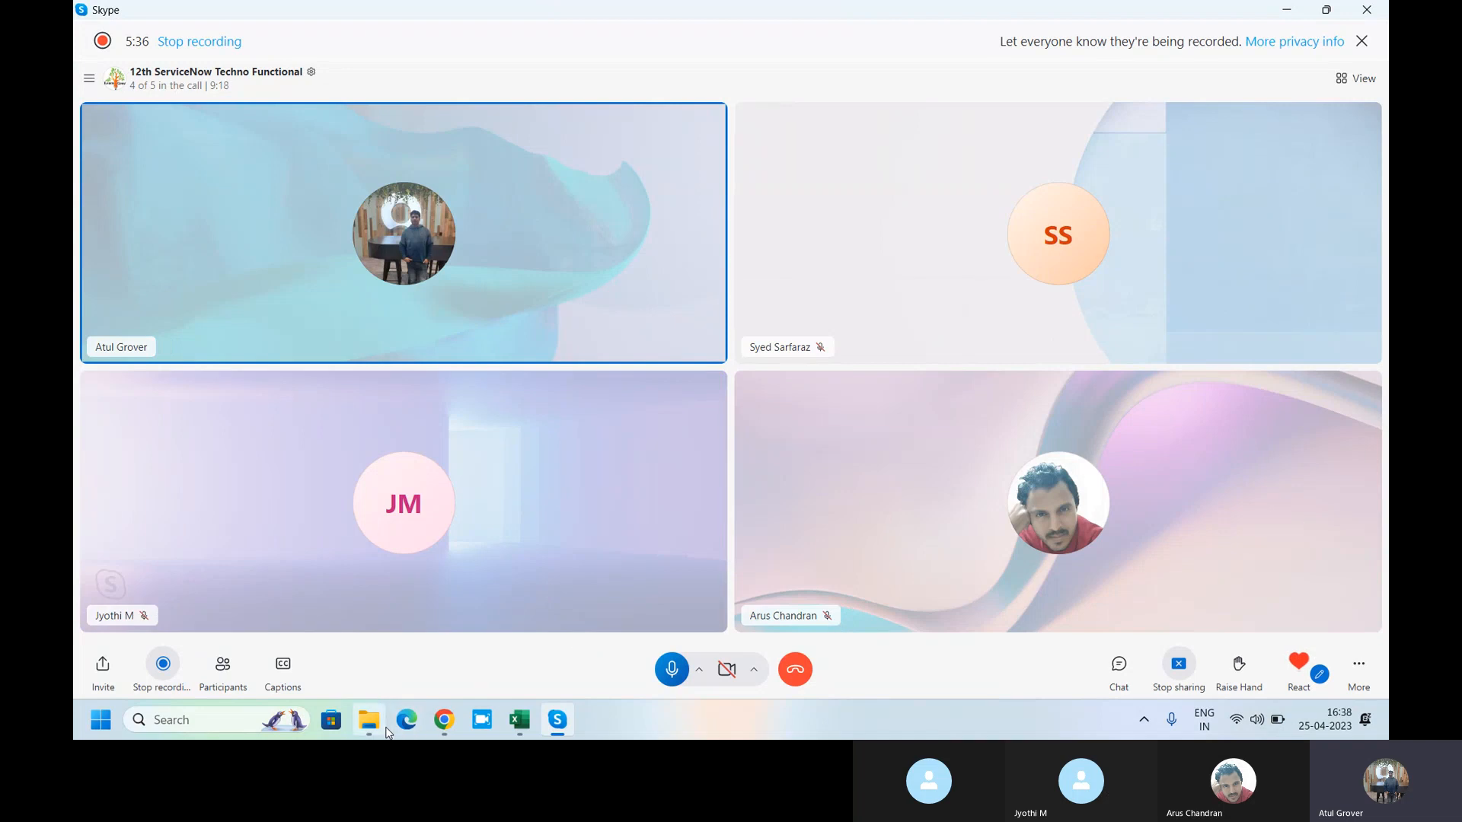
- Switch from the Skype call to the ServiceNow browser window from the taskbar
click(446, 724)
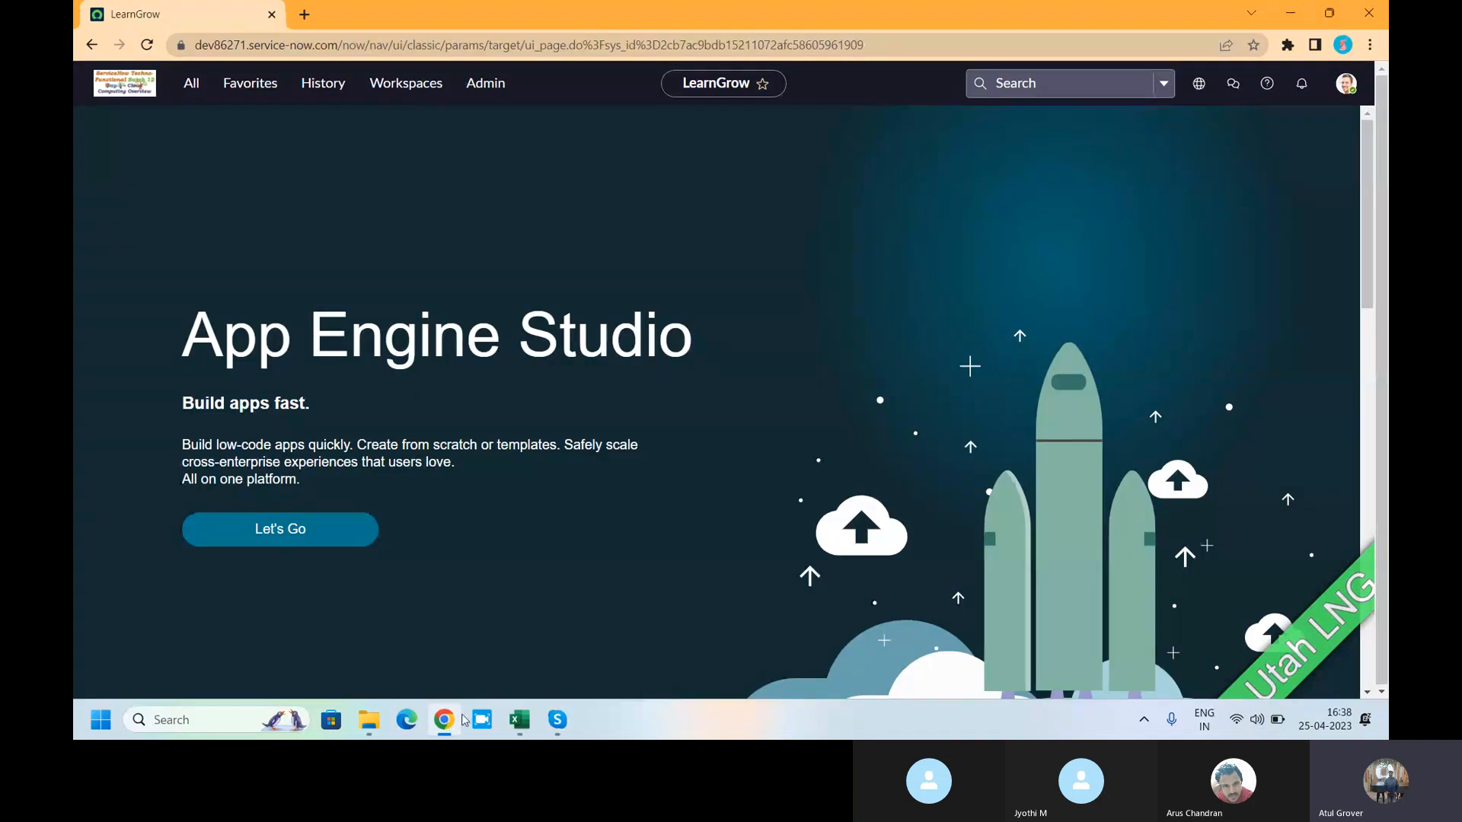
- Filter the All navigator for 'reports' and open Reports > View / Run
click(956, 134)
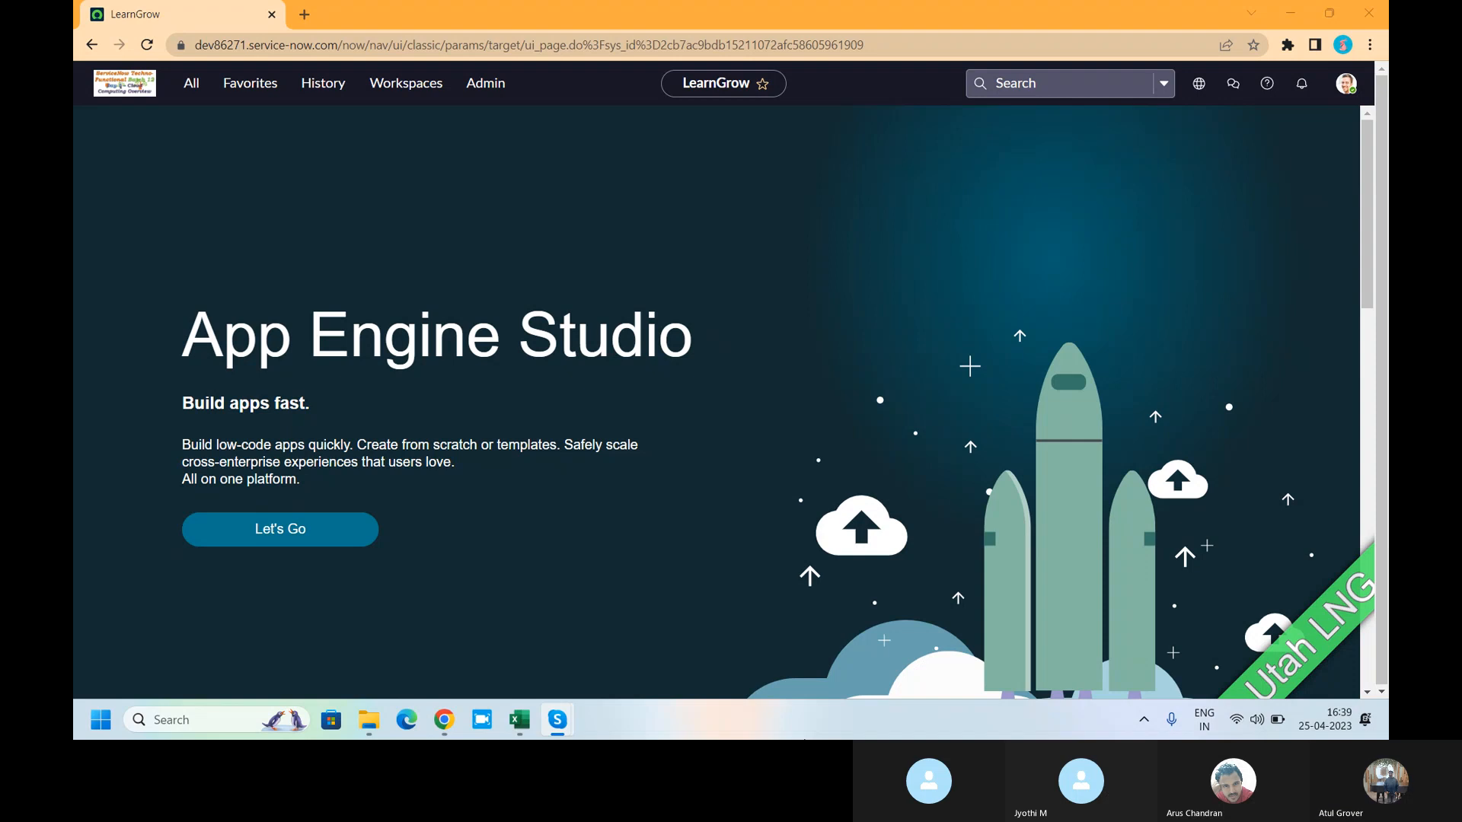
click(183, 90)
text(re)
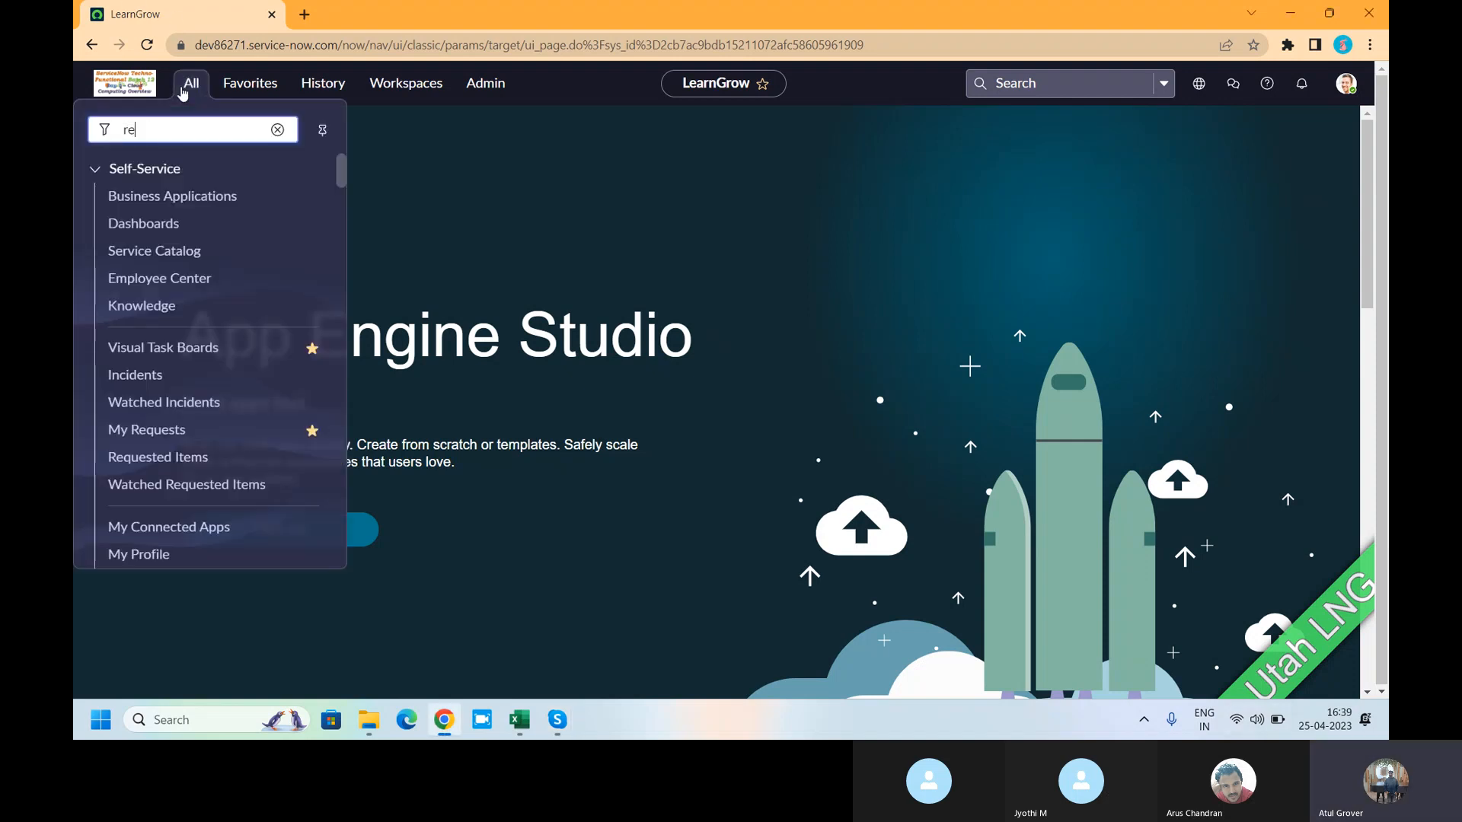
text(ports)
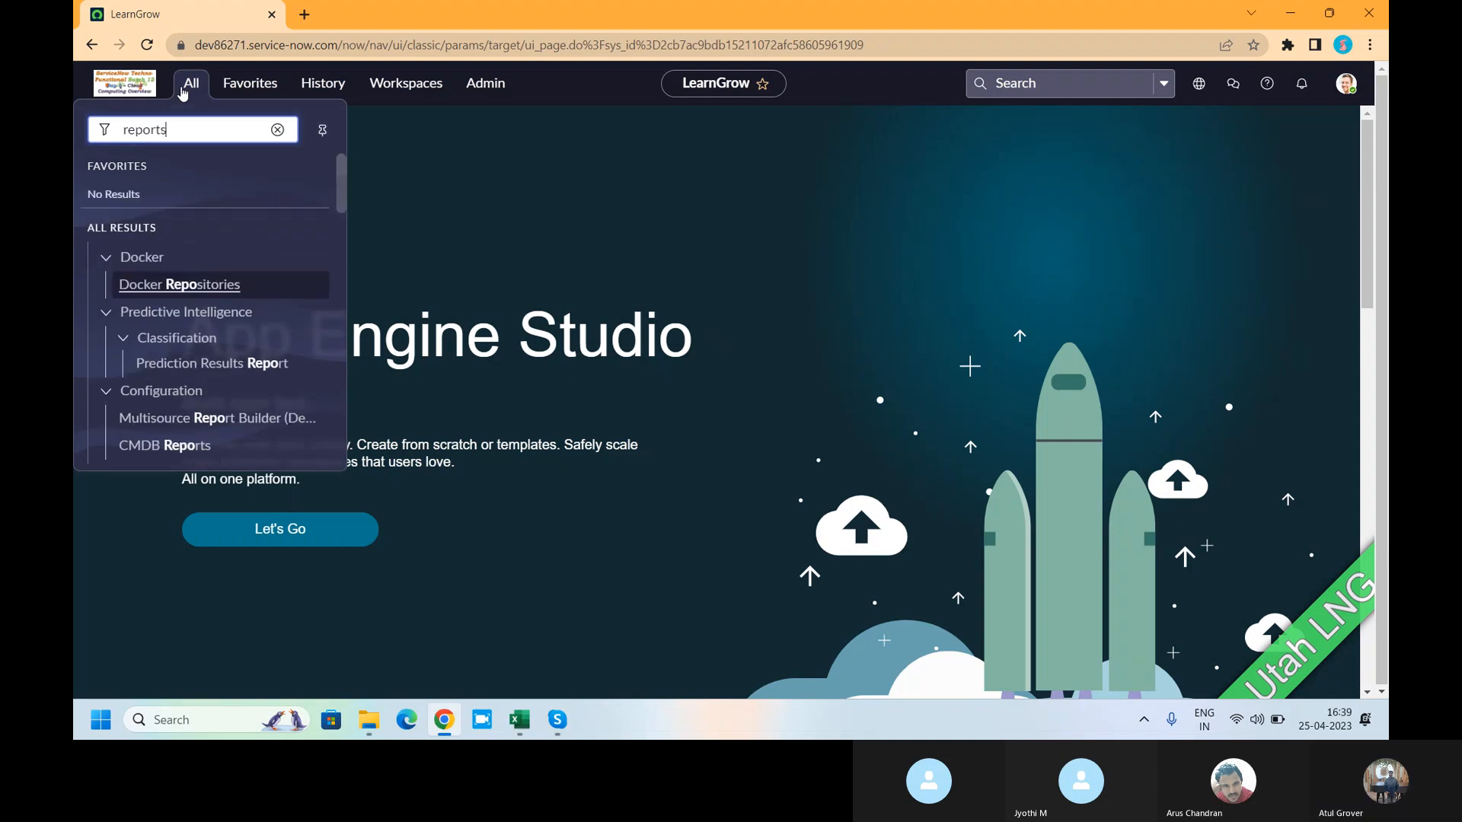
scroll(228, 327, down, 5)
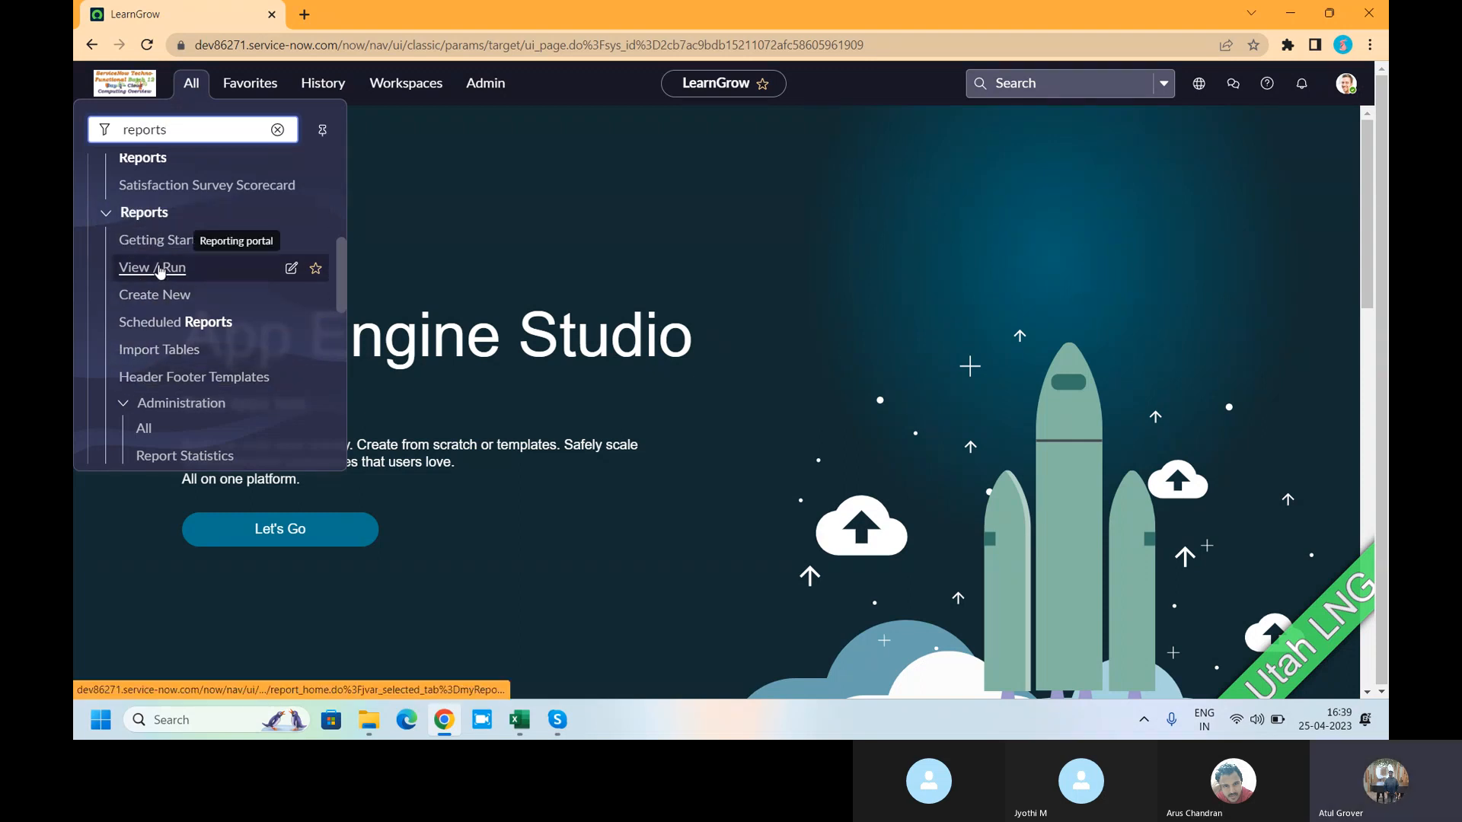
scroll(165, 262, down, 1)
scroll(164, 314, up, 1)
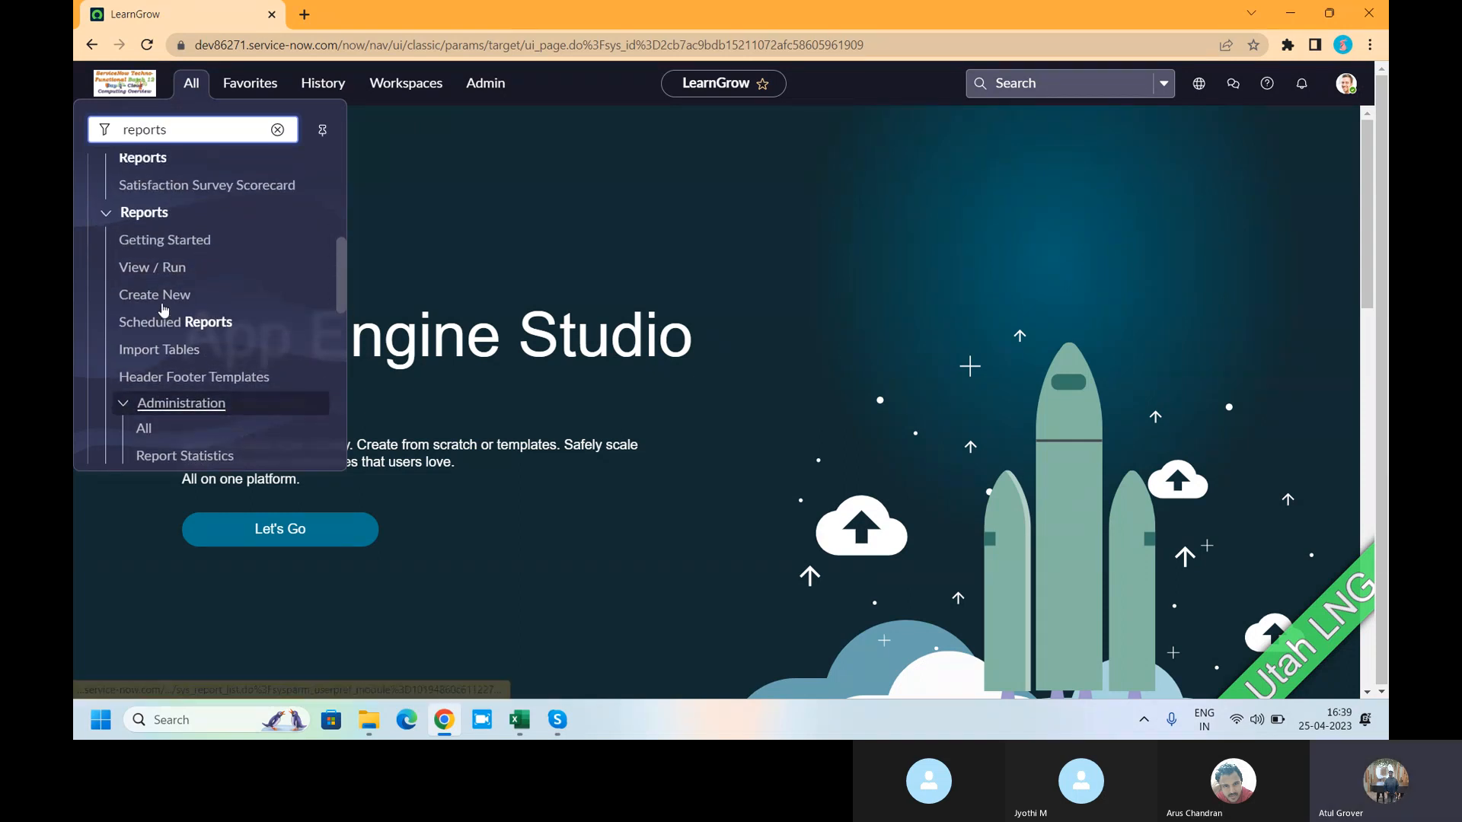
click(158, 274)
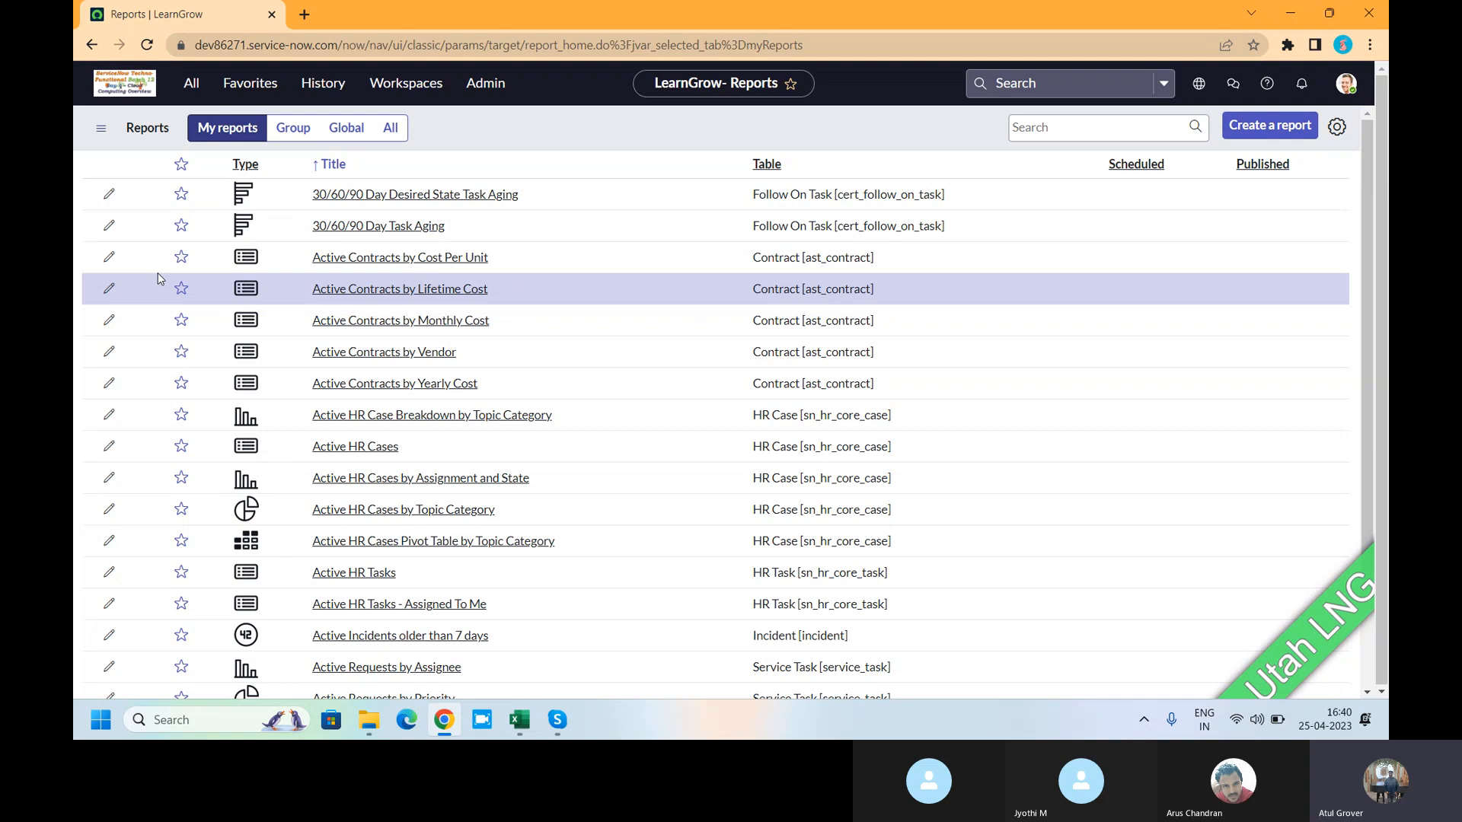
click(390, 130)
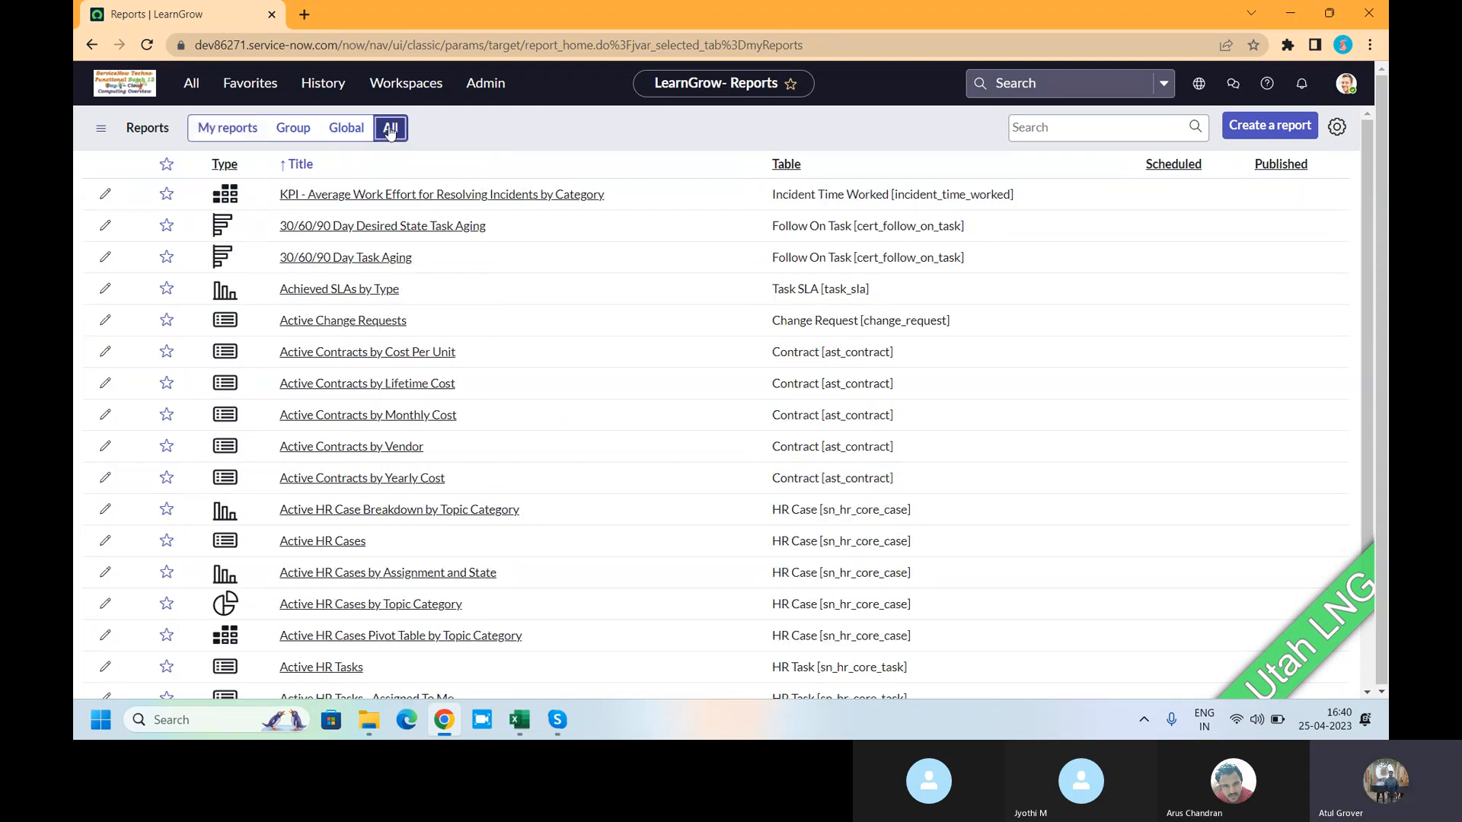
scroll(692, 386, down, 3)
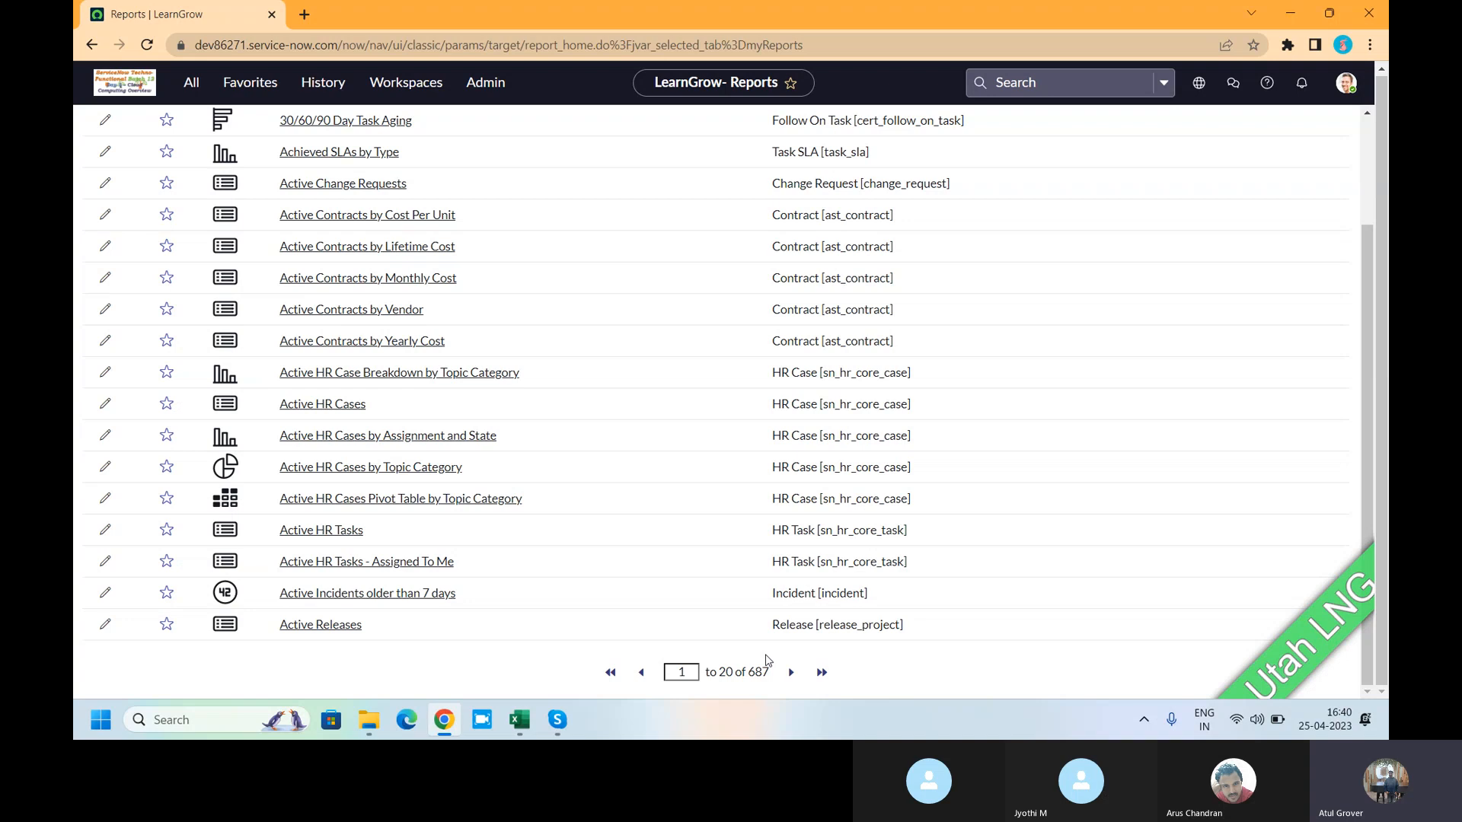
scroll(590, 450, up, 2)
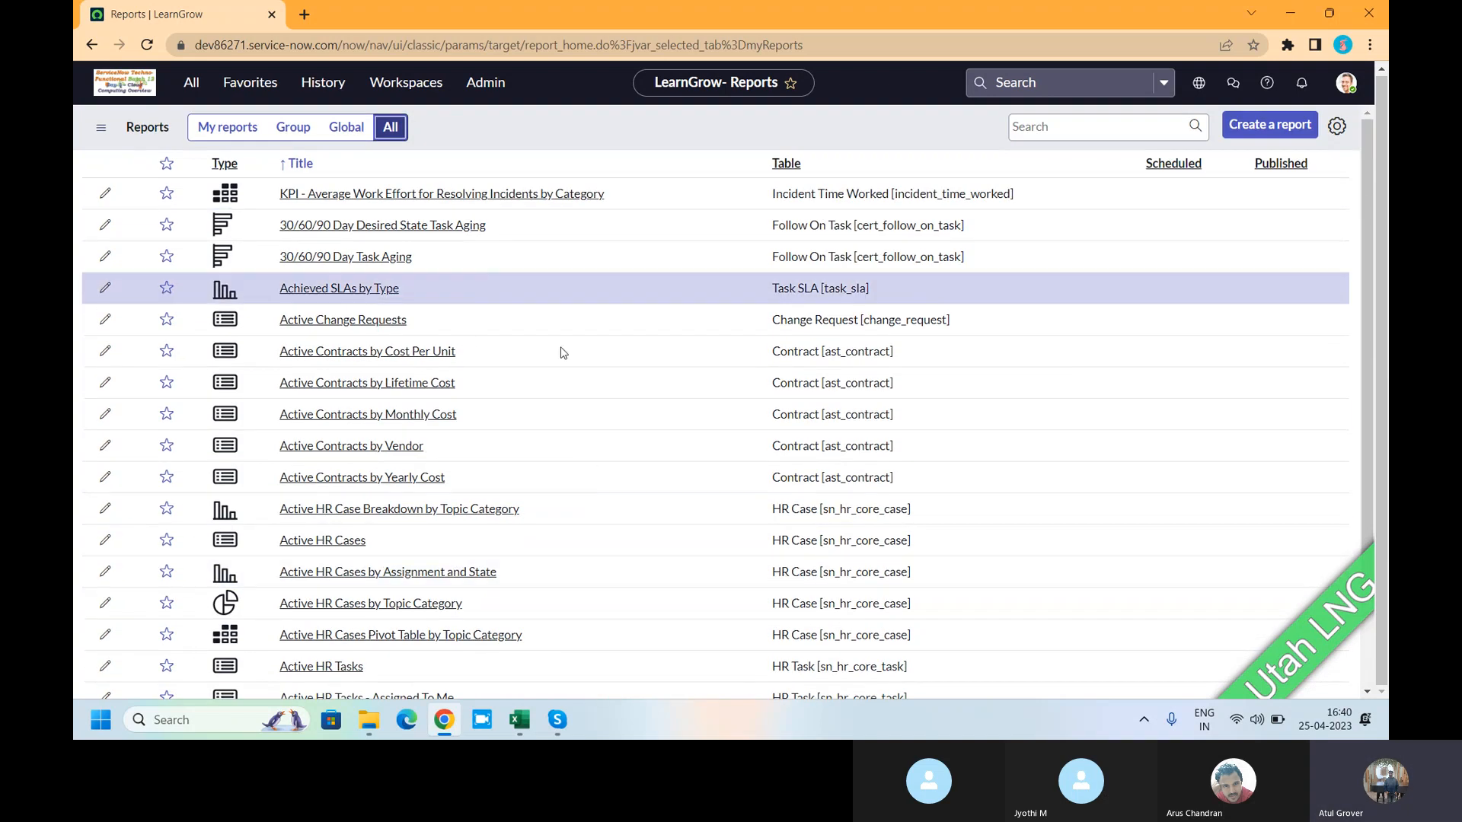
click(349, 130)
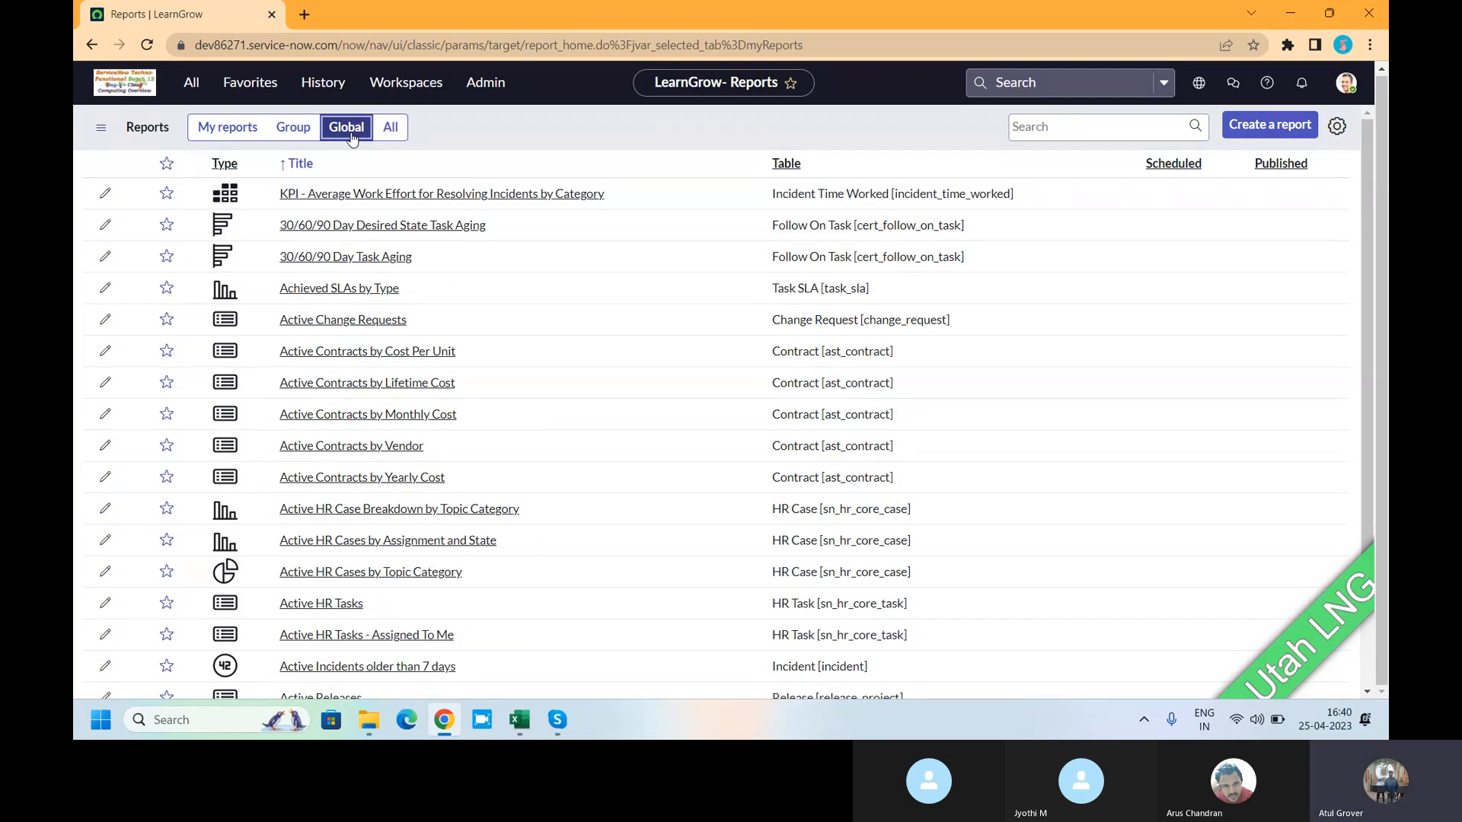
click(281, 134)
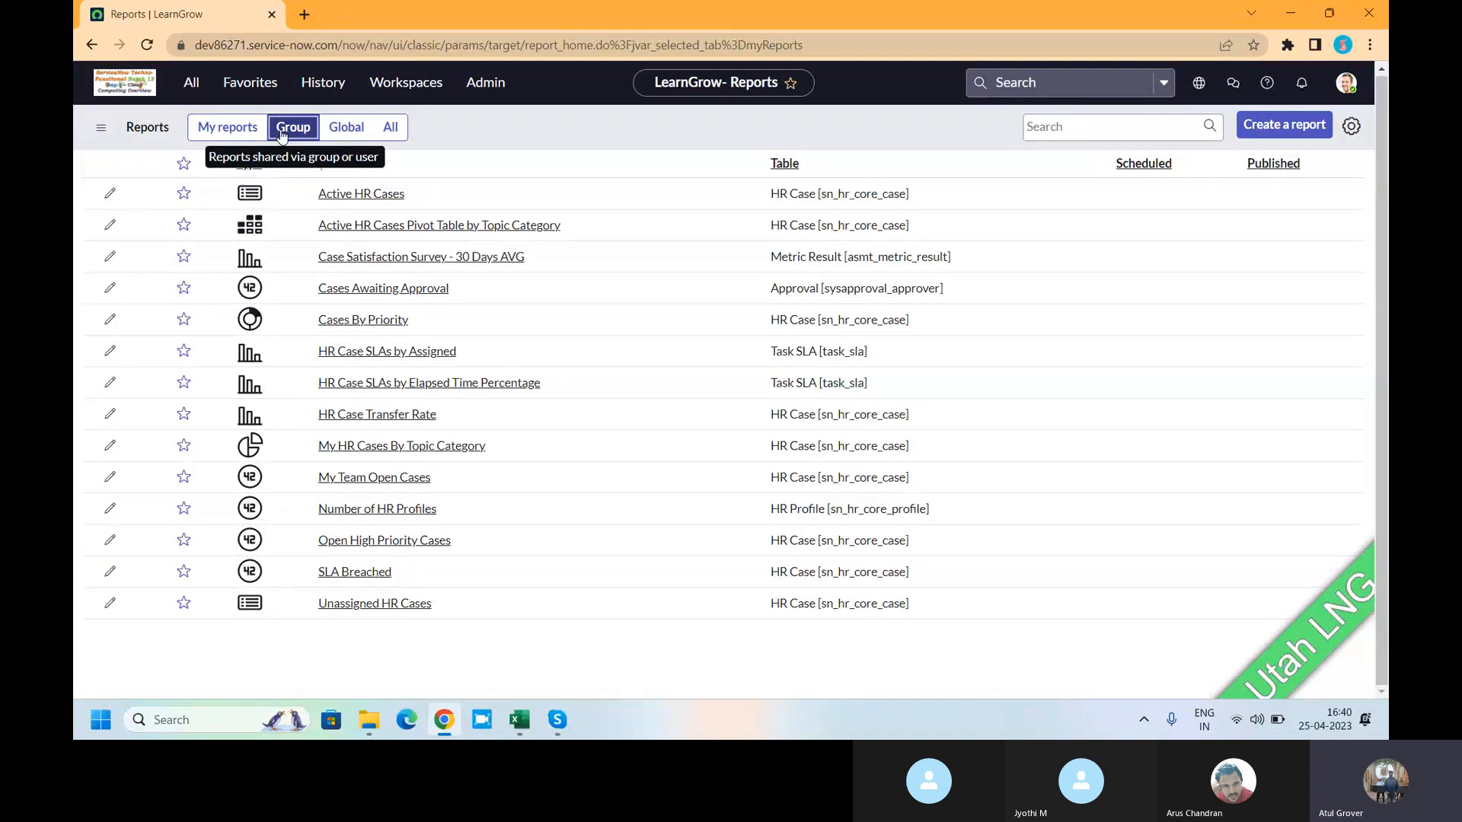
click(219, 129)
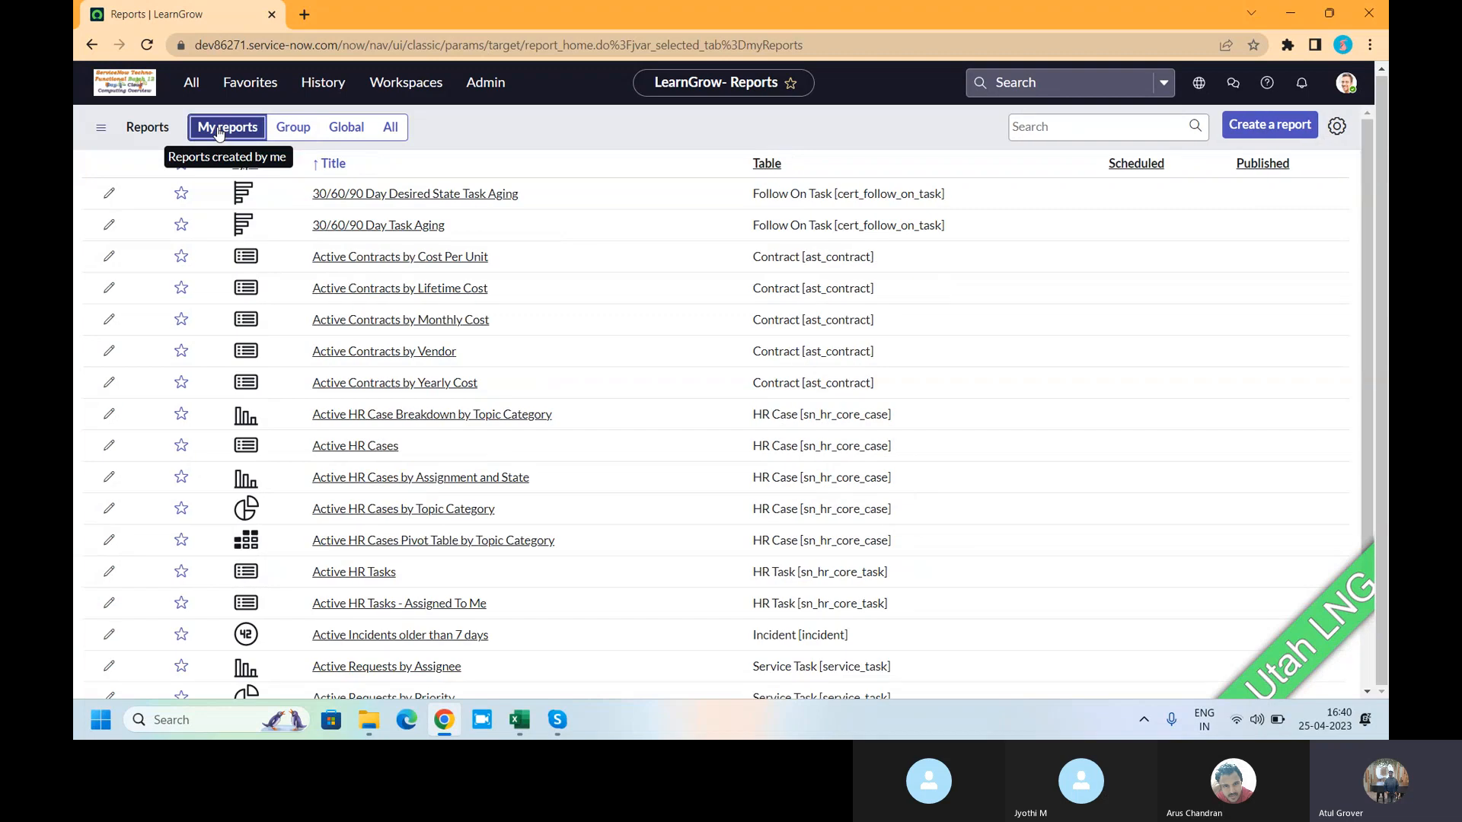
- Star the two 30/60/90 Day reports and the three Active Contracts reports as favourites
click(181, 194)
click(180, 224)
click(181, 256)
click(180, 319)
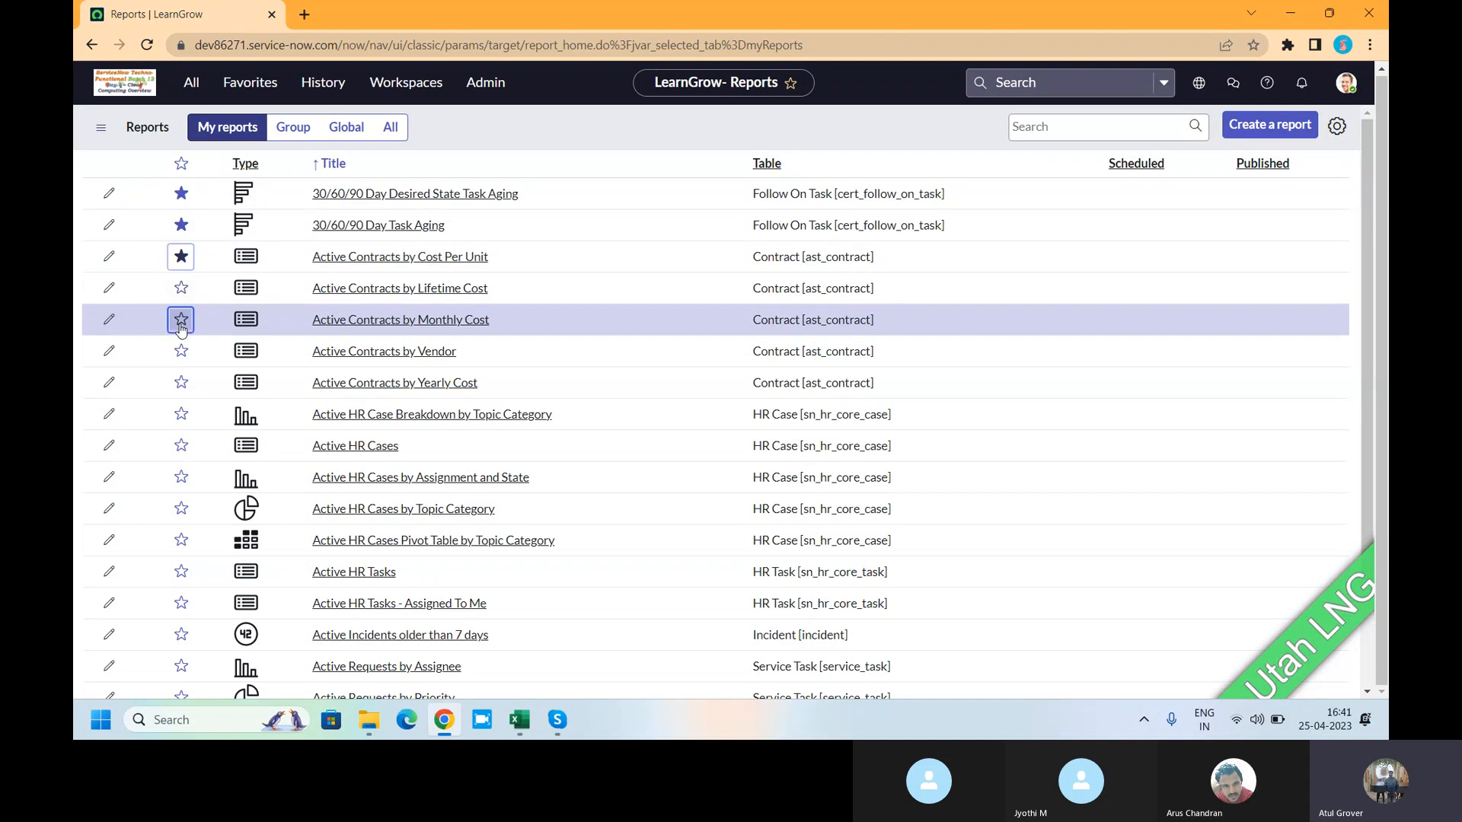
click(180, 354)
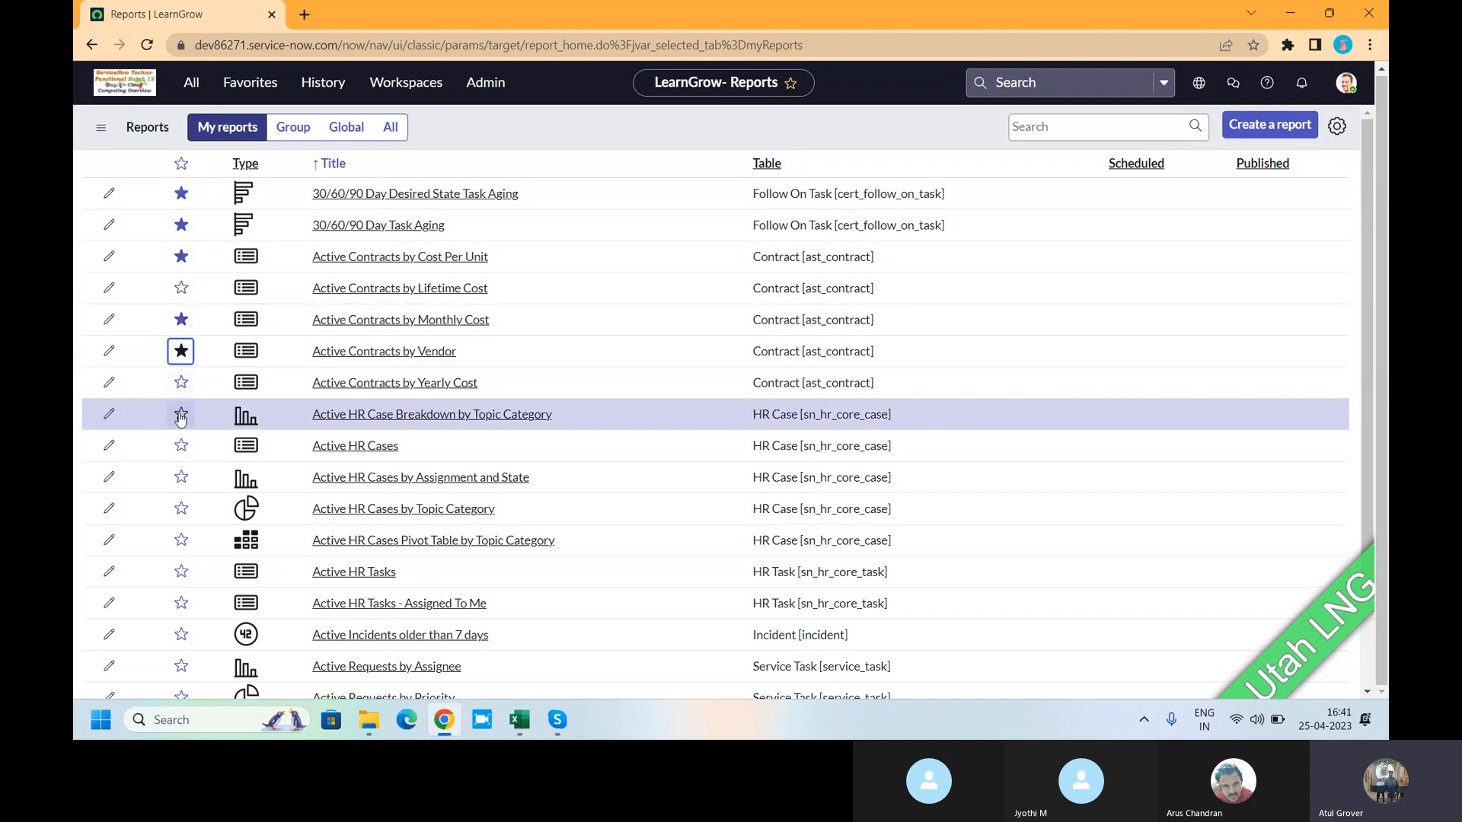
- Turn the favourites-only filter on, then off again to show every report
click(100, 131)
mouse_move(179, 154)
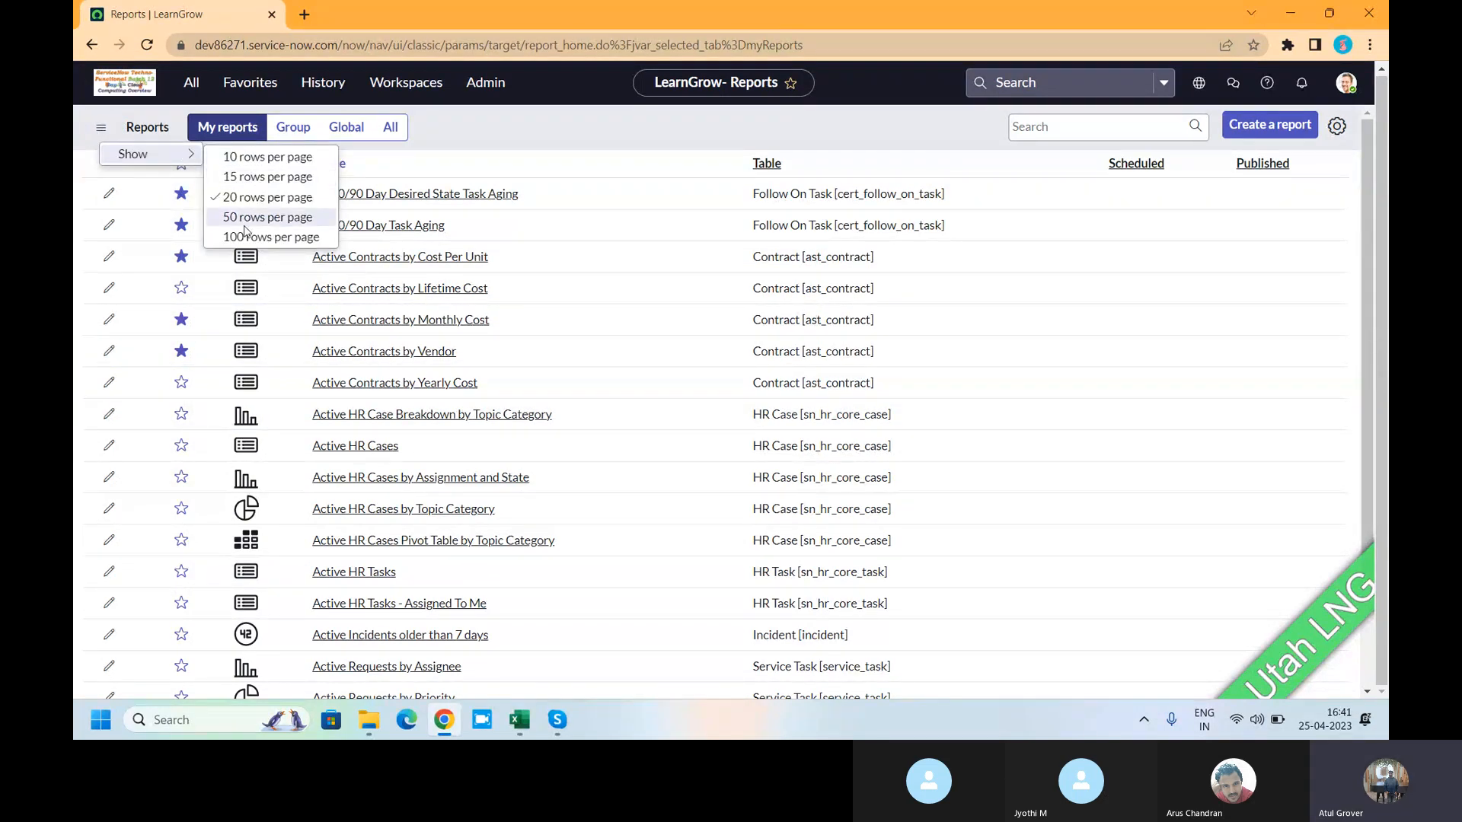
click(546, 123)
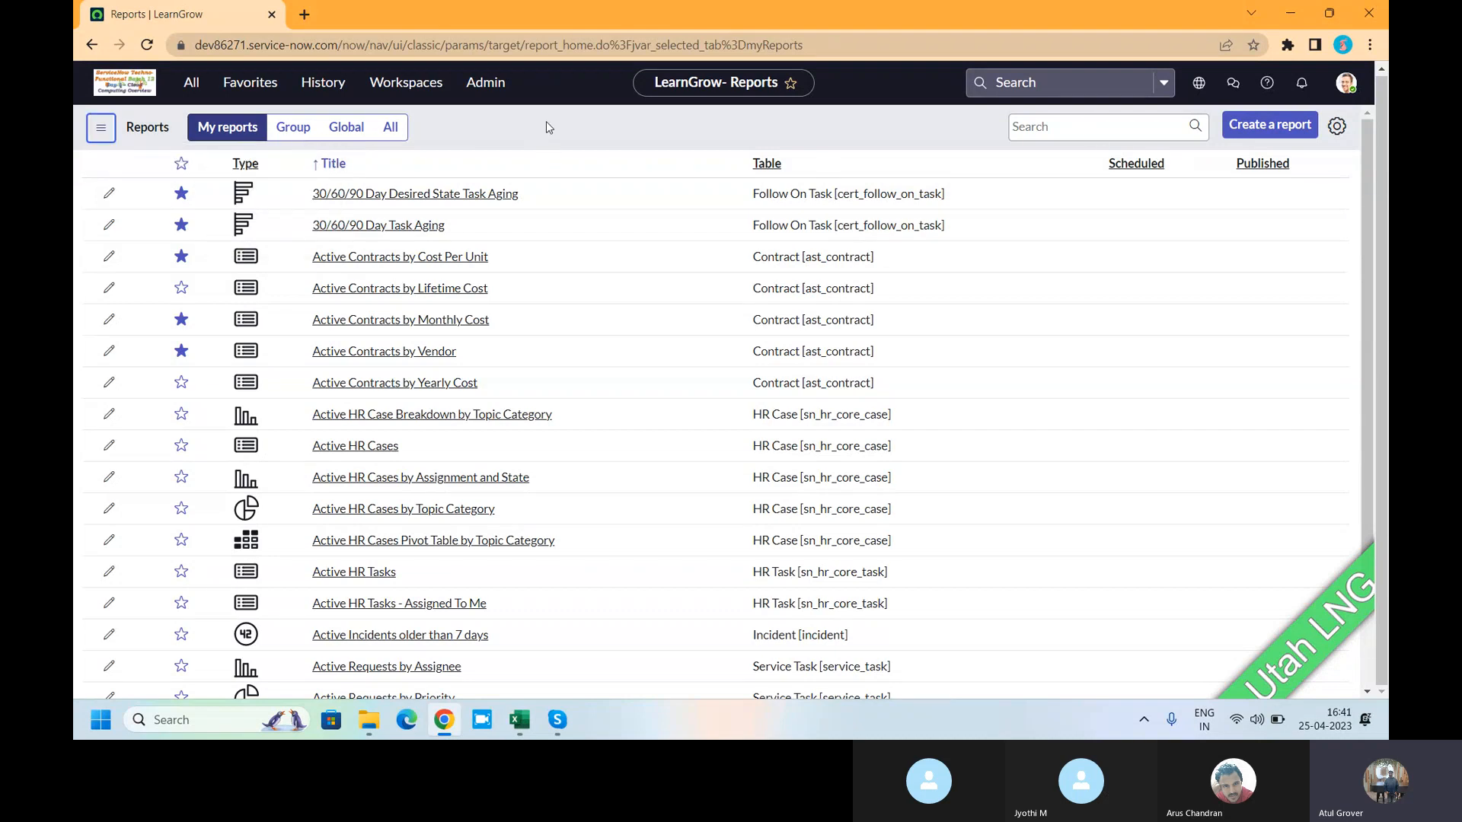
click(181, 163)
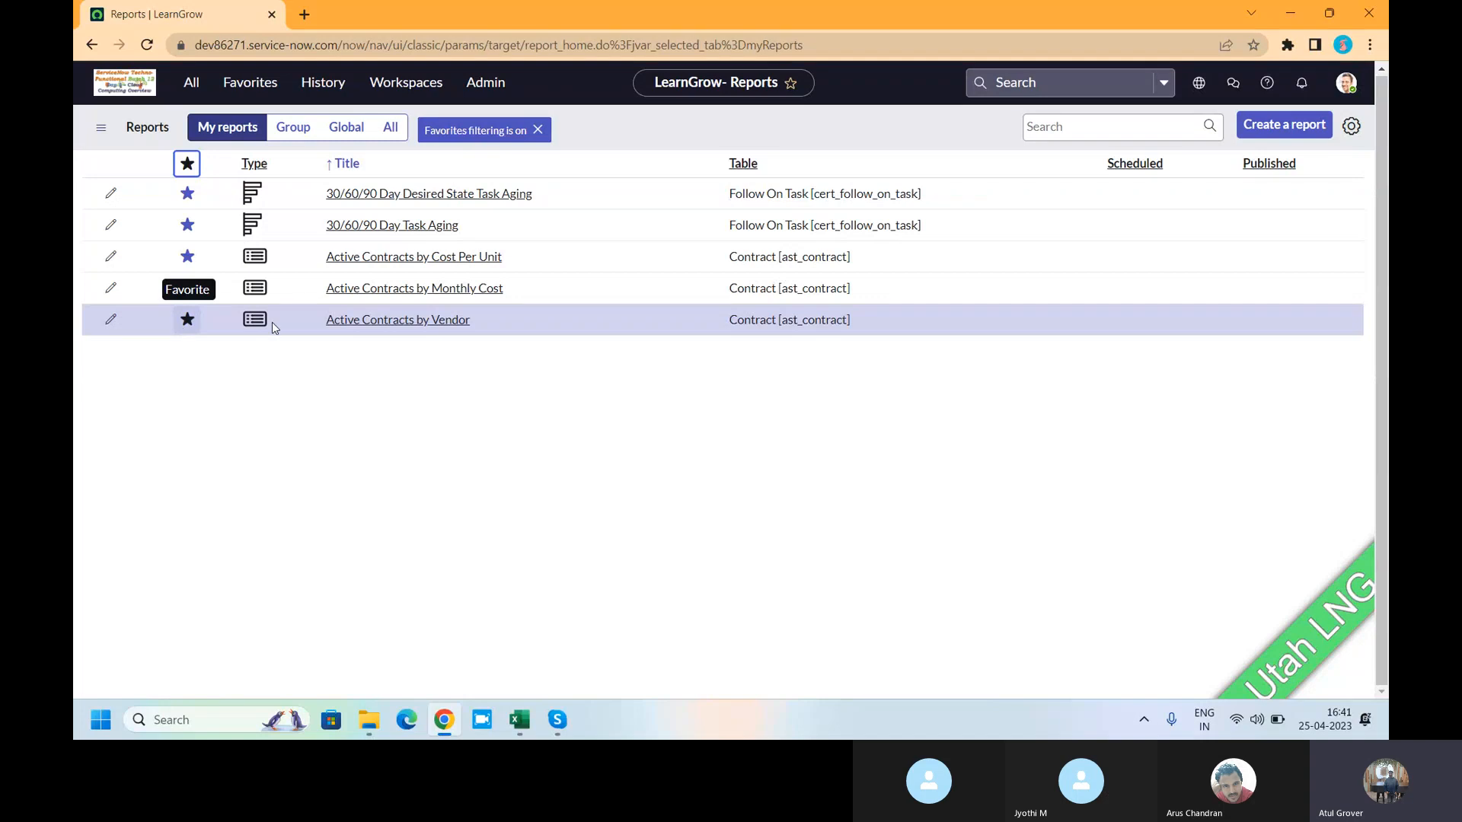
click(537, 129)
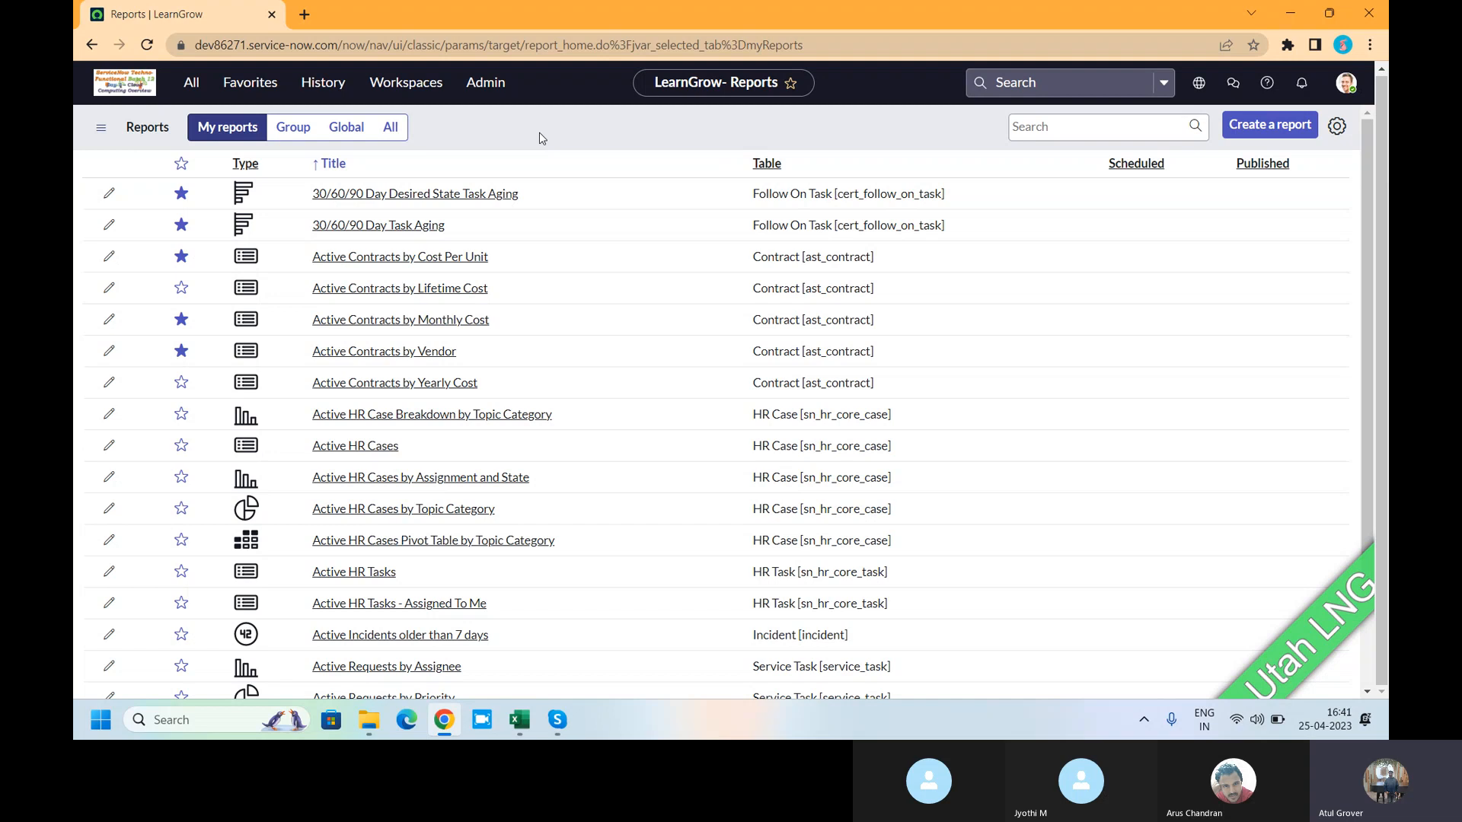
- Search the reports for 'Incident' as a title filter across all reports
click(1102, 129)
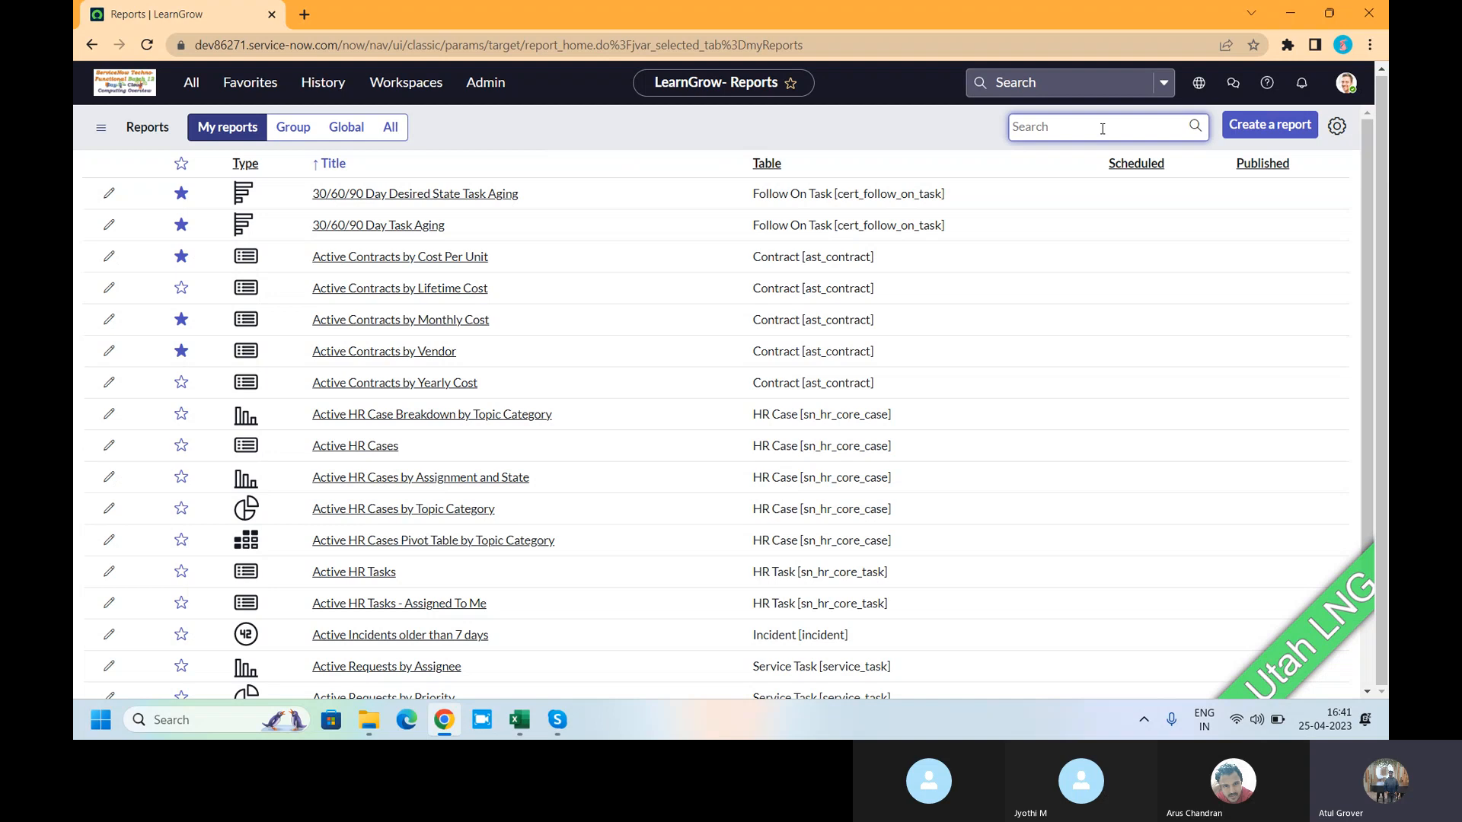
text(Incident)
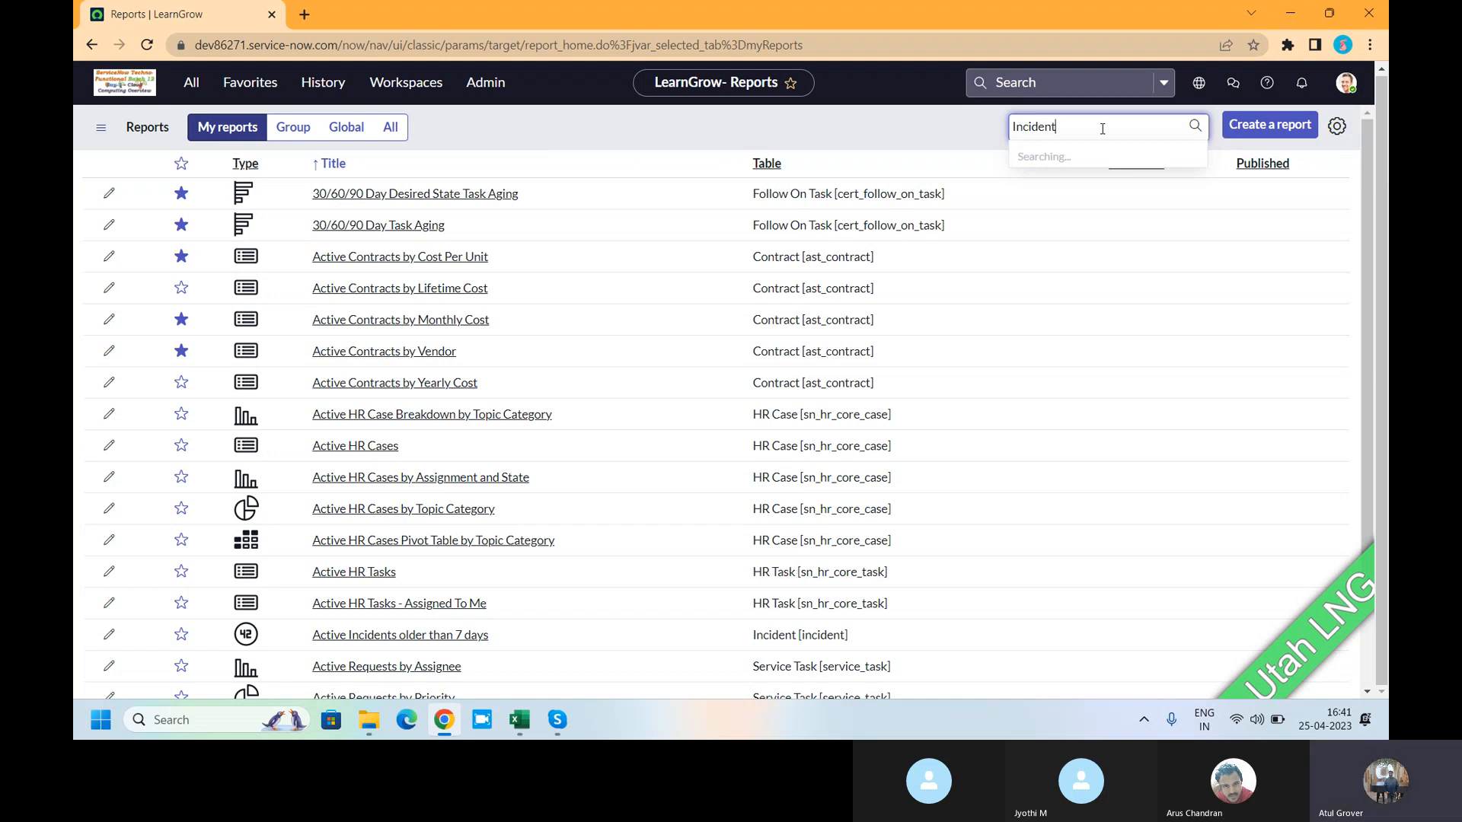
key(Return)
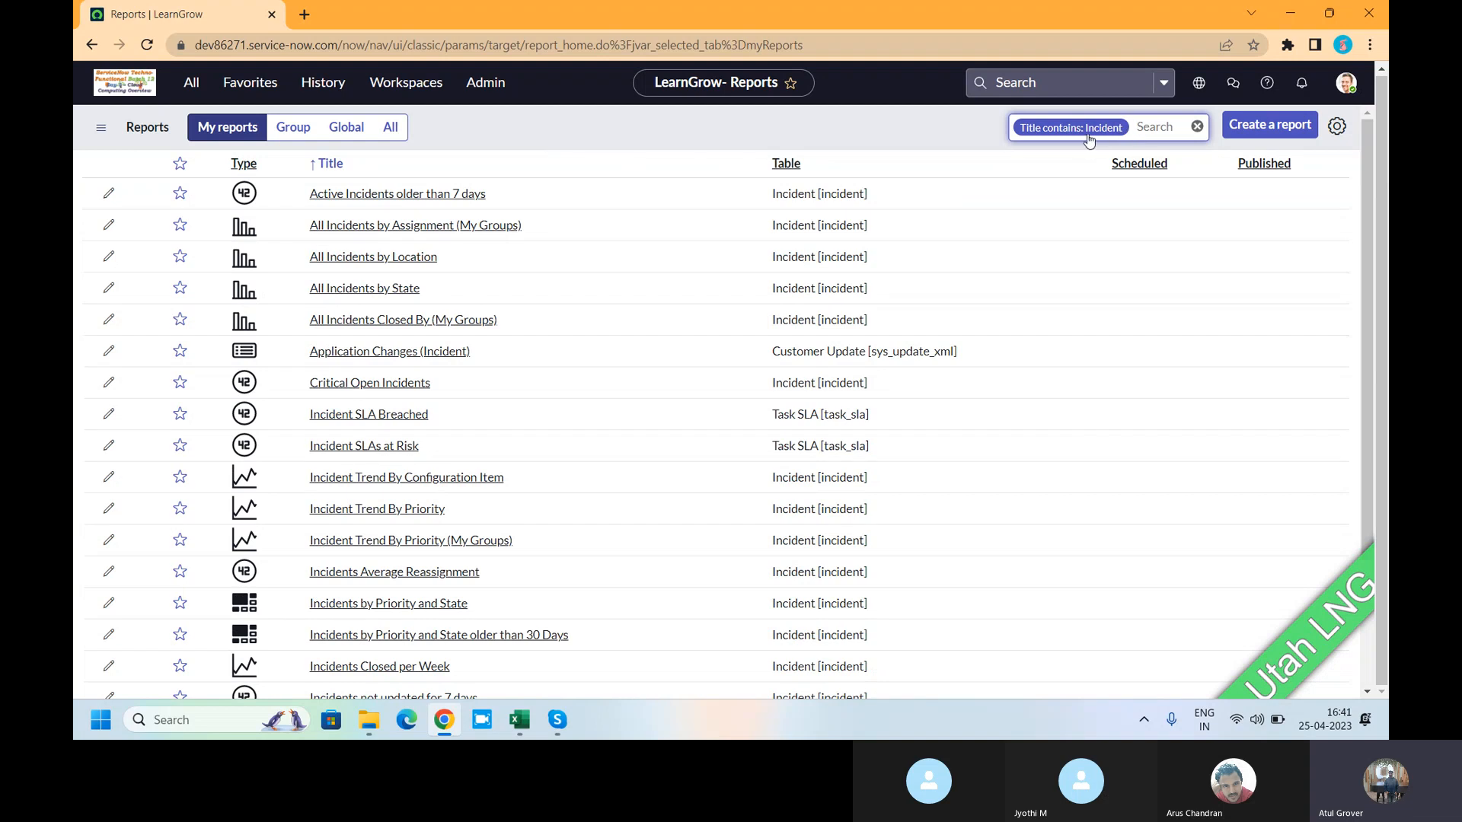
click(388, 127)
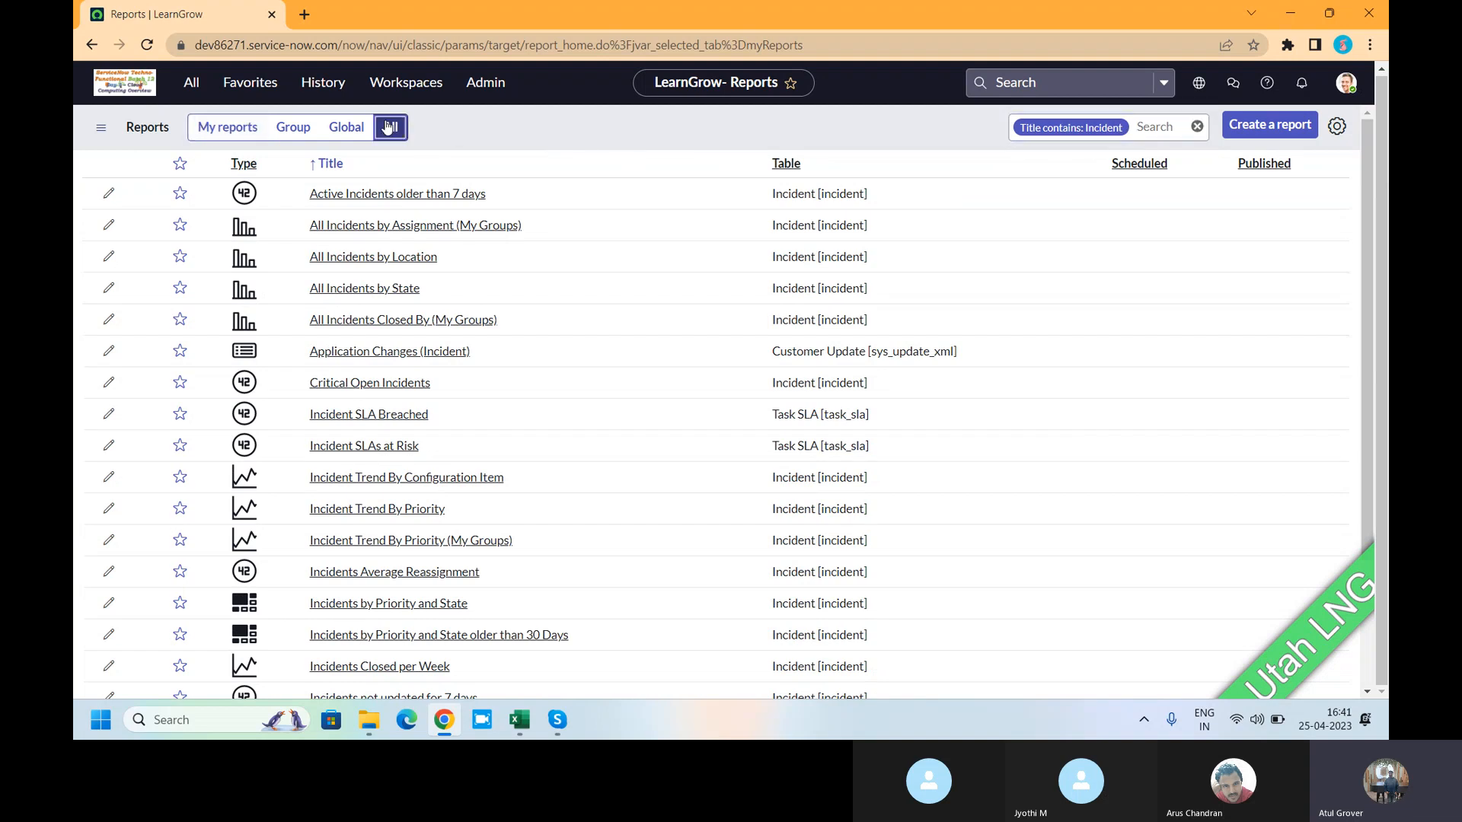
- Clear the search and add 'Incident' title-contains filters again
click(1196, 126)
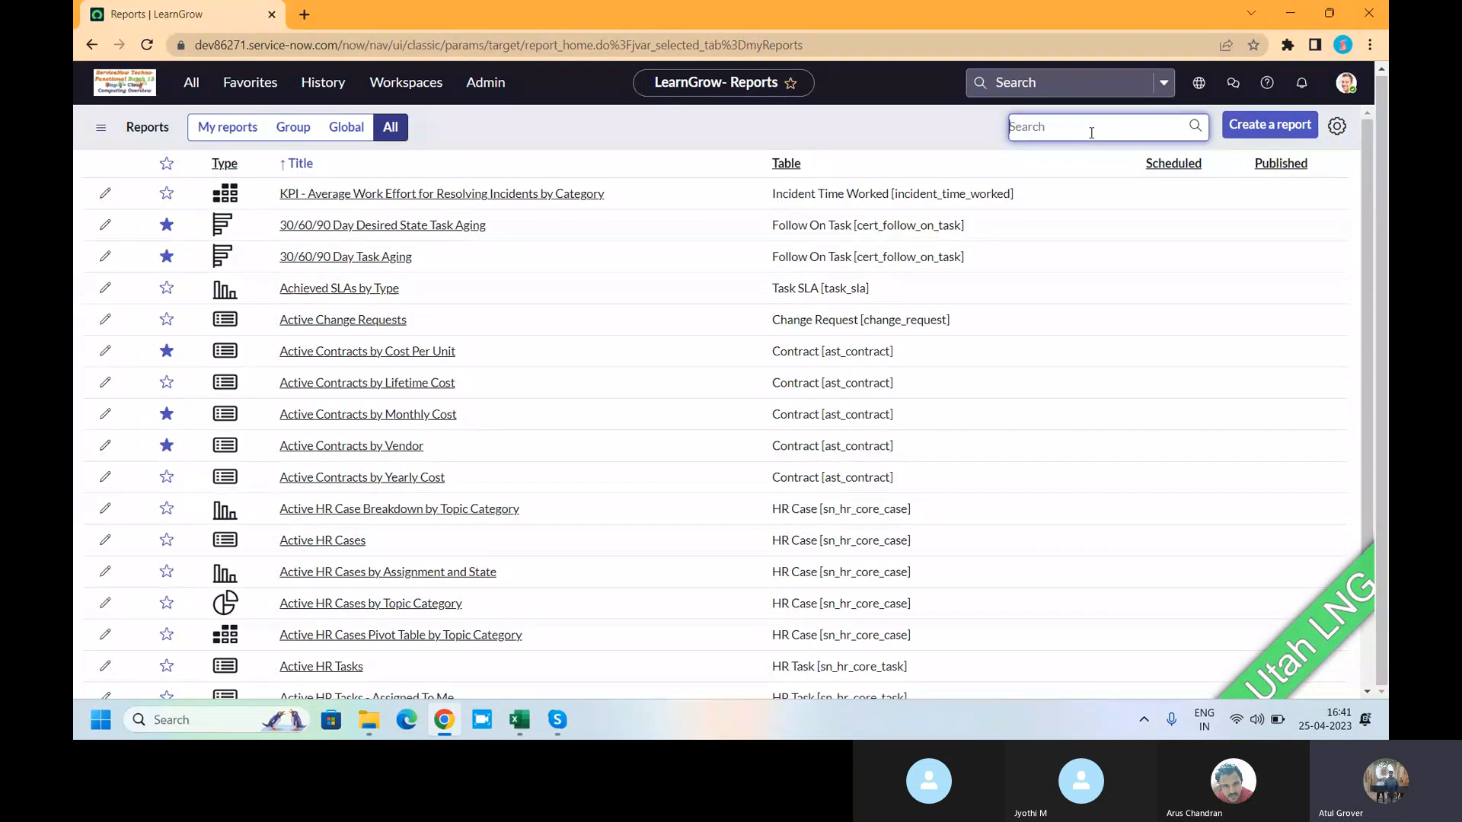
text(Incide)
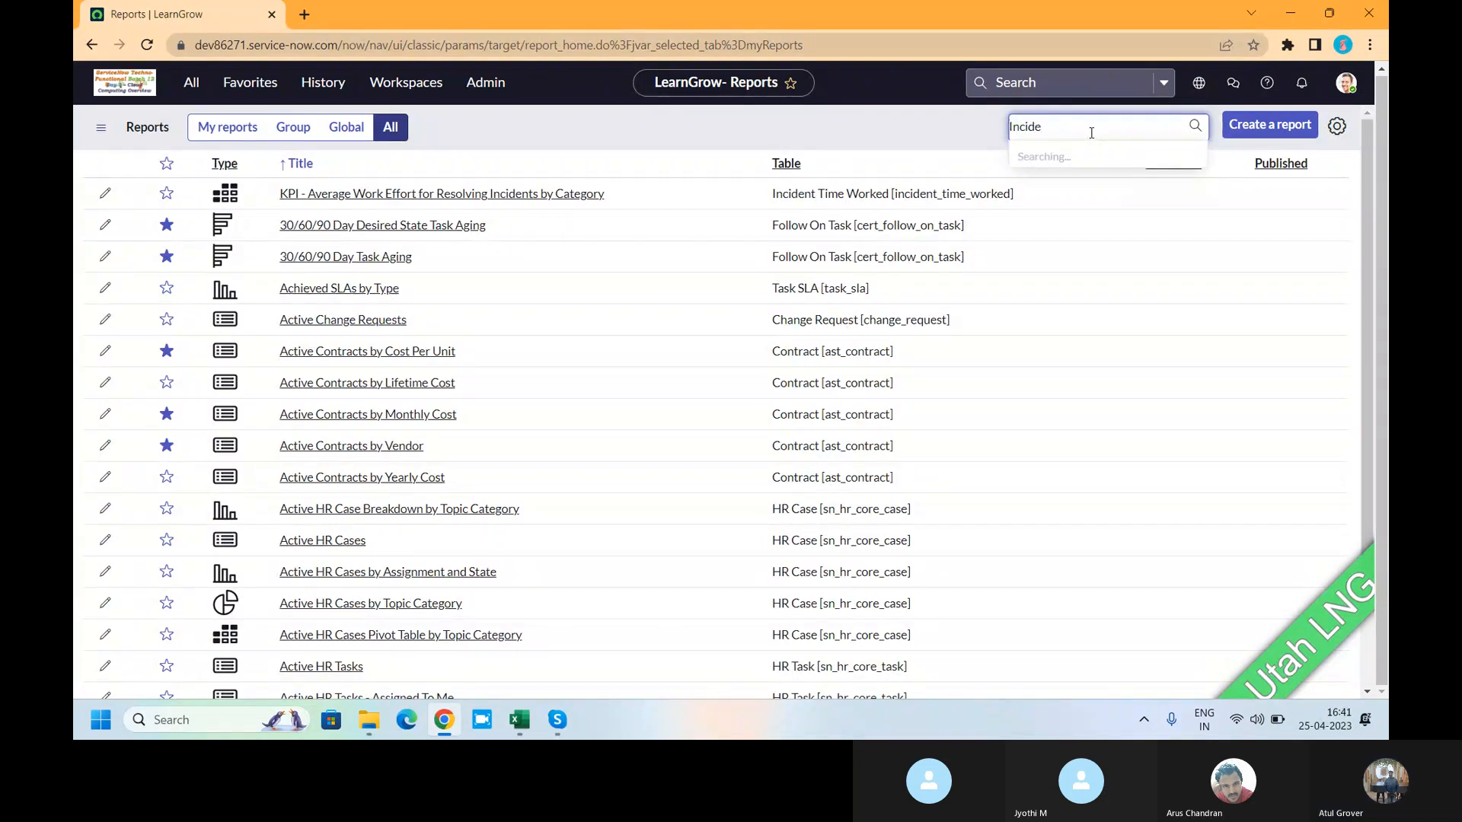
text(nt)
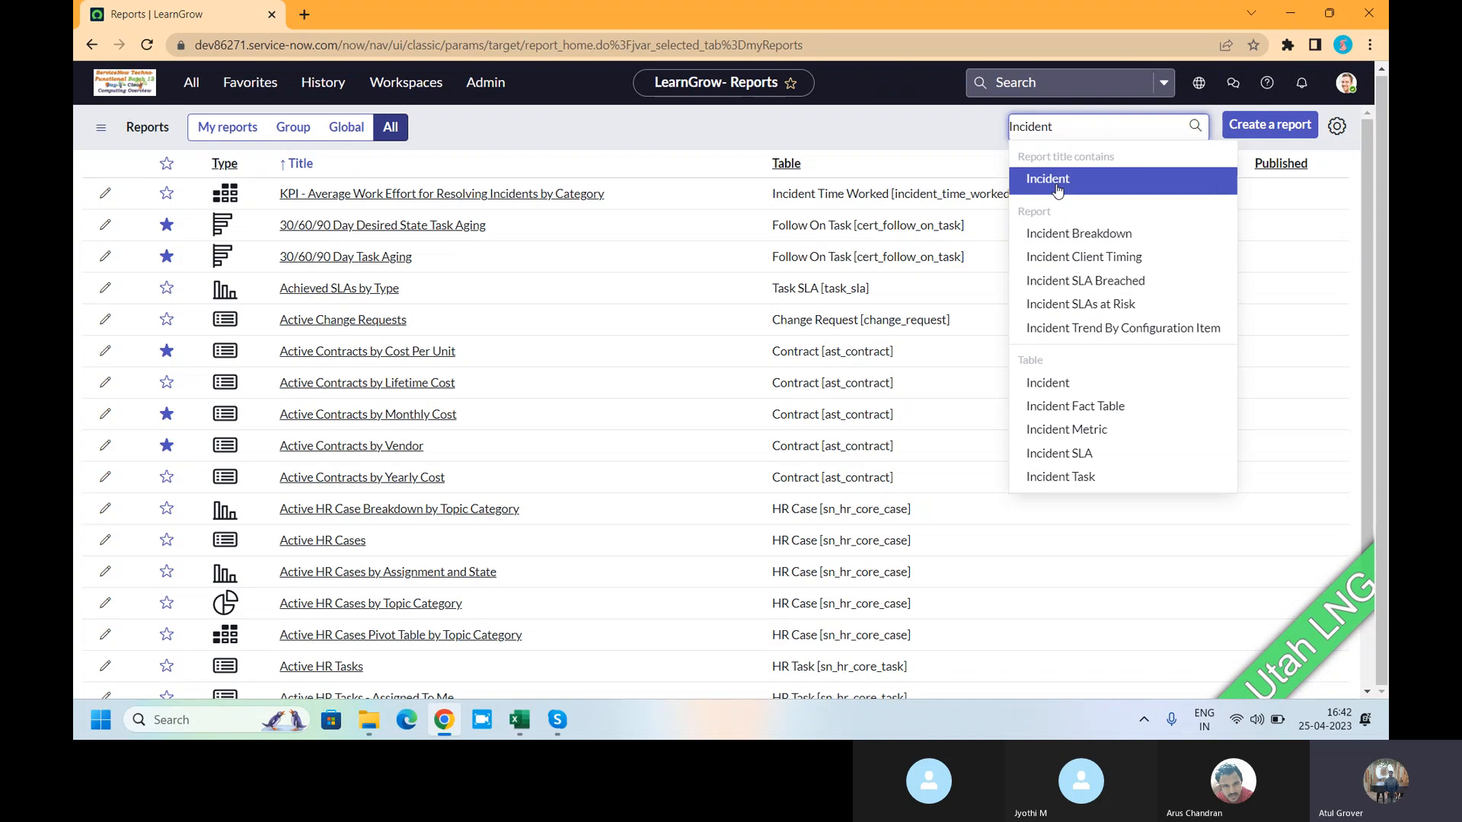
click(1058, 181)
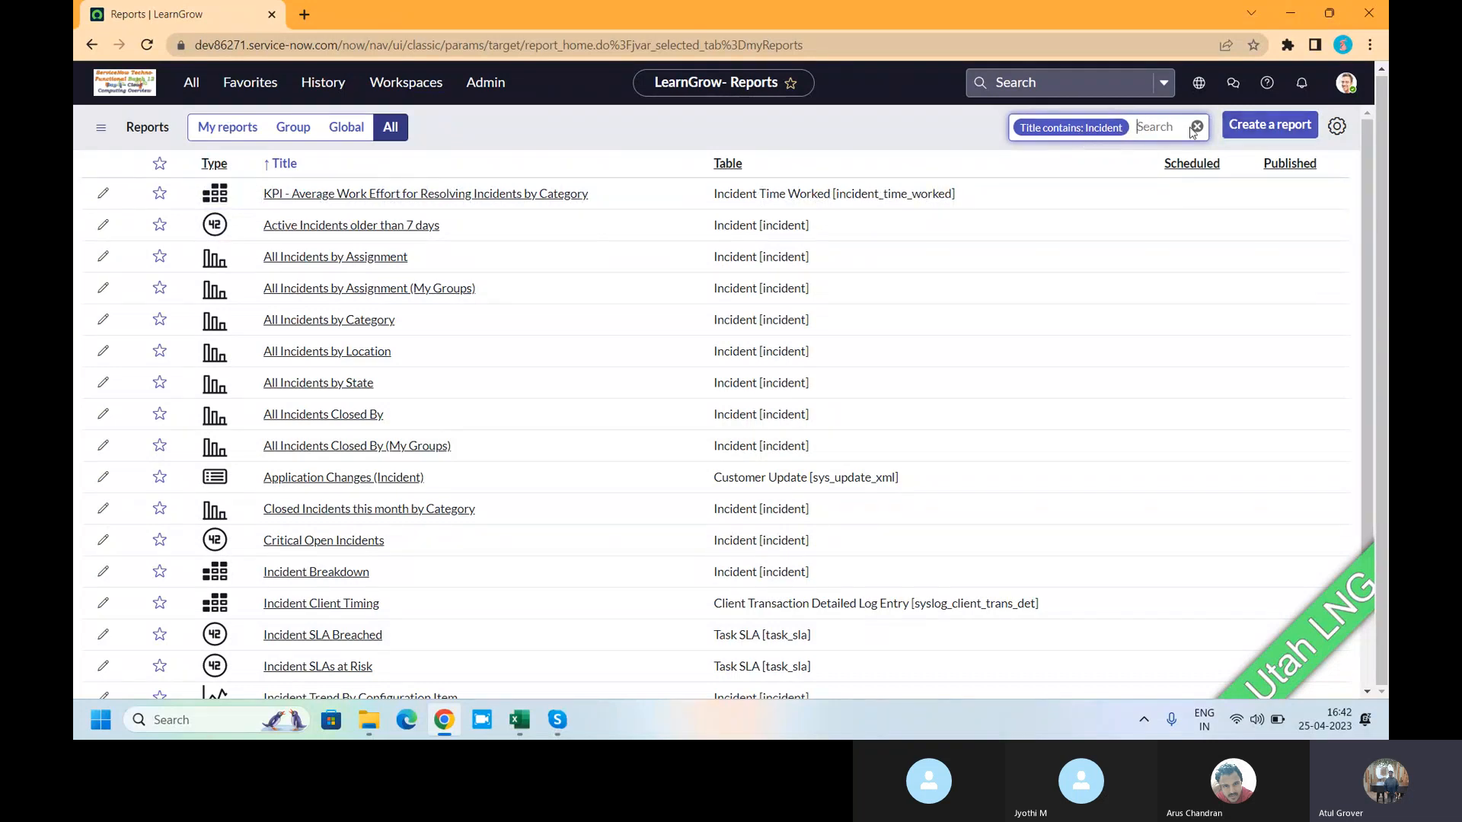
click(1165, 127)
text(incid)
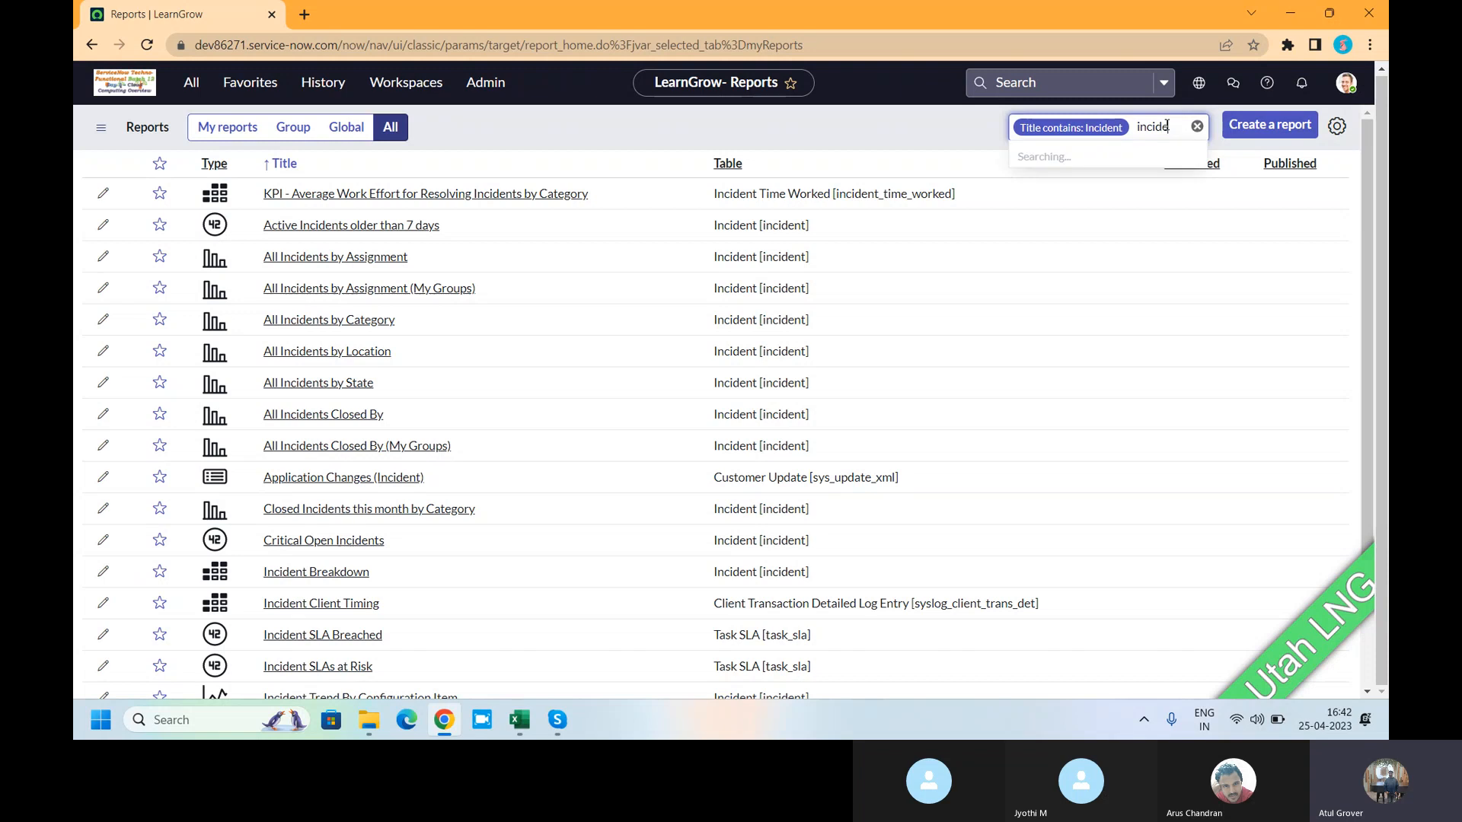
text(e)
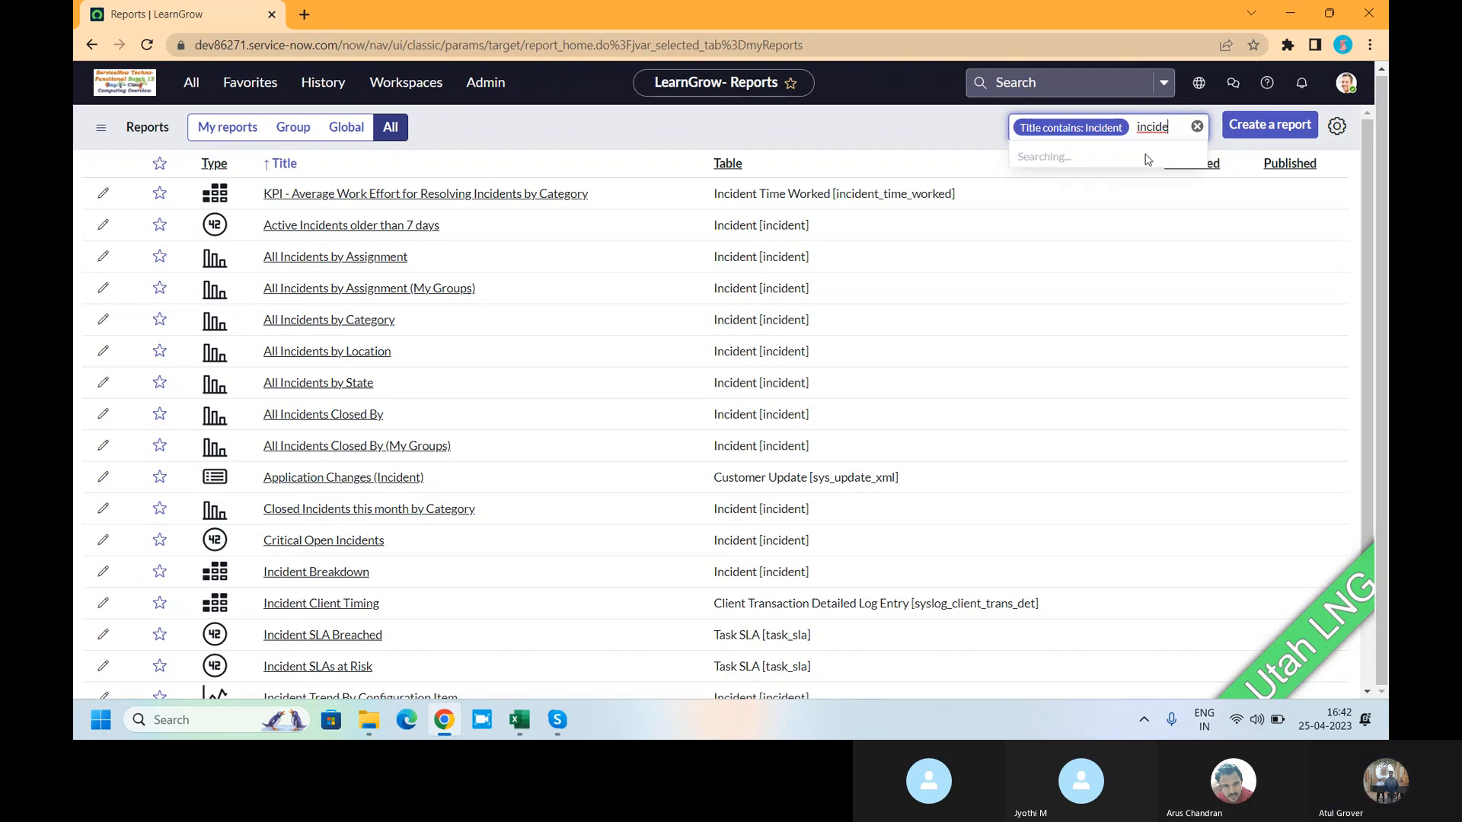
text(nt)
key(Return)
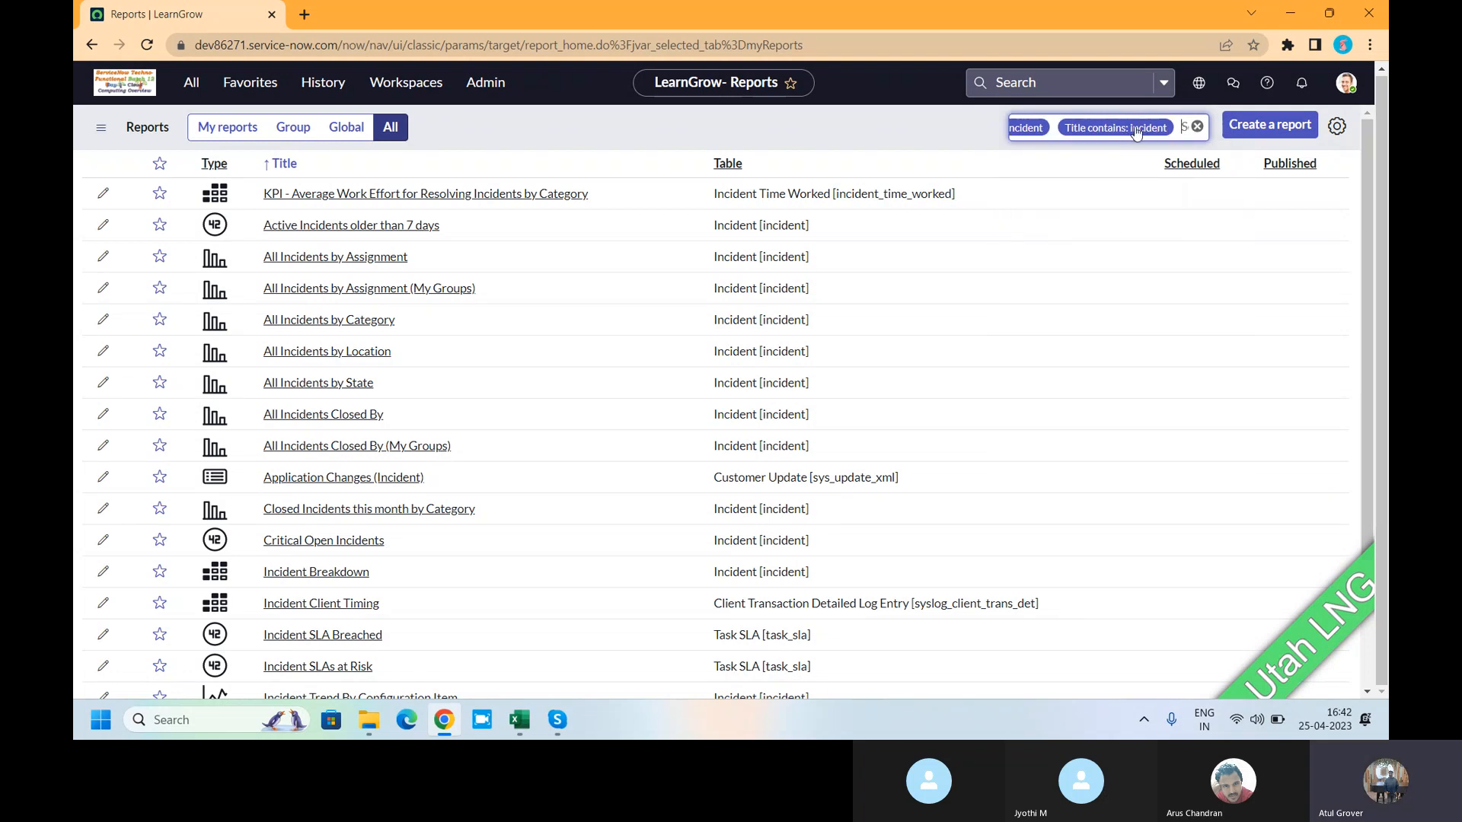
- Reset to a single 'Title contains: Incident' filter and scroll through the 67 results
click(1197, 127)
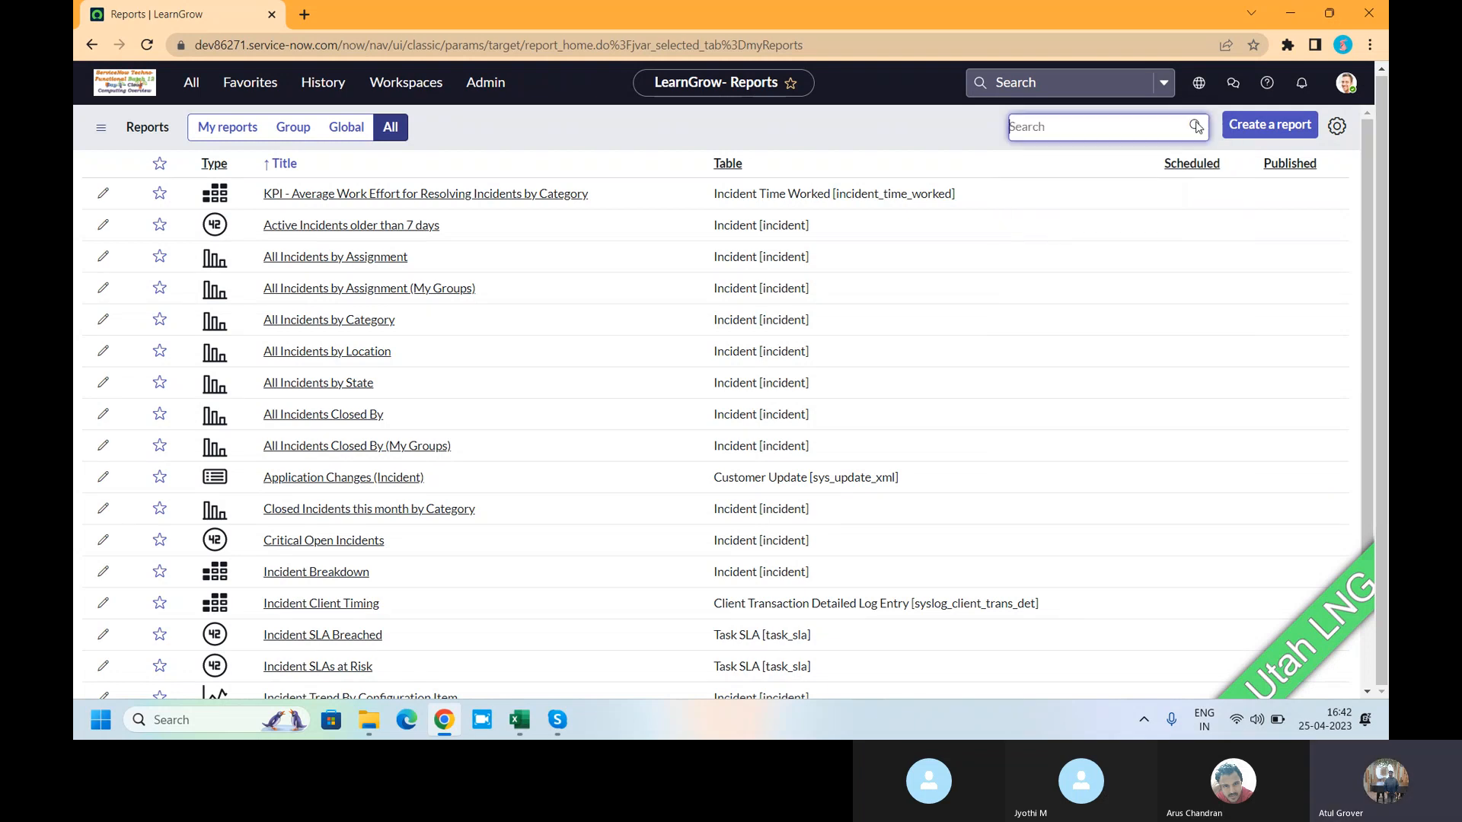
text(In)
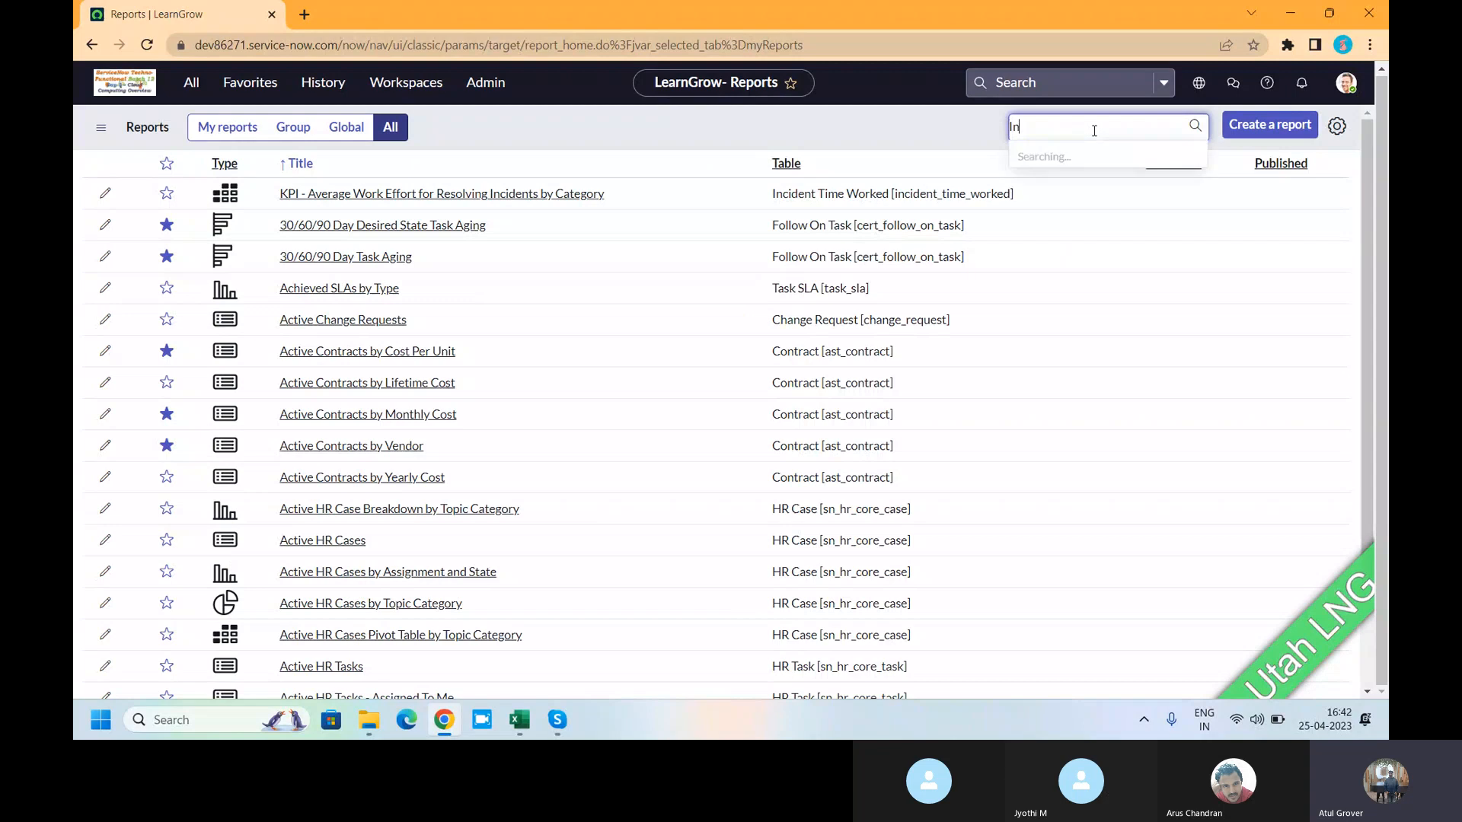
text(cident)
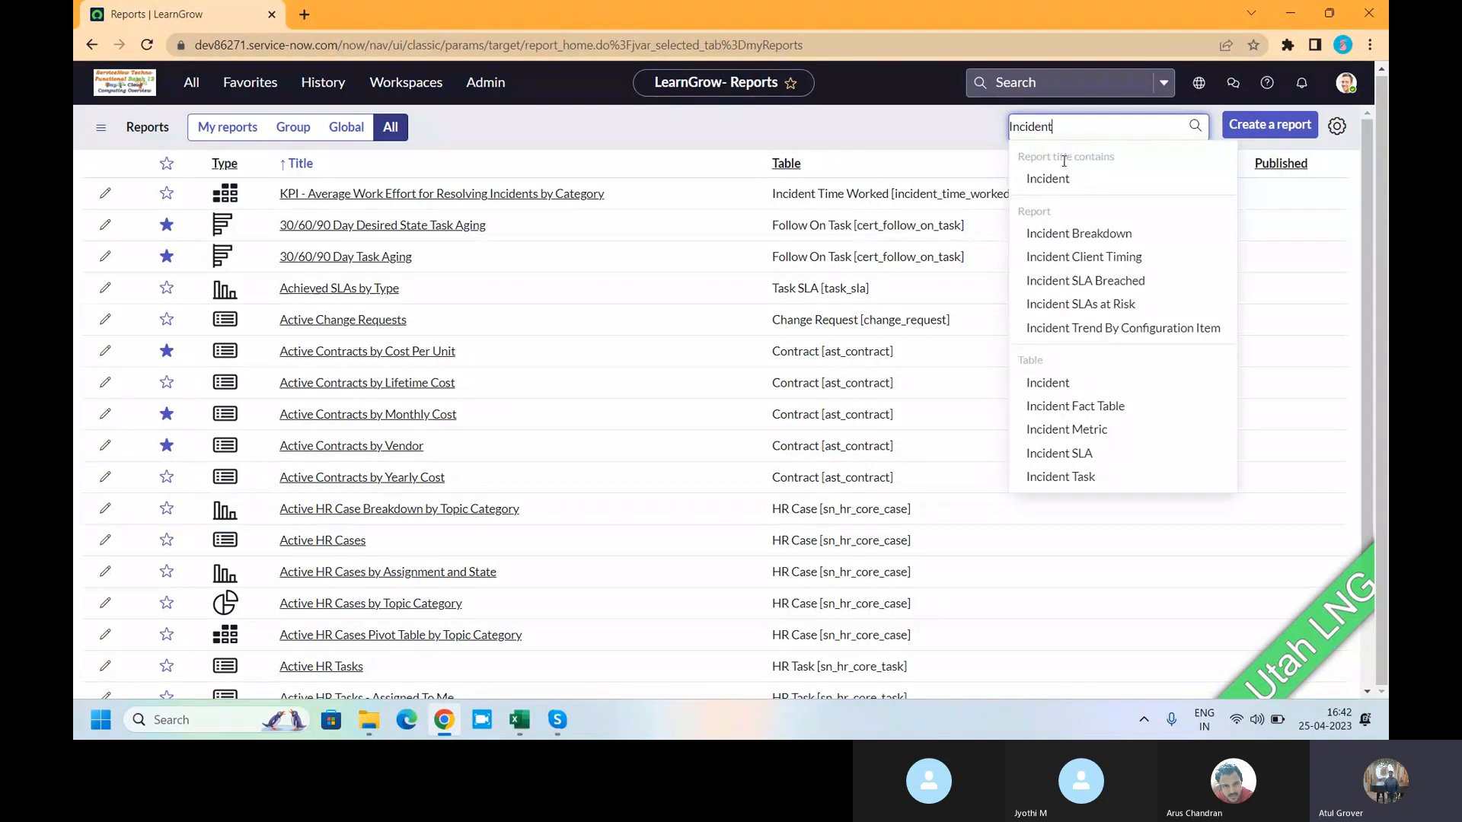
click(1049, 178)
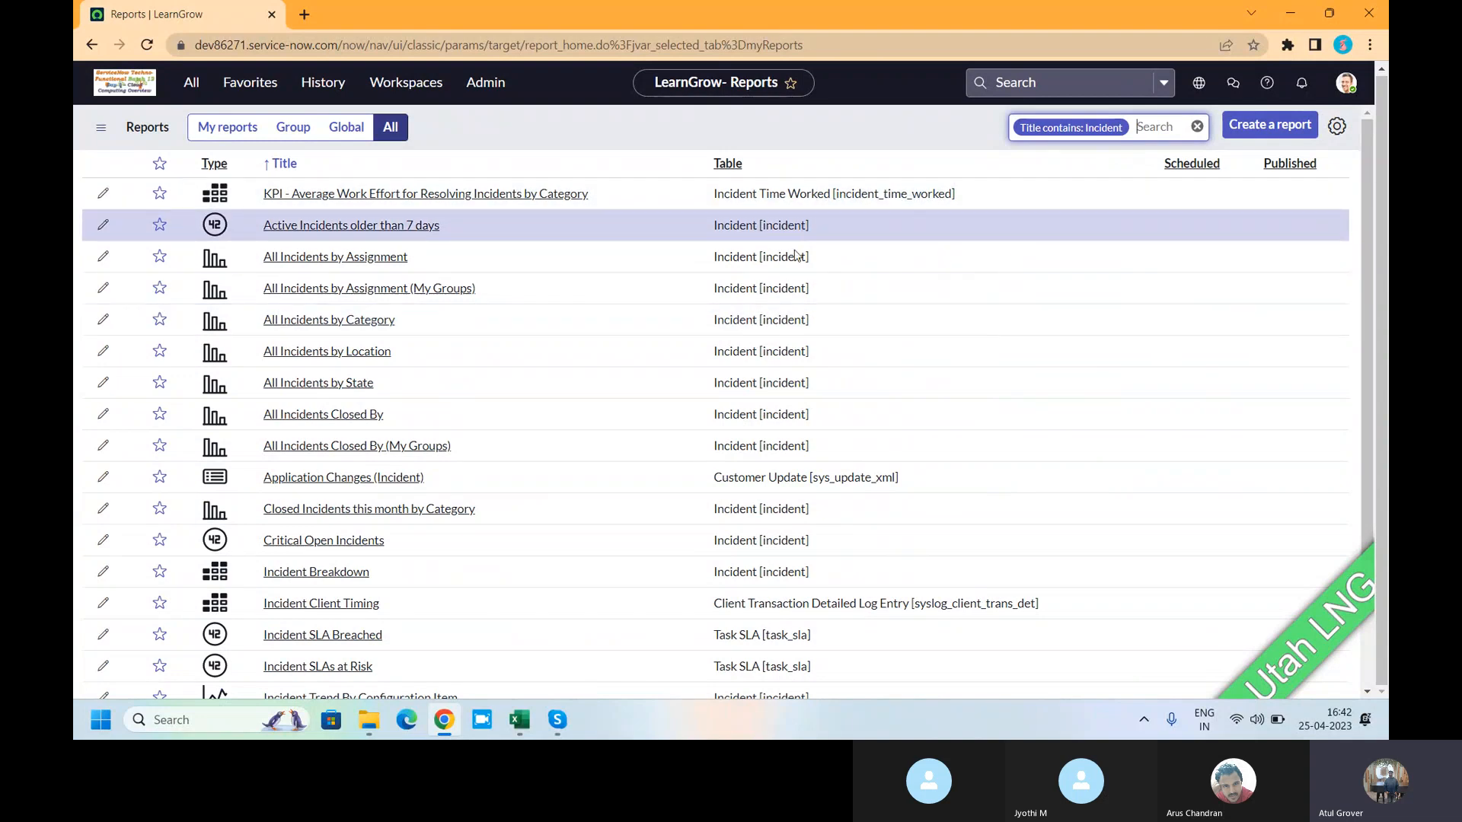
scroll(628, 411, down, 3)
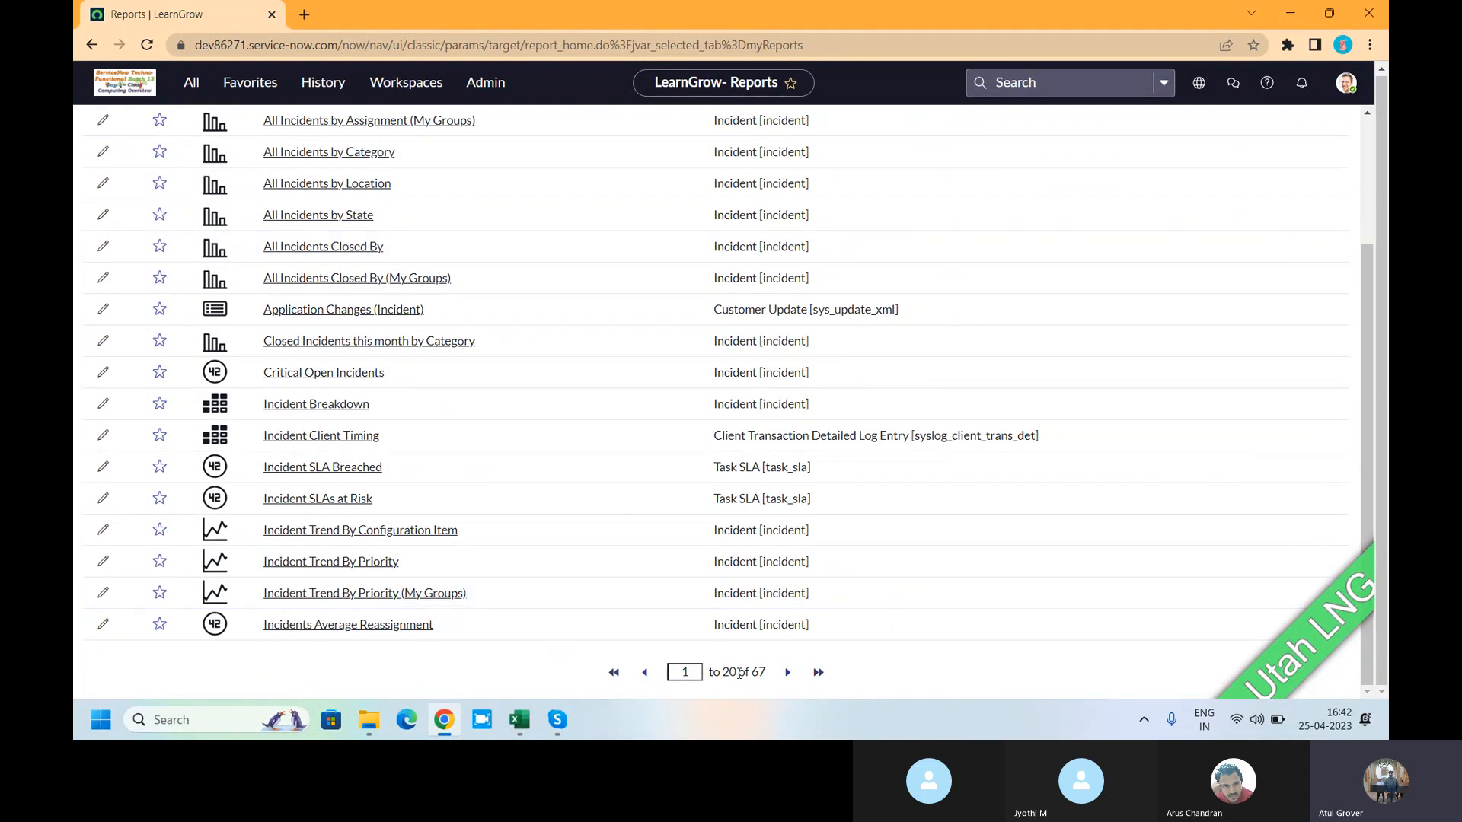
drag(765, 673, 757, 674)
scroll(314, 371, up, 3)
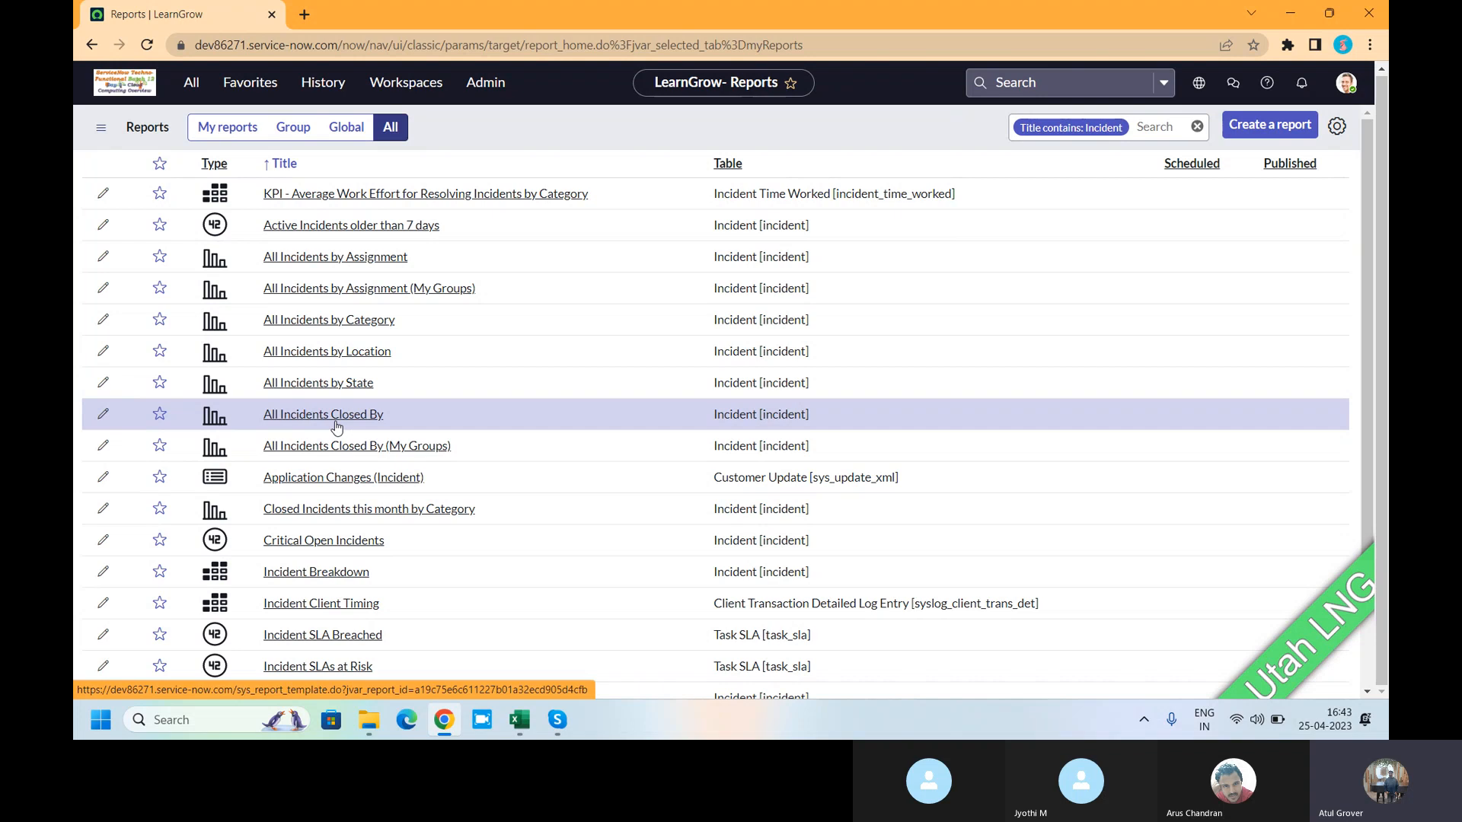
- Start a new report with the Create a report button on the Reports list
click(1272, 128)
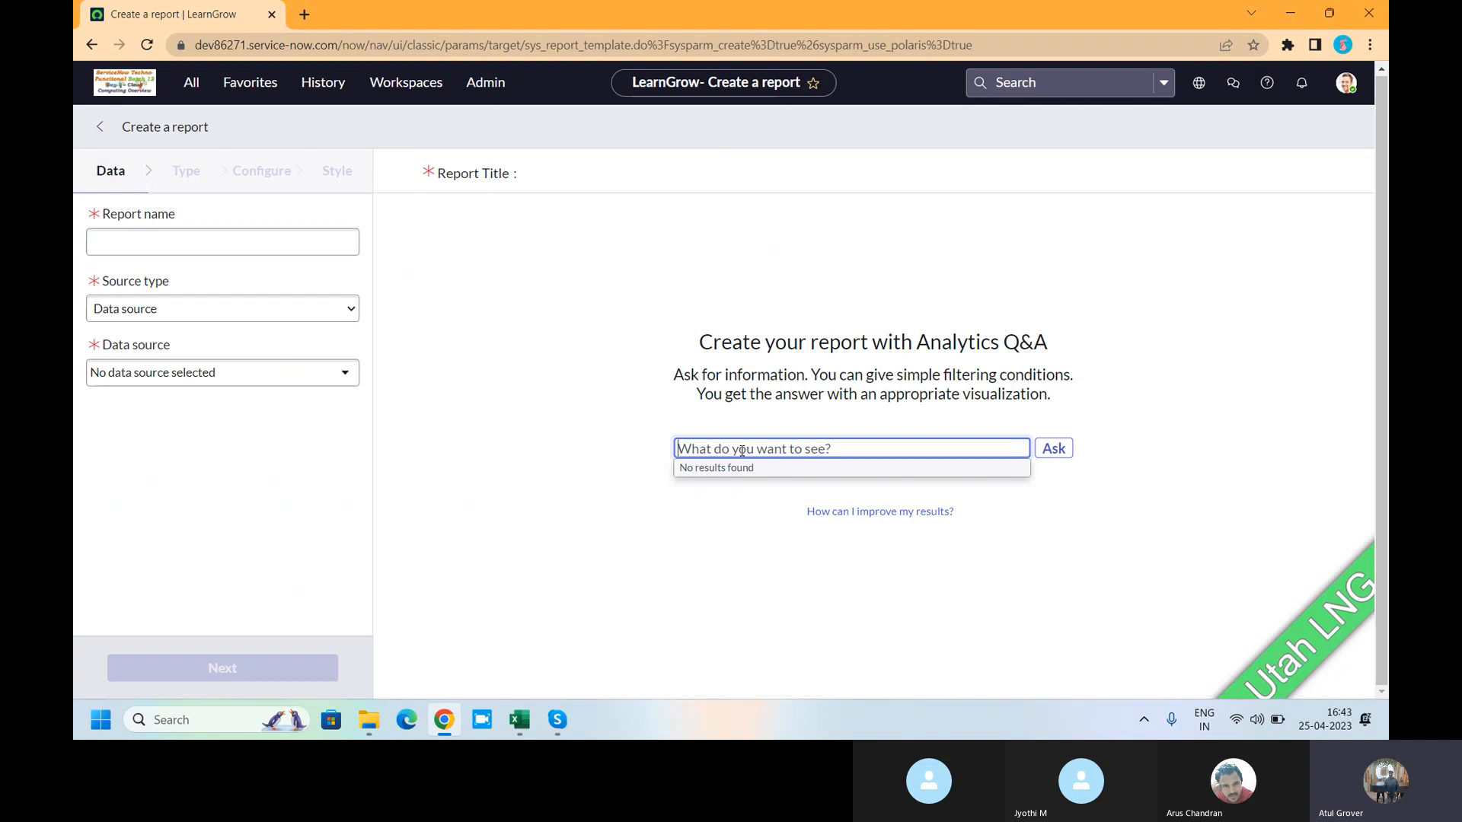
- Ask Analytics Q&A 'incident priority is high' to list Priority 2 - High incidents
text(incident pr)
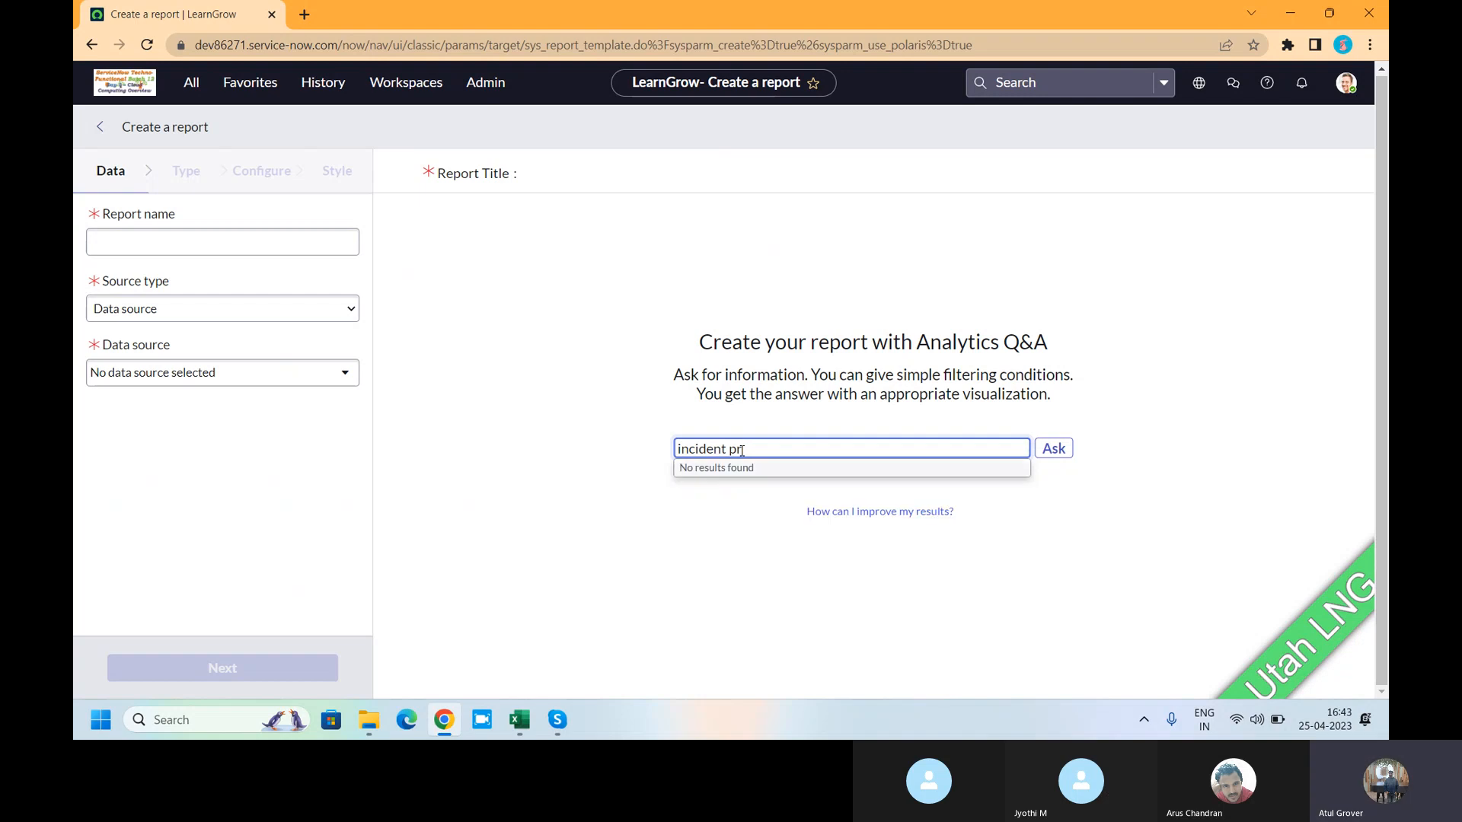
text(io)
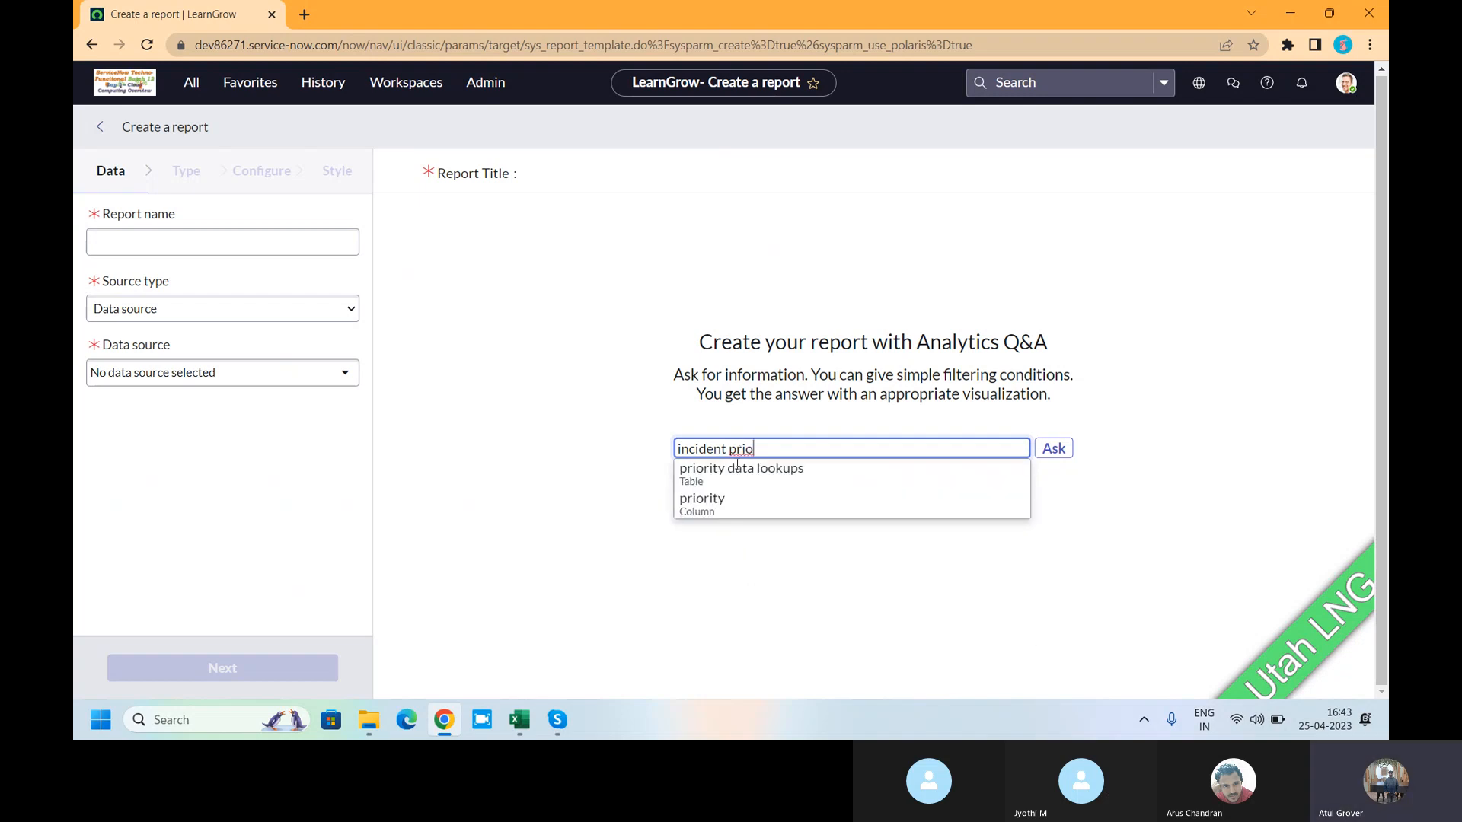
click(715, 502)
text(is )
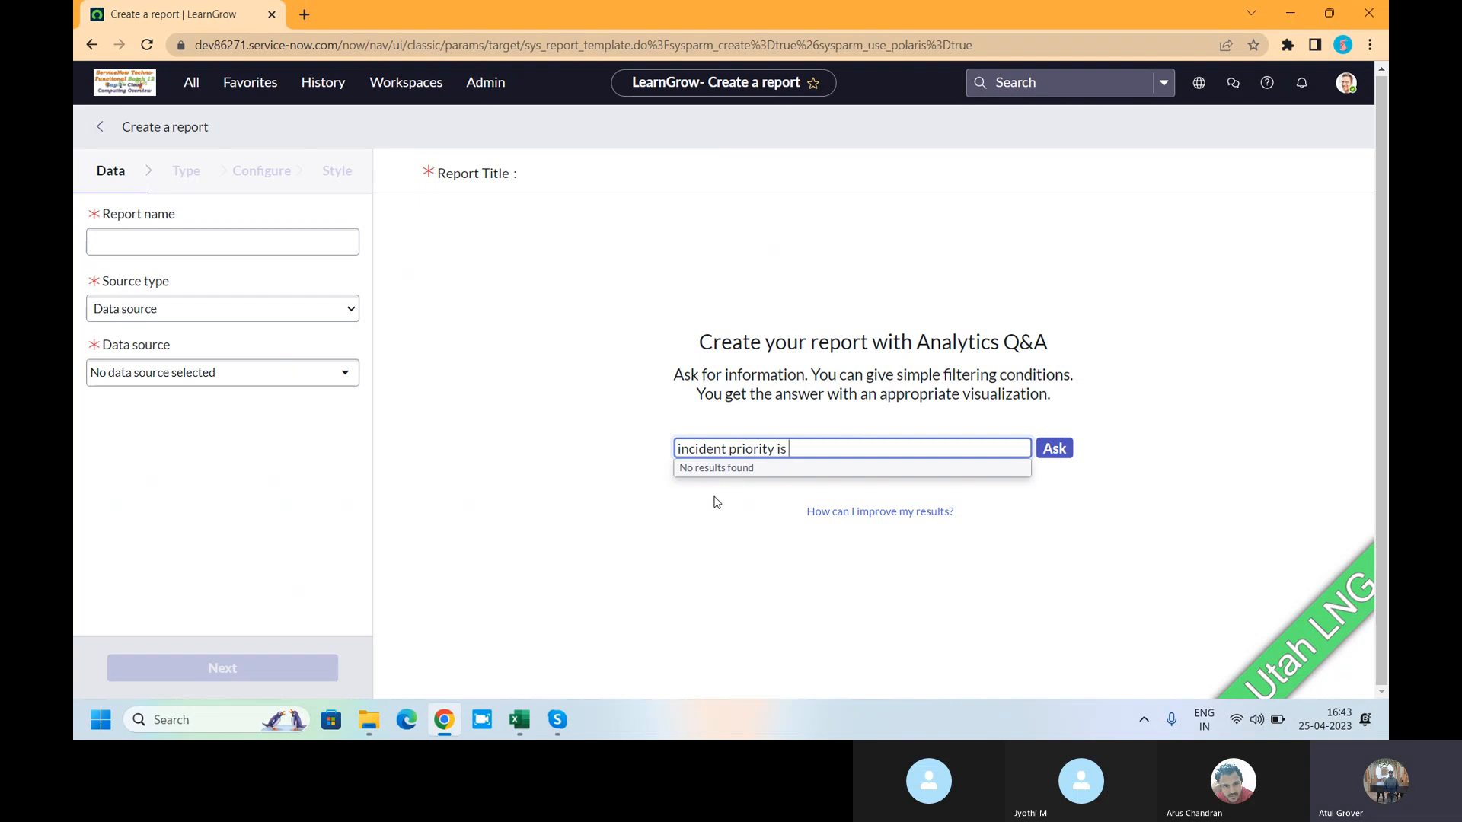
text(high)
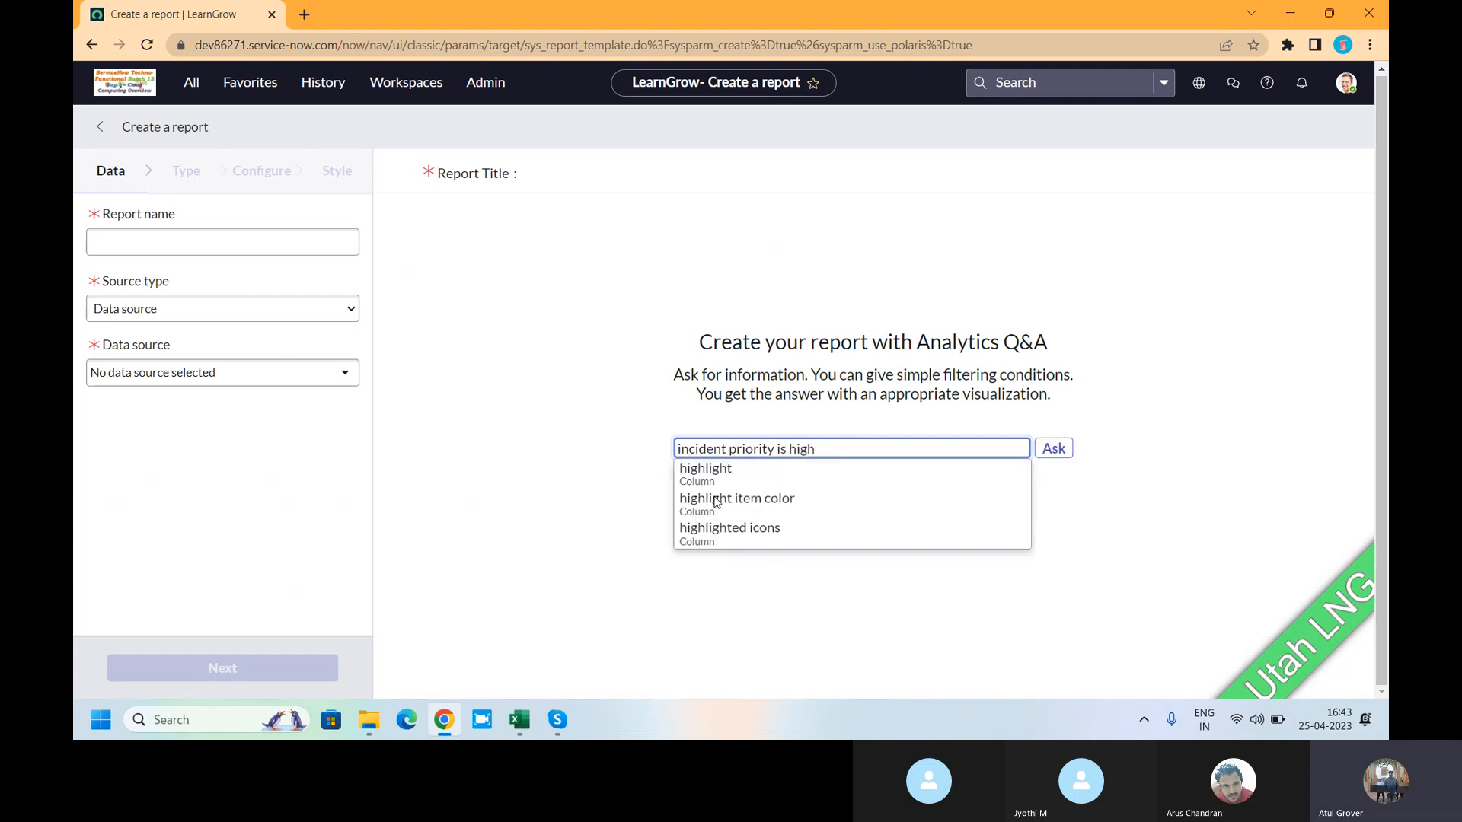
click(716, 502)
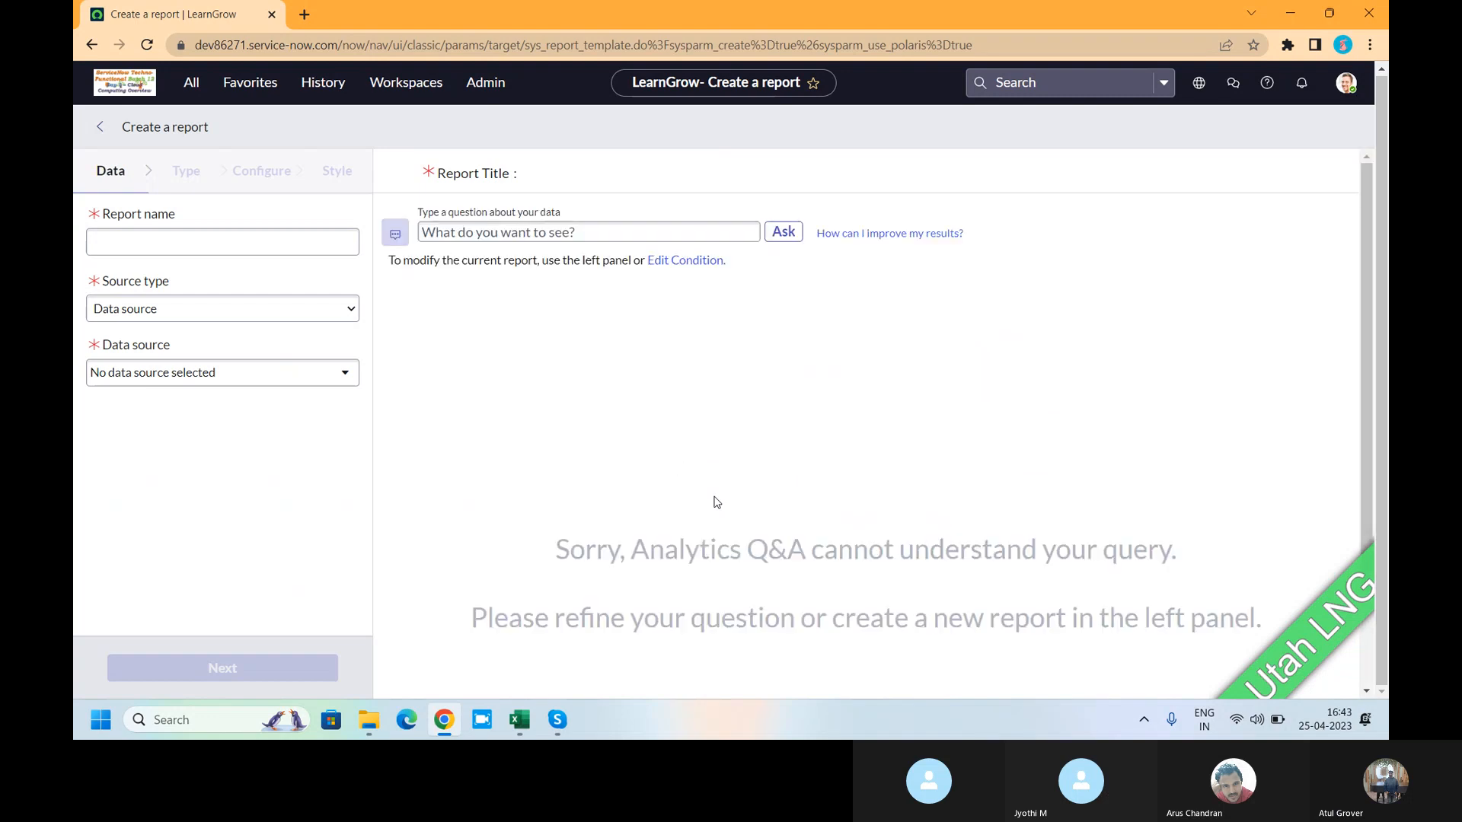
click(591, 233)
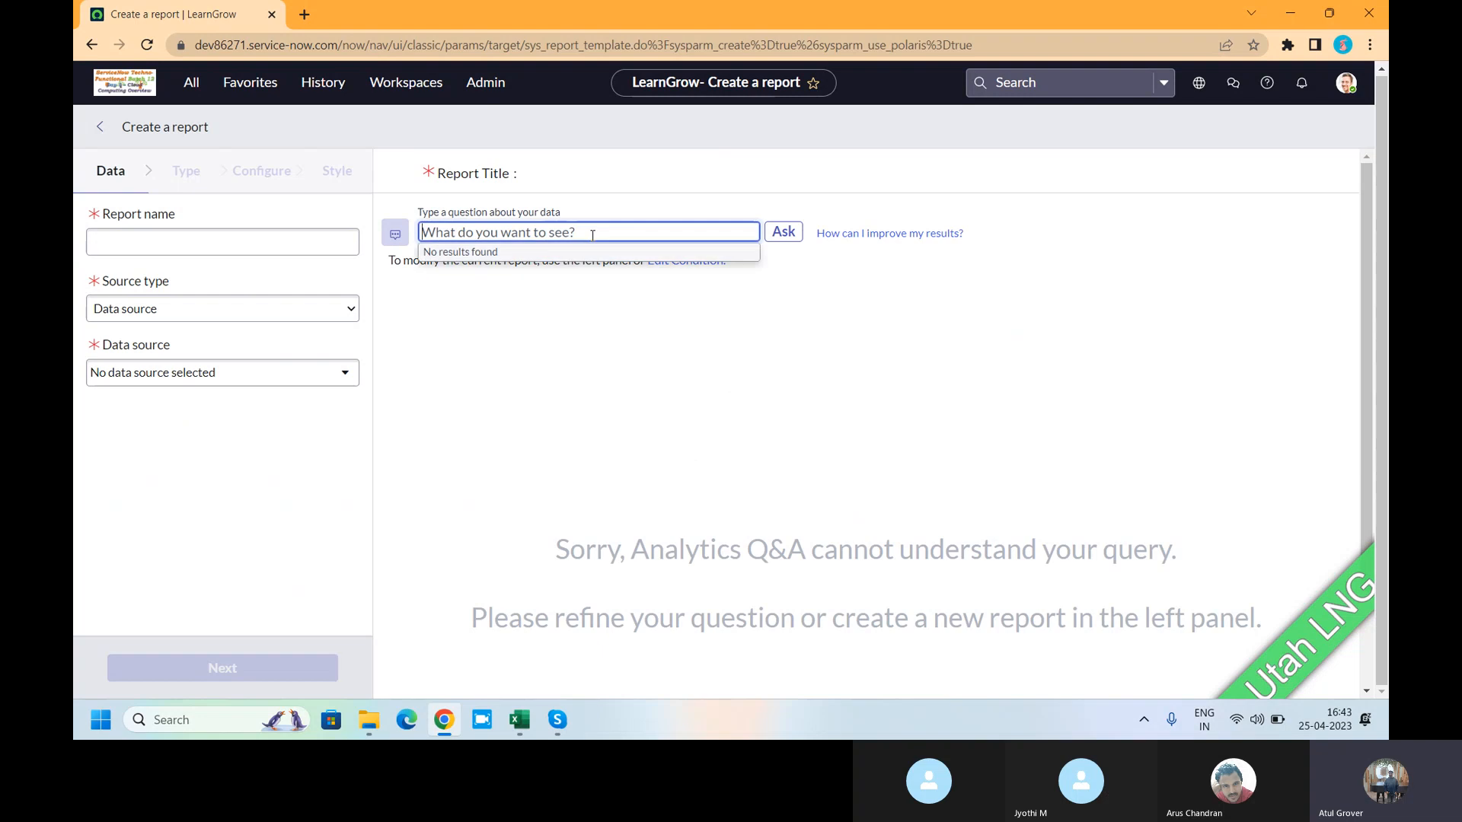
text(incident pri)
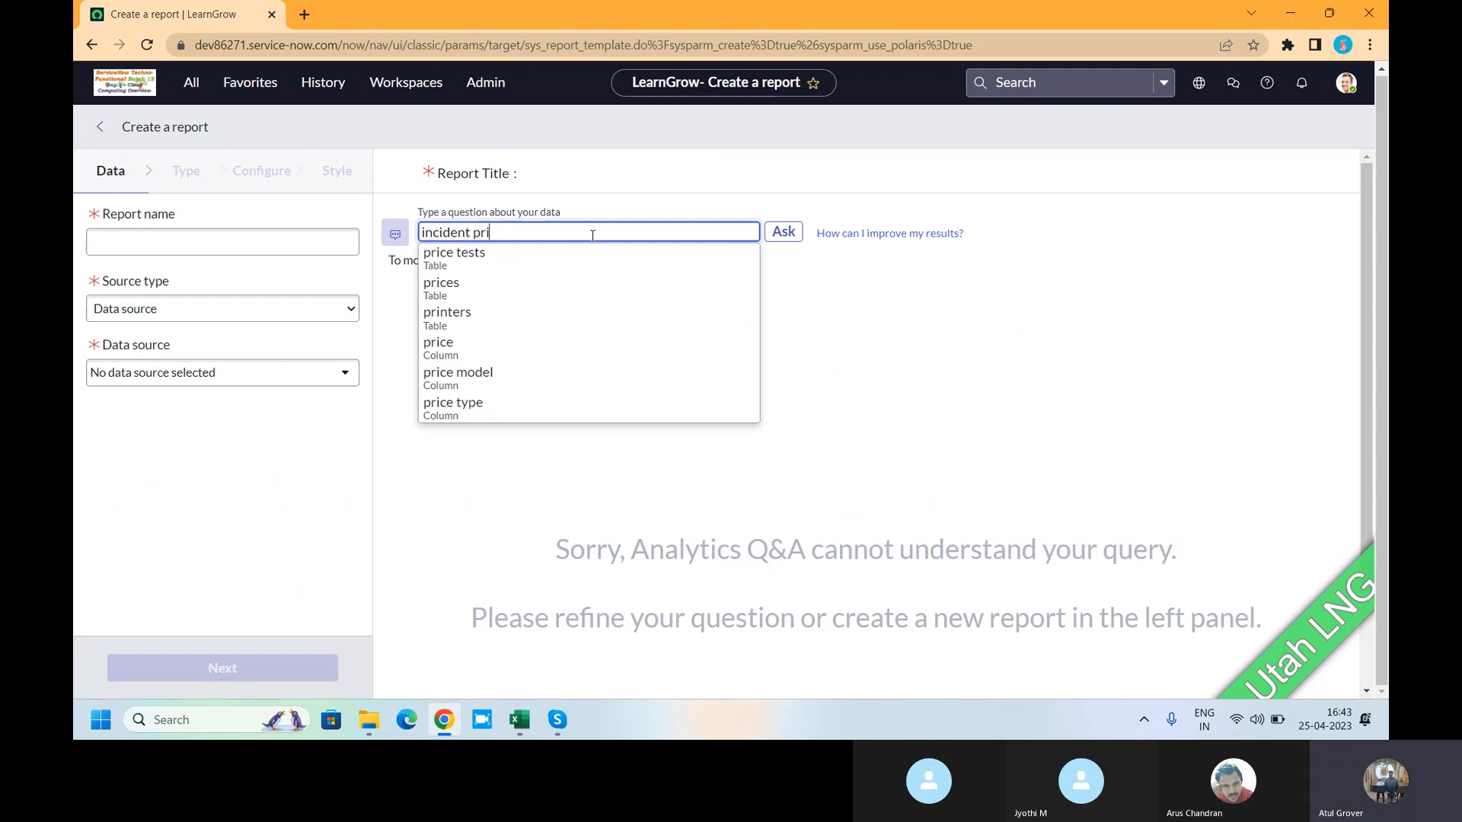
text(o)
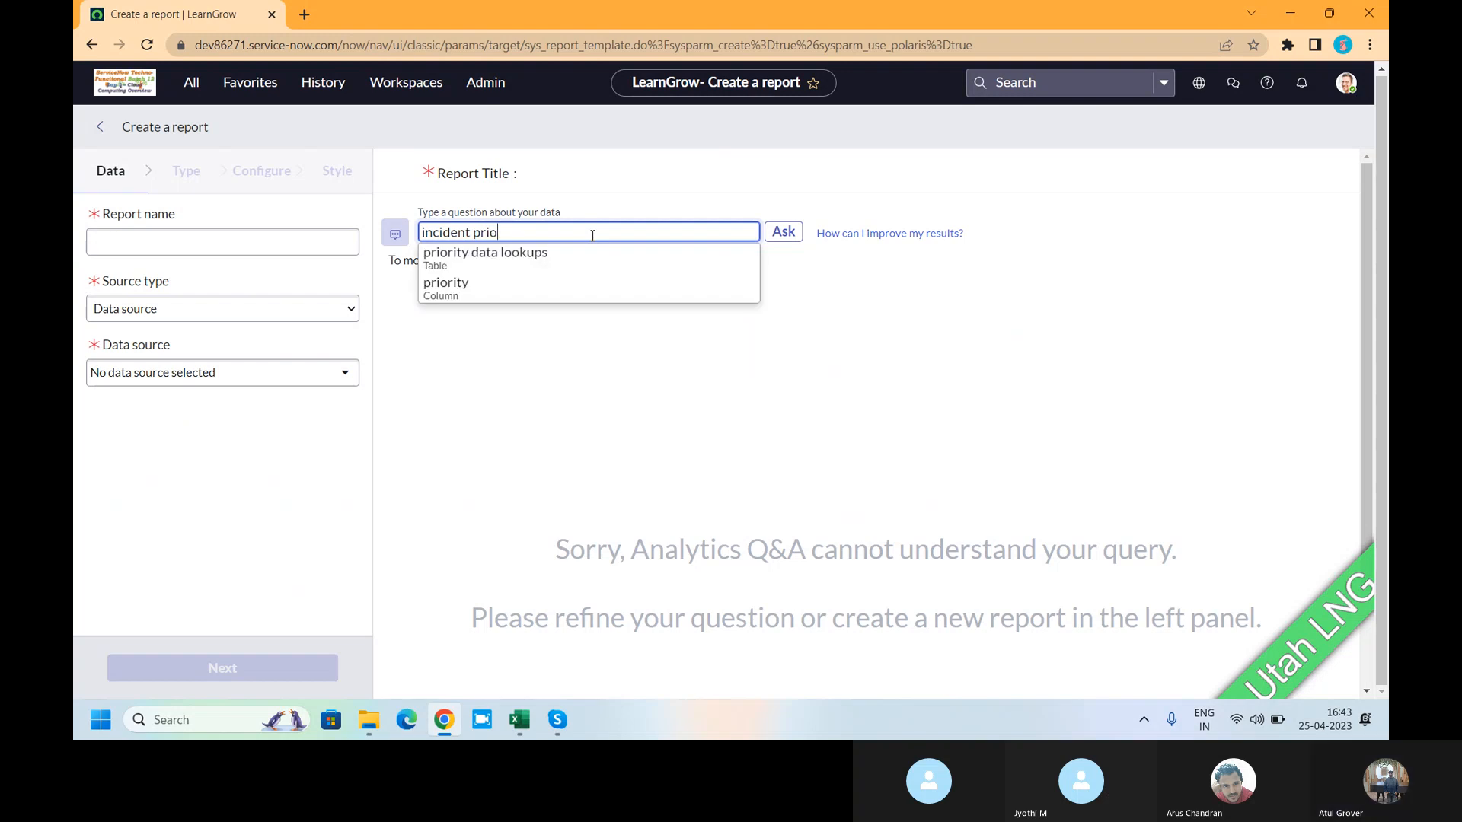
click(449, 287)
text(is high)
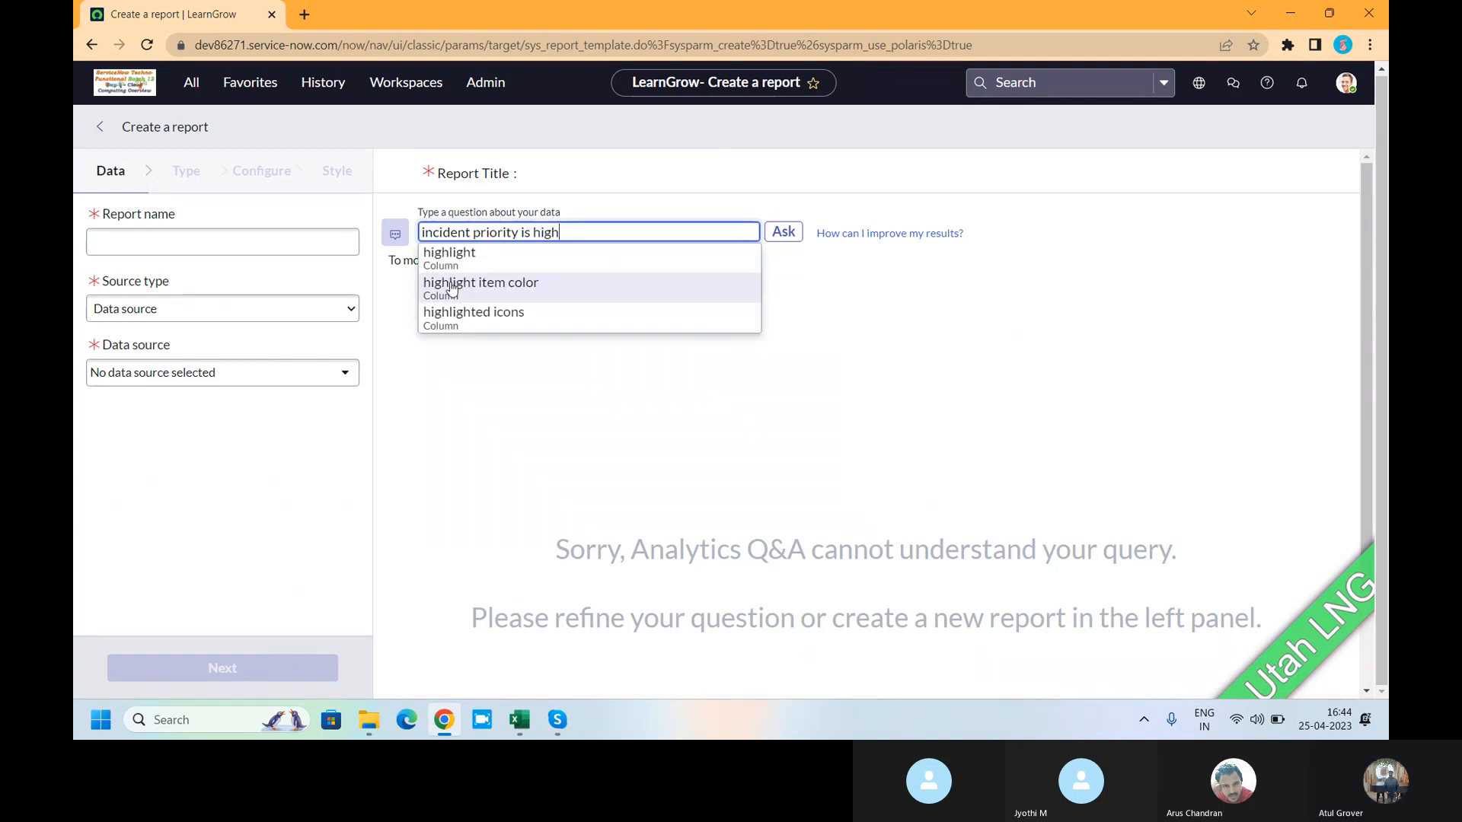
click(706, 237)
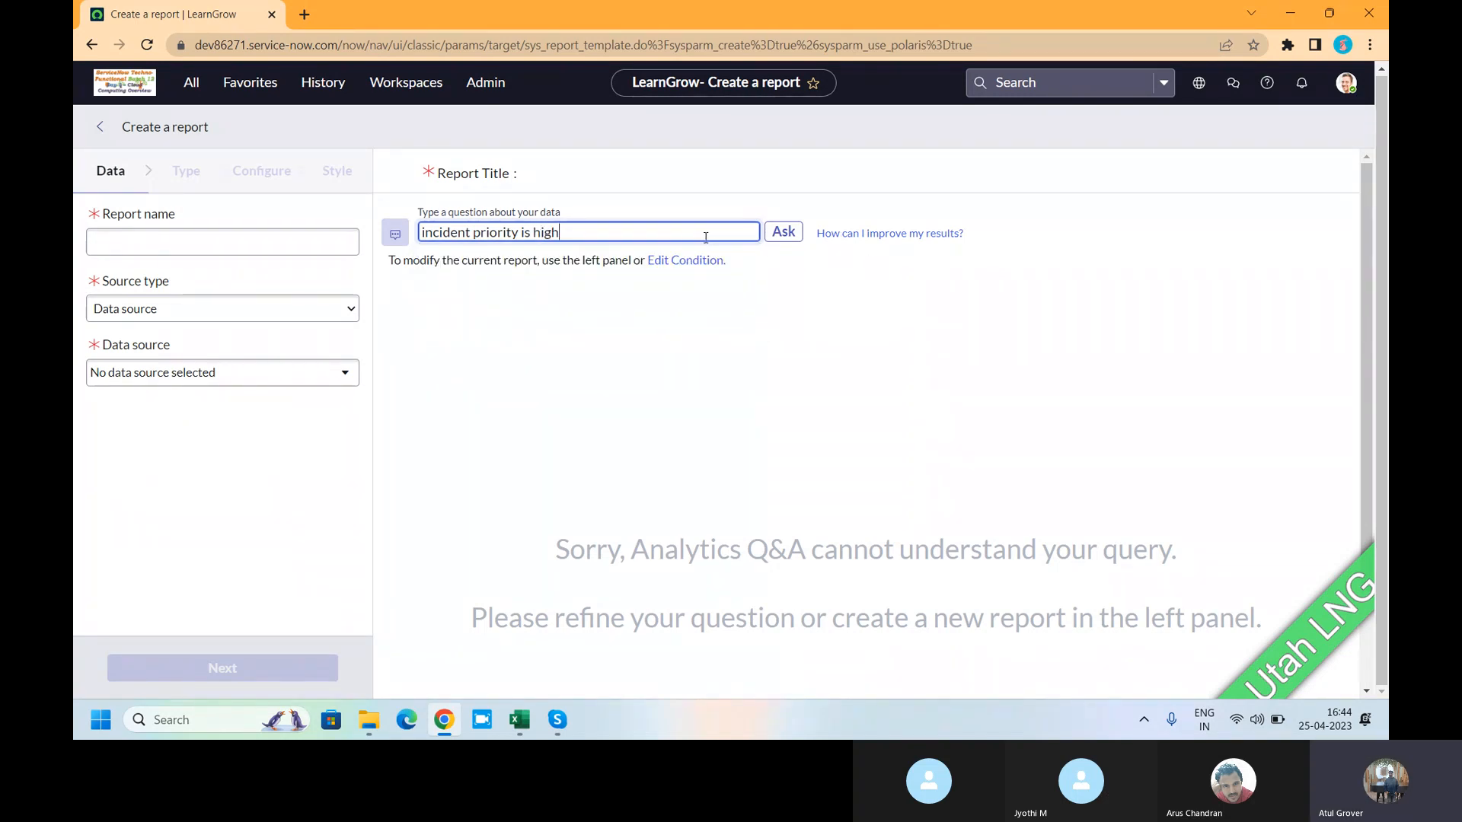
key(BackSpace)
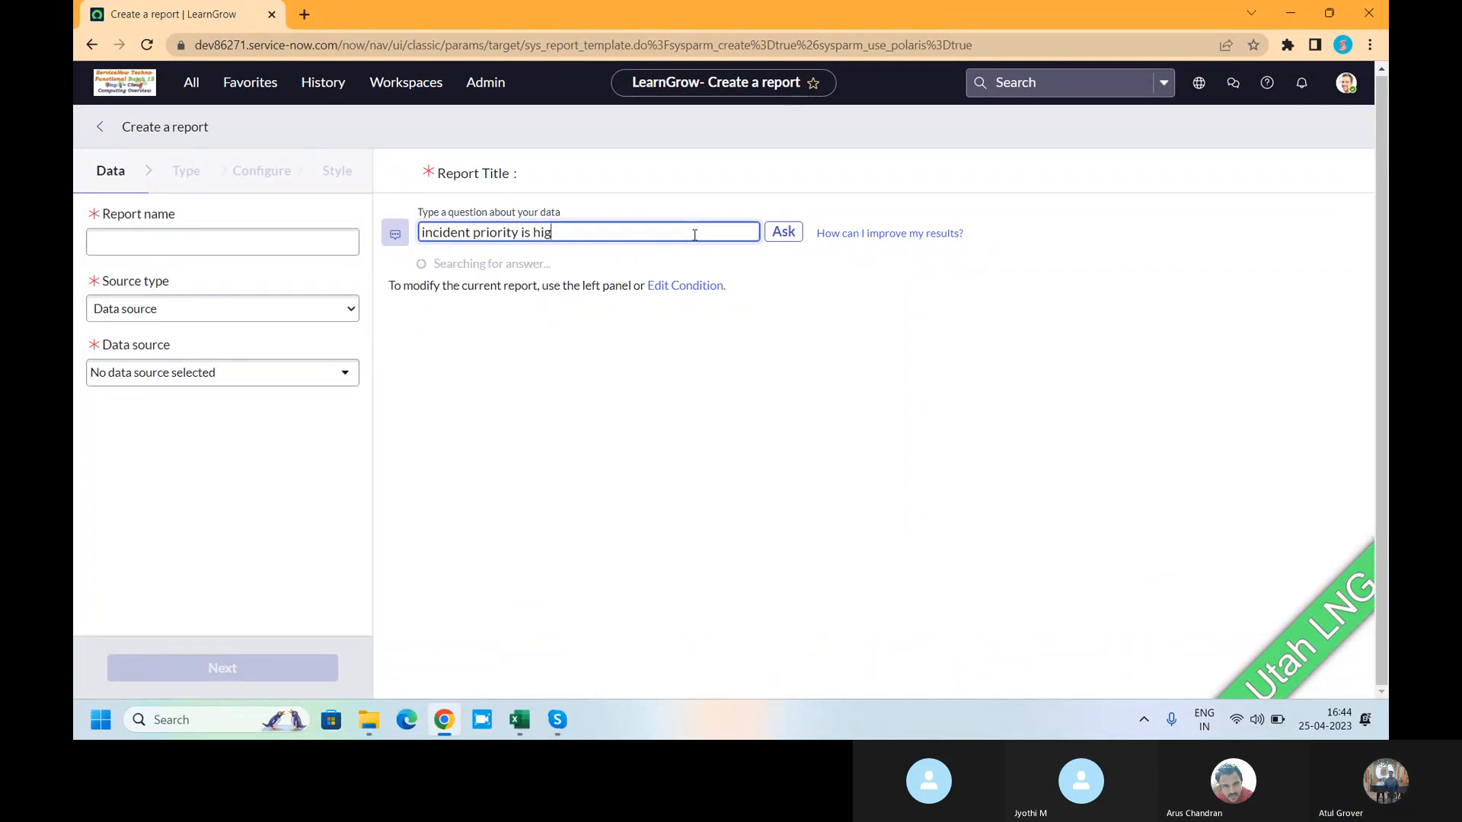
text(h)
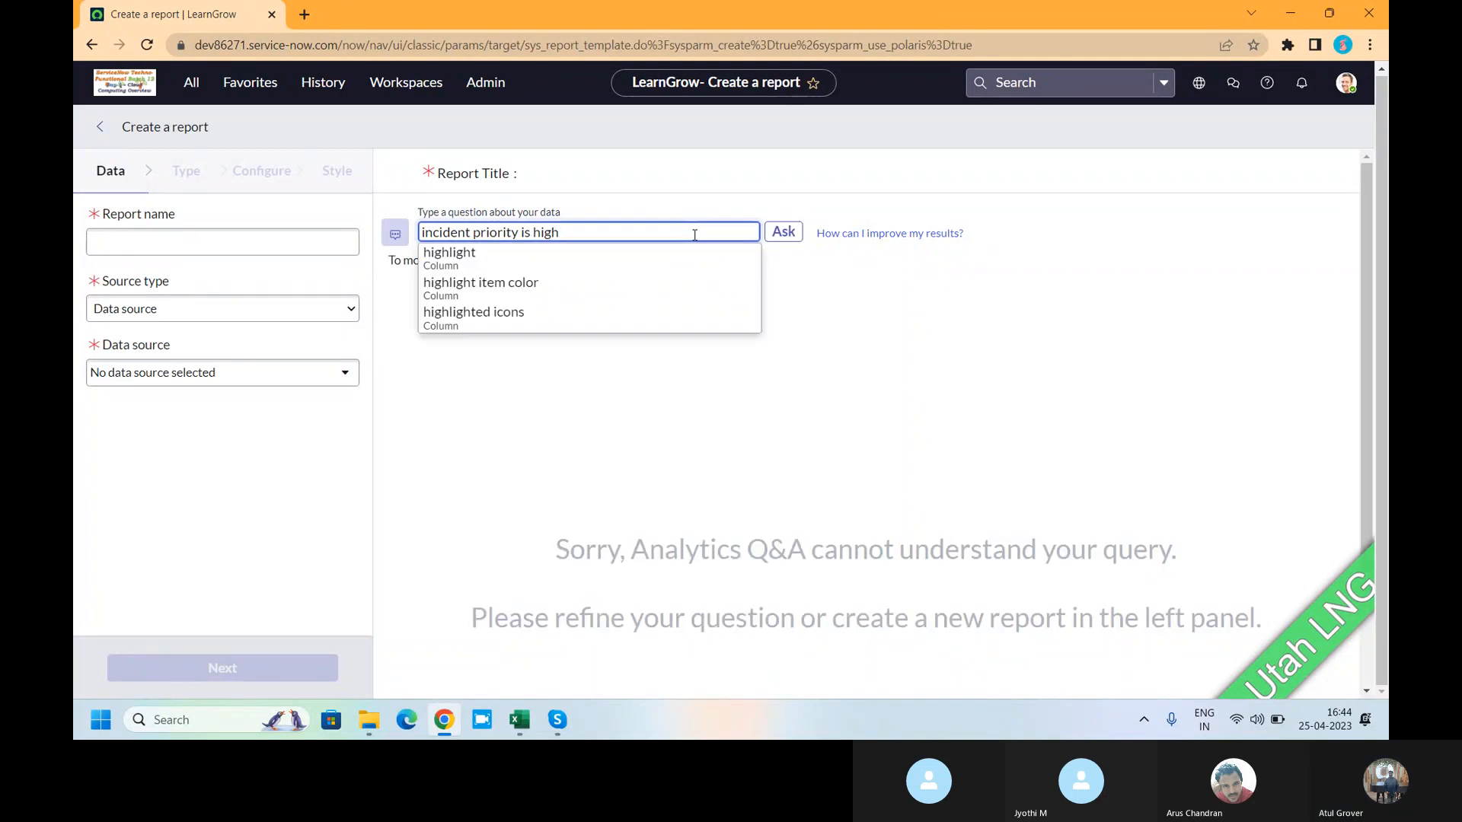
key(Return)
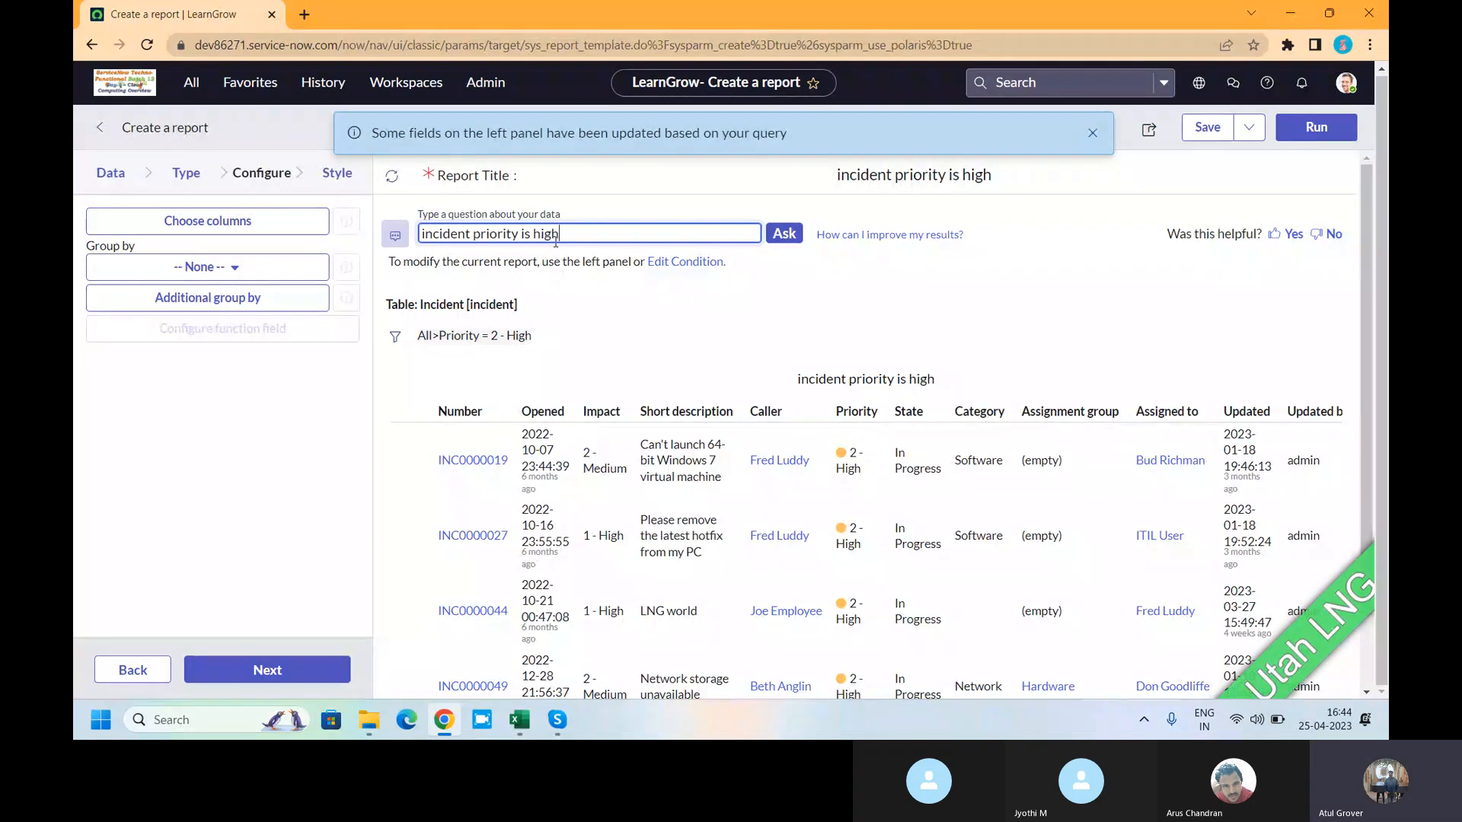
- Show the Data settings to confirm the Table source and Incident table
click(106, 175)
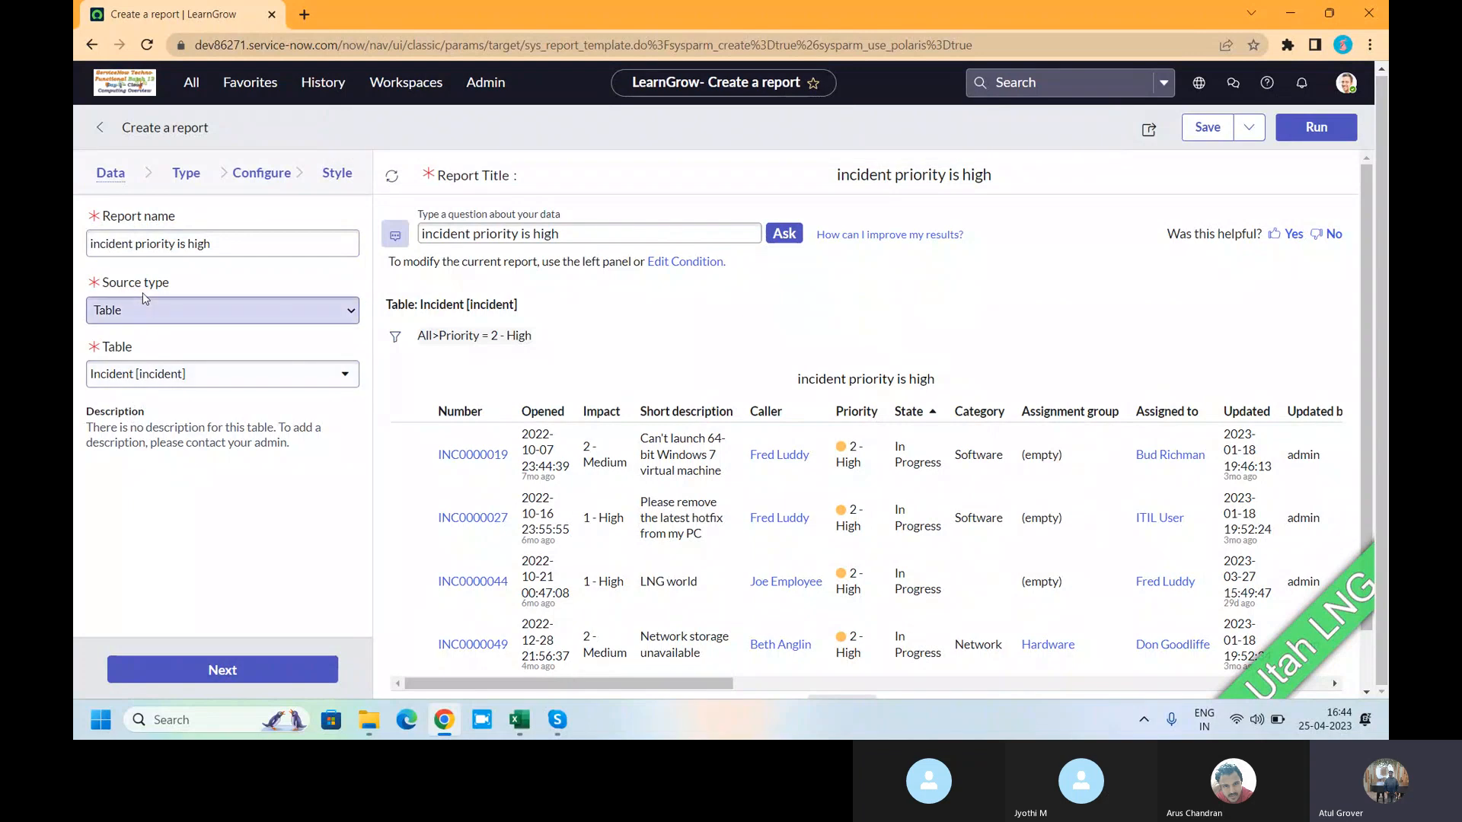
- Extend the question with 'short description' and resubmit it
click(564, 232)
text(and)
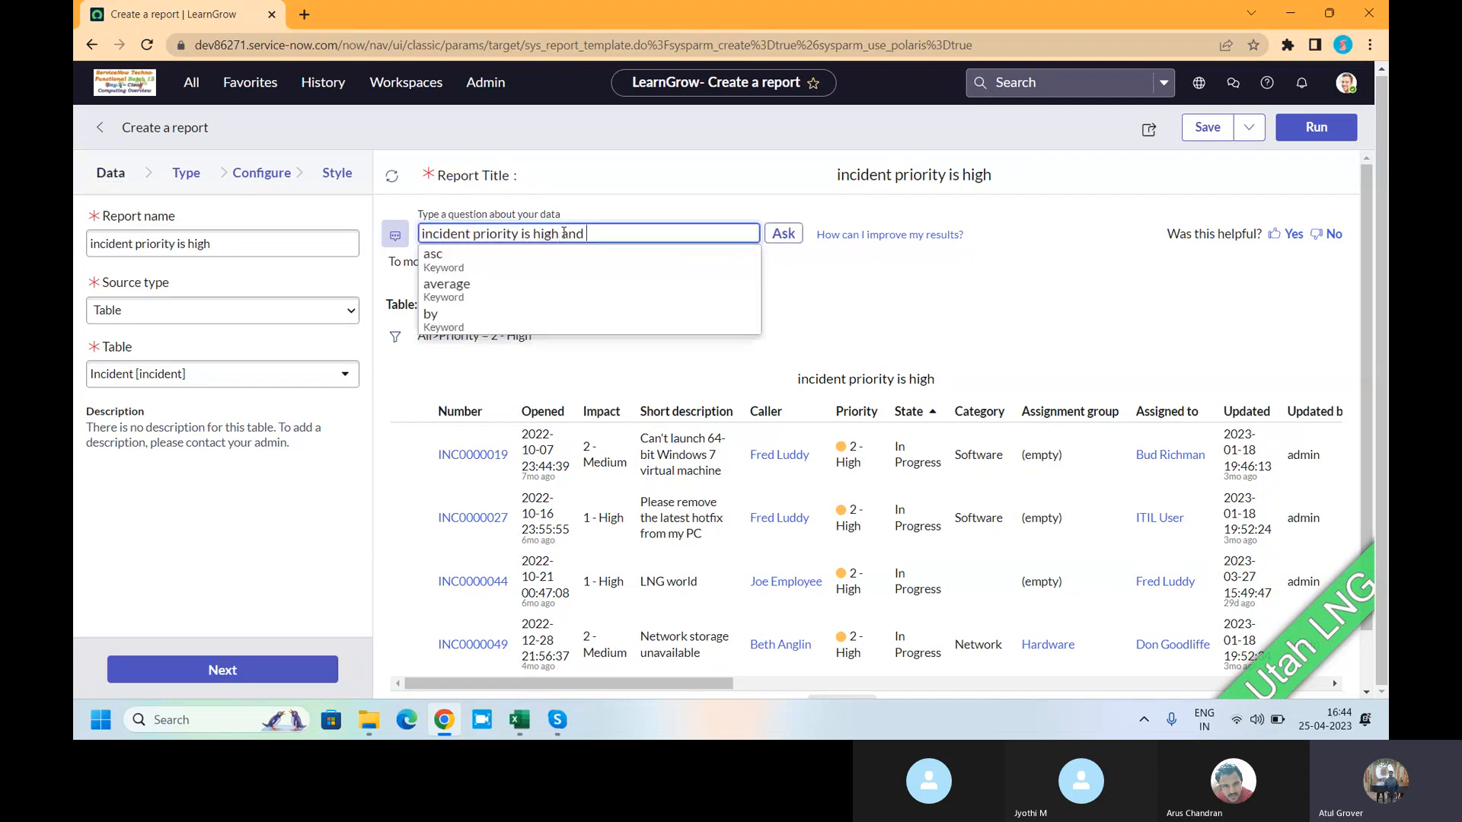
text( Imp)
key(BackSpace)
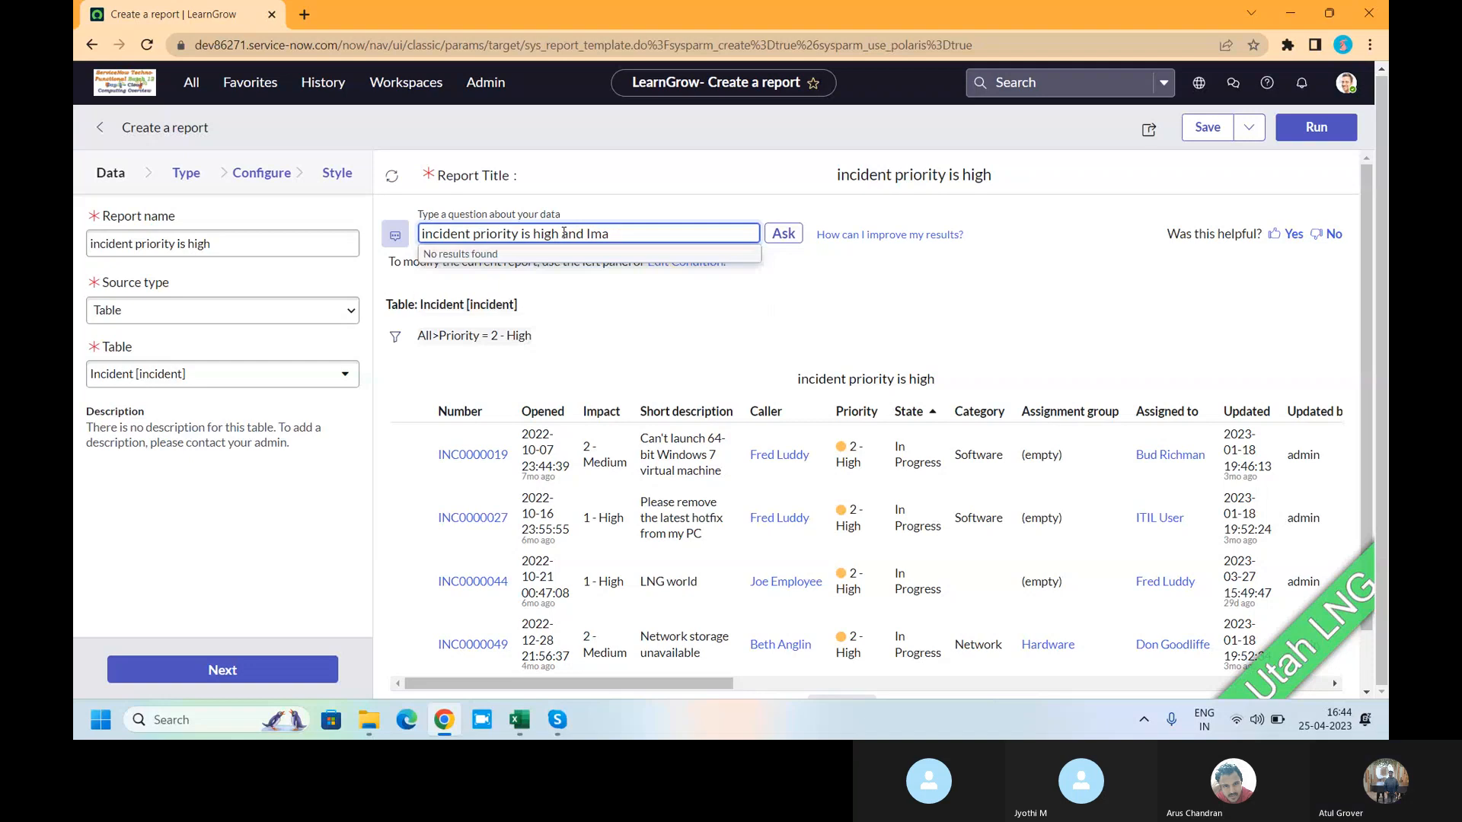
text(pact)
key(BackSpace)
key(BackSpace)
key(BackSpace)
key(BackSpace)
key(BackSpace)
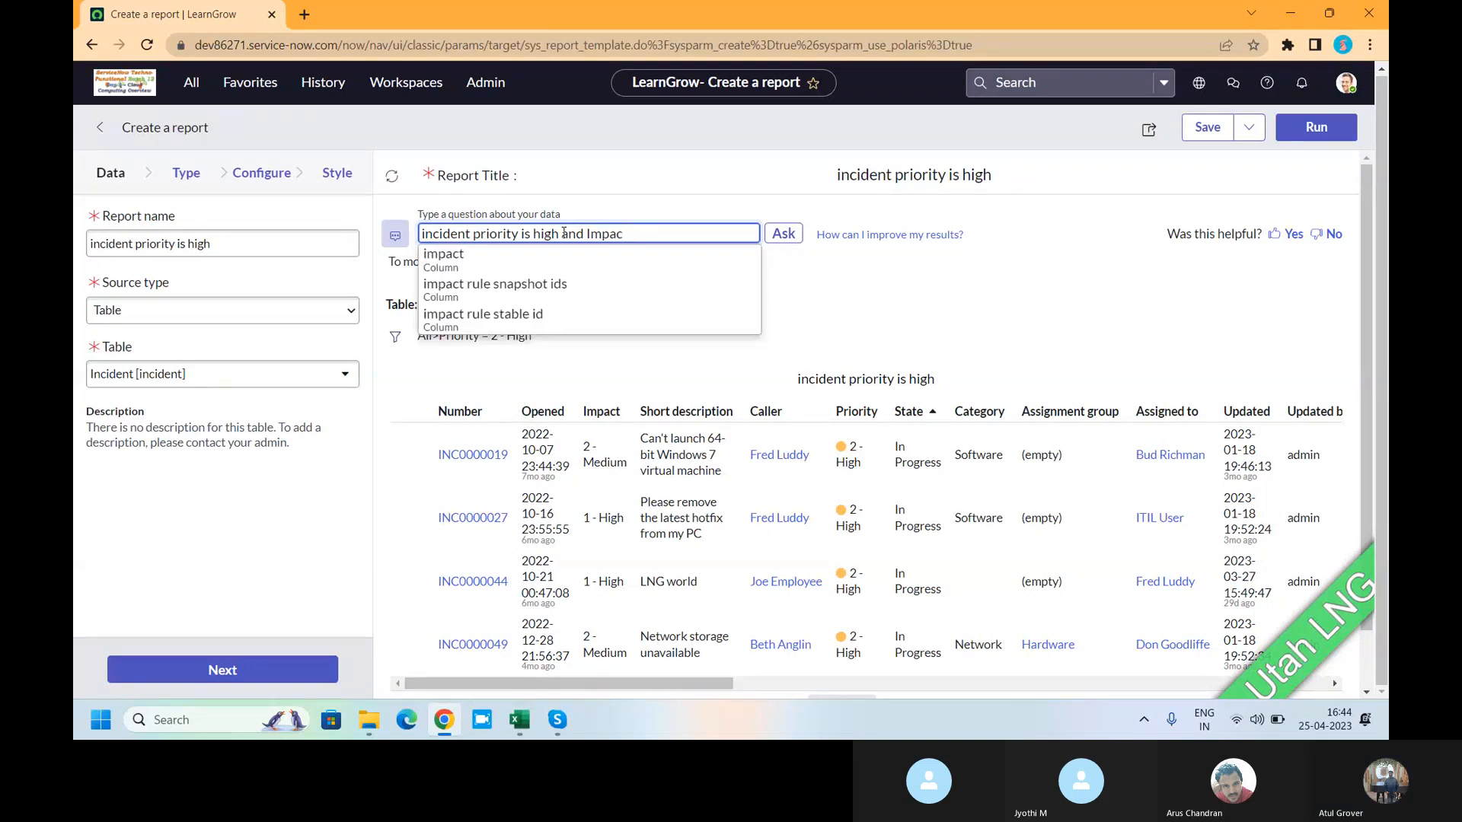
key(BackSpace)
text(Short d)
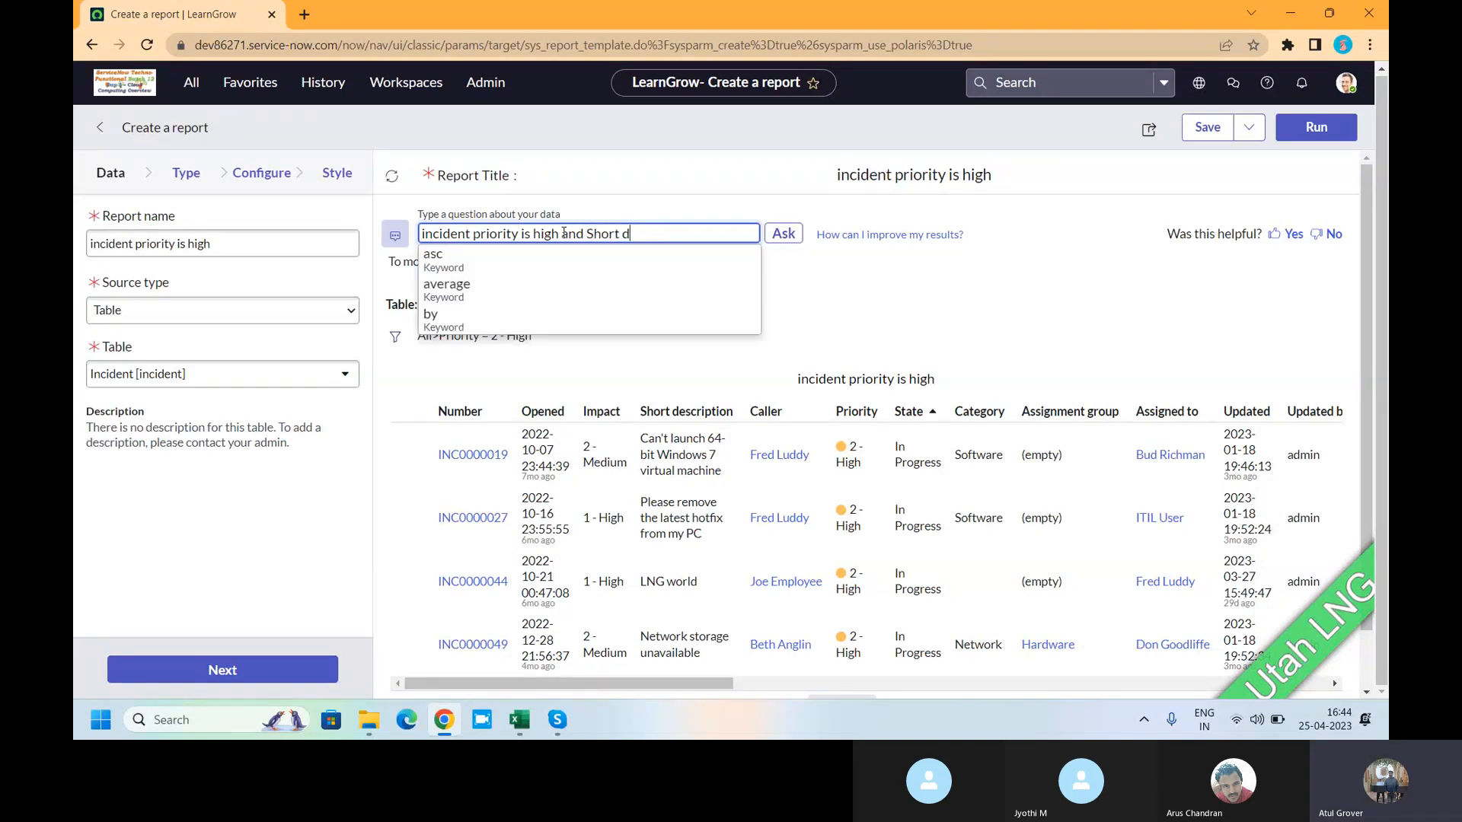
text(escr)
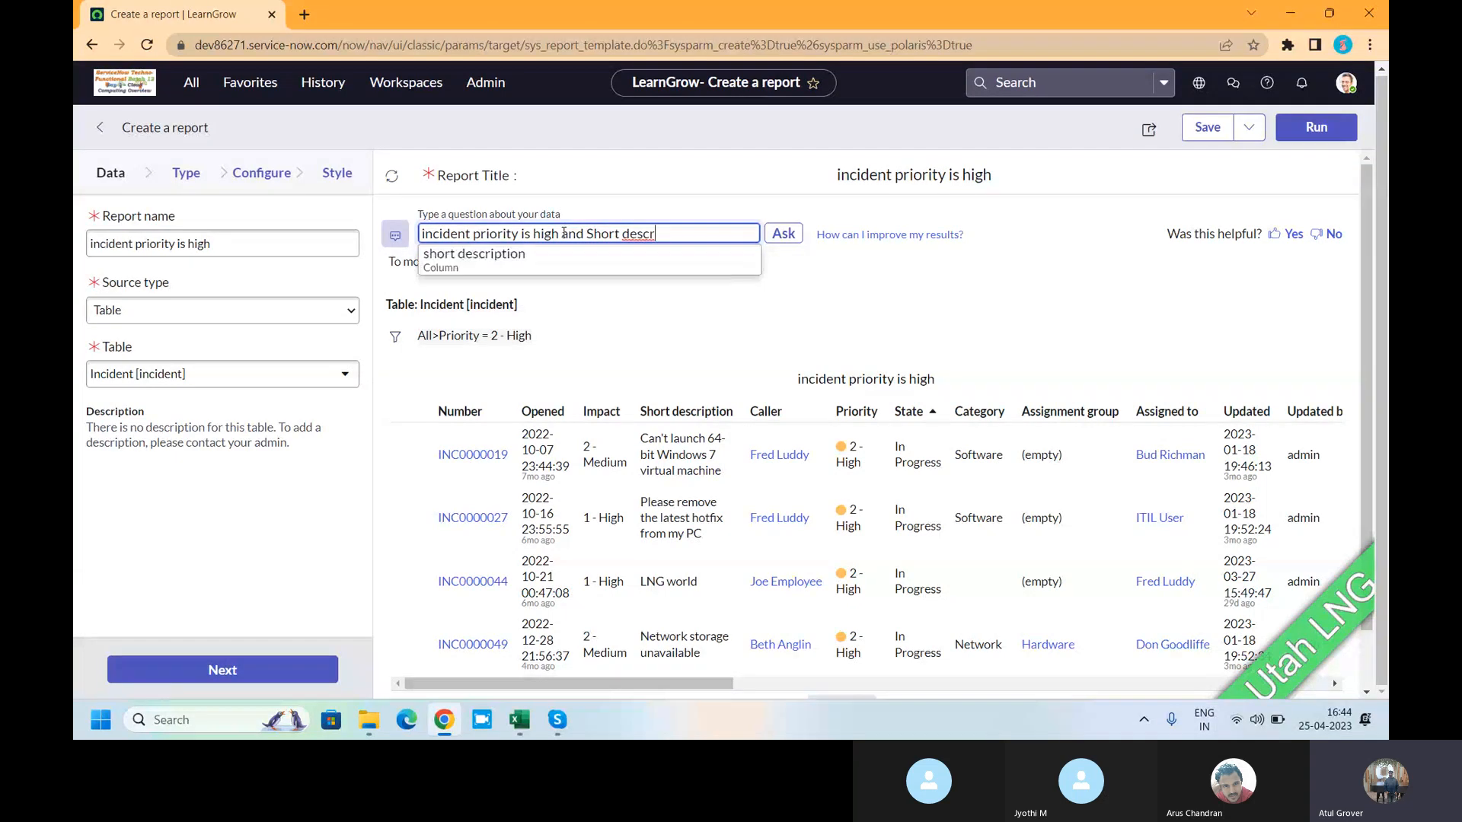
key(Return)
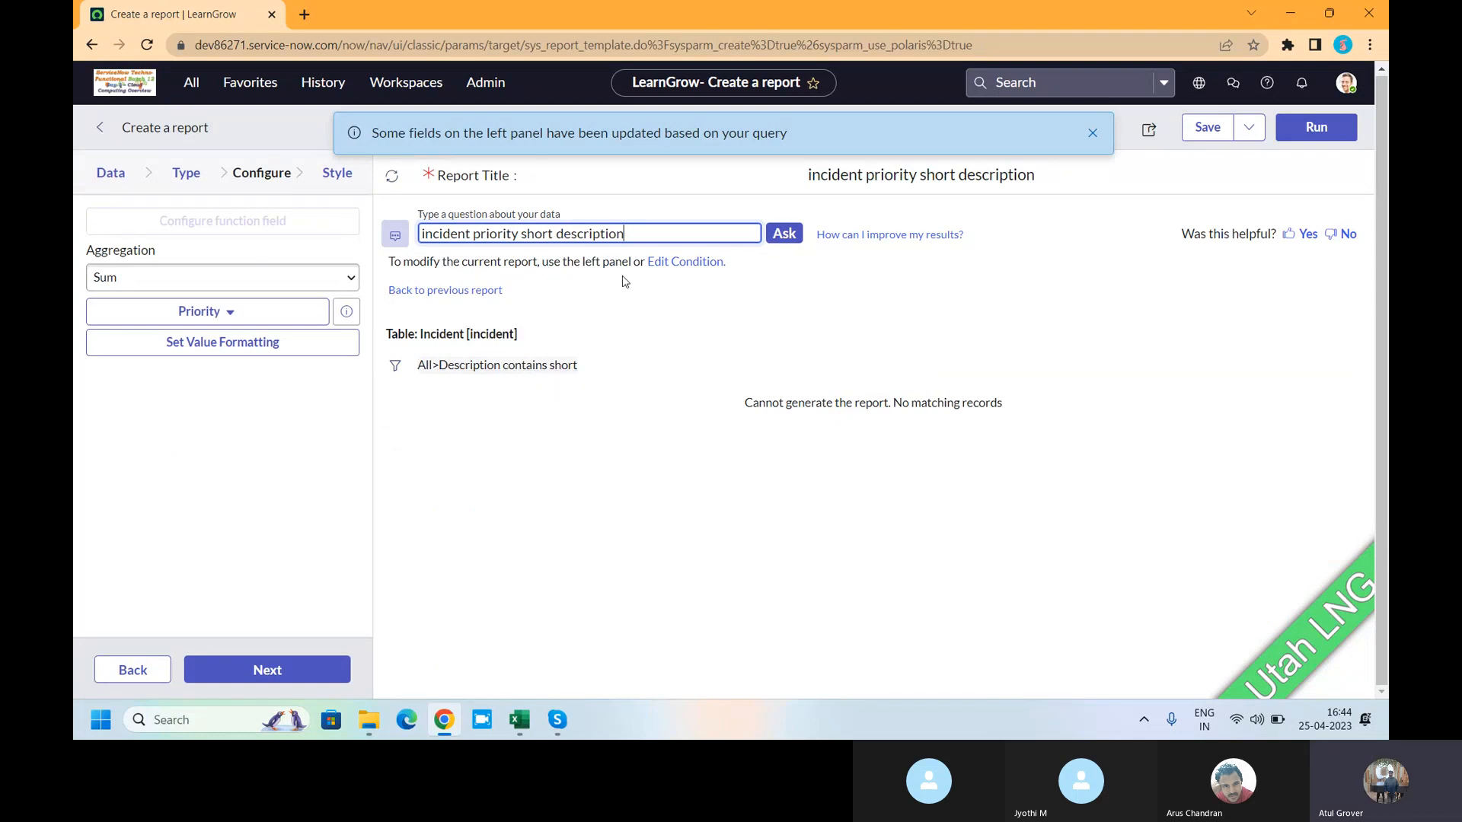
- Add 'contains Hello' to the question, giving a count of 15 incidents
text(const)
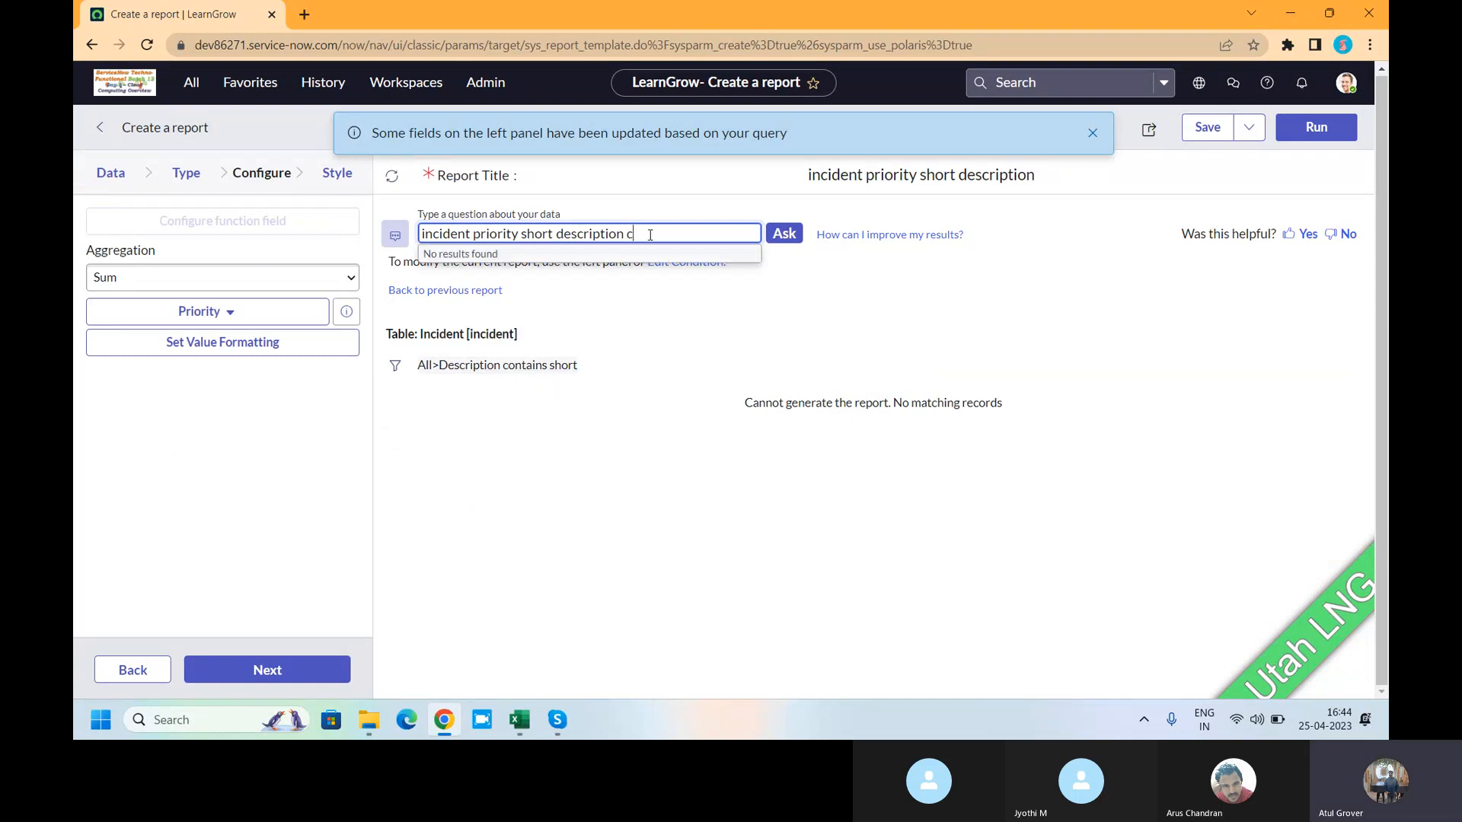
key(BackSpace)
text(ains Hello)
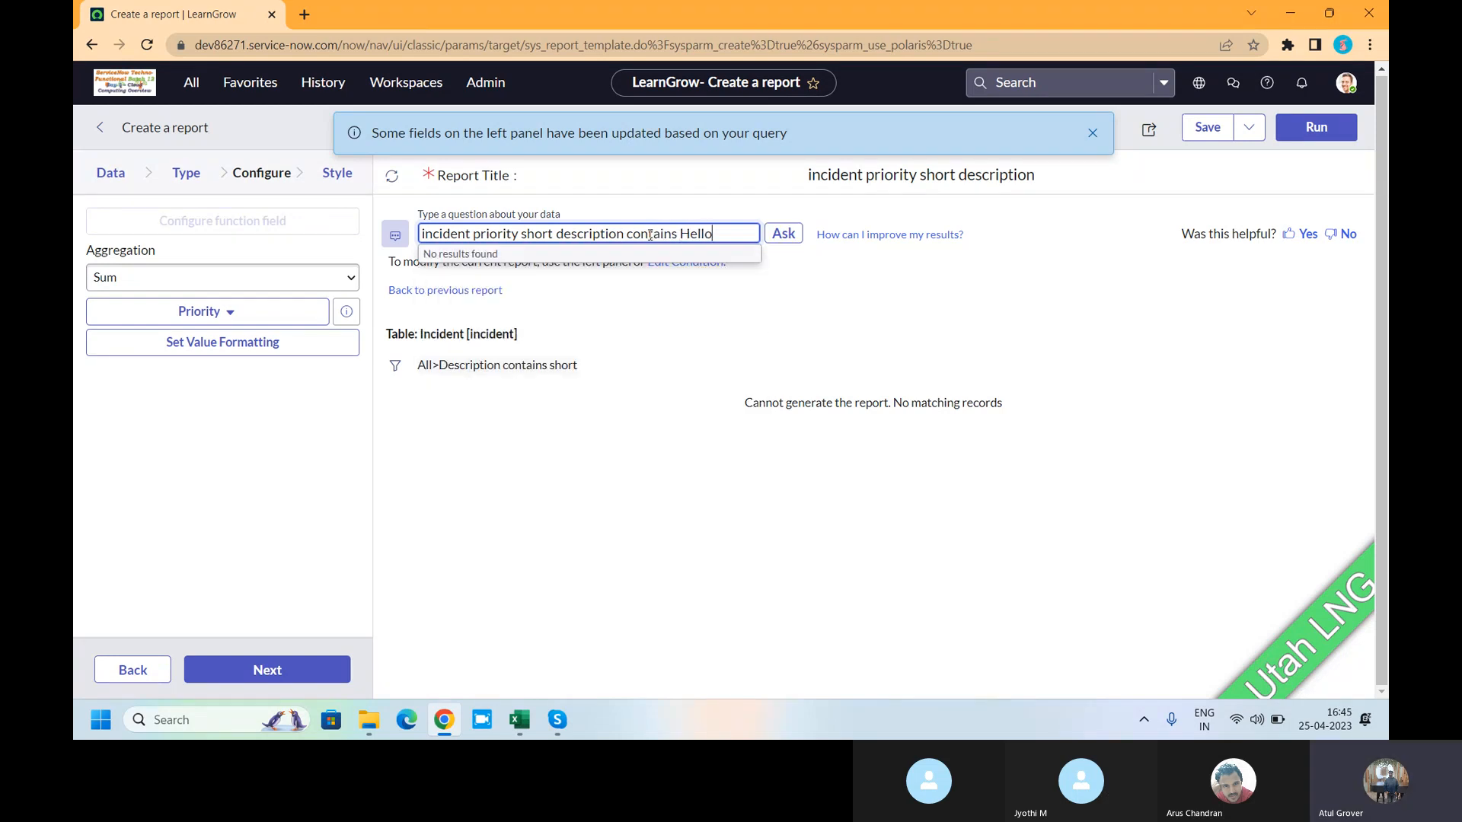
key(Return)
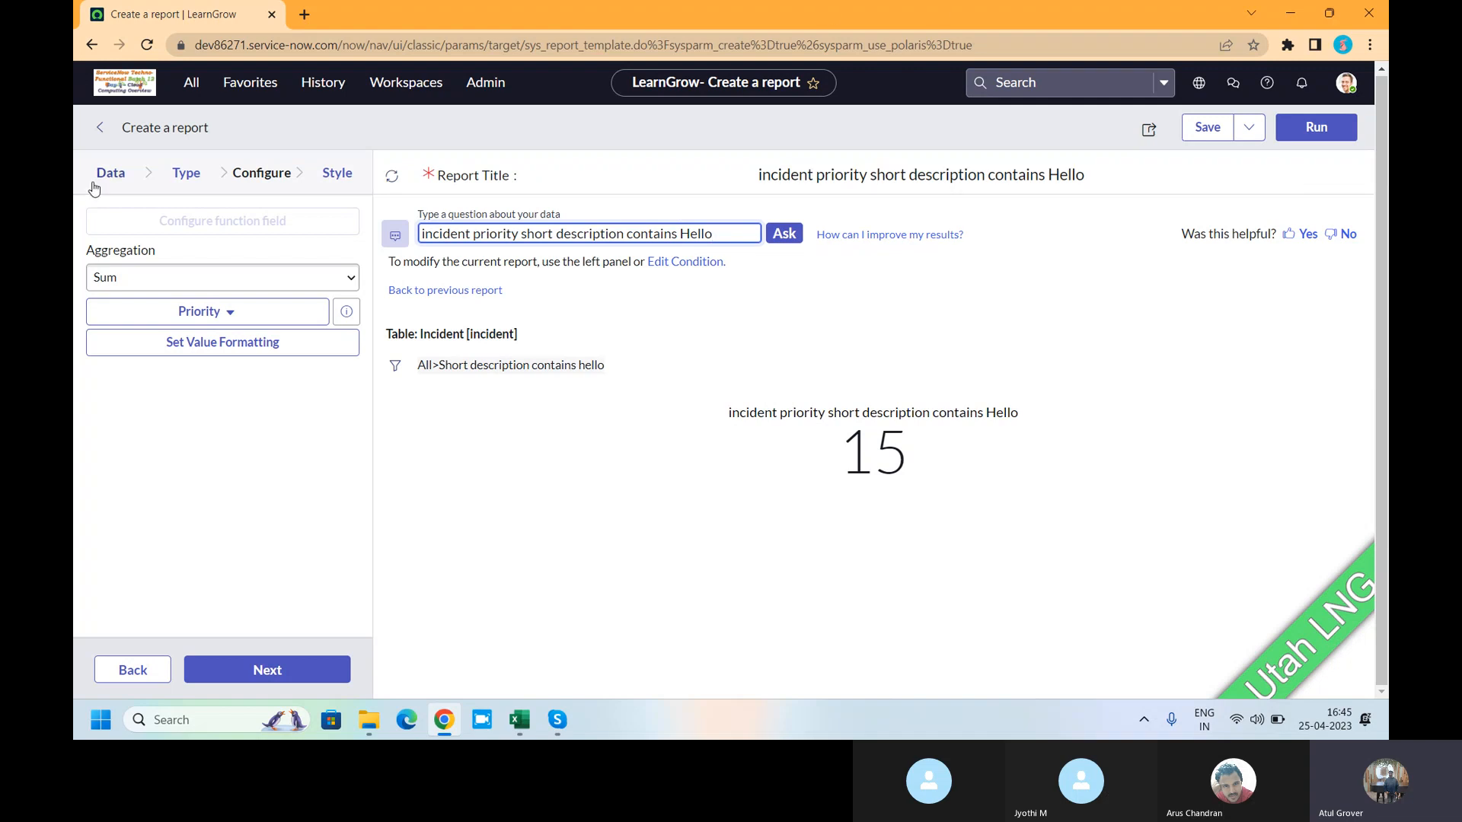
- Discard the unsaved report and start a new one named 'LNG Batch 12'
click(100, 128)
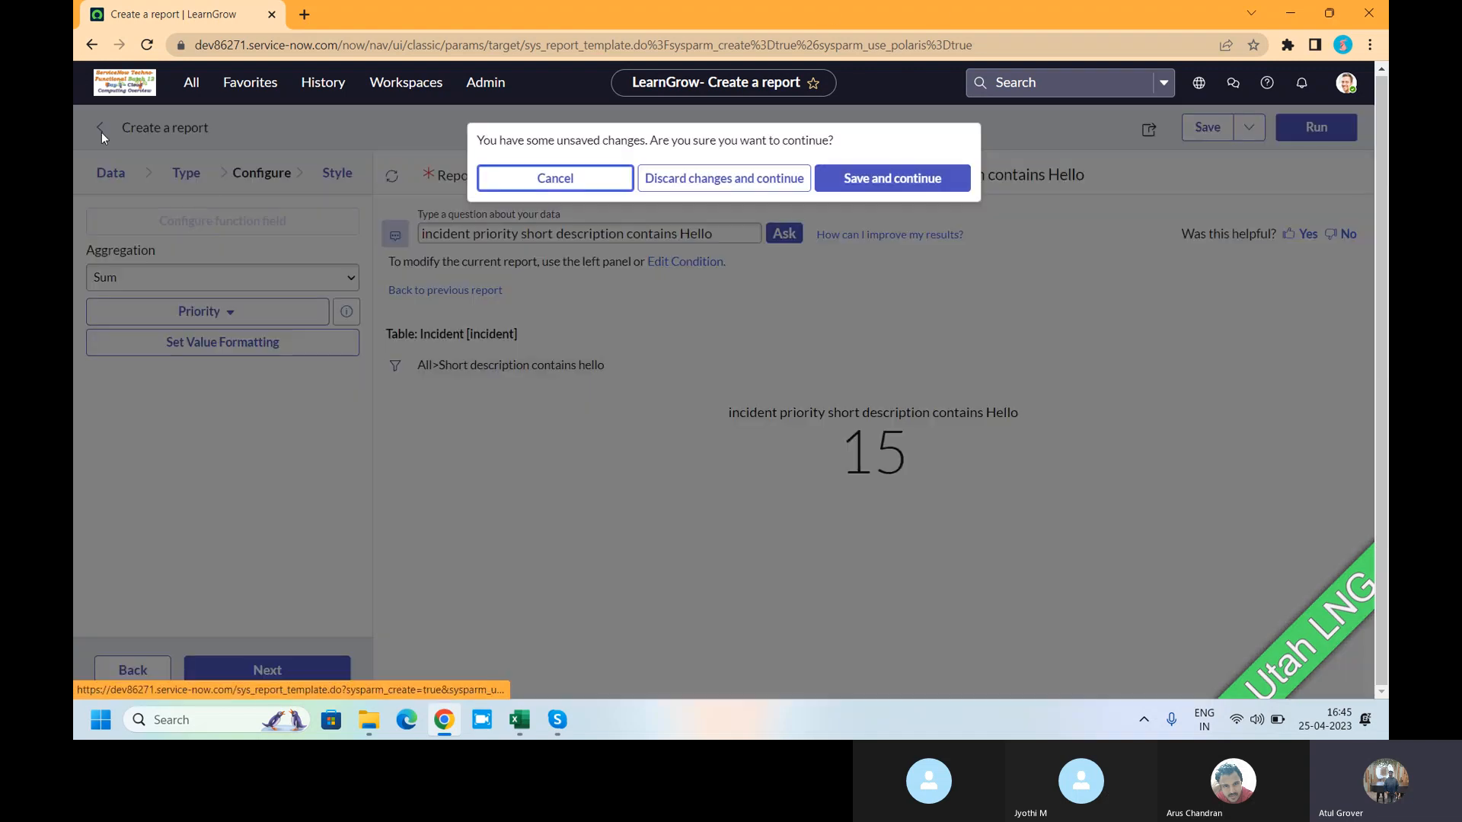
click(719, 187)
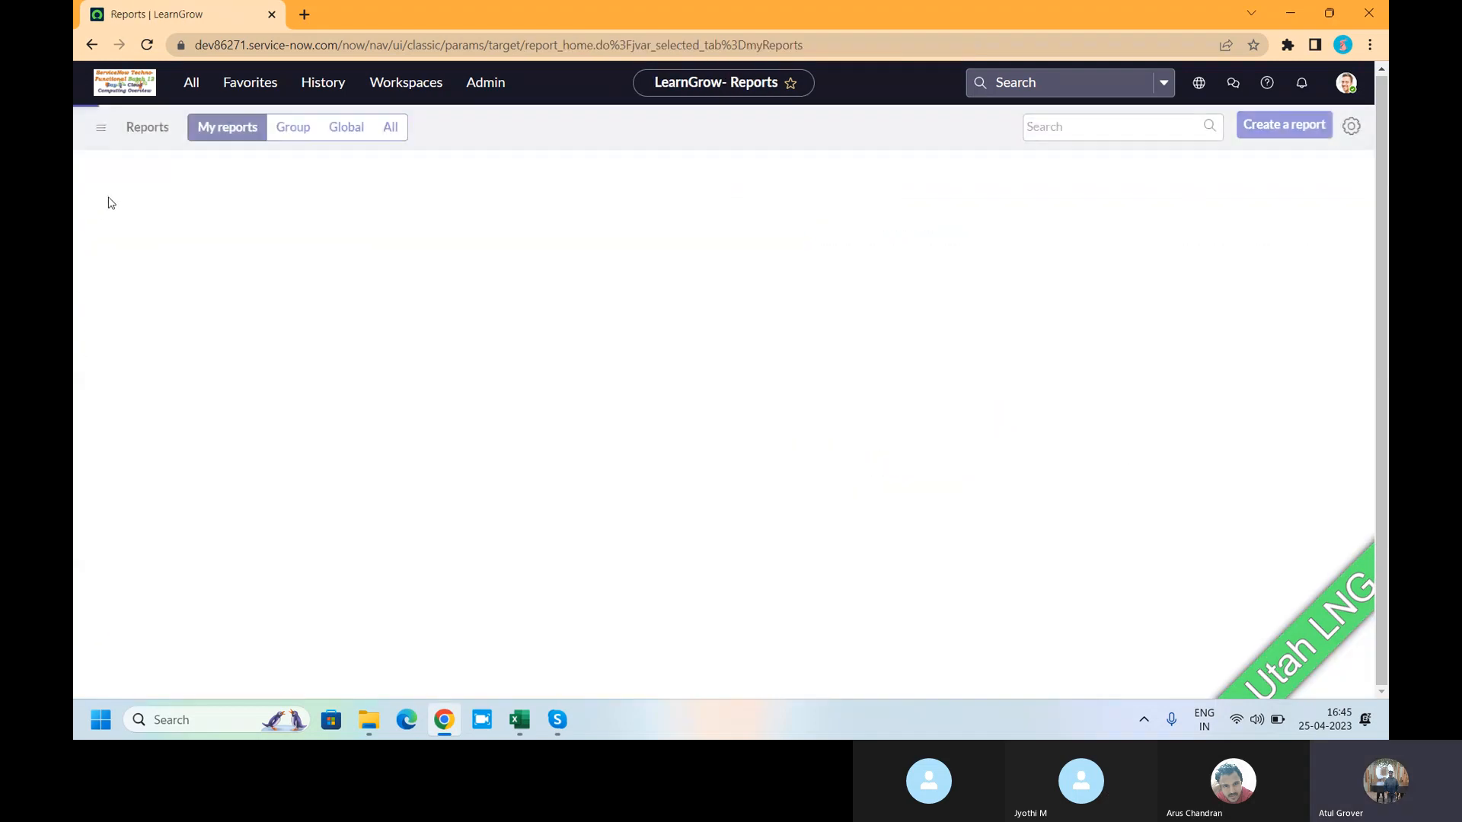
click(1275, 127)
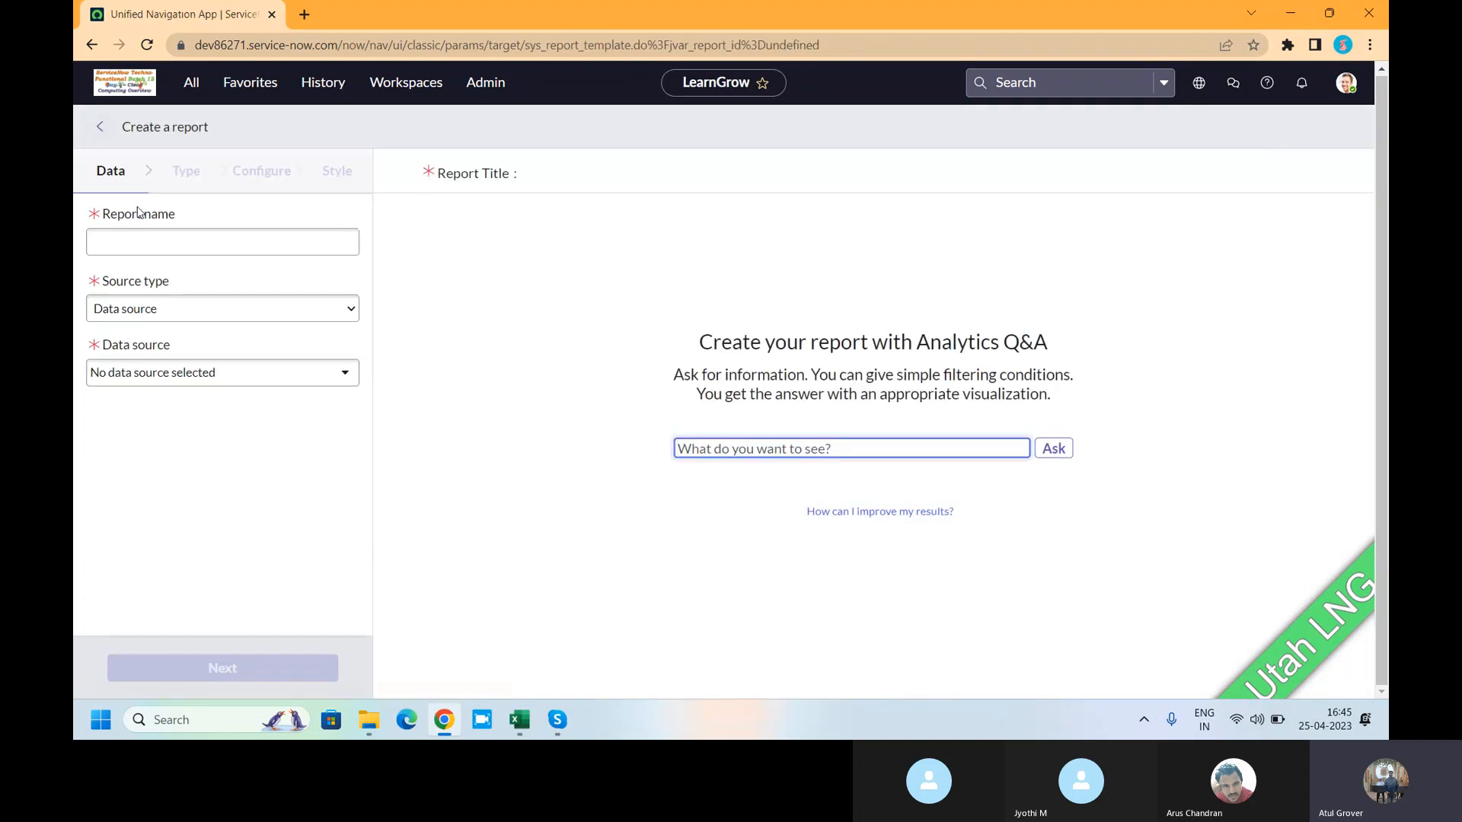
click(154, 241)
text(LNG)
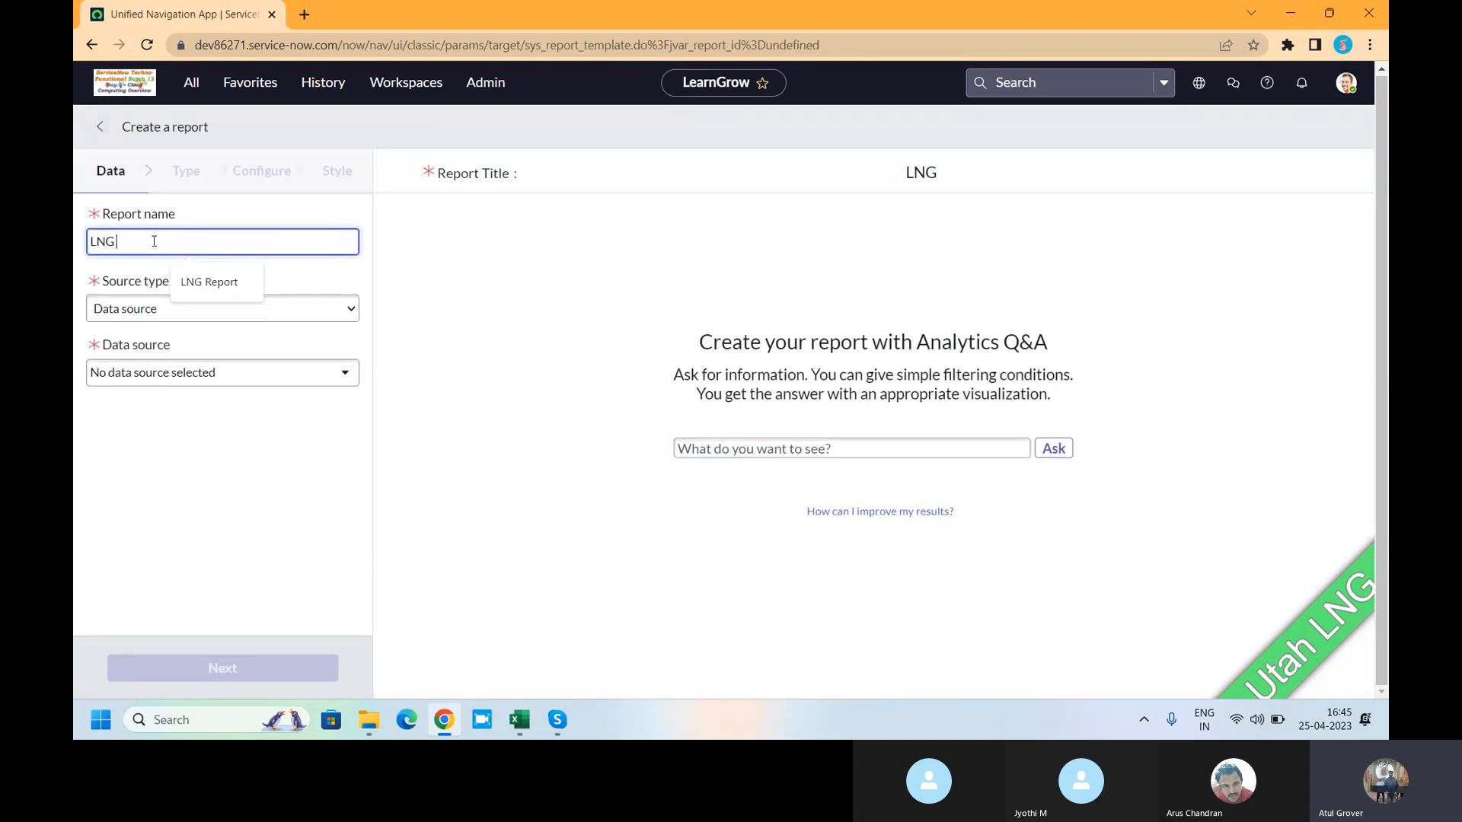
text( Batch)
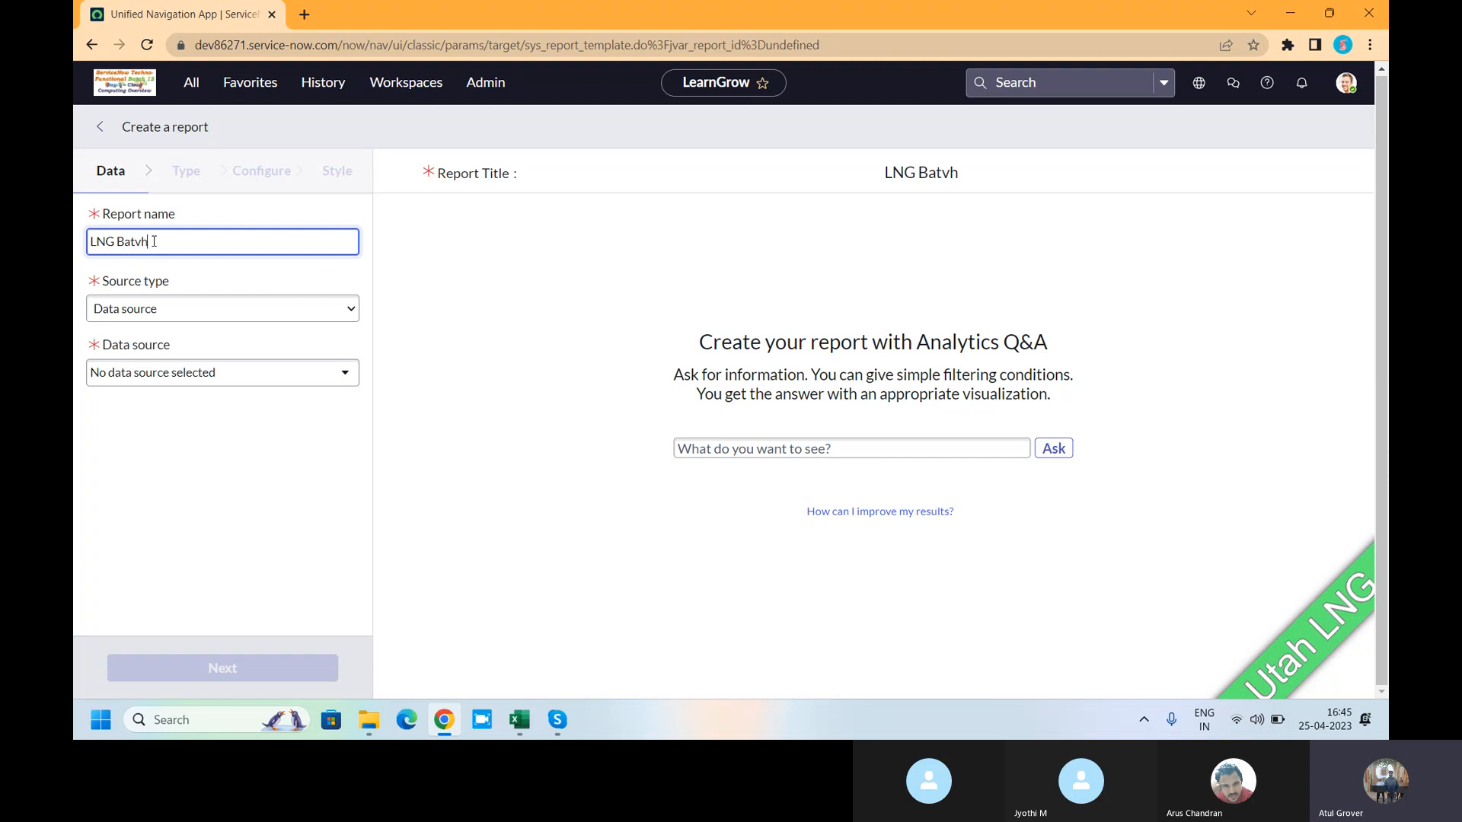
key(BackSpace)
key(BackSpace)
text(ch 12)
- Set the source type to Table and choose the Incident [incident] table
click(173, 309)
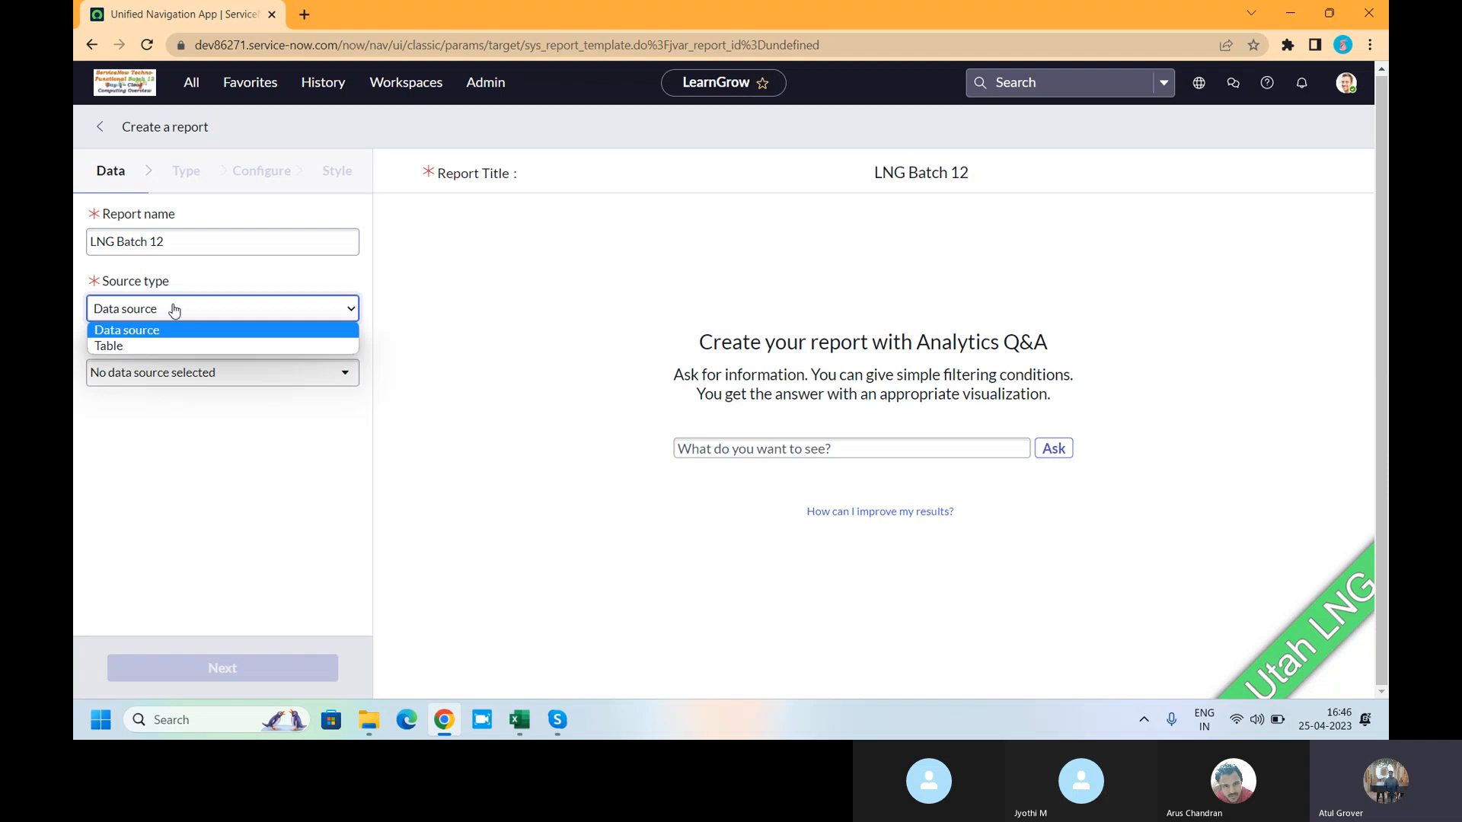
click(168, 332)
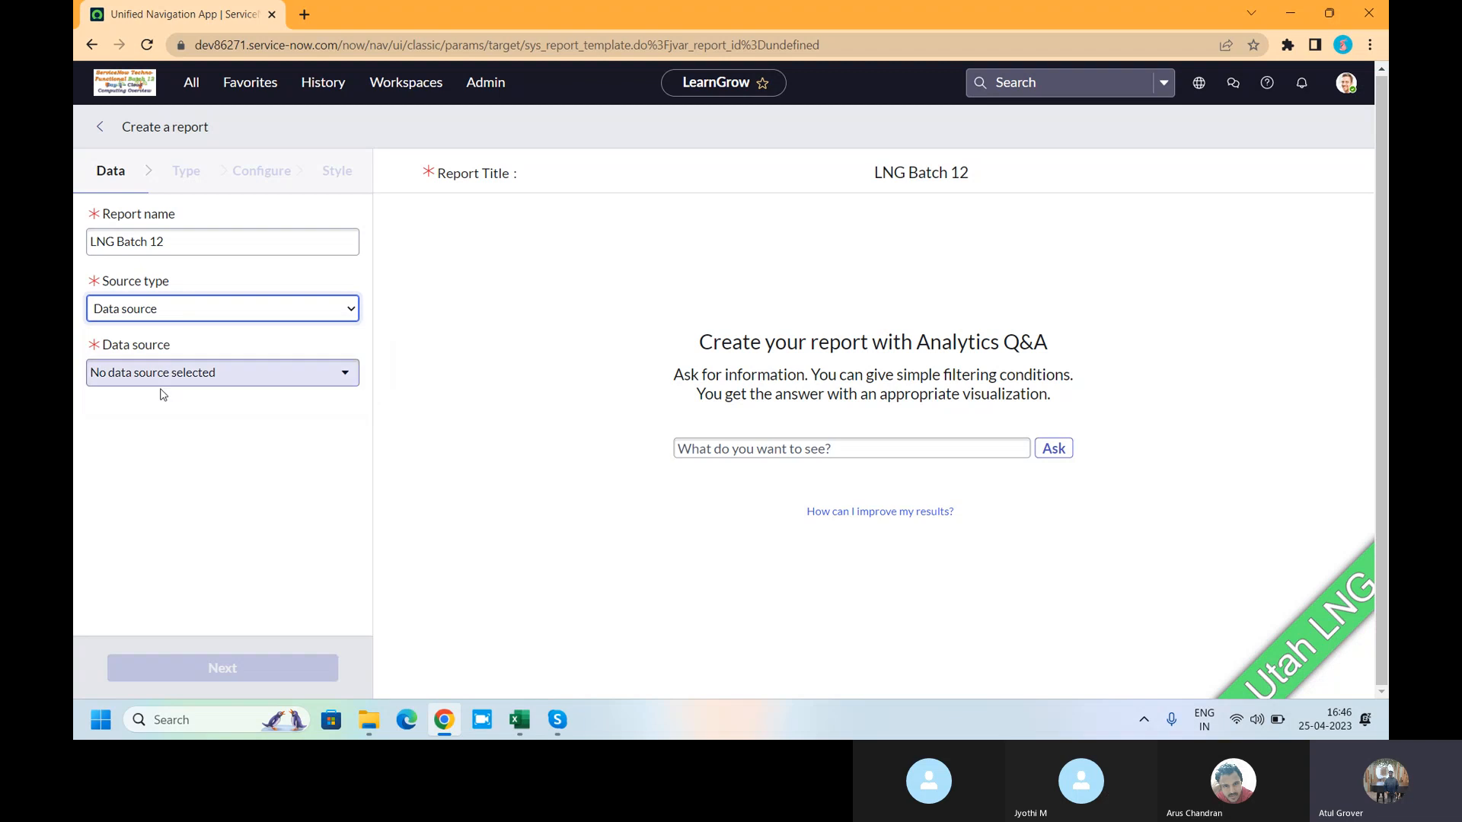
click(167, 376)
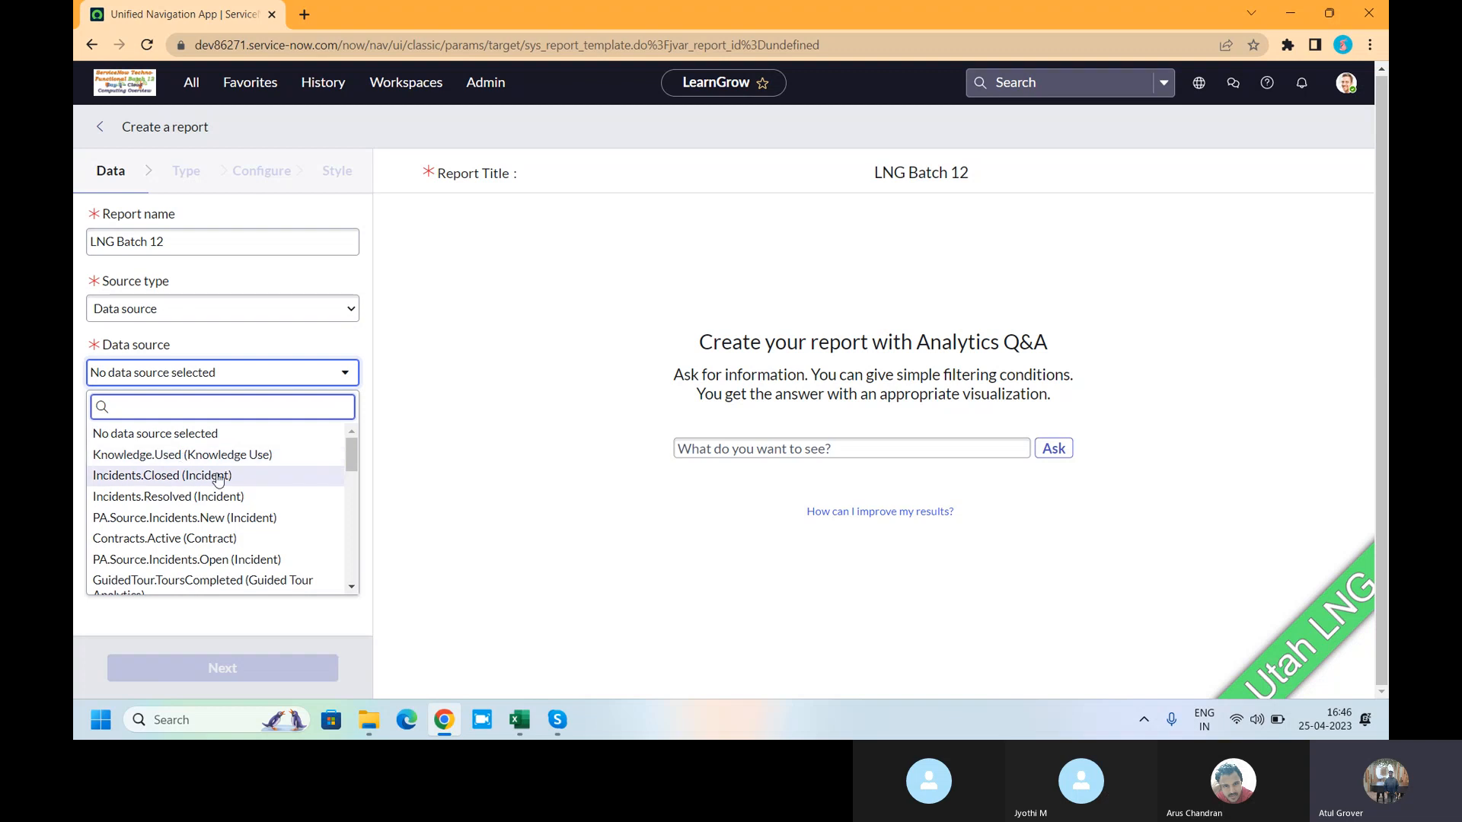
scroll(219, 478, down, 3)
scroll(218, 480, down, 5)
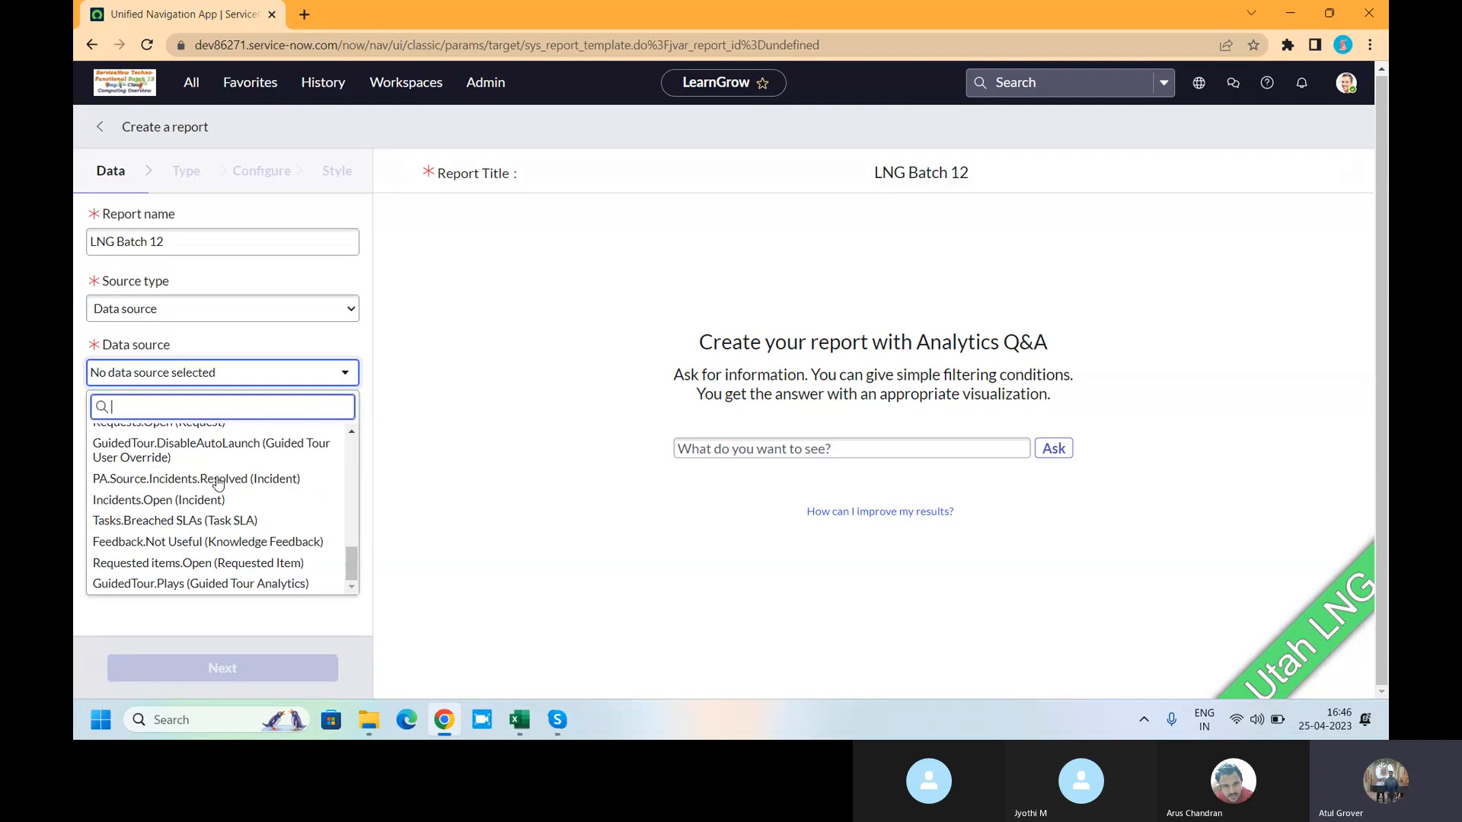
click(192, 310)
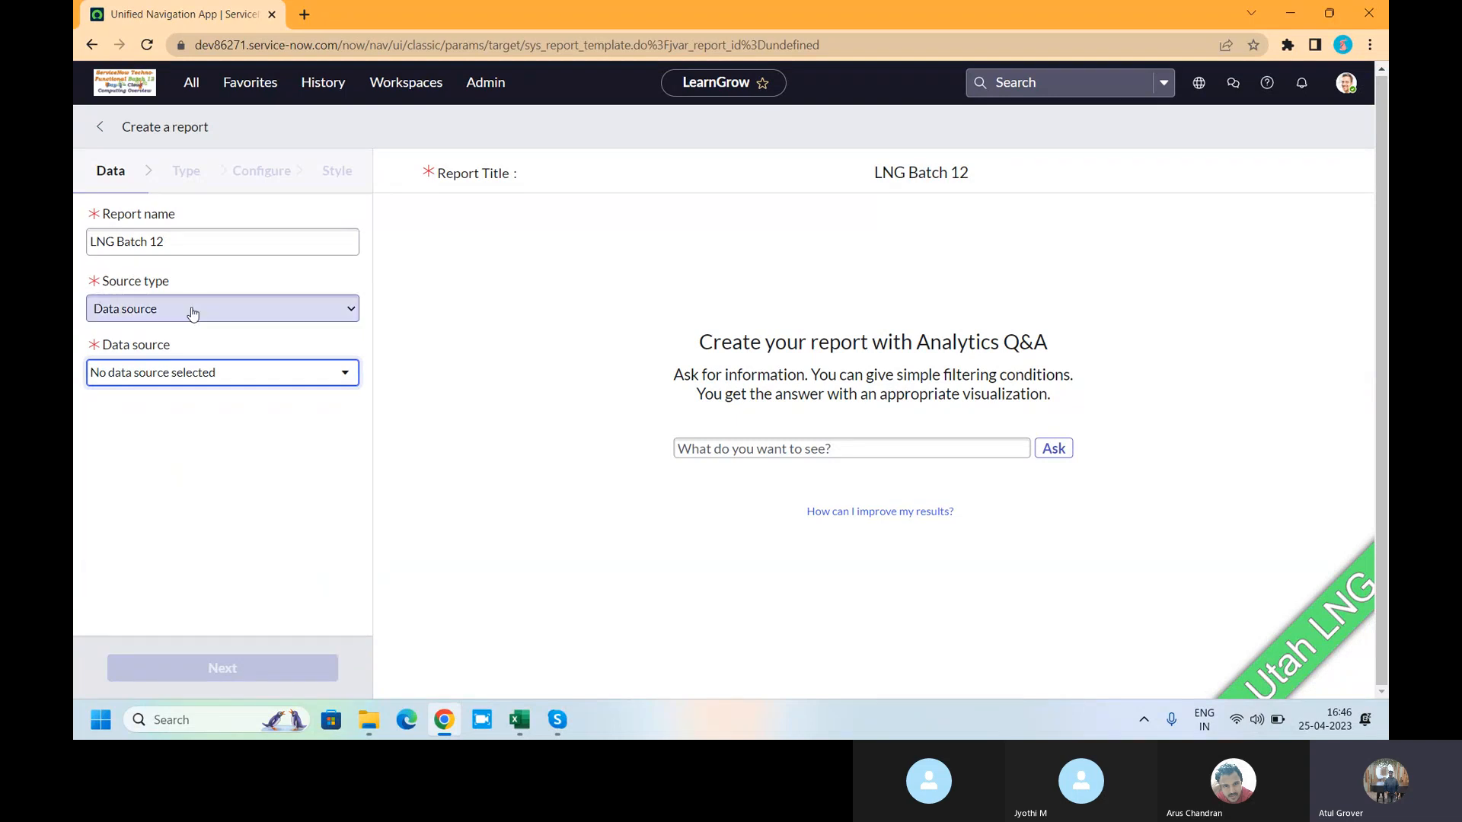
click(192, 310)
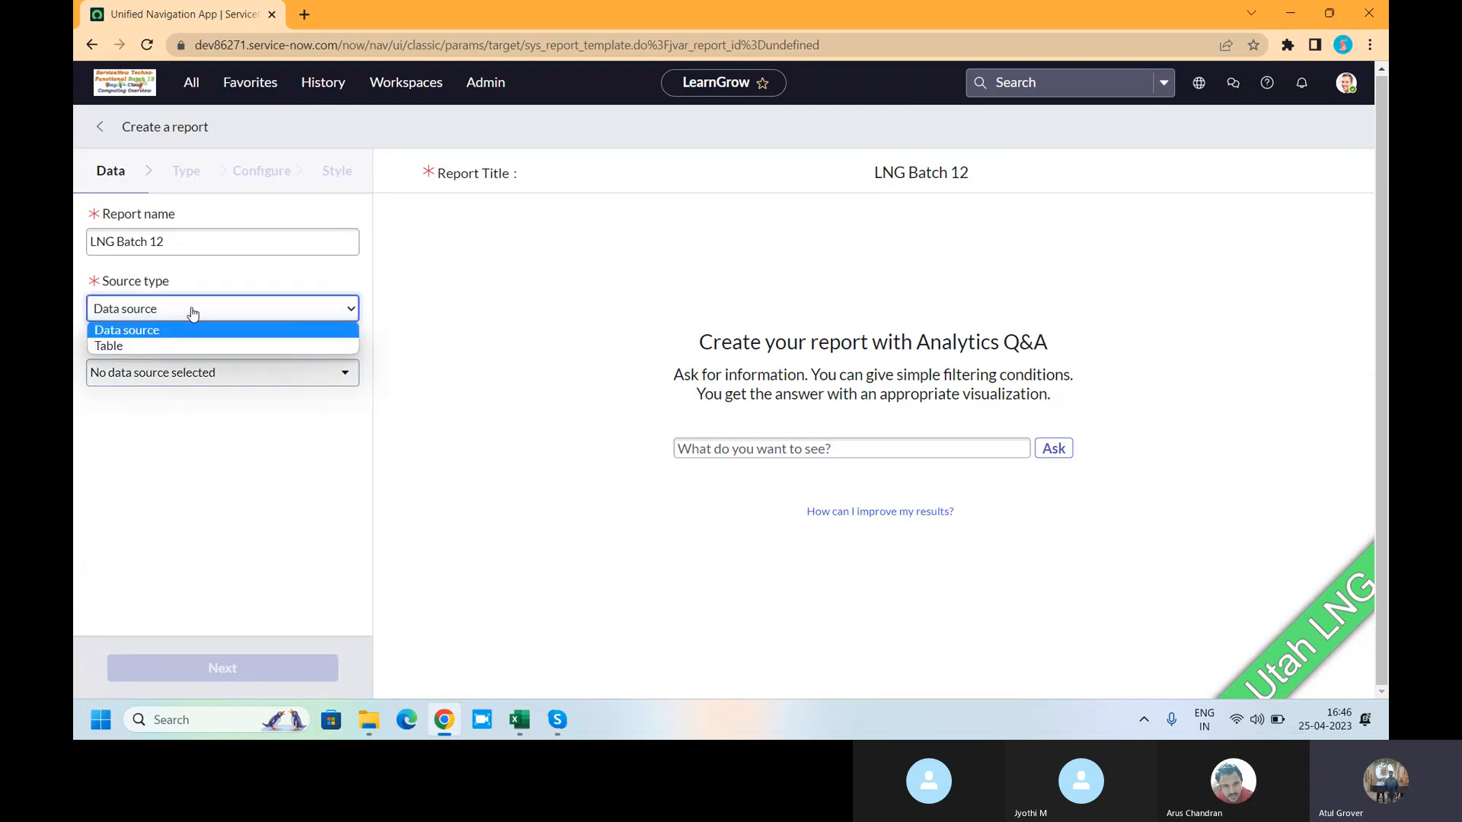
key(Down)
key(Return)
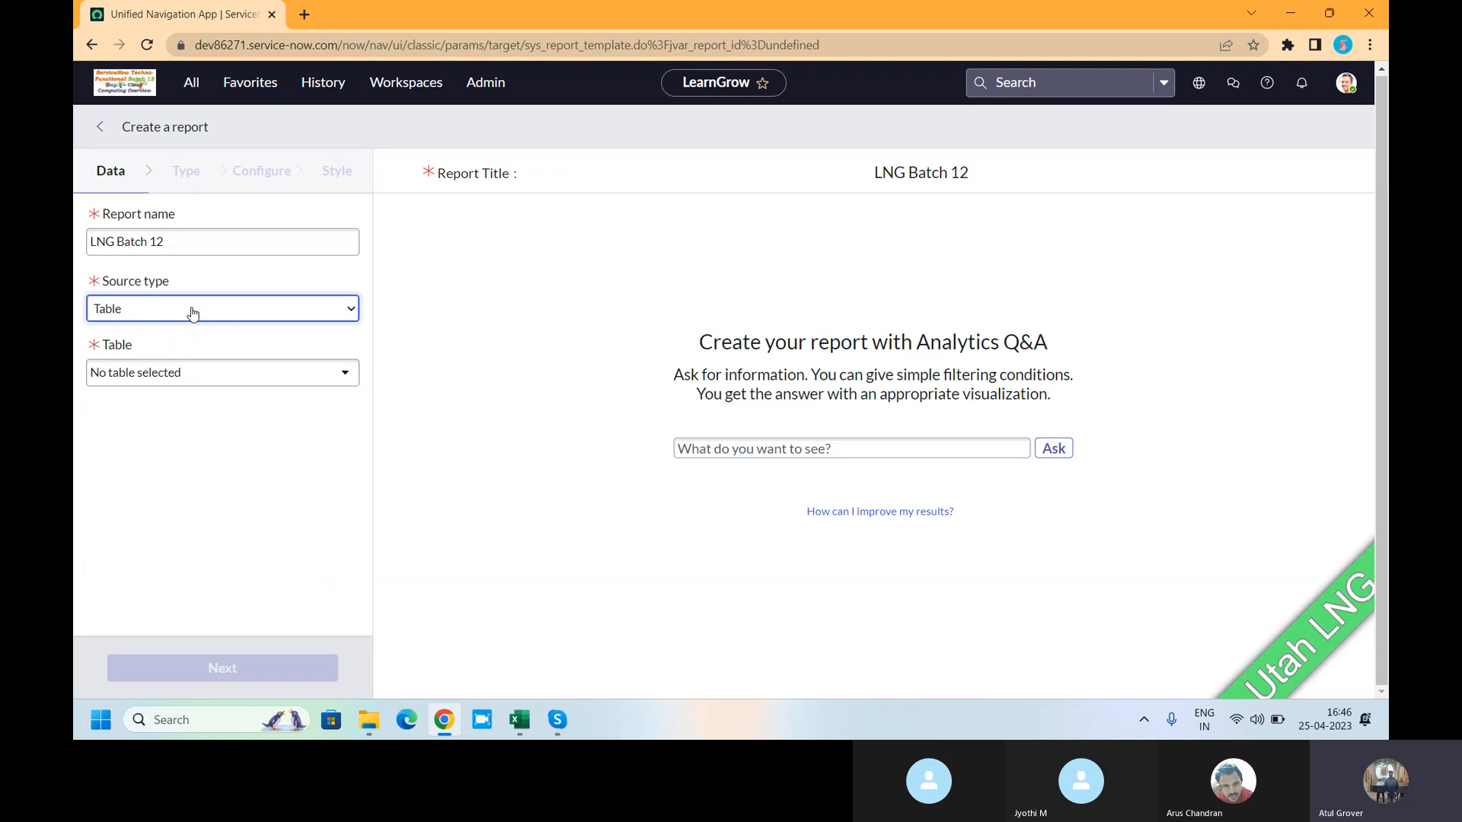
click(176, 387)
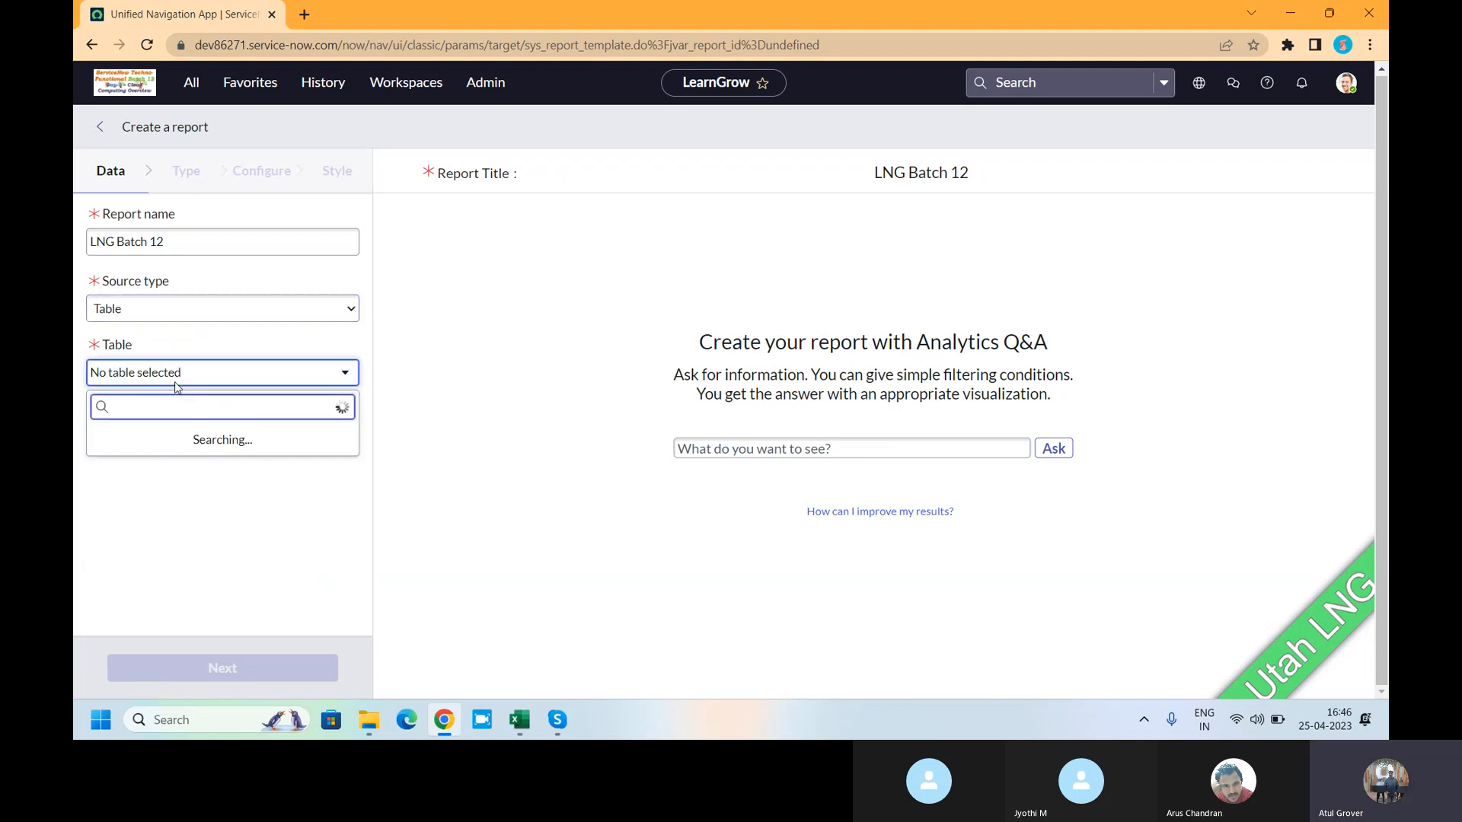
text(incident)
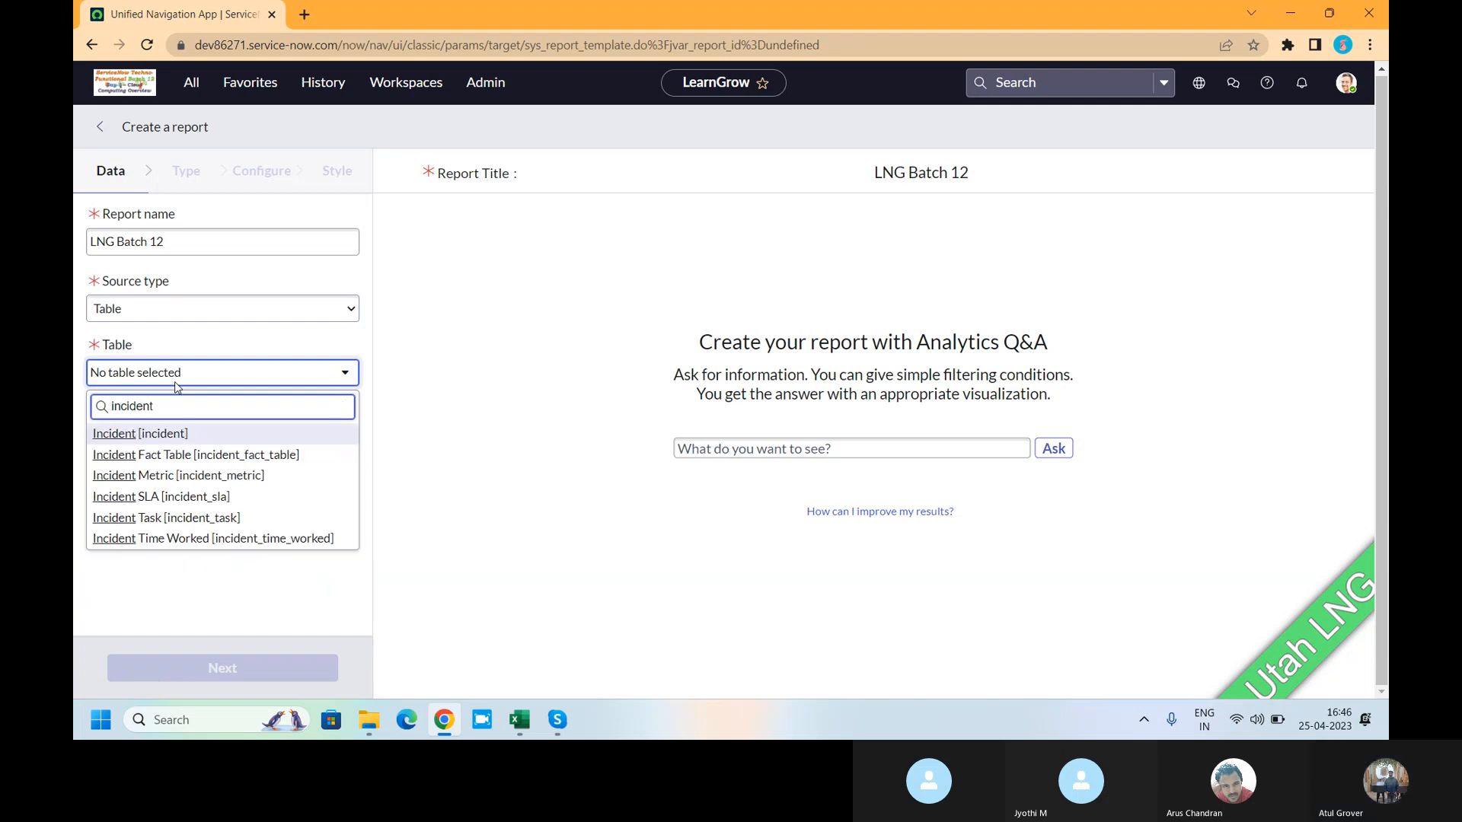
click(138, 430)
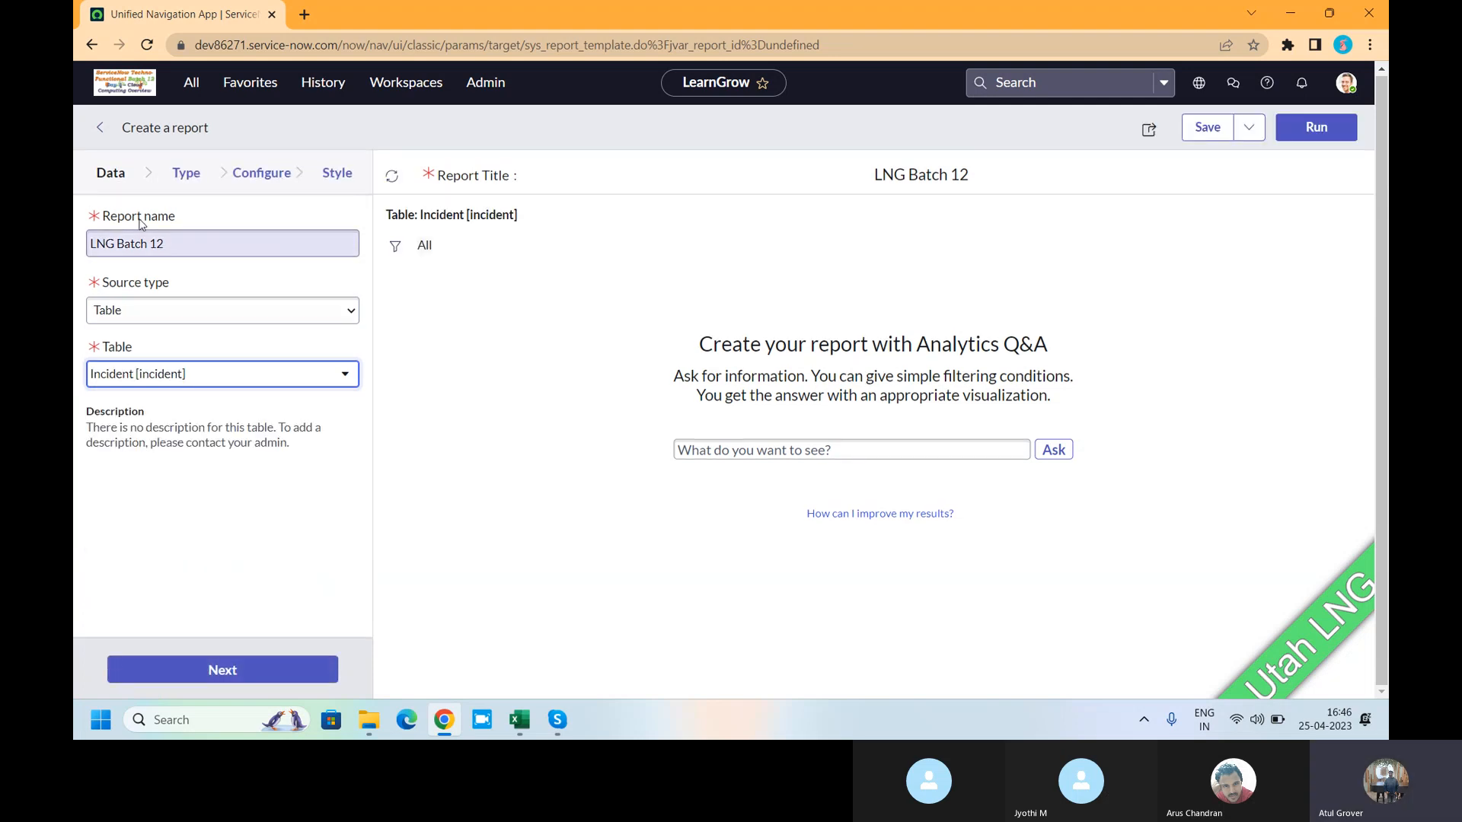
- Make LNG Batch 12 a Pivot table report from the Other types and bring up its Configure settings
click(192, 177)
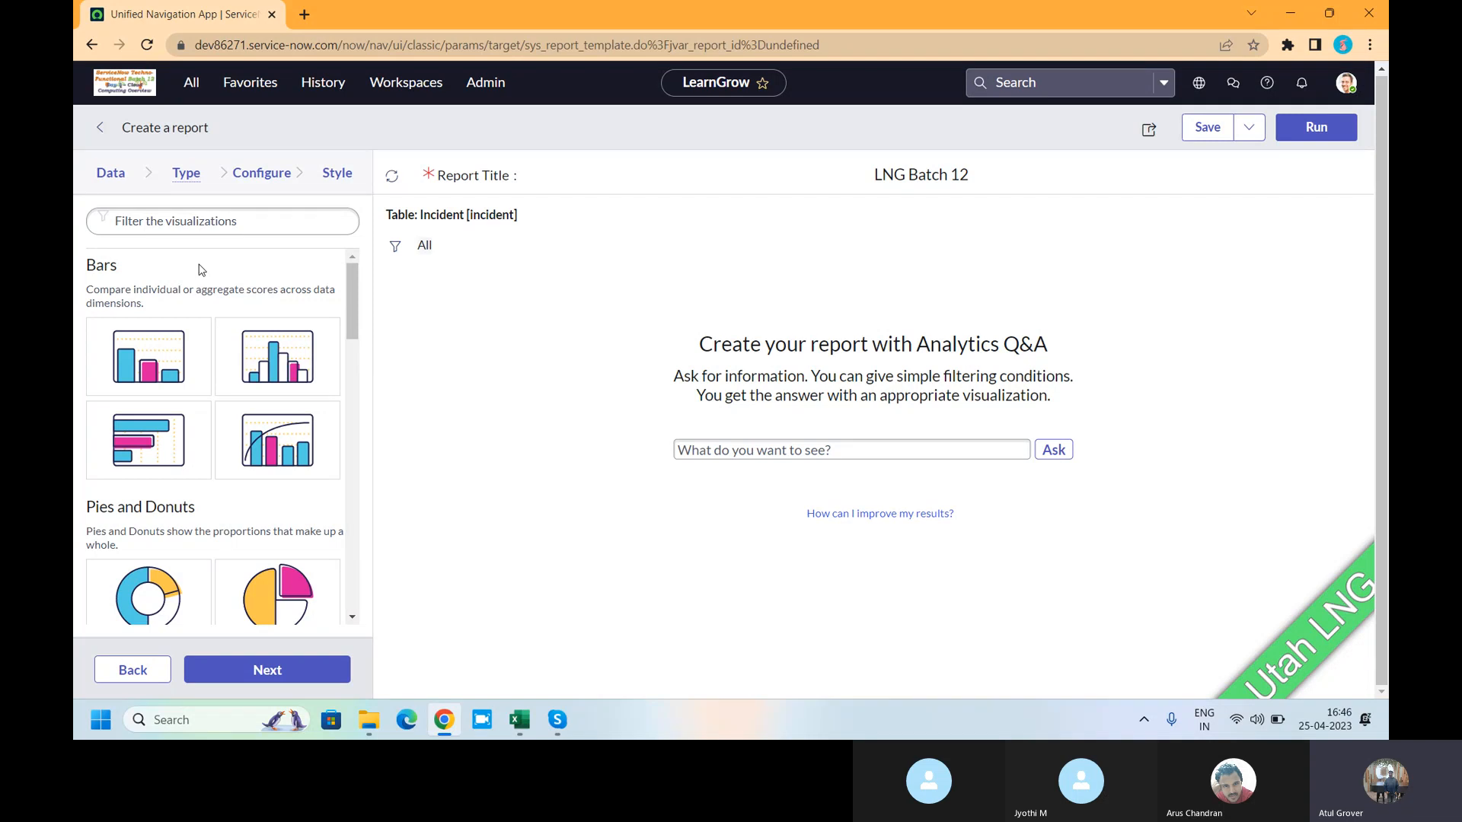
scroll(137, 365, down, 2)
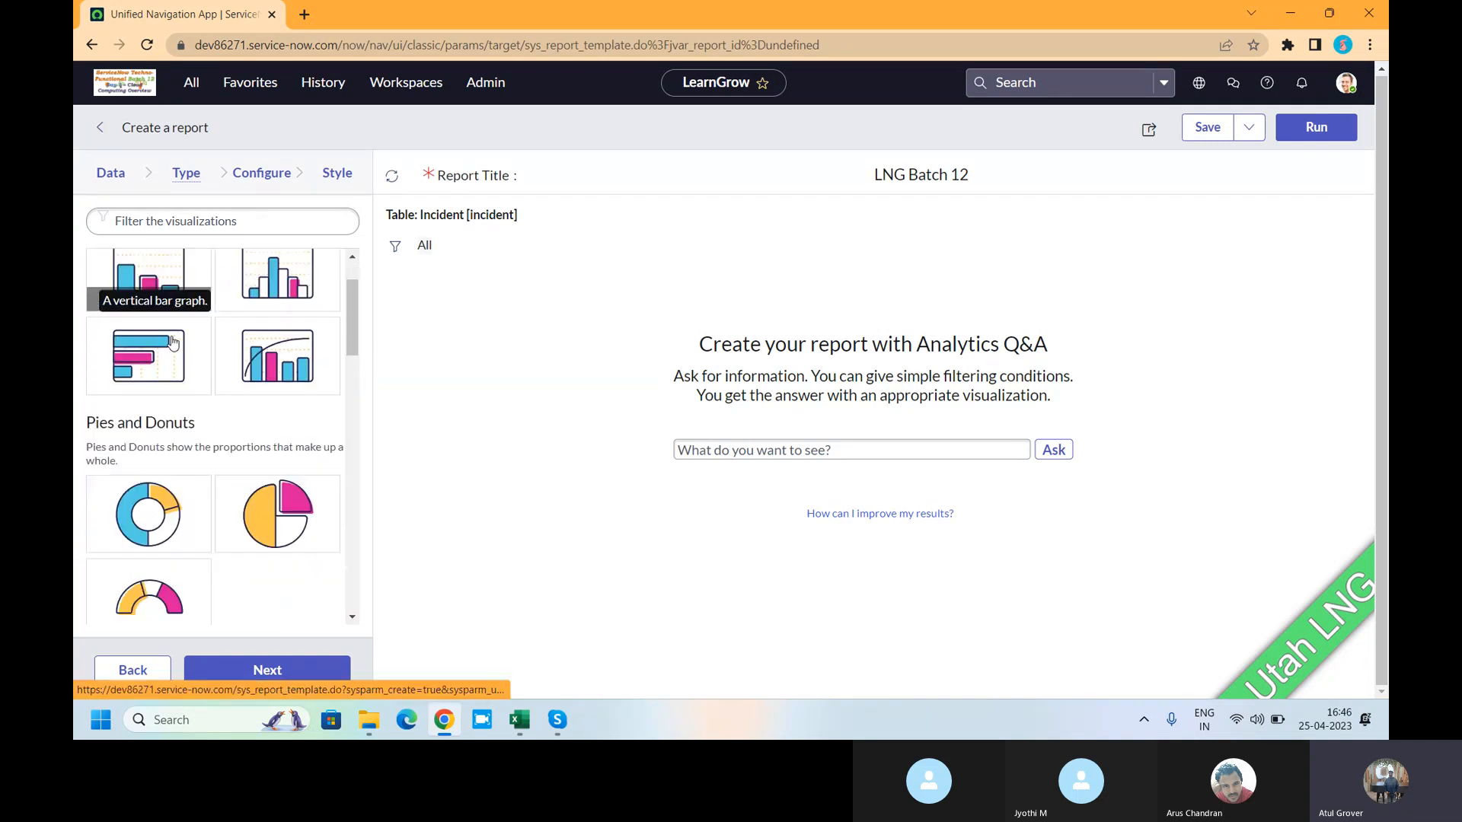
scroll(160, 449, down, 2)
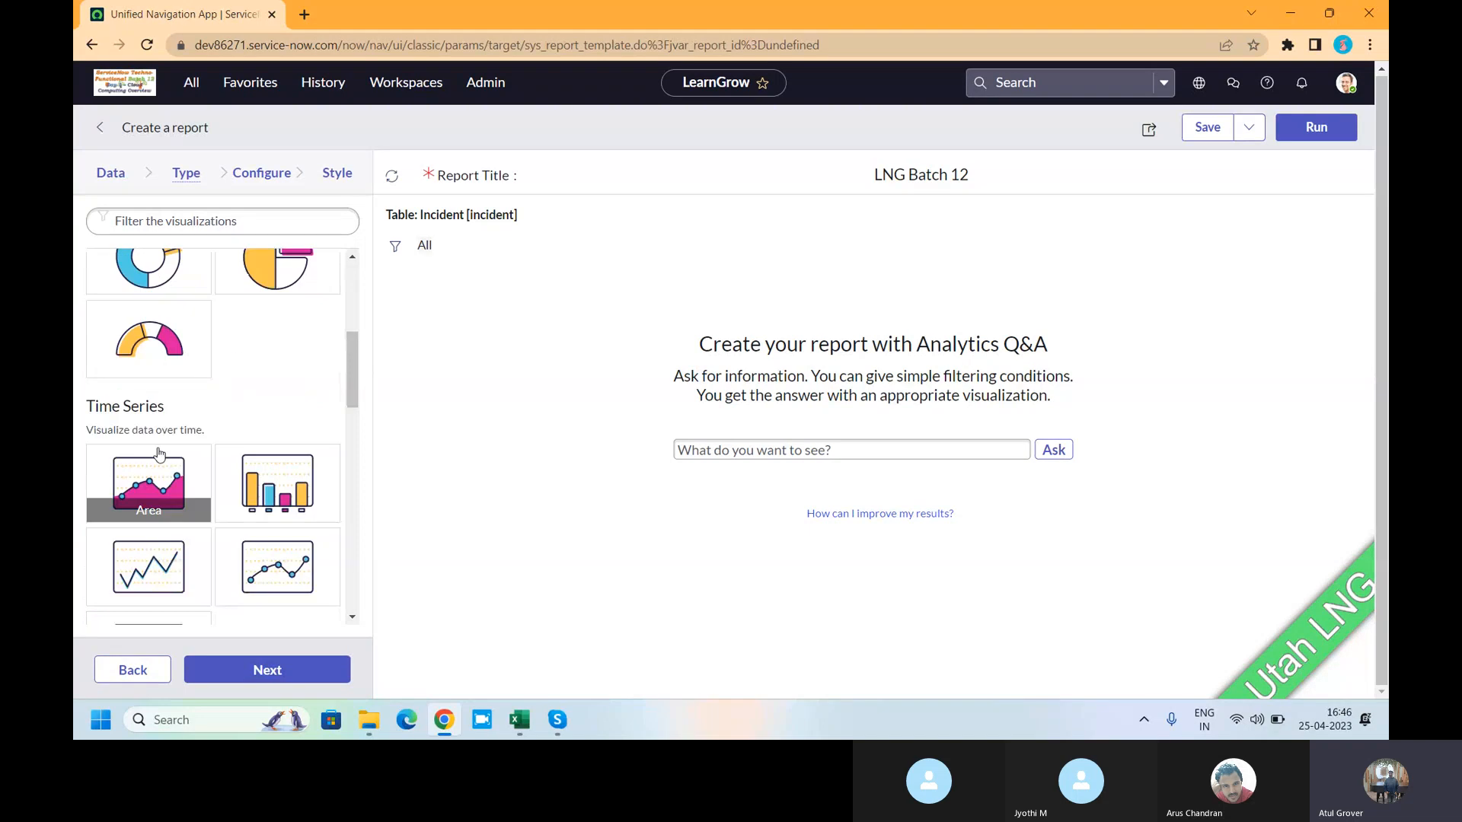
scroll(160, 449, down, 3)
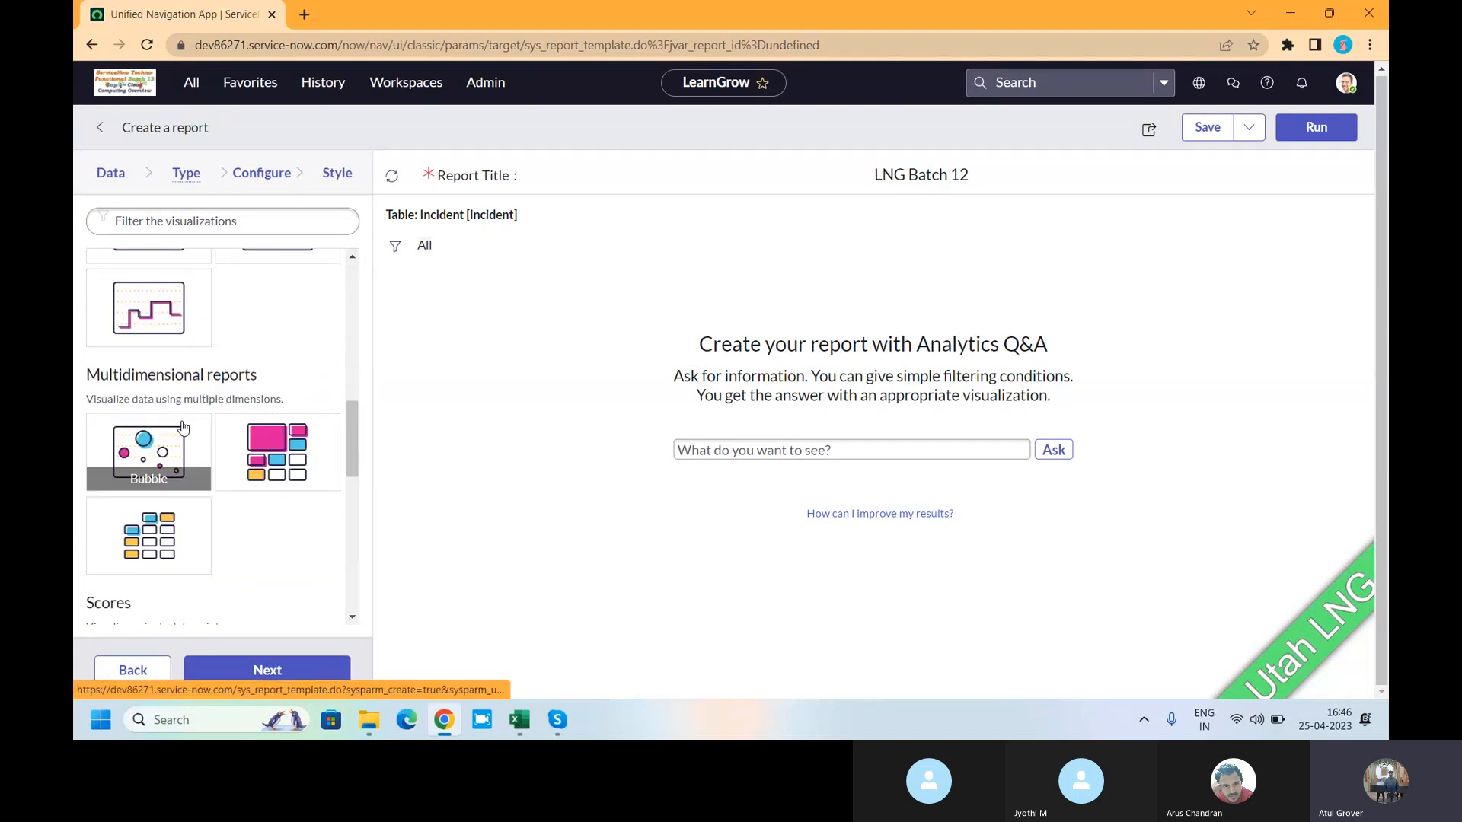
scroll(183, 426, down, 4)
scroll(171, 411, down, 4)
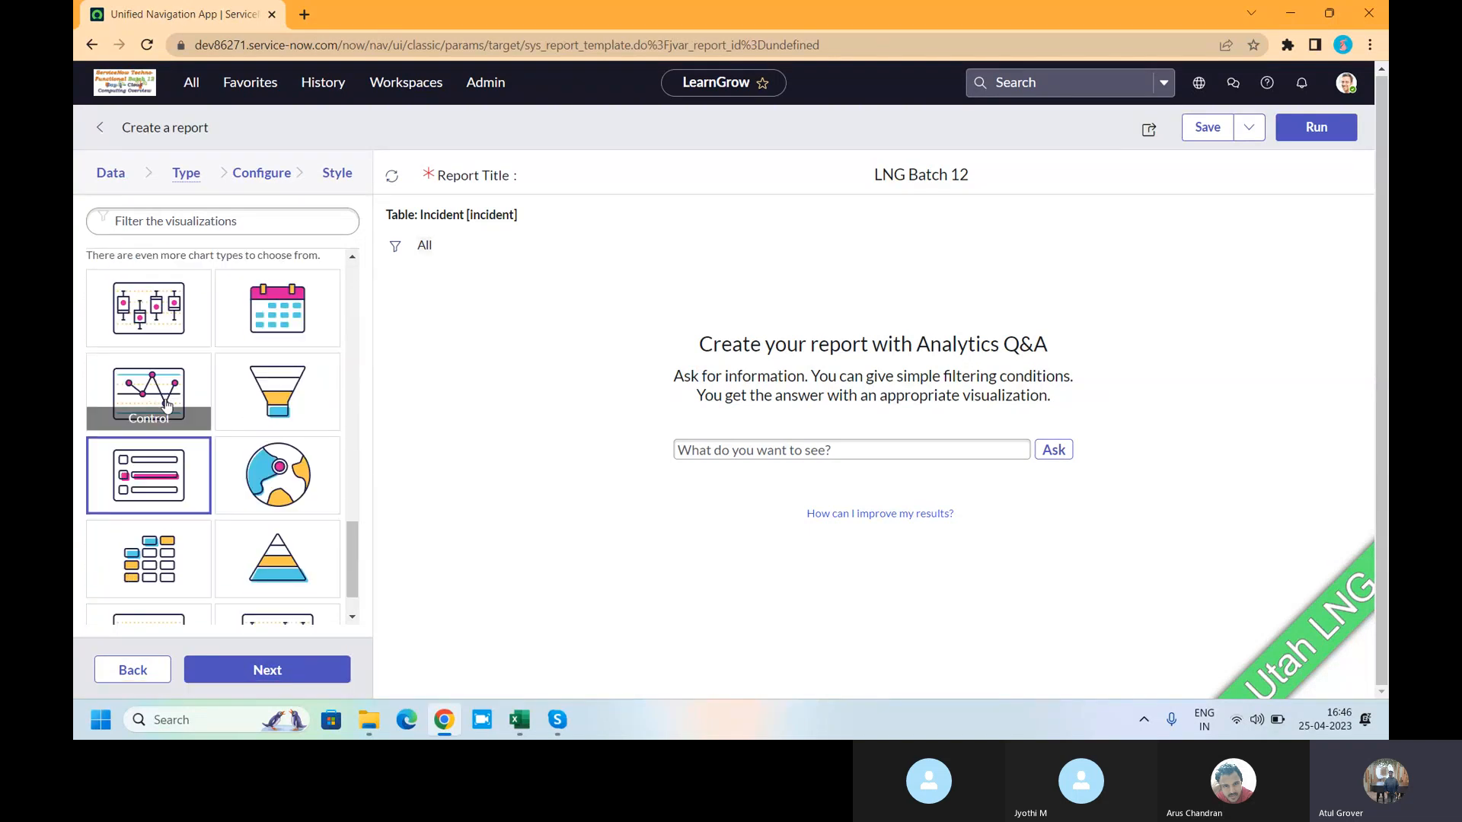
scroll(154, 335, up, 3)
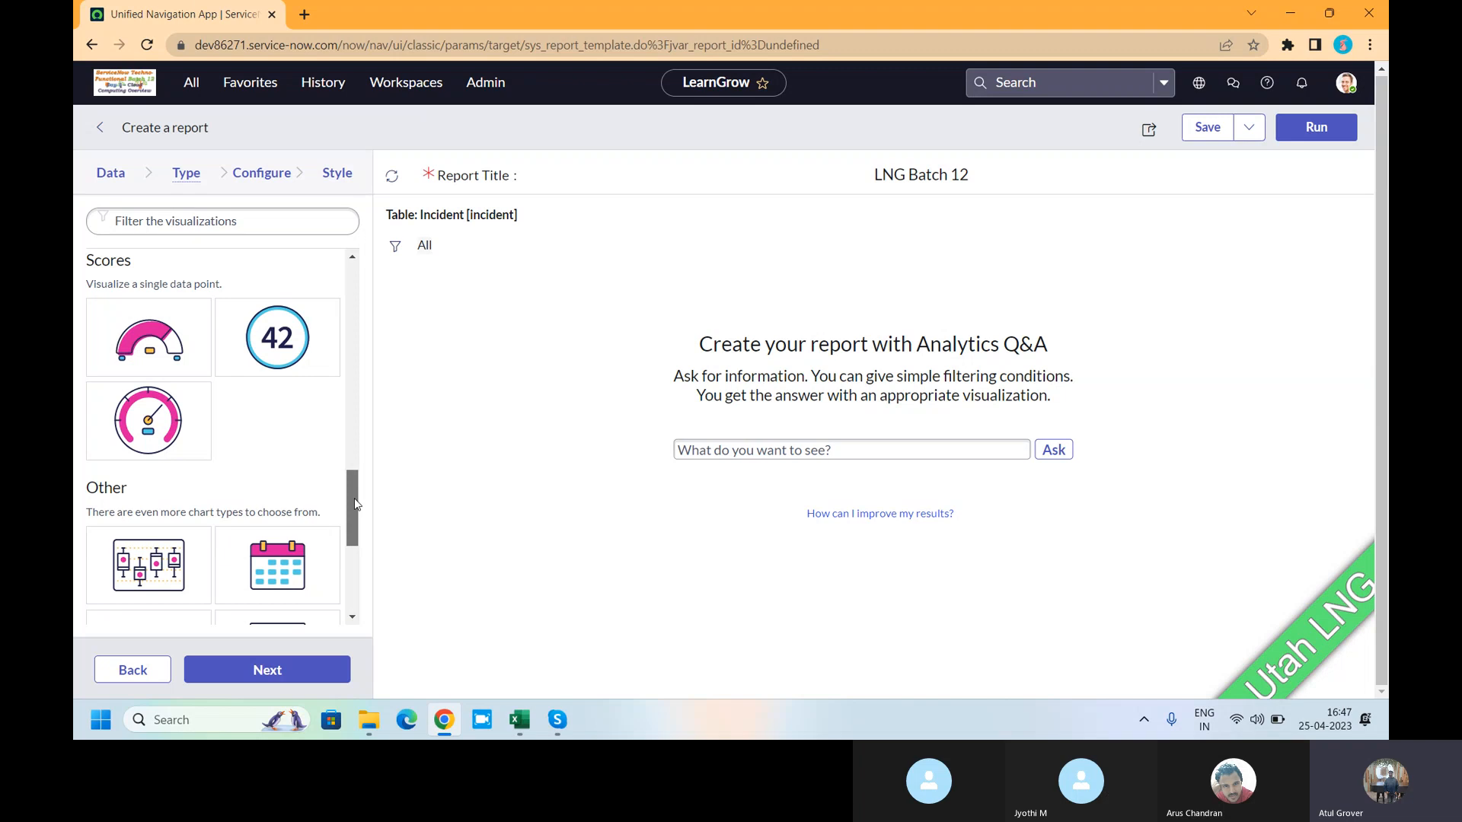
drag(354, 497, 353, 565)
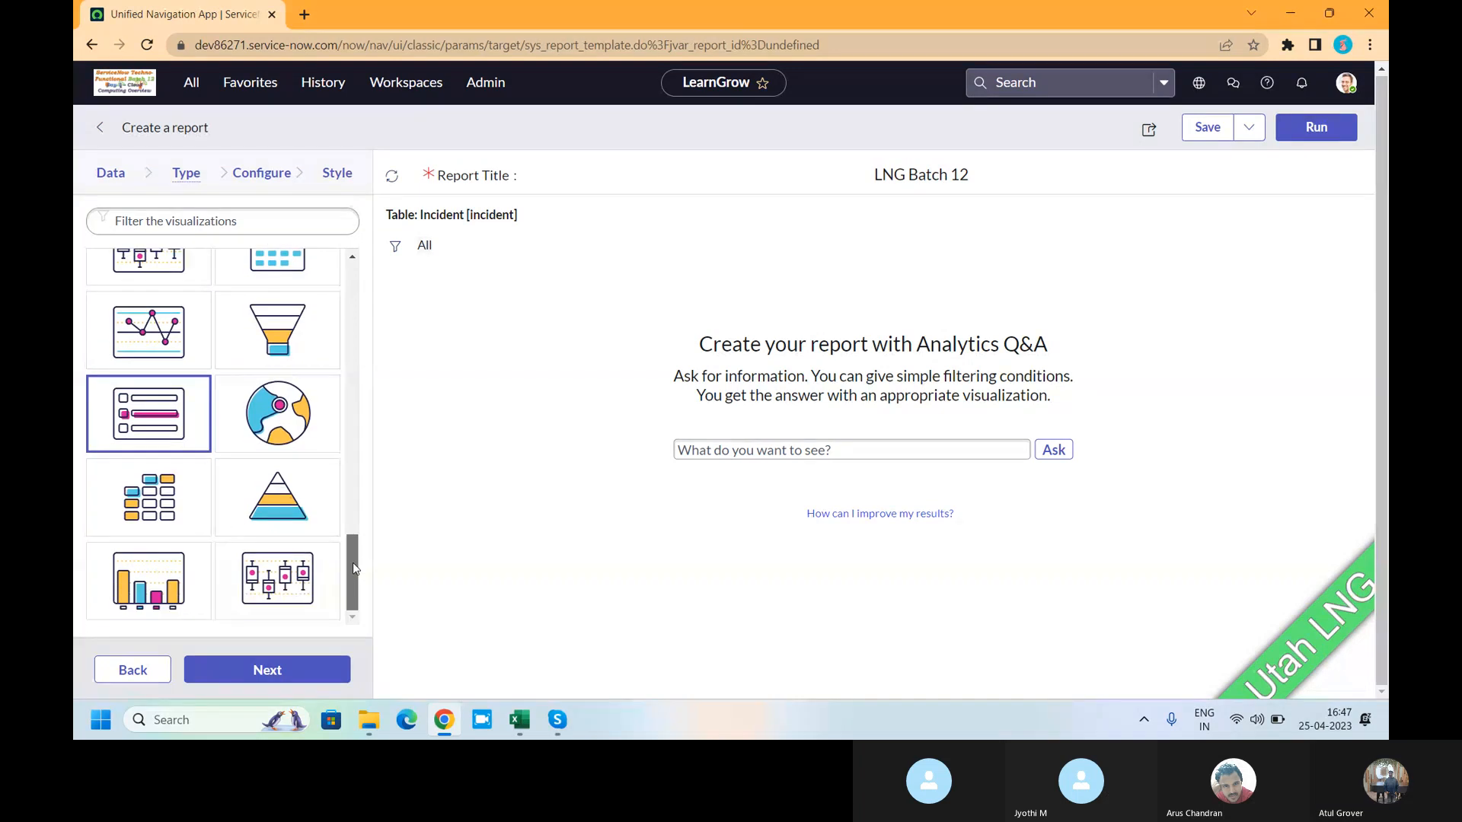
click(142, 499)
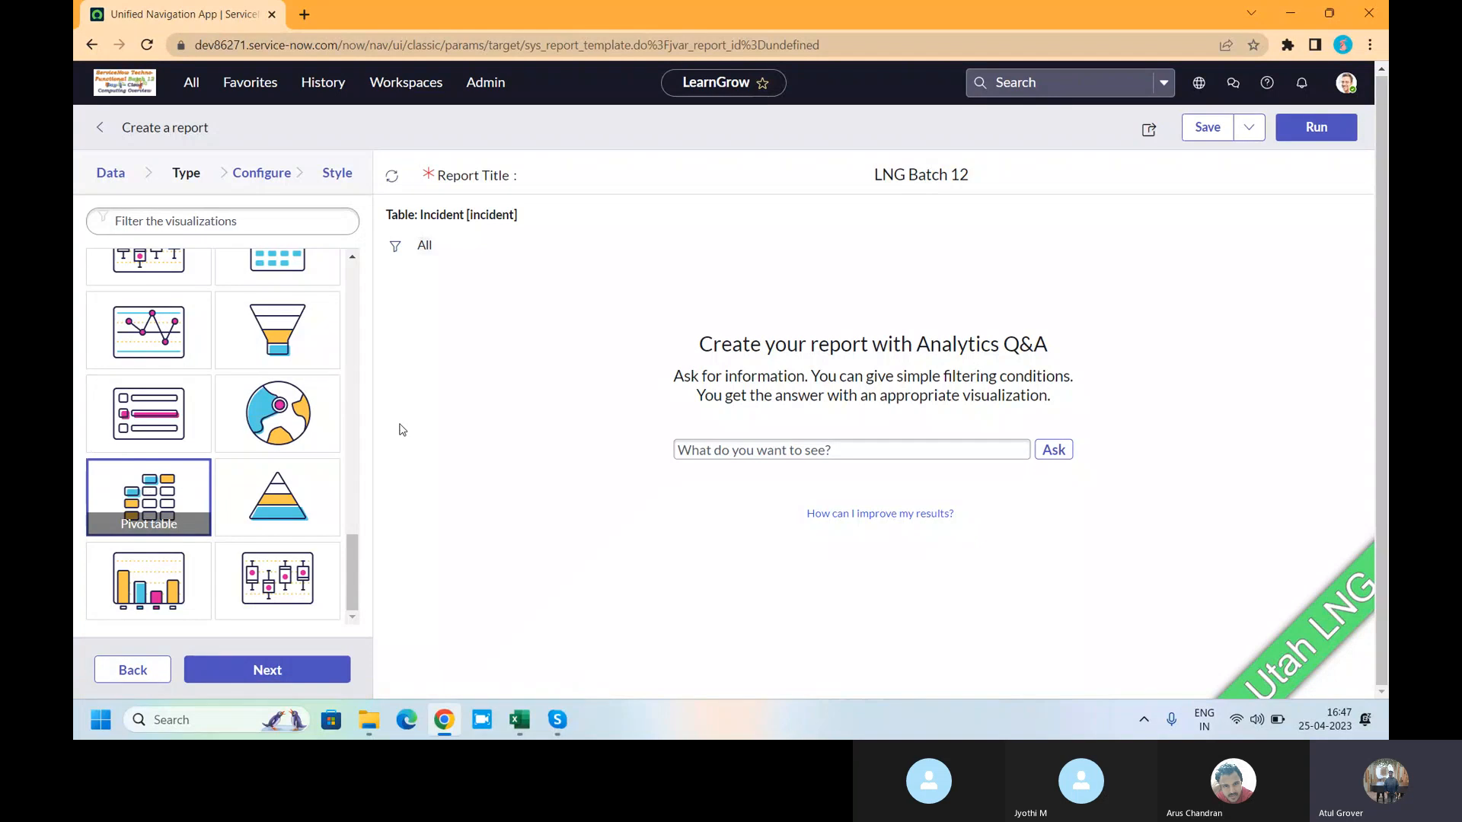
click(255, 175)
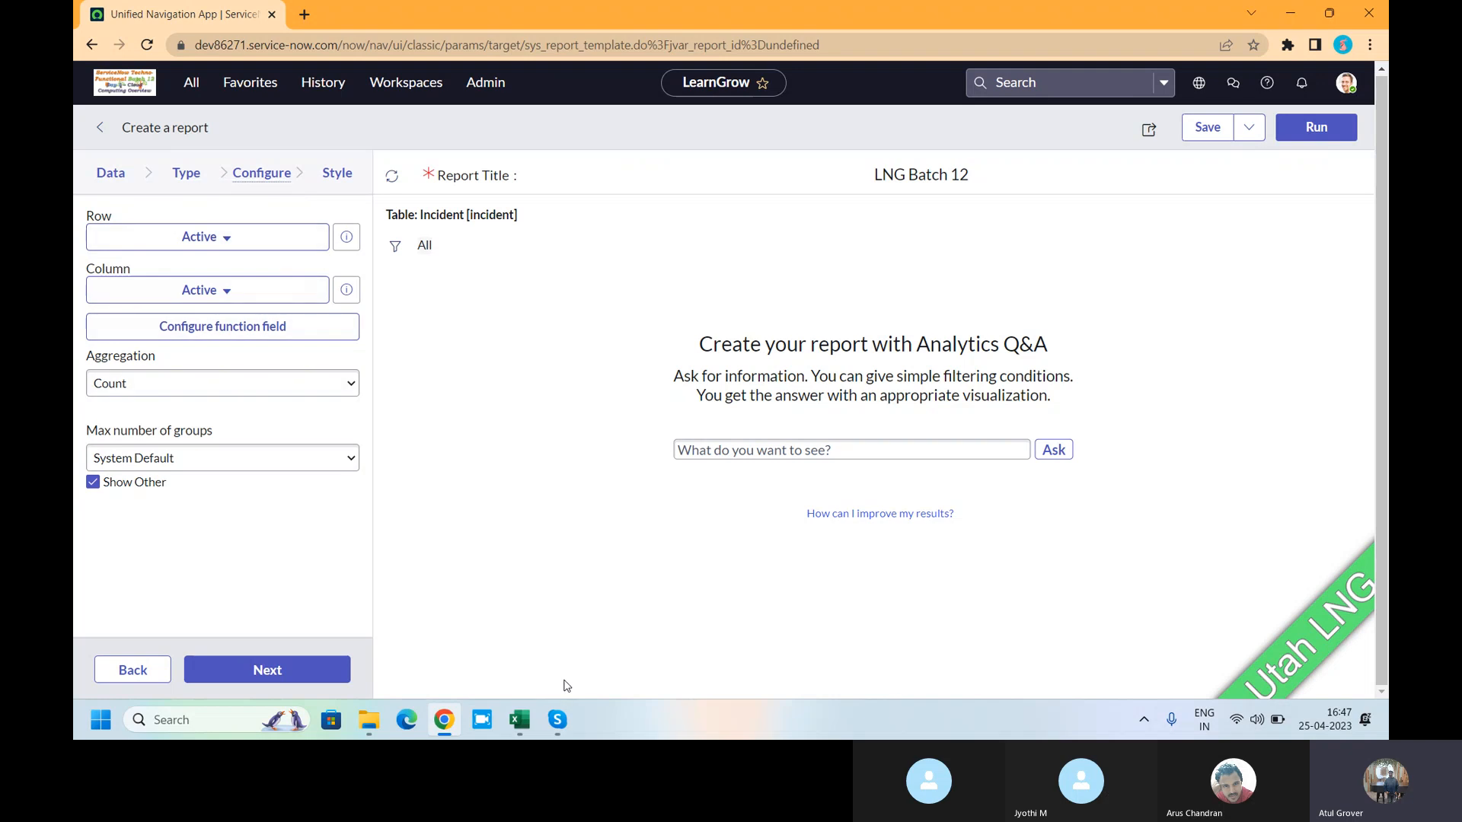
- In Training_Master, build a new-sheet pivot with ITIL 4 Overview rows and Count of Assignment Look up Overview values
click(517, 720)
scroll(171, 237, up, 6)
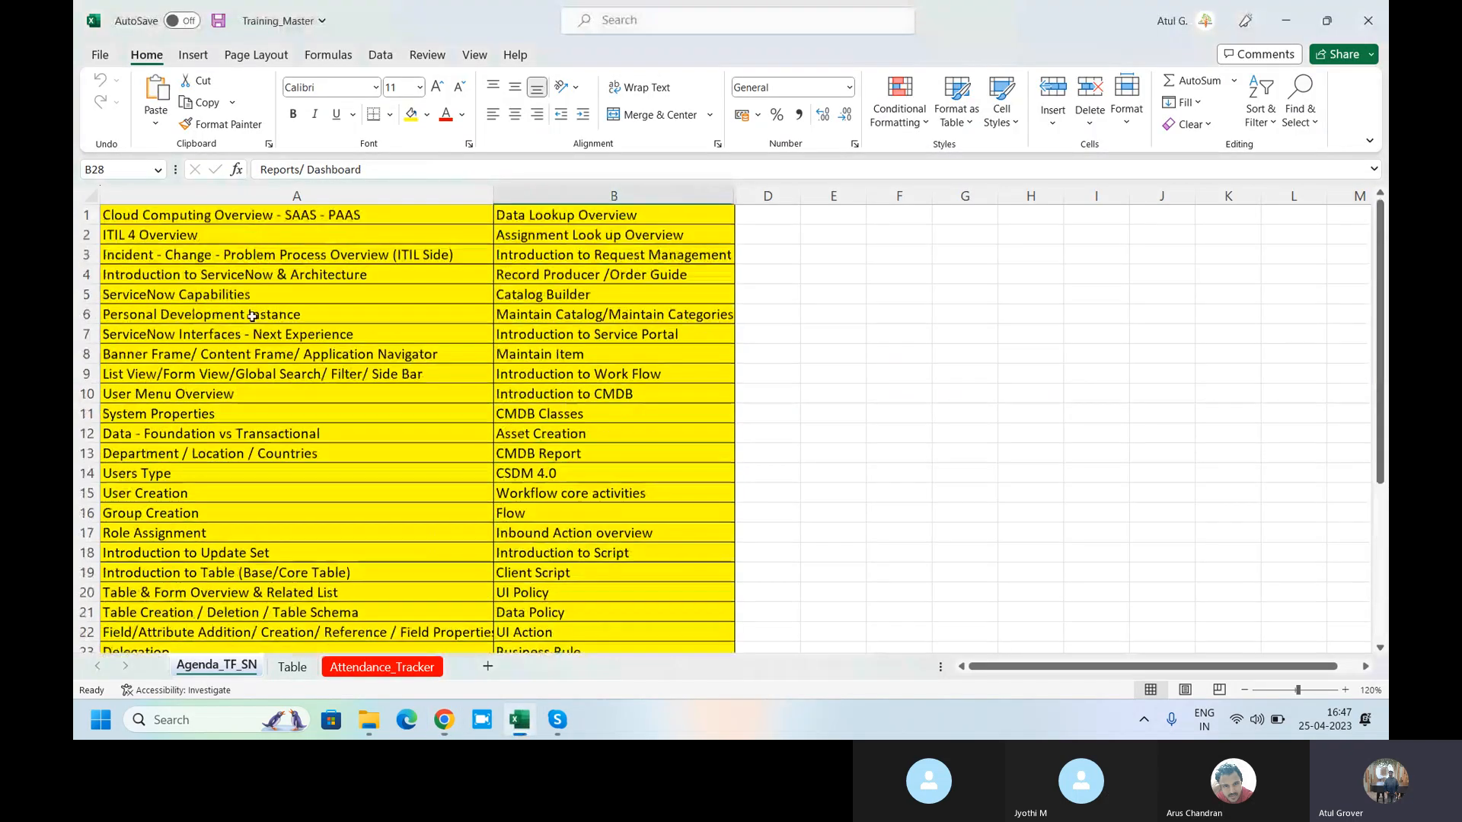
click(90, 196)
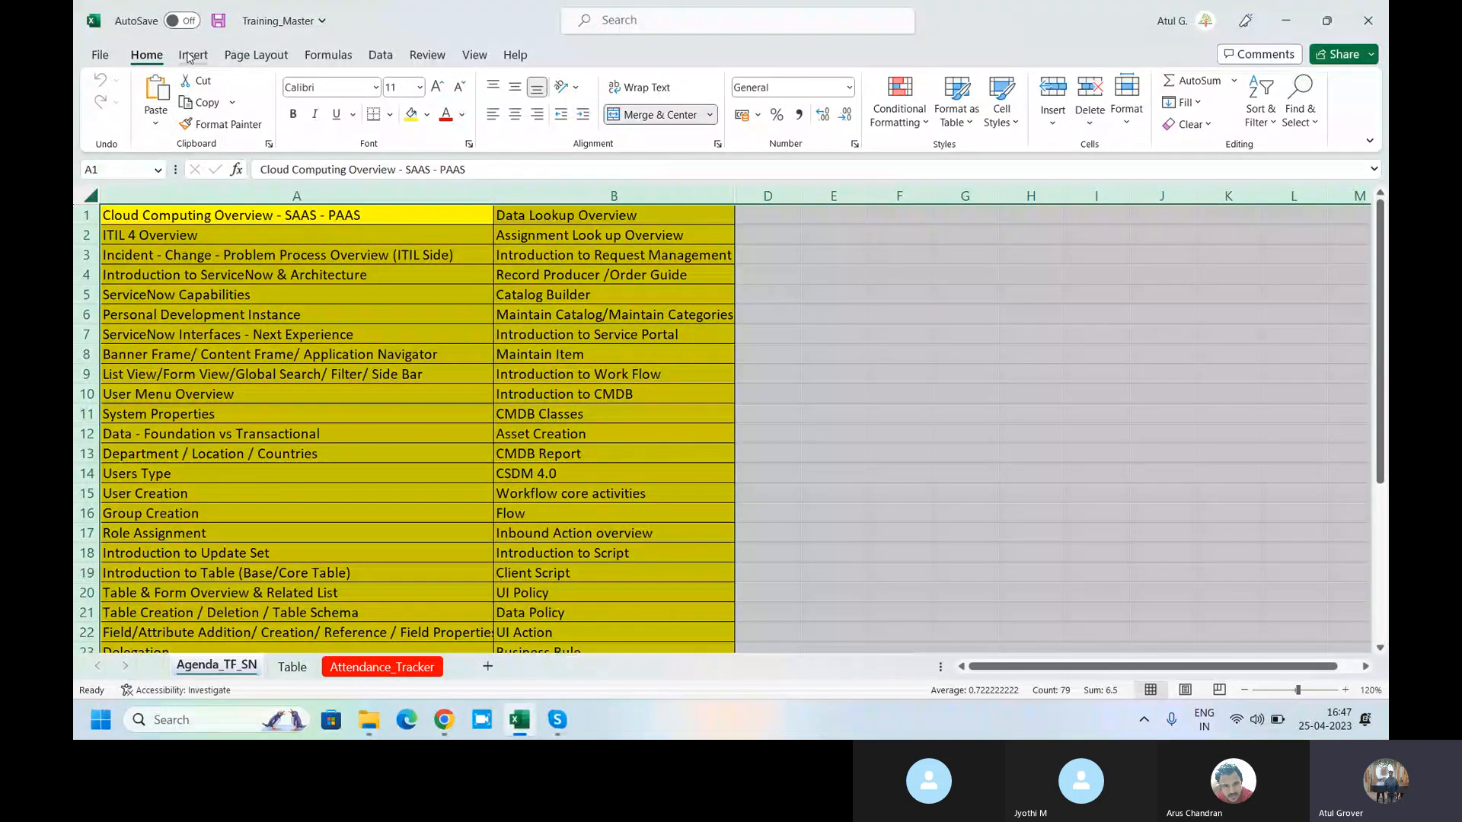
click(192, 55)
click(117, 111)
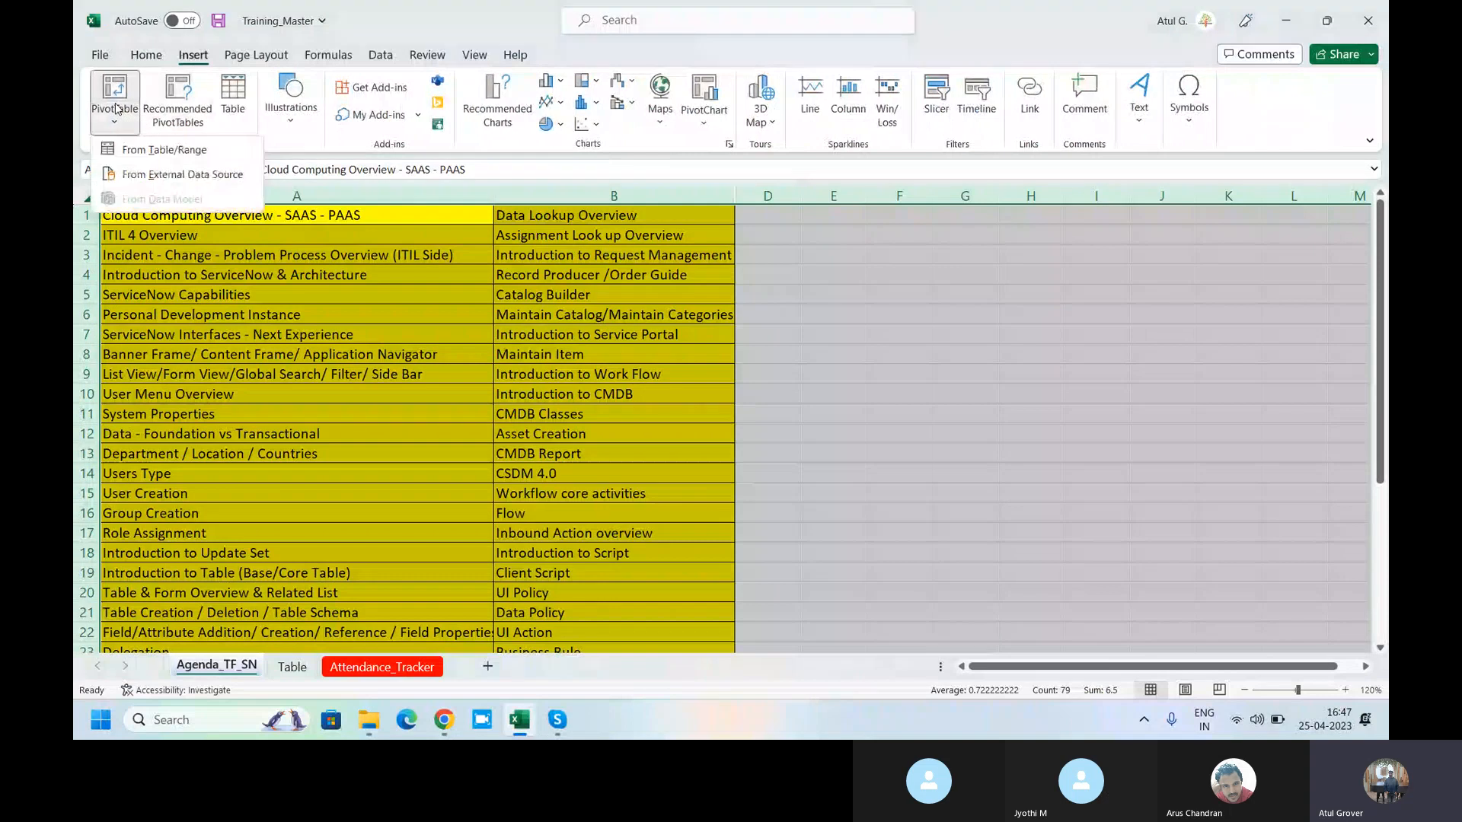
click(152, 150)
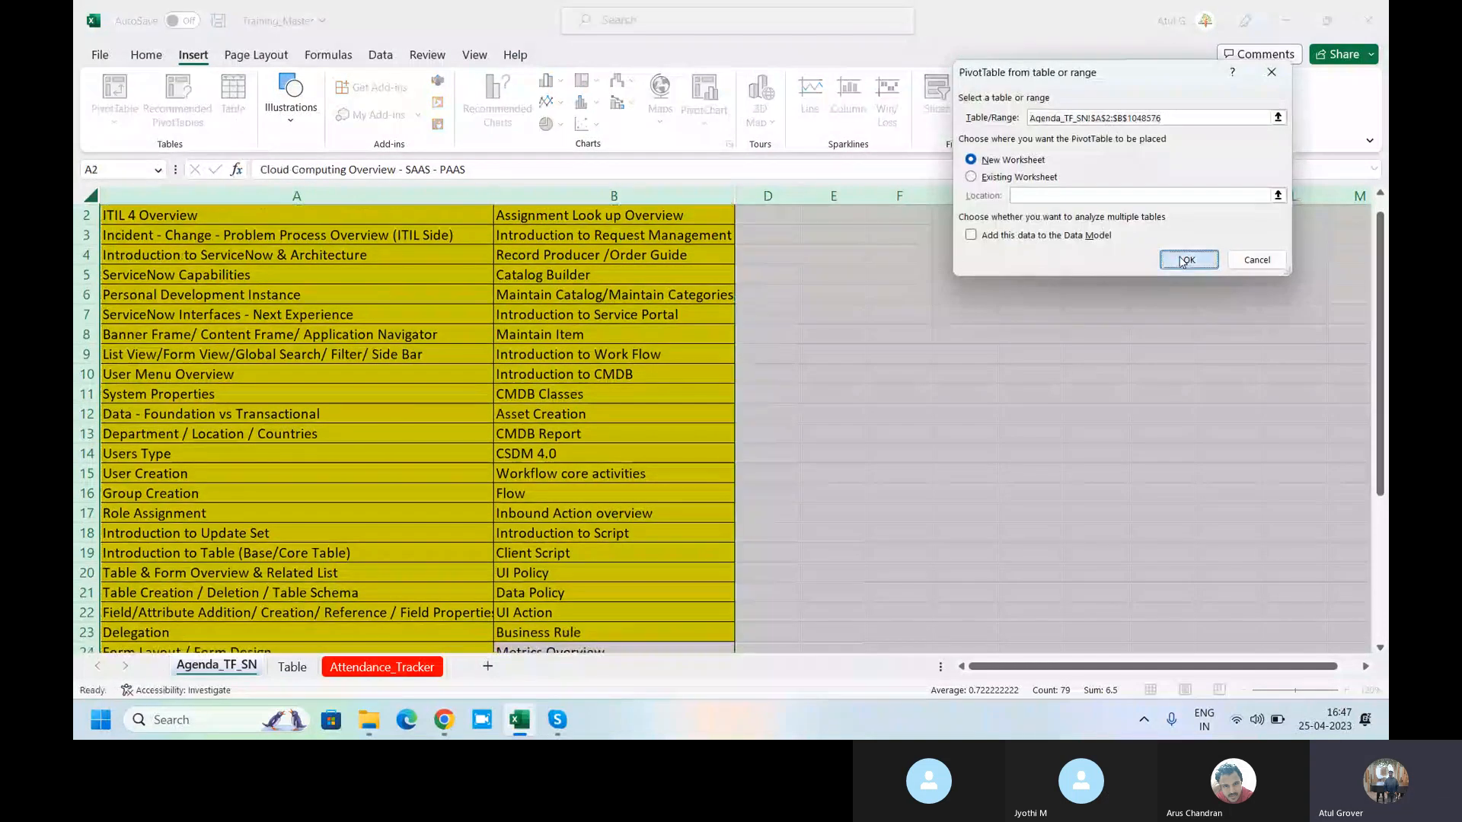
click(1185, 260)
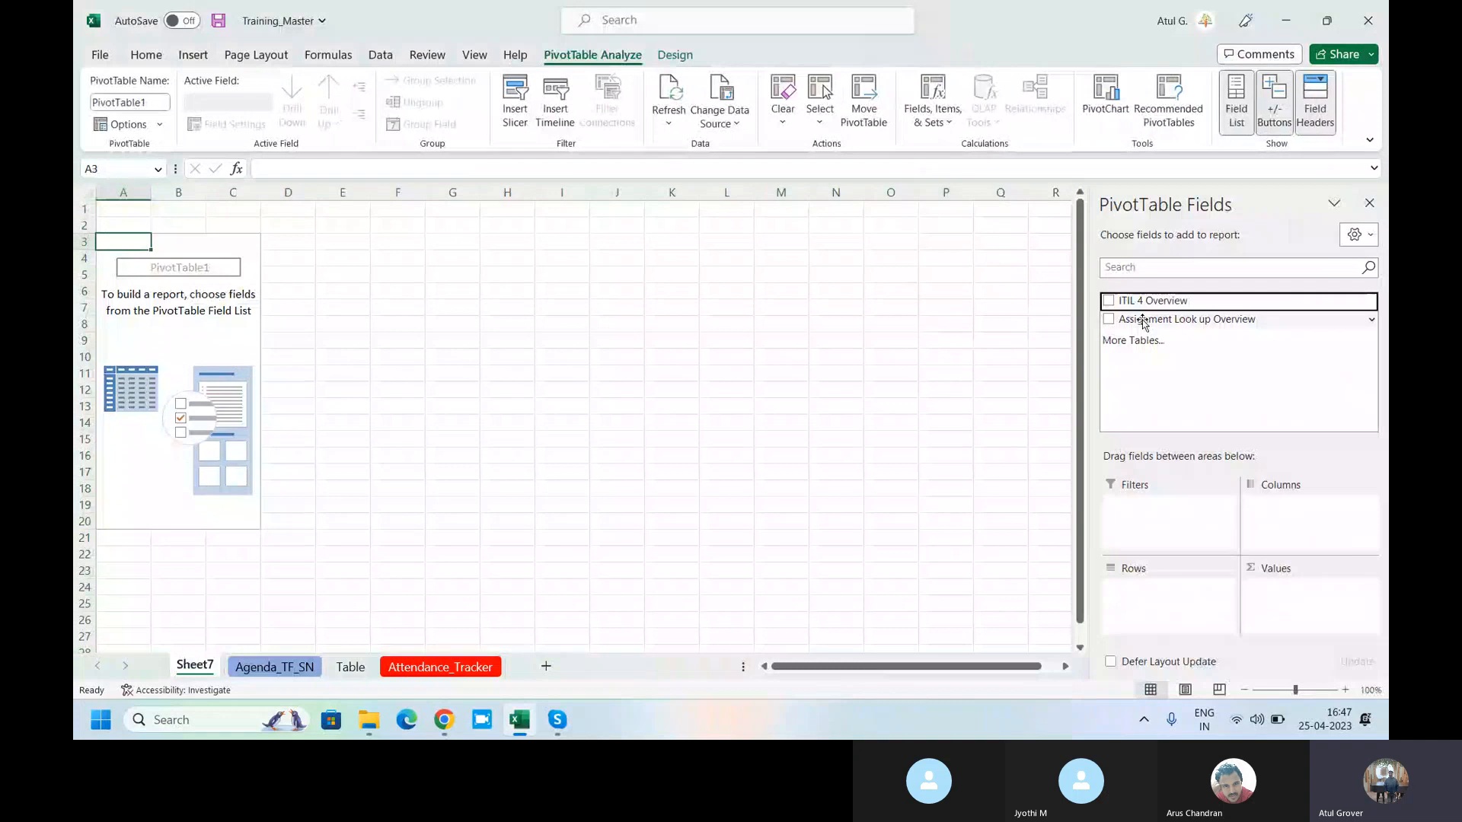
click(1111, 302)
drag(1142, 319, 1291, 609)
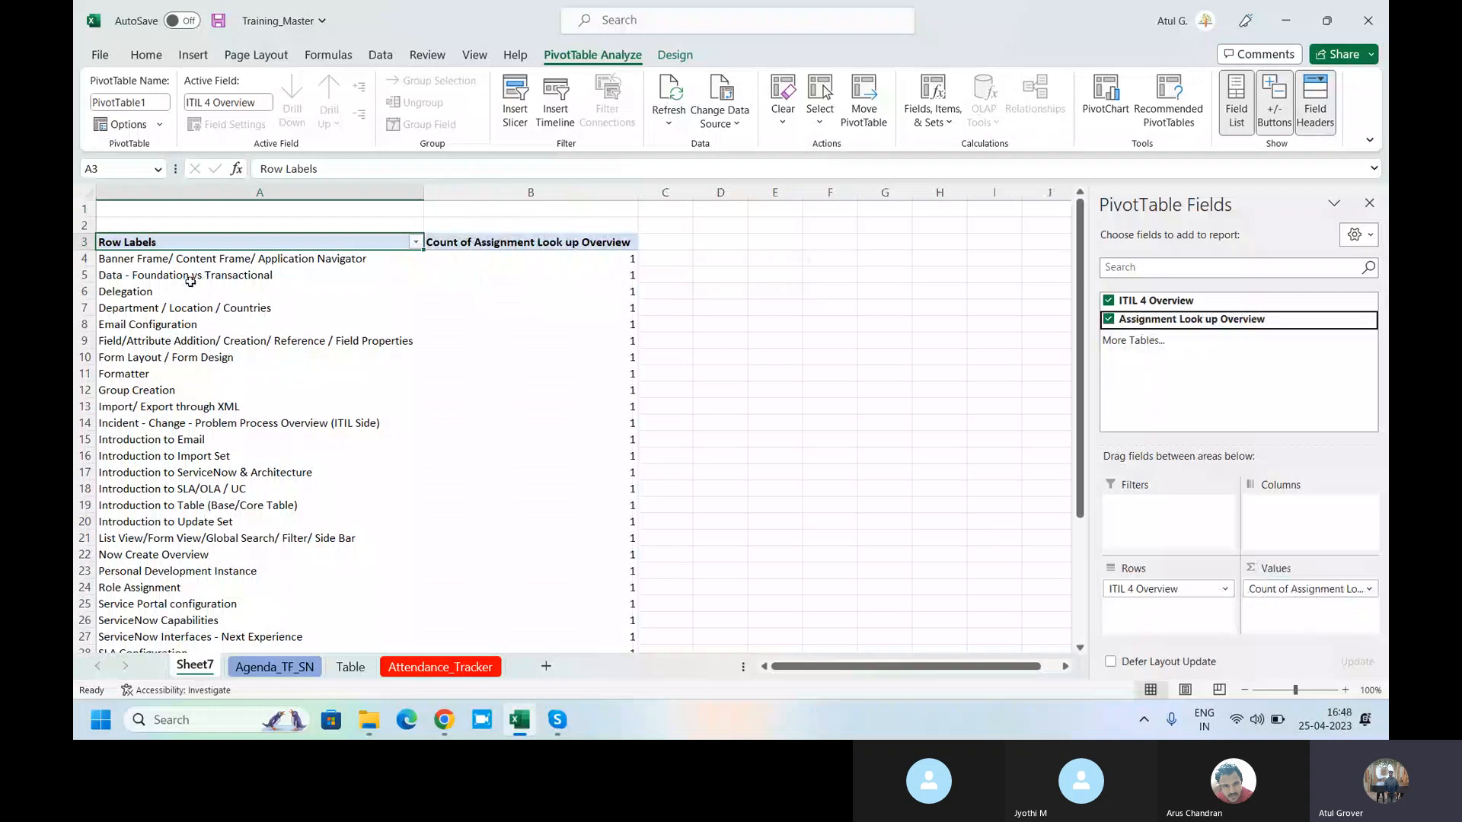
- Back in ServiceNow, set pivot Row to Impact, Column to Priority, aggregation Count, and max groups Show all
key(alt+Tab)
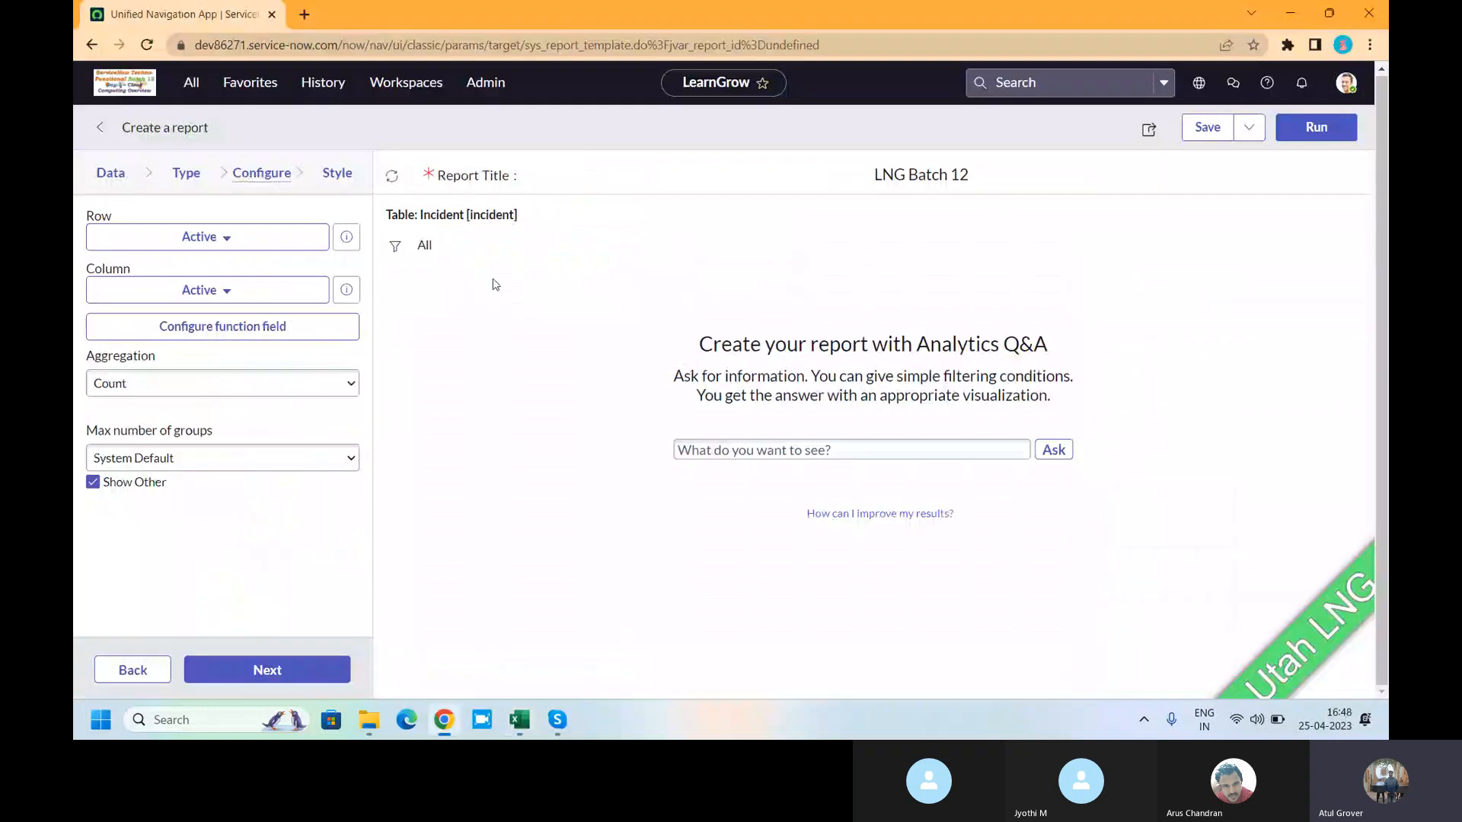
click(233, 241)
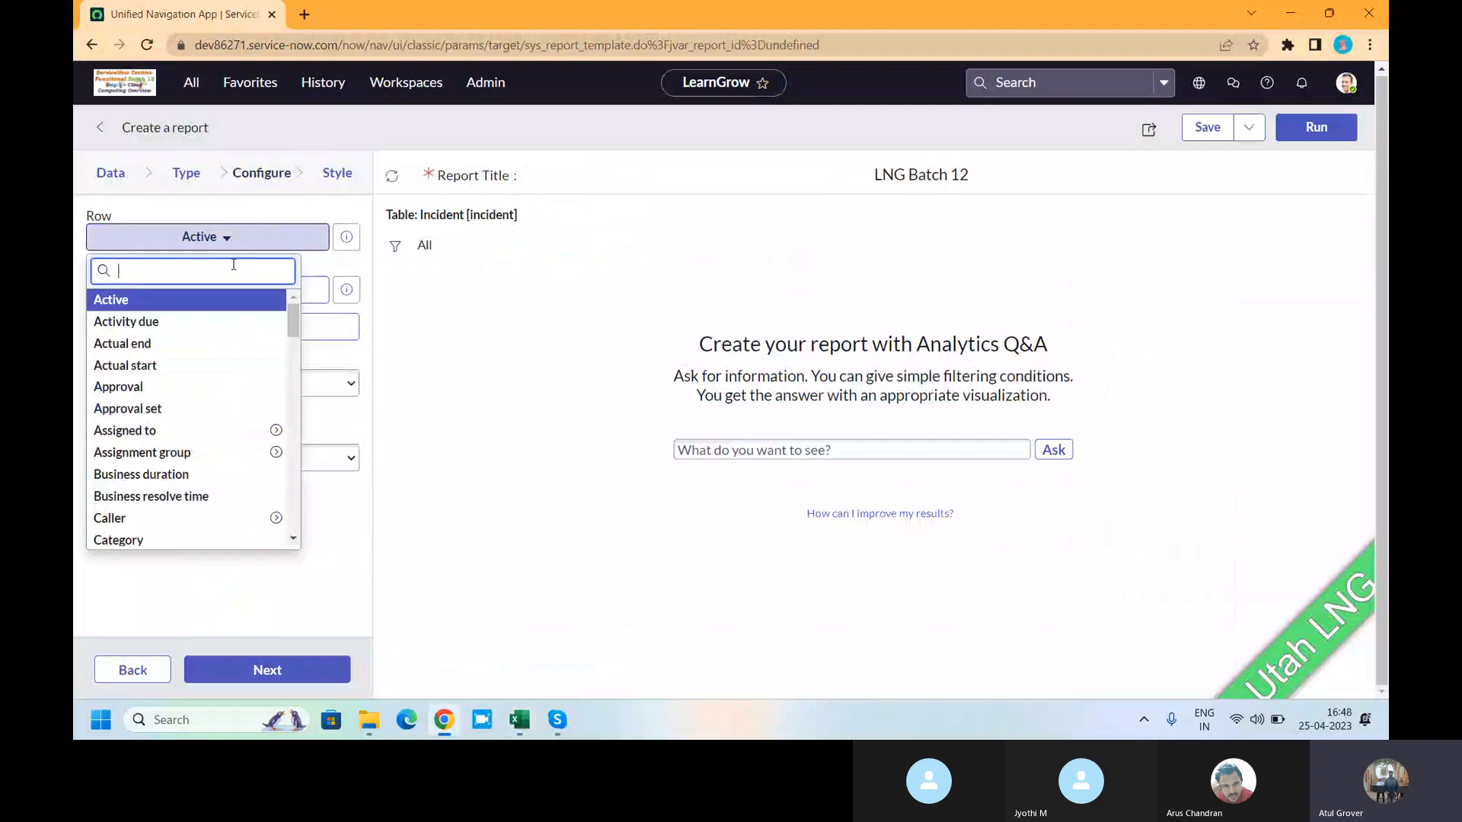
text(im)
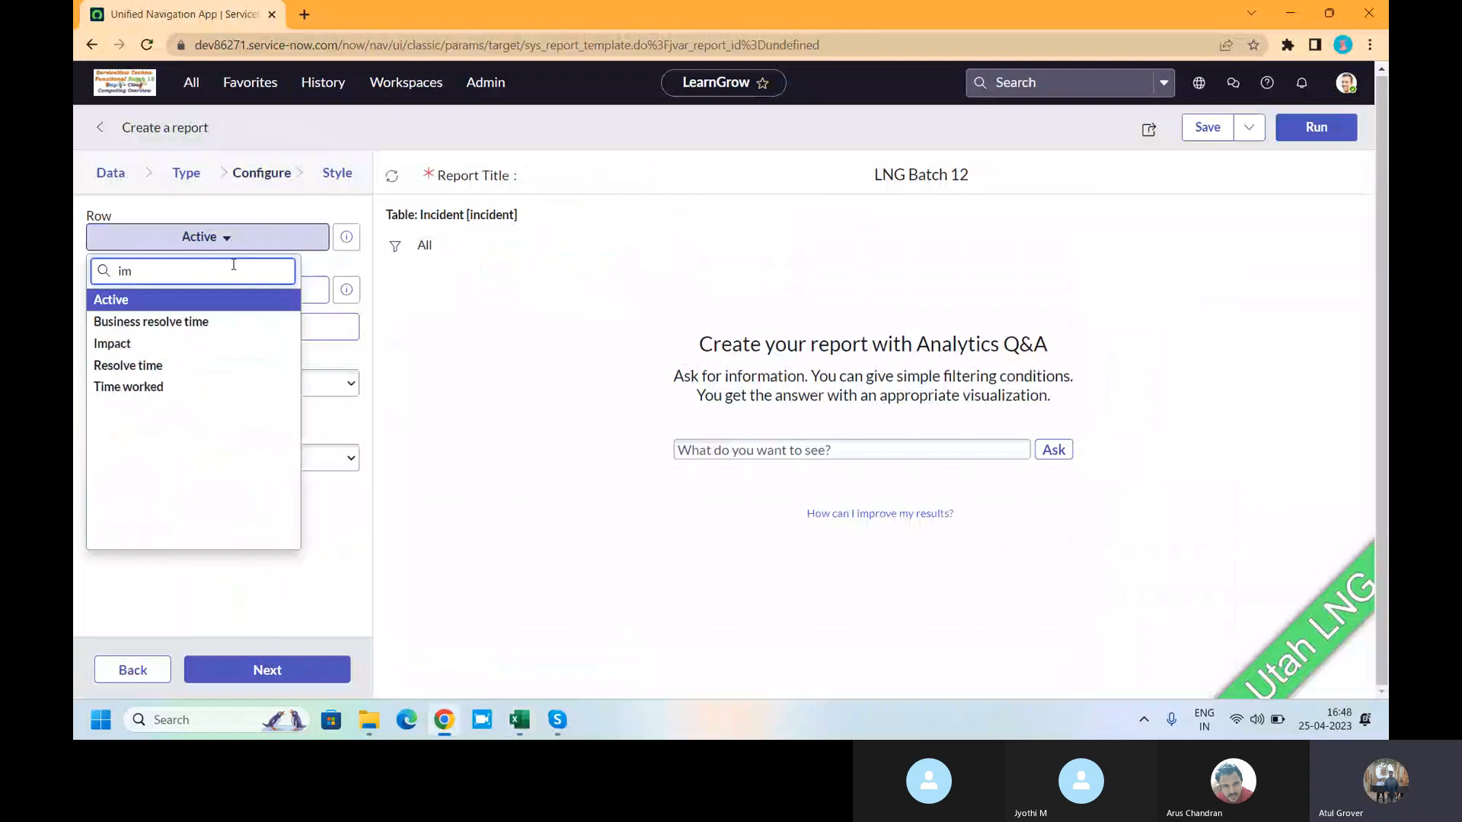
click(112, 343)
mouse_move(351, 251)
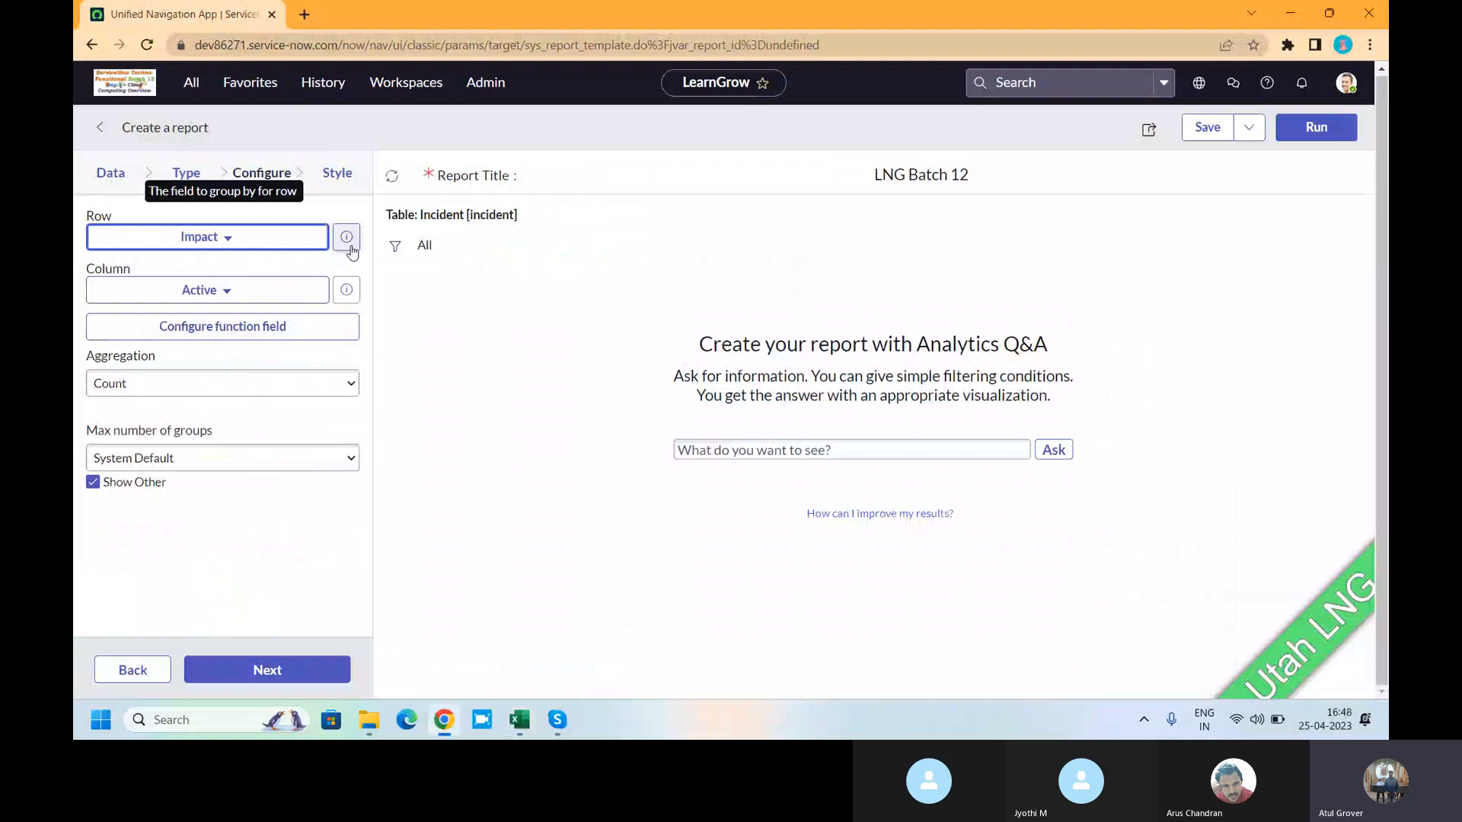
click(221, 300)
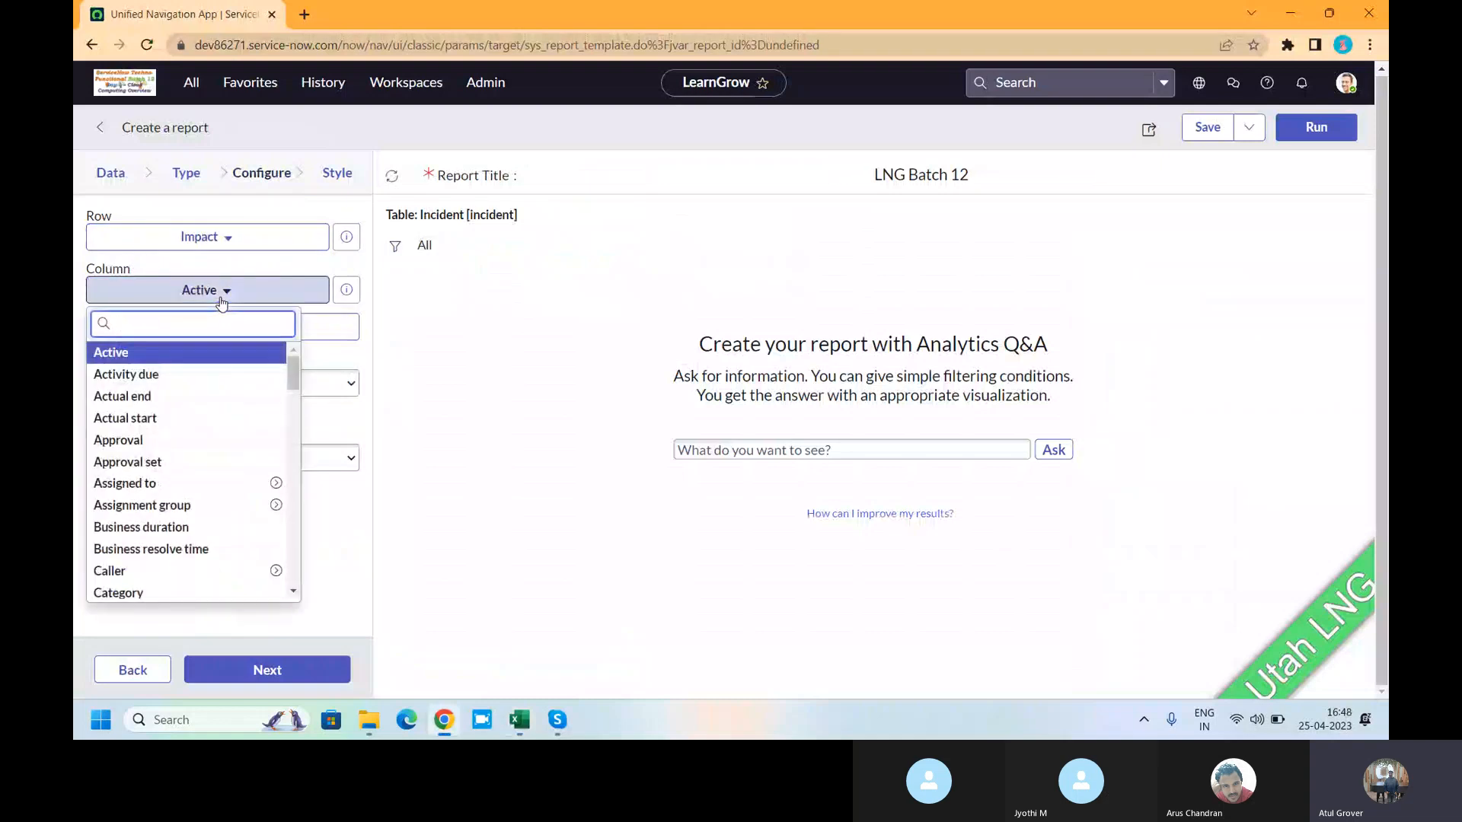
text(pr)
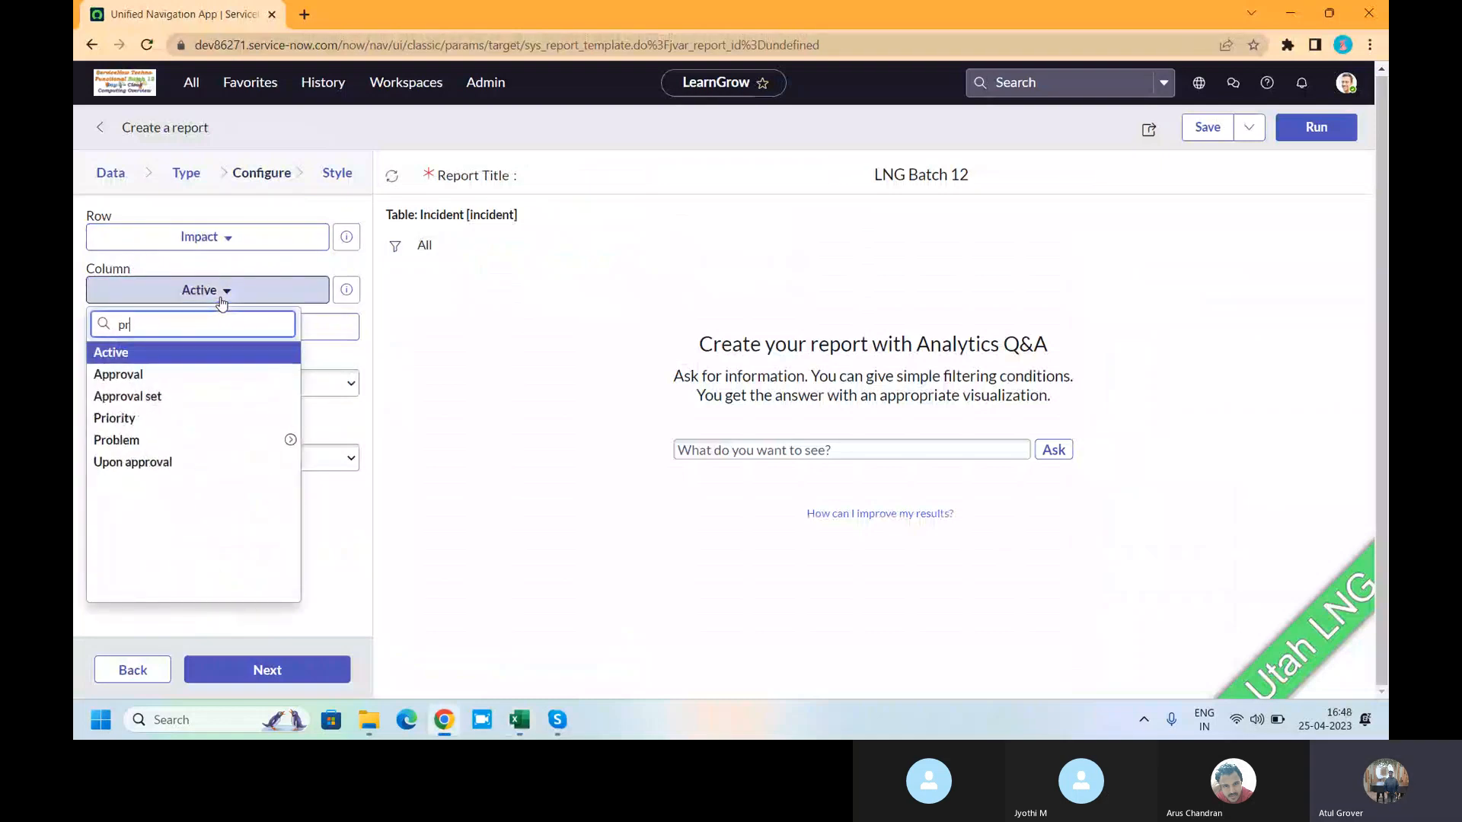
click(140, 418)
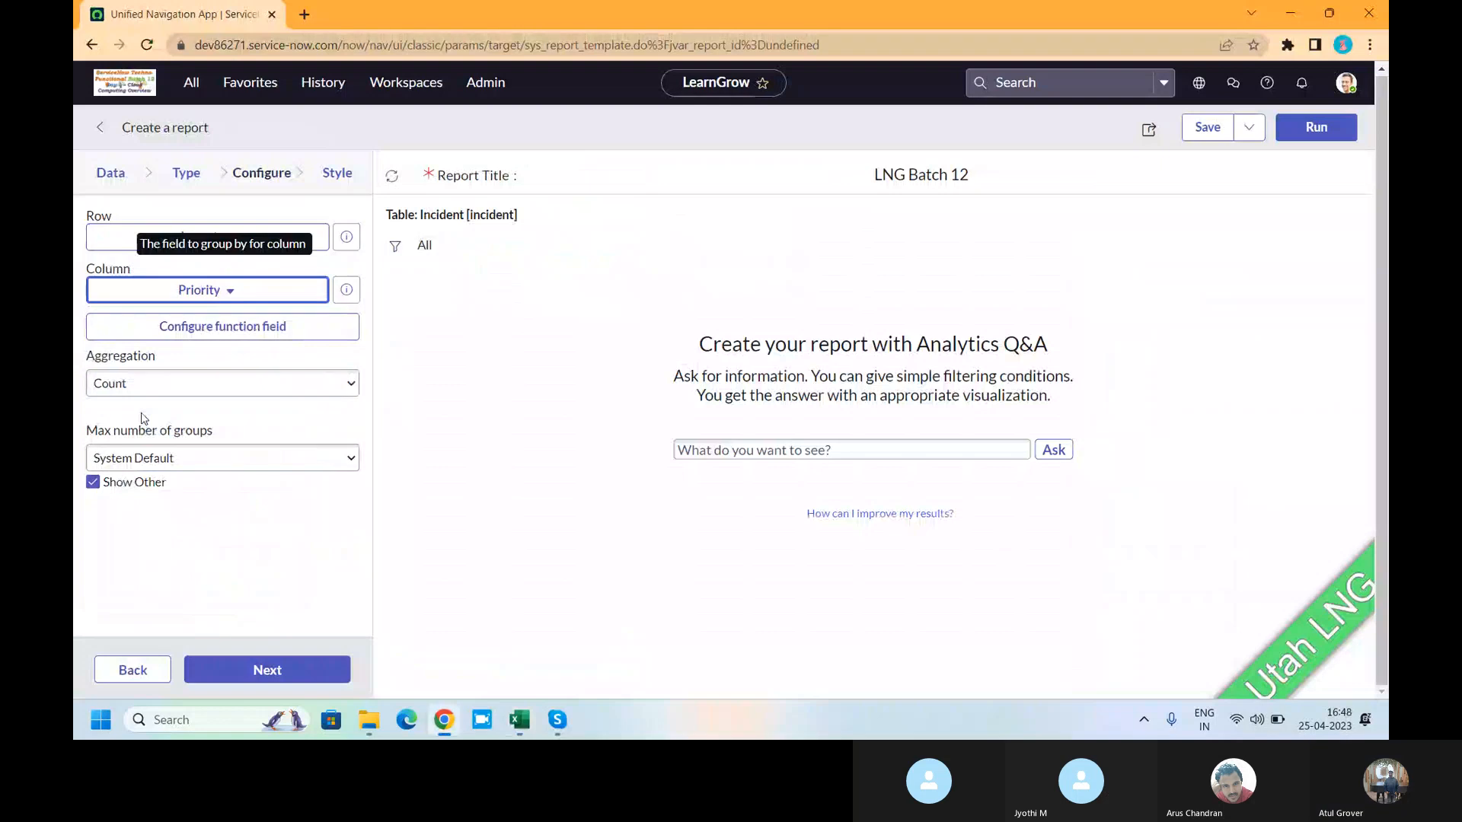
click(161, 395)
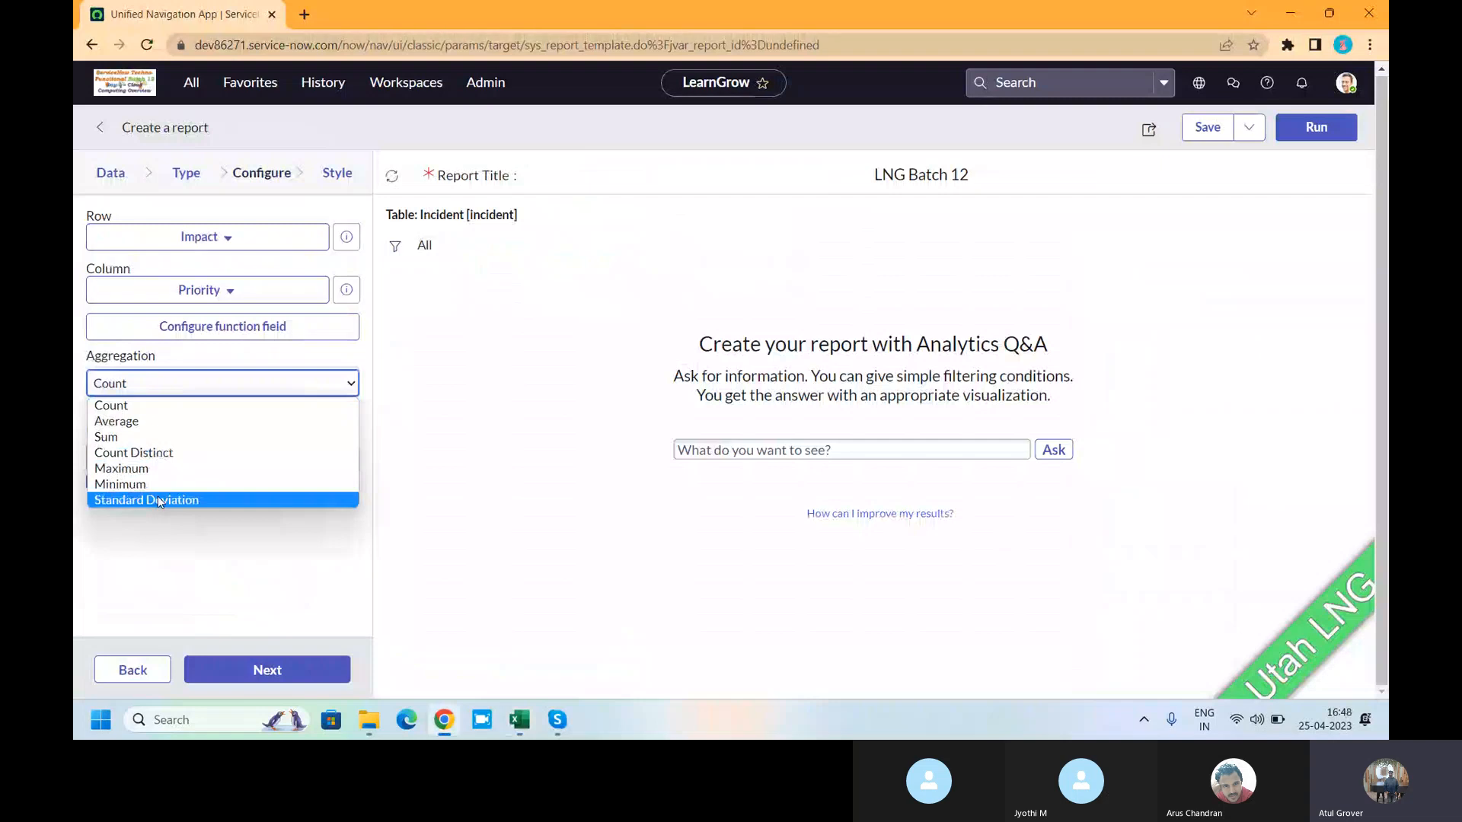
click(159, 411)
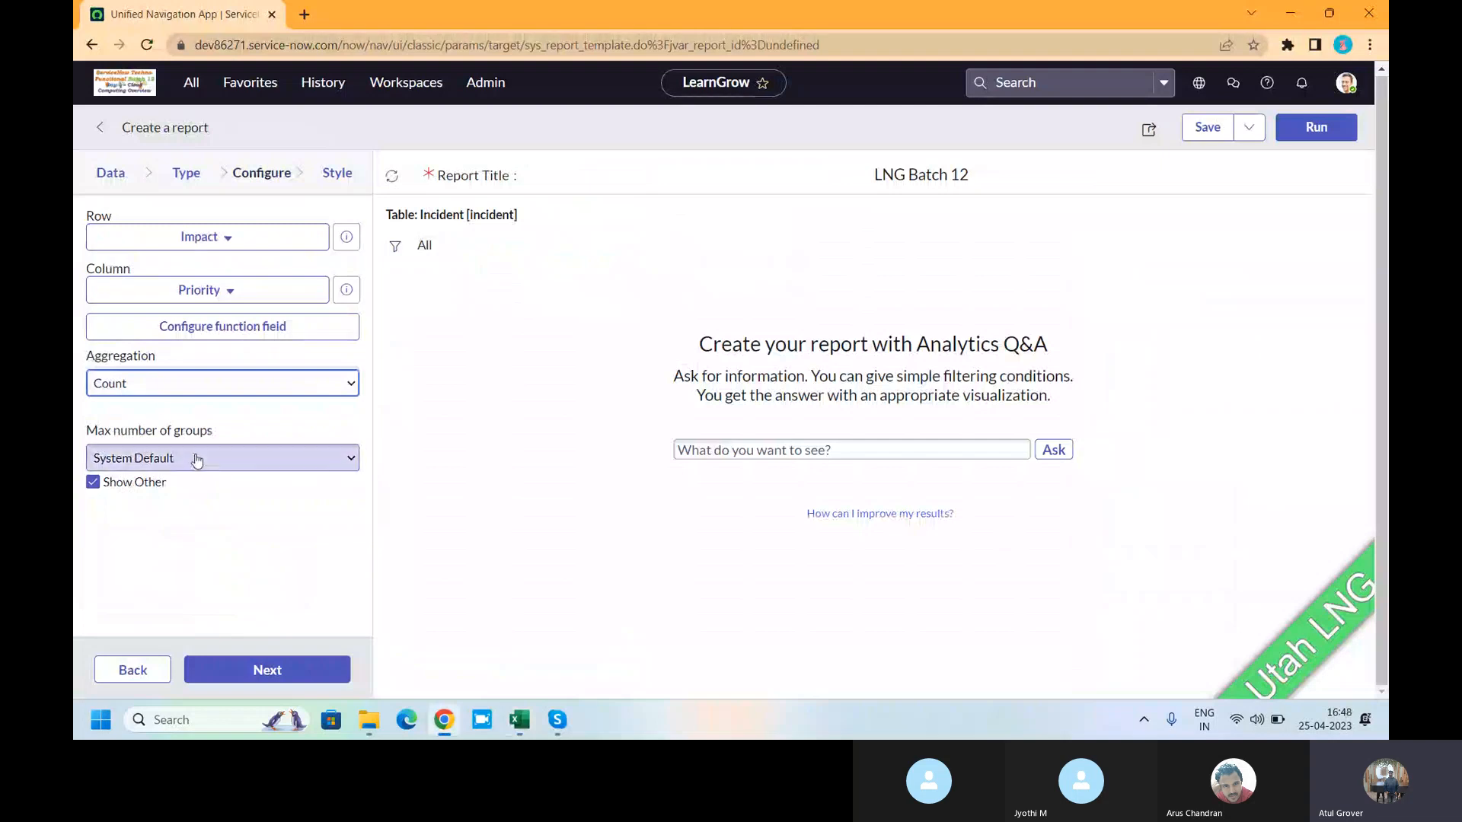
click(196, 460)
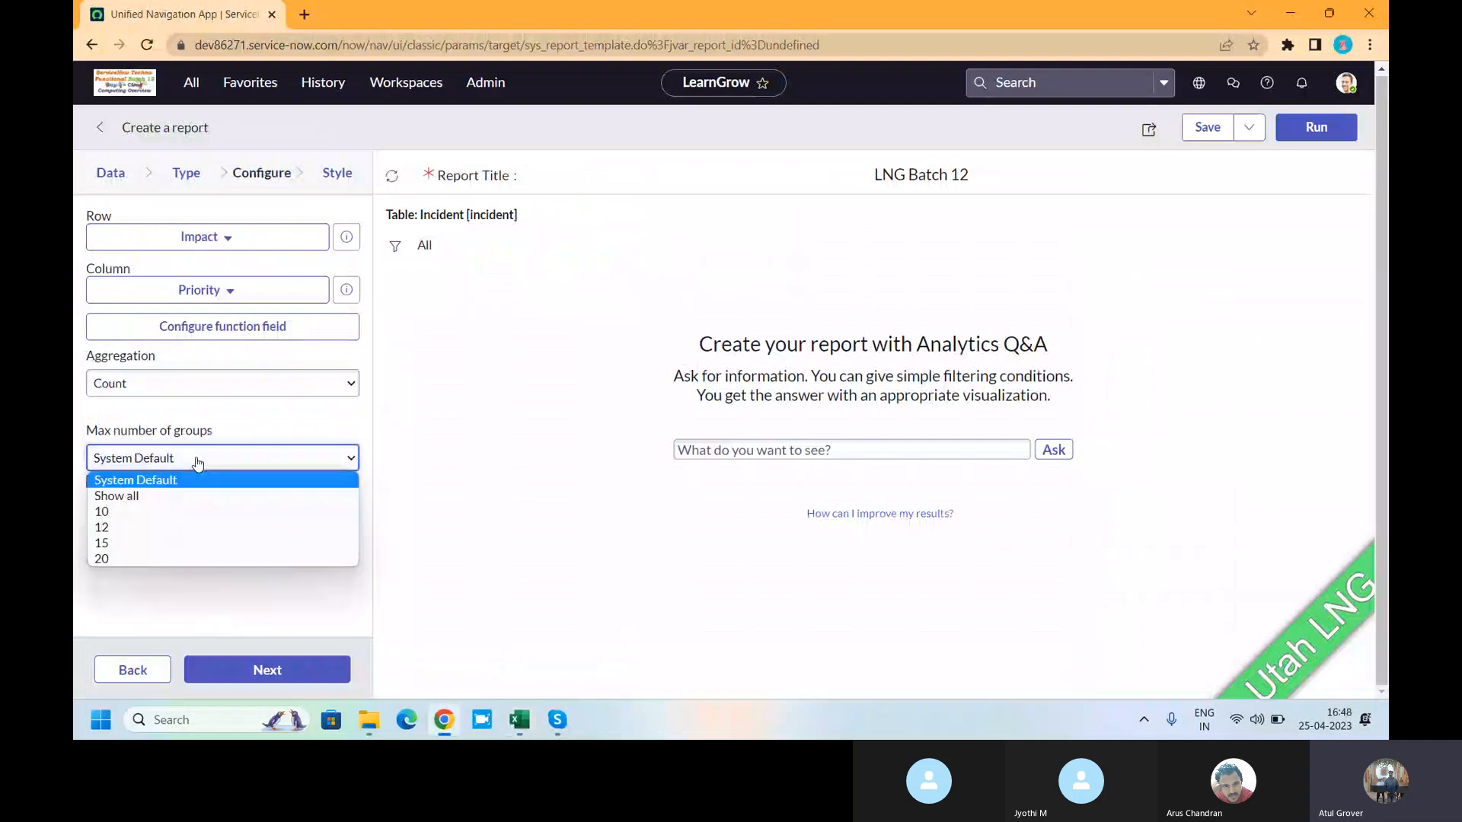
click(110, 496)
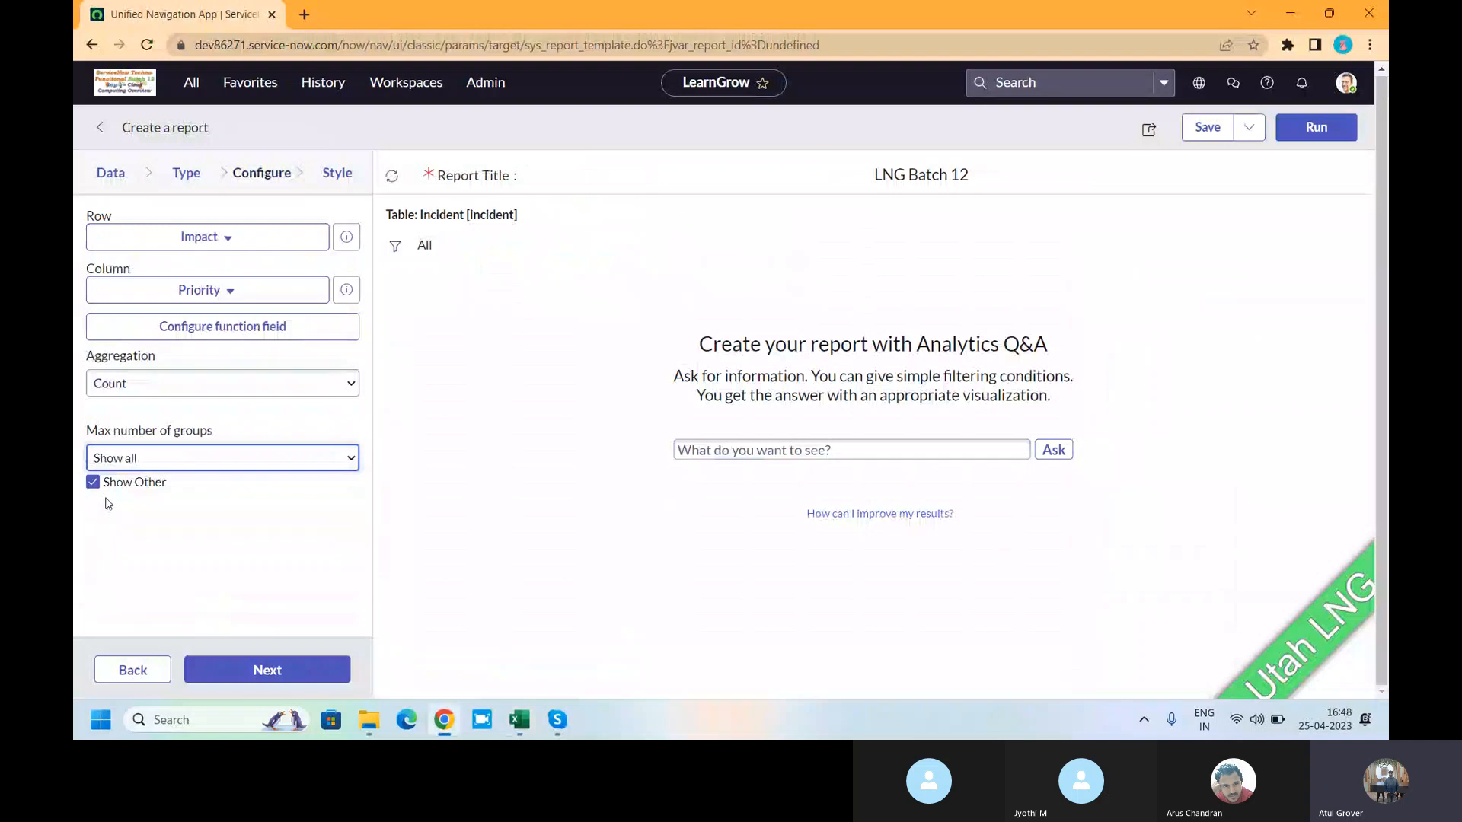
- Check the Style step's Drilldown view setting, then save LNG Batch 12 to show 97 incidents
click(342, 178)
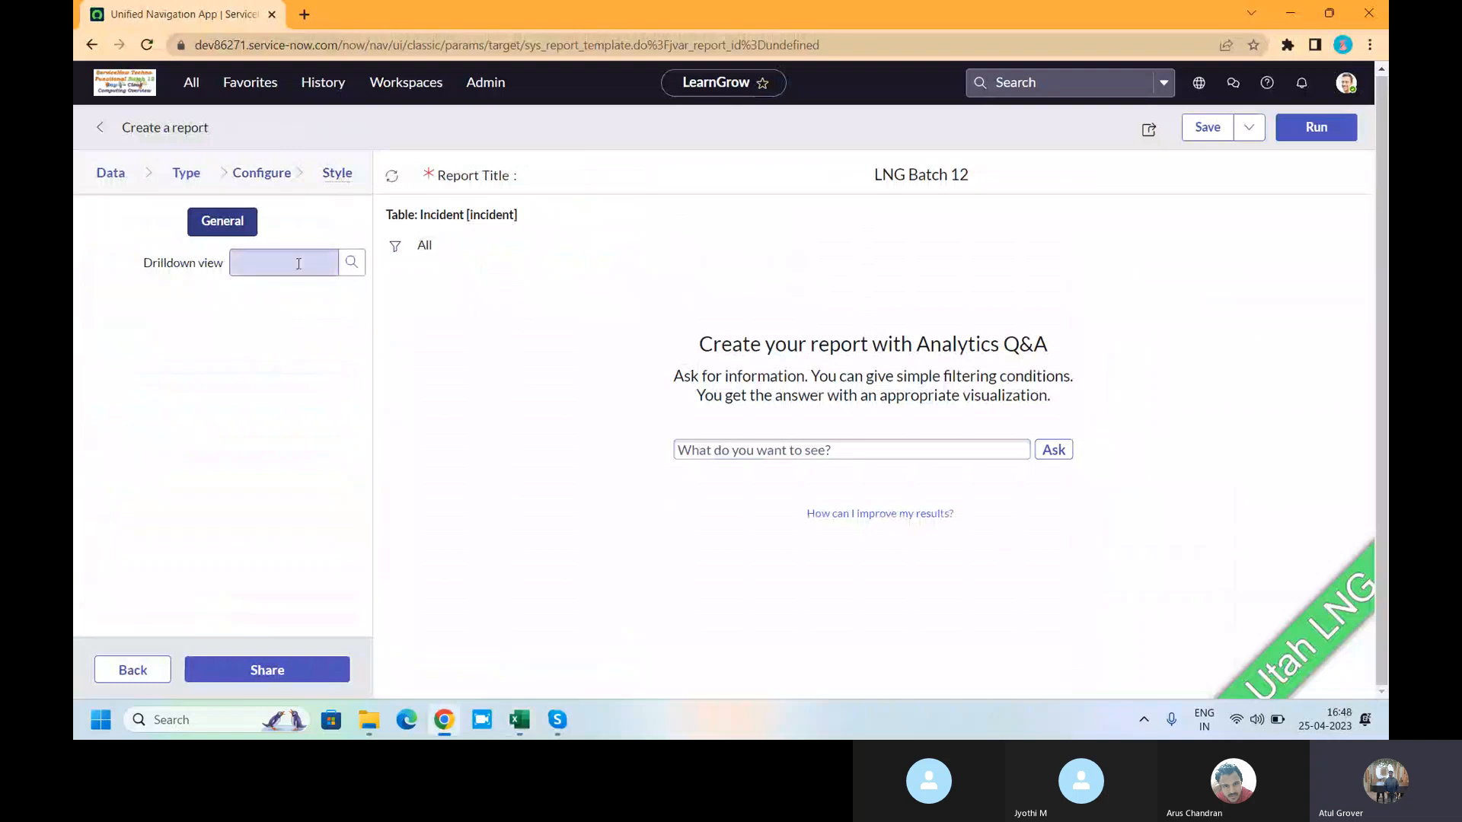
click(323, 264)
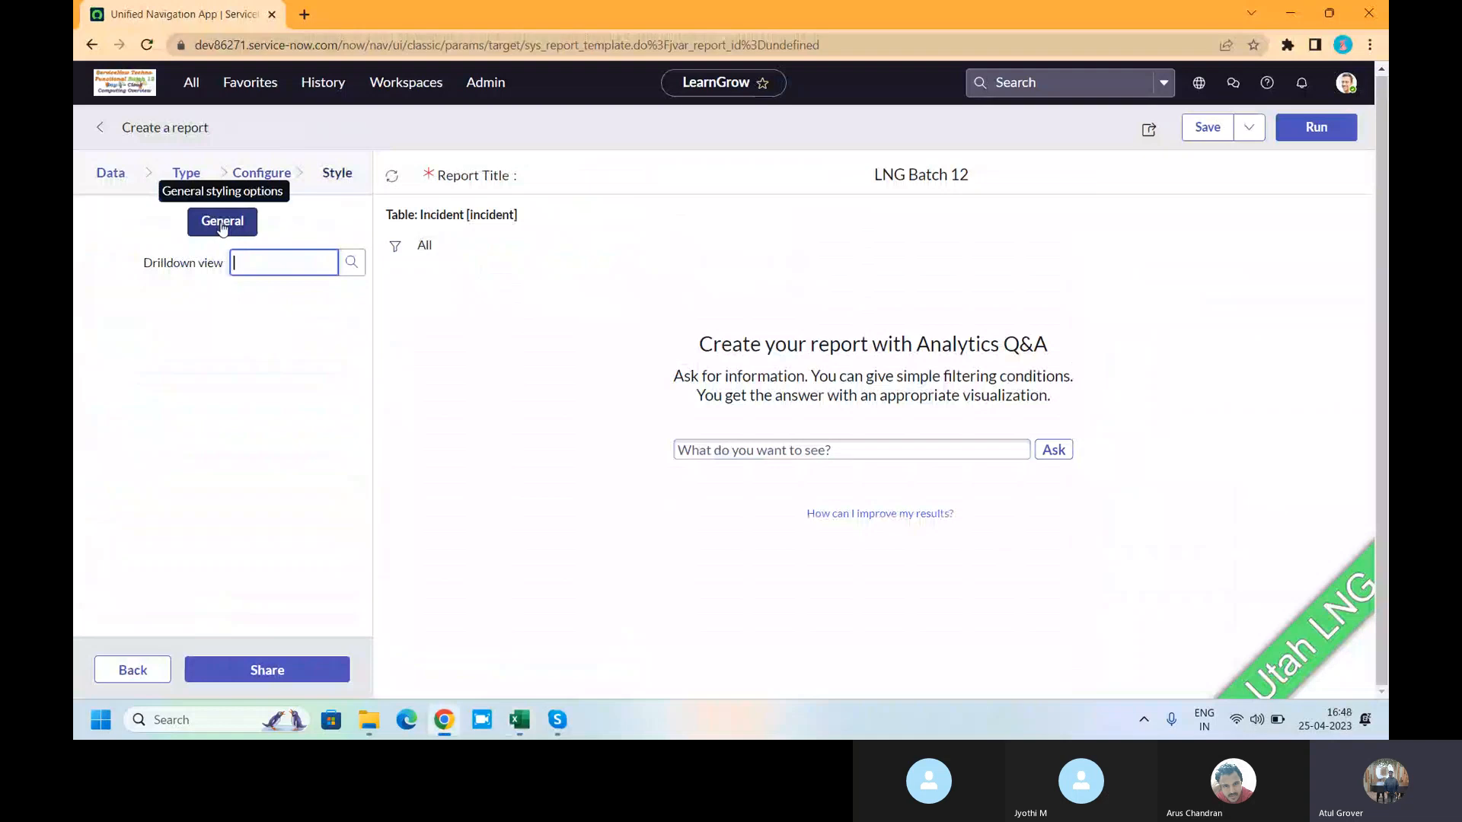
click(1206, 145)
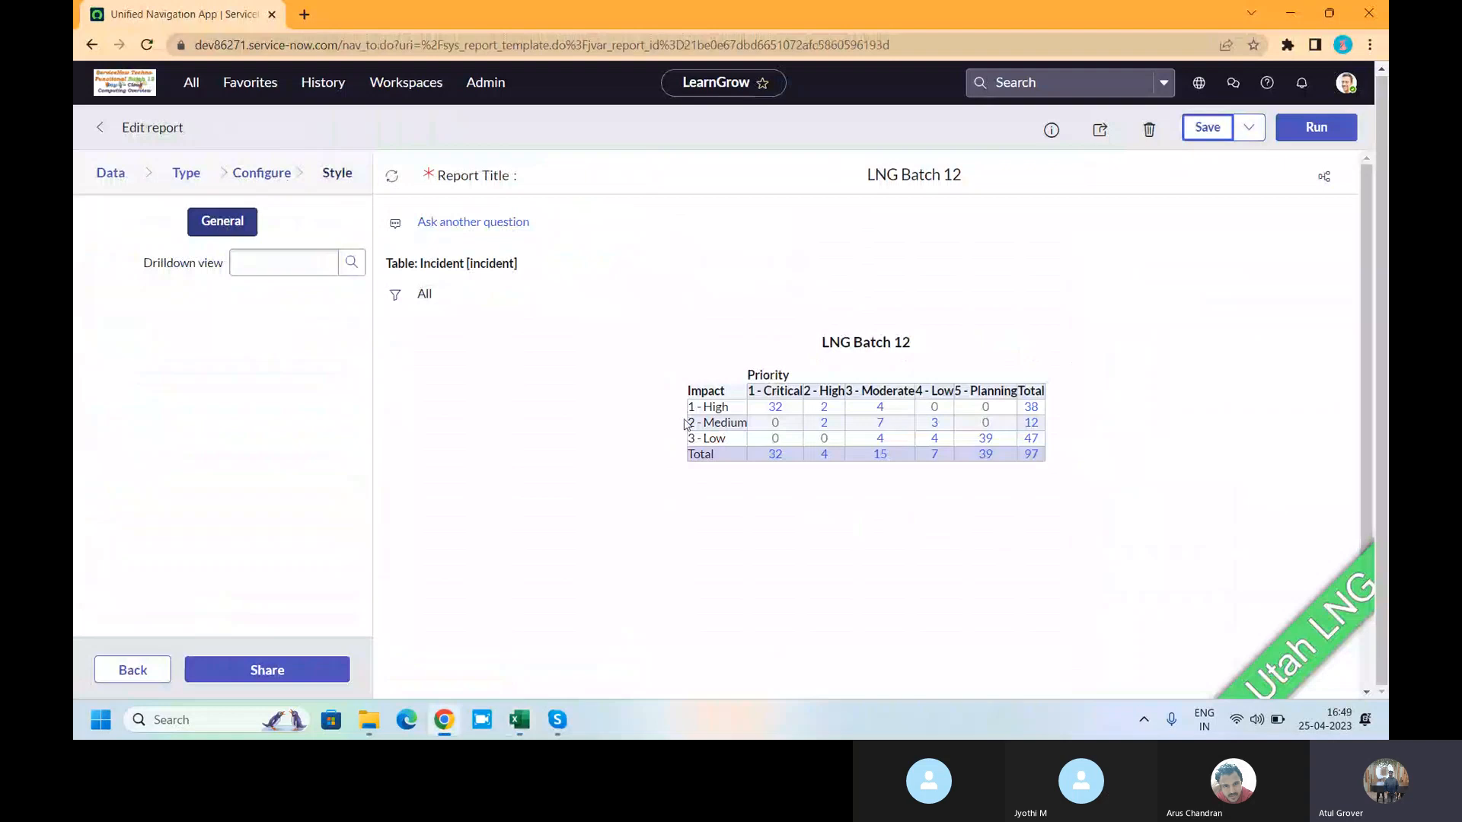
- Add a report filter condition State is In Progress
click(395, 294)
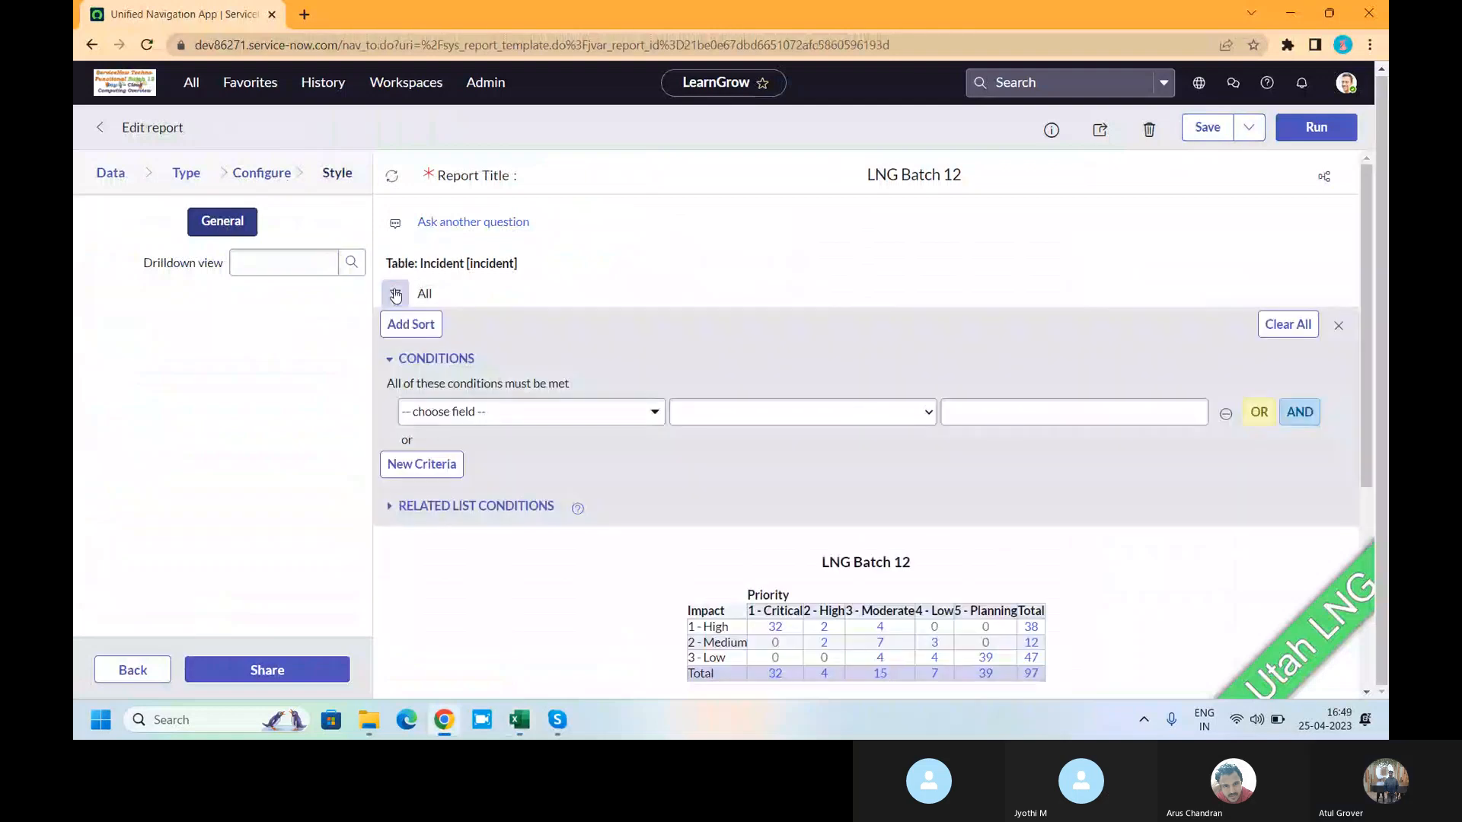
click(566, 414)
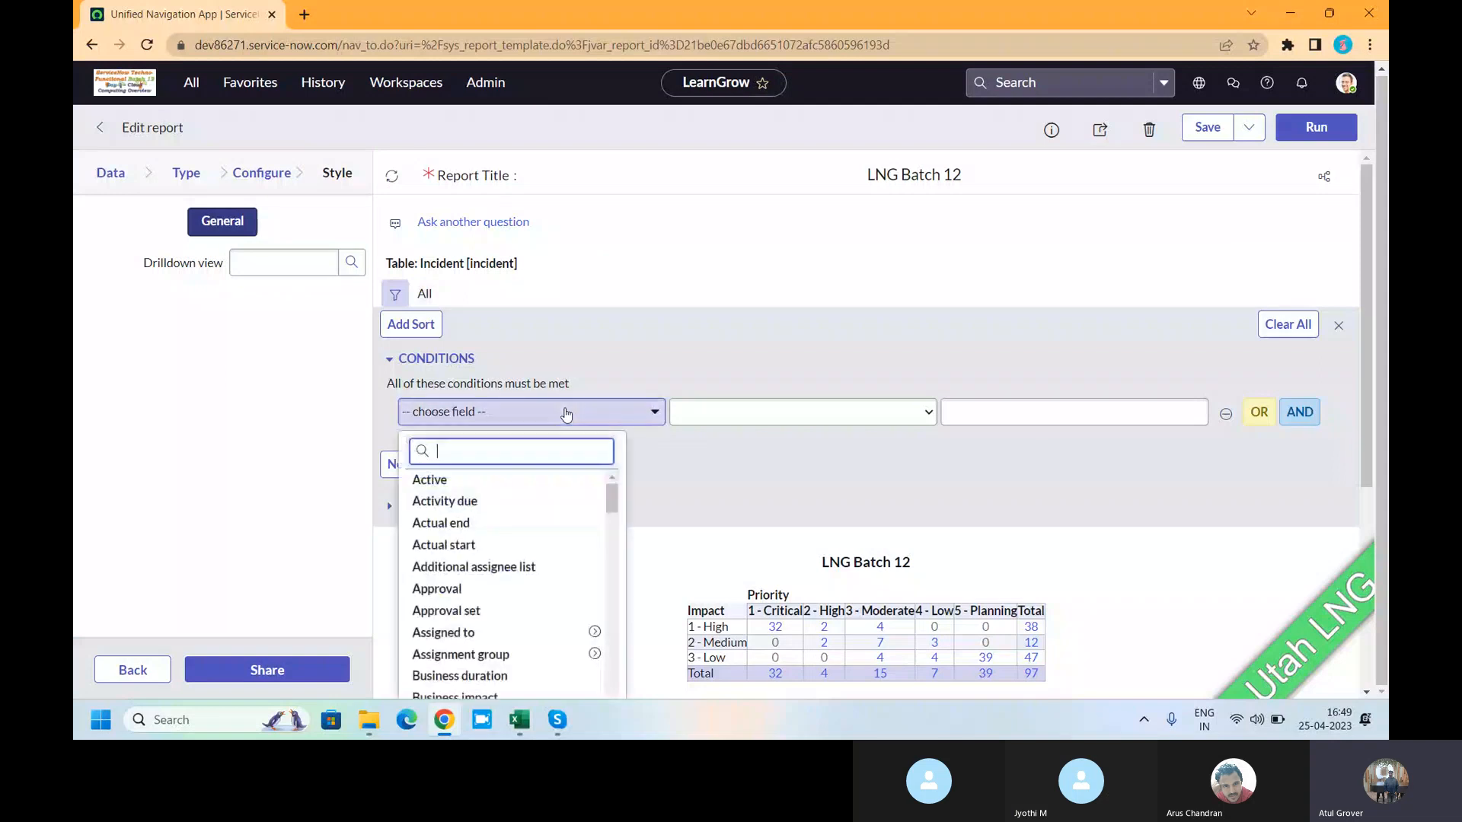
text(cera)
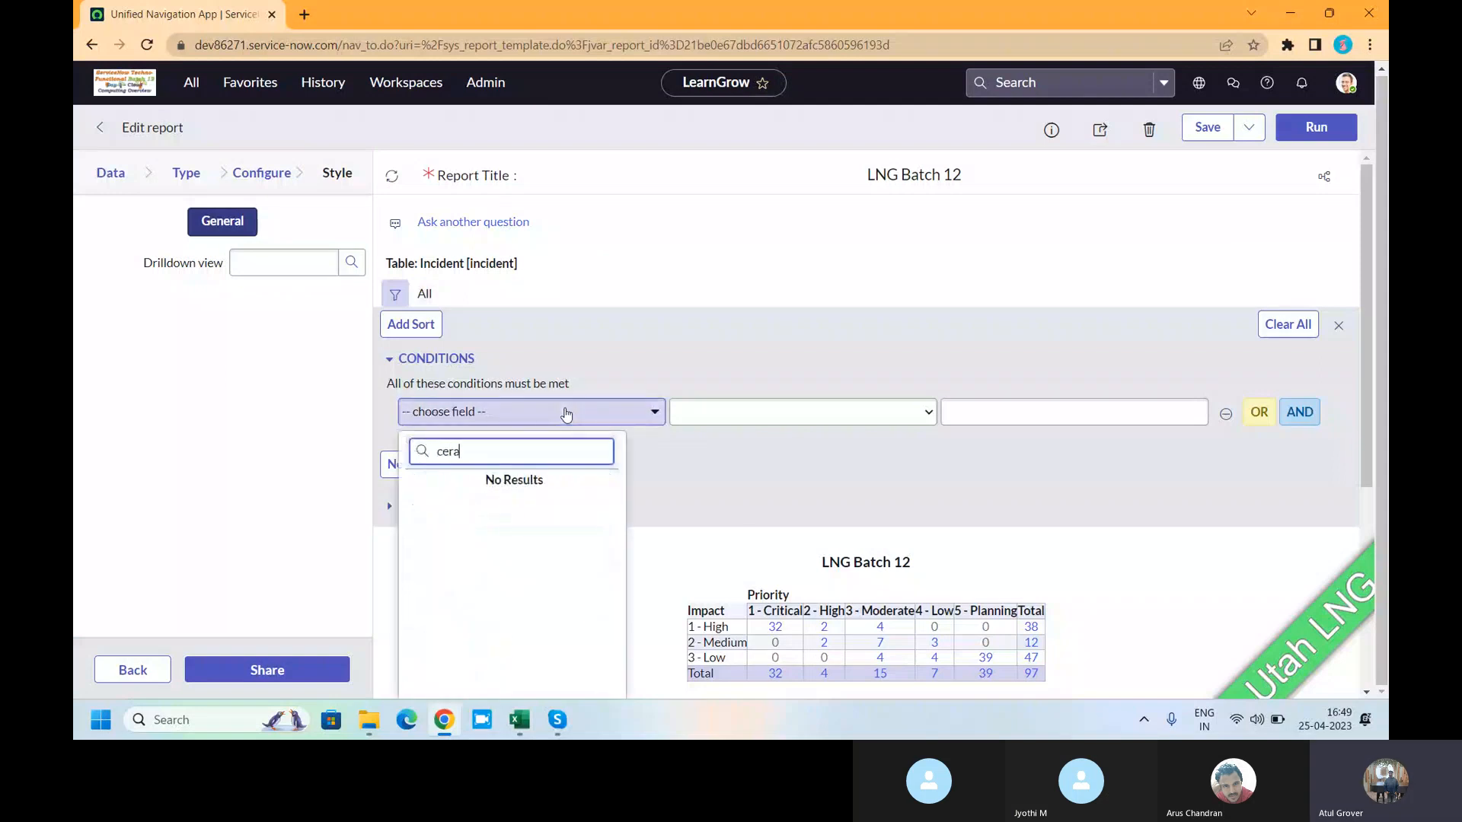
key(BackSpace)
key(BackSpace)
key(BackSpace)
text(reat)
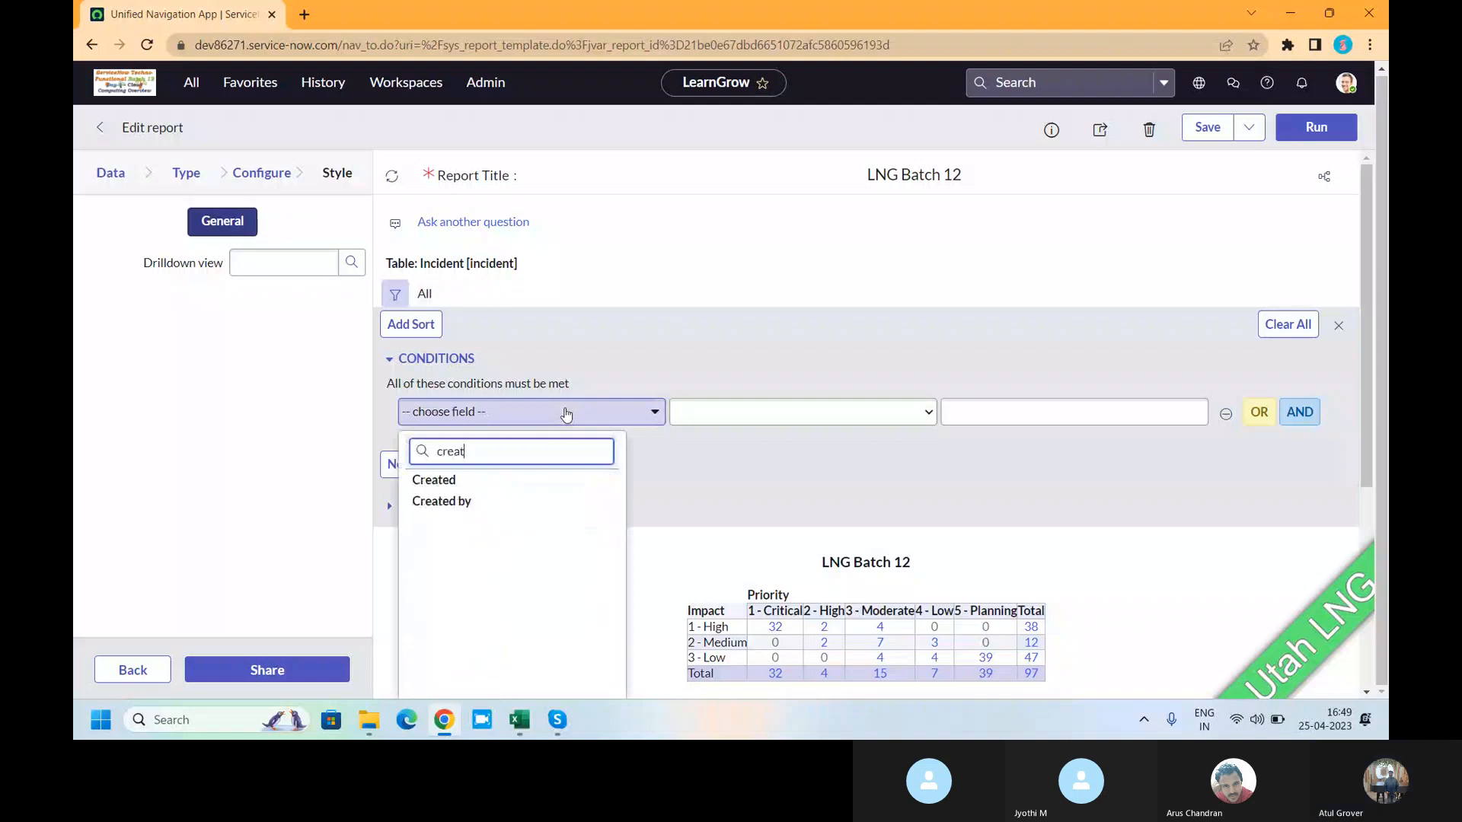
key(BackSpace)
key(BackSpace)
key(BackSpace)
key(BackSpace)
key(BackSpace)
text(stat)
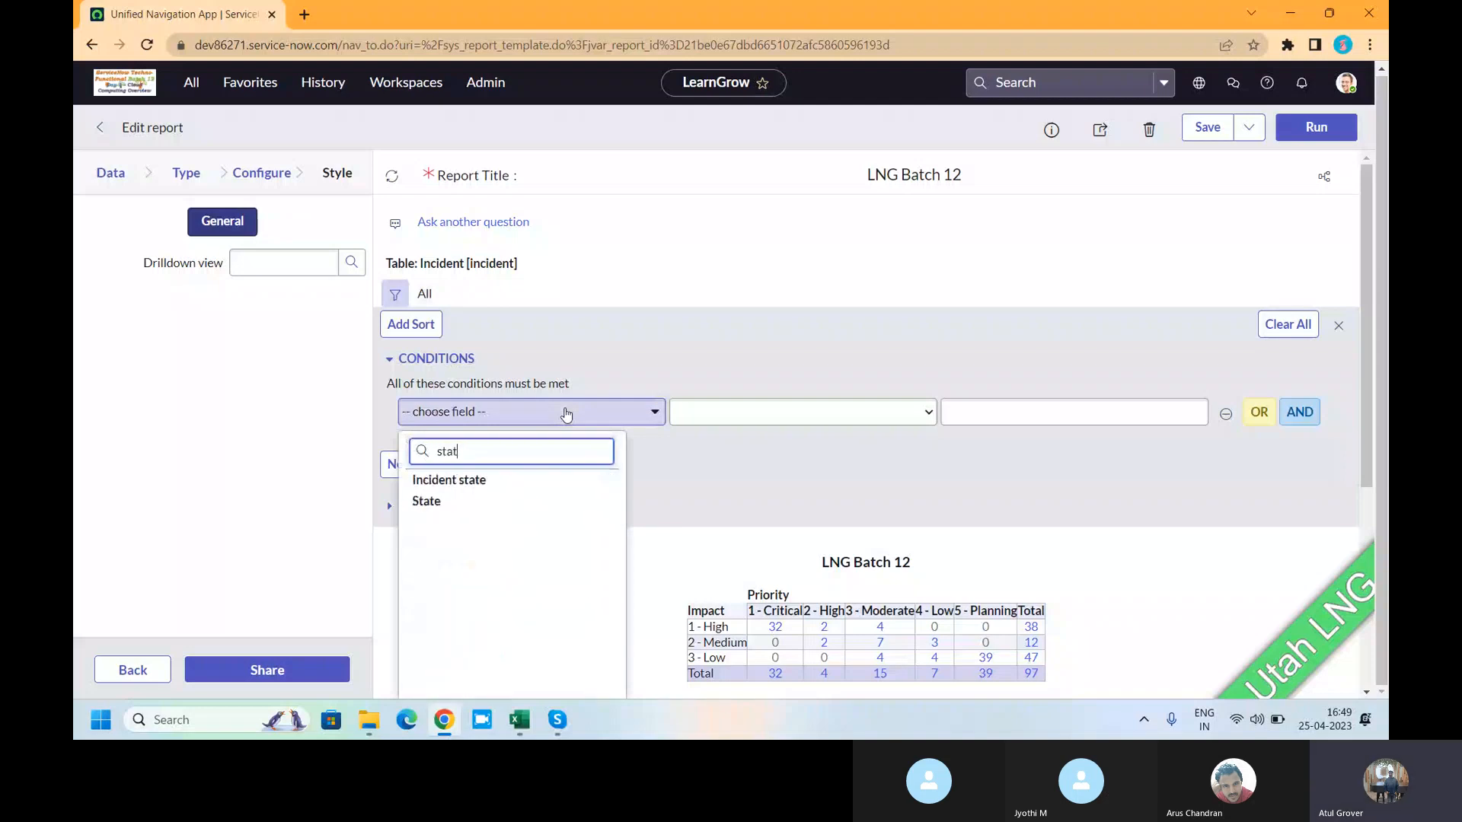
click(426, 503)
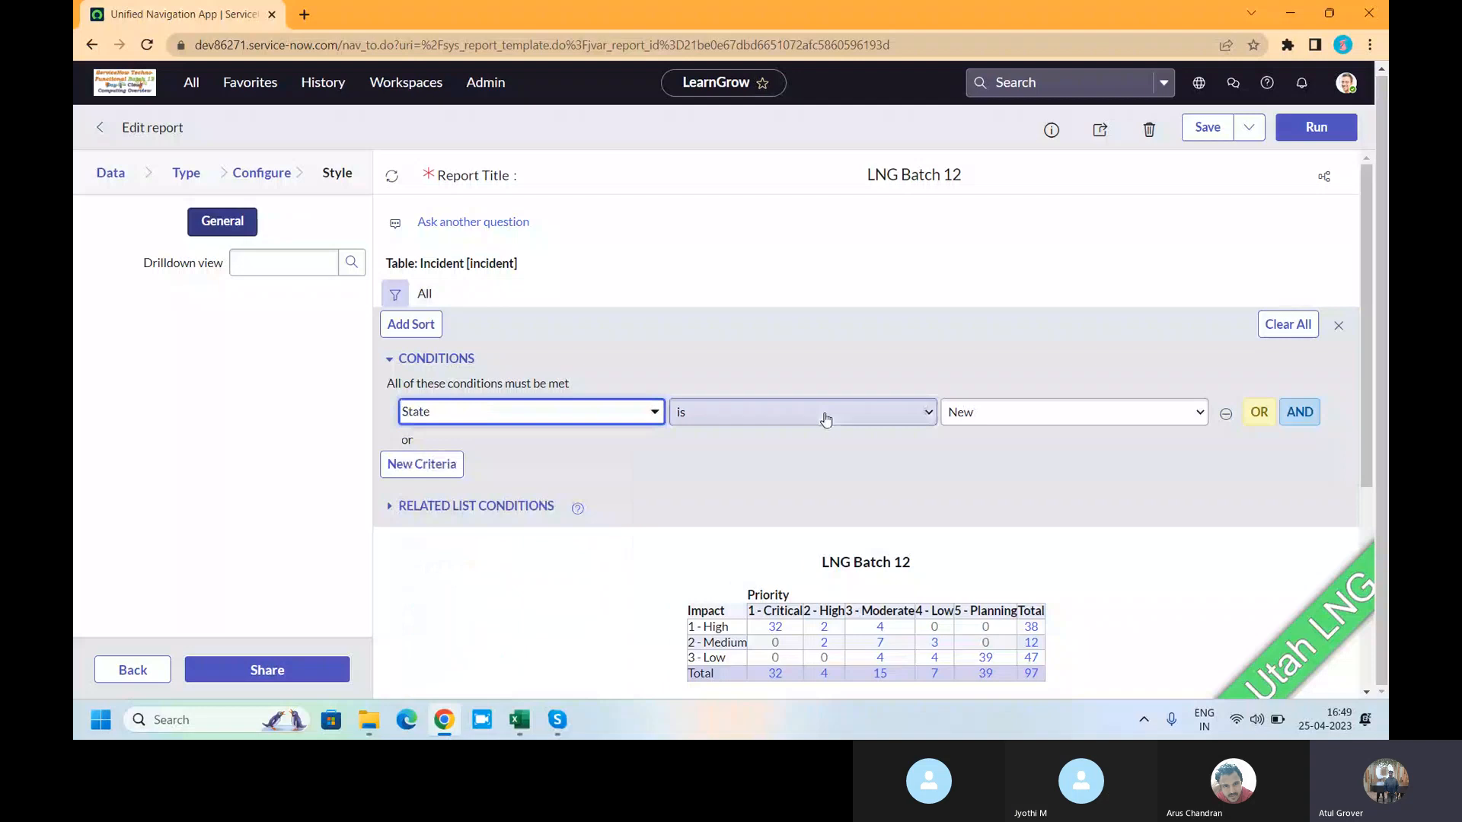
click(973, 413)
click(978, 449)
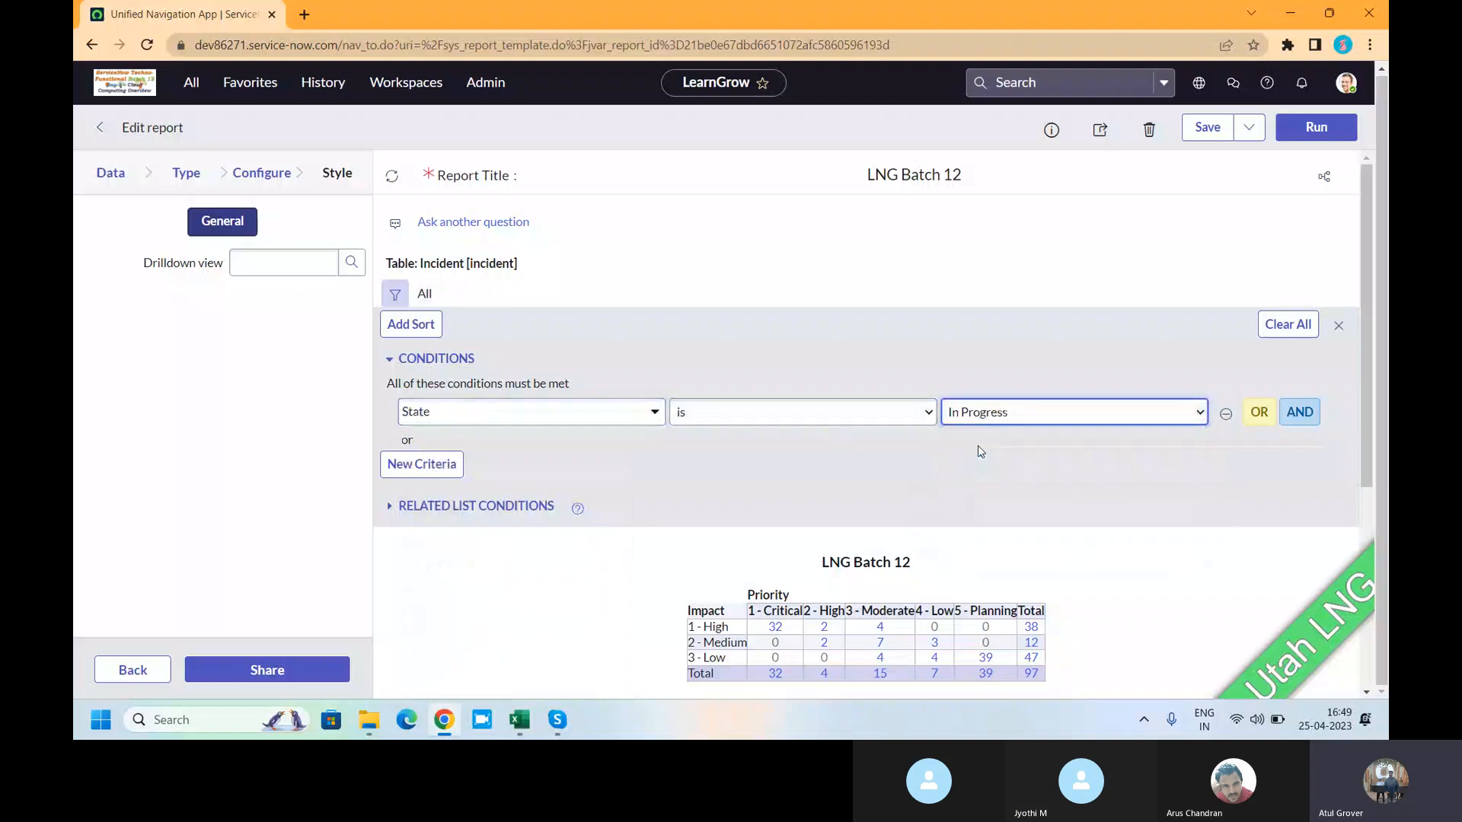
- Rerun the report, now 22 incidents, and expand the Related List Conditions section
click(1315, 128)
scroll(813, 373, down, 3)
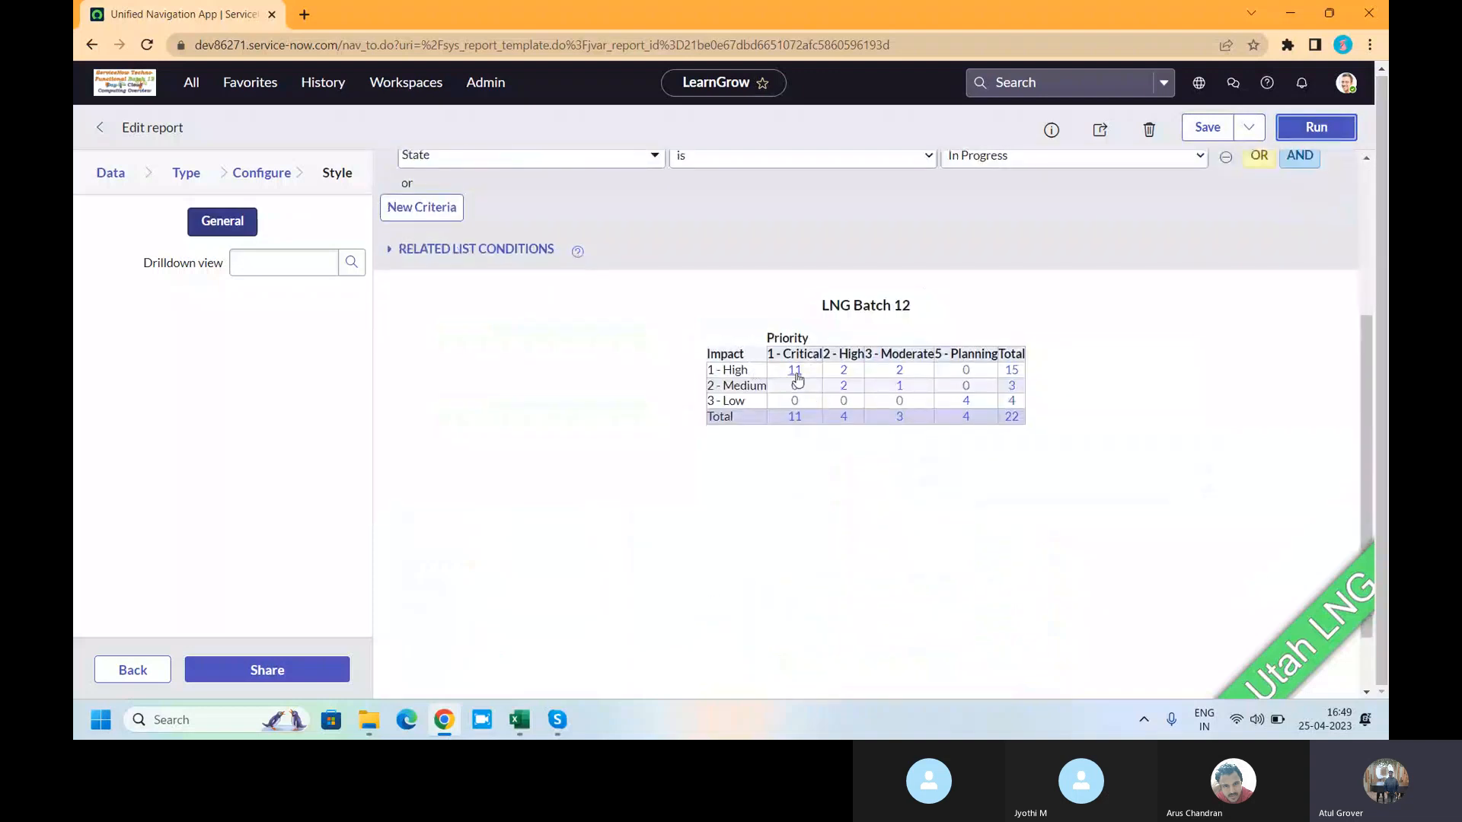
scroll(643, 290, up, 2)
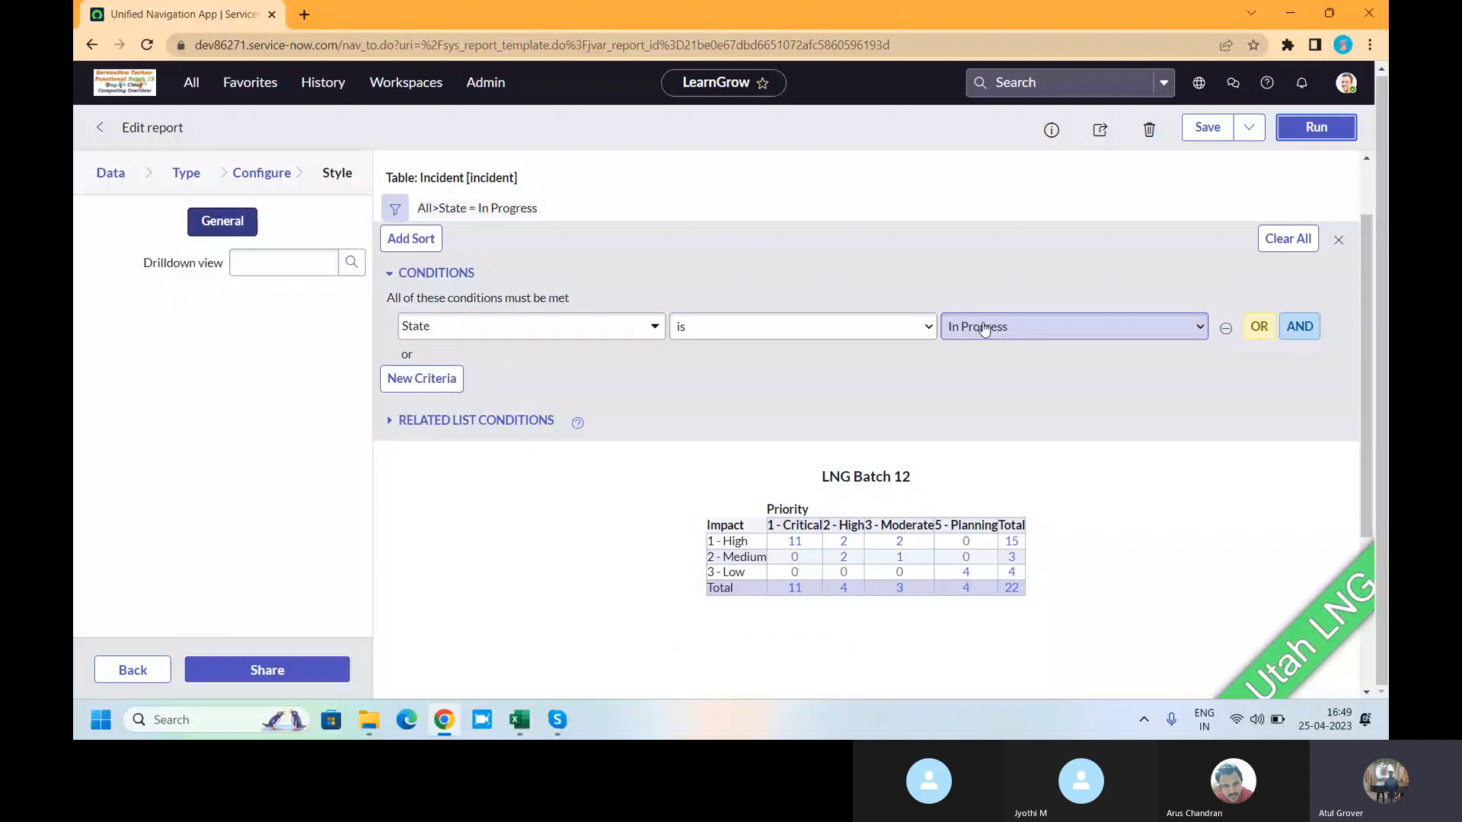
click(389, 428)
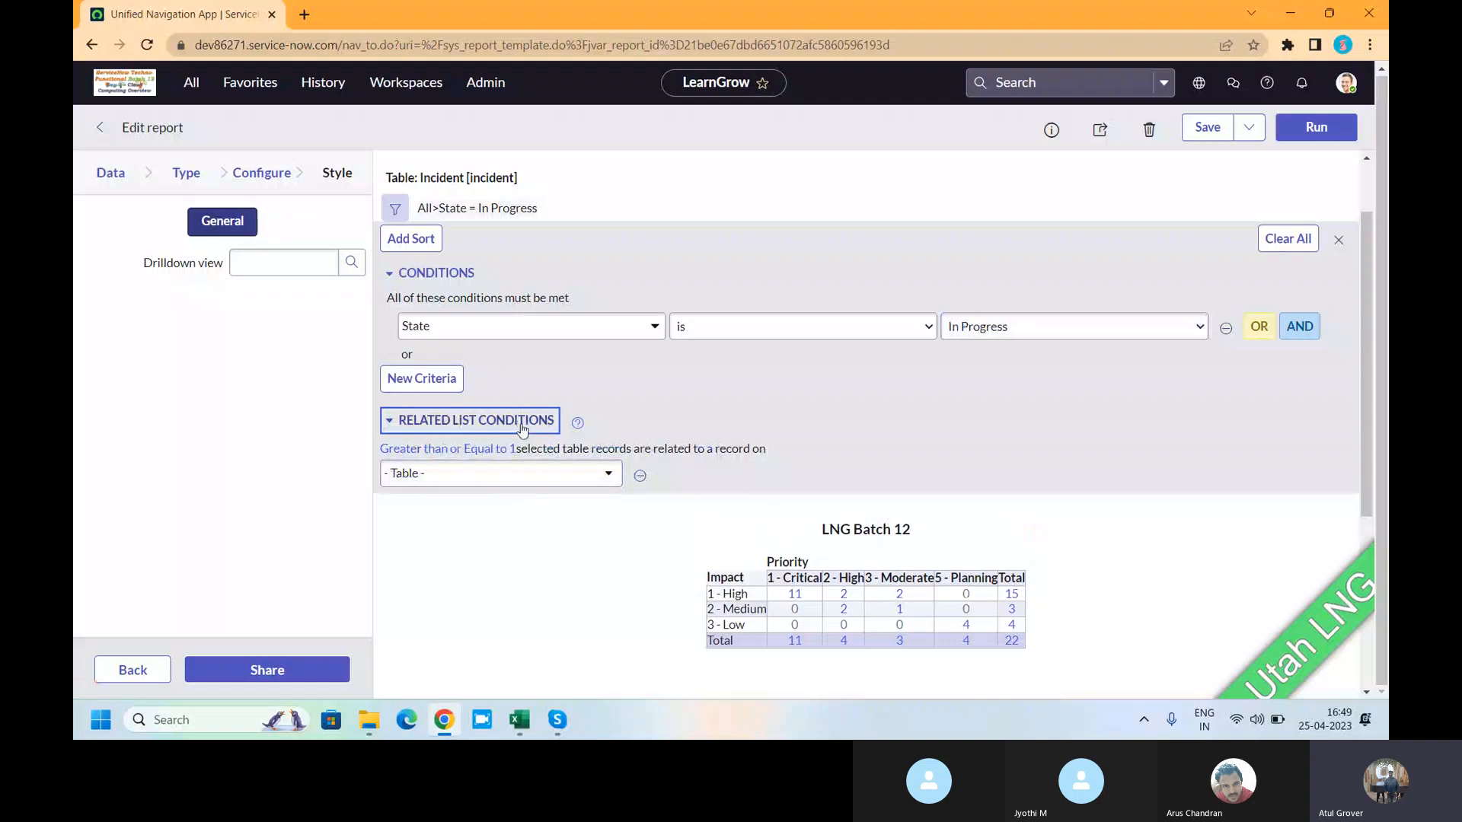
- Add a related list condition on the Task SLA->Task table
click(529, 480)
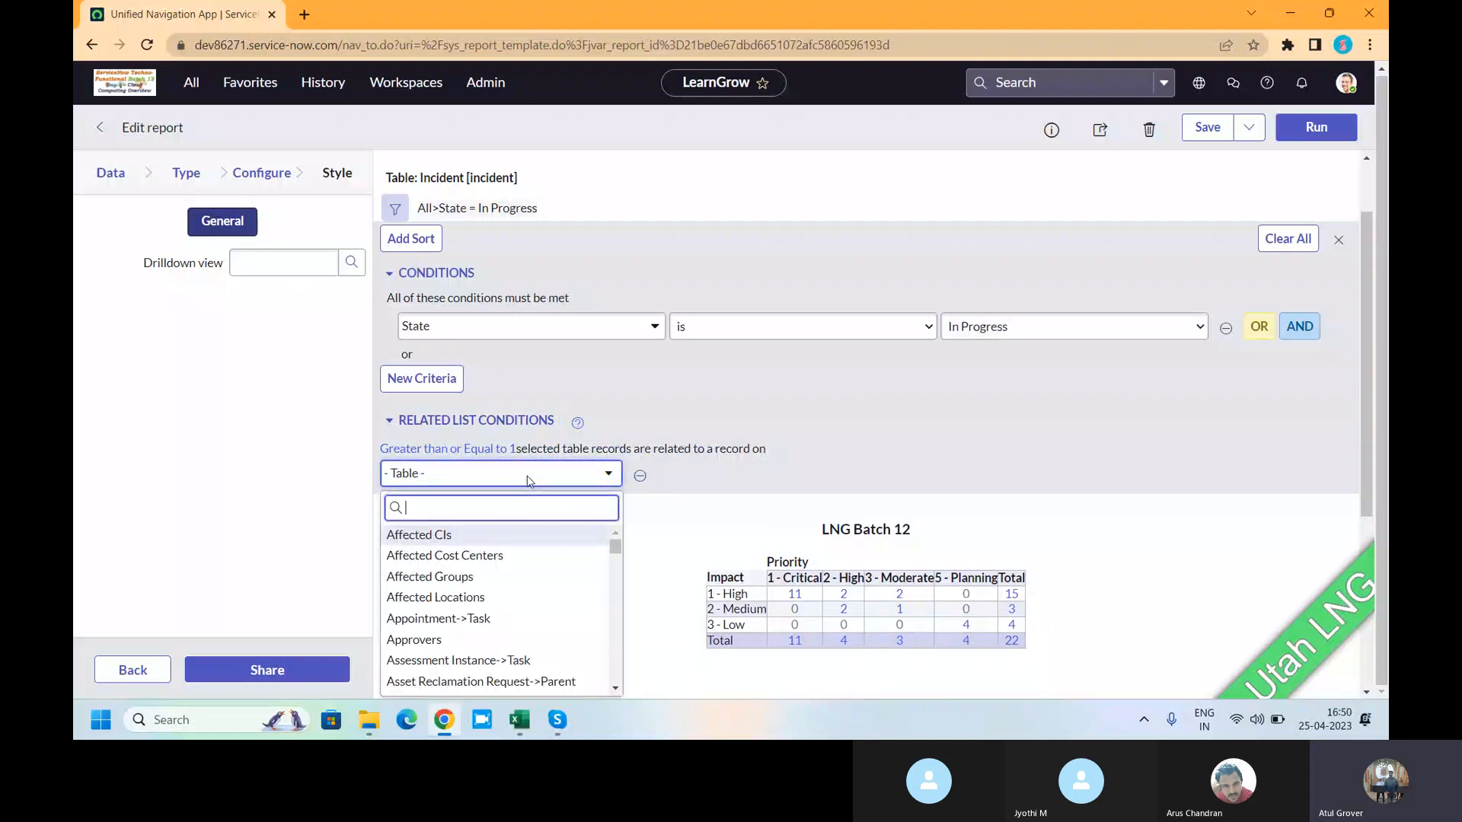
text(tas)
text(sa)
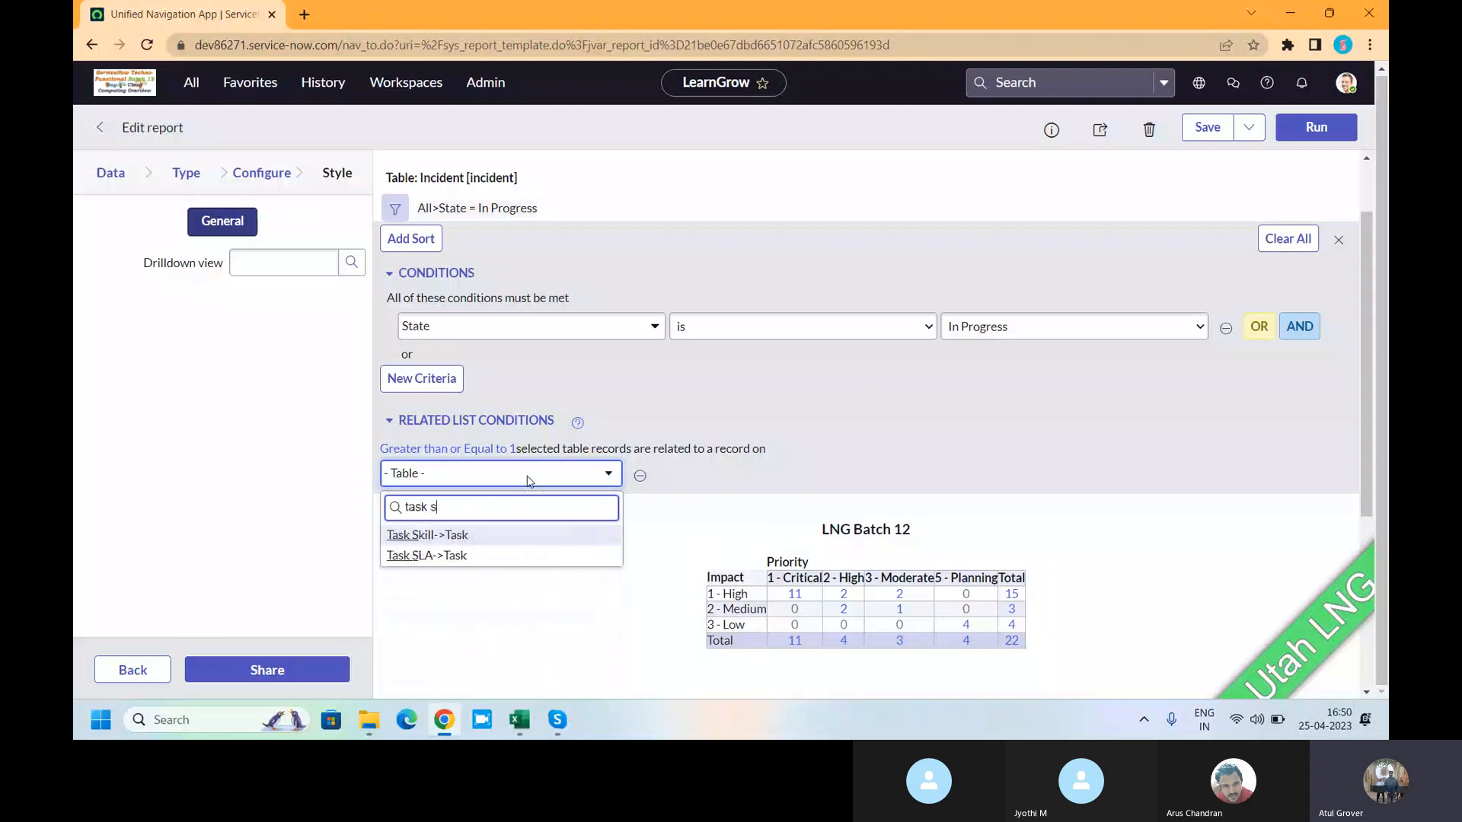
key(BackSpace)
key(BackSpace)
key(BackSpace)
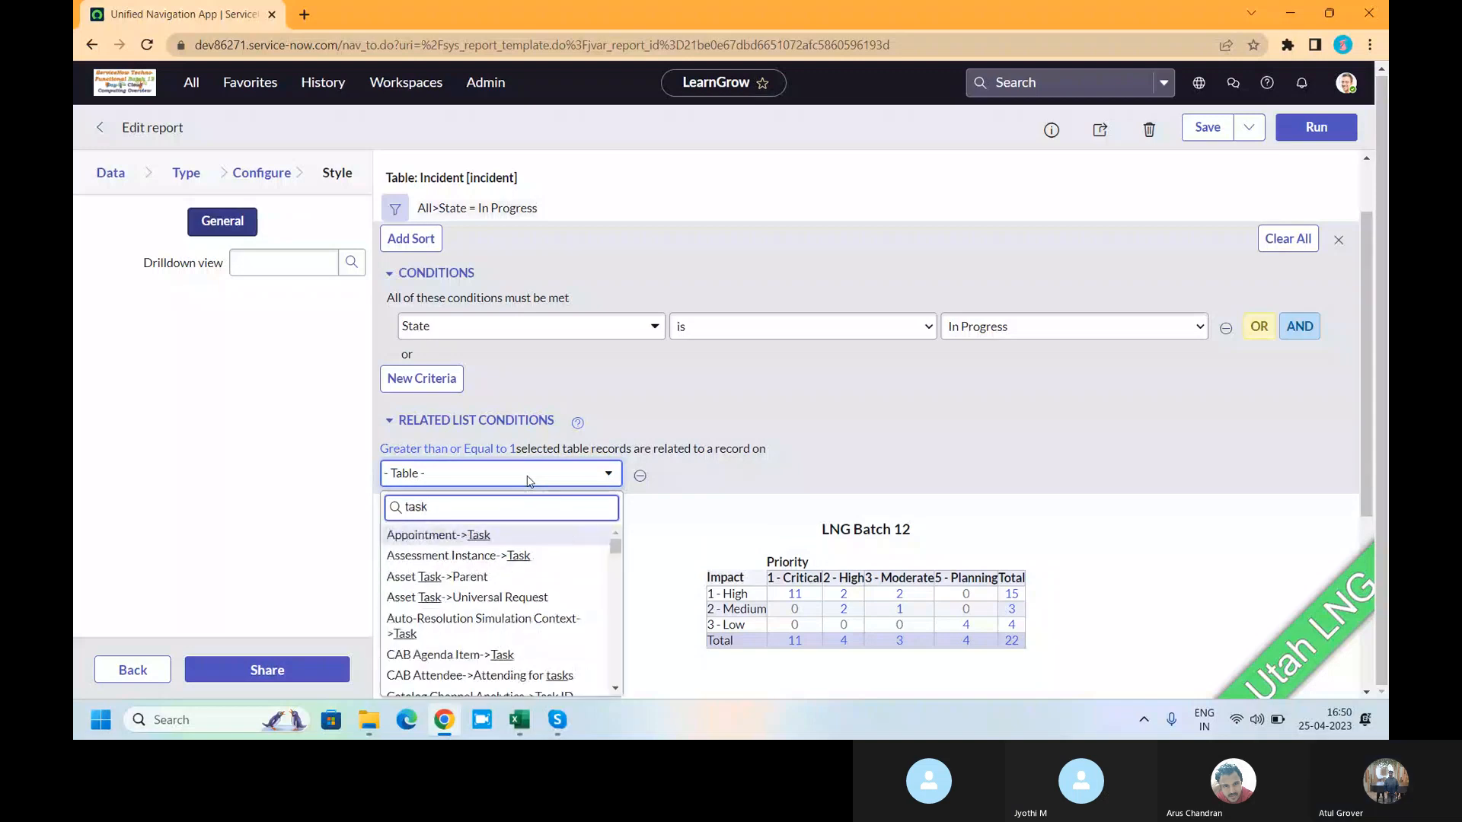
text(_s)
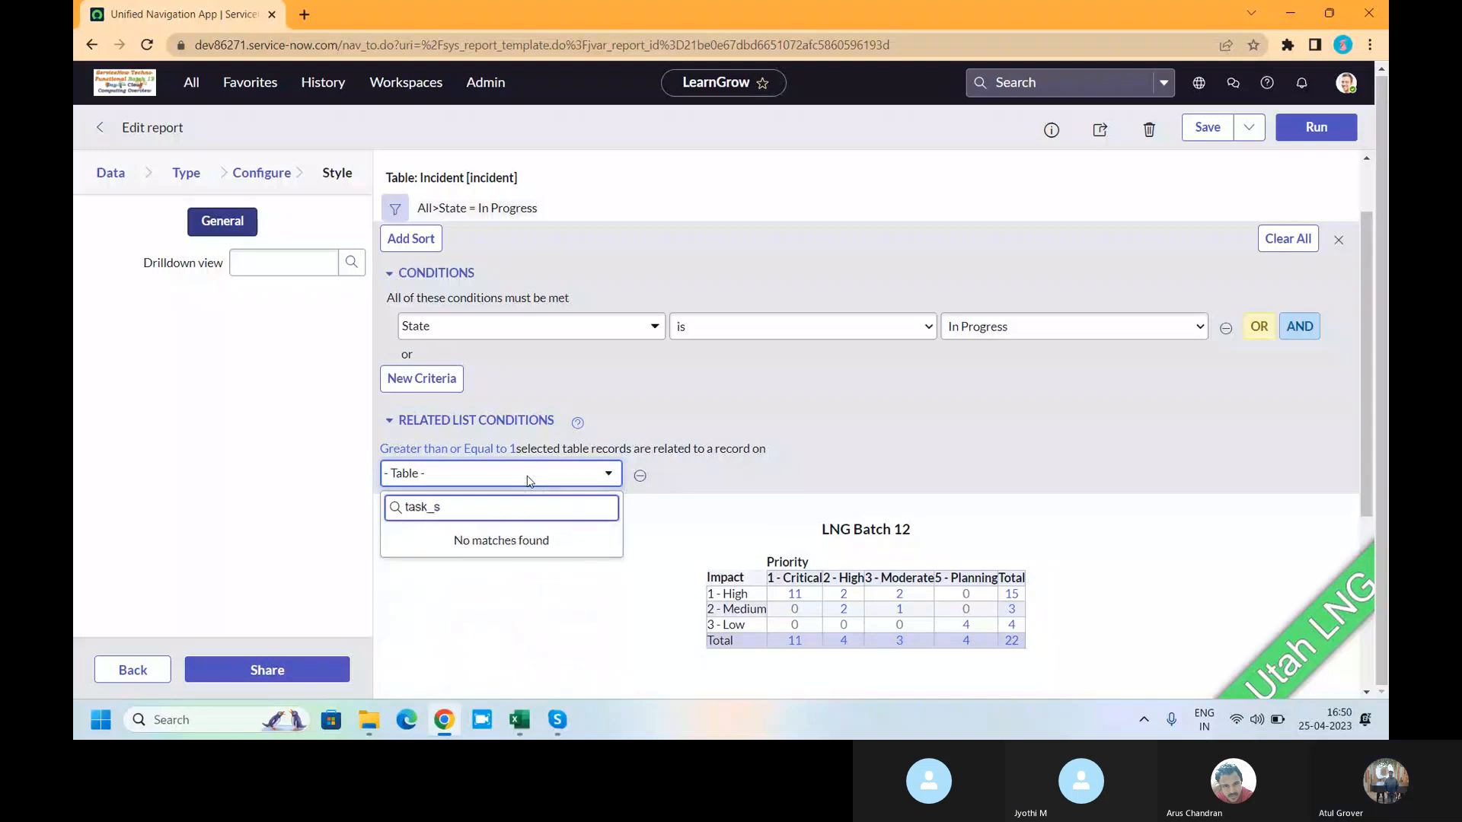
key(BackSpace)
key(BackSpace)
text(S)
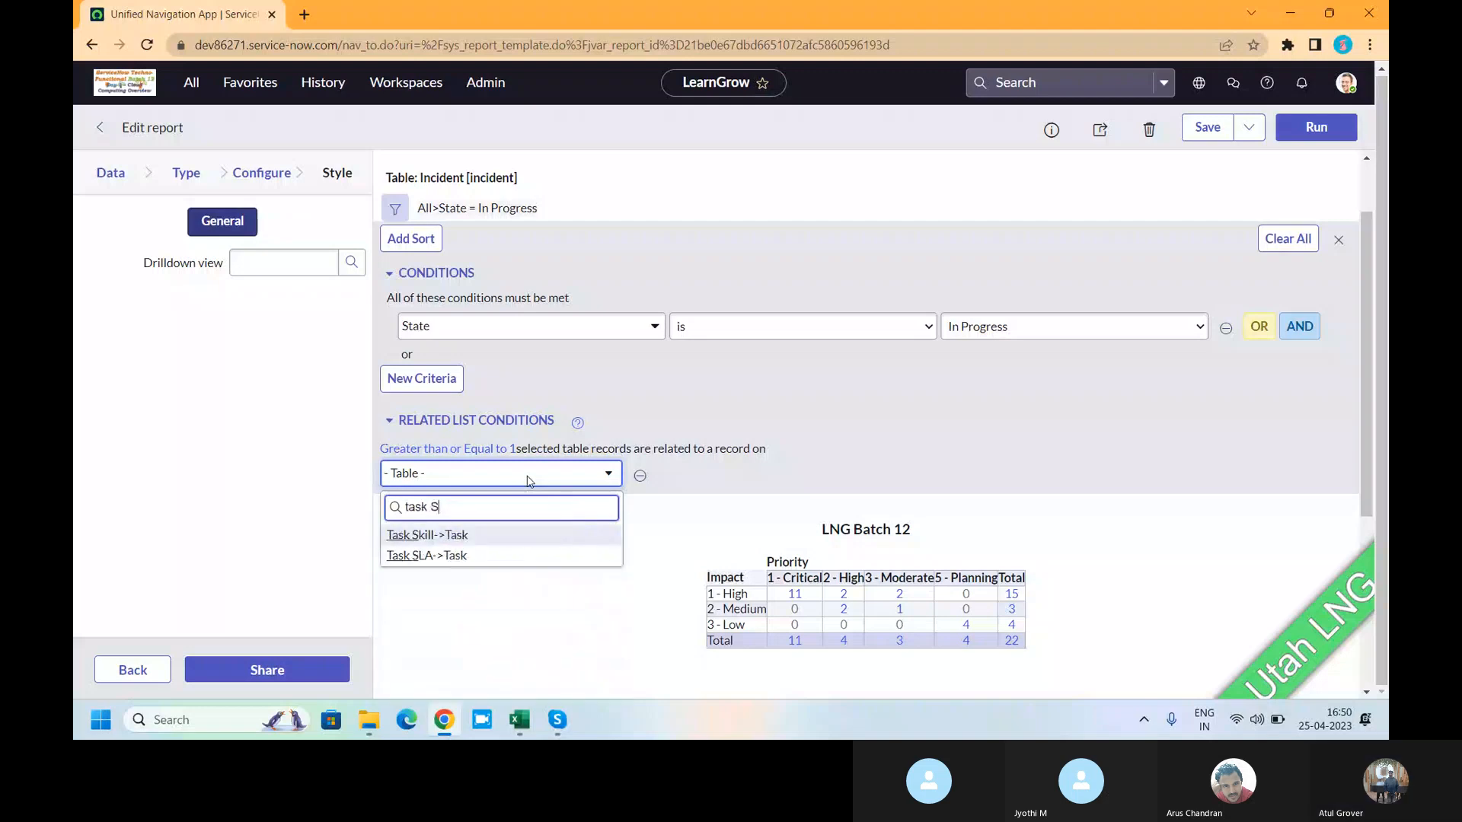
click(444, 555)
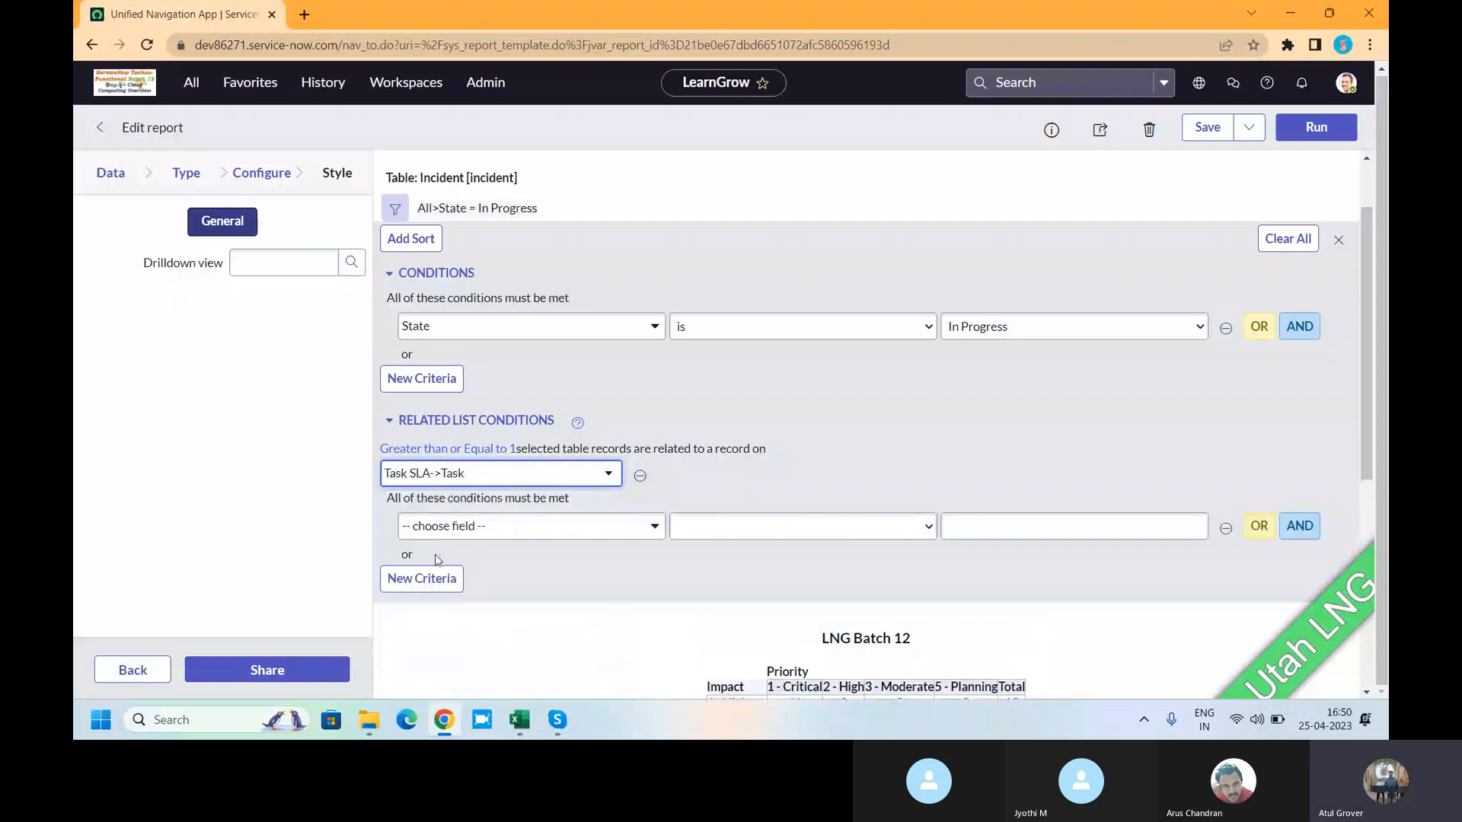
- Set the related condition to Has breached is true and rerun, leaving 12 incidents
click(575, 538)
scroll(508, 609, down, 3)
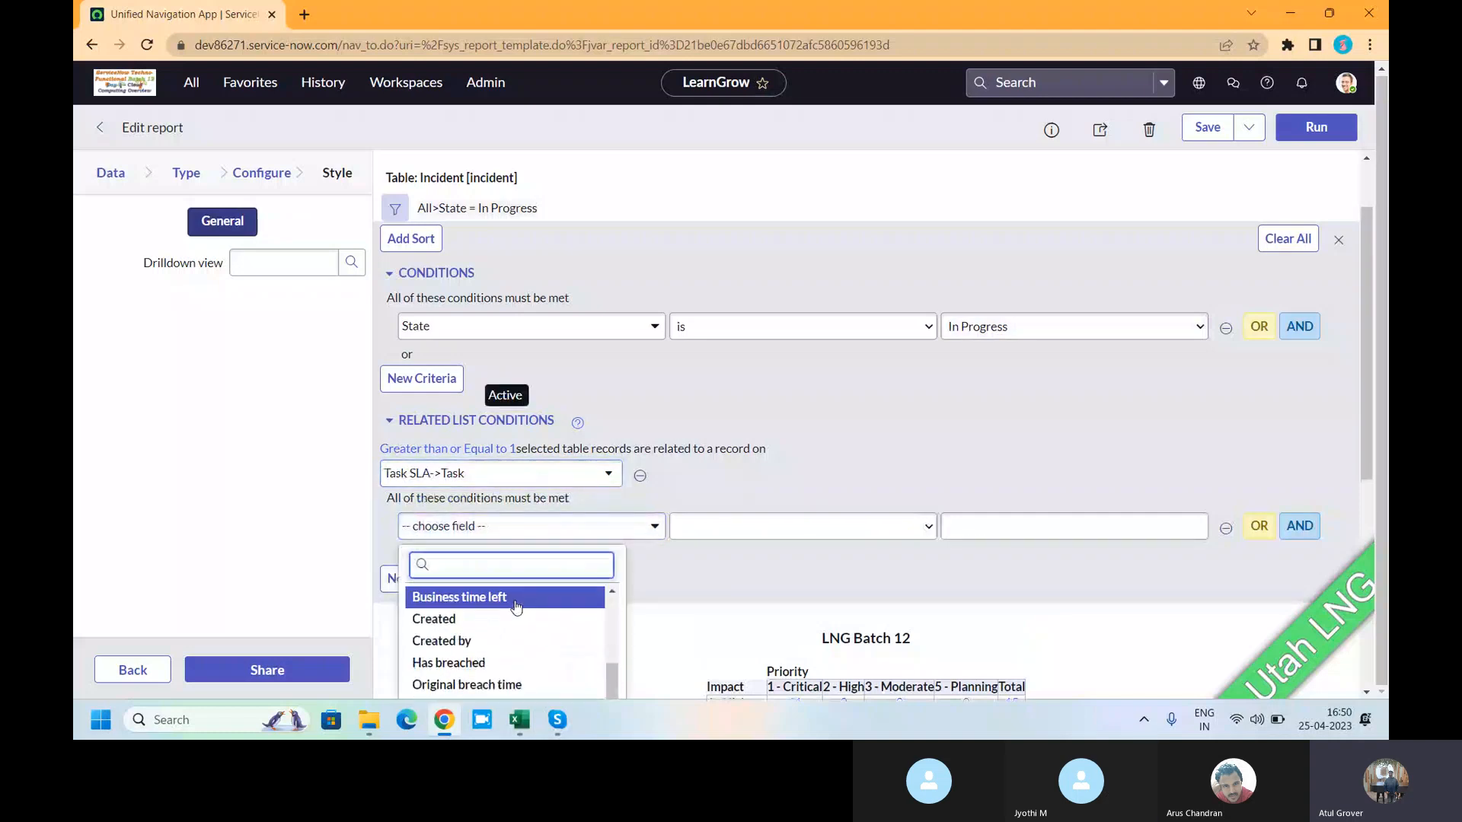
scroll(506, 618, up, 3)
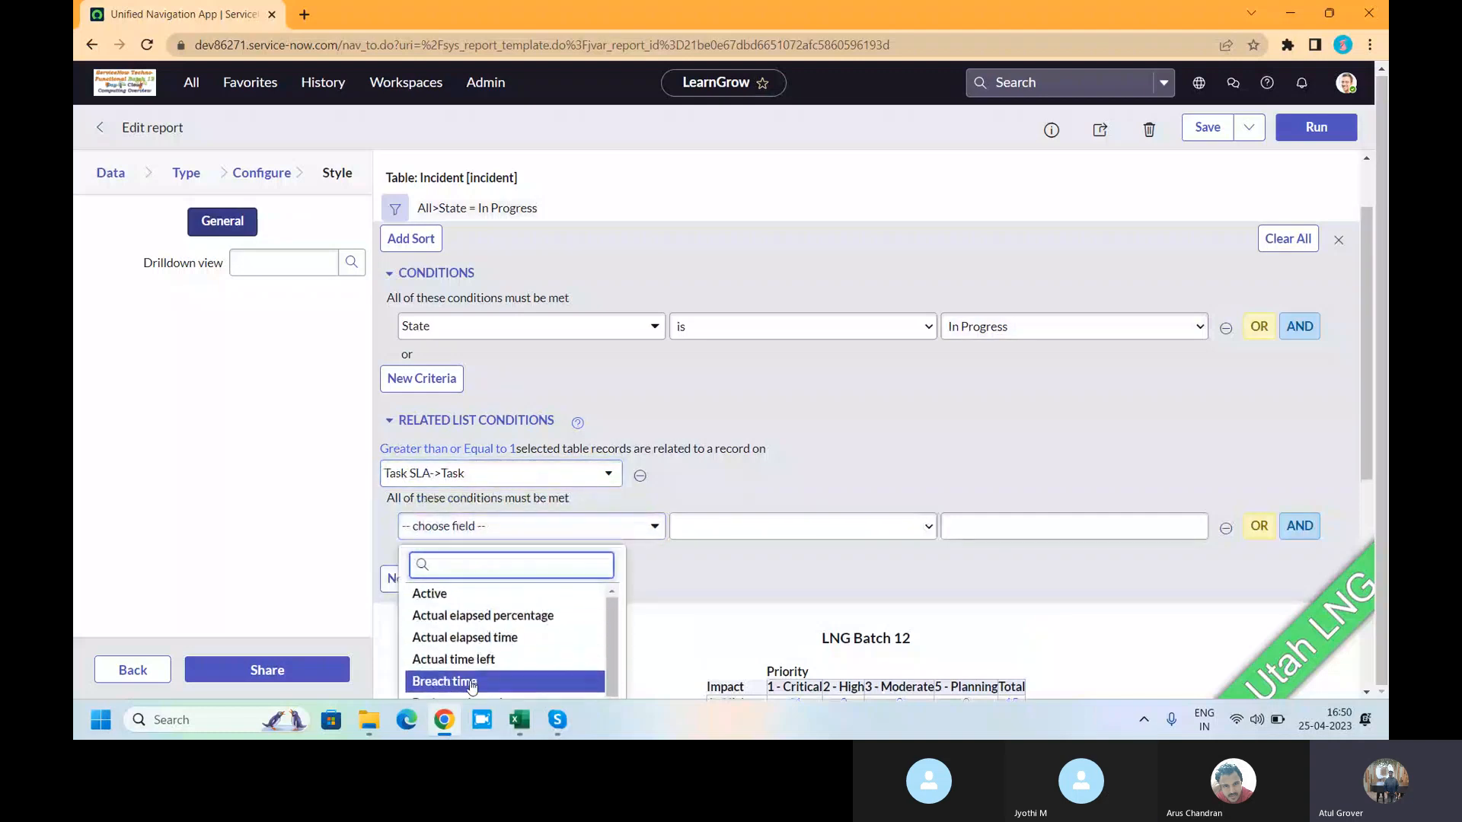
text(has)
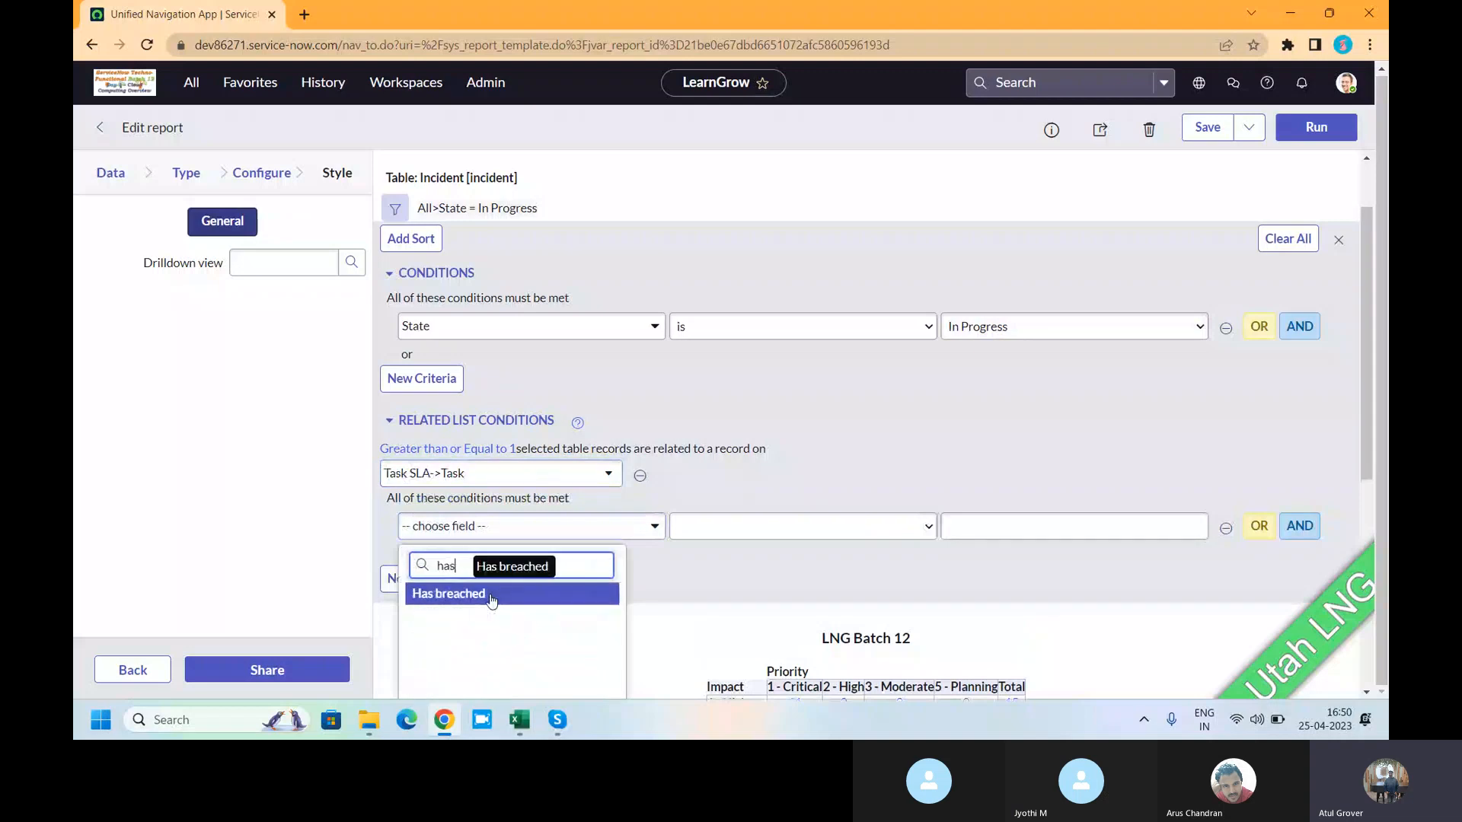
click(491, 598)
click(1011, 533)
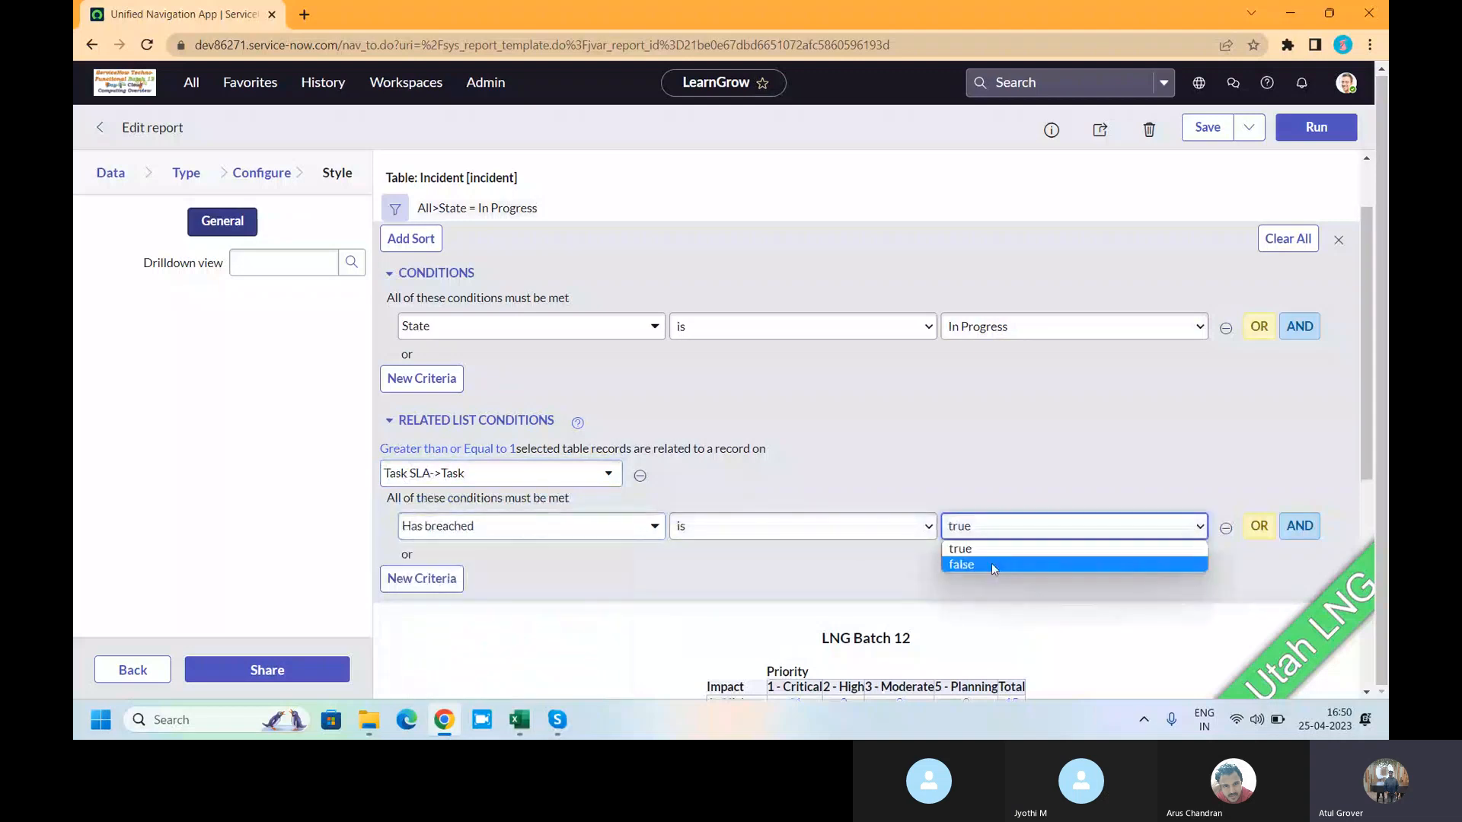
click(990, 558)
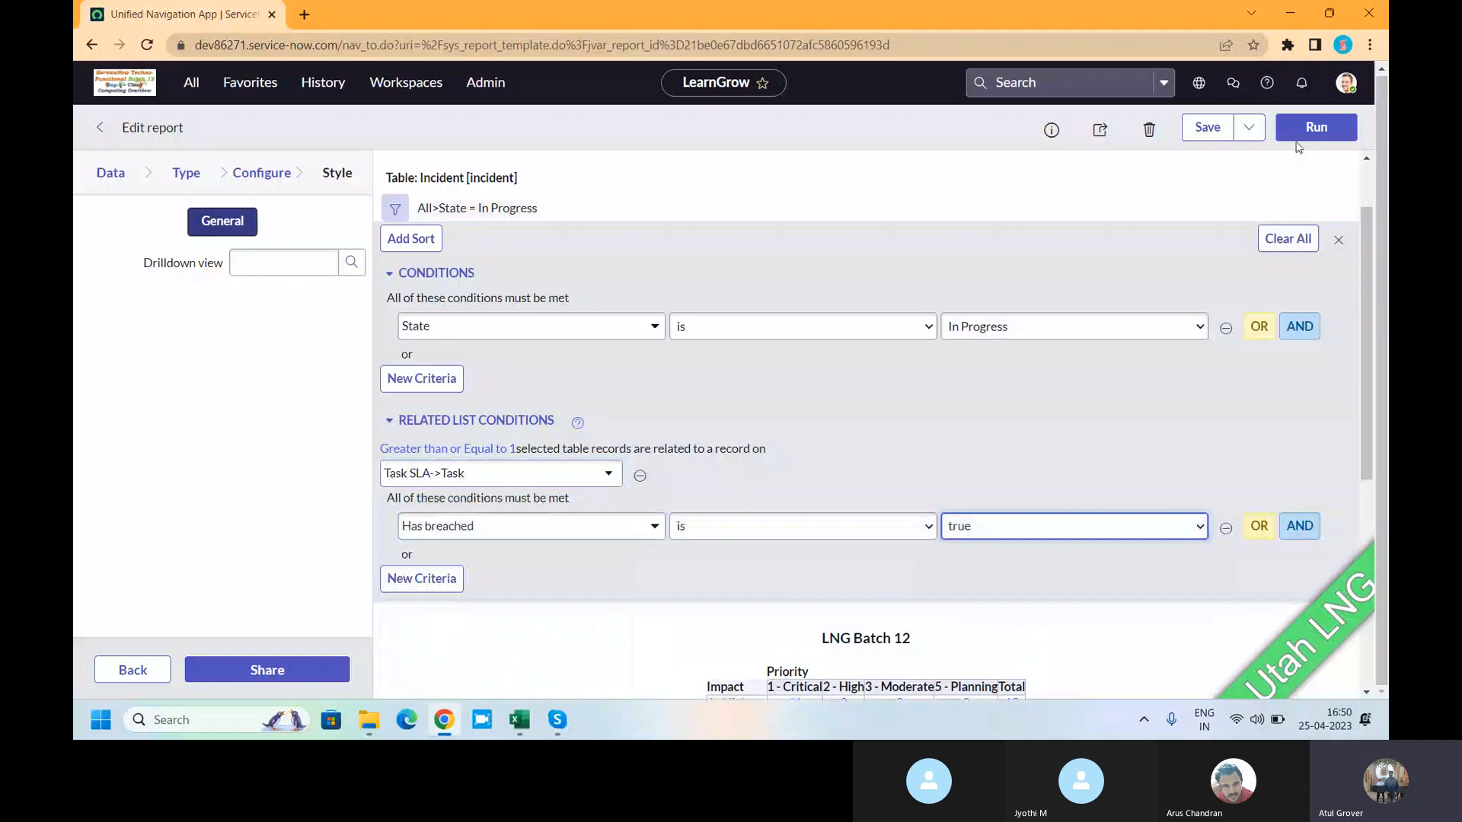
click(1316, 127)
scroll(853, 457, down, 5)
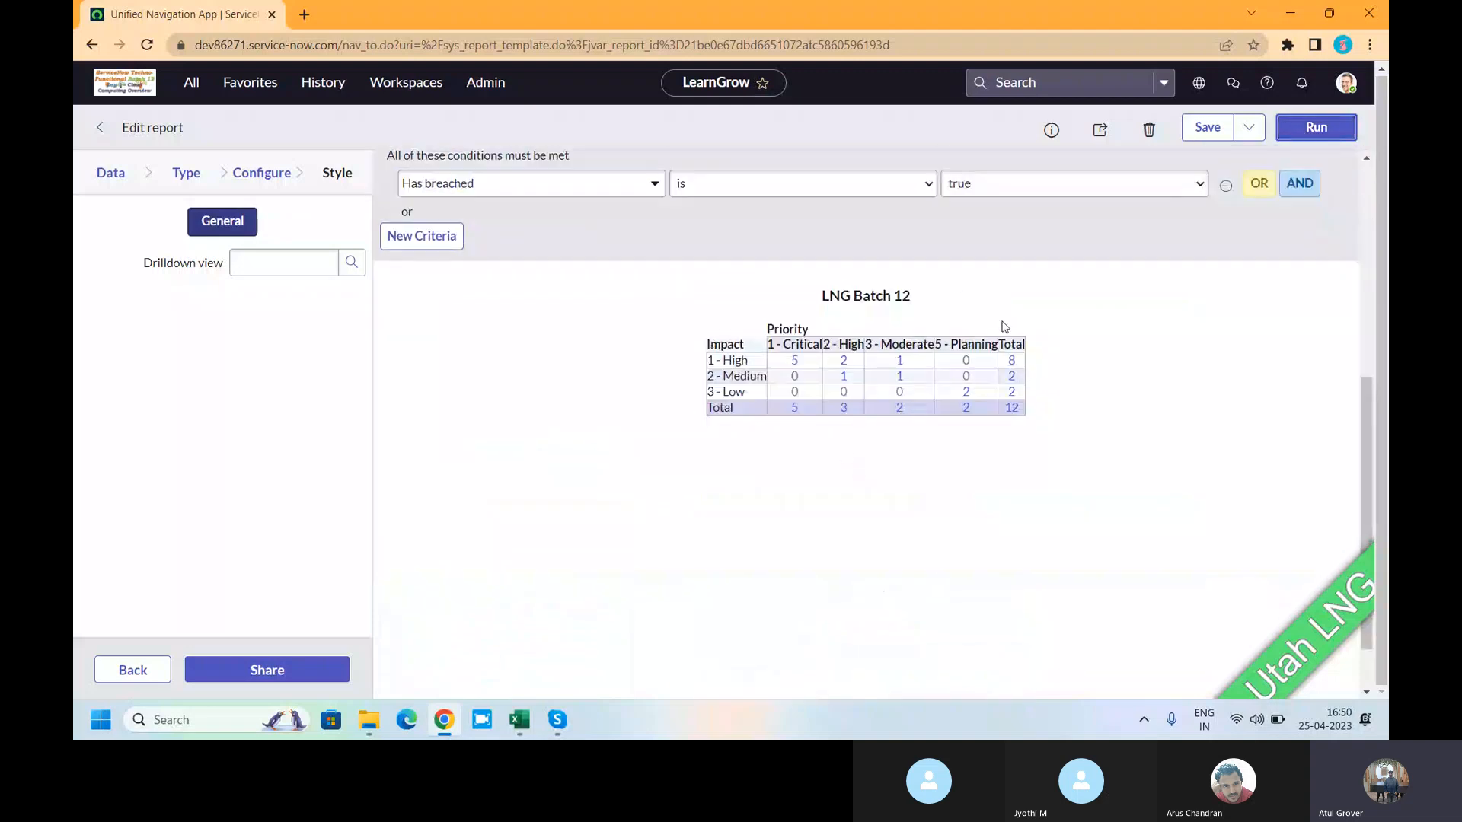
scroll(1004, 326, up, 3)
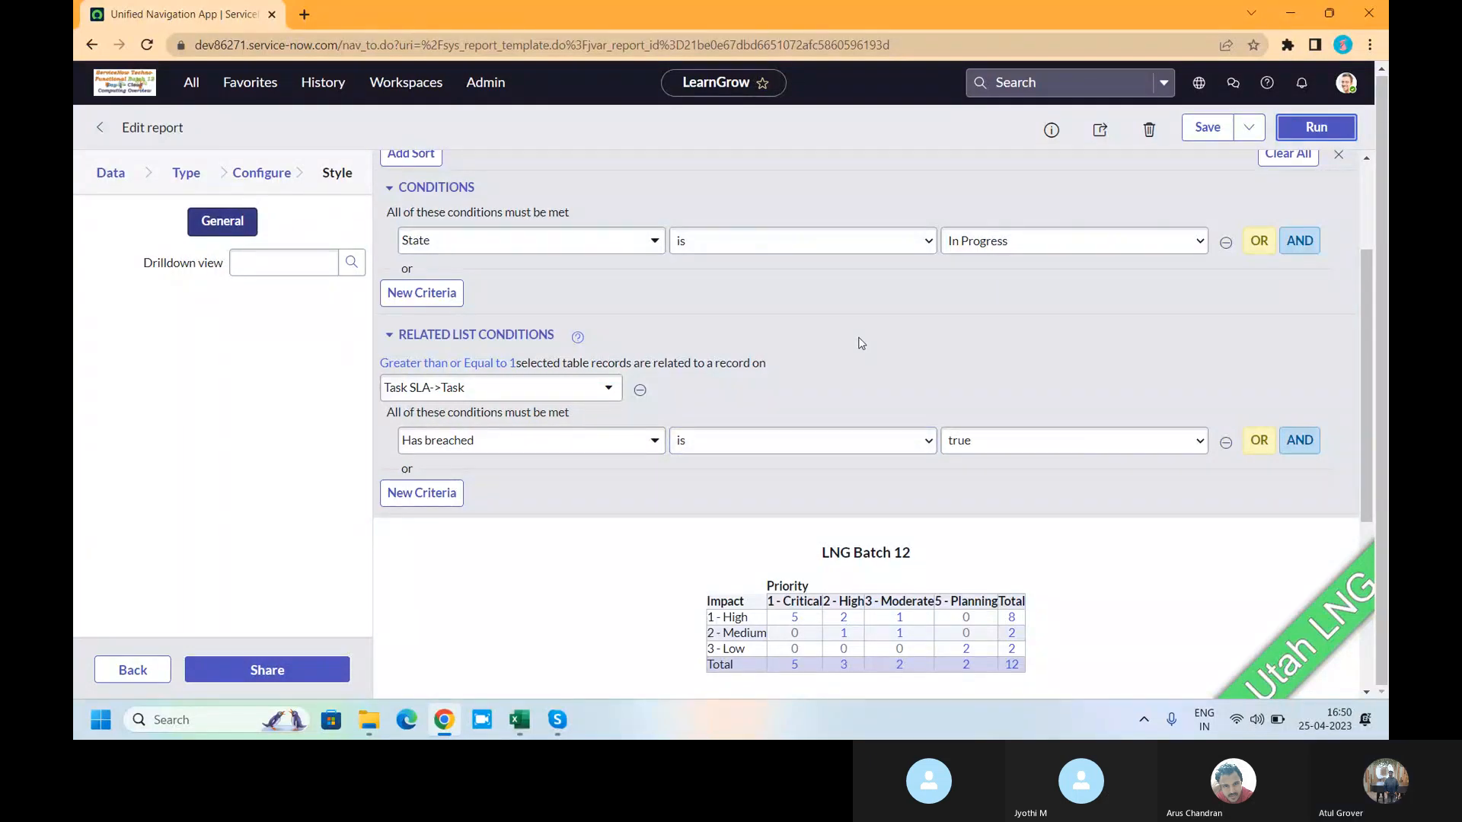
scroll(787, 327, up, 3)
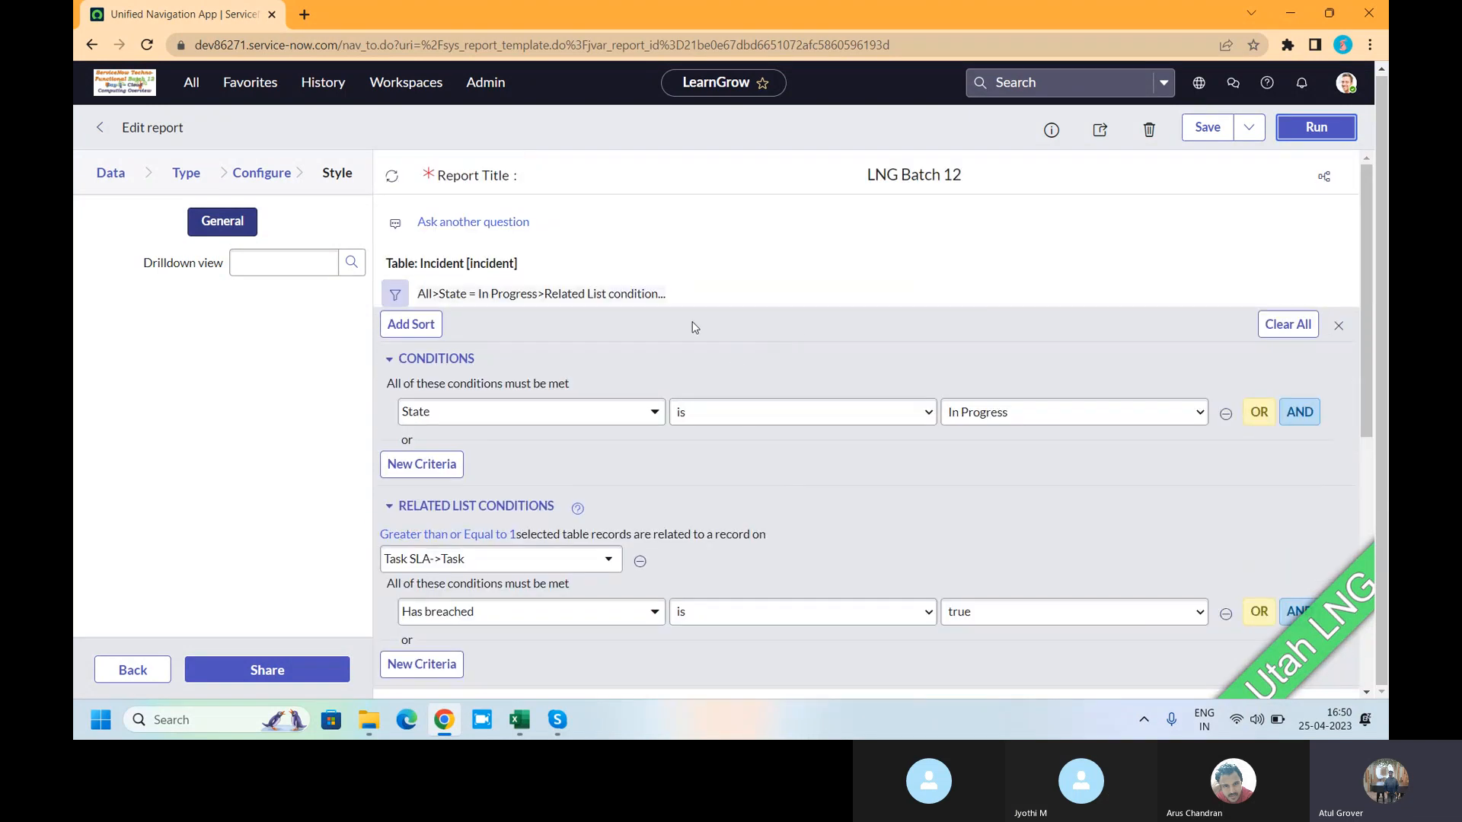
scroll(694, 315, down, 2)
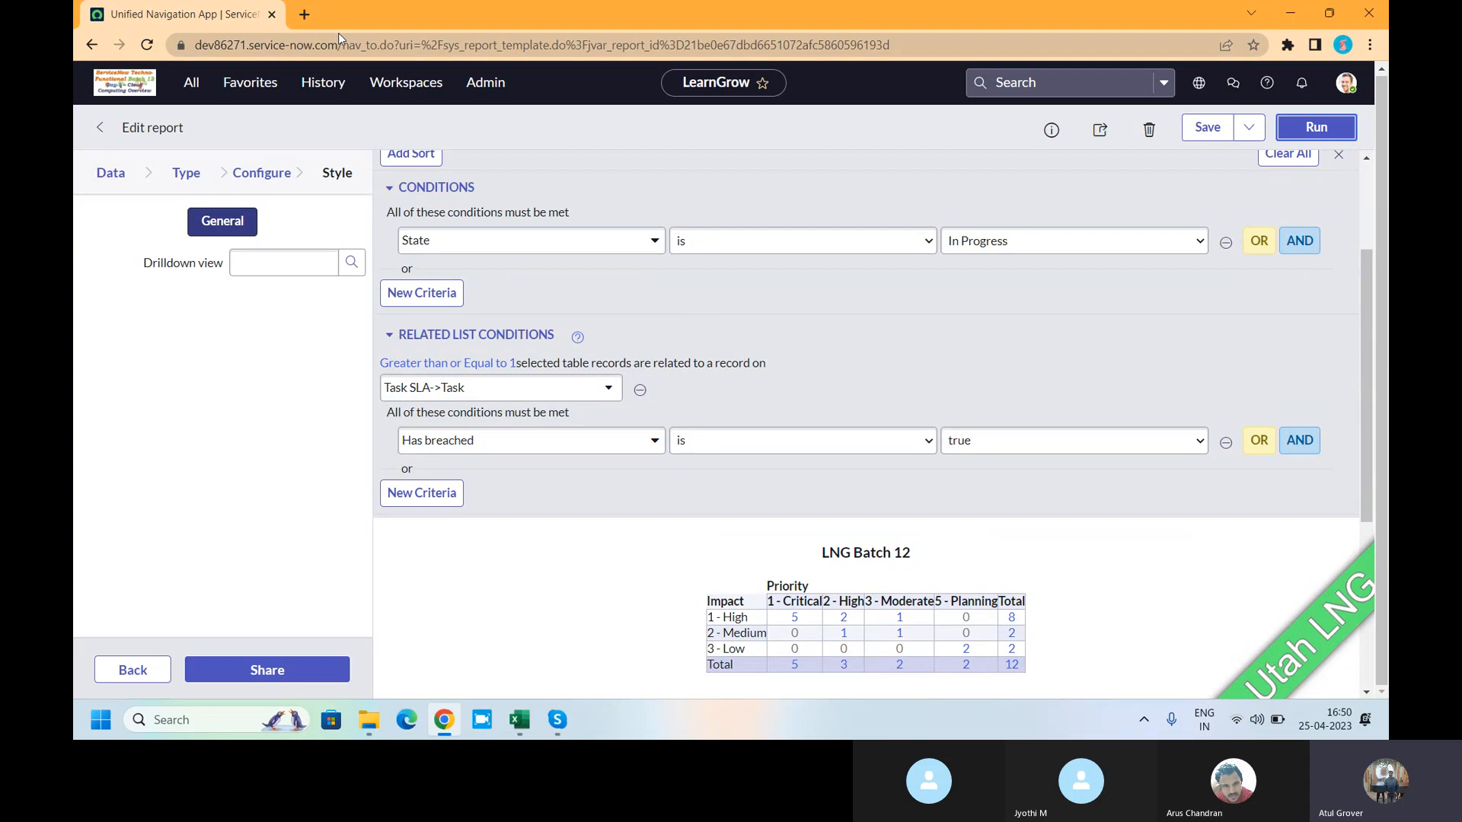
- Change LNG Batch 12 to a Funnel chart and rerun it, showing one true section of 12 (100%)
click(185, 174)
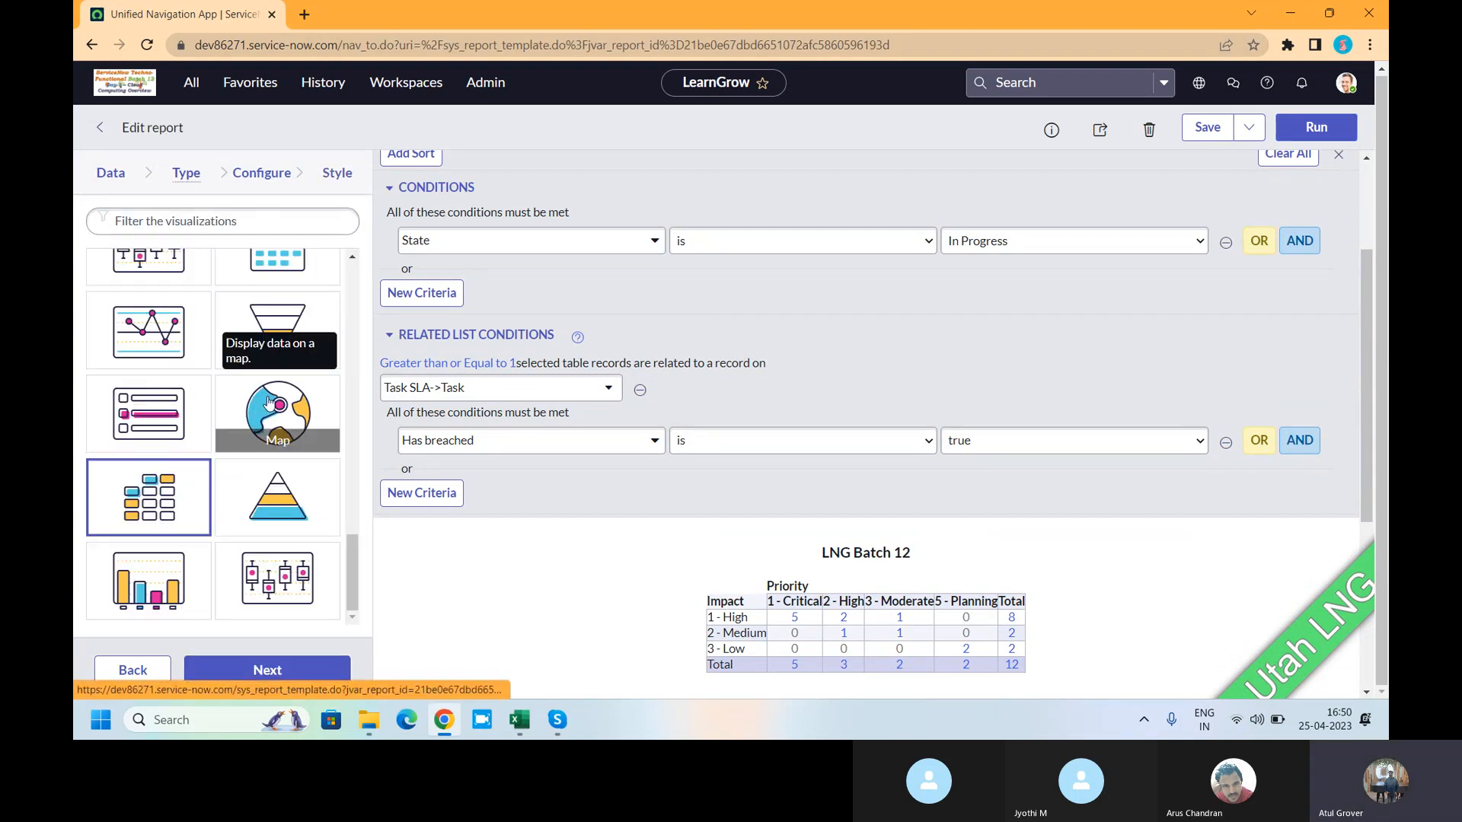
click(272, 321)
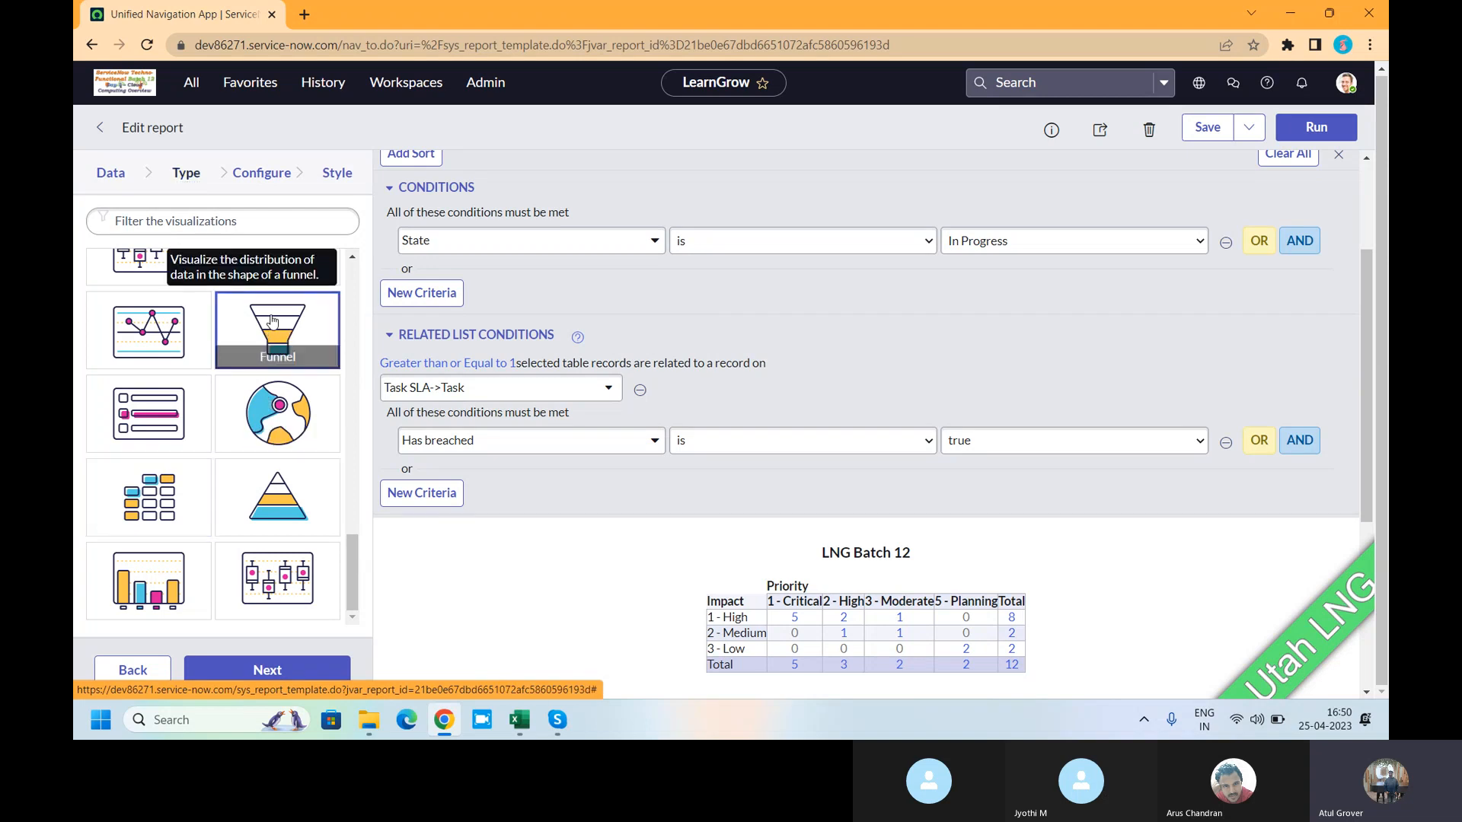
click(1316, 127)
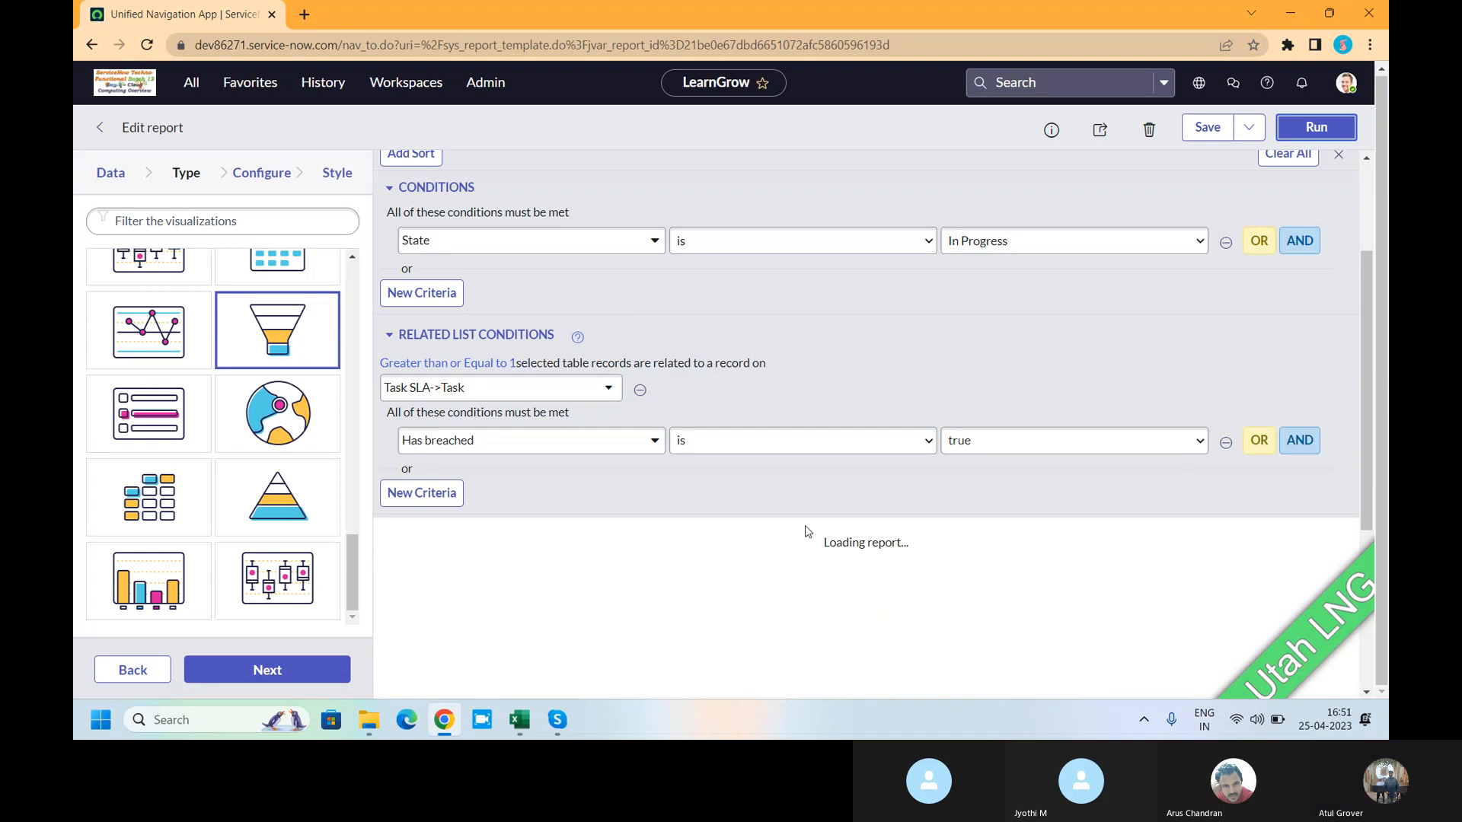
scroll(865, 663, down, 3)
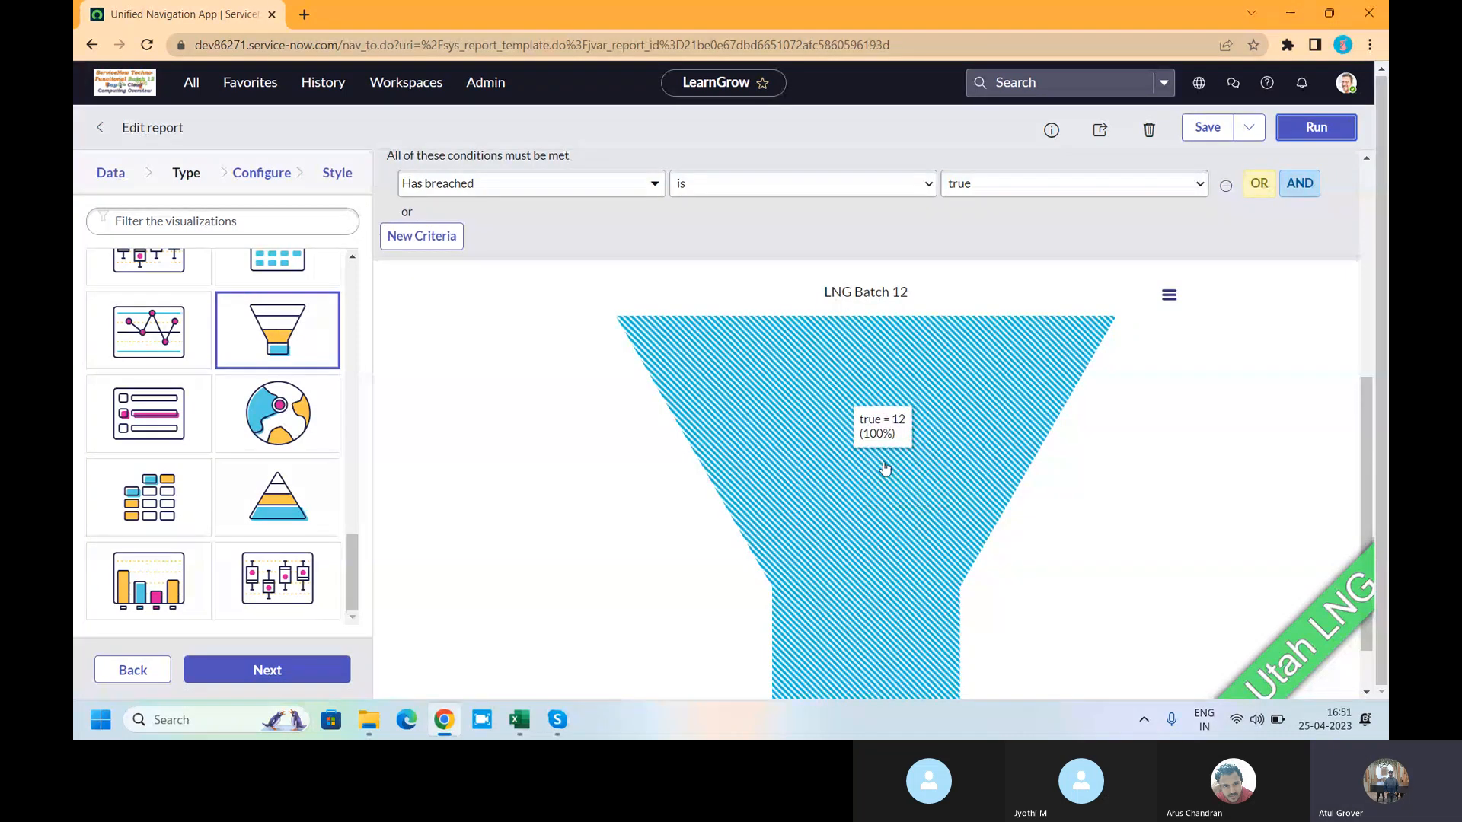
scroll(527, 453, down, 1)
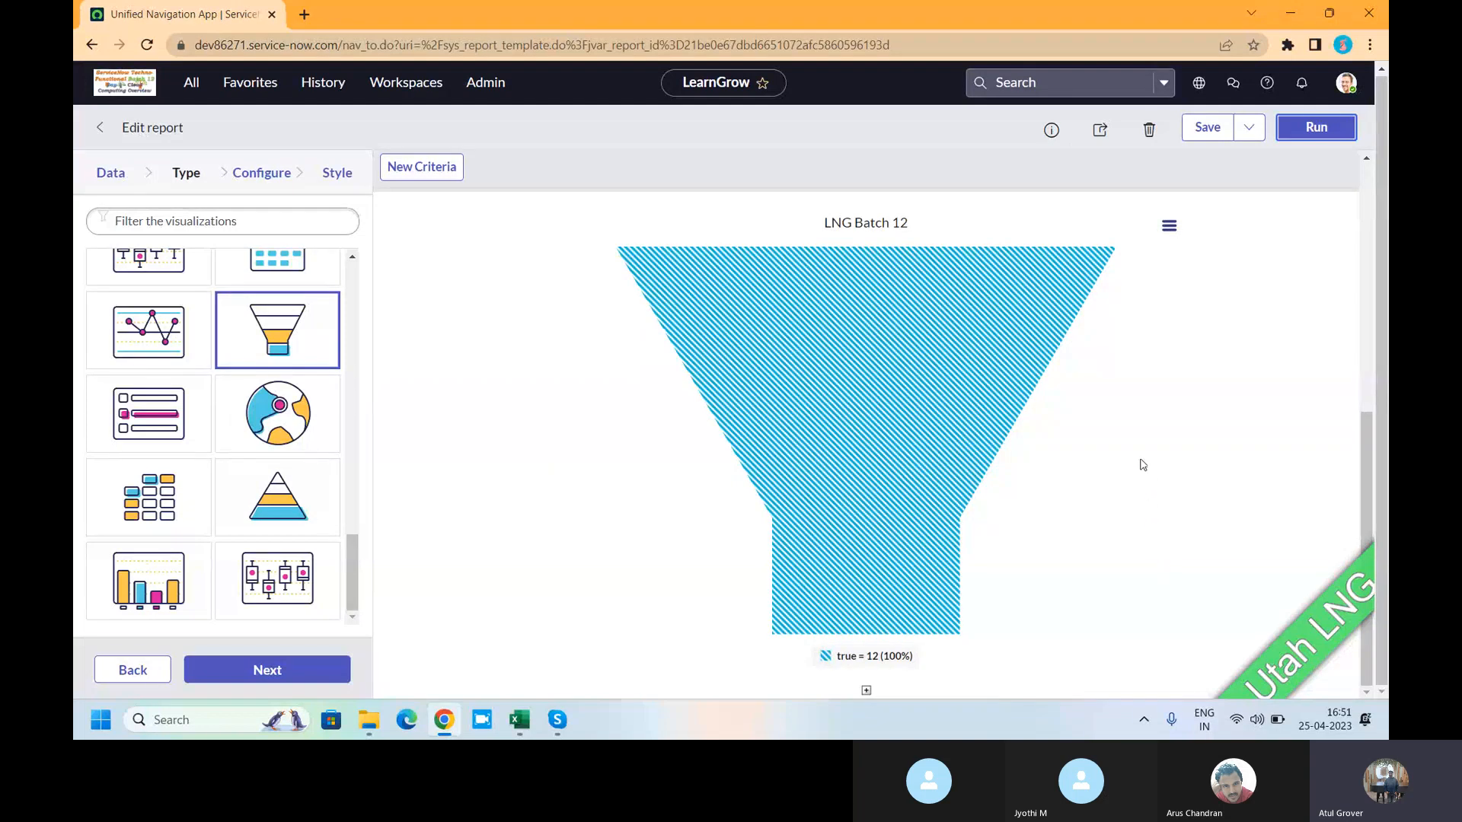
scroll(1141, 464, up, 6)
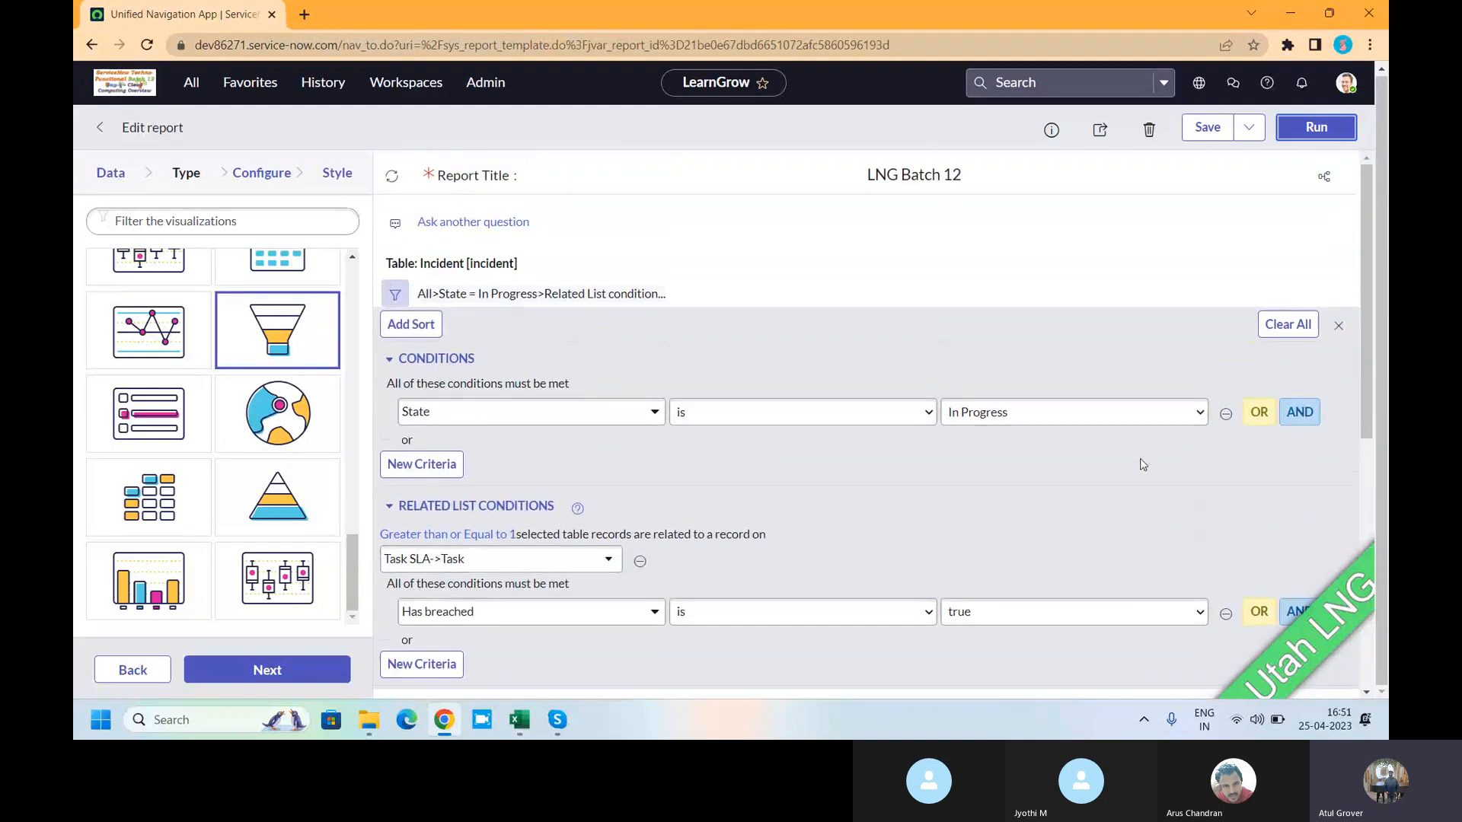
- Filter chart types with 'mu', choose Heatmap and rerun, showing one true-by-true cell of 12
click(232, 223)
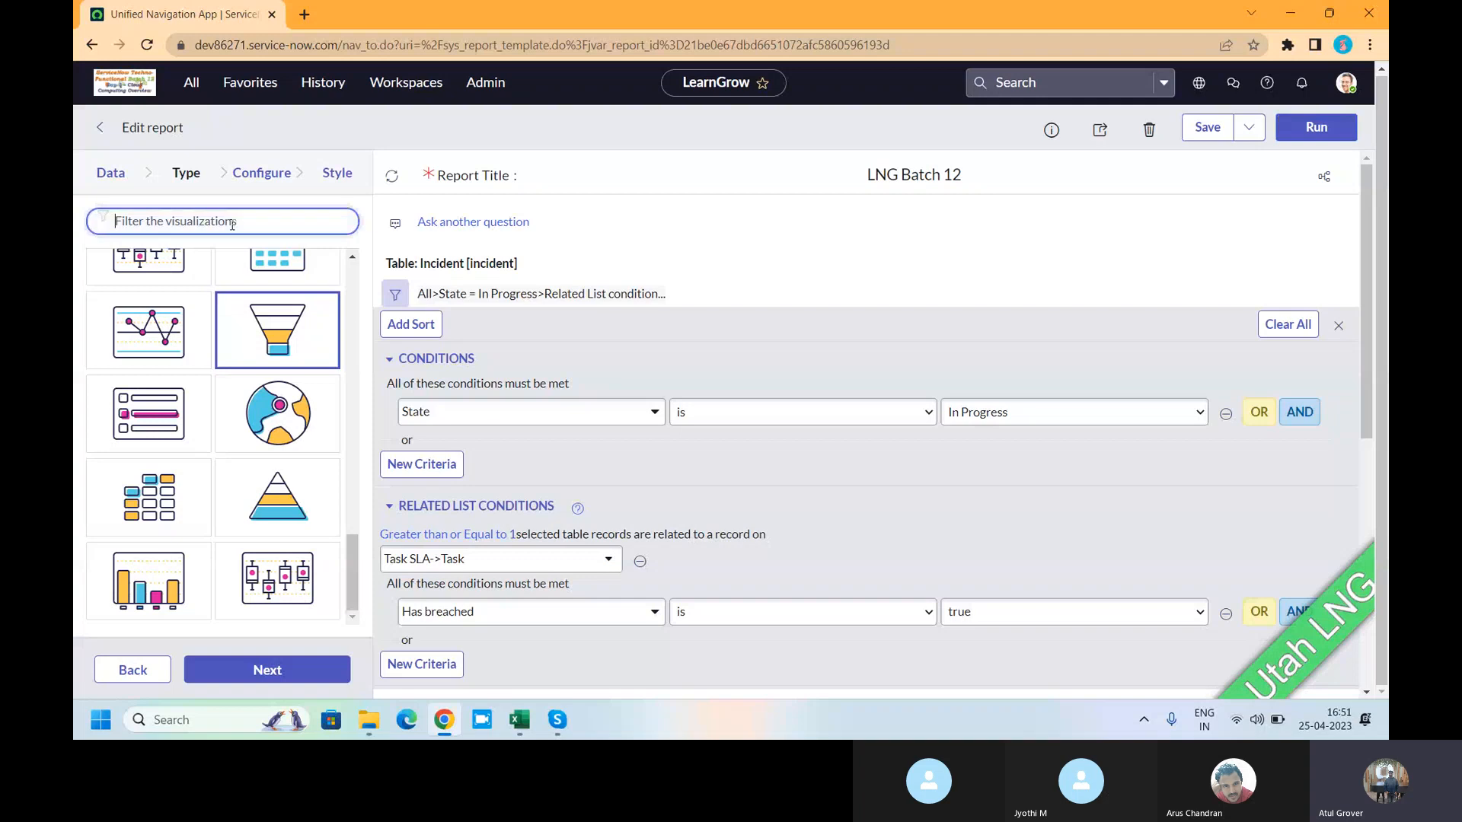
text(mu)
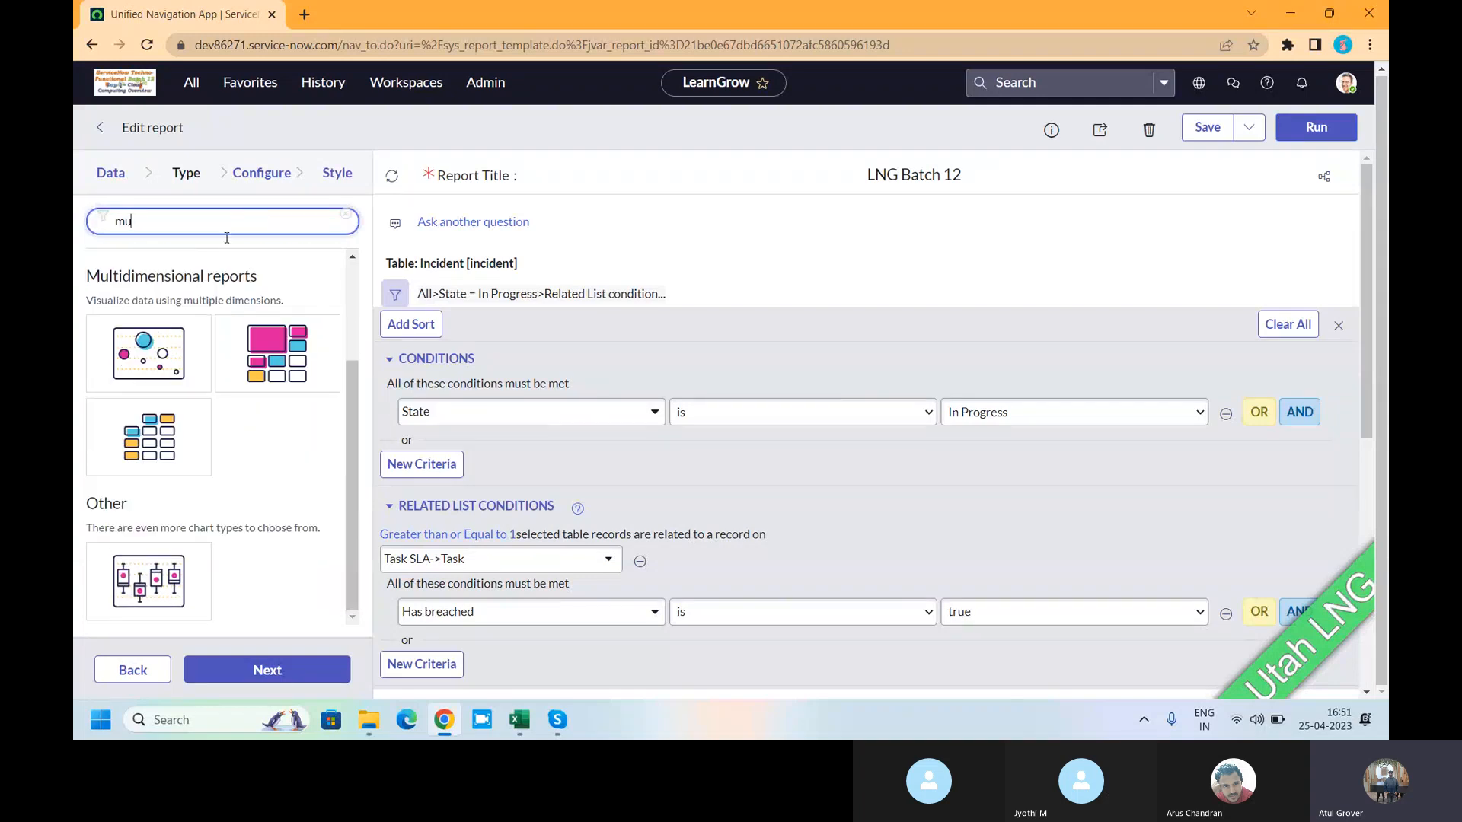
click(288, 355)
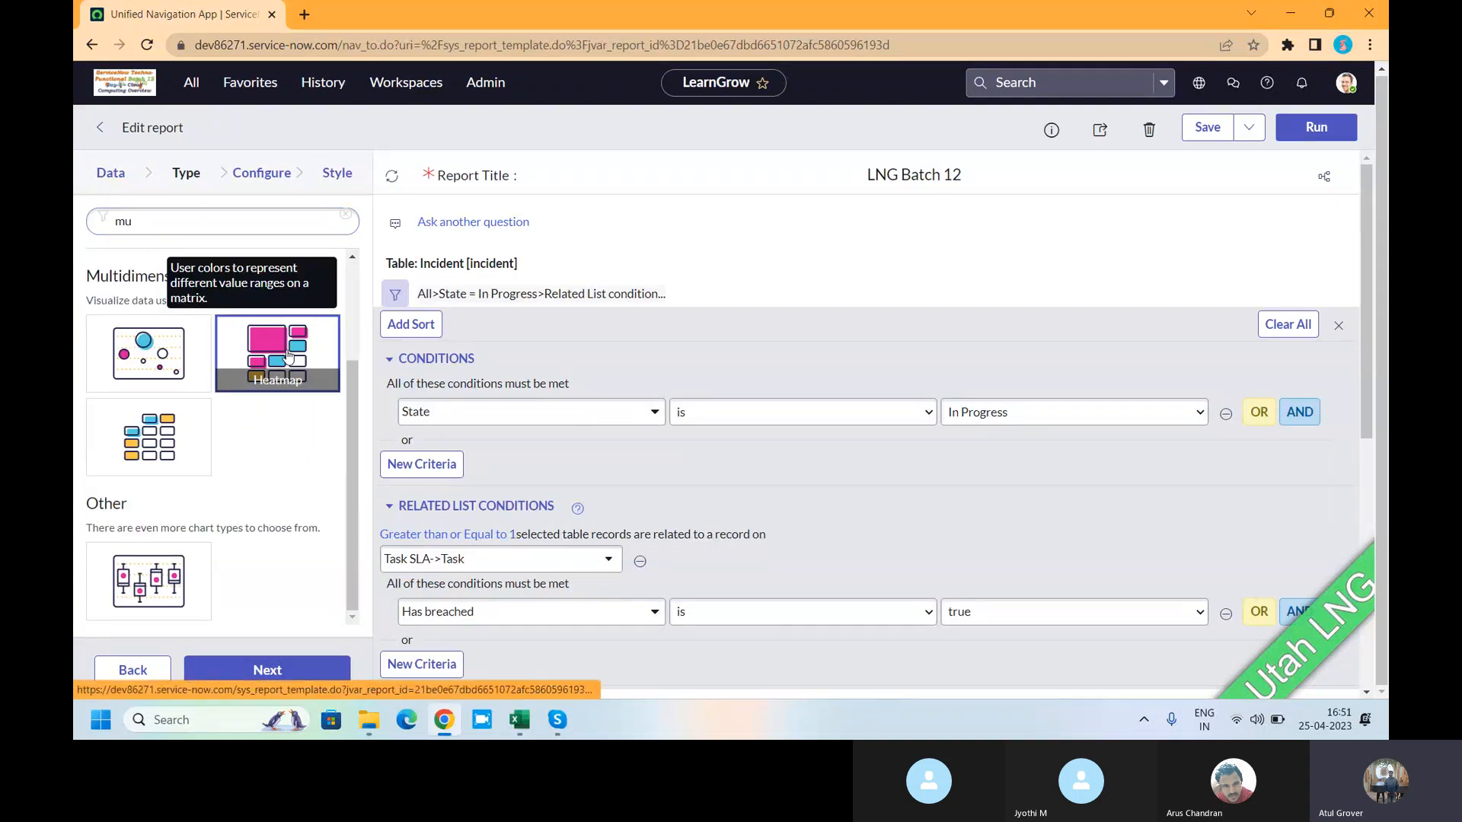
click(1305, 137)
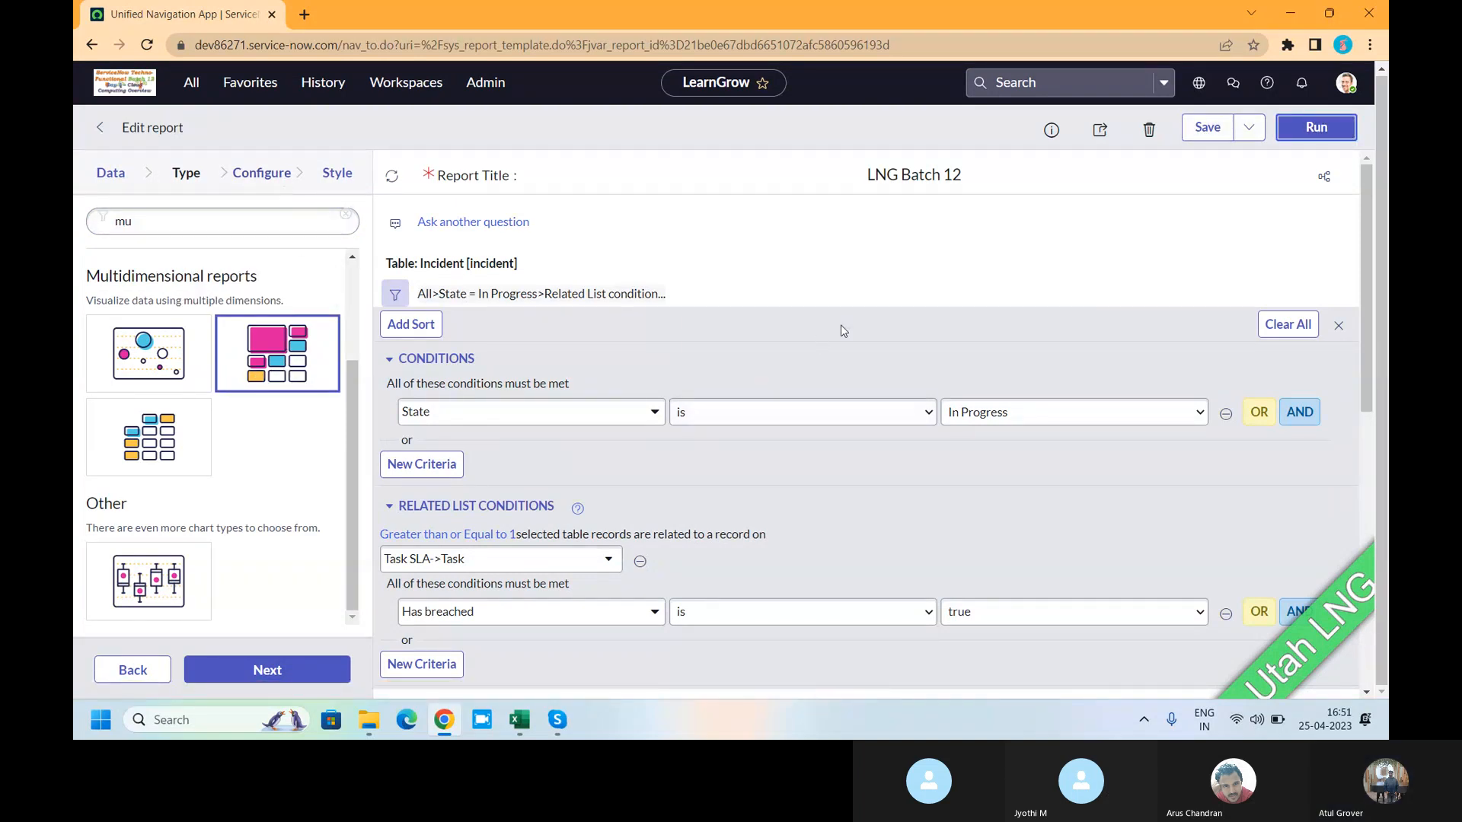
scroll(944, 339, down, 5)
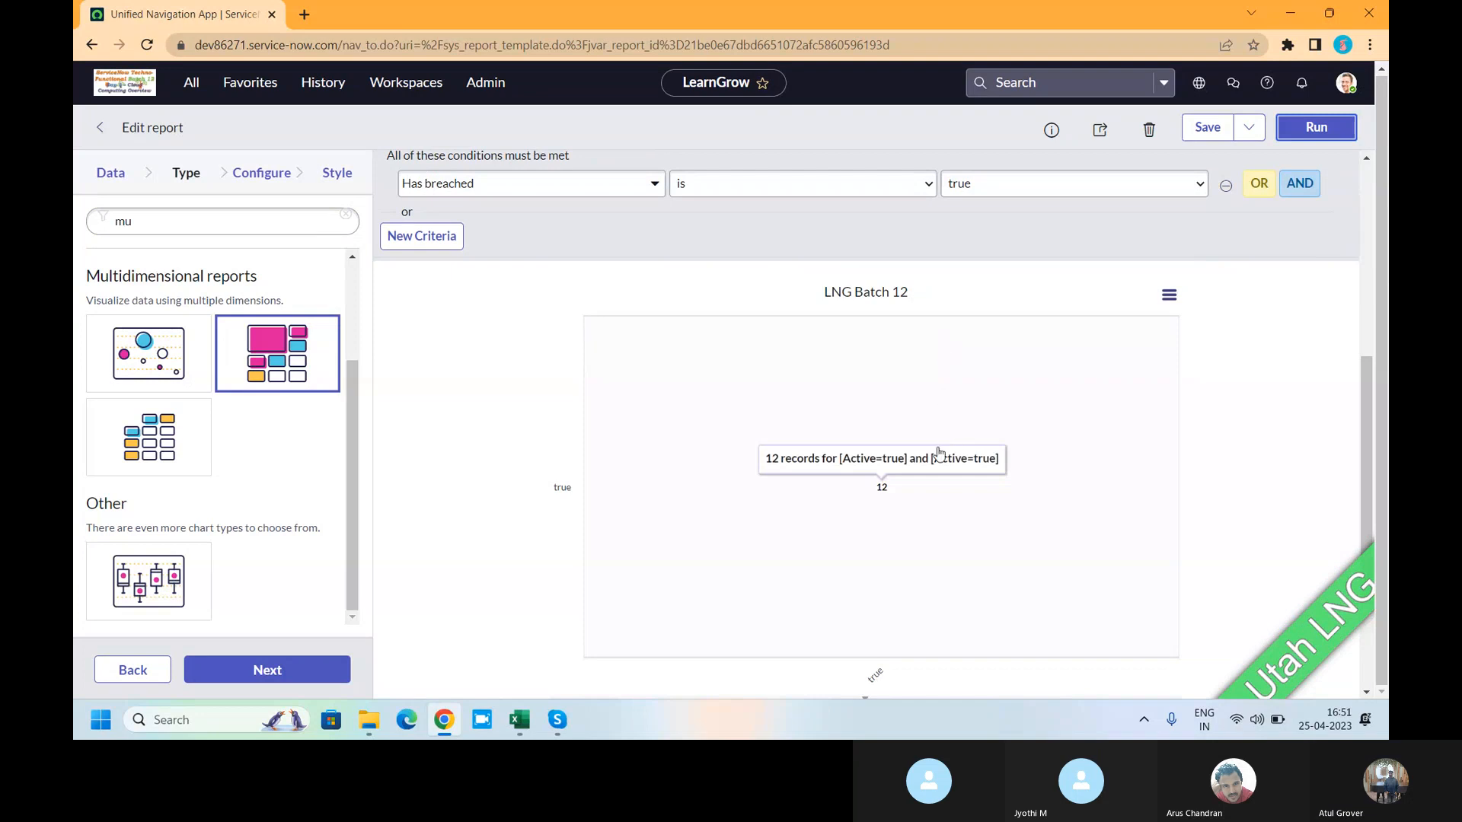
scroll(881, 439, up, 3)
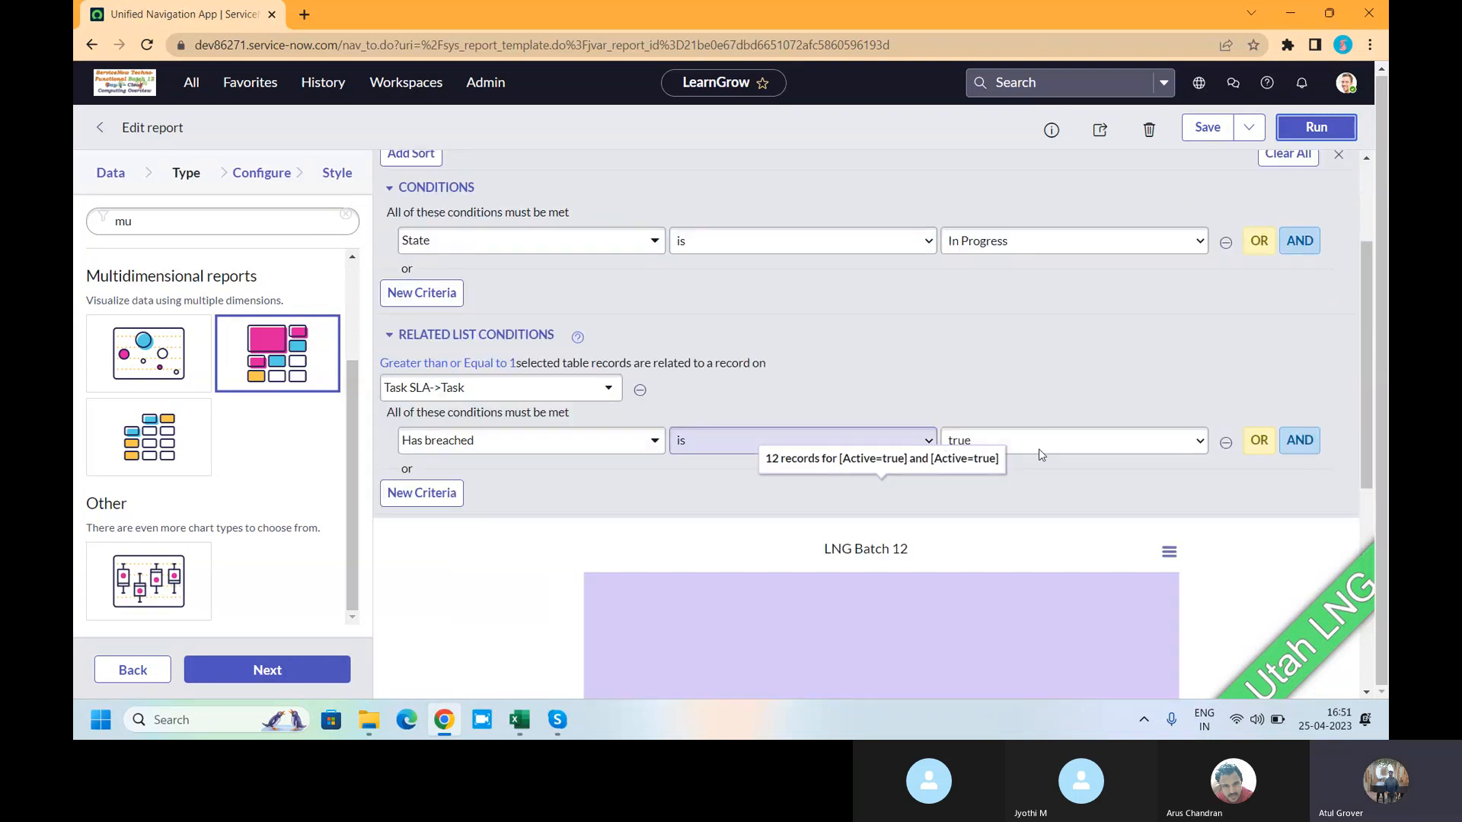
- Delete the Has breached and State conditions and rerun, giving 10 false and 45 true records
click(1226, 442)
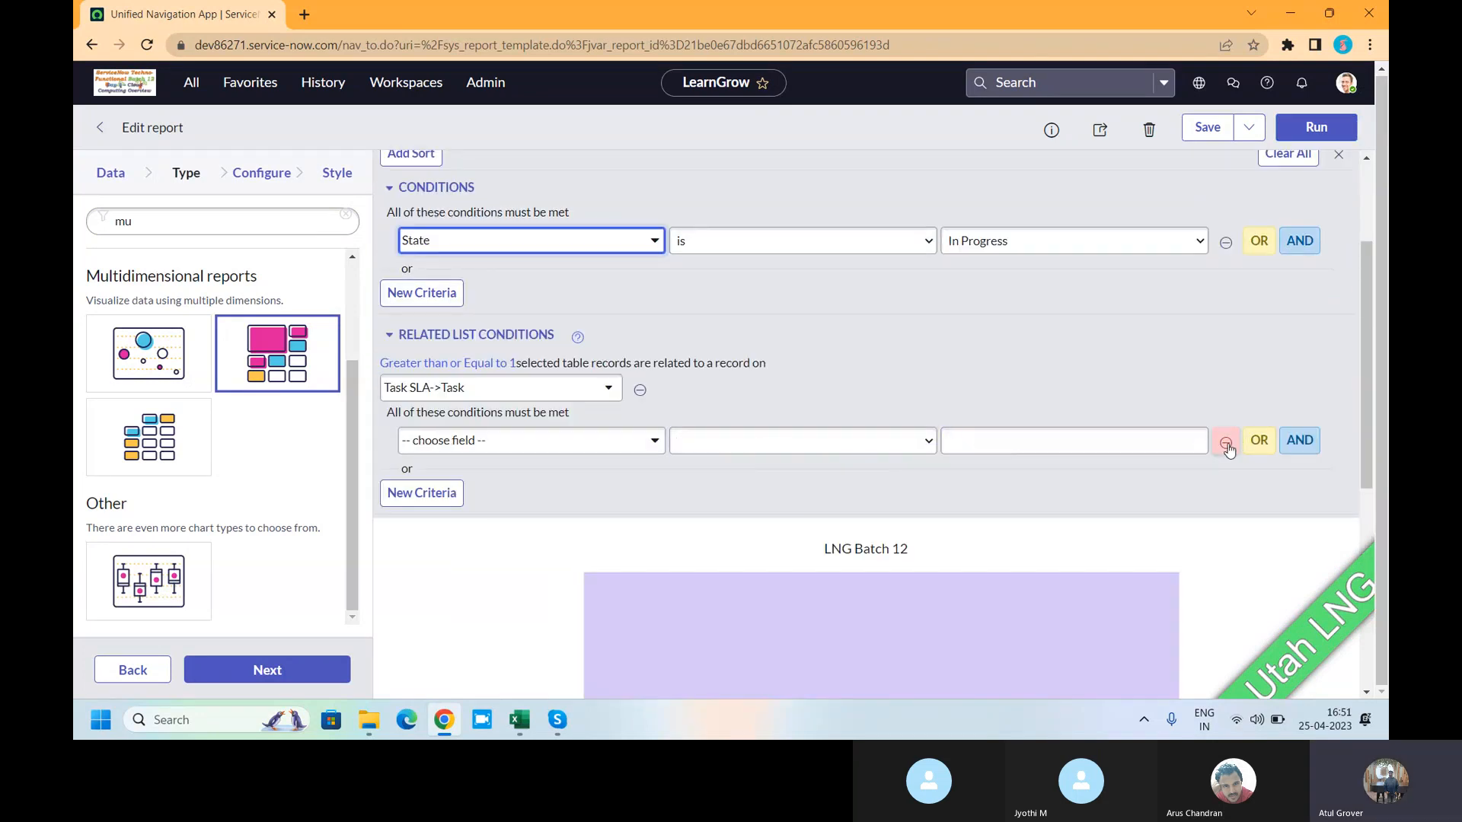
click(1226, 242)
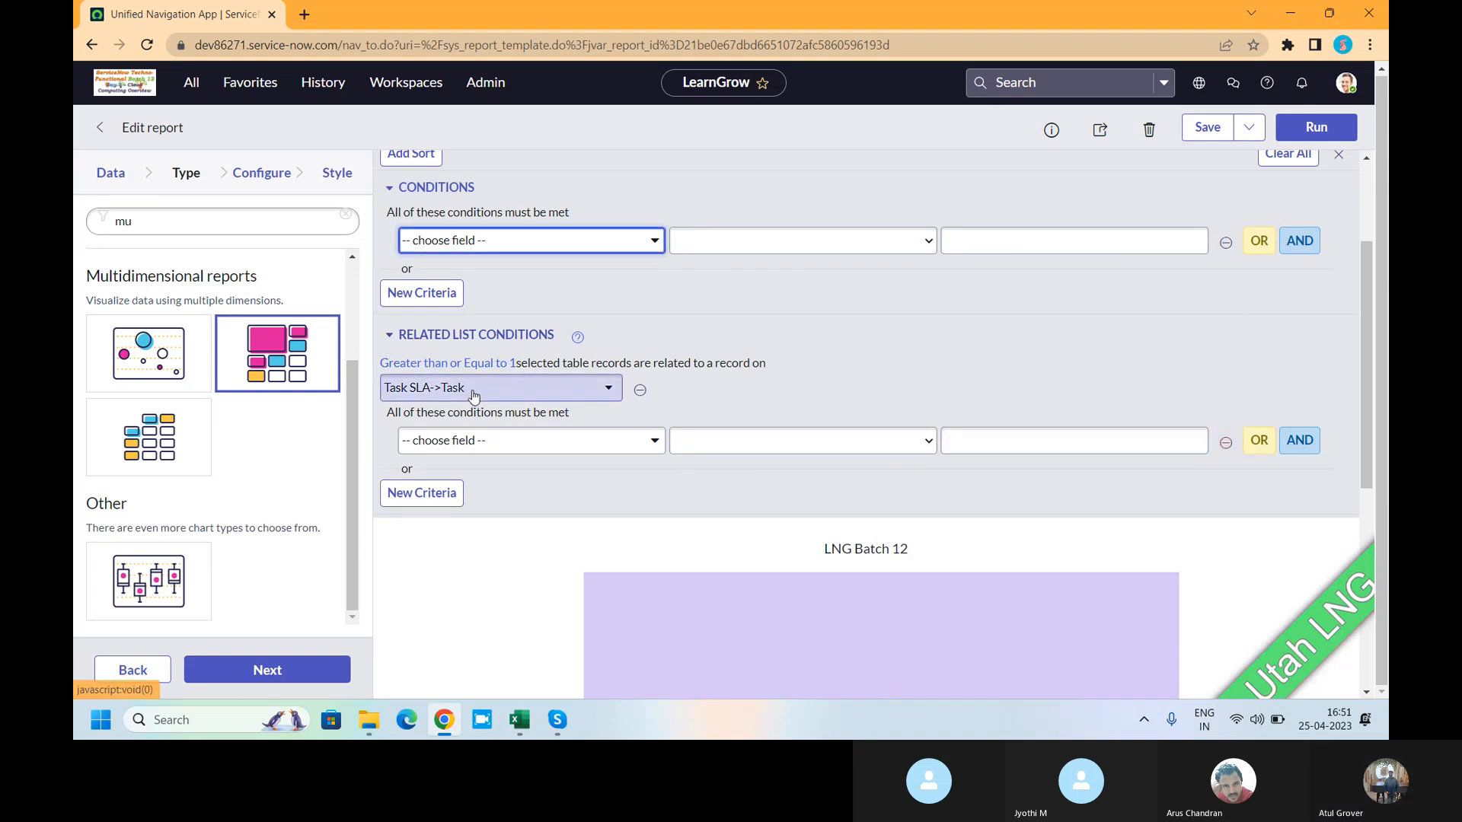
click(522, 387)
drag(617, 584, 622, 414)
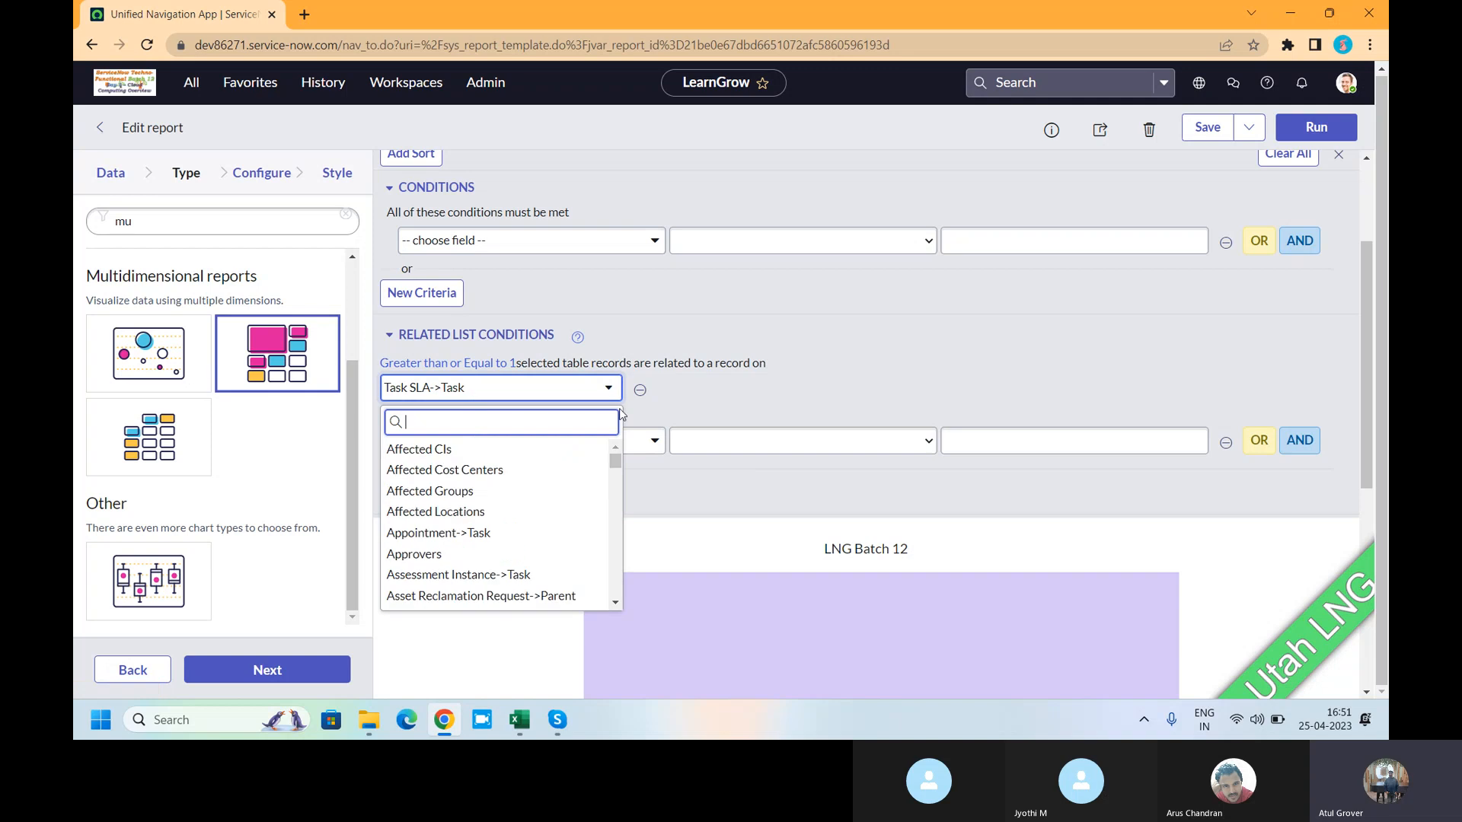
click(481, 389)
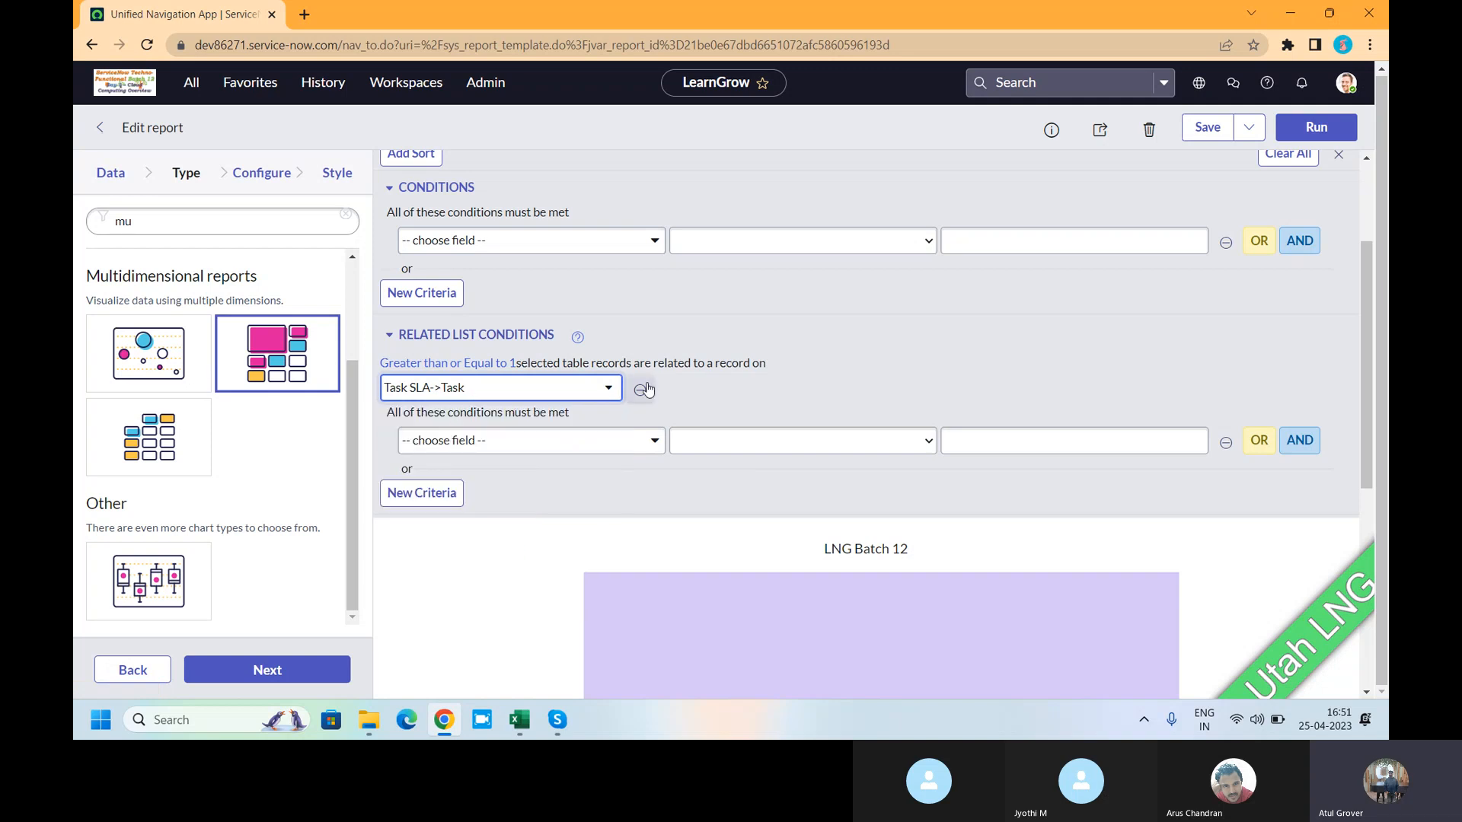
click(1223, 450)
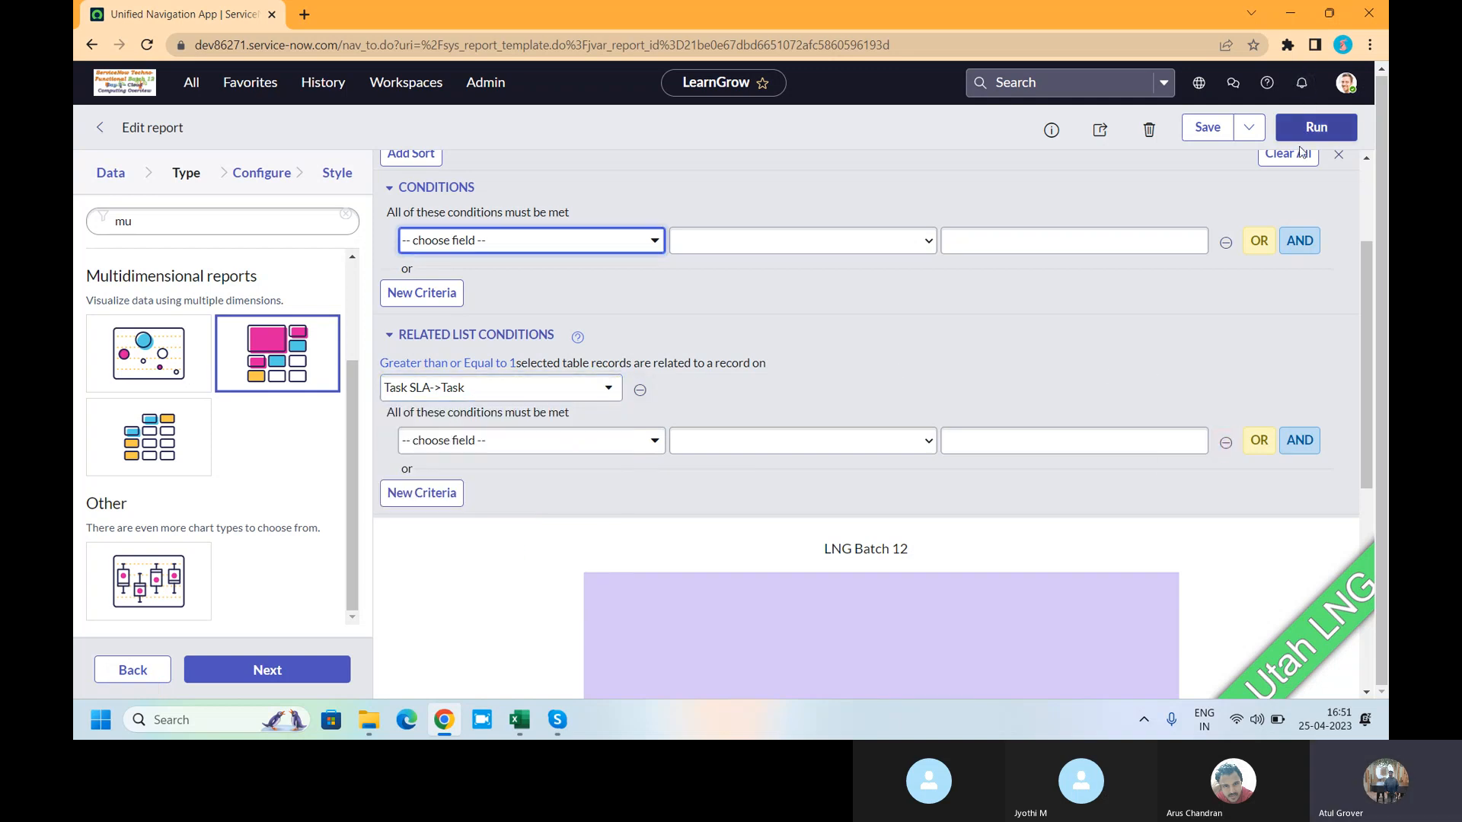
click(1316, 127)
scroll(917, 550, down, 3)
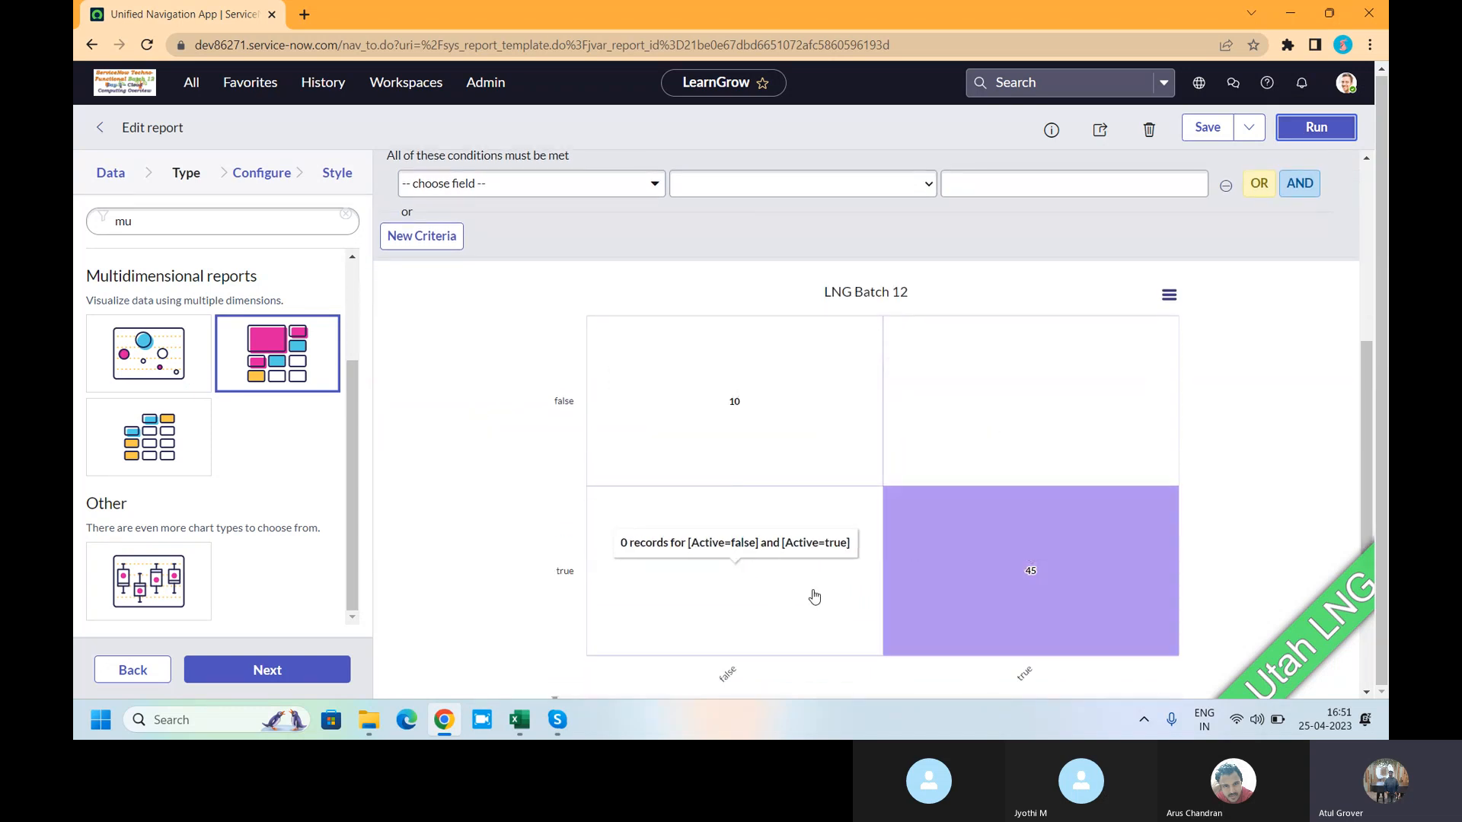
click(289, 176)
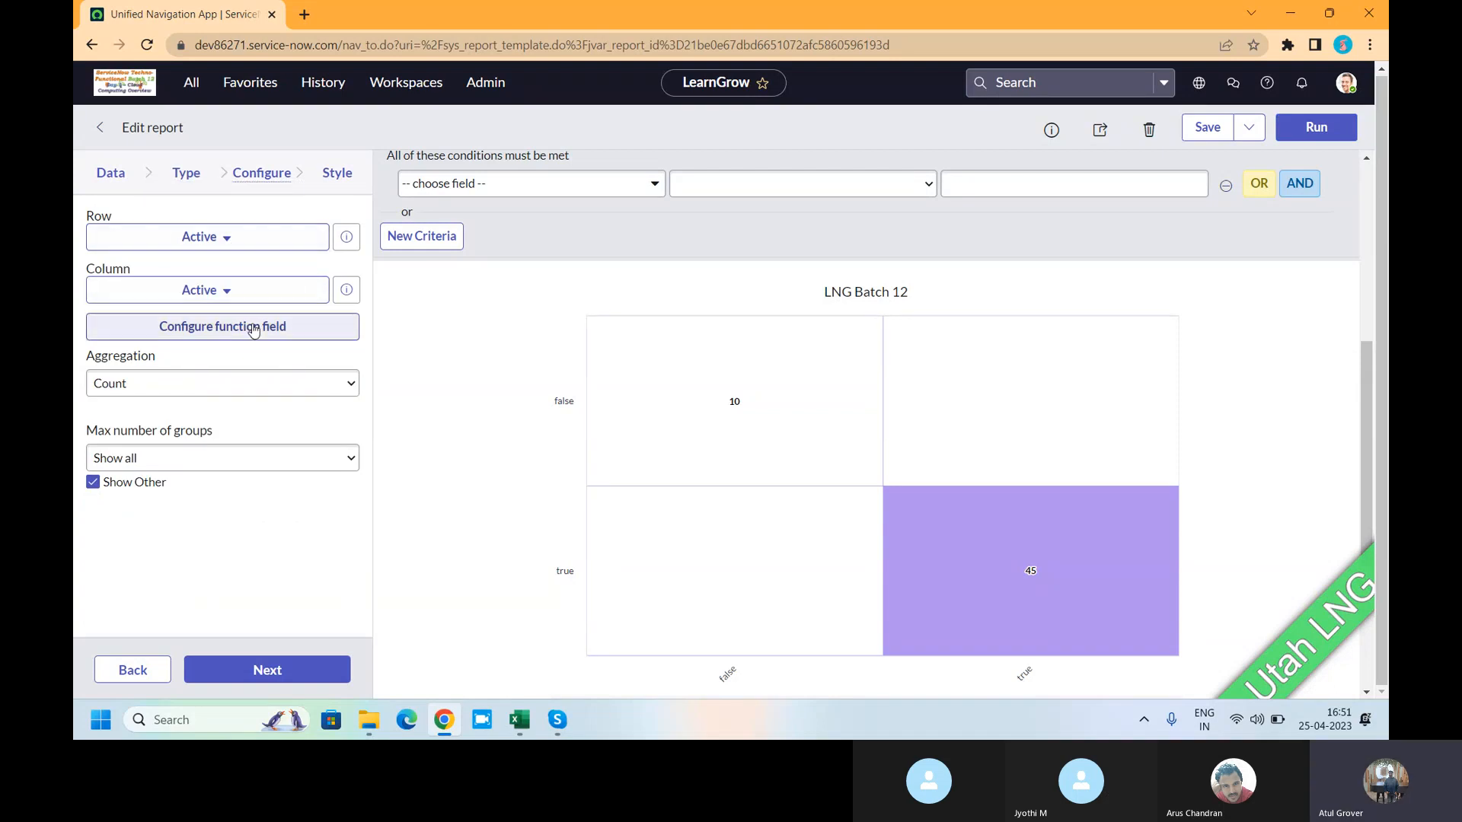
- Save LNG Batch 12 and remove the leftover related list condition from the filter
click(238, 243)
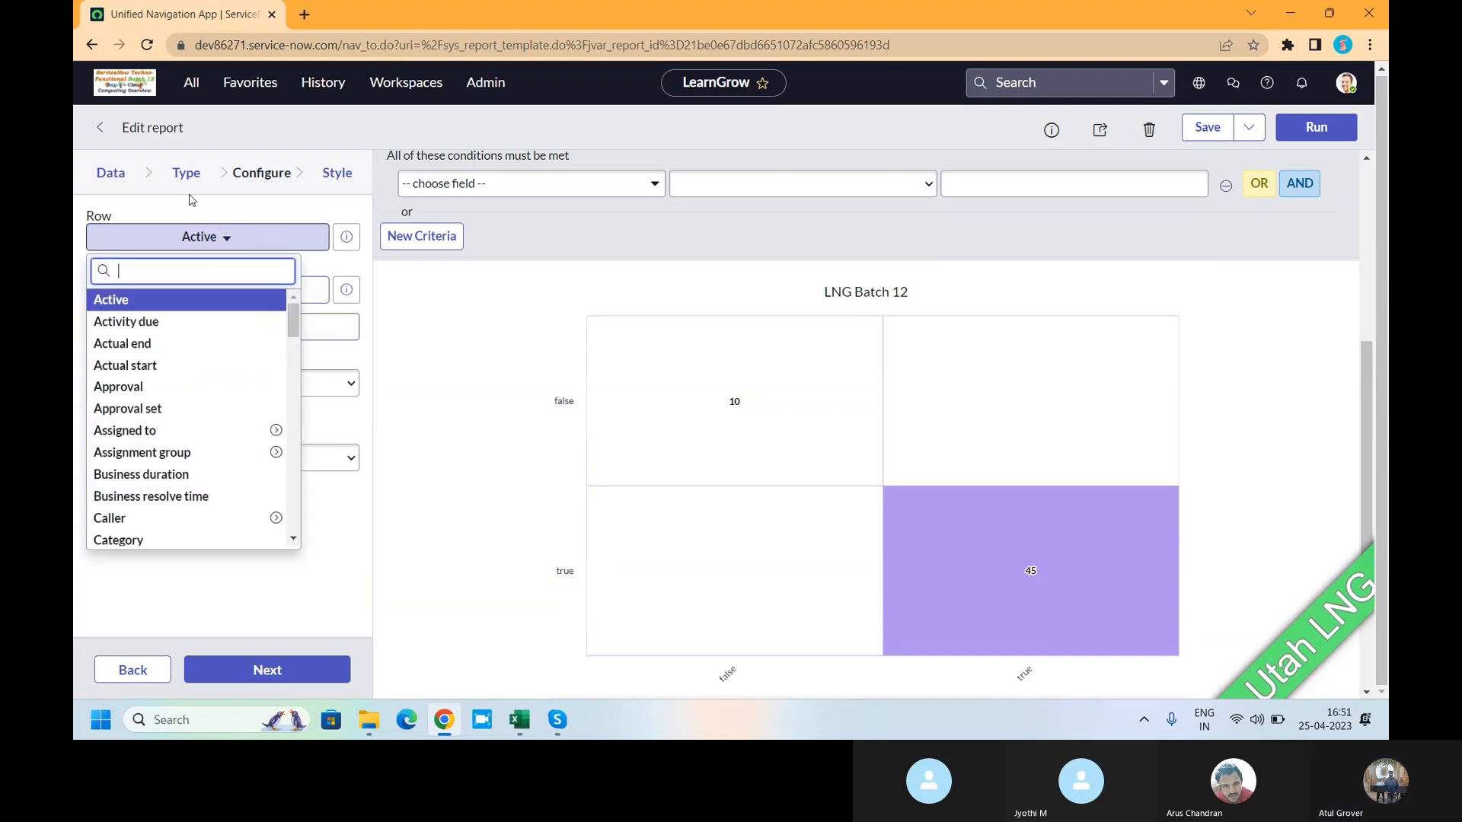
click(1207, 128)
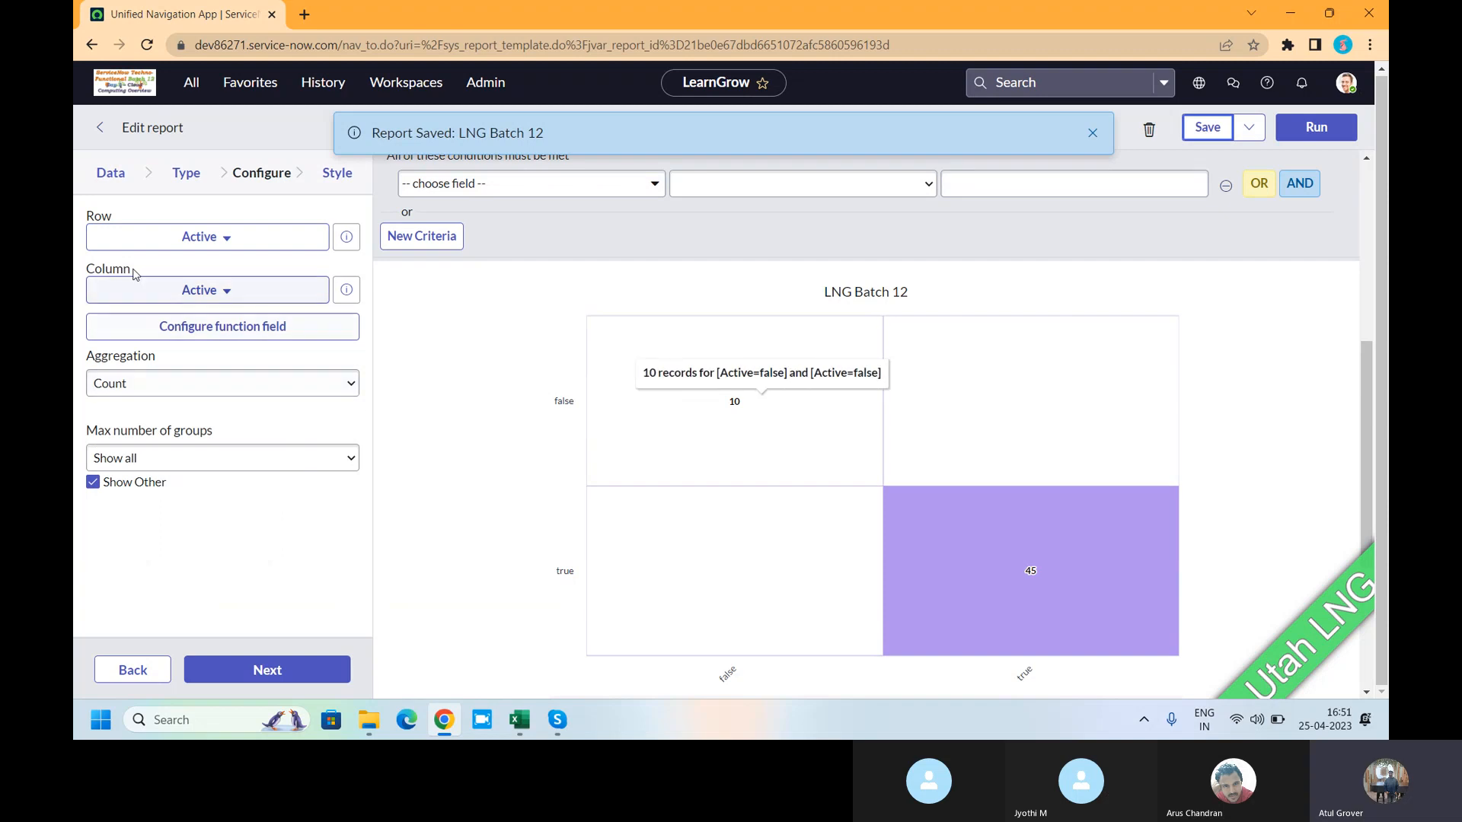
scroll(512, 419, up, 1)
scroll(512, 419, up, 5)
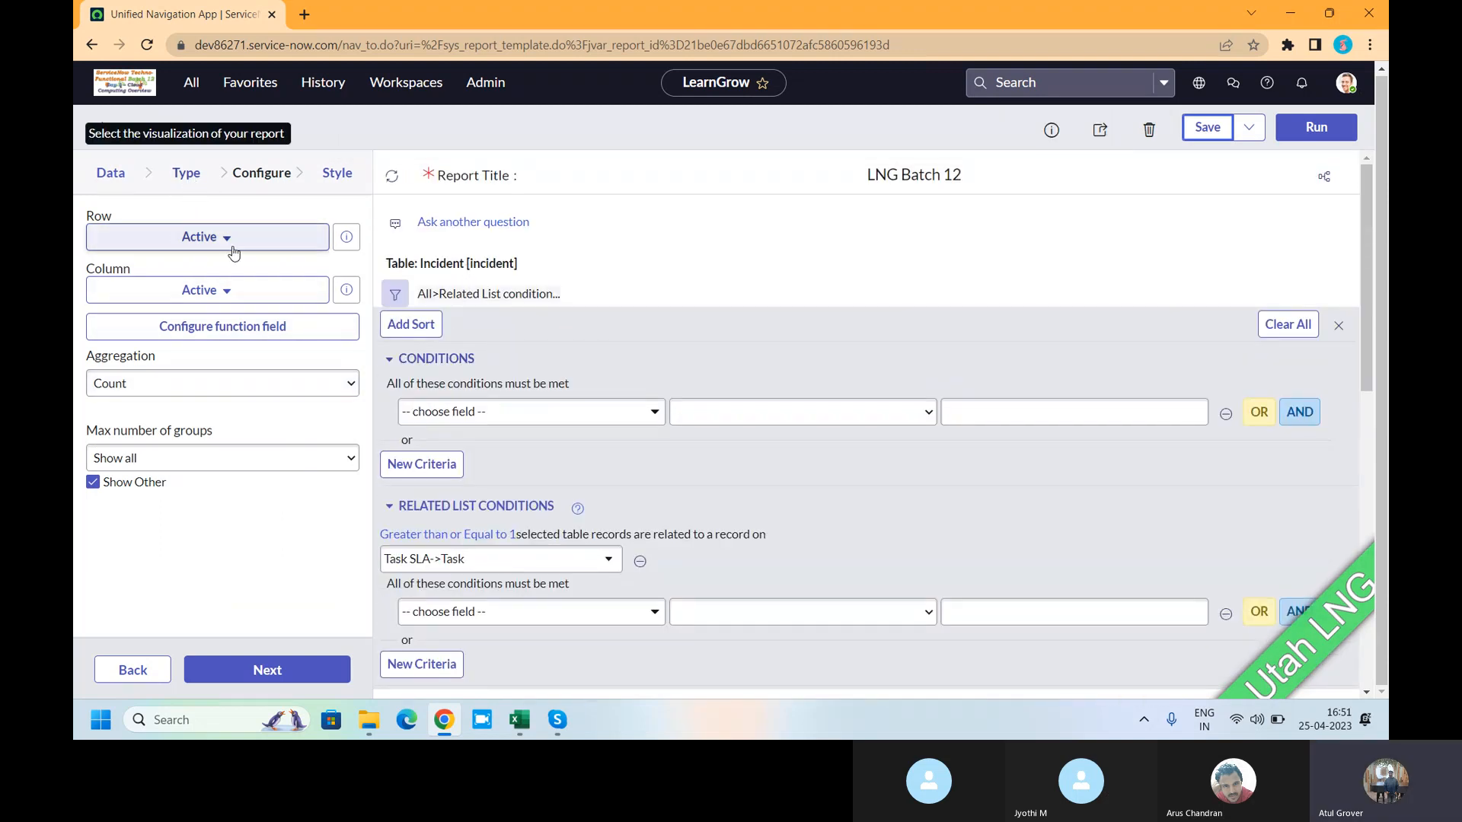
click(265, 239)
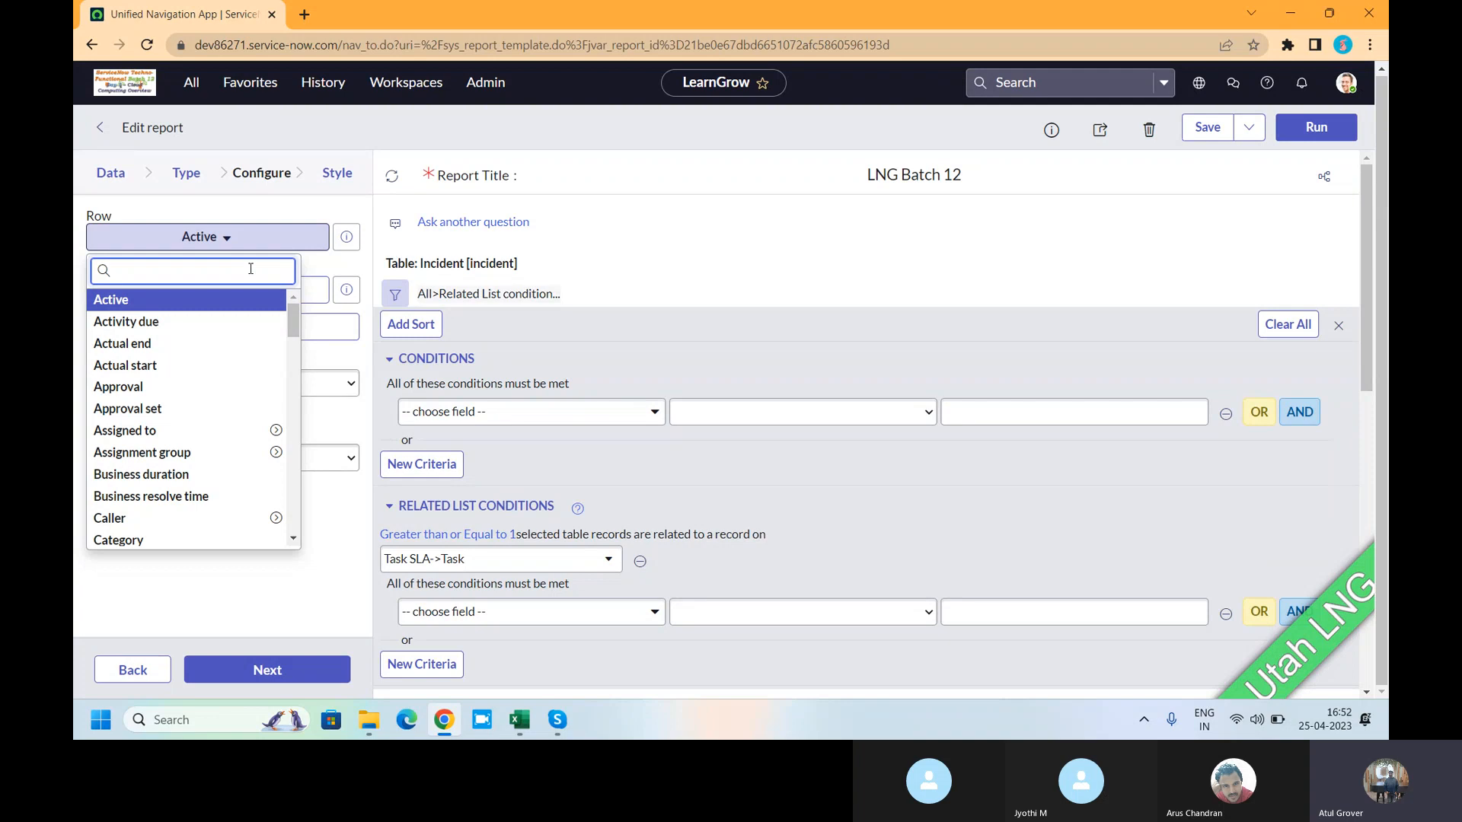
click(424, 295)
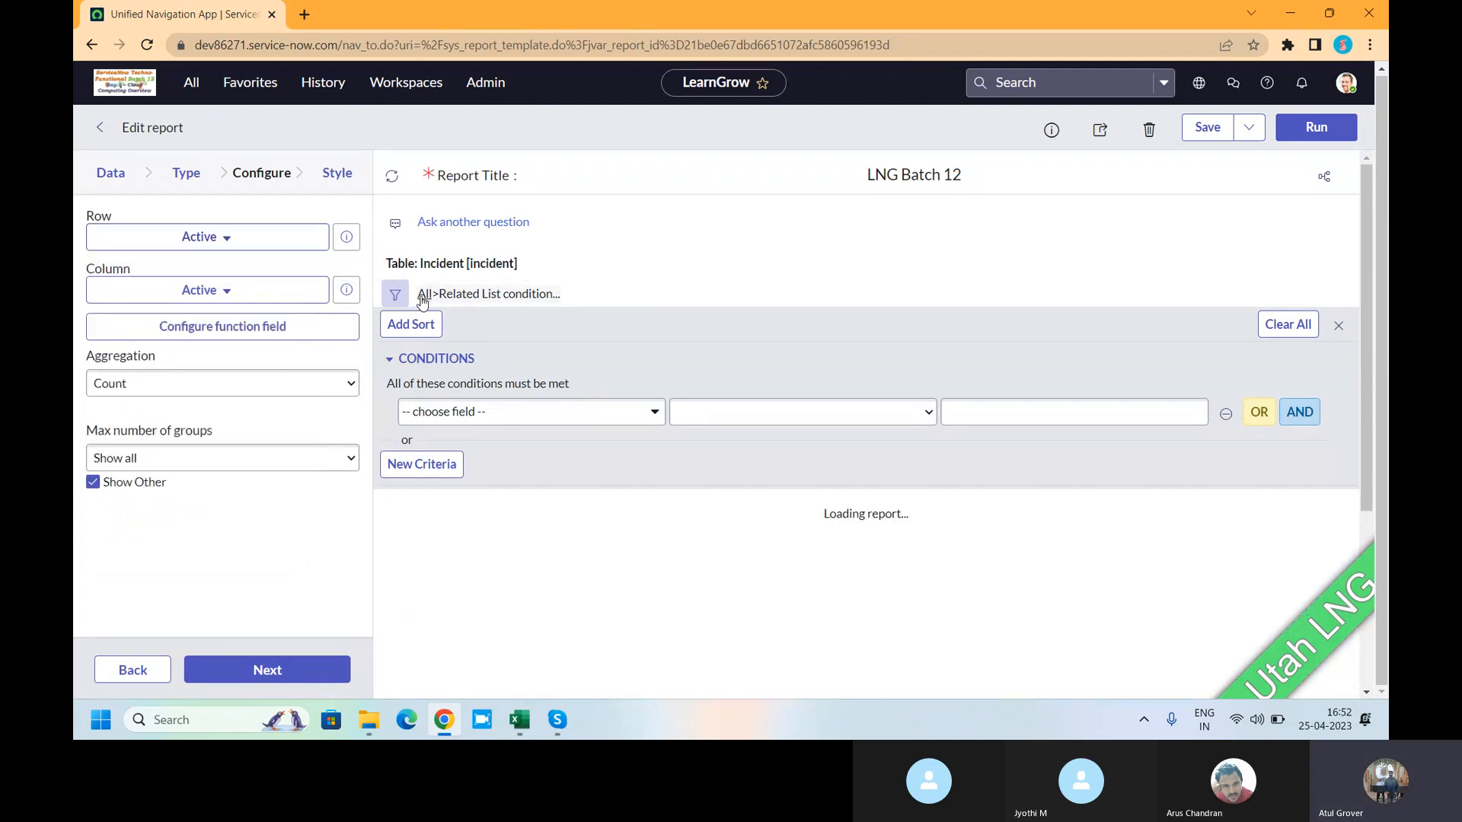
- Group the heatmap rows by Impact and columns by Priority, then request a function field
click(221, 293)
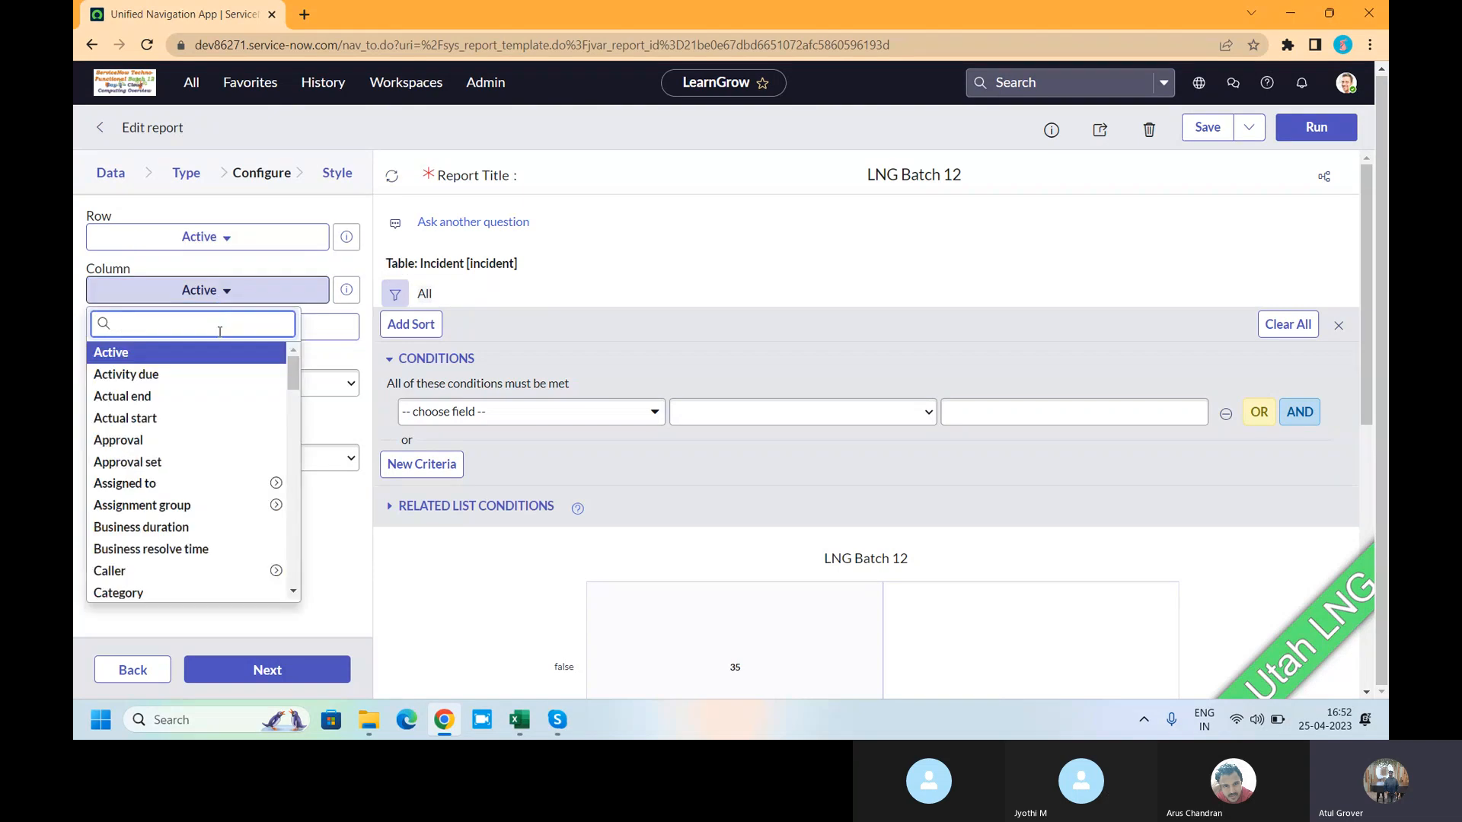
click(236, 238)
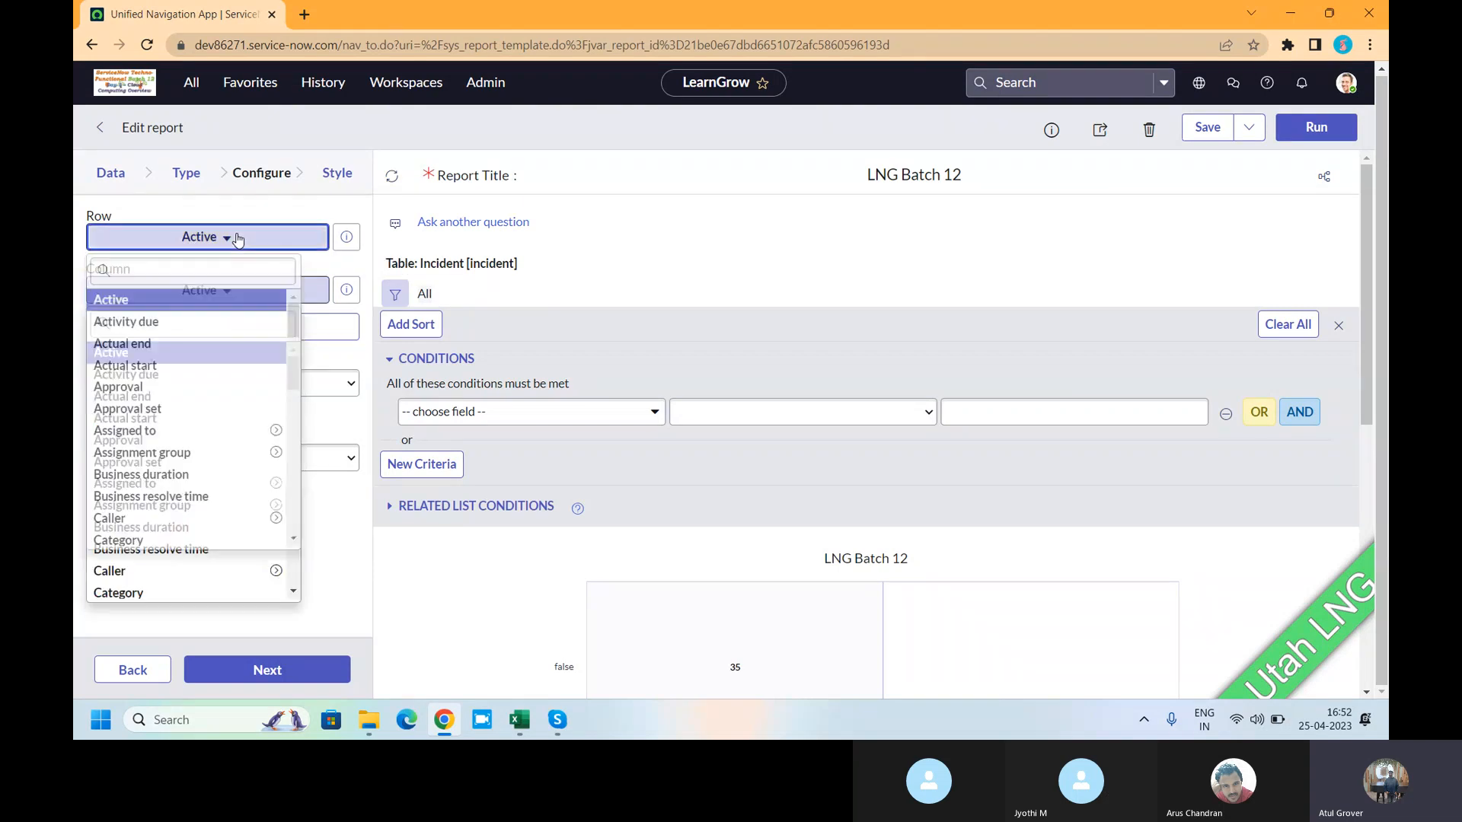
text(im)
key(Down)
key(Down)
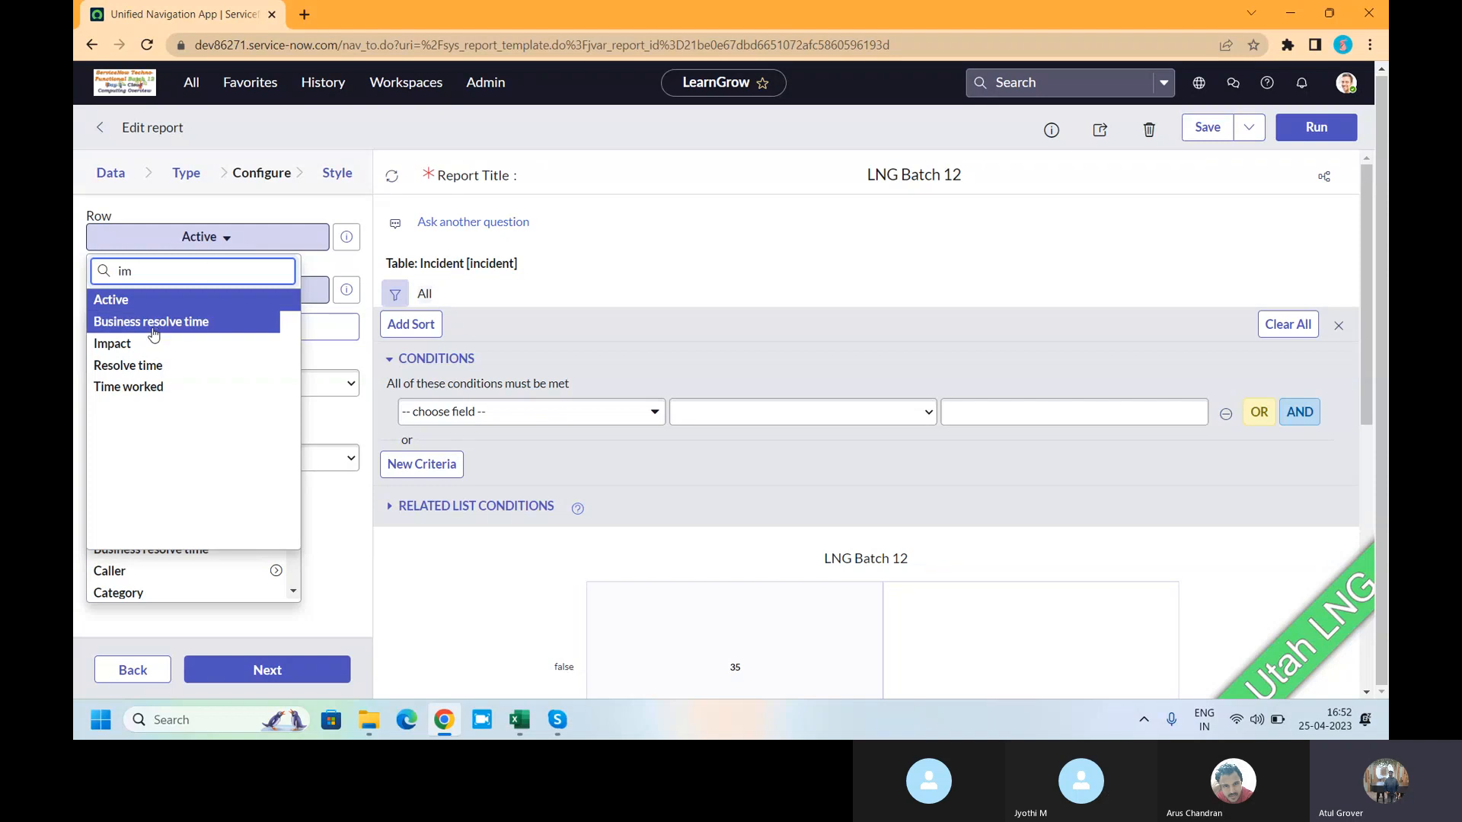
key(Return)
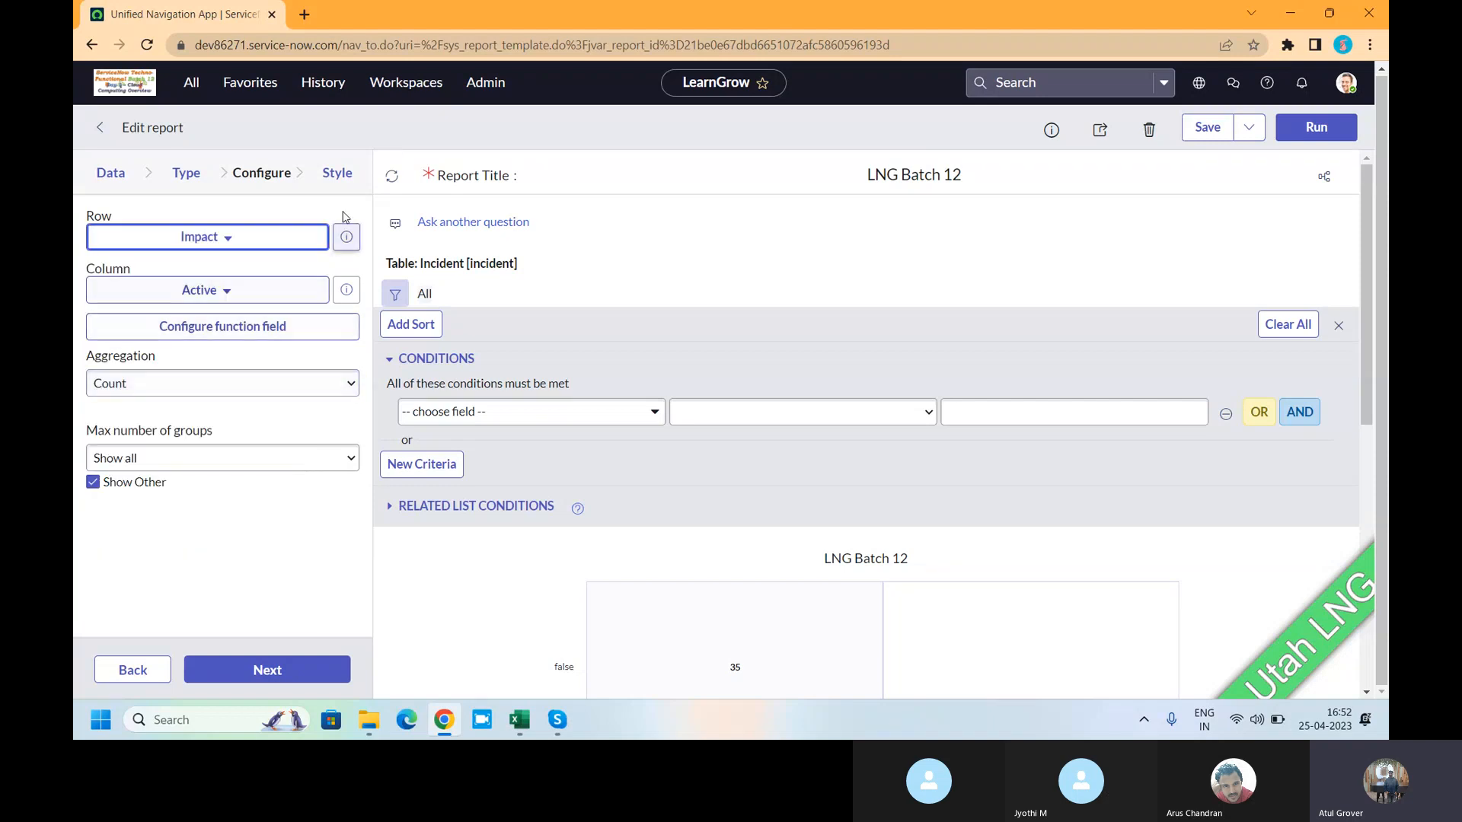
click(270, 302)
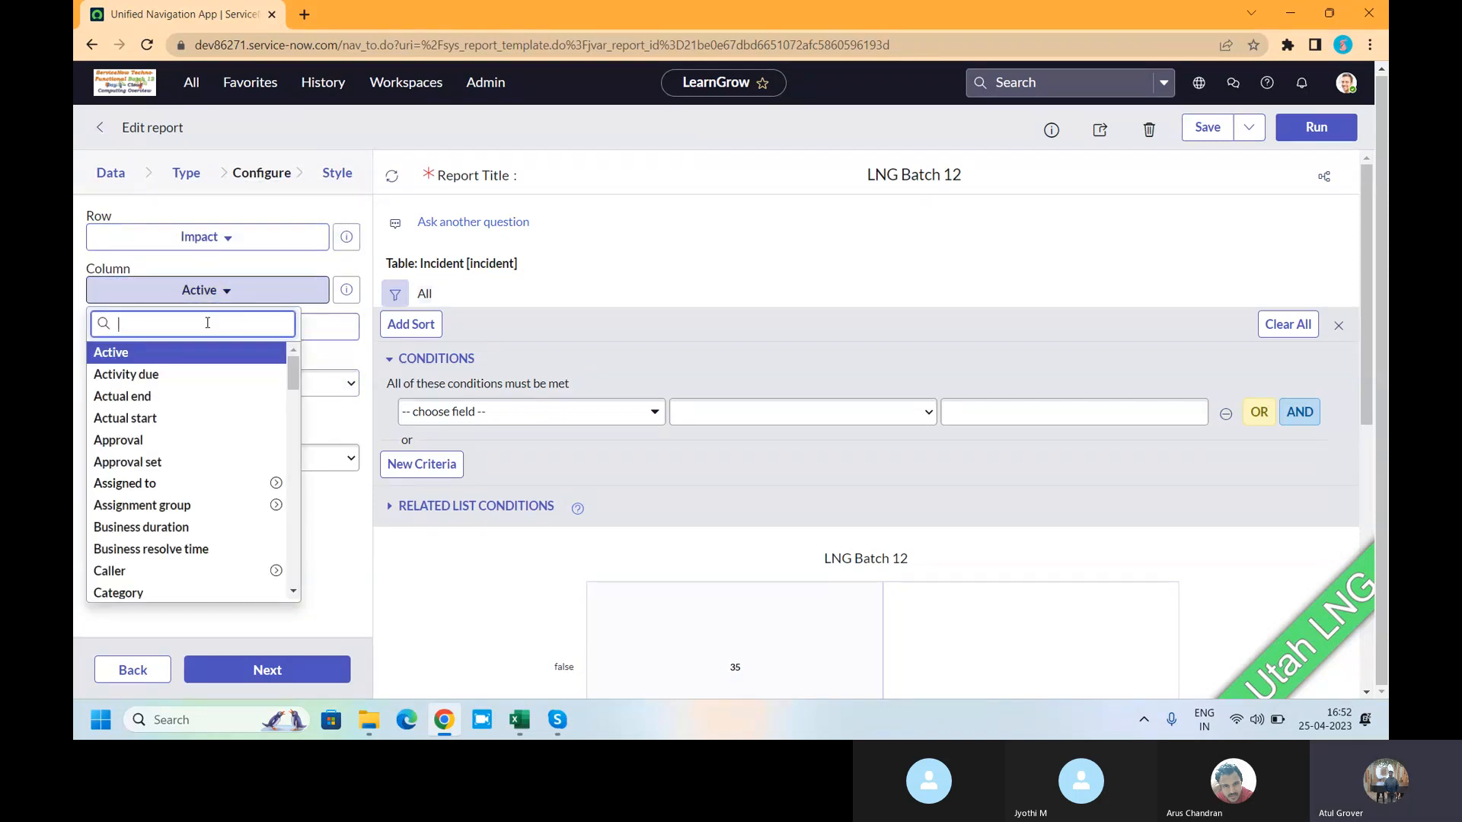
text(pri)
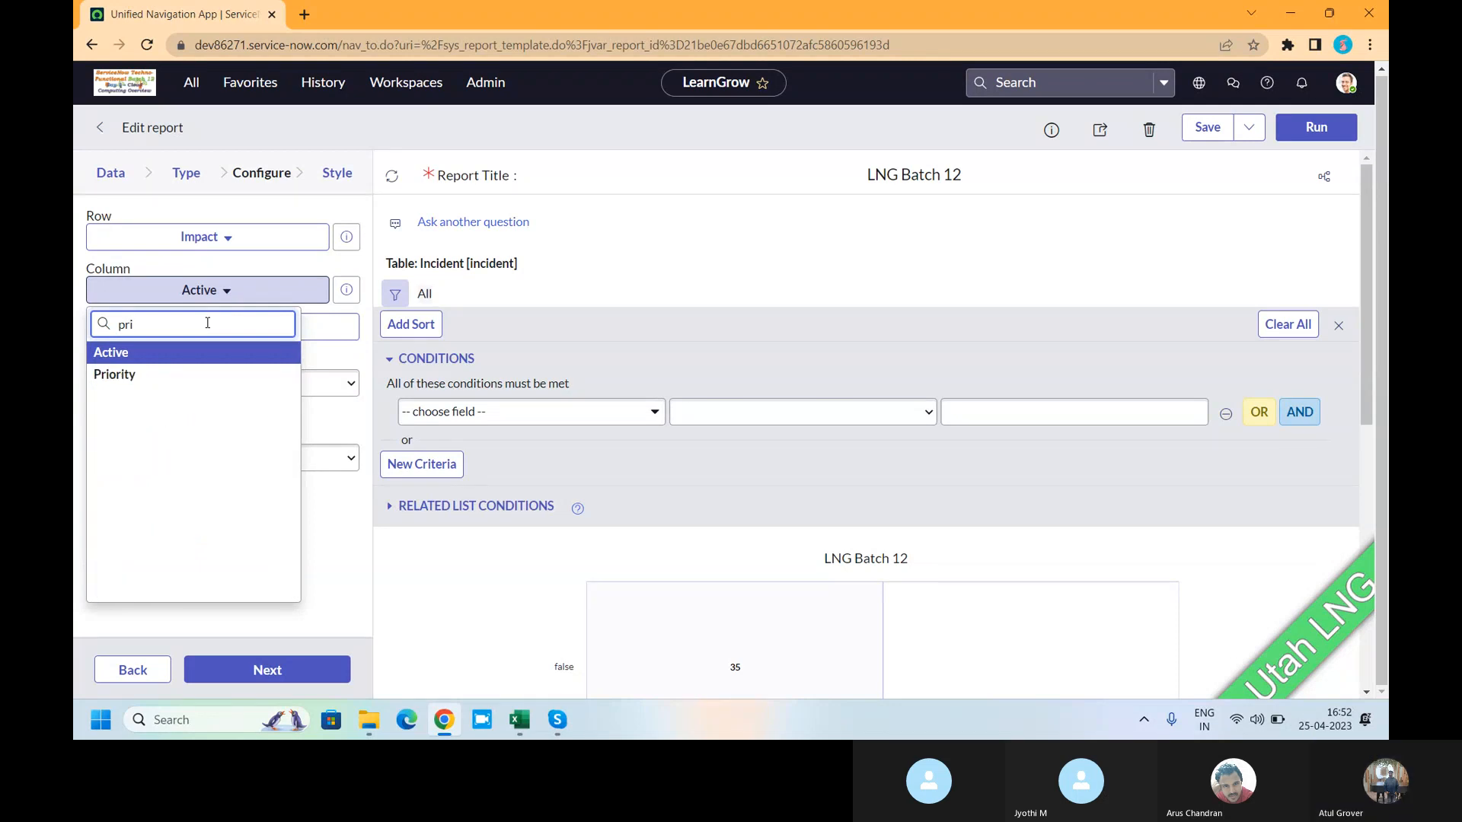
click(112, 376)
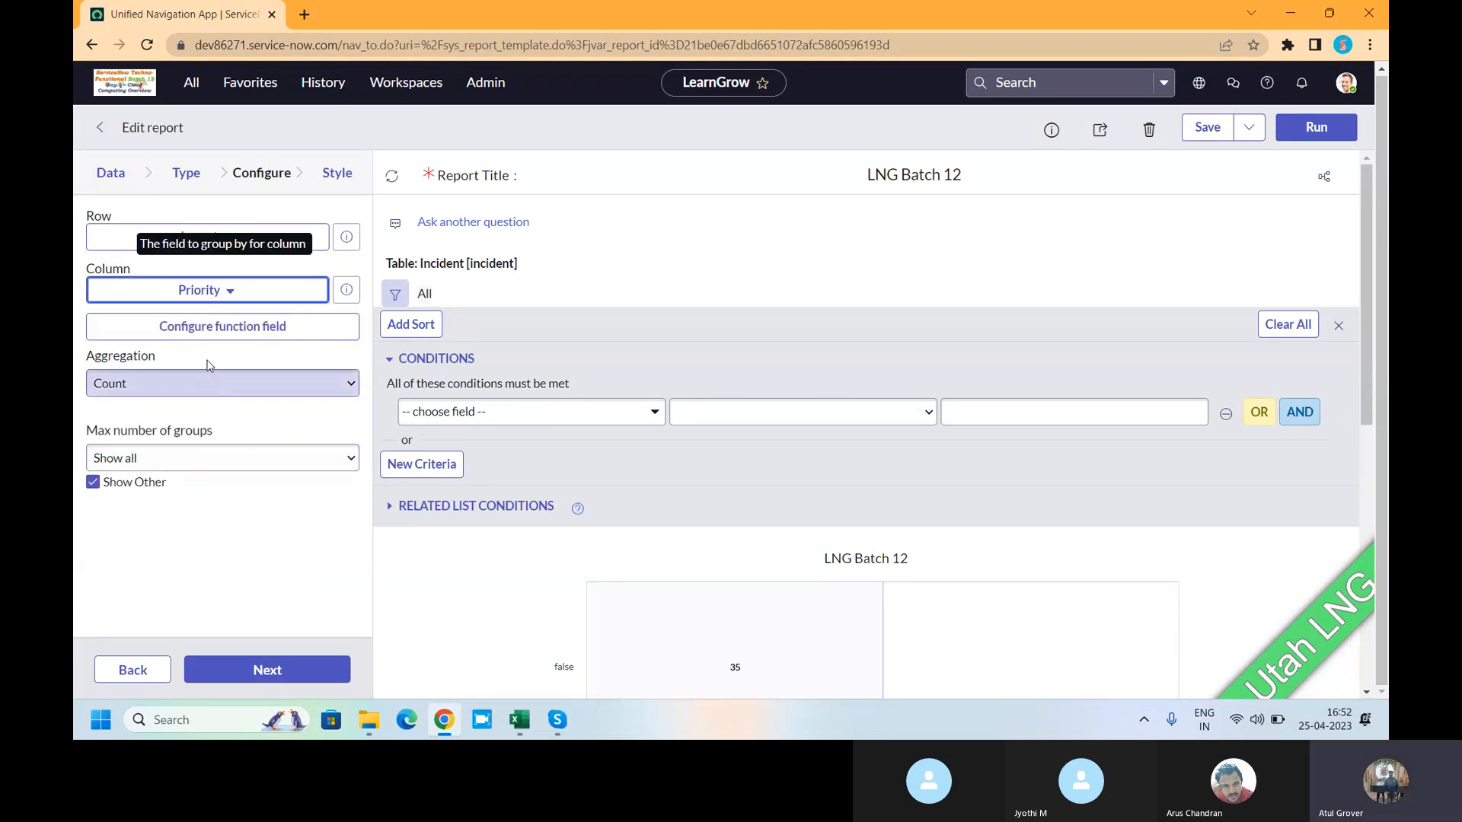
click(223, 328)
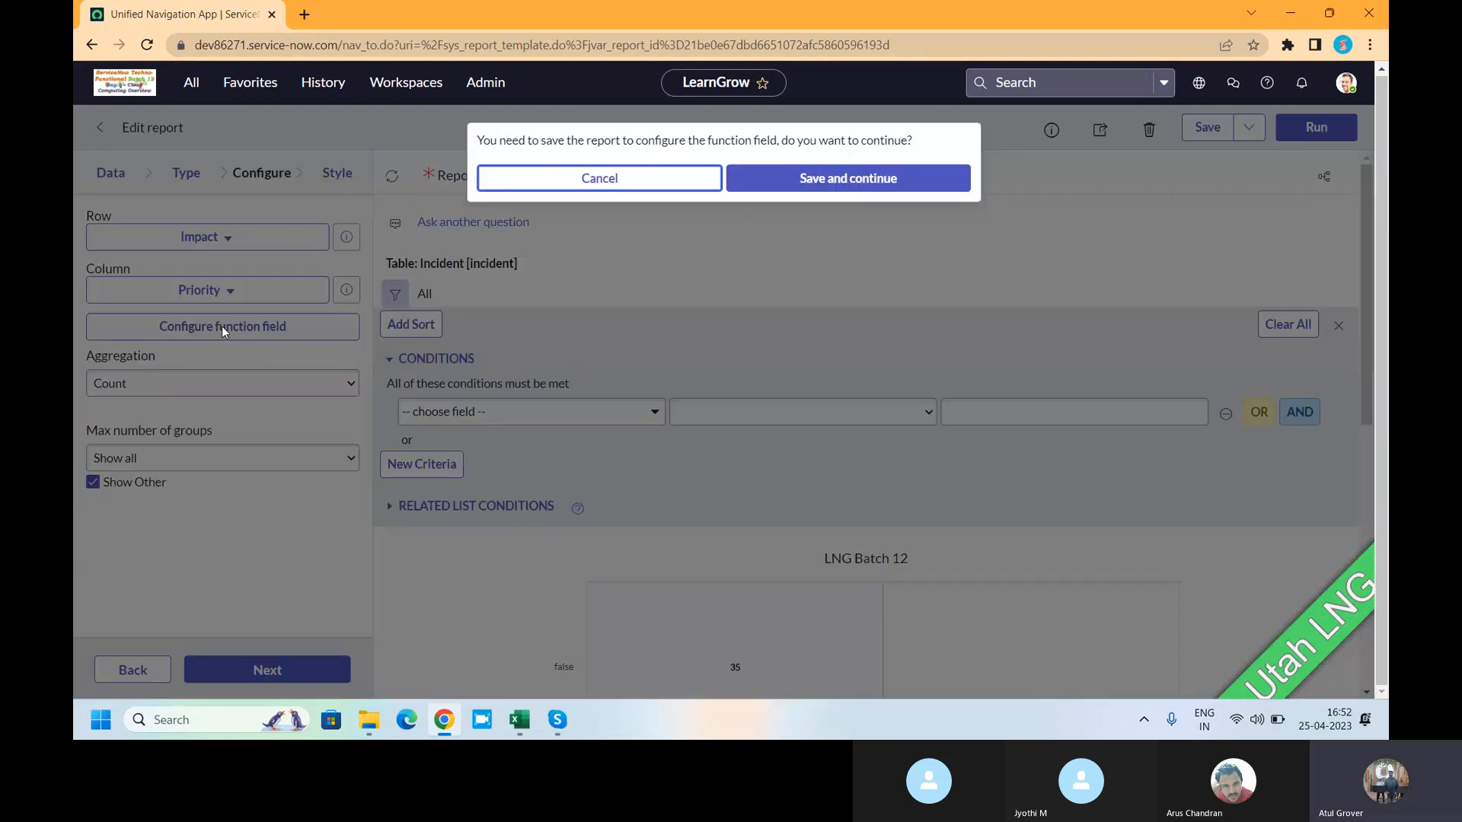
- Dismiss the save prompt and rerun LNG Batch 12 as an Impact-by-Priority heatmap
click(613, 185)
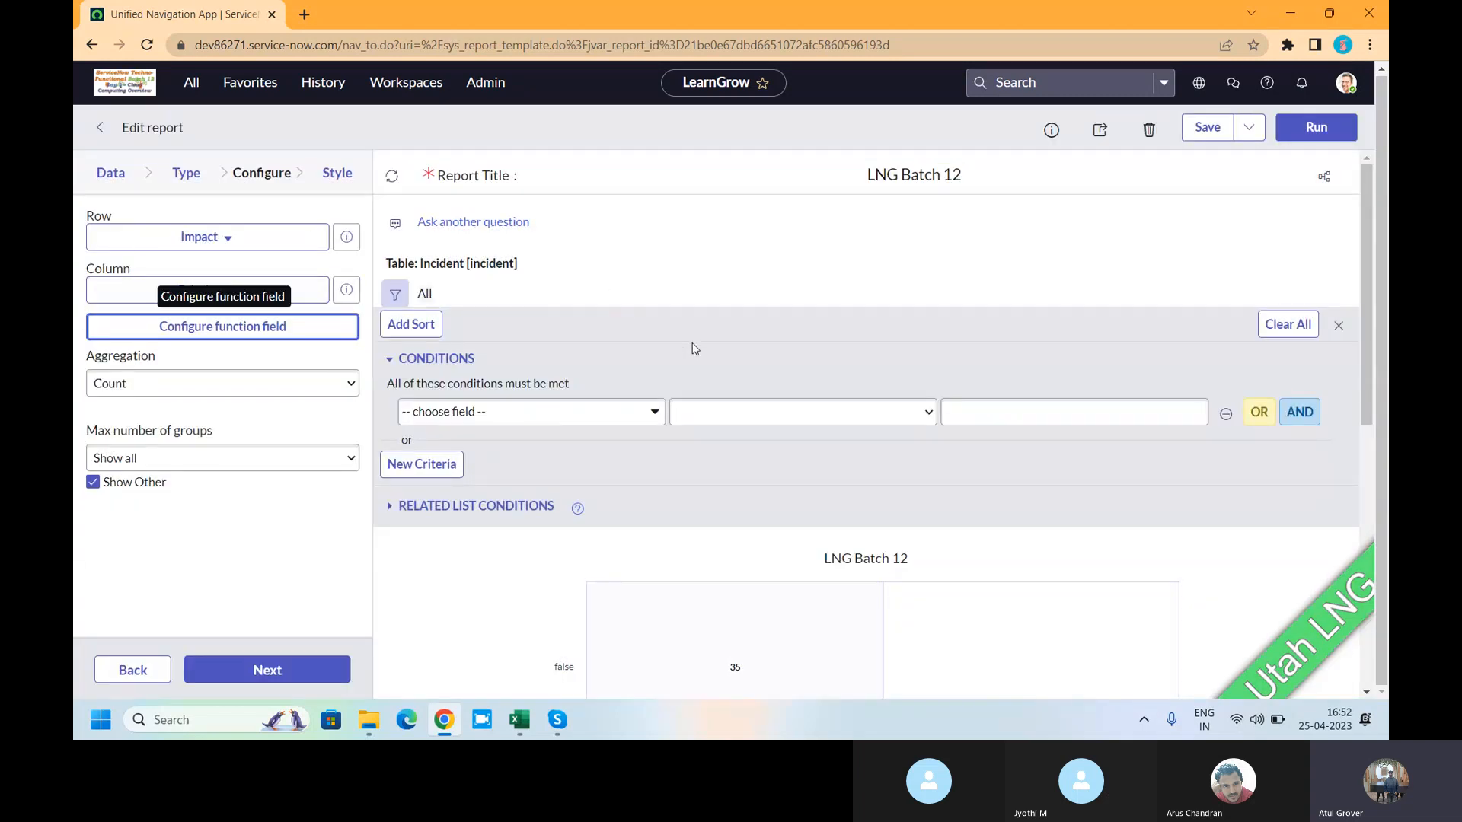
scroll(803, 505, down, 3)
scroll(804, 510, down, 4)
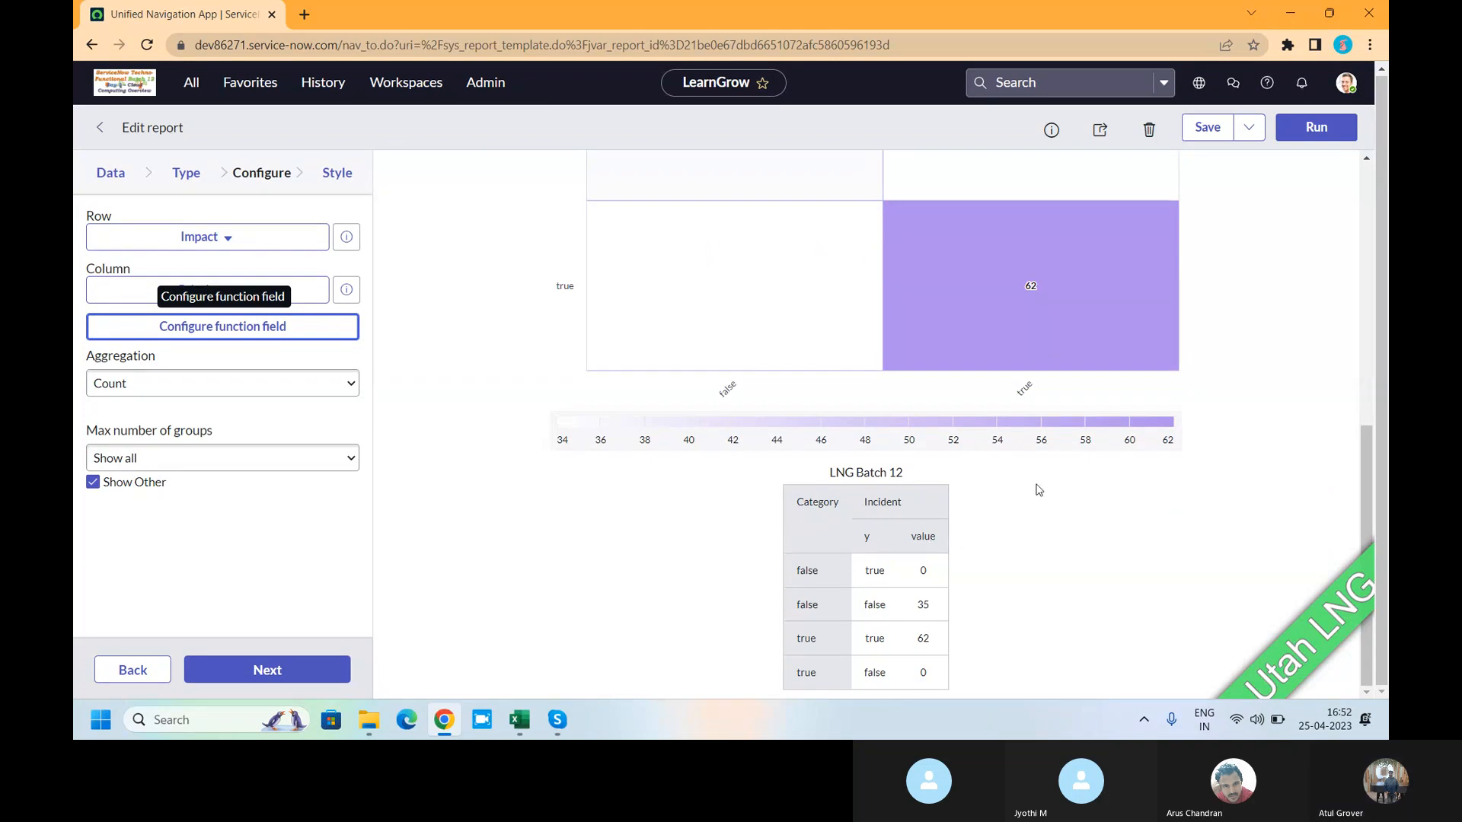
scroll(1037, 489, up, 8)
click(1298, 137)
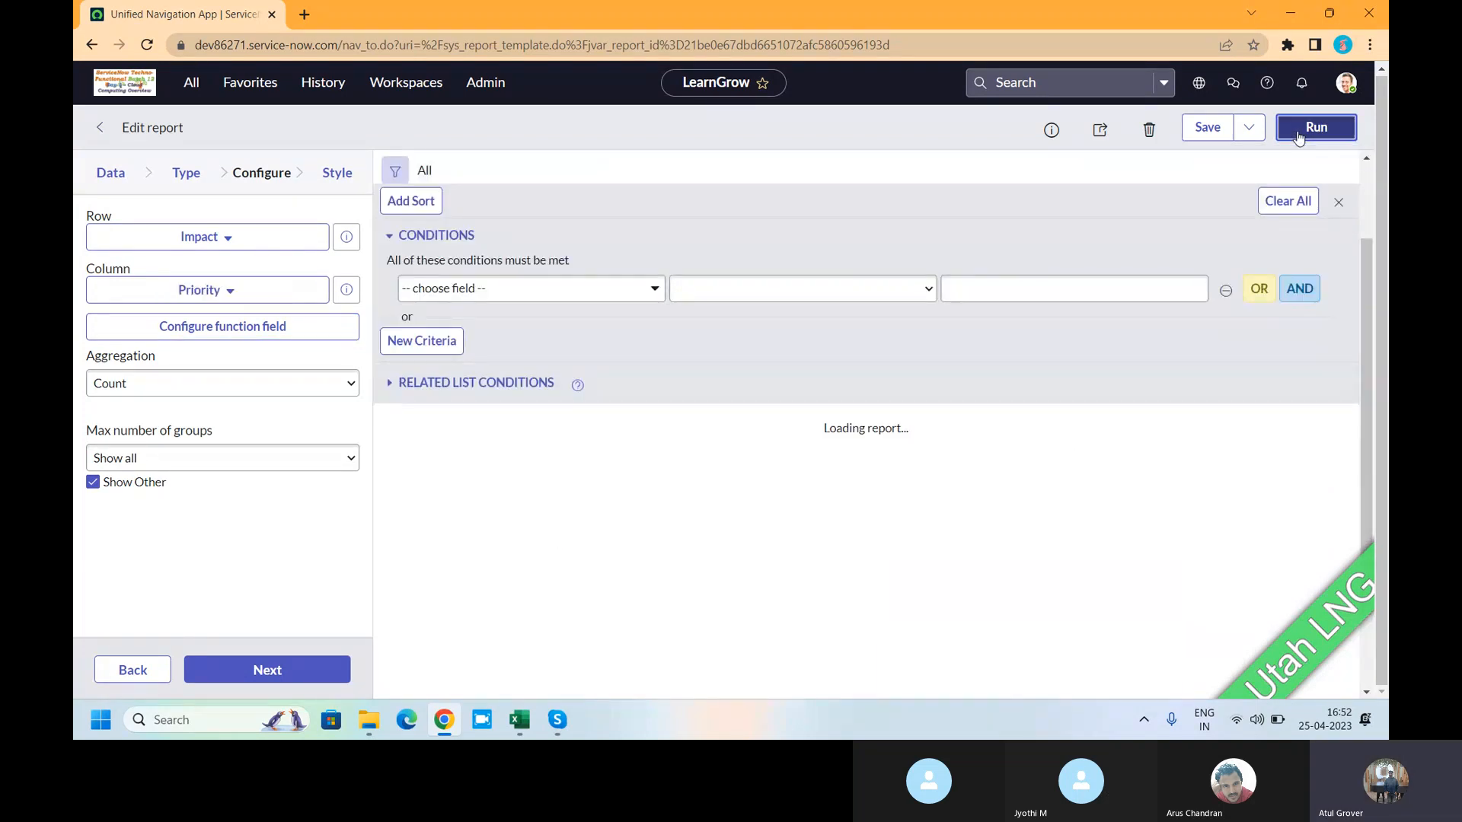
- Review the heatmap counts, which peak at 32 and 39, and bring up the chart-type choices
scroll(805, 476, down, 1)
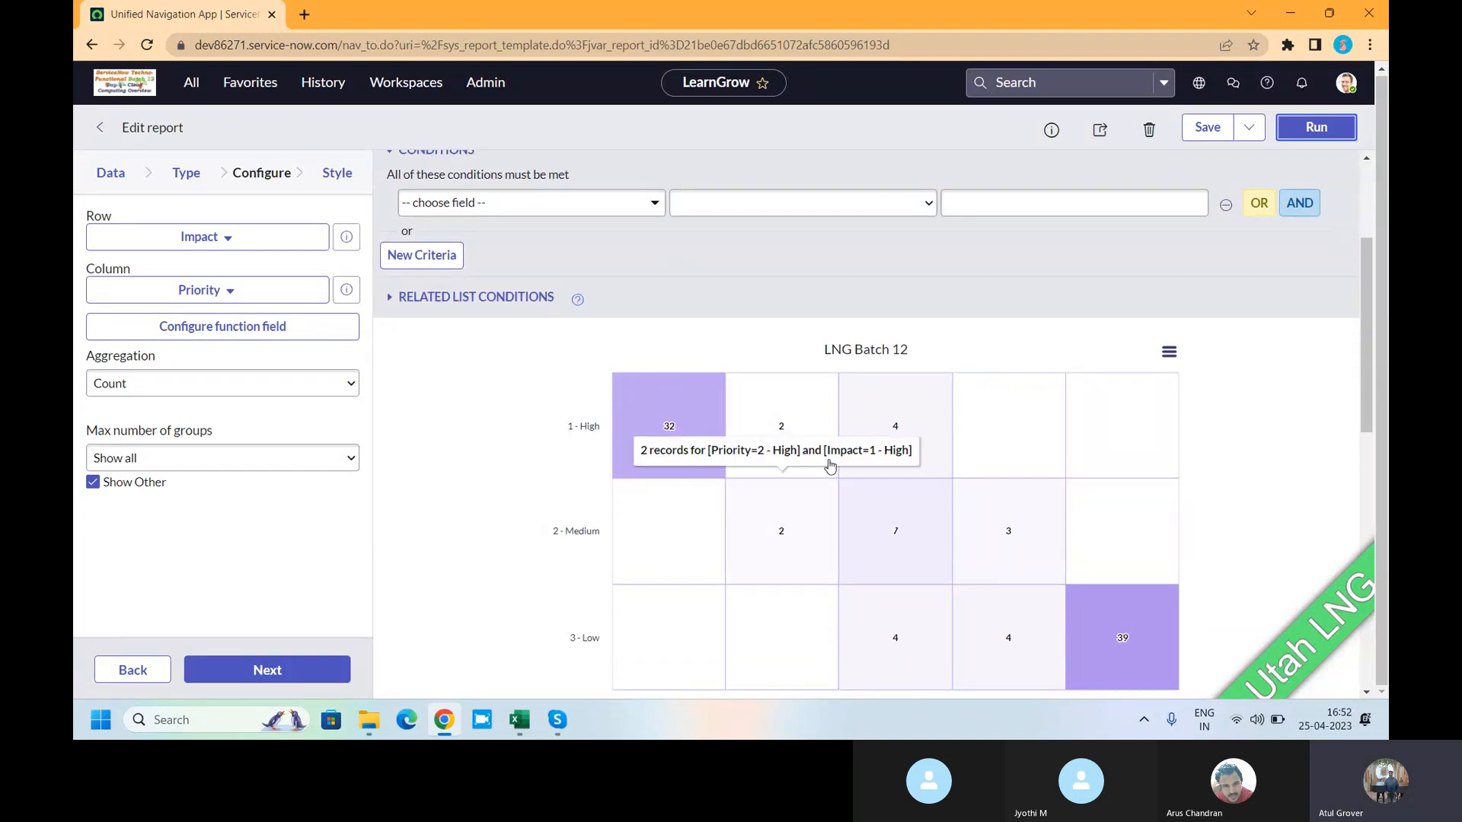
scroll(874, 458, up, 2)
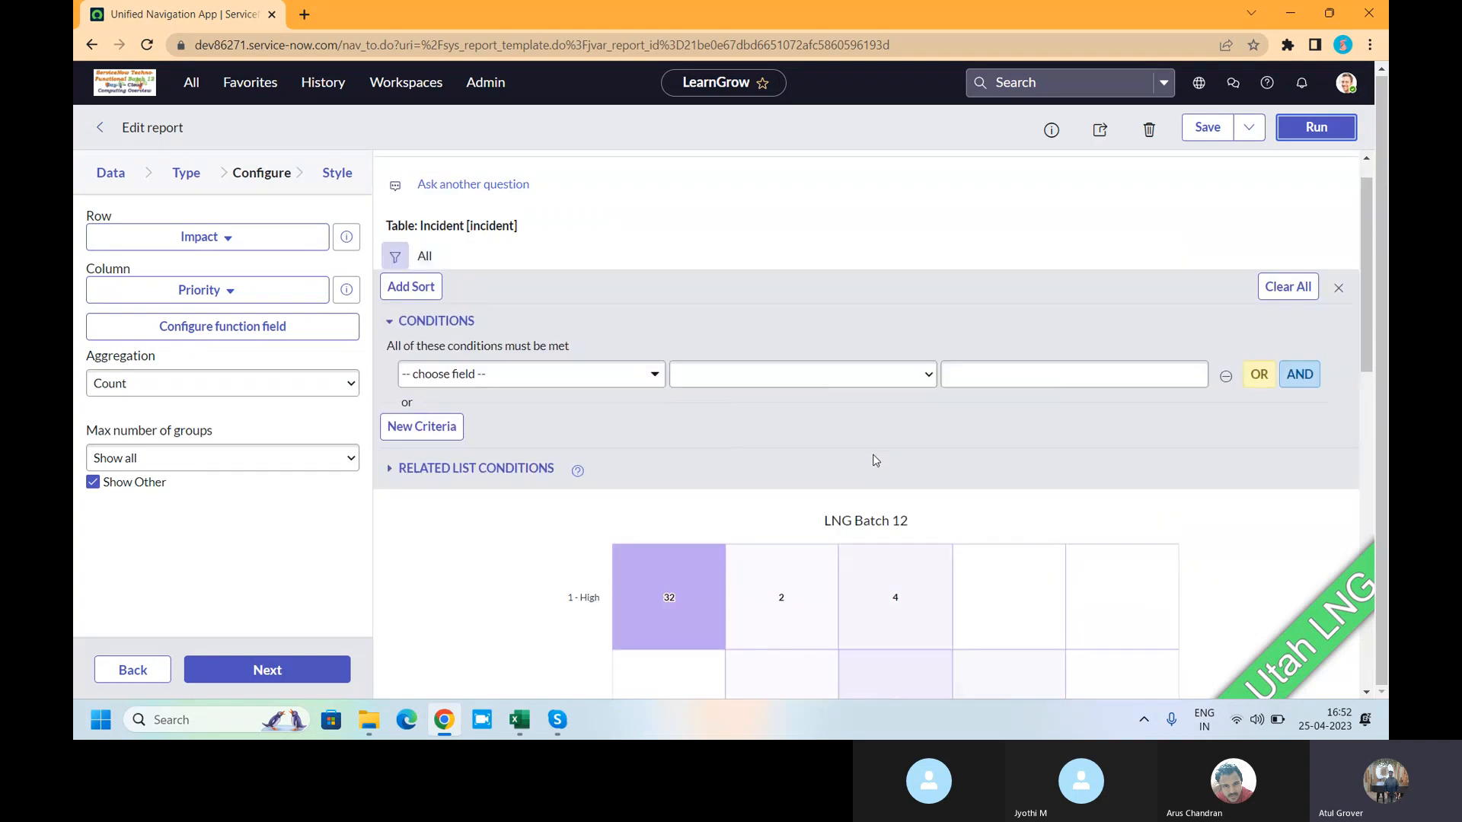
click(1168, 523)
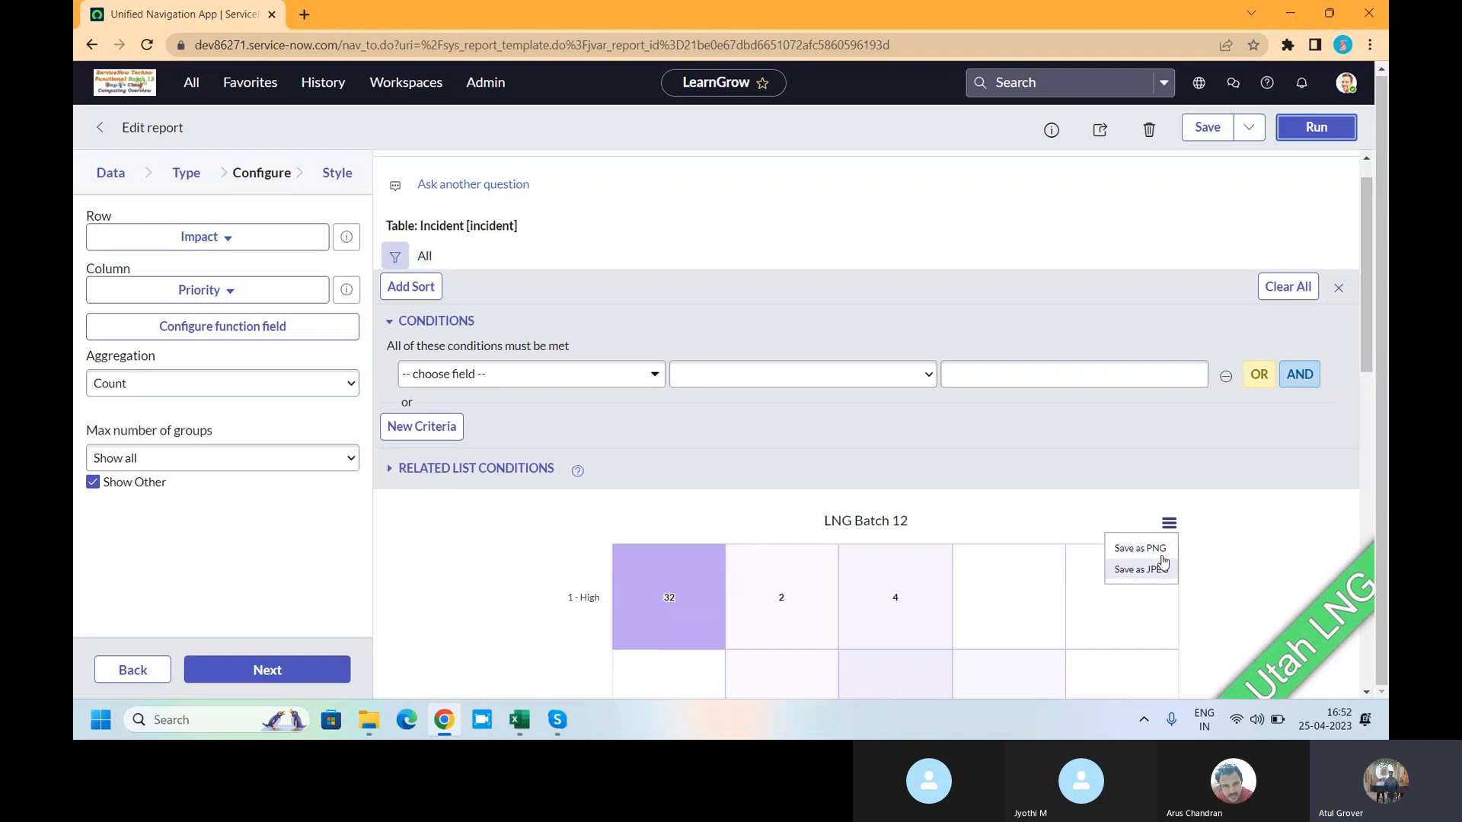
click(187, 174)
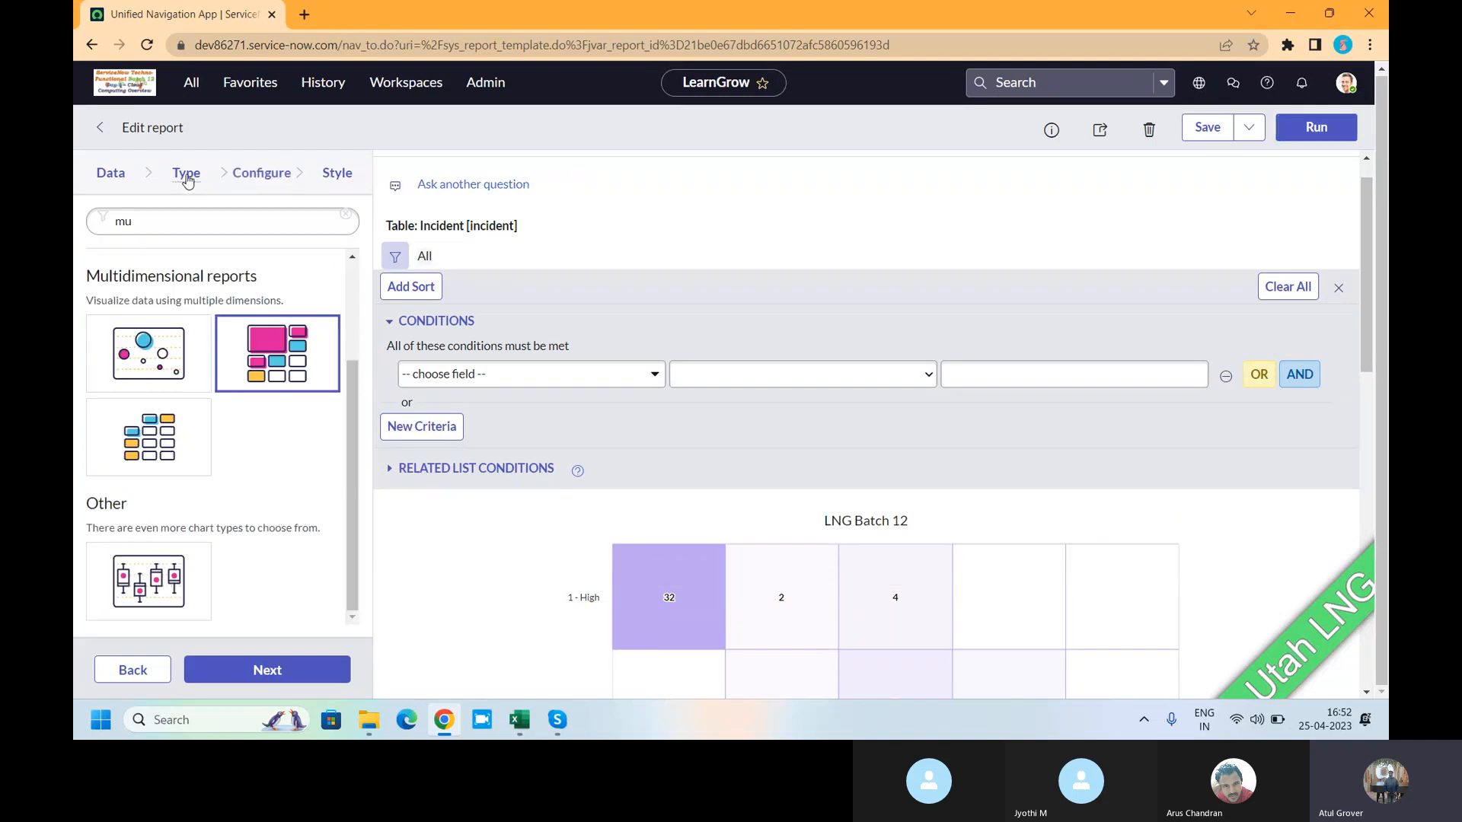
- Switch to a multilevel pivot table with Impact and Urgency as pivot columns
click(165, 458)
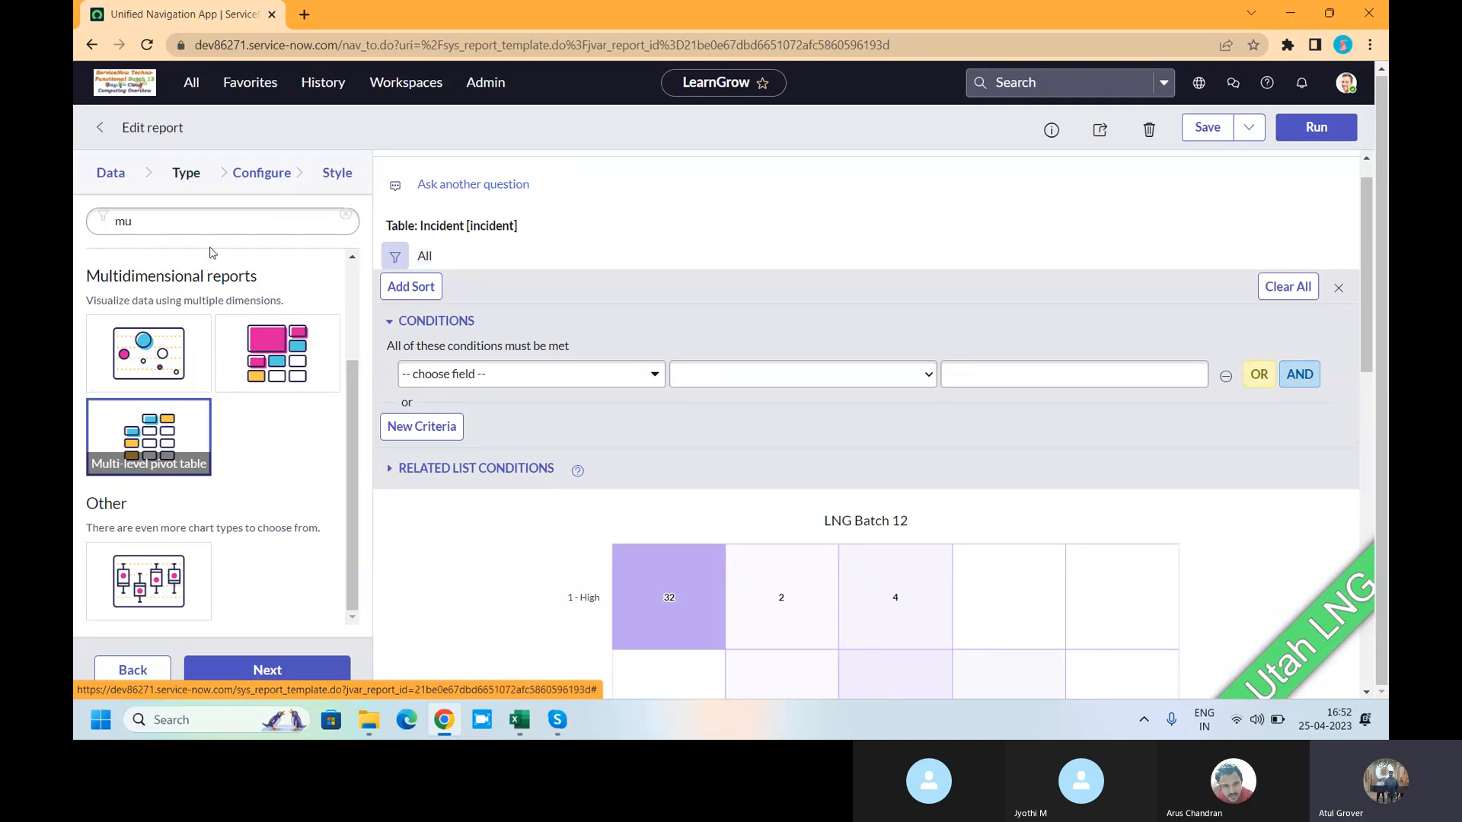
click(248, 175)
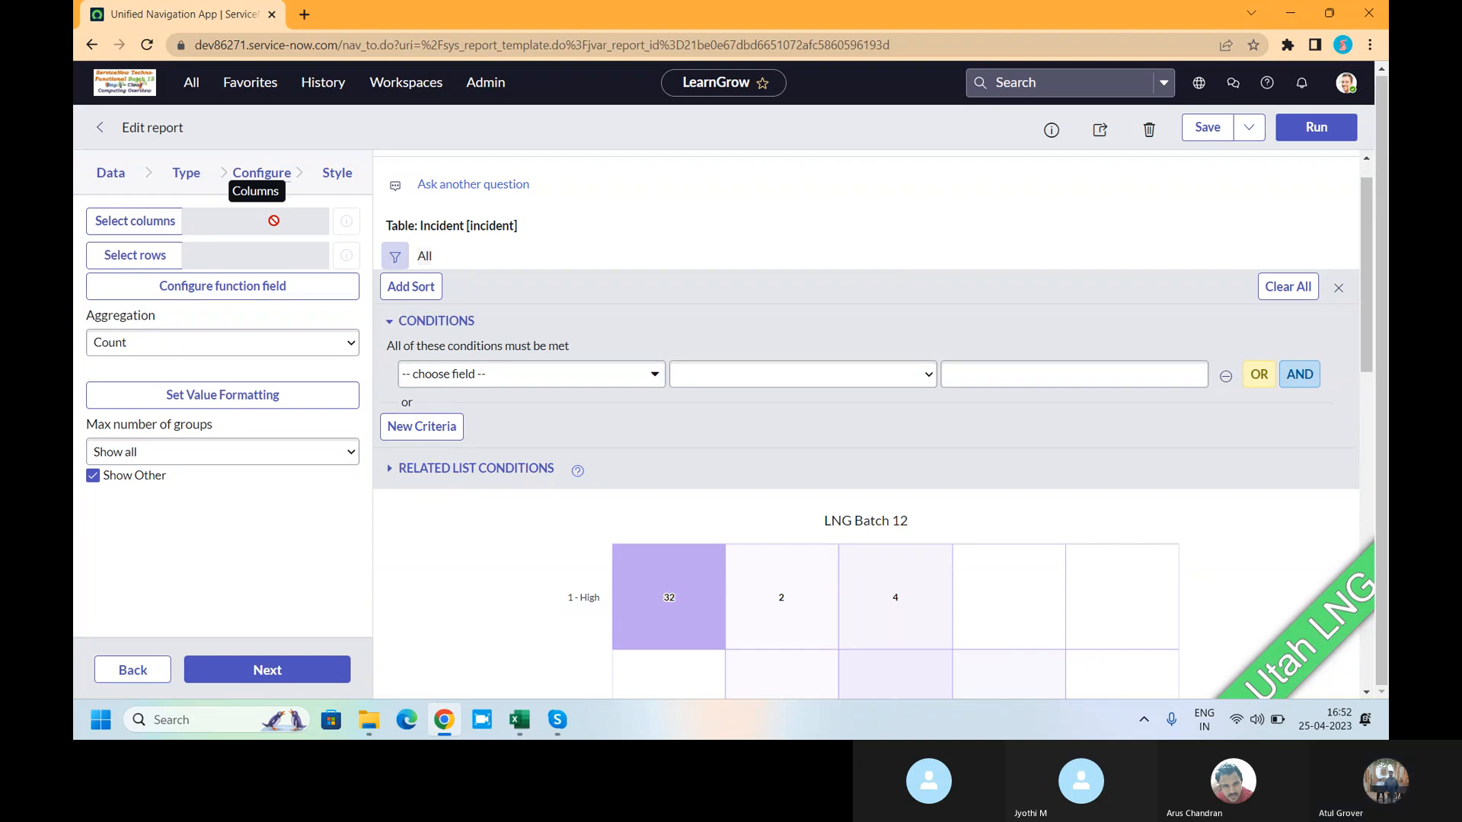
click(159, 227)
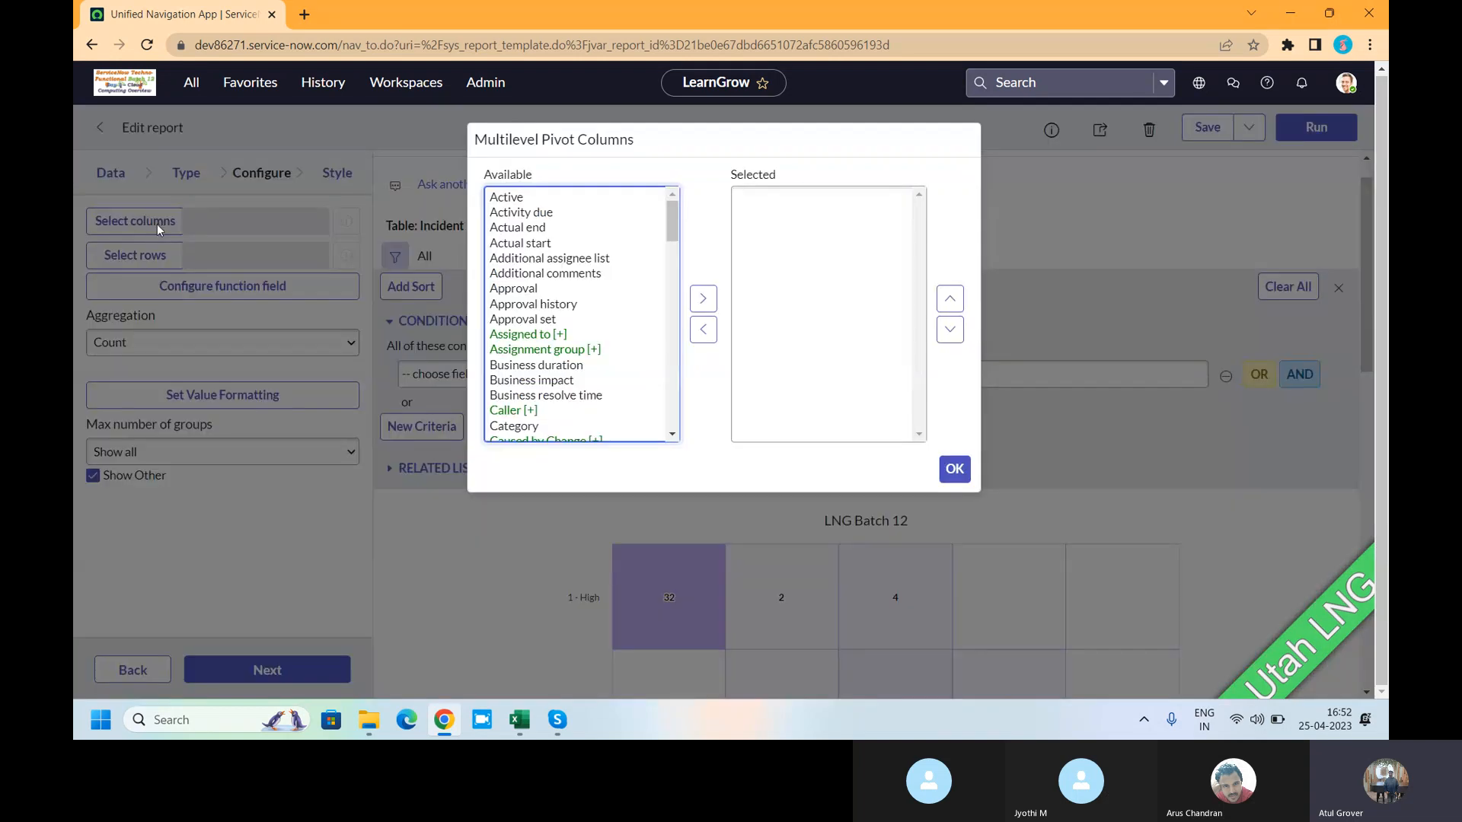
click(501, 243)
key(i)
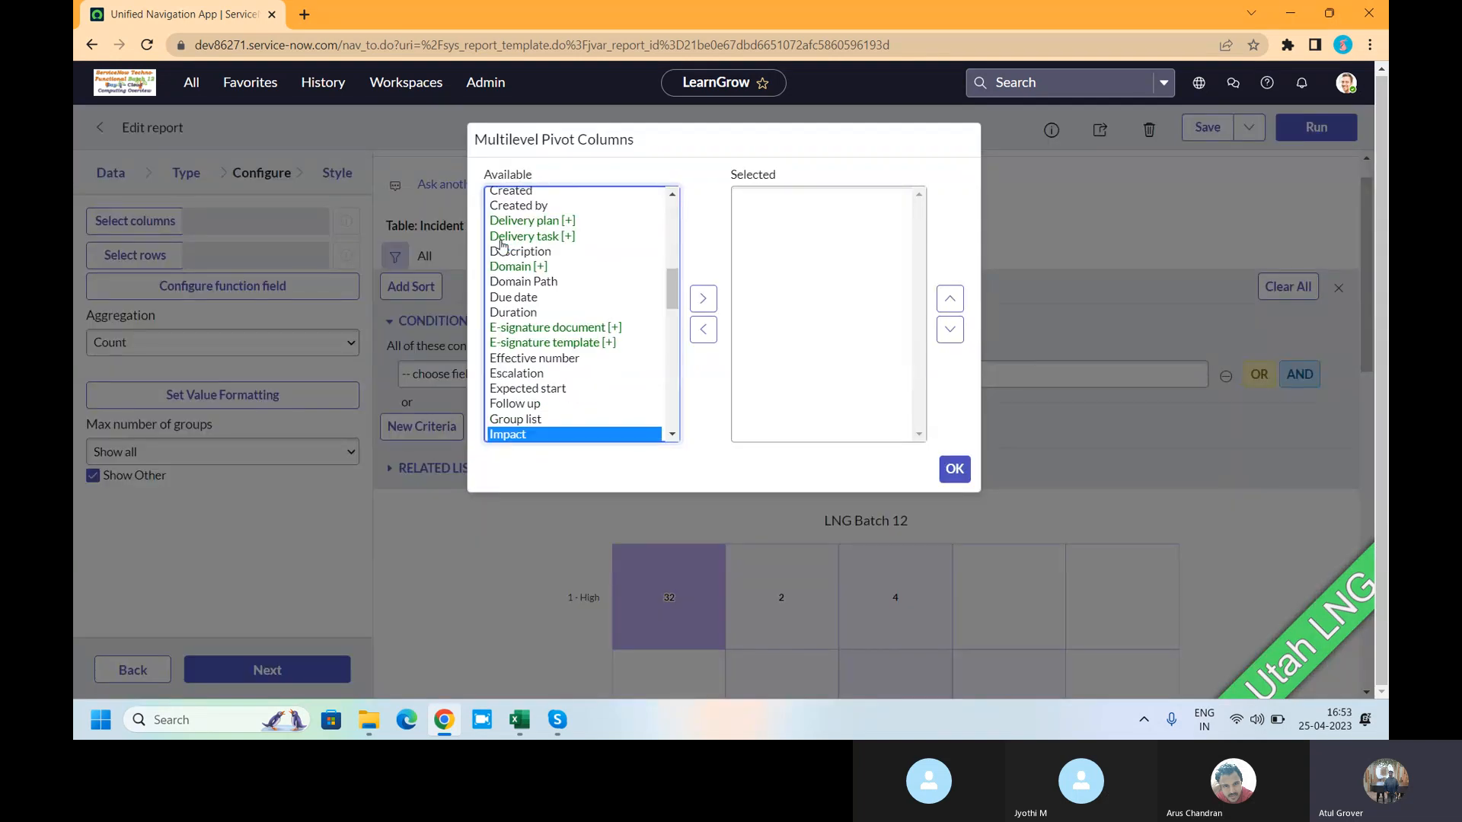
click(702, 297)
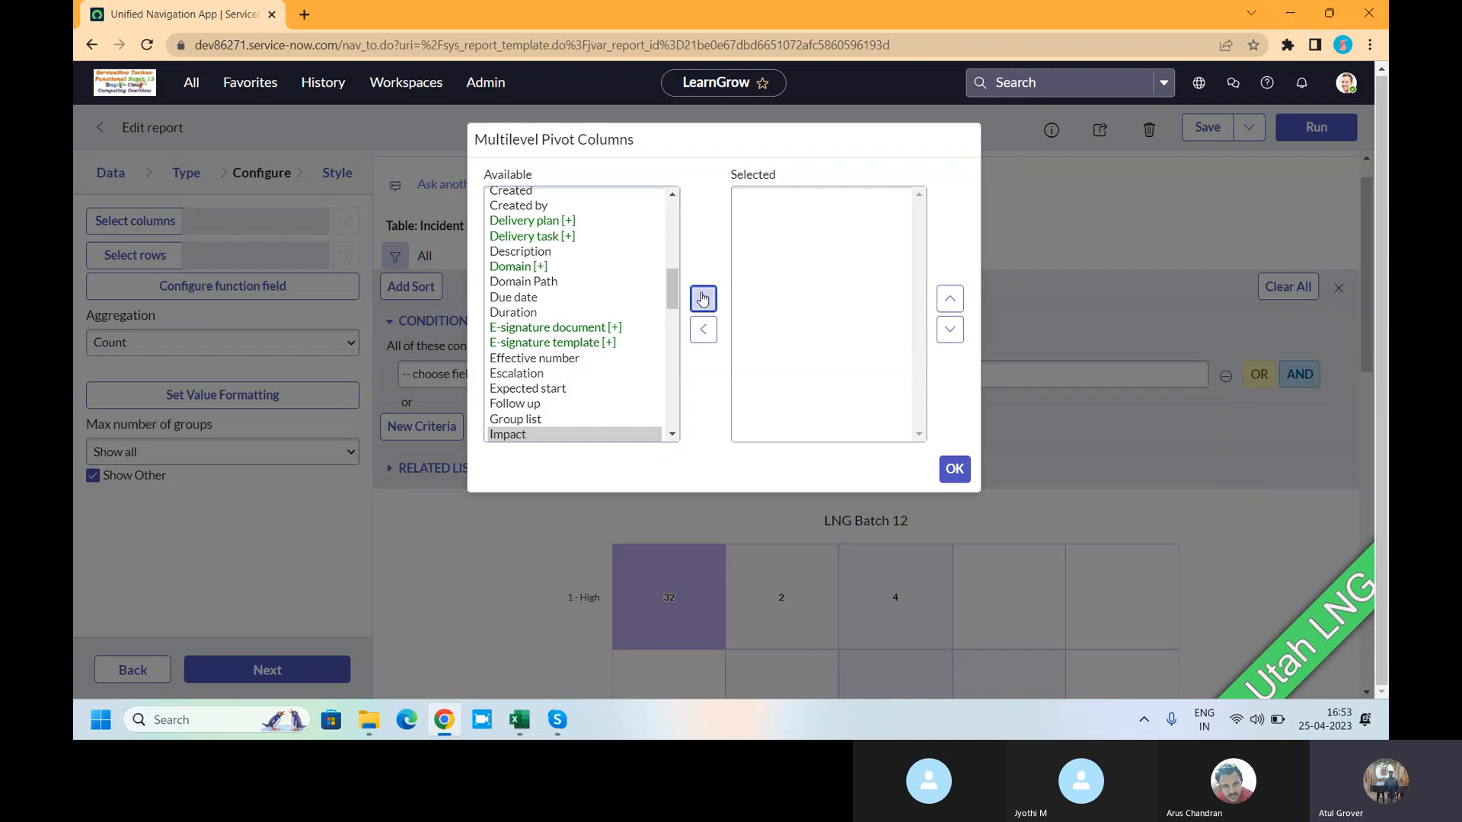
click(535, 286)
key(u)
key(r)
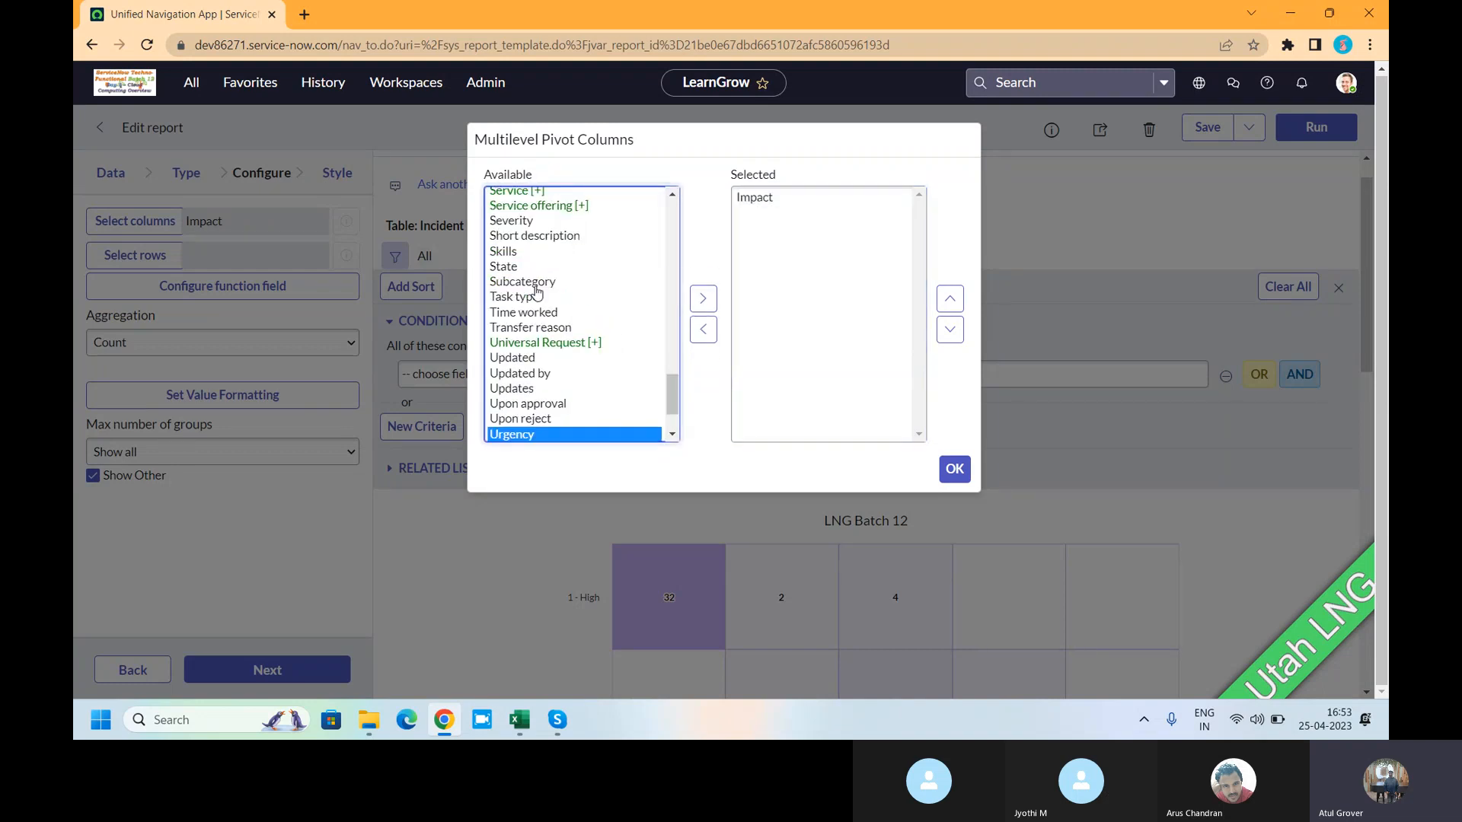
click(703, 299)
click(954, 468)
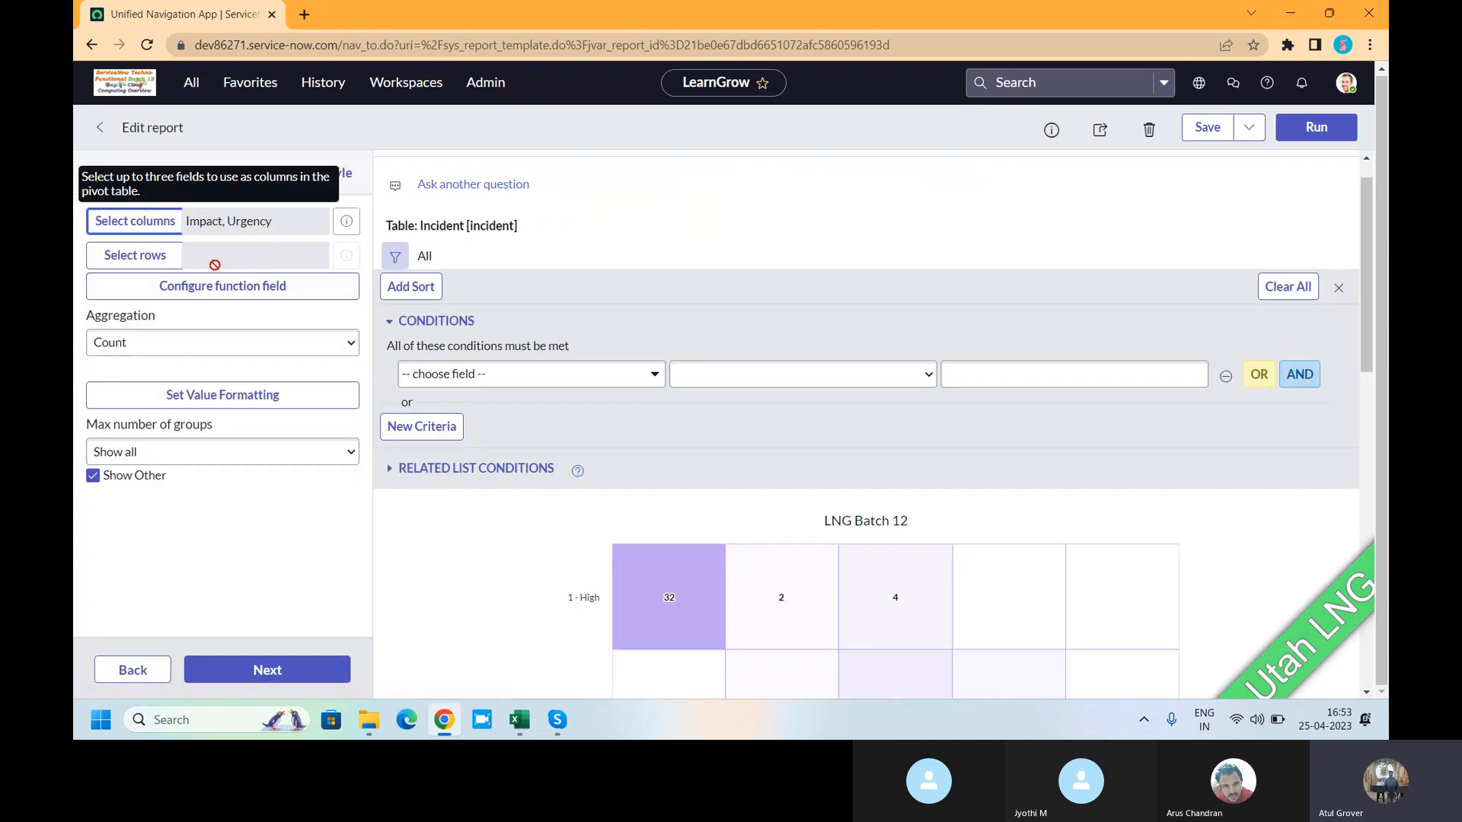
- Add Priority and State as the first two pivot row levels
click(153, 265)
click(520, 245)
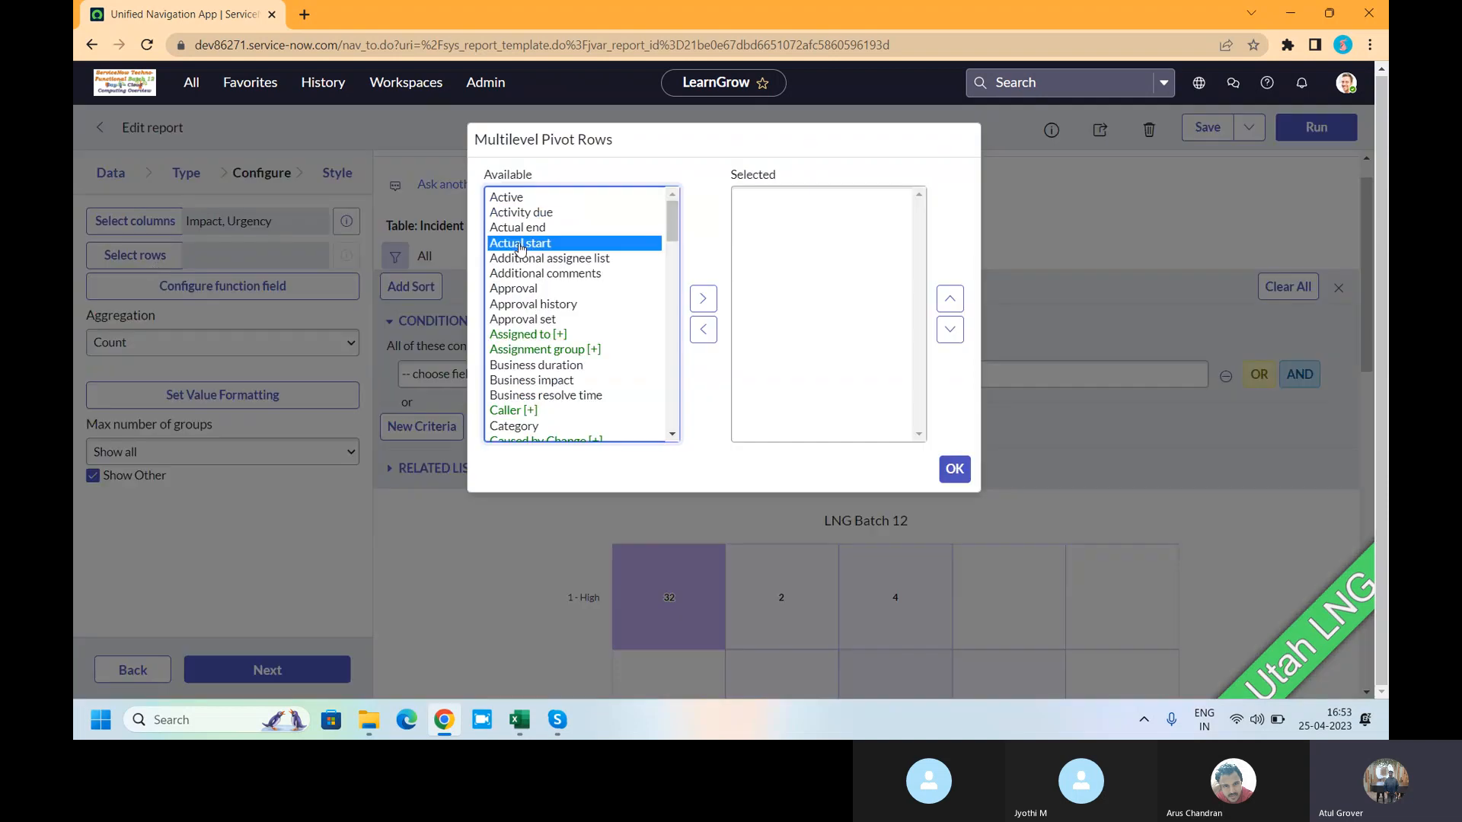
key(p)
key(r)
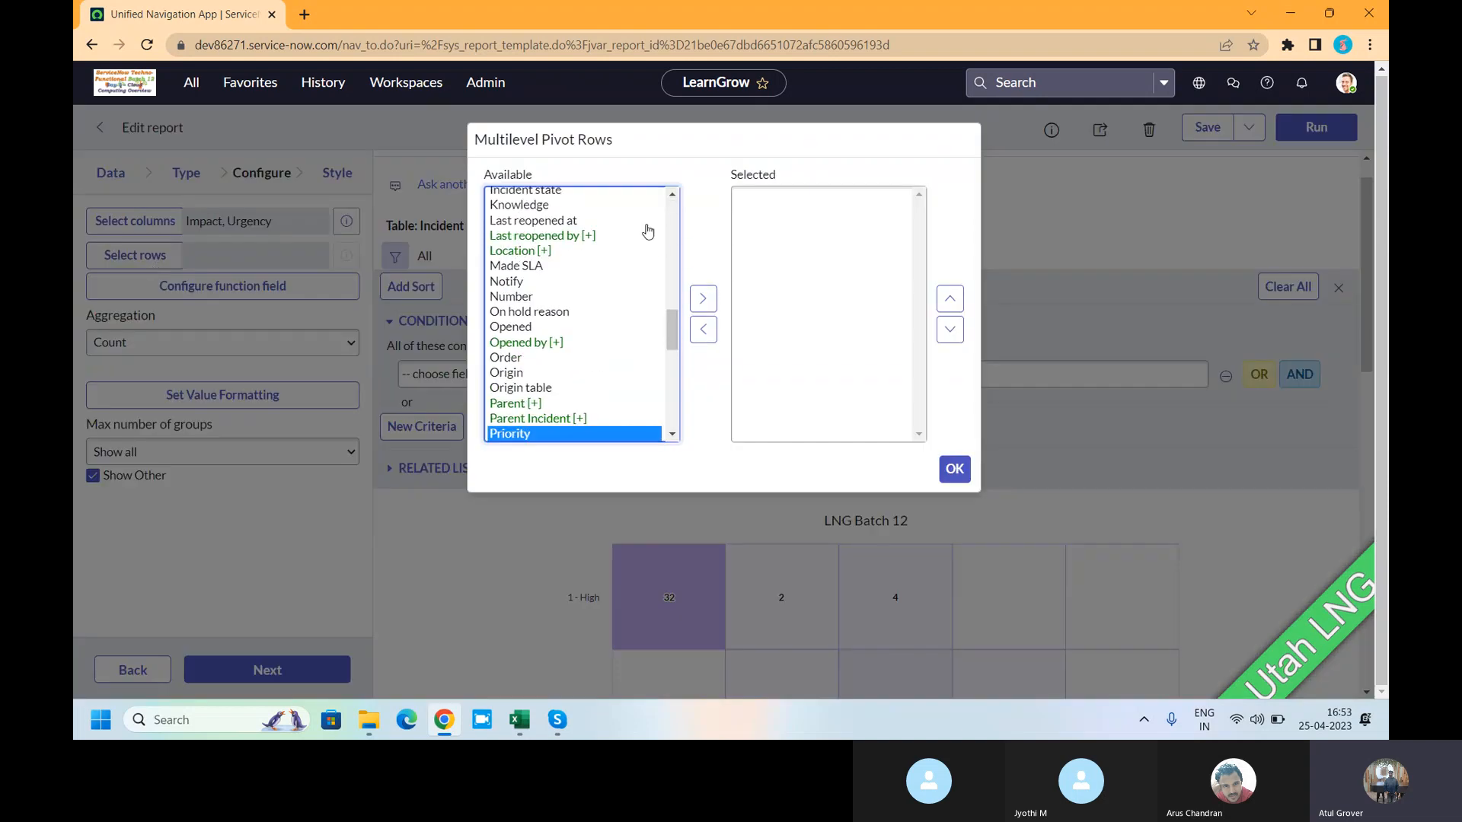
click(703, 298)
click(509, 299)
key(s)
key(t)
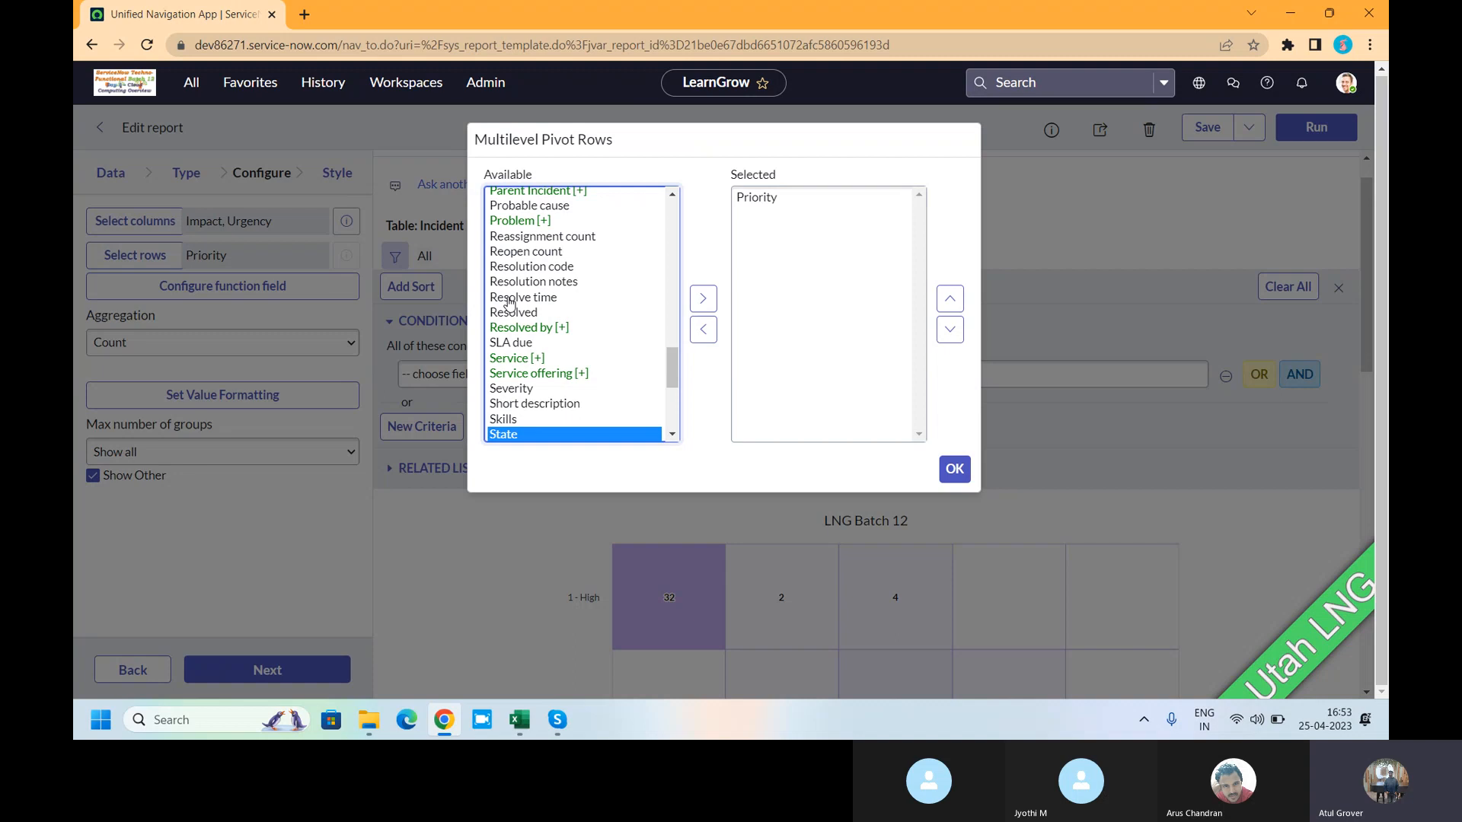
click(703, 298)
- Add Urgency and Category as further pivot row levels and confirm the four rows
click(533, 282)
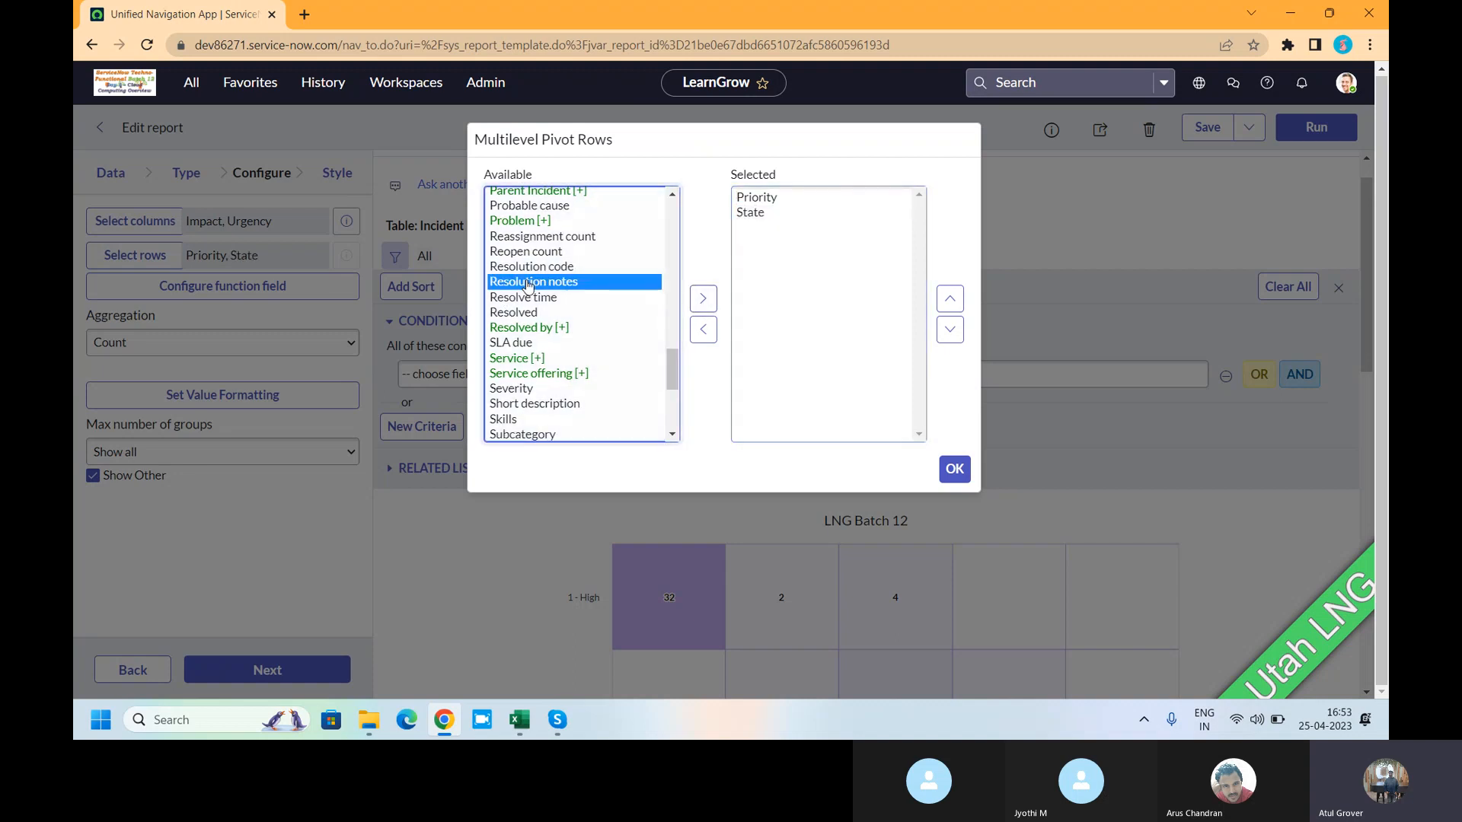
key(Down)
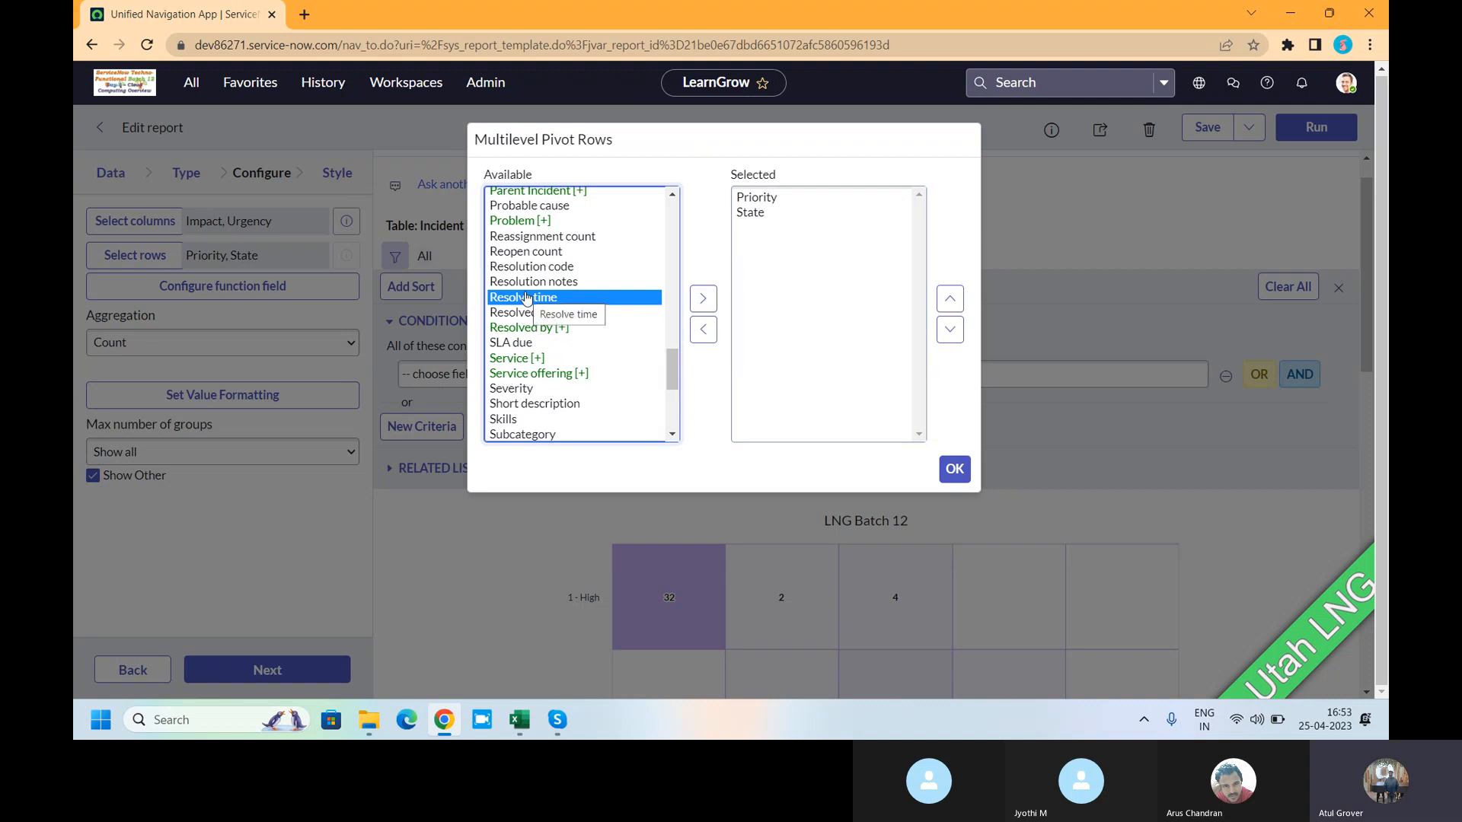
key(c)
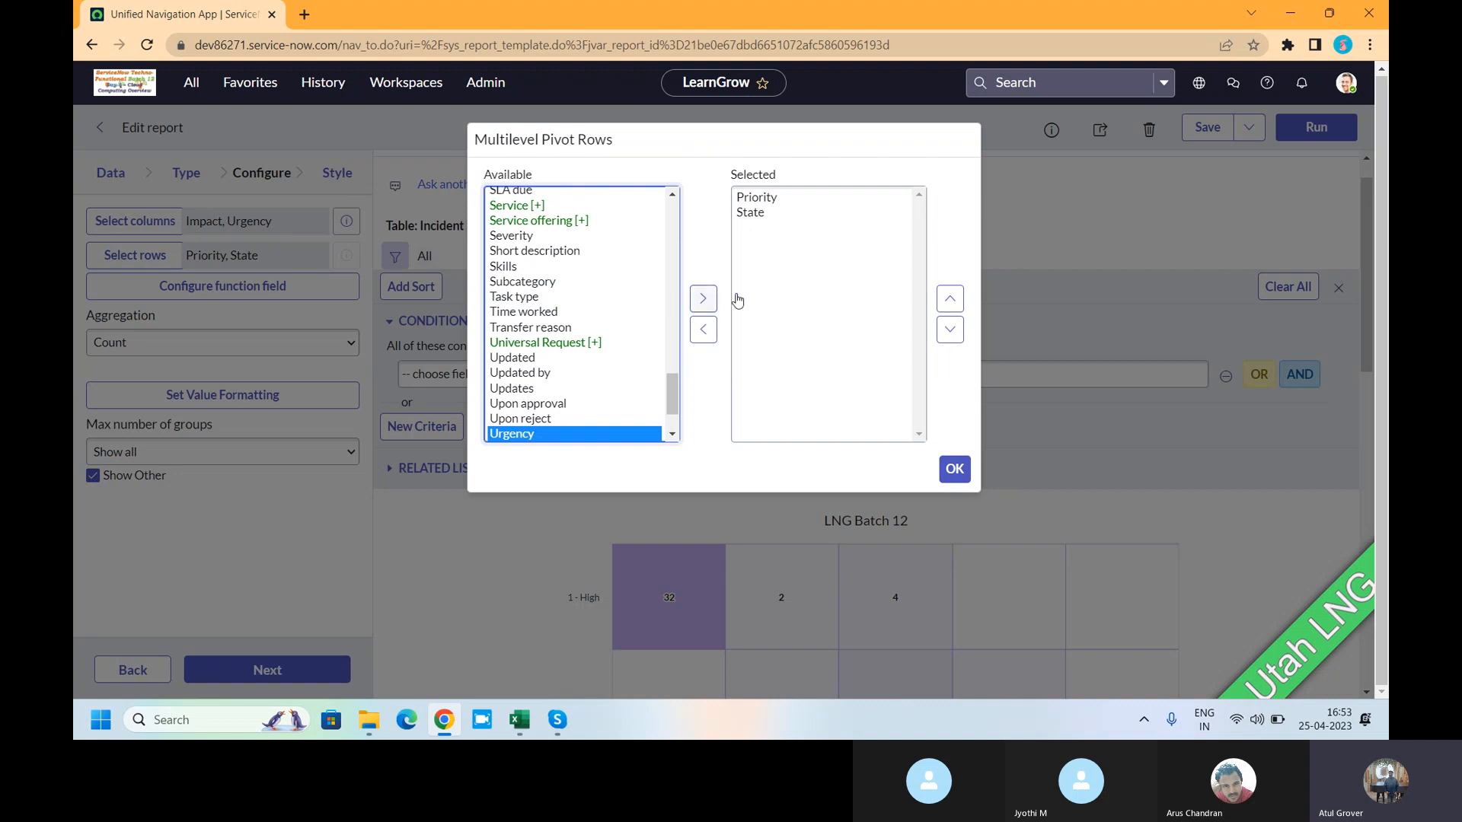
click(703, 298)
click(505, 284)
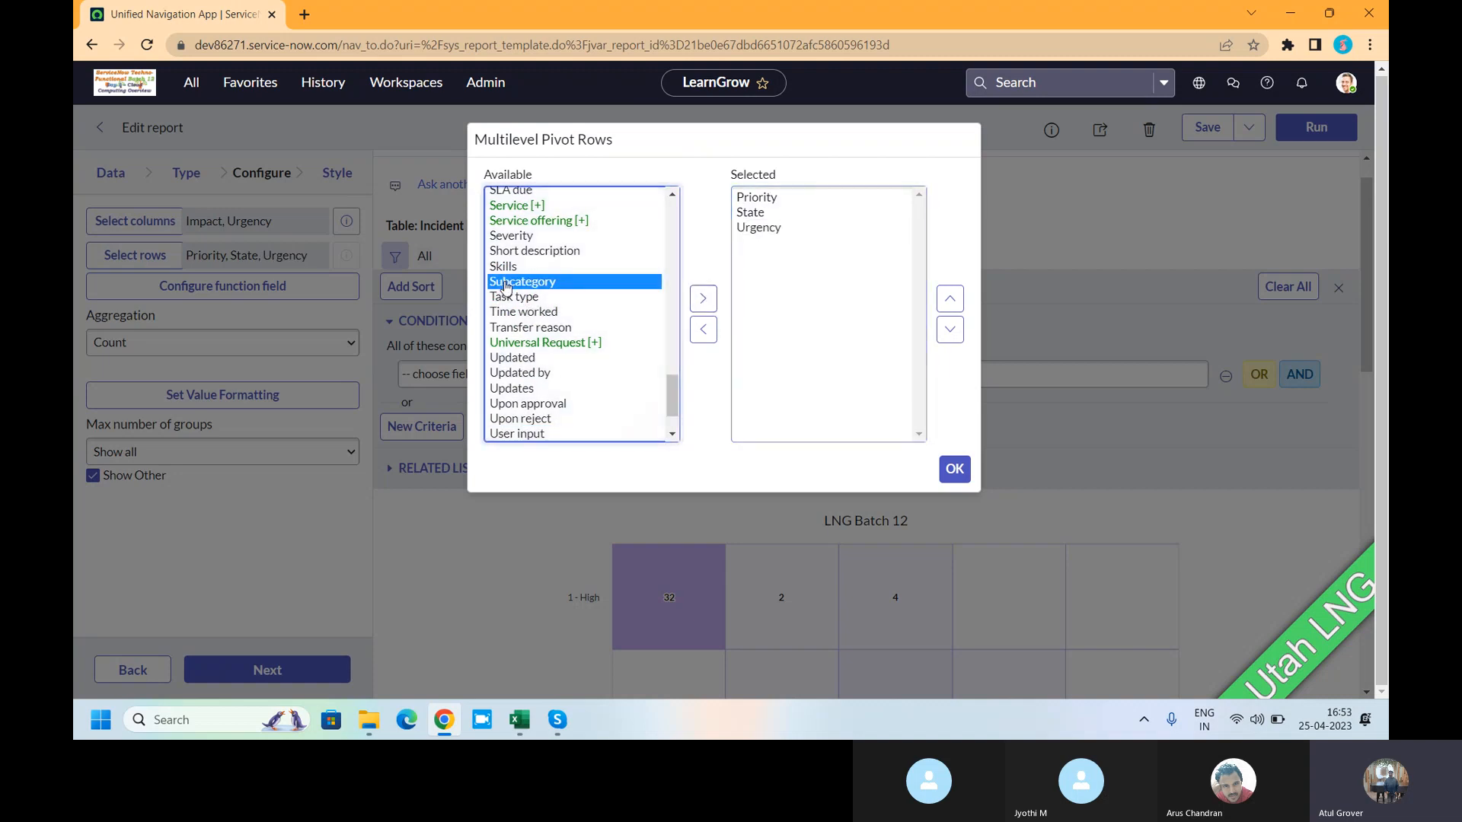
key(c)
click(517, 211)
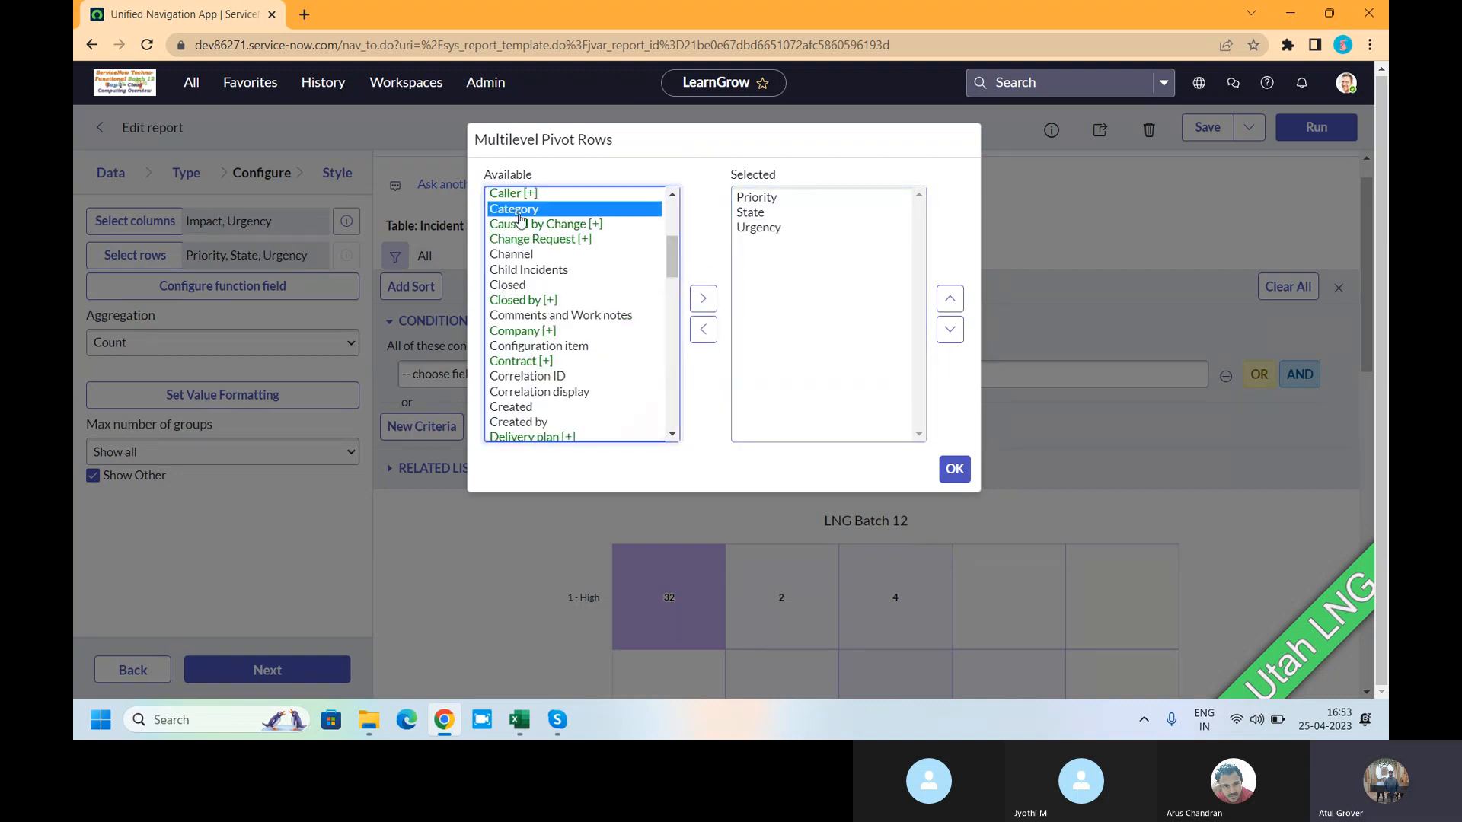
click(702, 298)
click(961, 479)
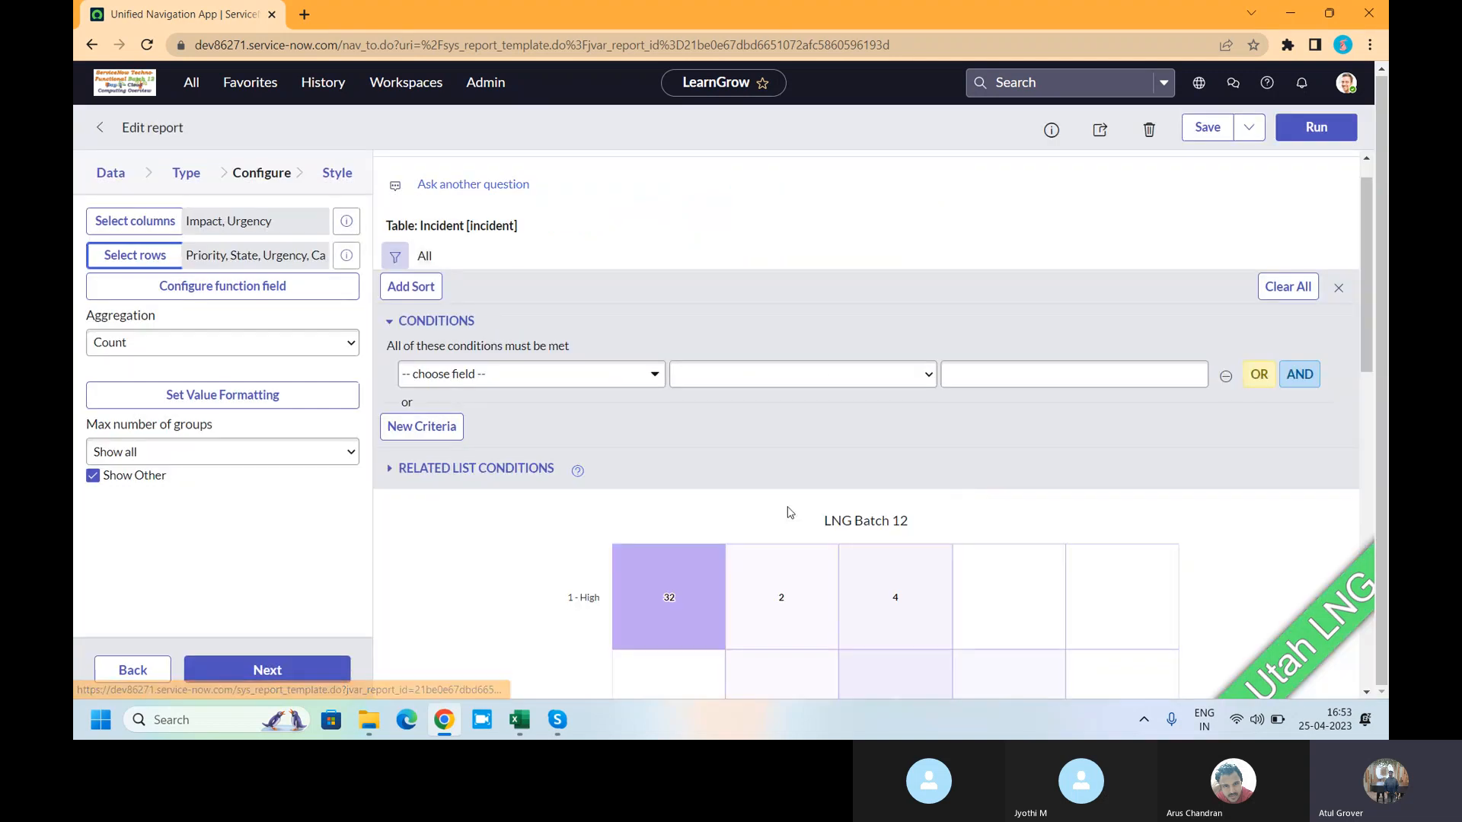
- Rerun the report and scroll the pivot, where 1 - Critical totals 32 across State, Urgency and Category
click(1312, 131)
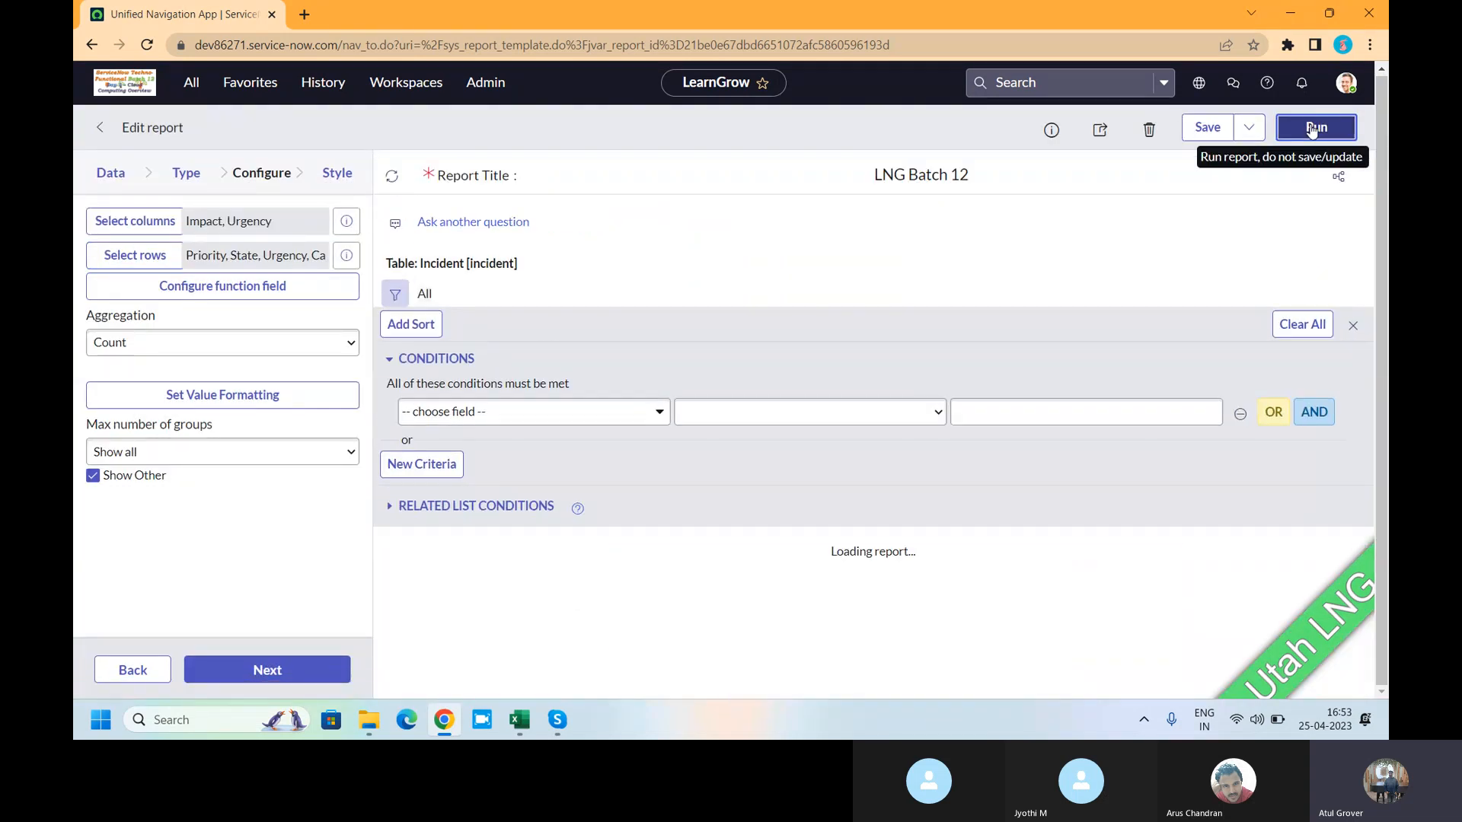
scroll(746, 333, down, 5)
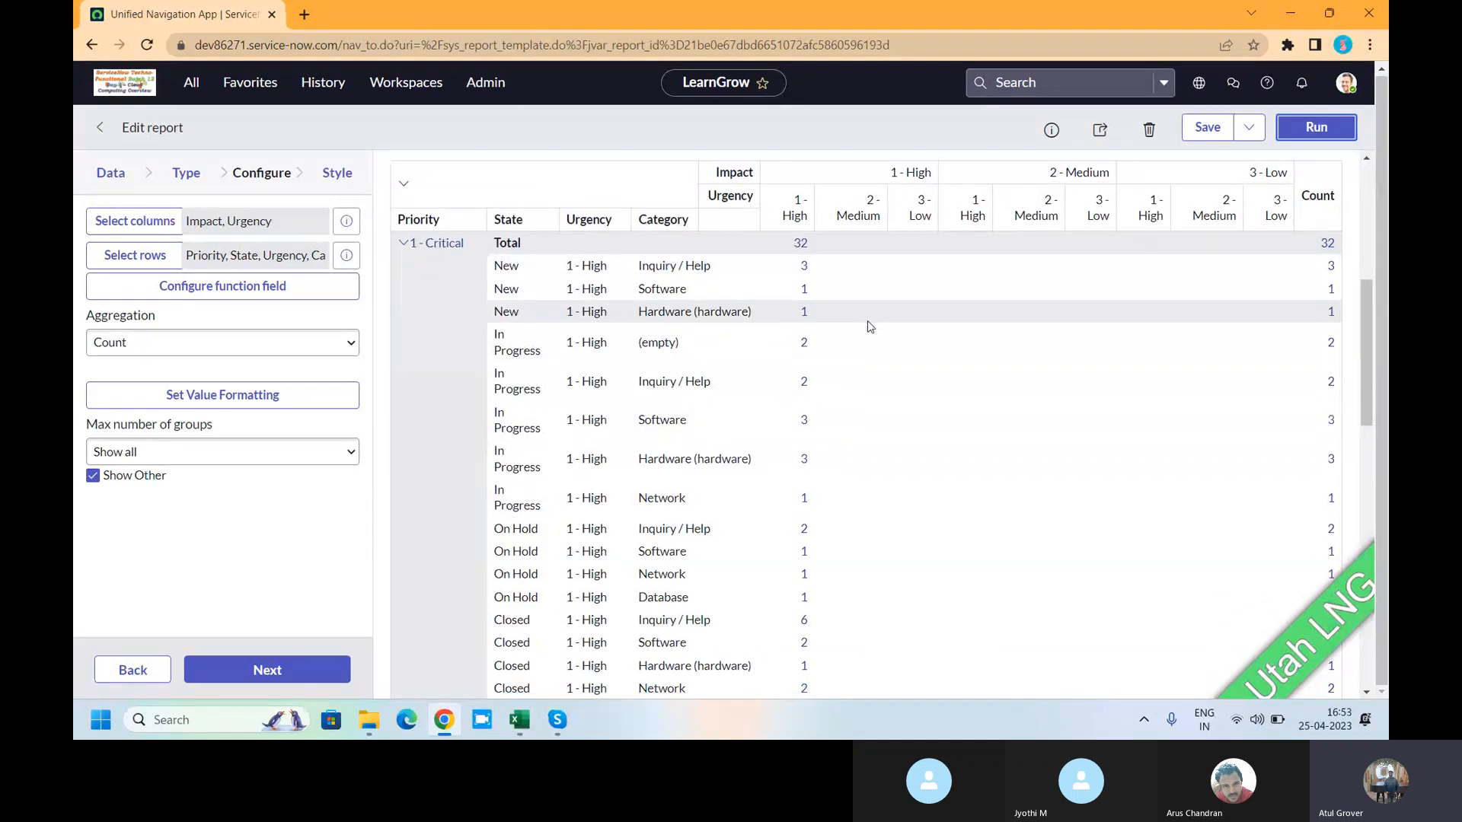
scroll(866, 321, down, 3)
scroll(722, 356, up, 3)
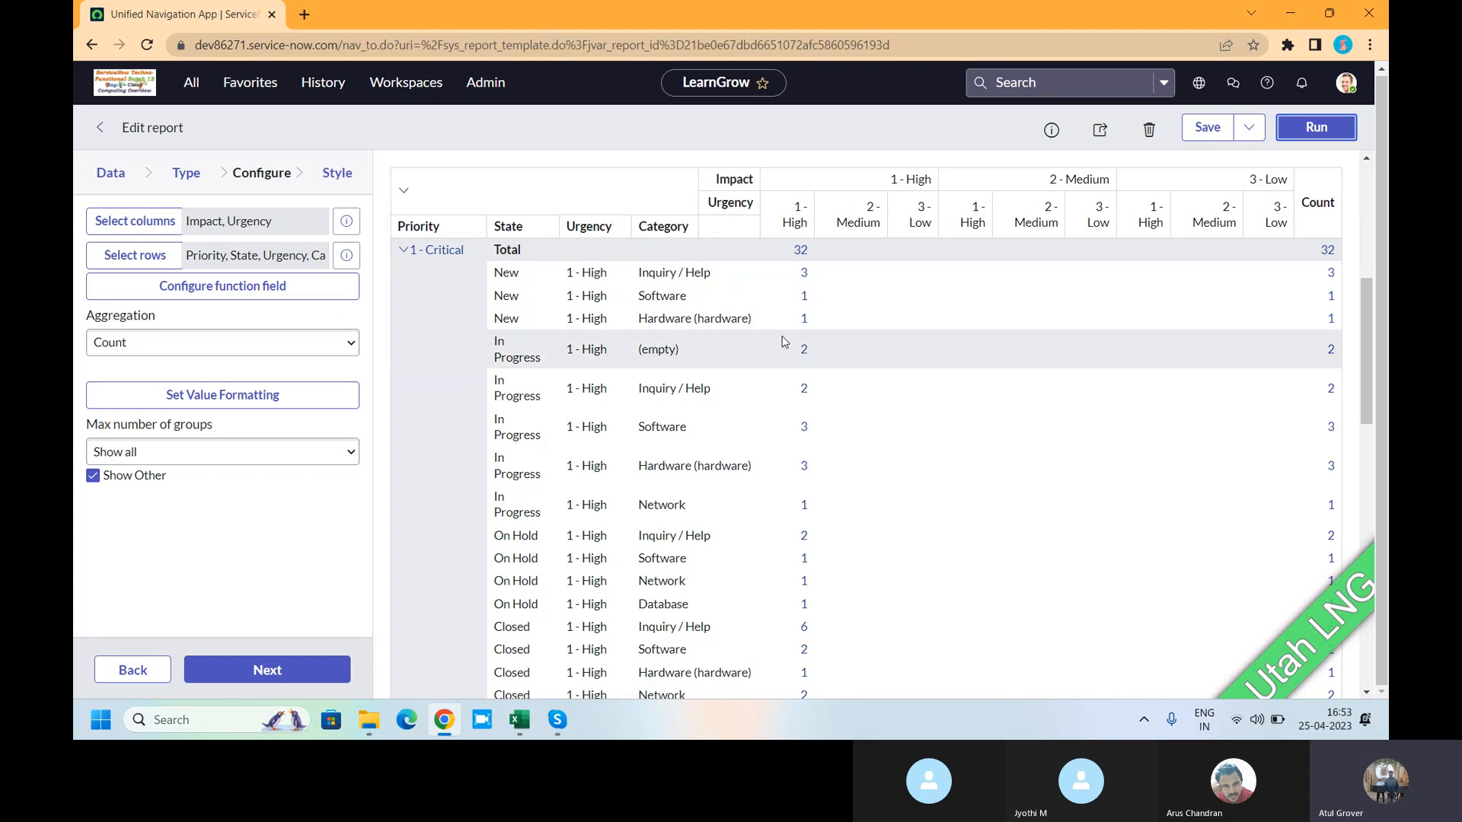
scroll(819, 318, up, 3)
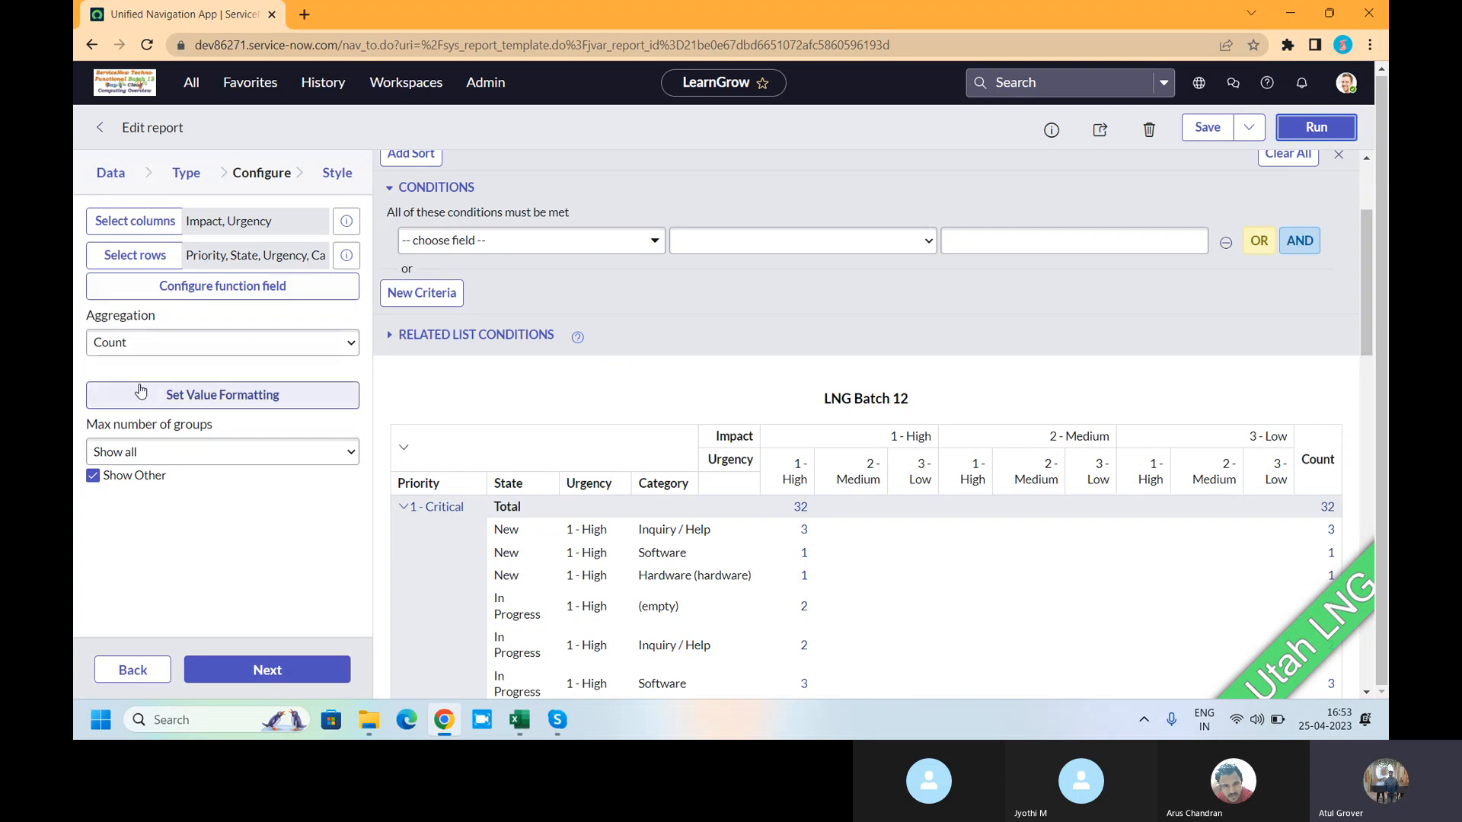
- Remove Urgency and Category from the pivot rows, leaving Priority and State, and save
click(134, 255)
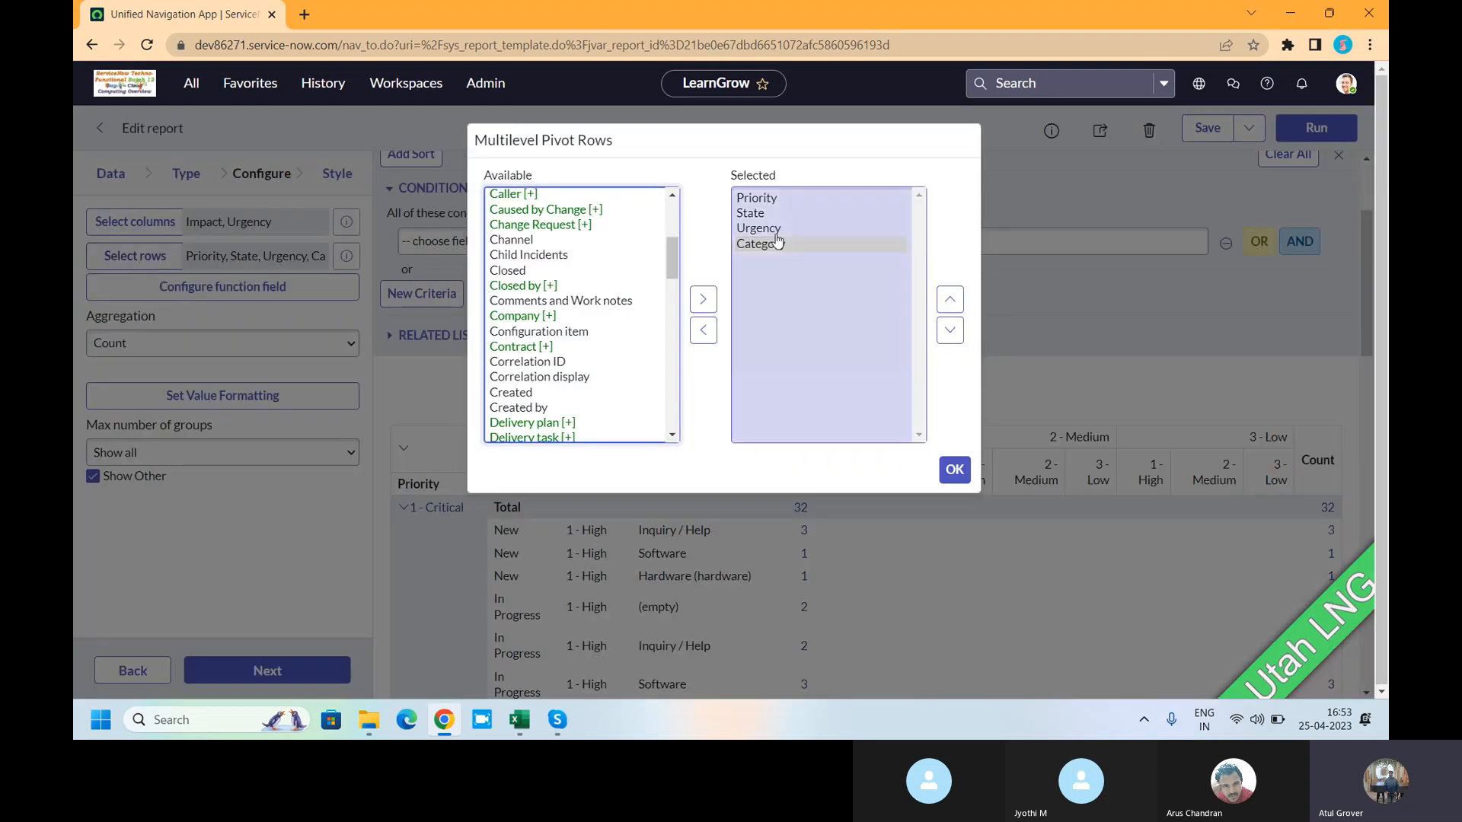
double_click(761, 229)
double_click(765, 230)
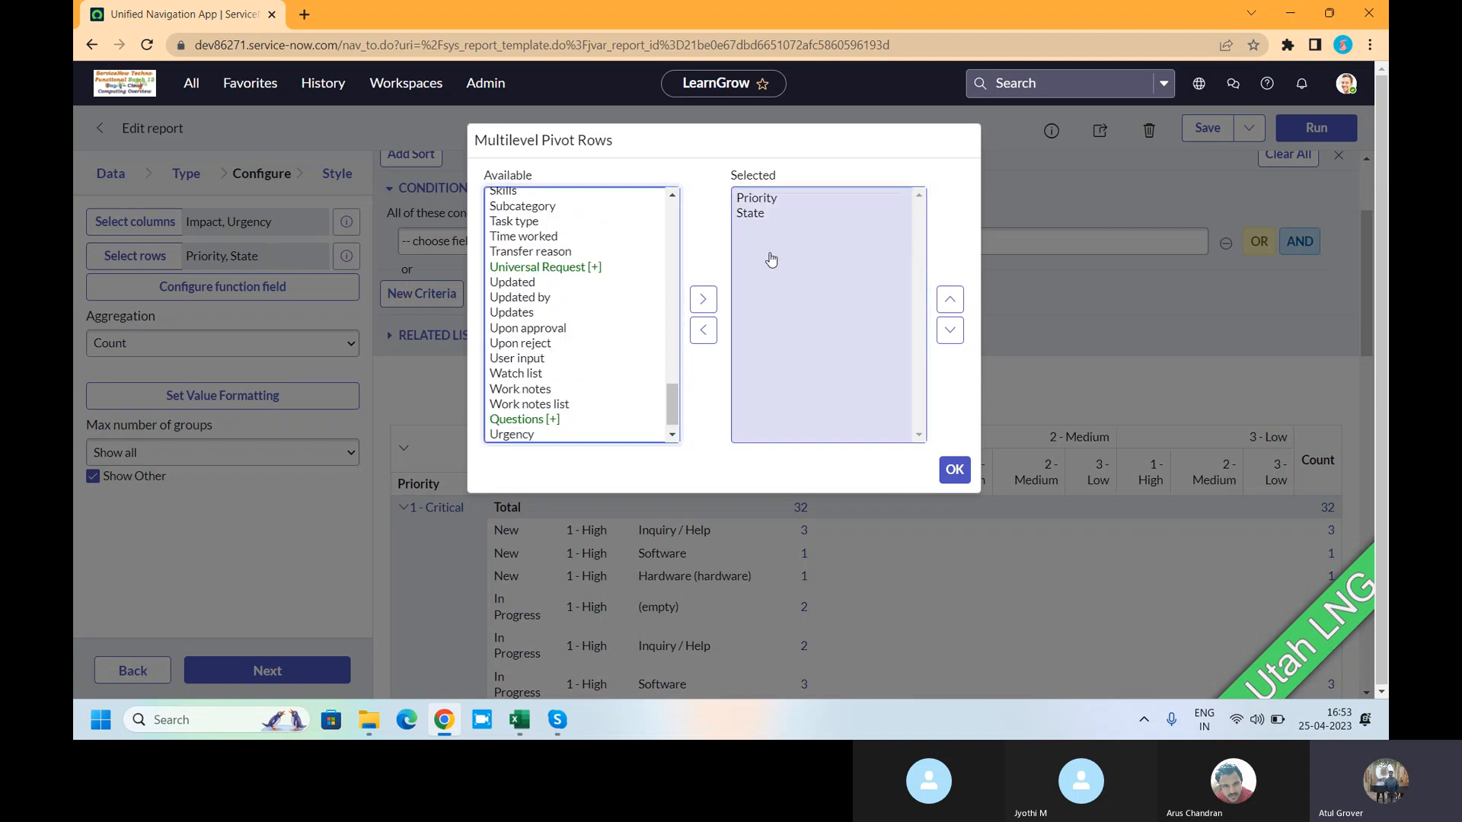
click(955, 469)
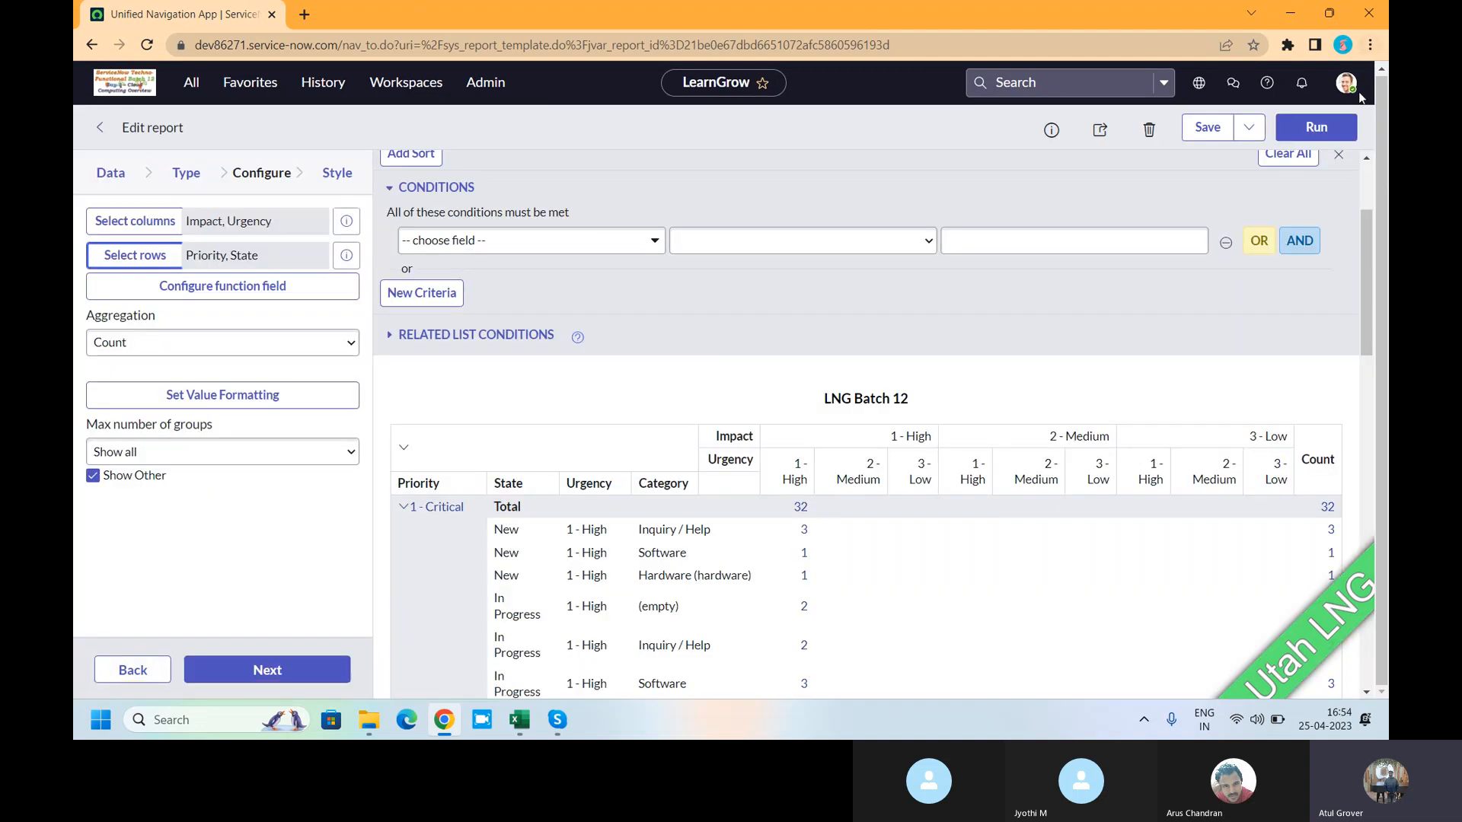
click(1210, 131)
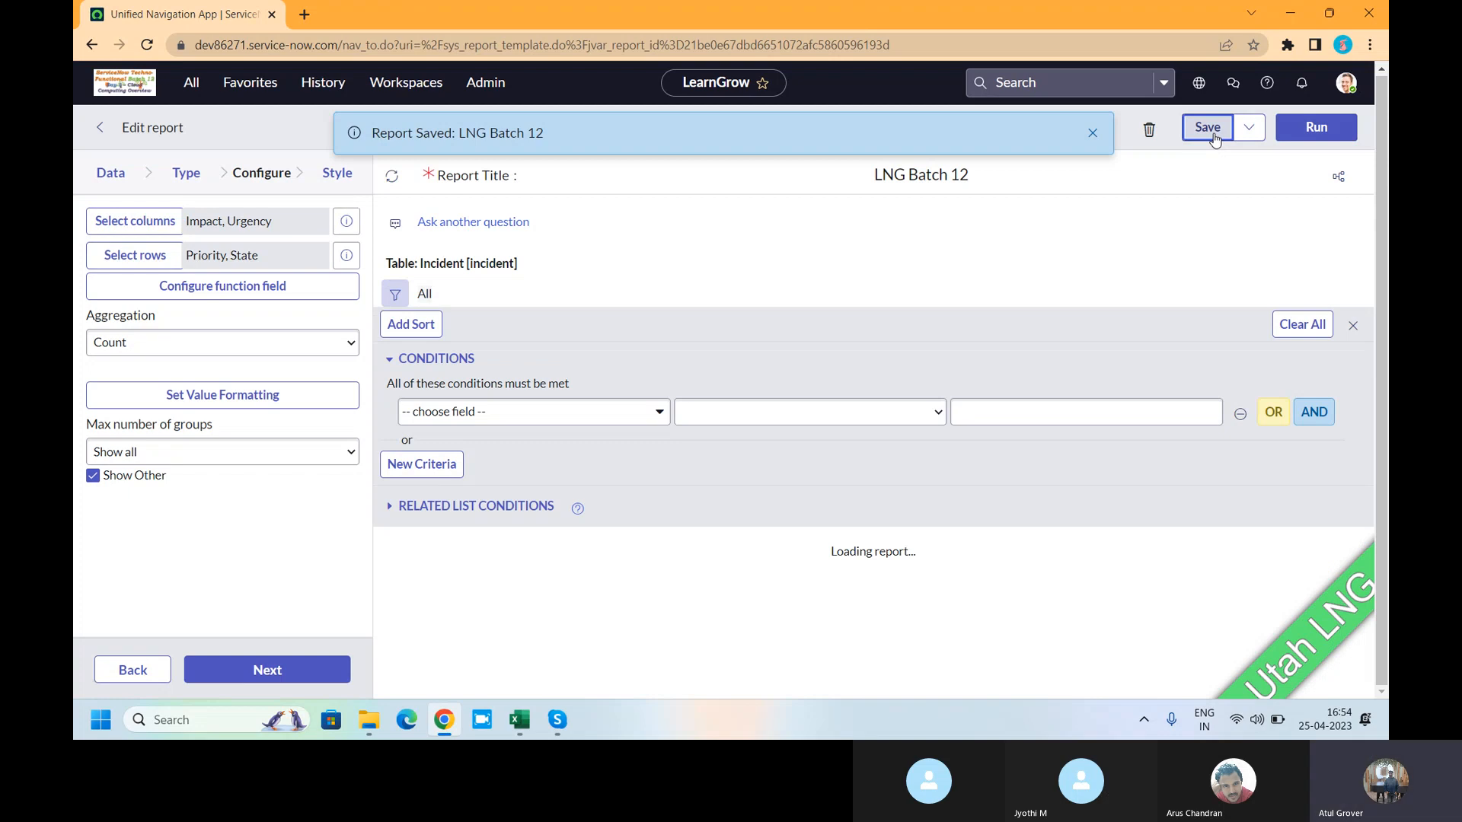
- Collapse and re-expand the priority groups, save again, and dismiss the saved notice
scroll(759, 255, down, 1)
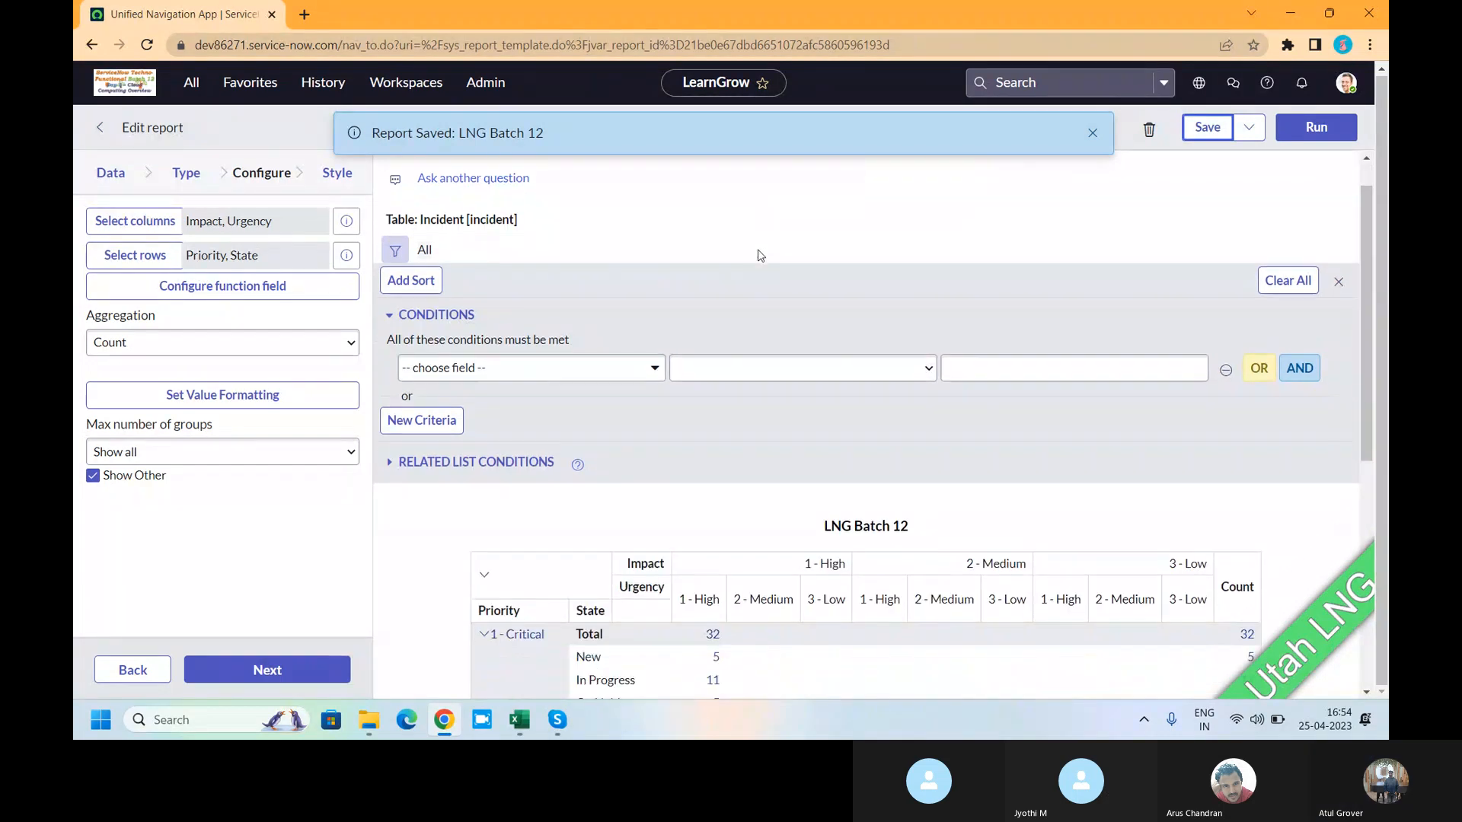
scroll(760, 255, down, 3)
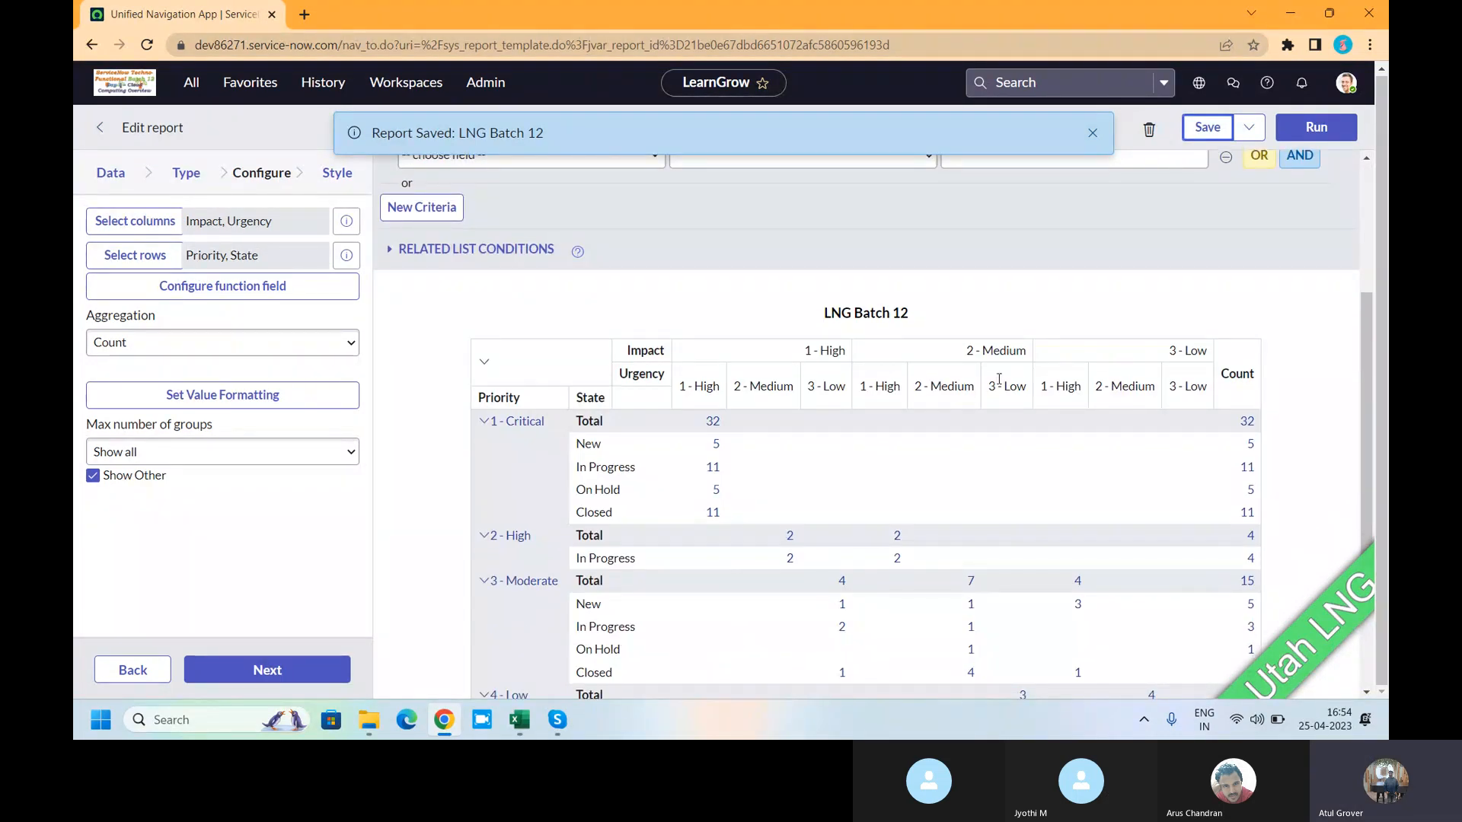
click(485, 370)
click(484, 518)
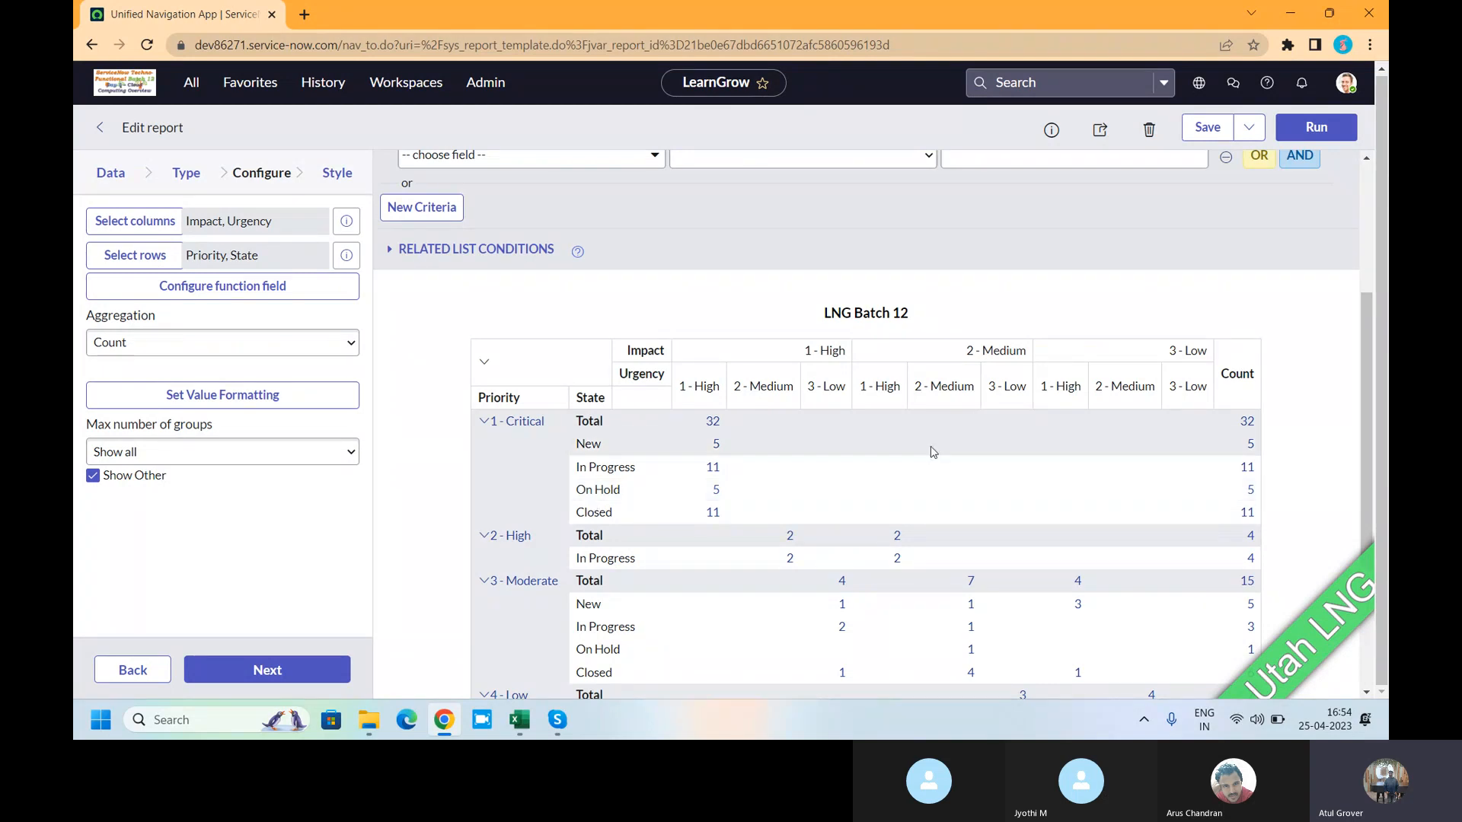
click(1207, 131)
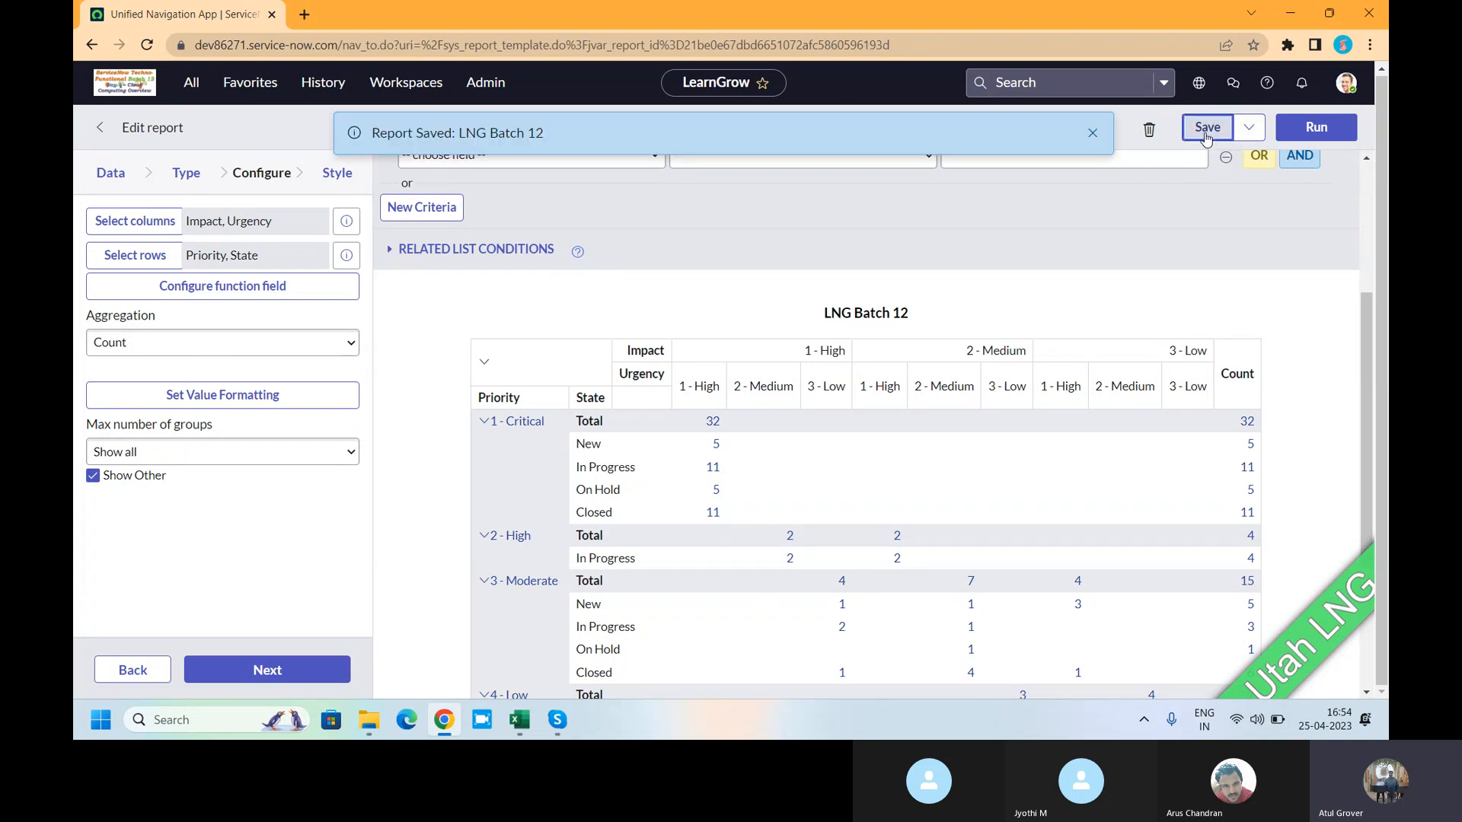
click(1091, 134)
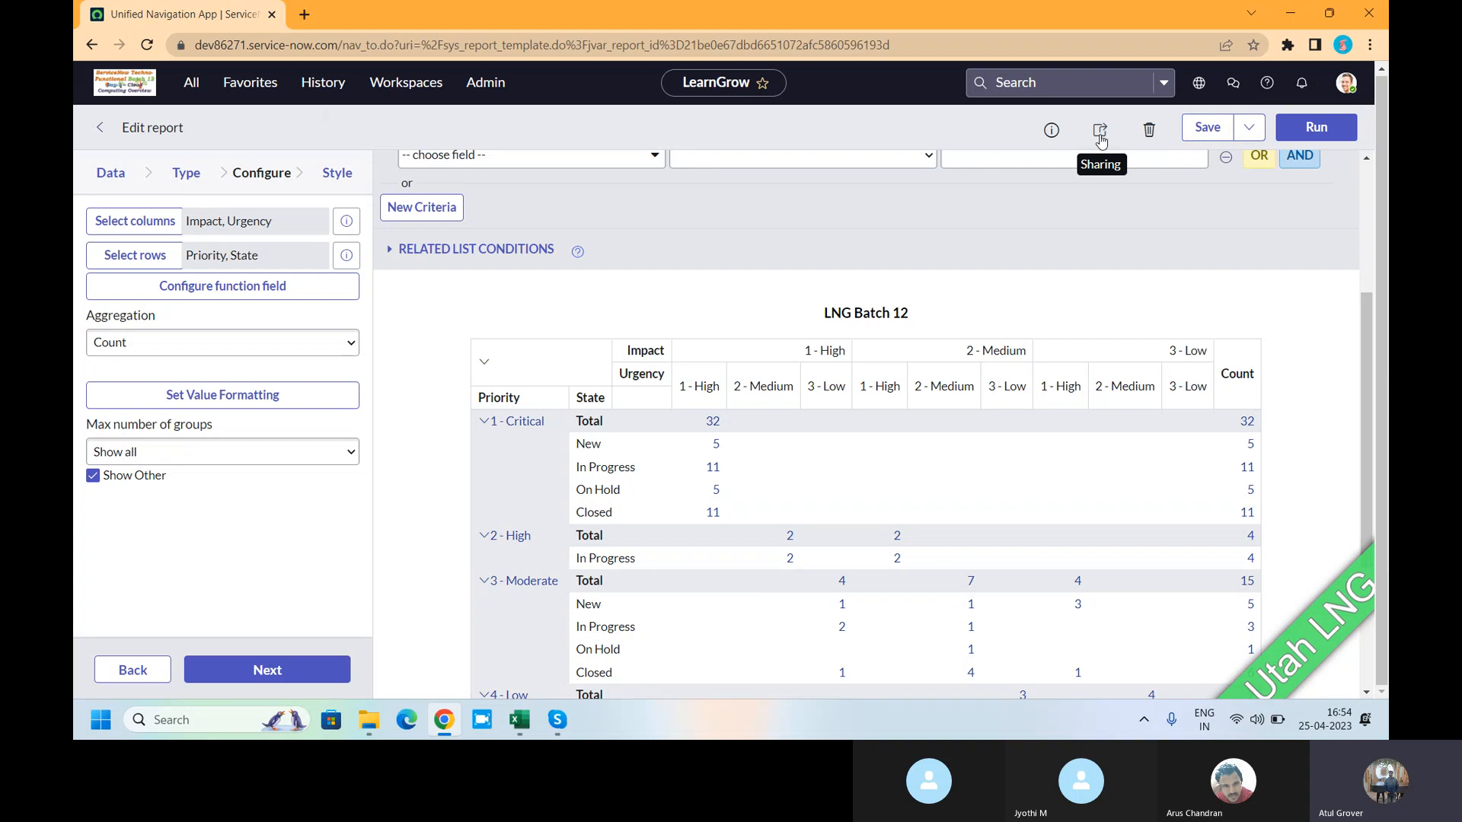
- Export LNG Batch 12 to PDF immediately and download it as export (6).pdf
click(1100, 137)
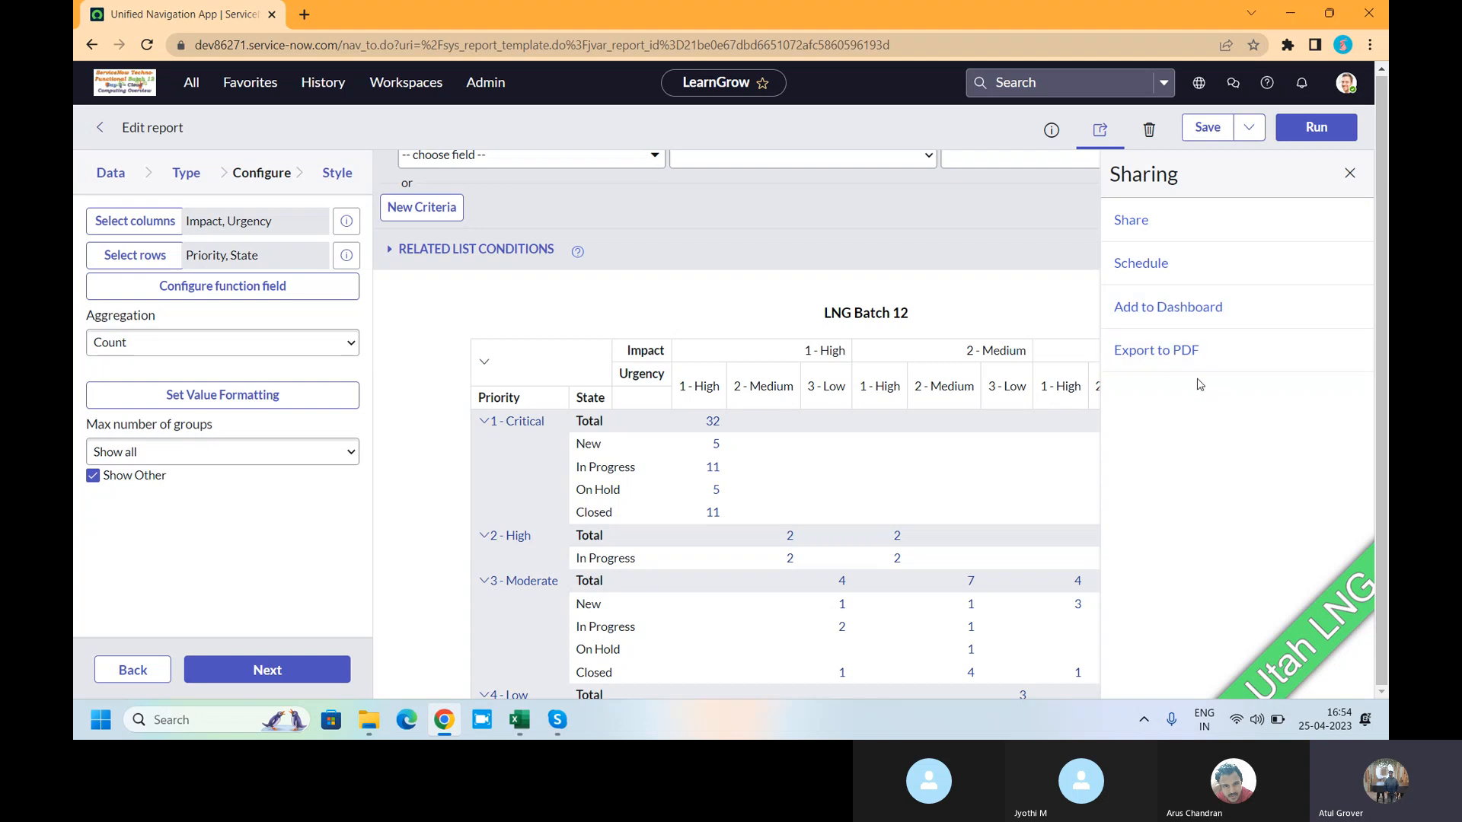
click(1173, 359)
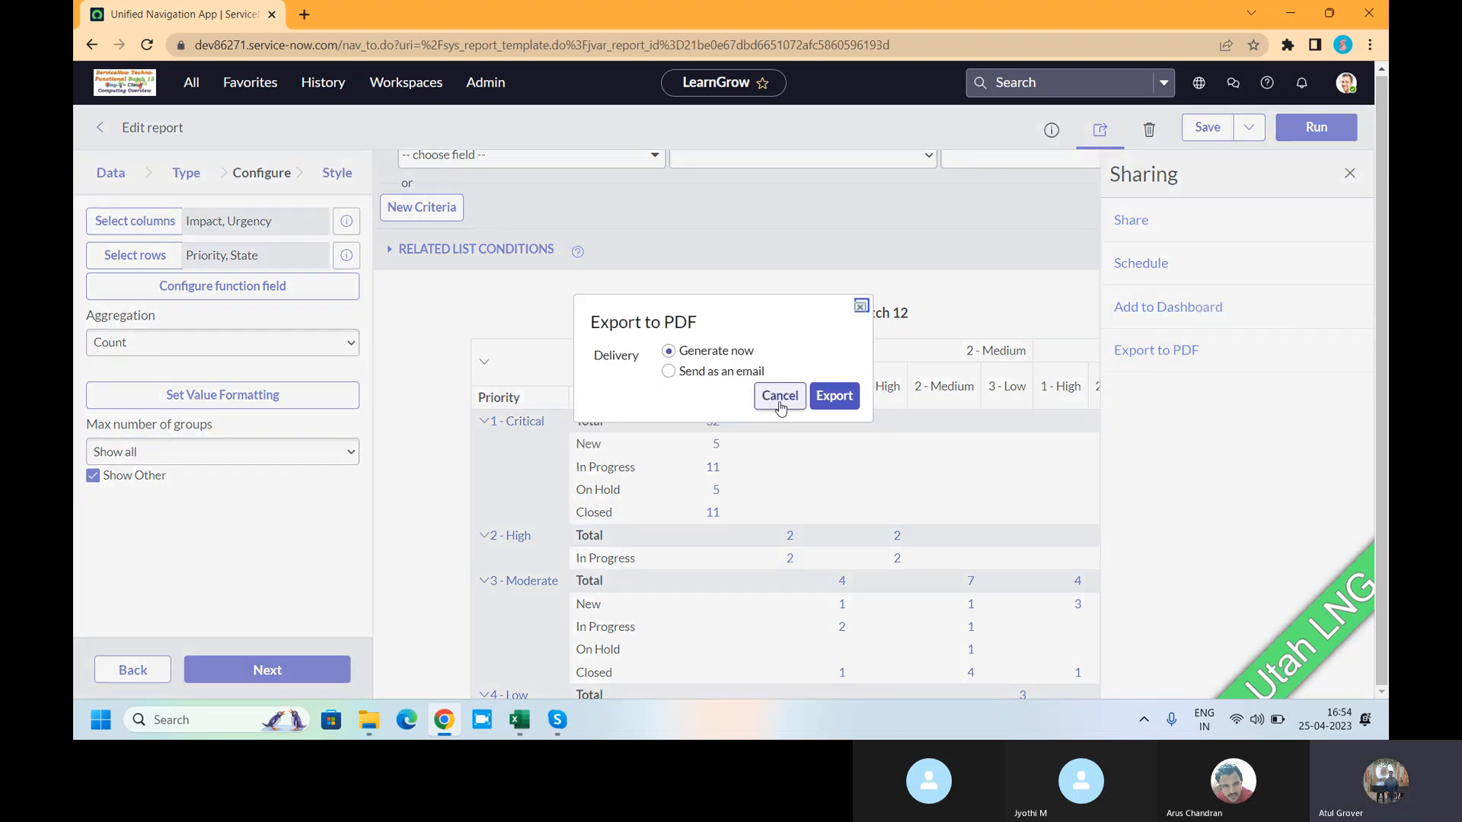
click(833, 396)
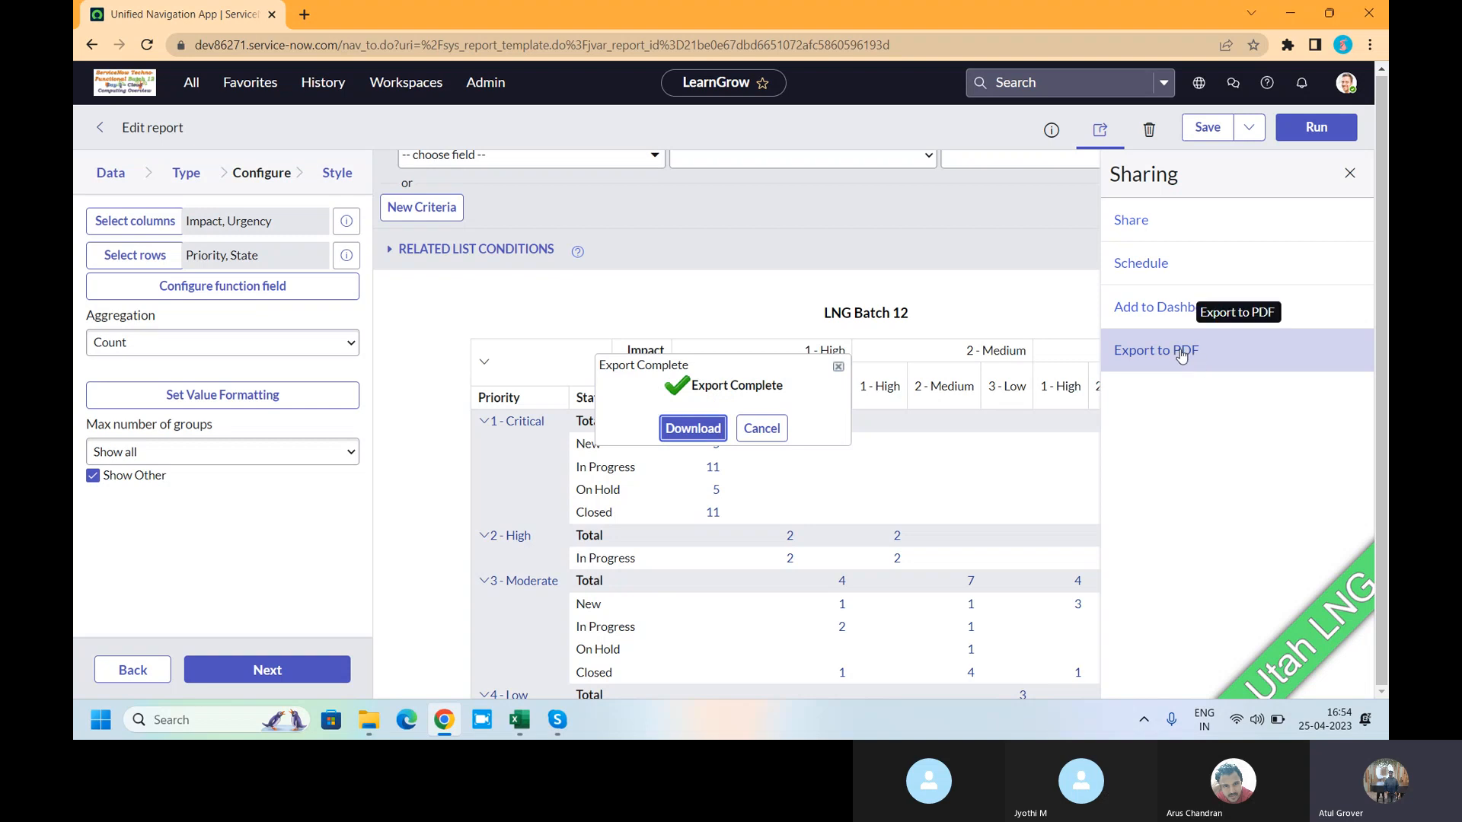
click(693, 427)
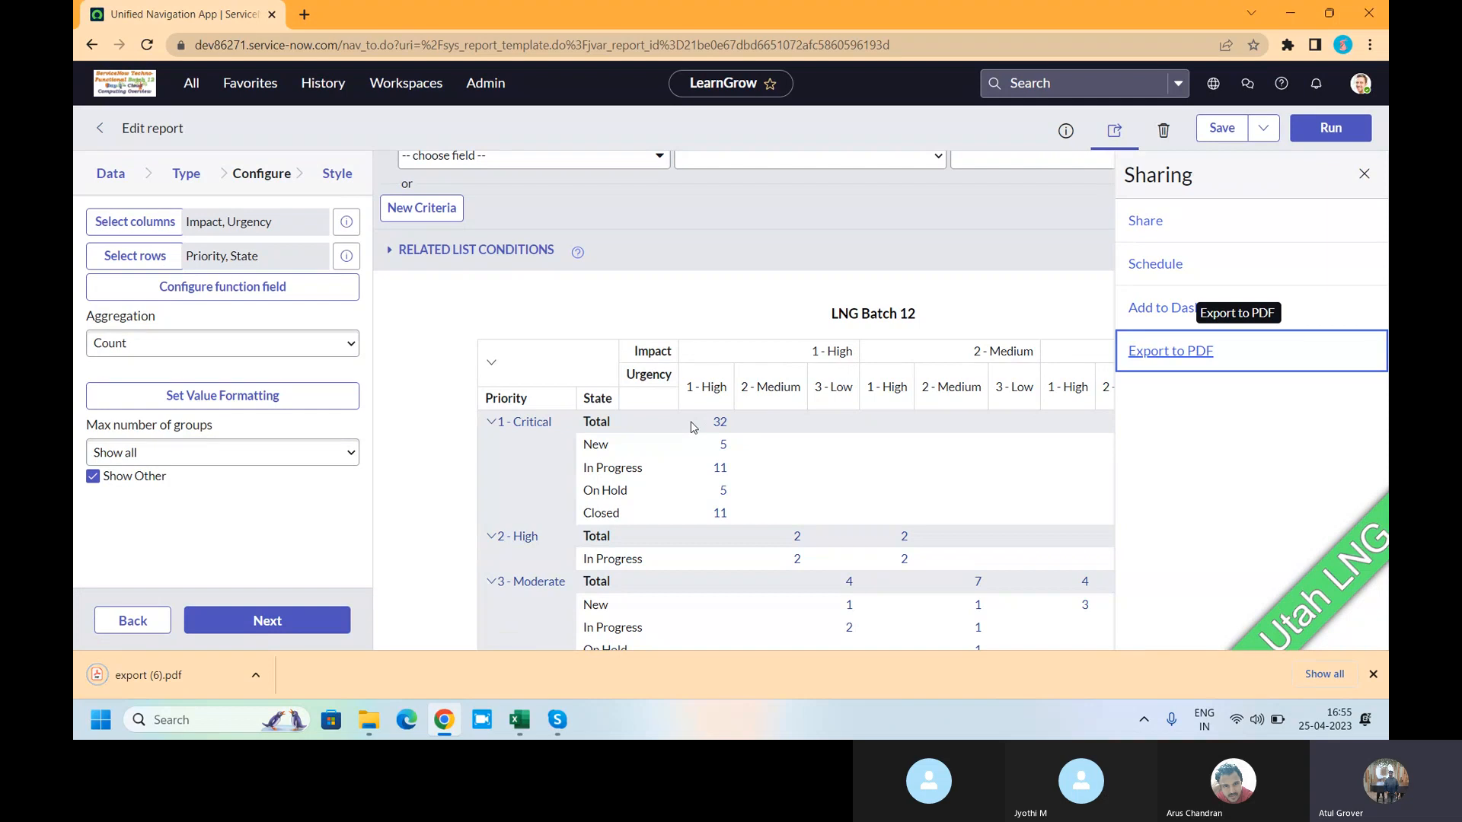
- Open export (6).pdf, select its report title and header text, then return to the ServiceNow tab
click(168, 674)
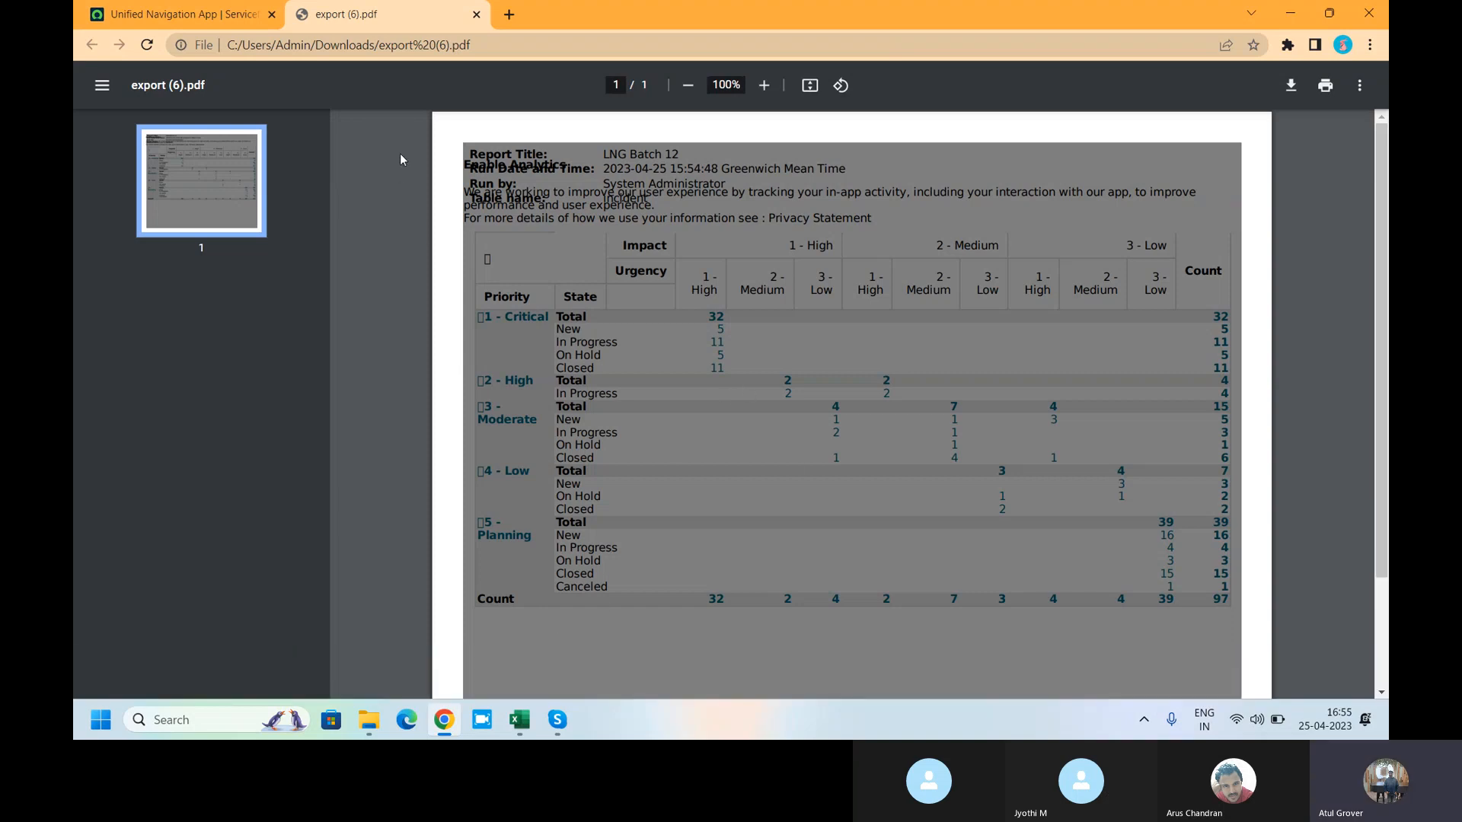
drag(472, 155, 544, 155)
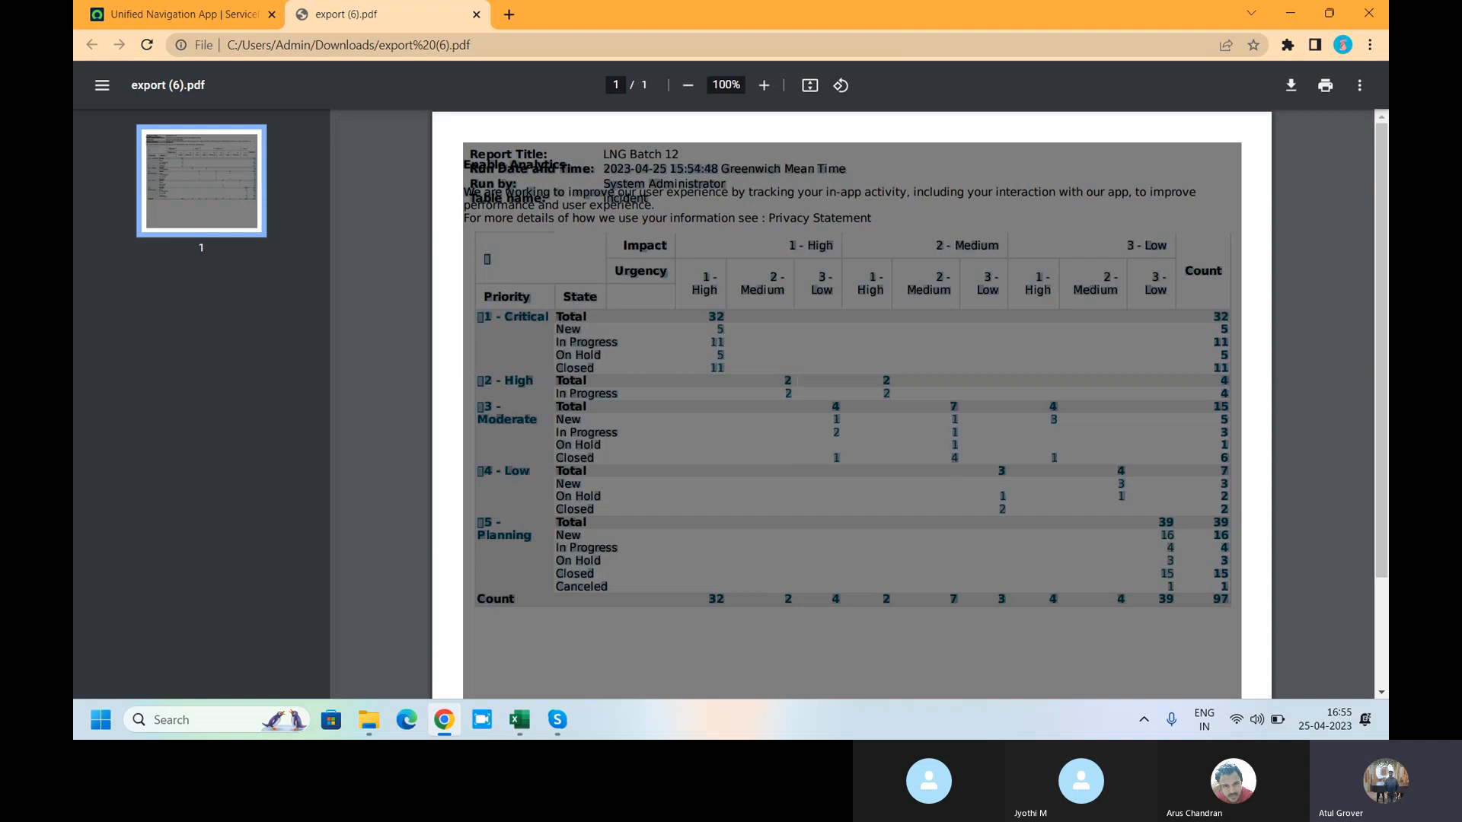
scroll(766, 375, down, 2)
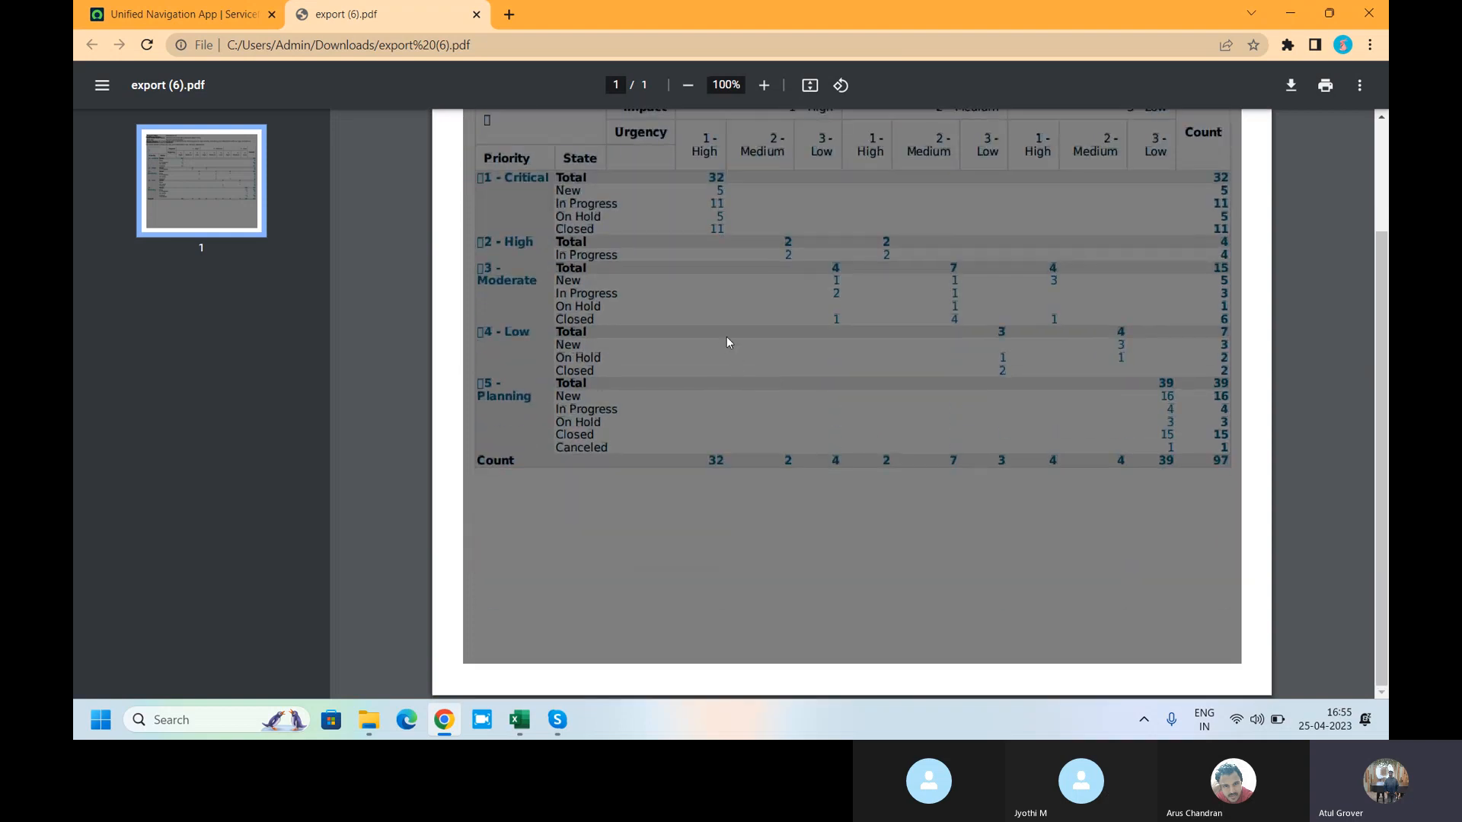
scroll(727, 340, up, 2)
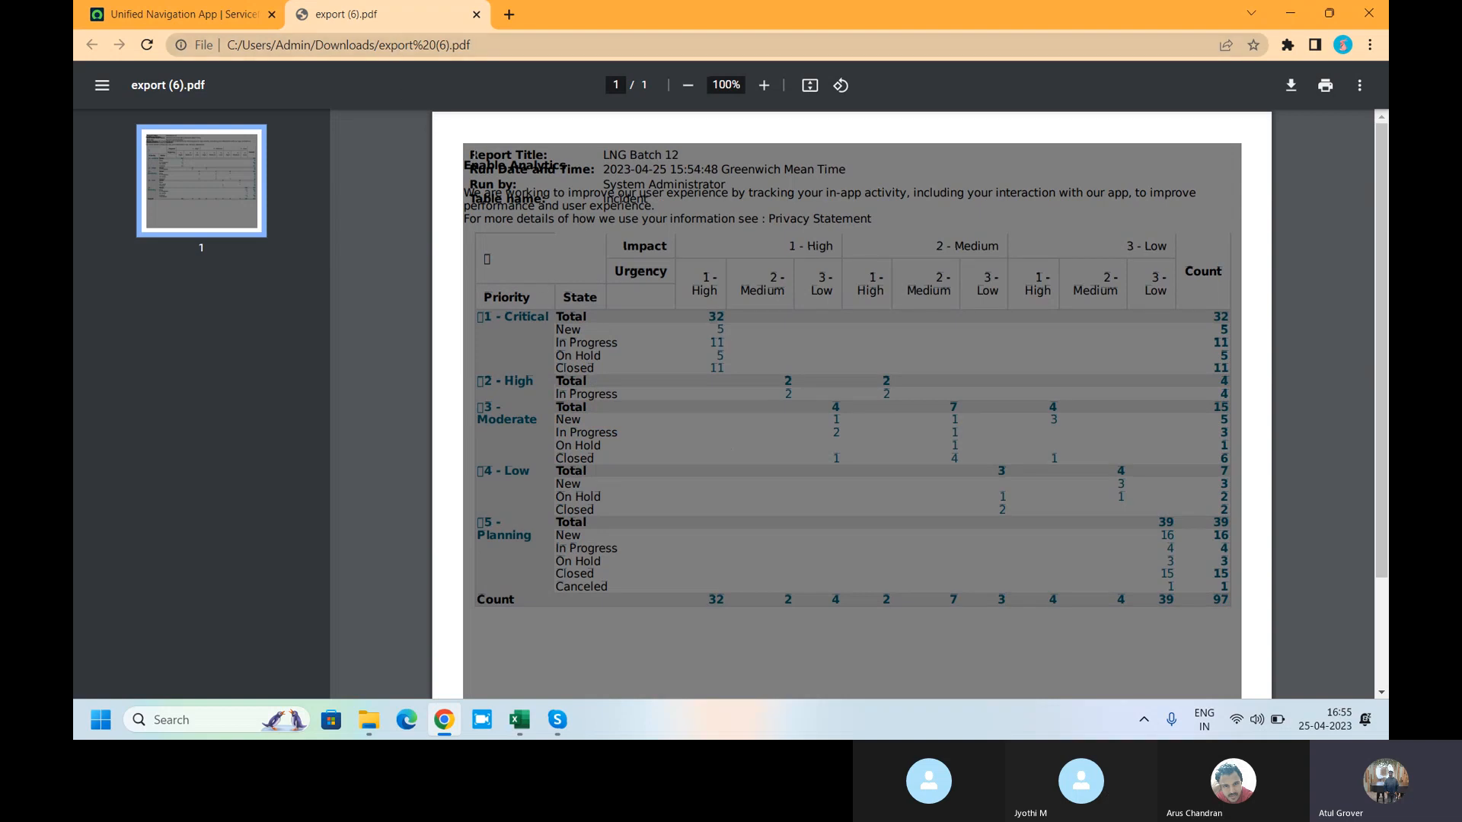
drag(472, 154, 676, 154)
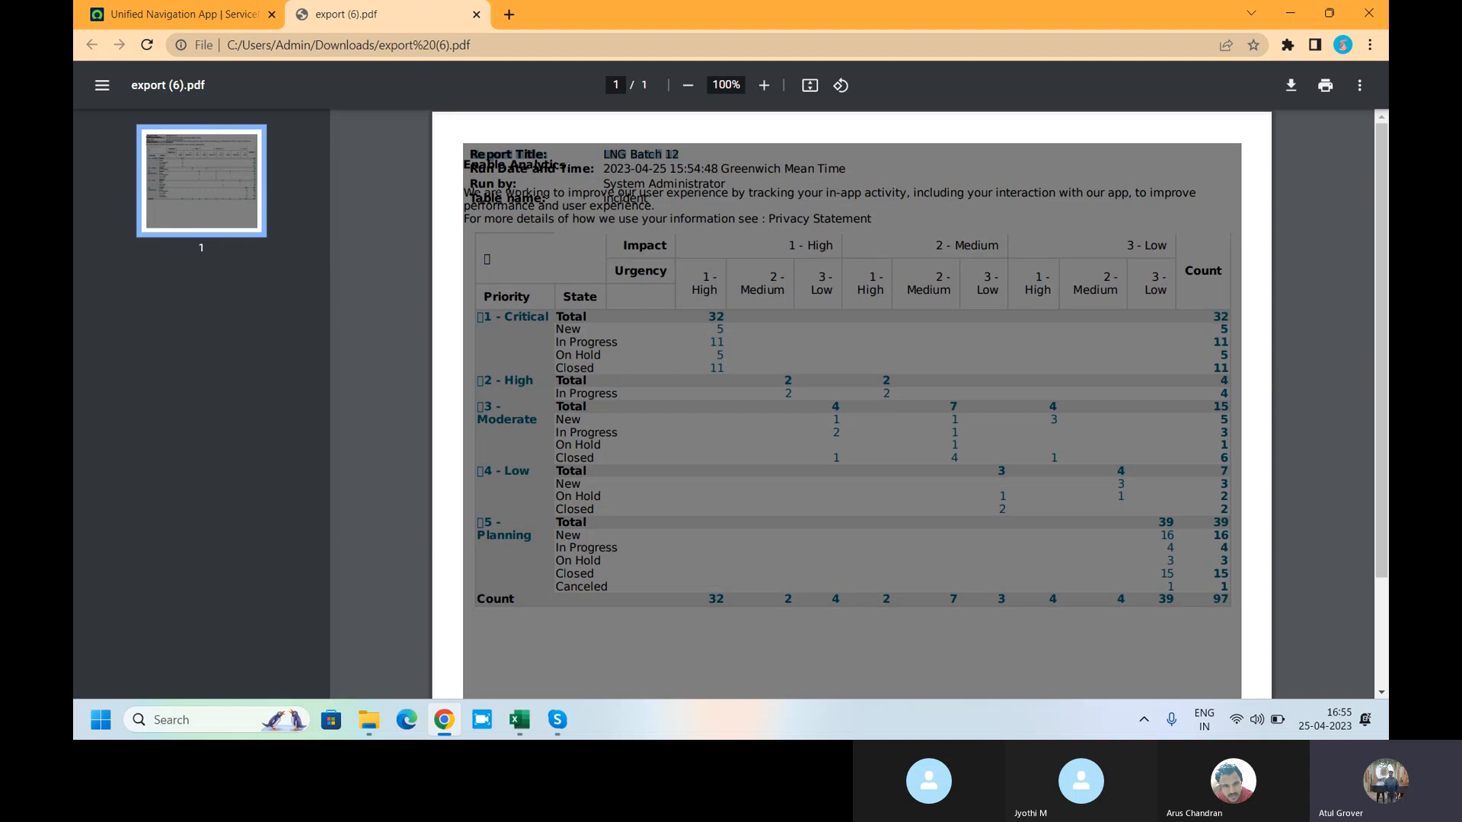
drag(467, 168, 562, 169)
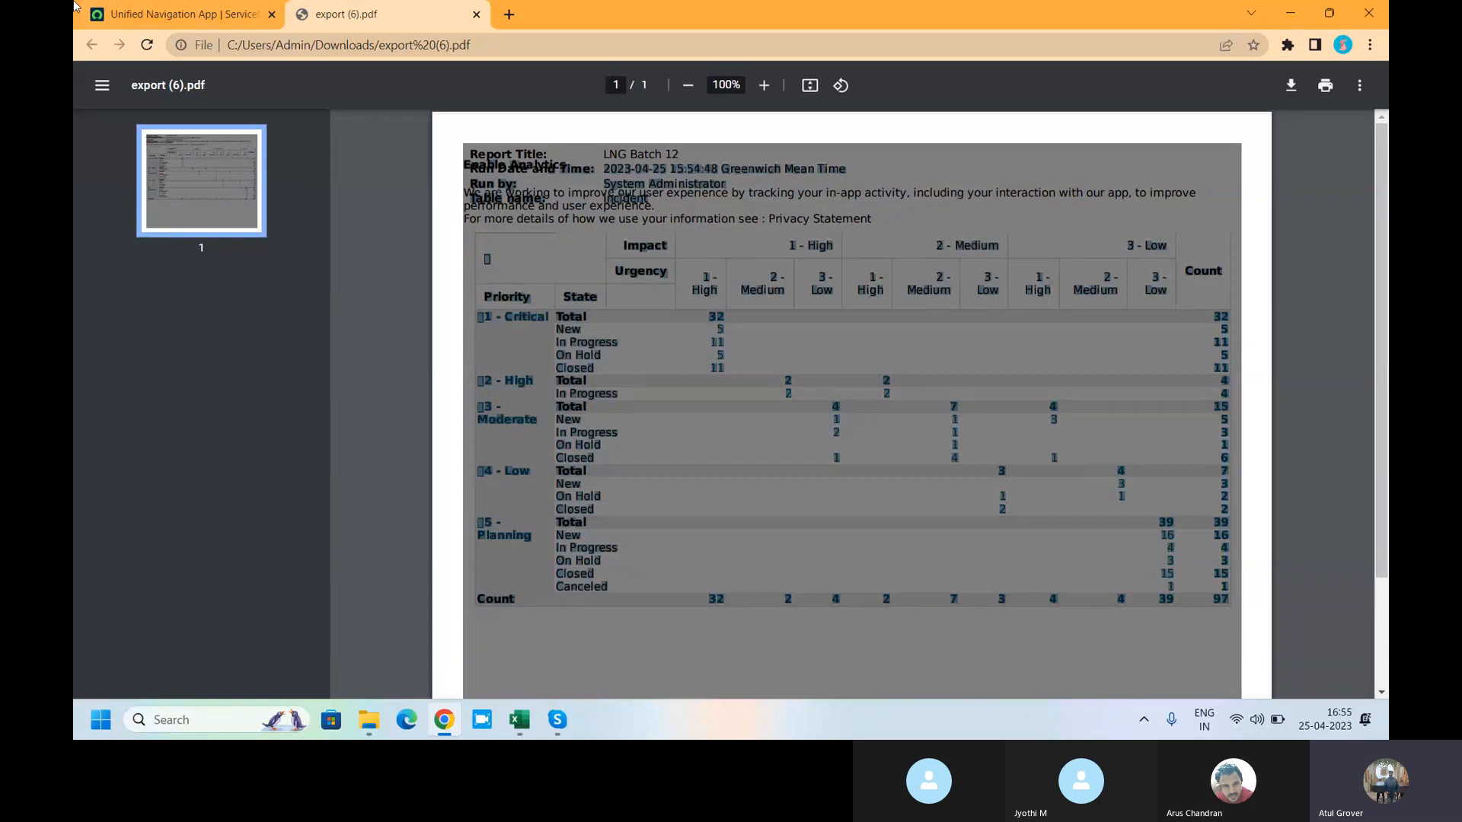
click(153, 15)
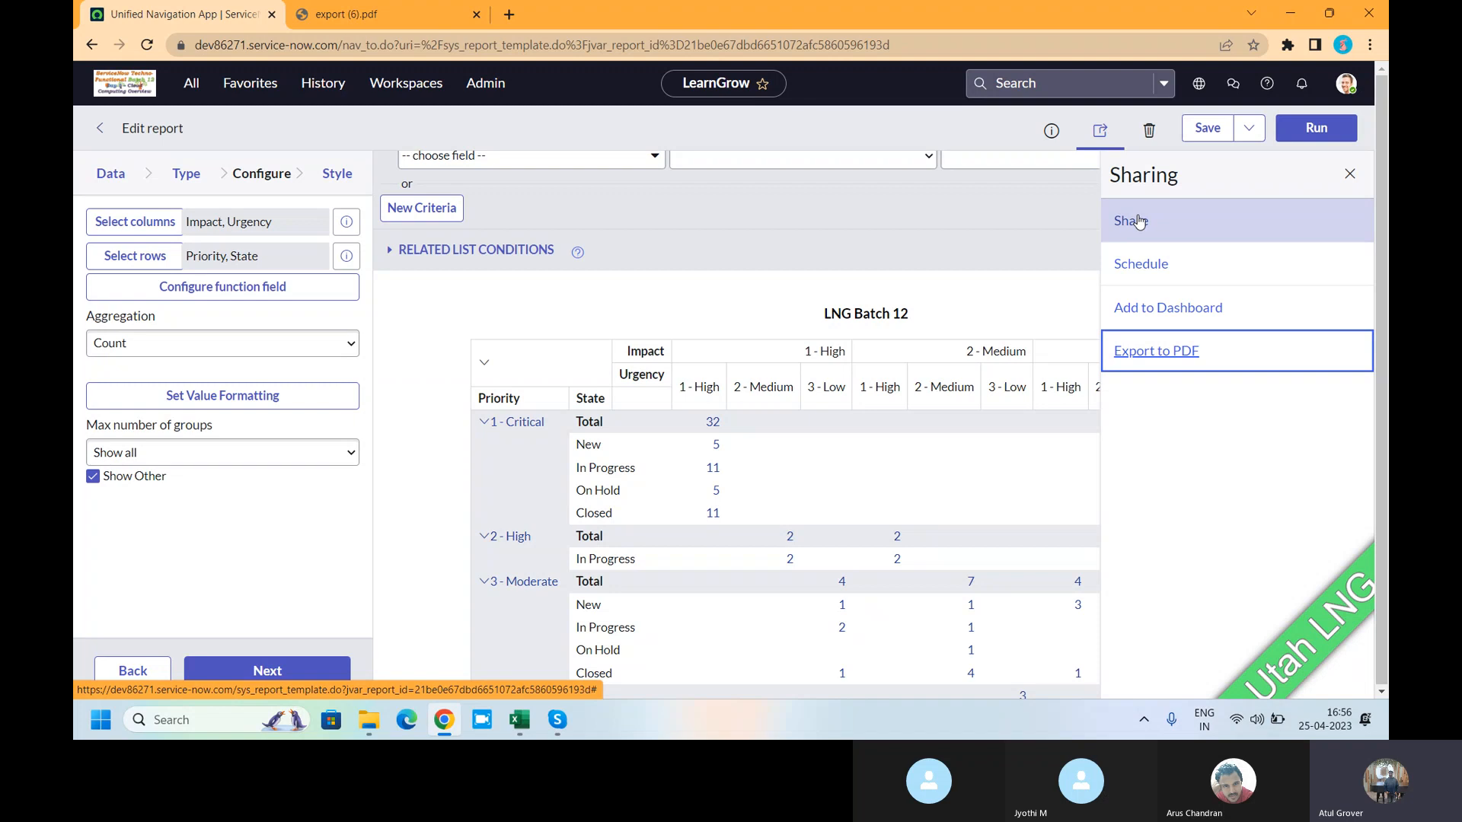
- Limit sharing to Groups and Users, choosing the Batch12 group found by searching 'batc'
click(1138, 221)
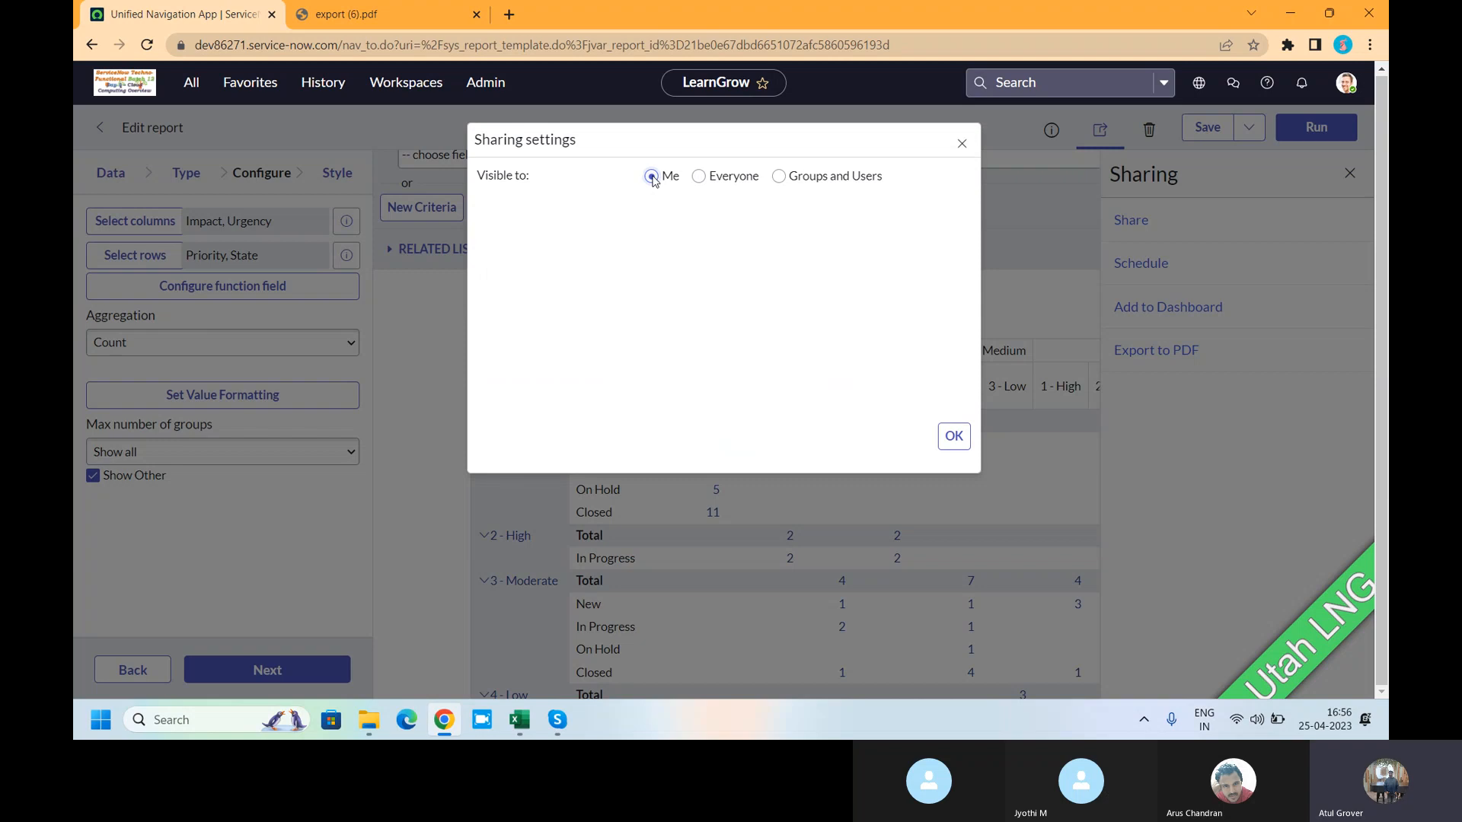
click(700, 176)
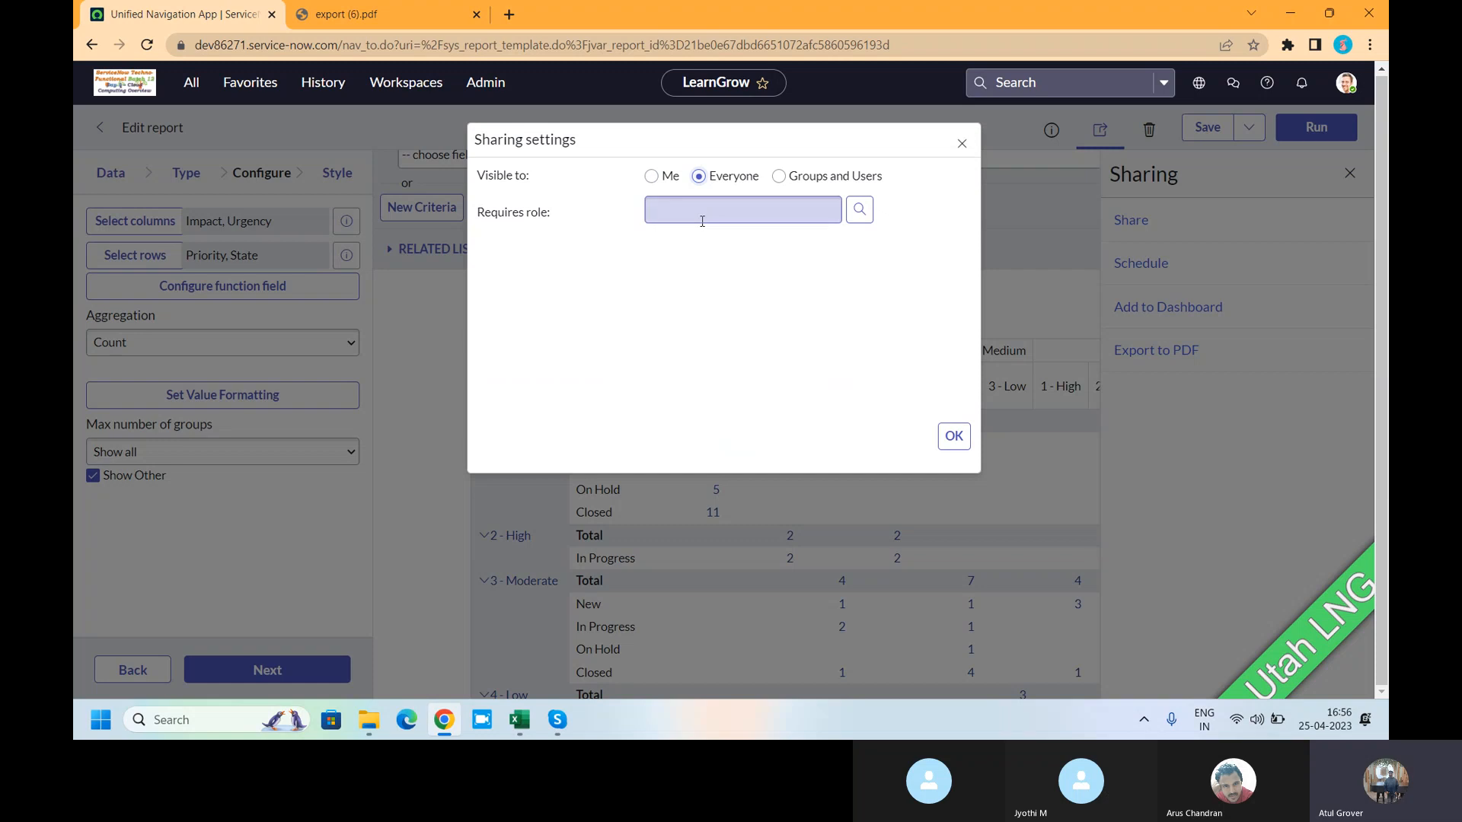
click(778, 177)
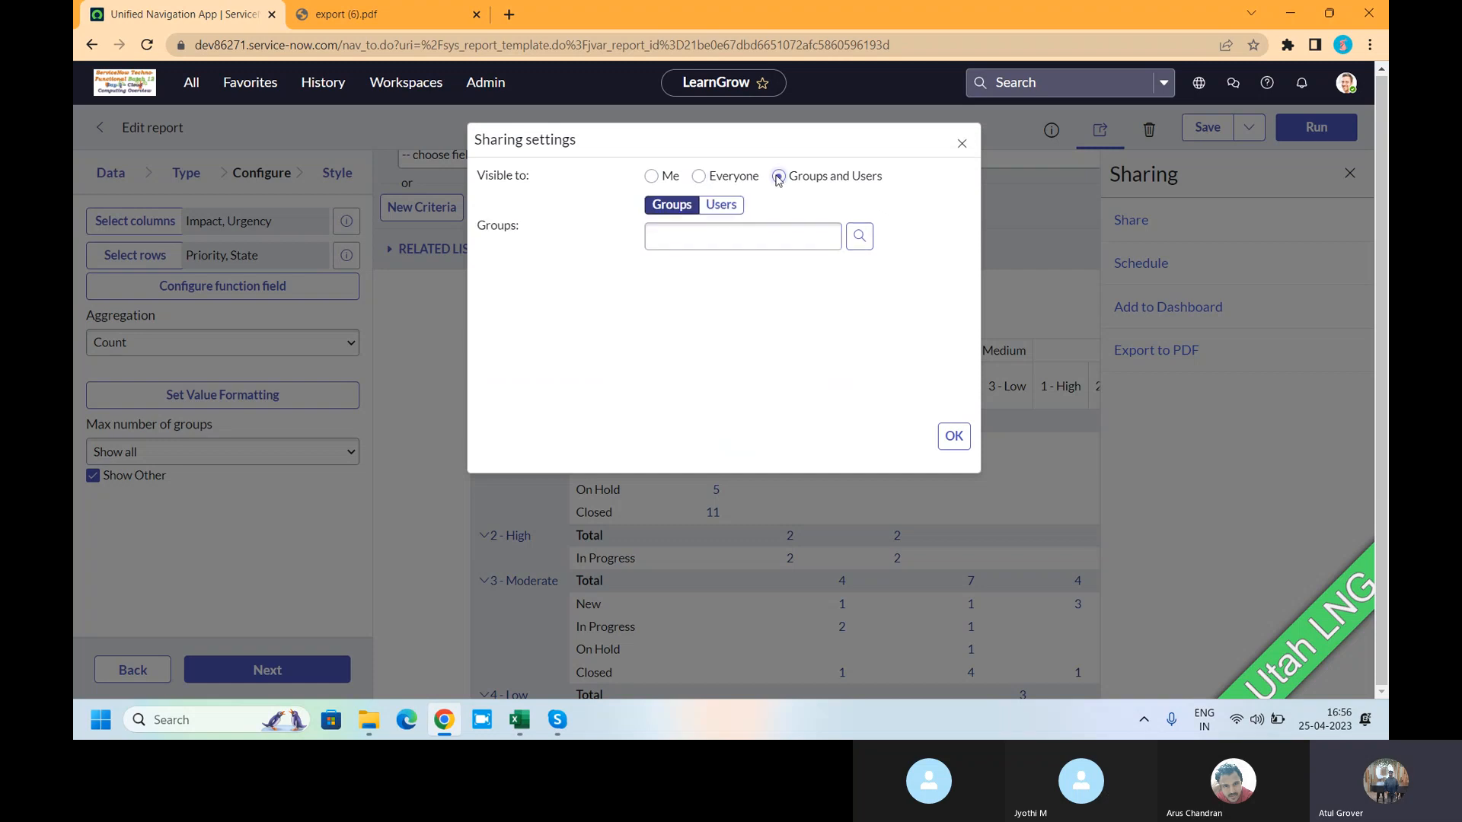
click(760, 234)
text(batc)
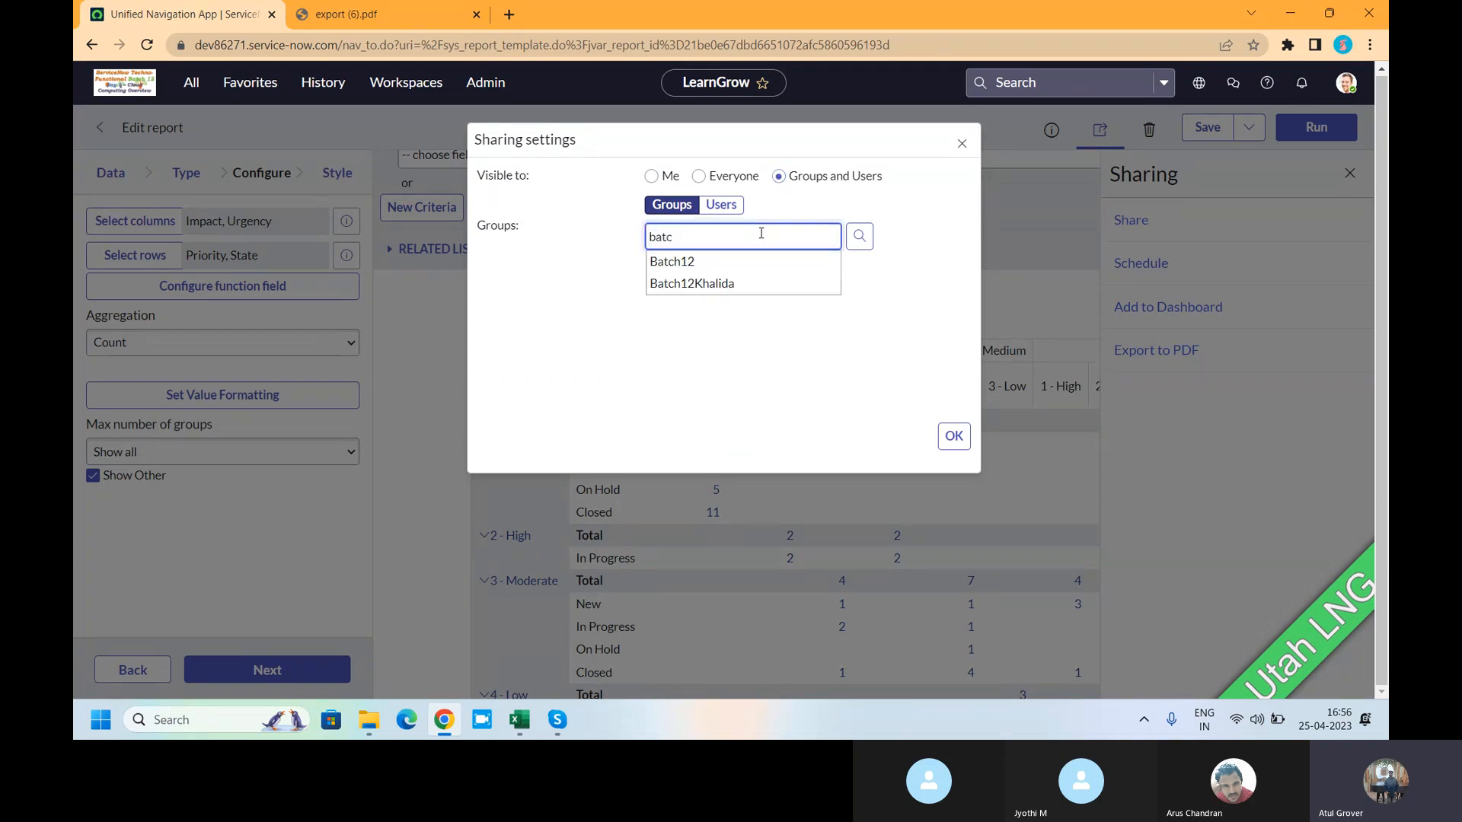
click(709, 262)
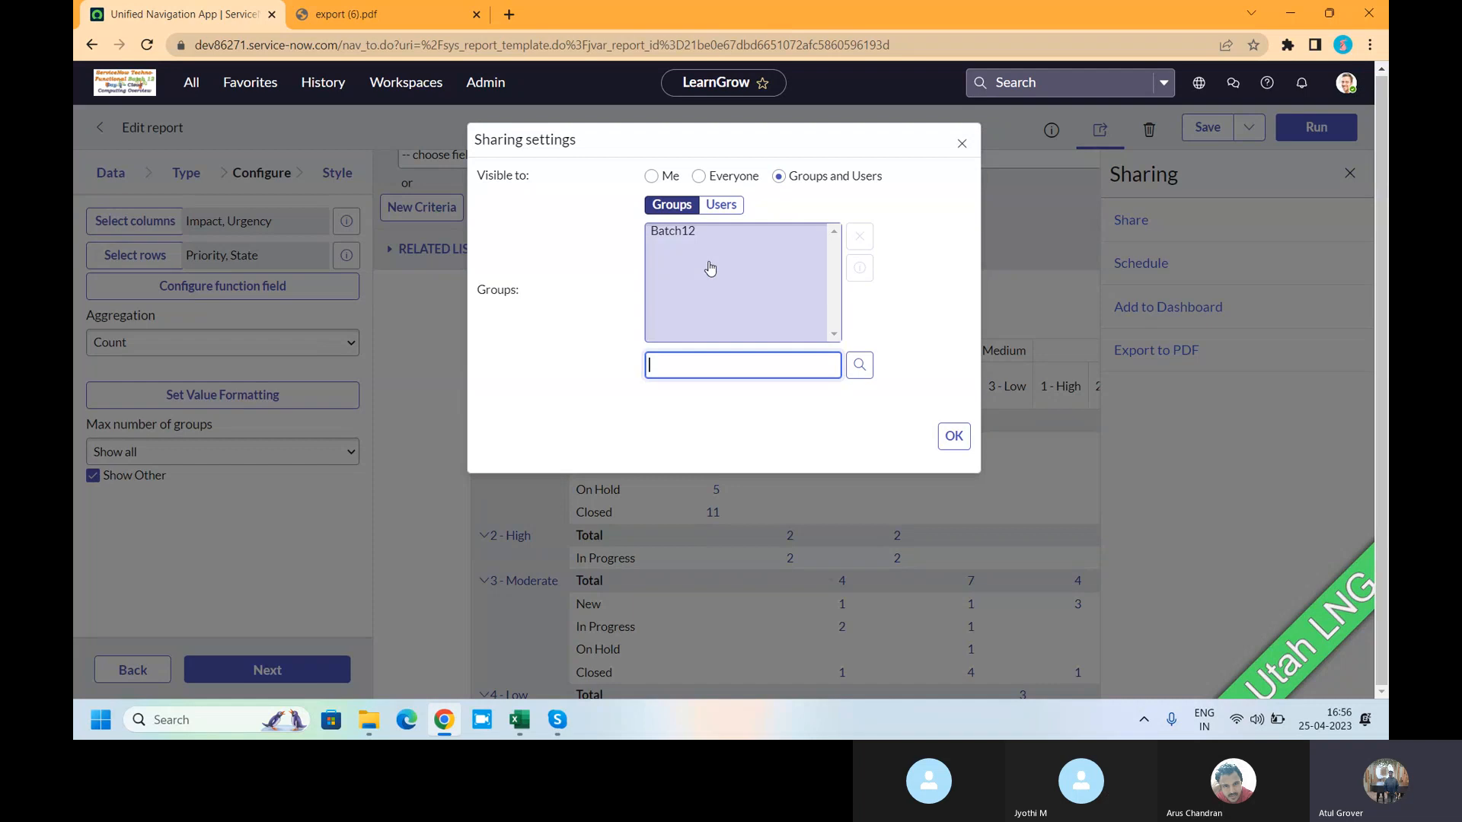
click(962, 447)
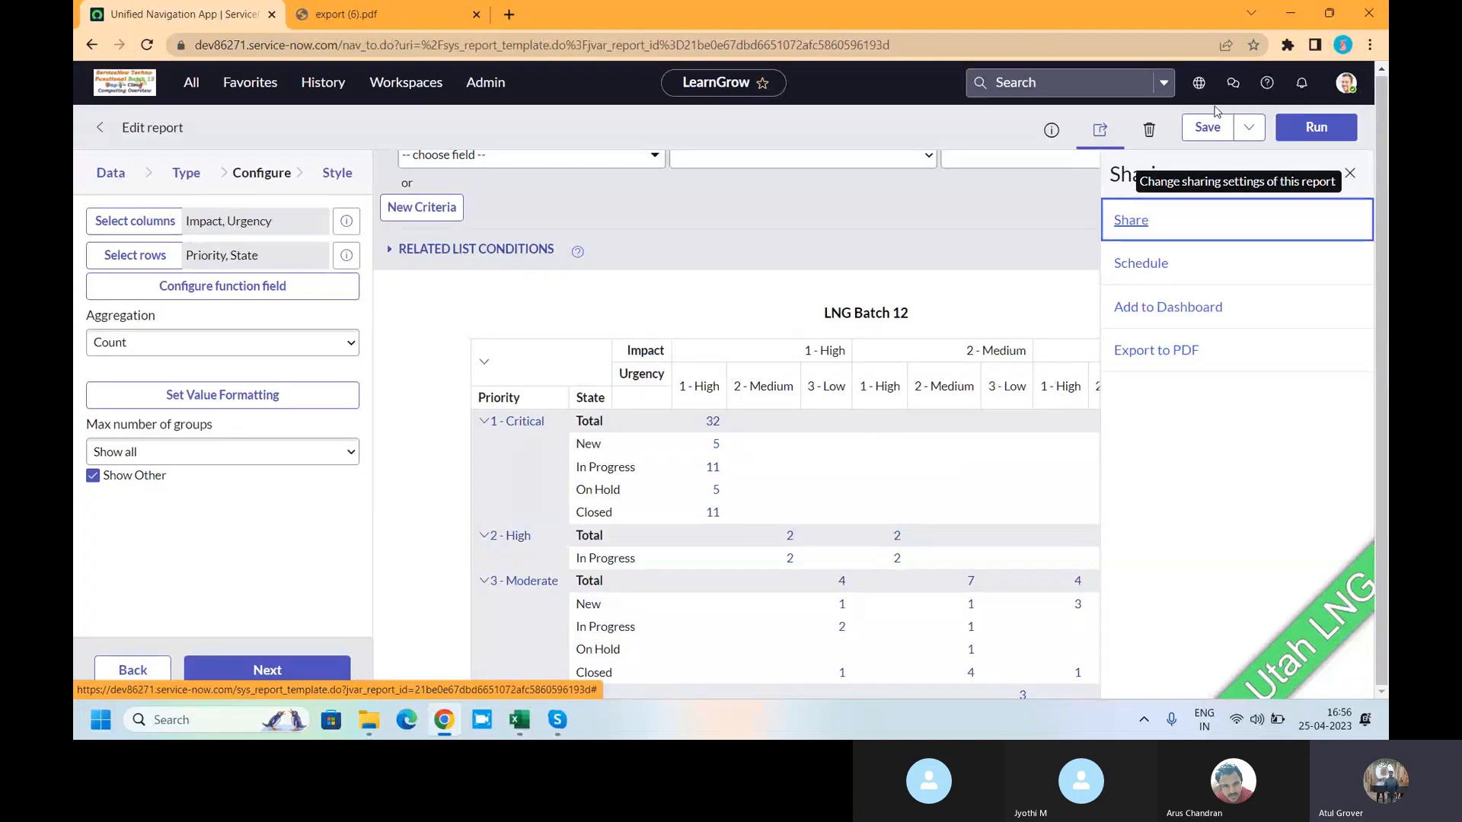
- Start a scheduled email for the report and enter a recipient e-mail address
click(1148, 264)
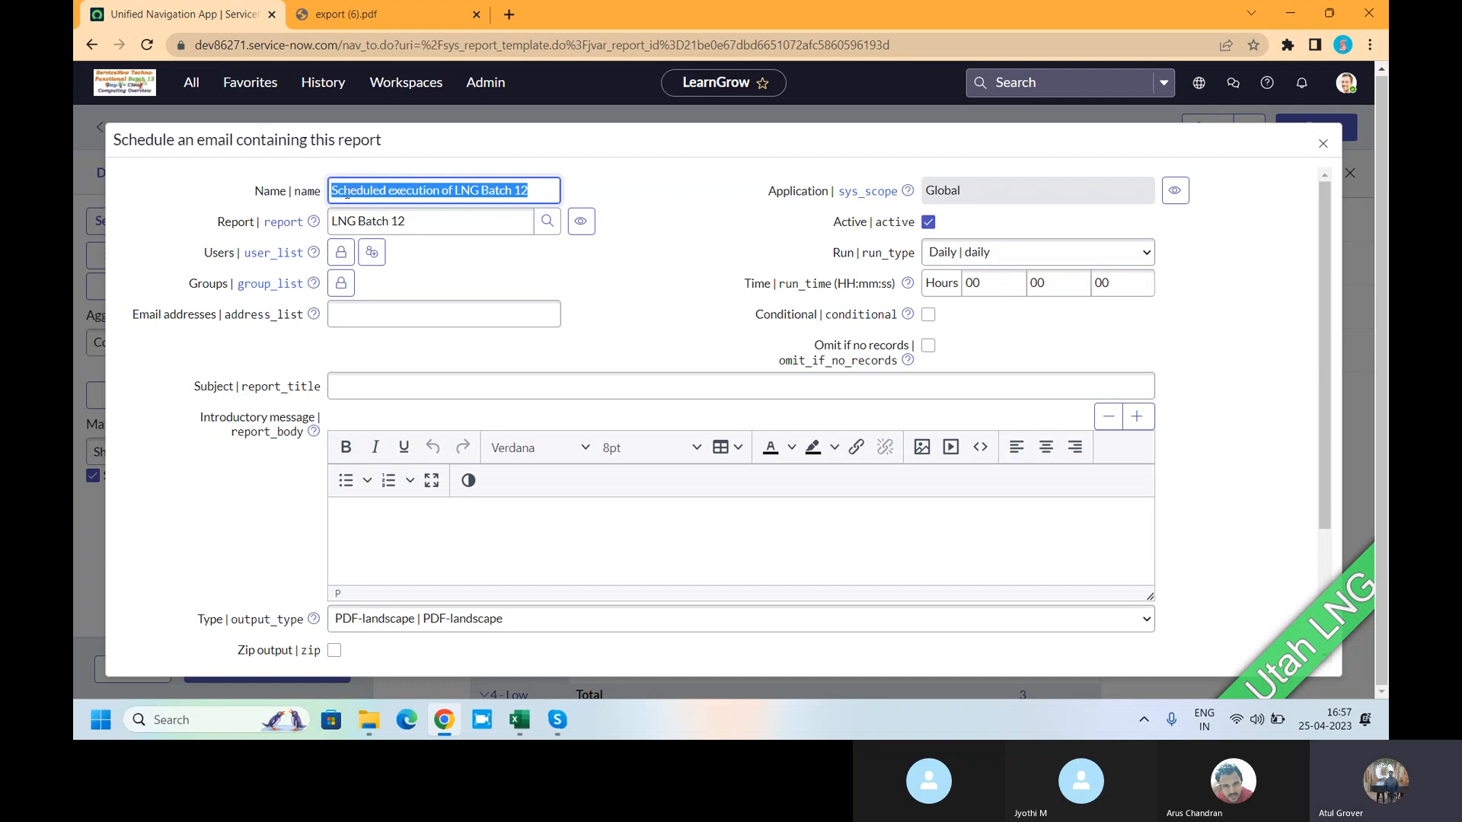
click(427, 221)
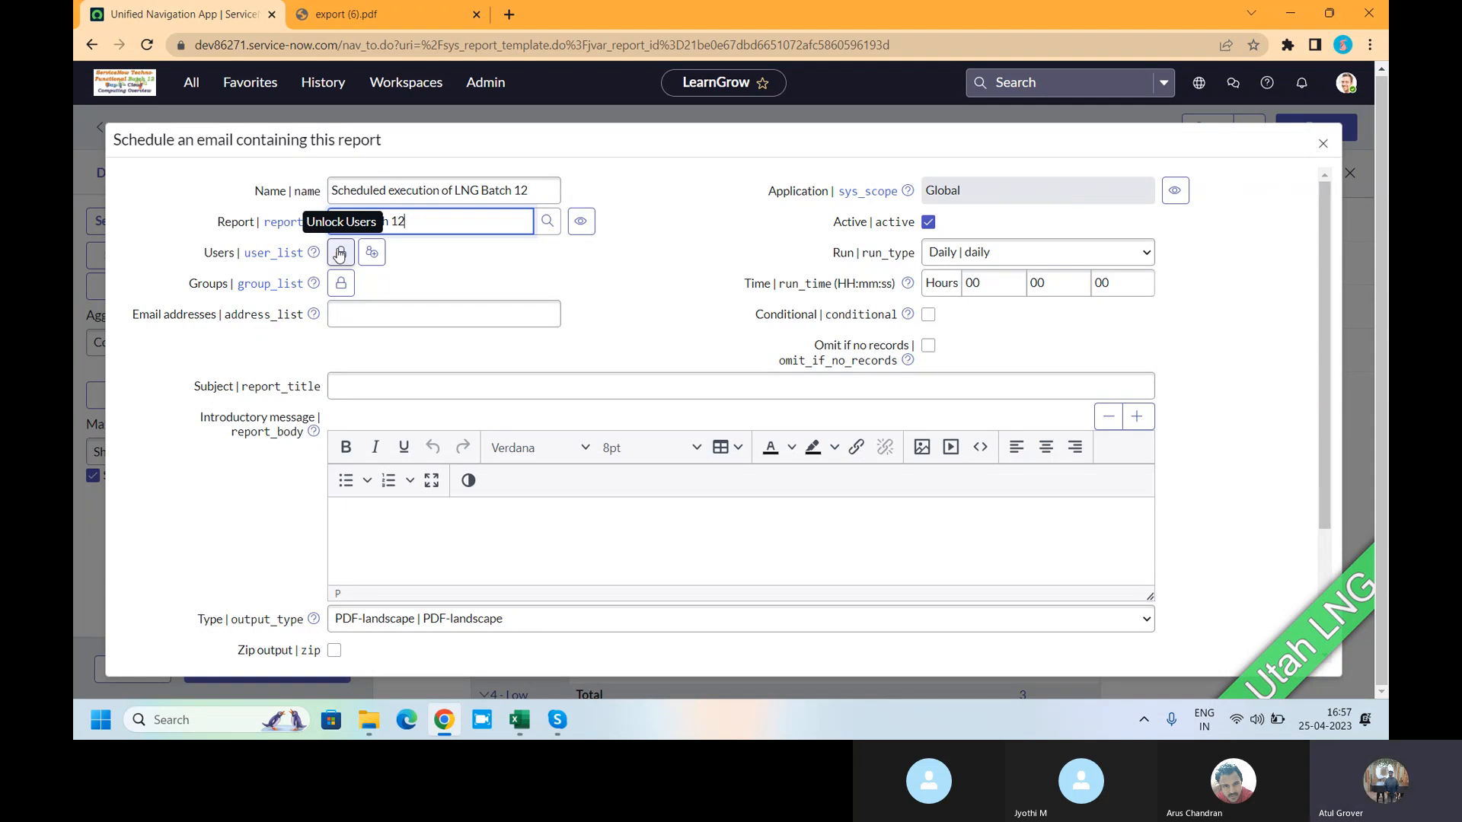
click(362, 321)
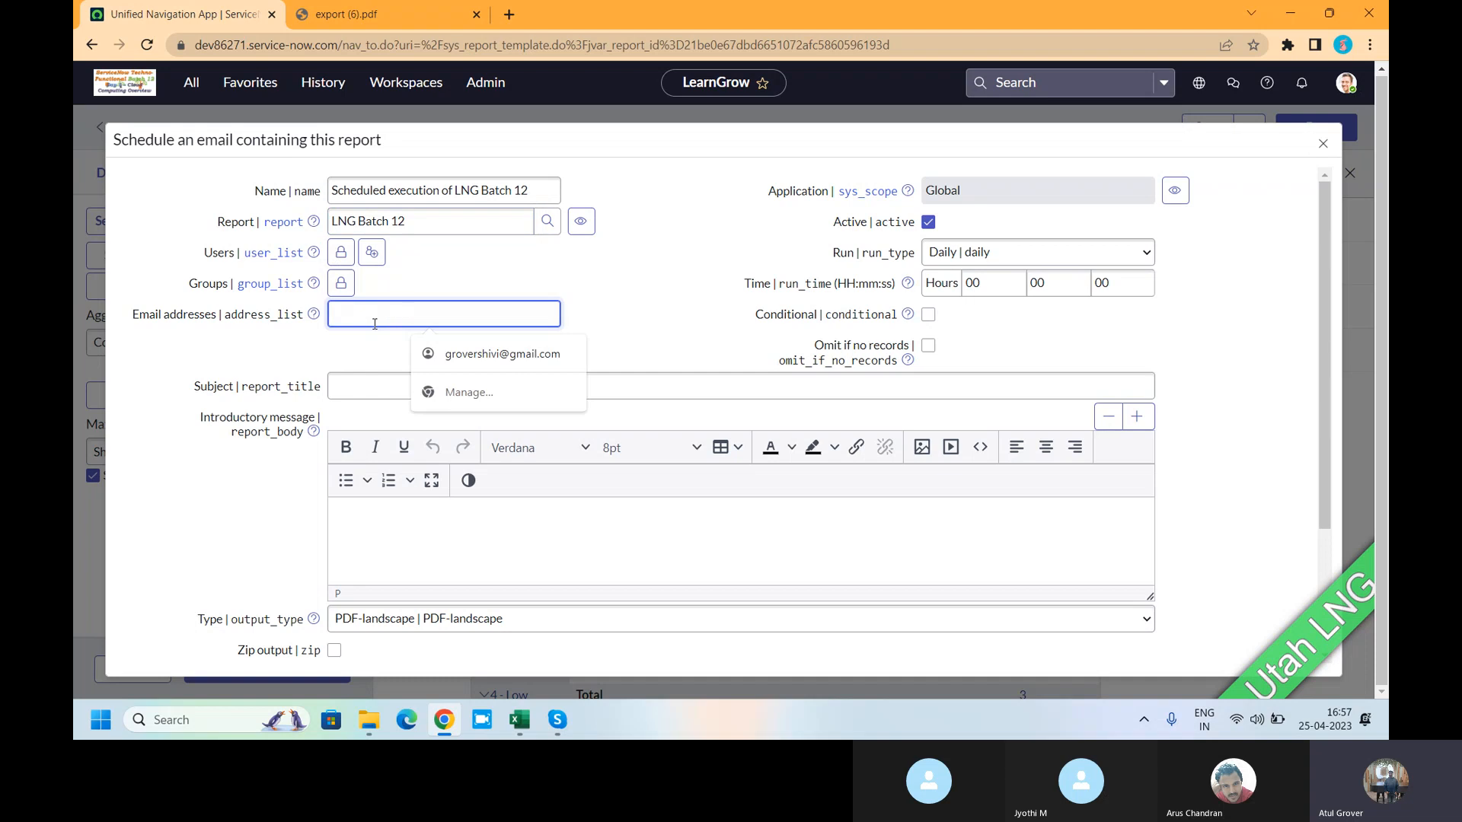
click(632, 263)
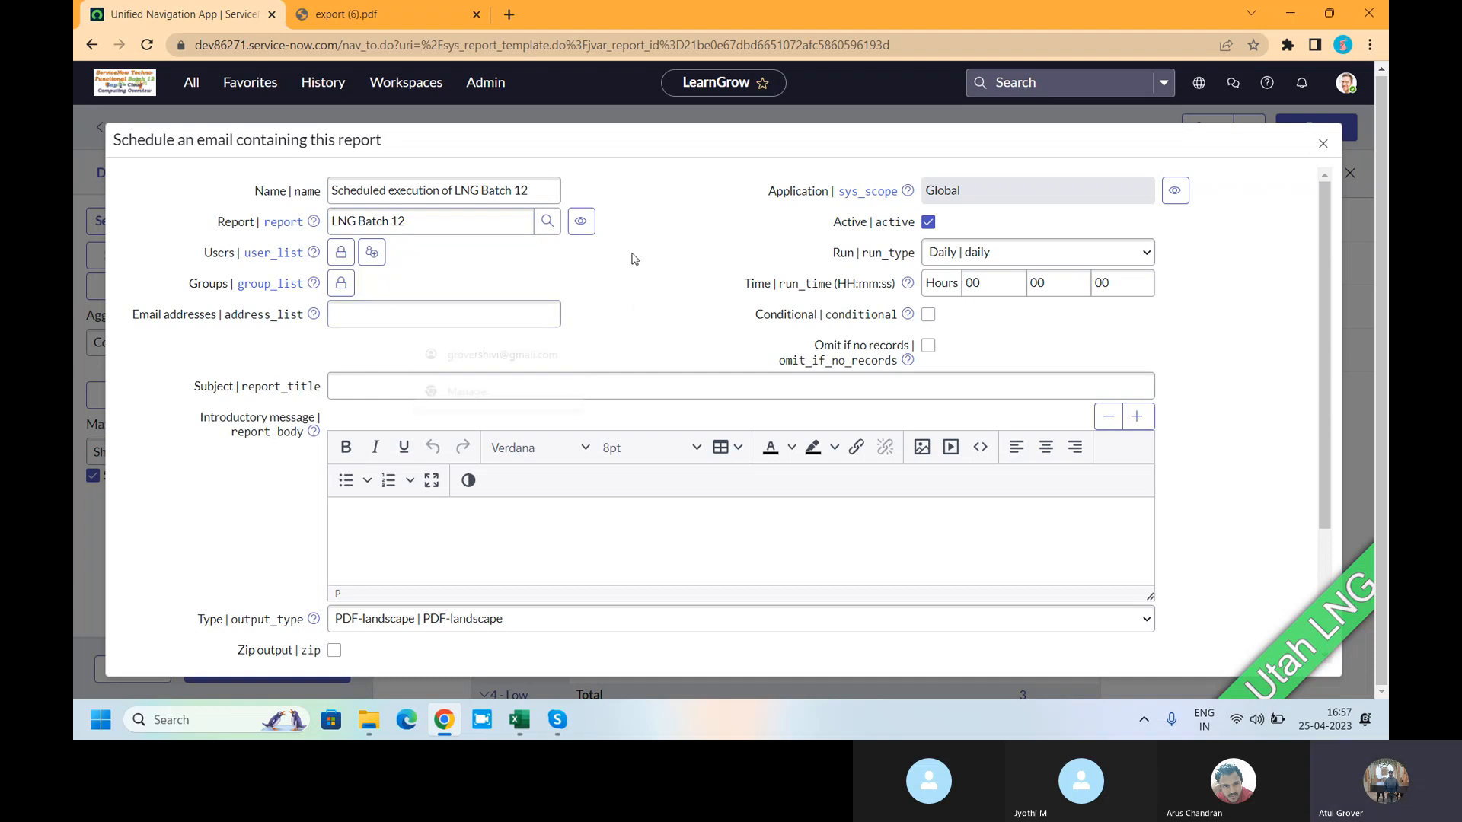
click(392, 320)
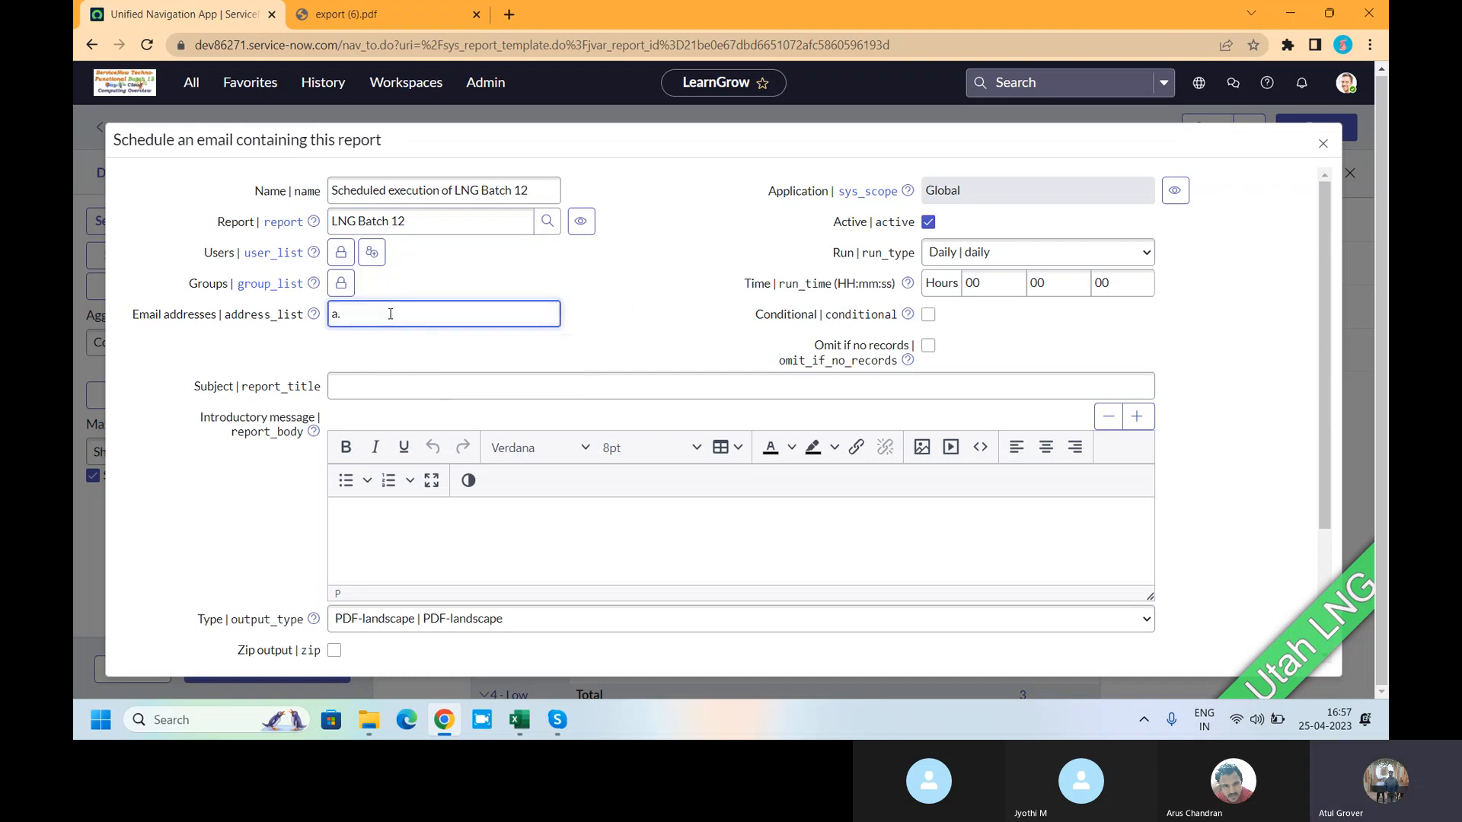
- Add a user, found by searching their name, to the recipient Users list
click(341, 252)
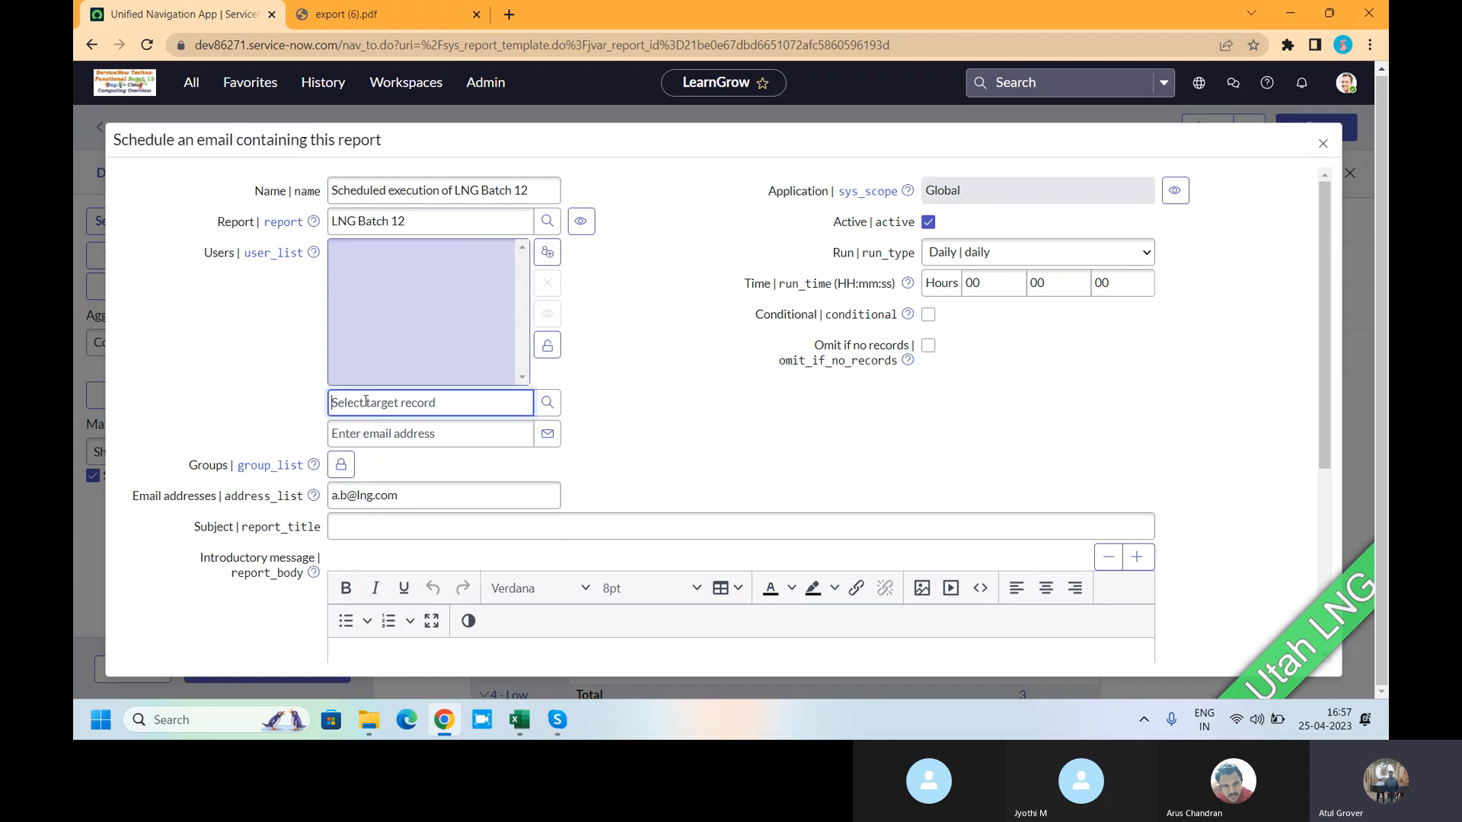
text(khai)
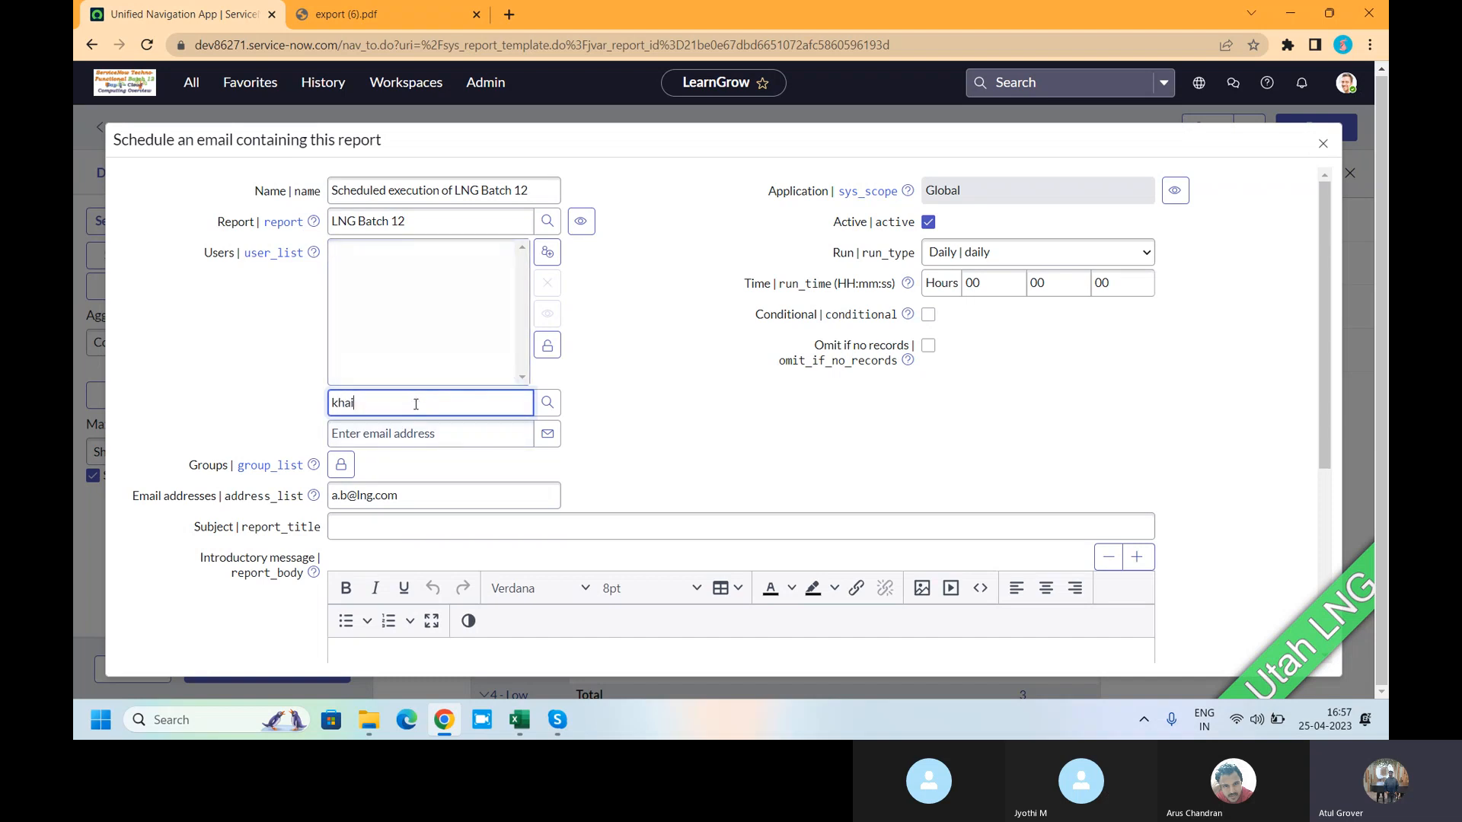
key(BackSpace)
text(Ambar)
double_click(416, 404)
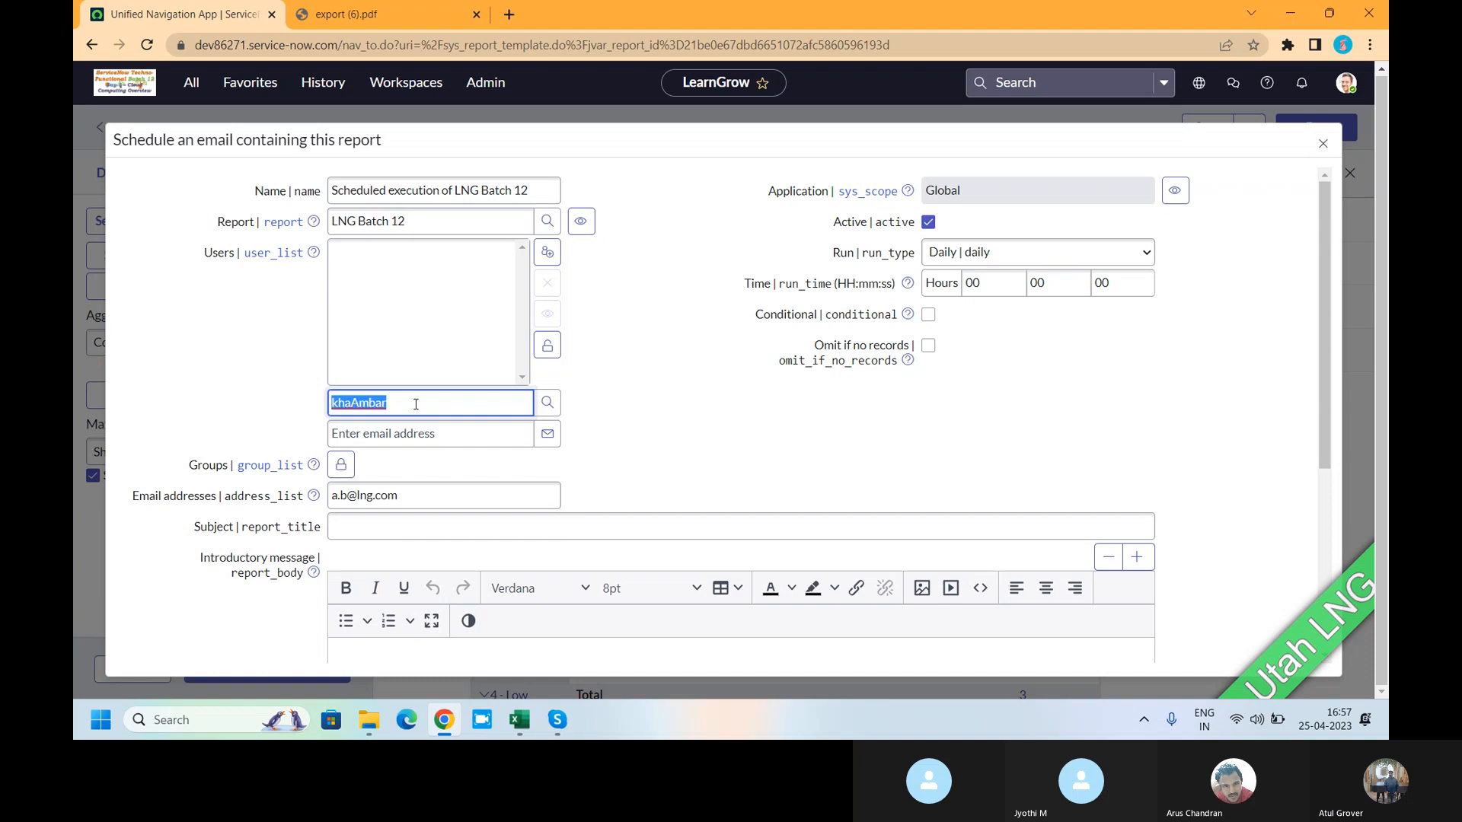
text(mab)
key(BackSpace)
key(BackSpace)
key(BackSpace)
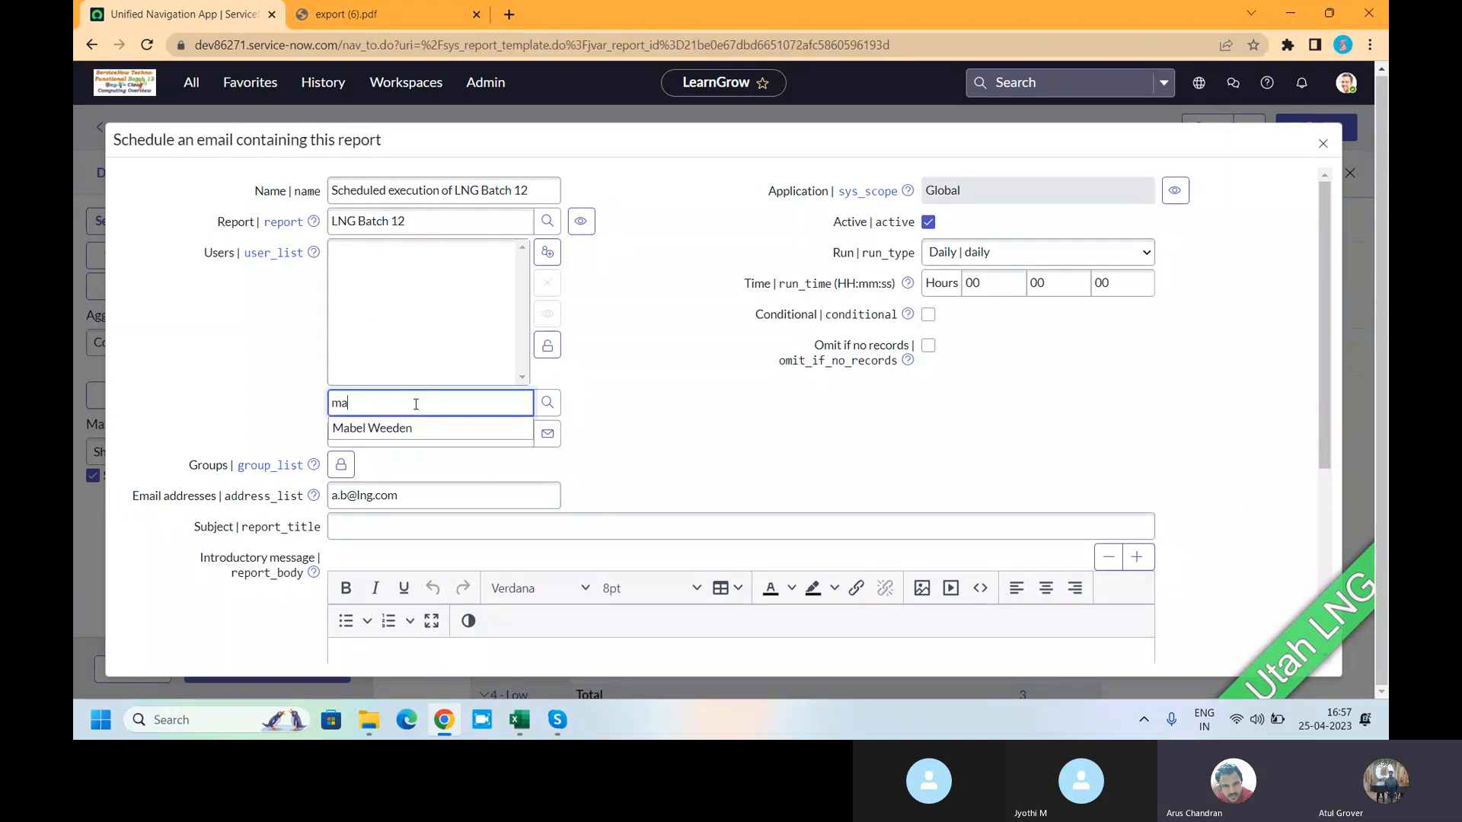
text(Amba)
click(388, 428)
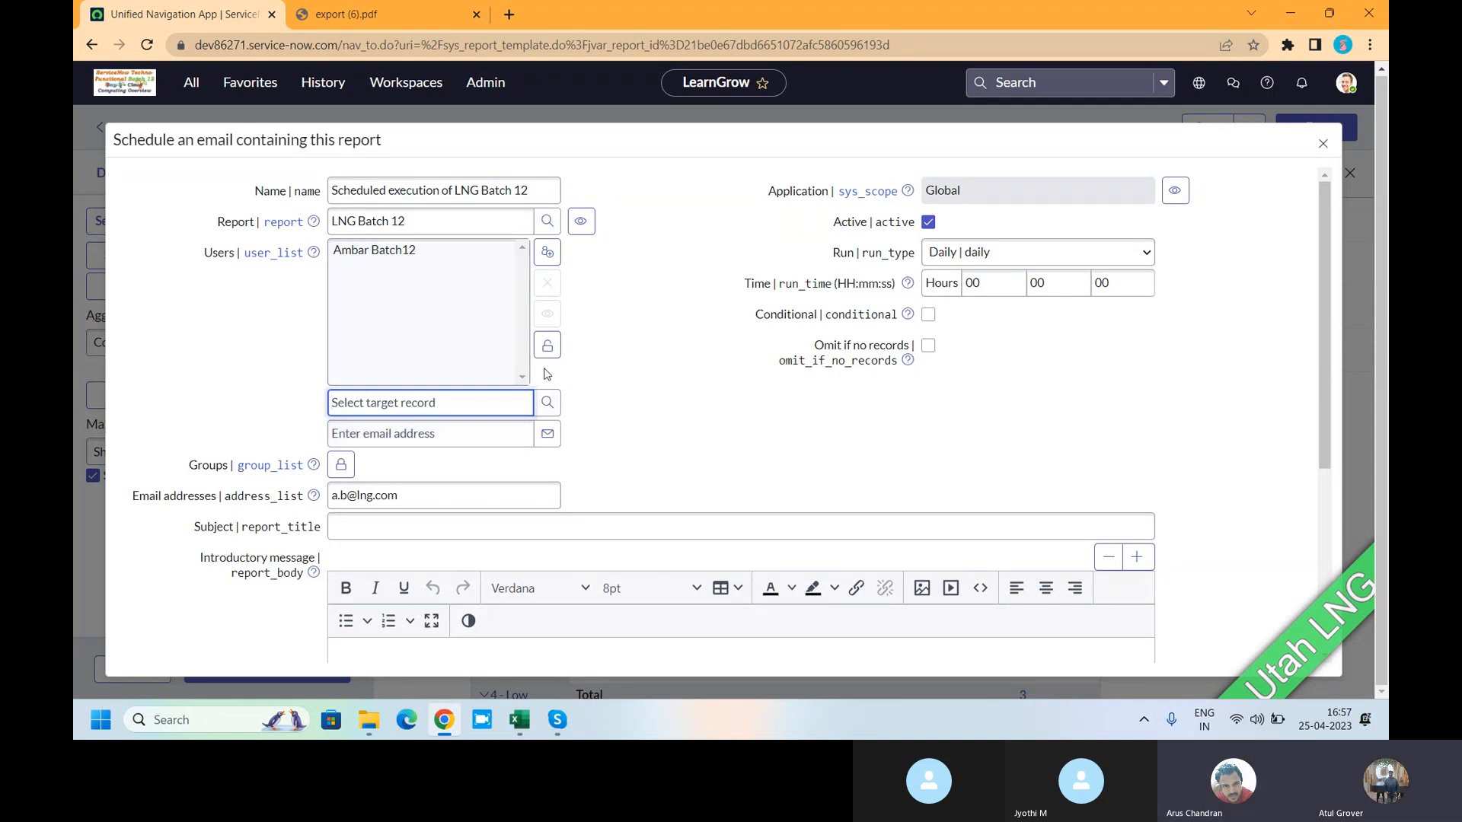
click(546, 345)
- Add the Batch12 group to the recipient Groups list
click(340, 282)
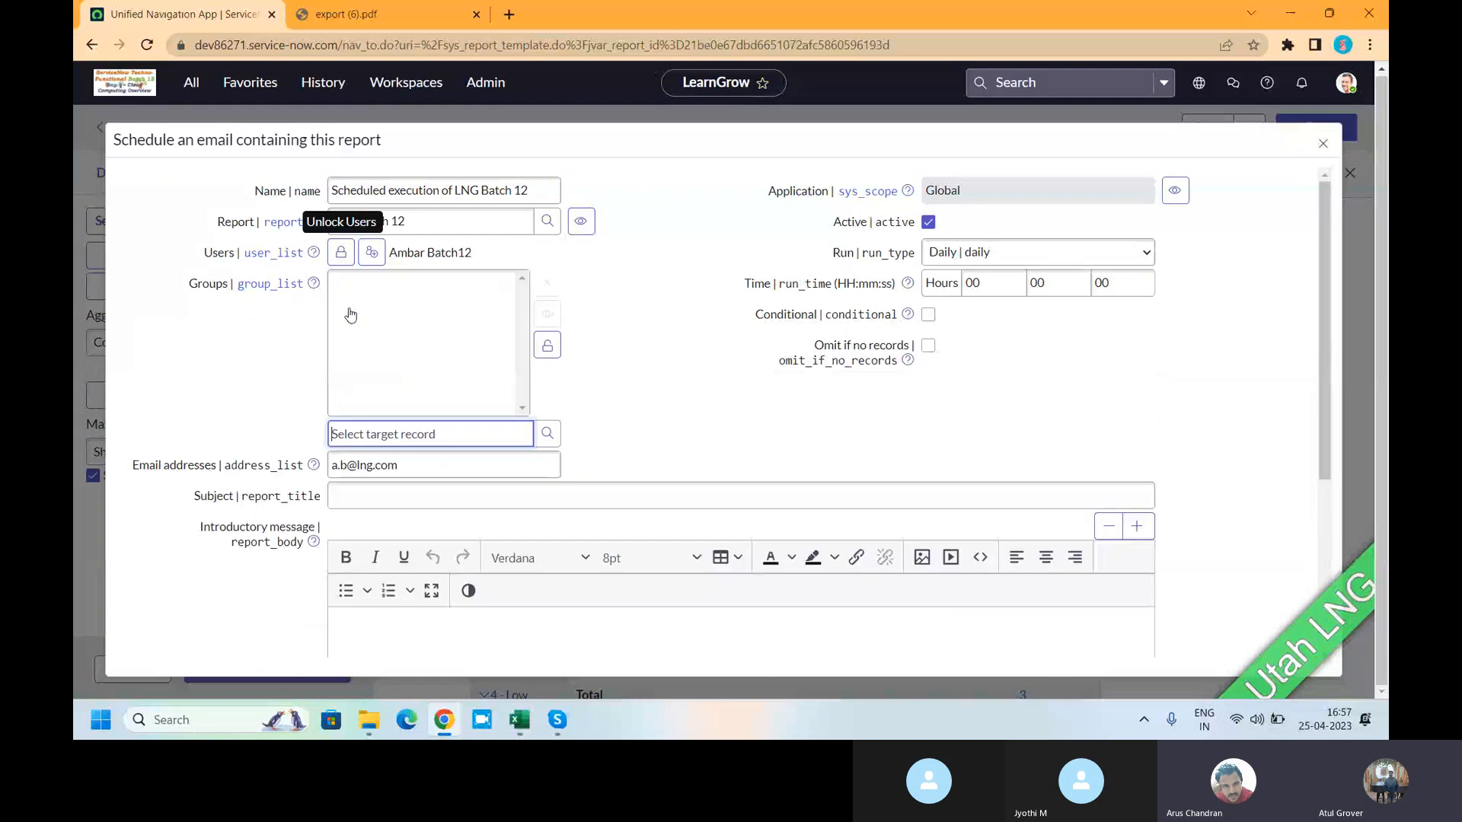
text(batch12)
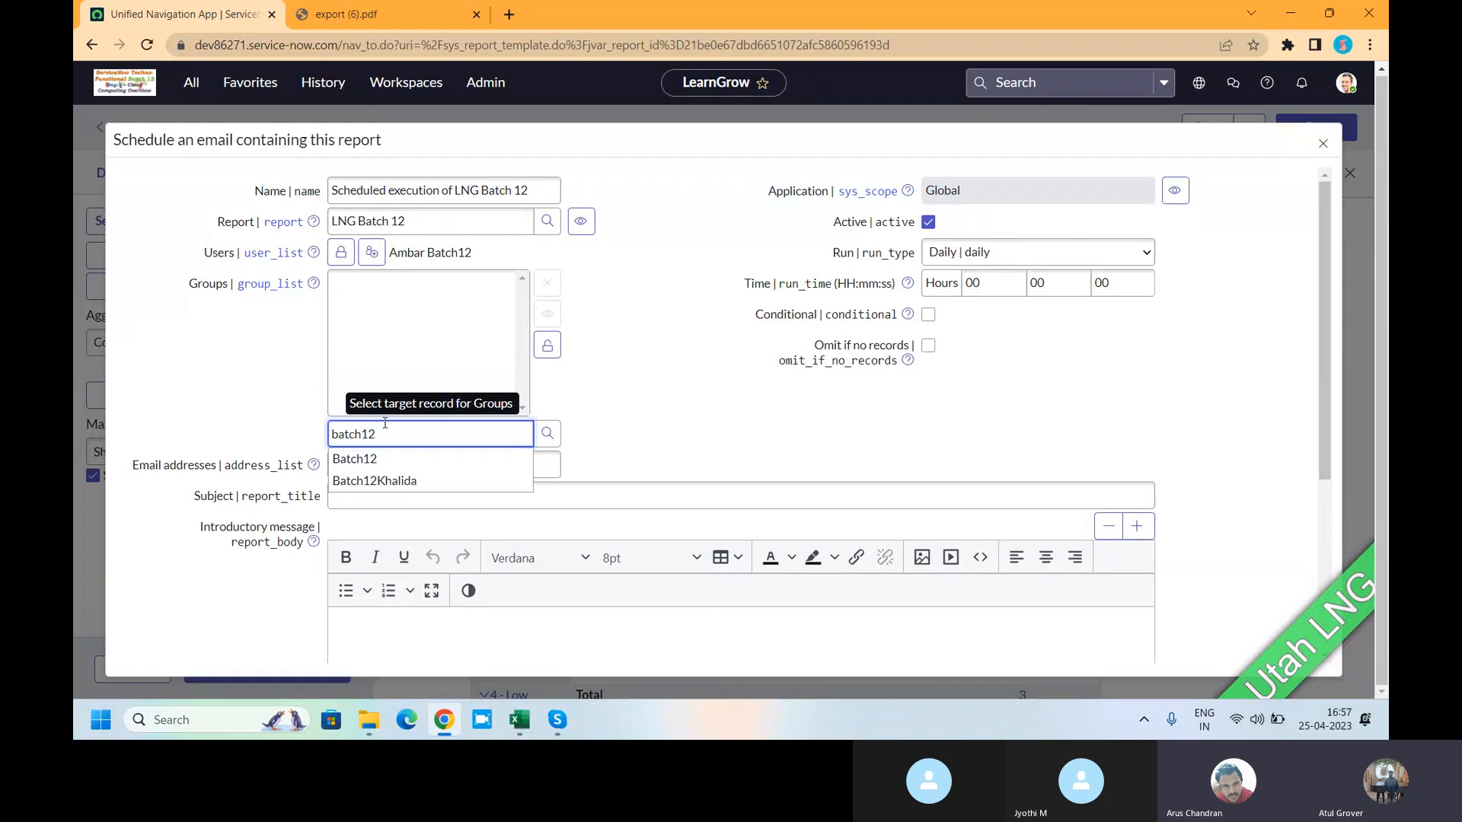
click(358, 459)
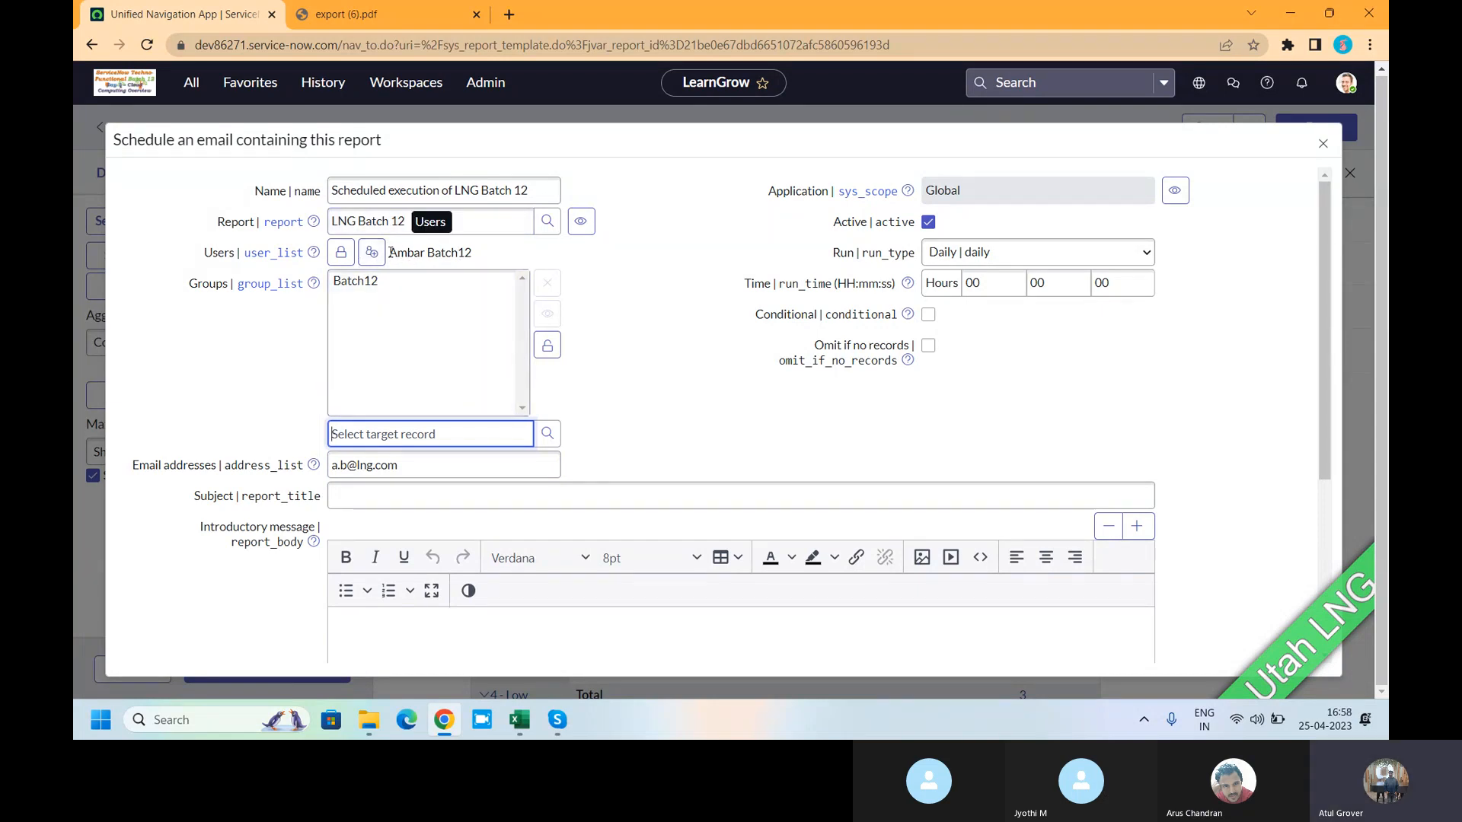
drag(390, 251, 487, 262)
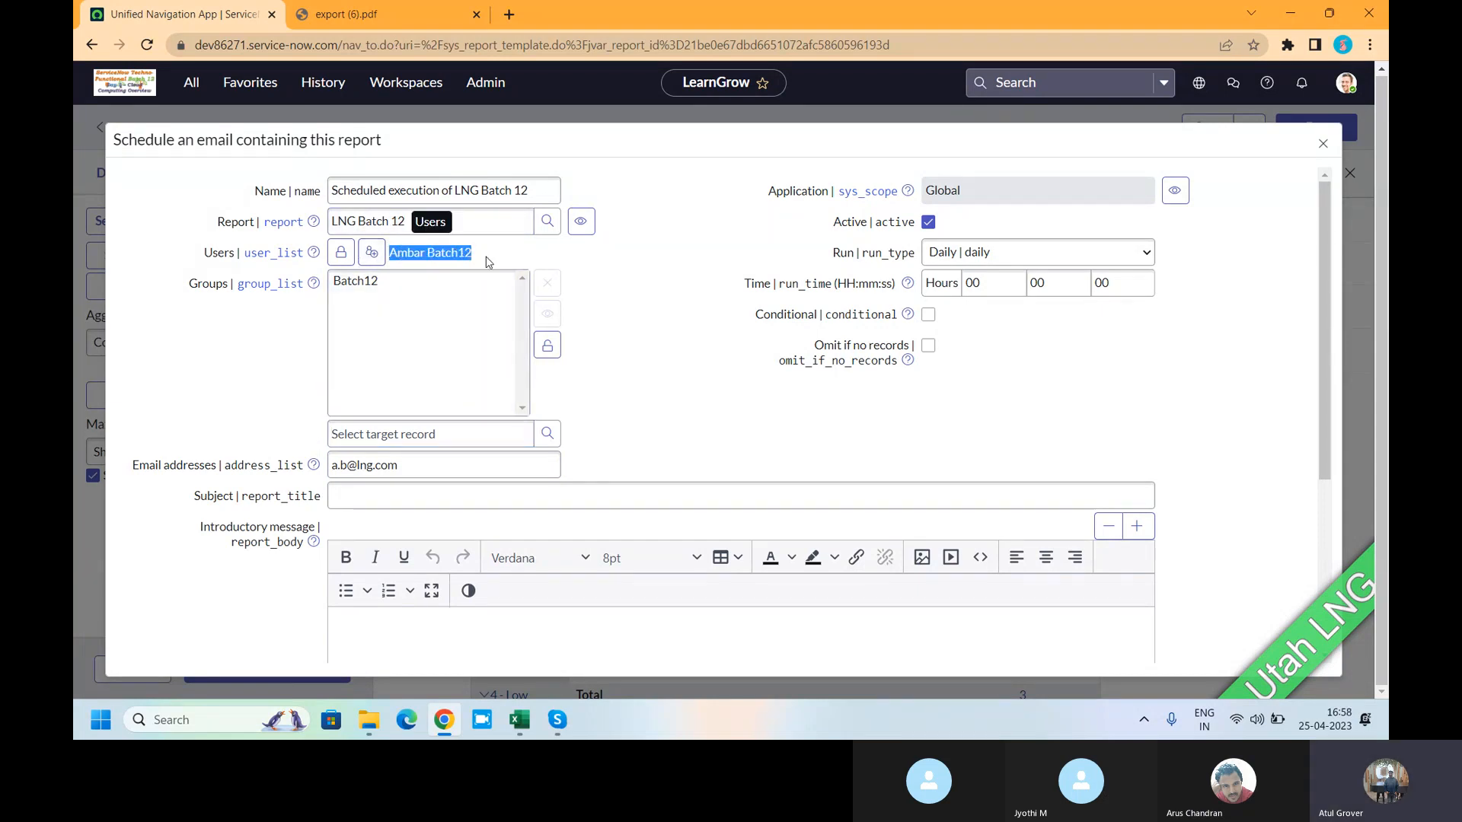
click(548, 346)
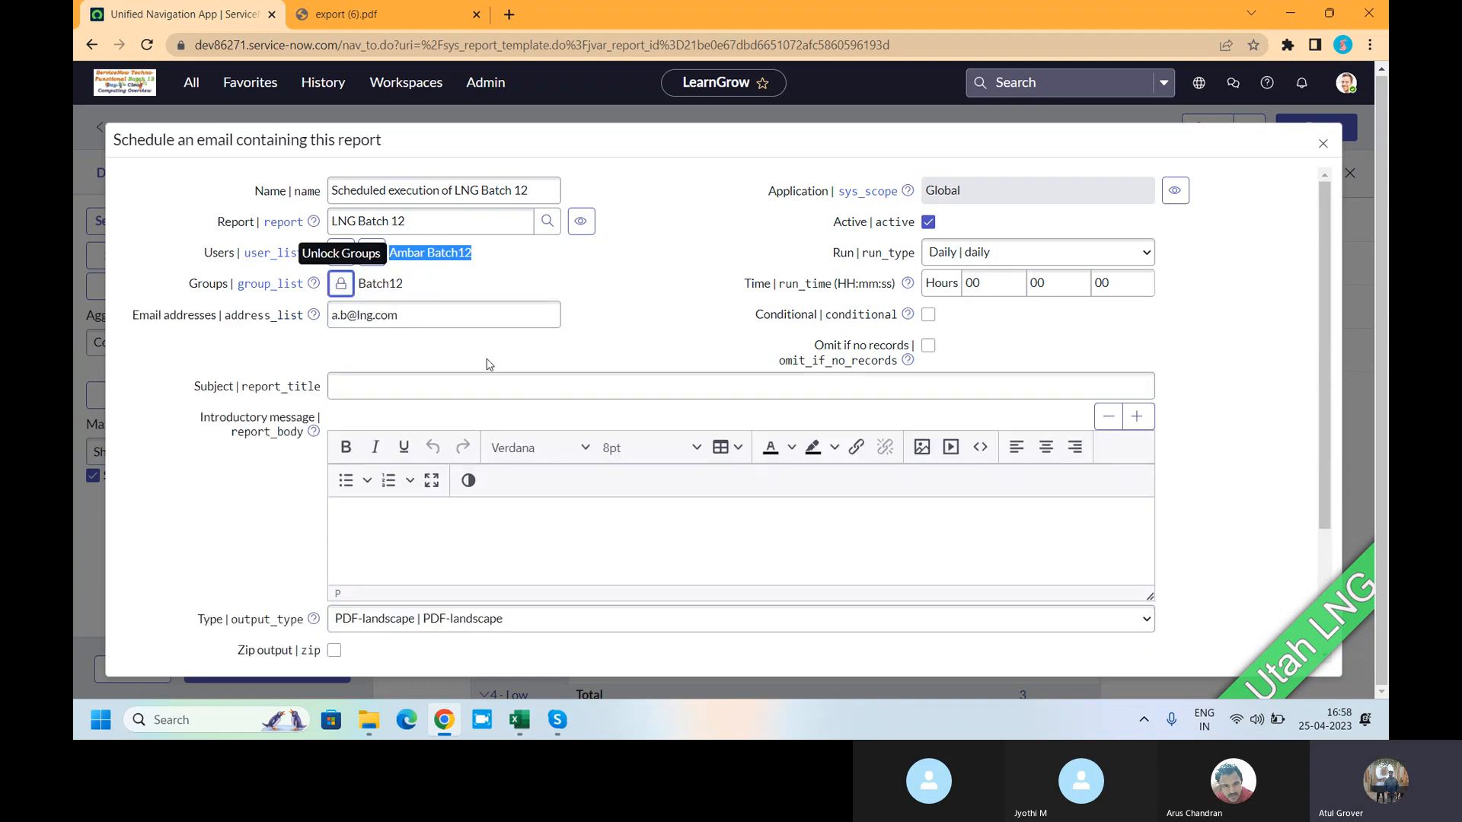
click(354, 390)
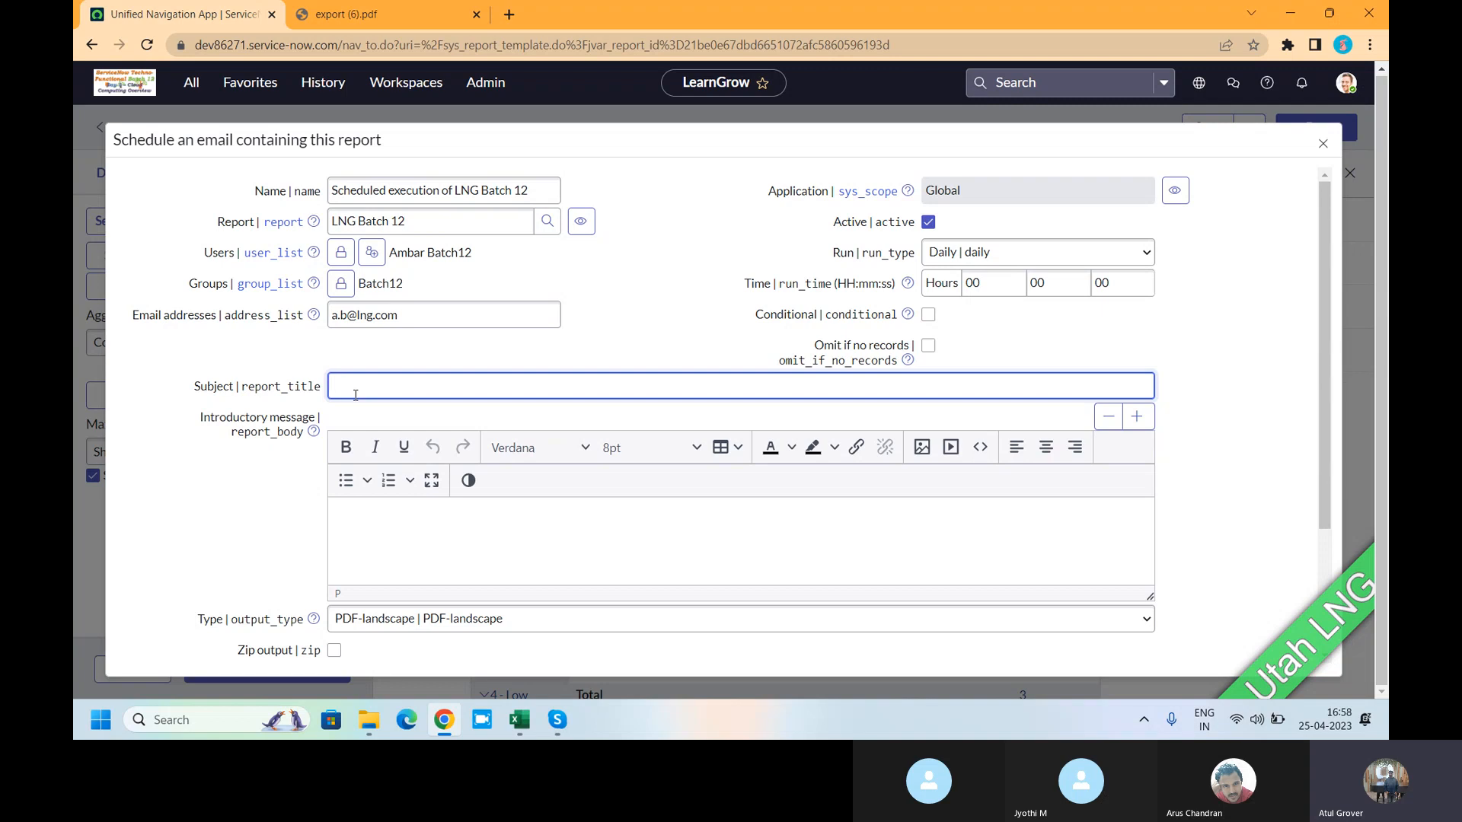
- Keep PDF-landscape output, enable Zip output, and change the page size from Letter to A4
scroll(461, 420, down, 1)
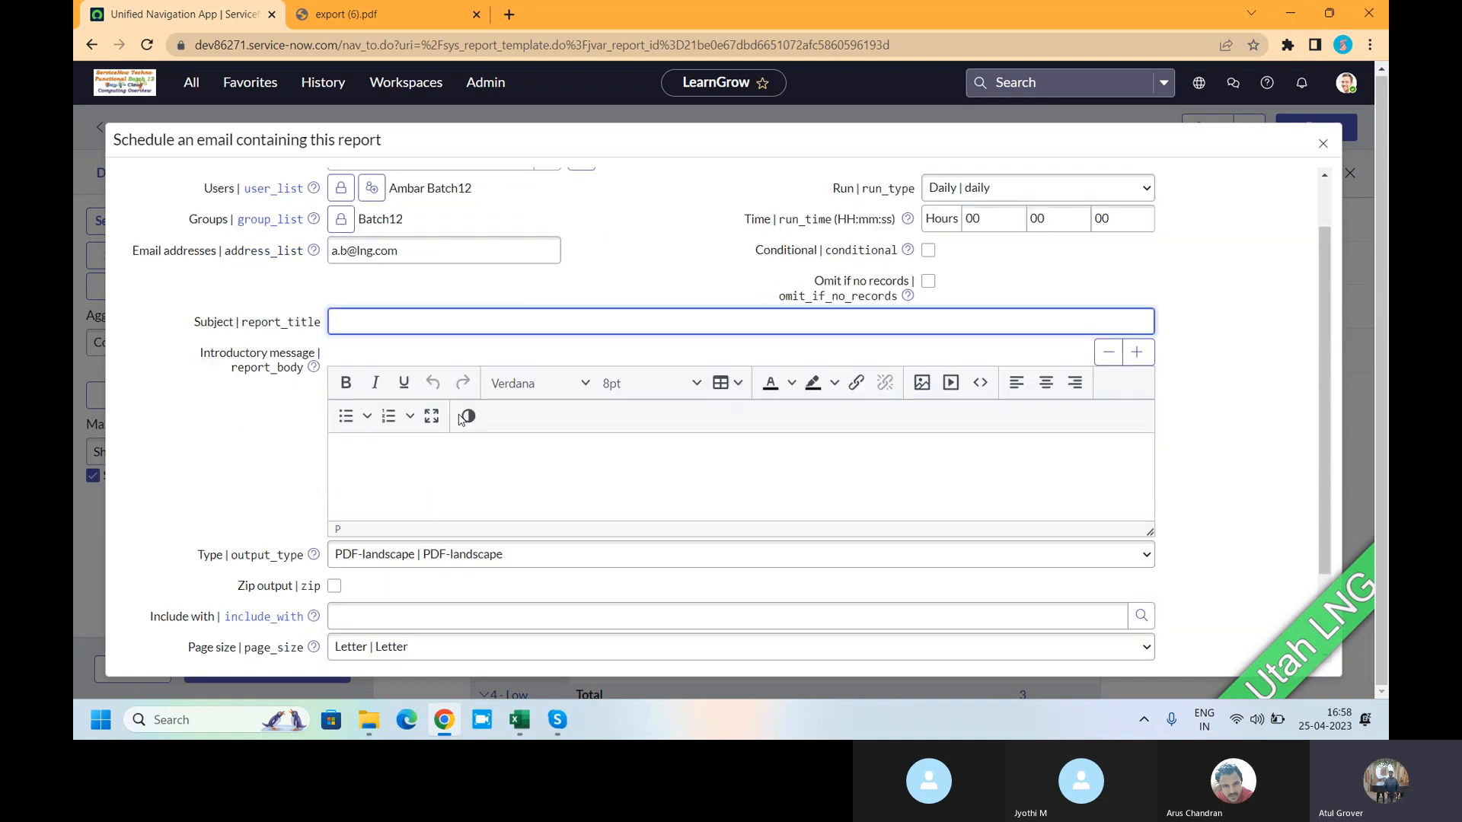
scroll(461, 419, down, 2)
click(409, 449)
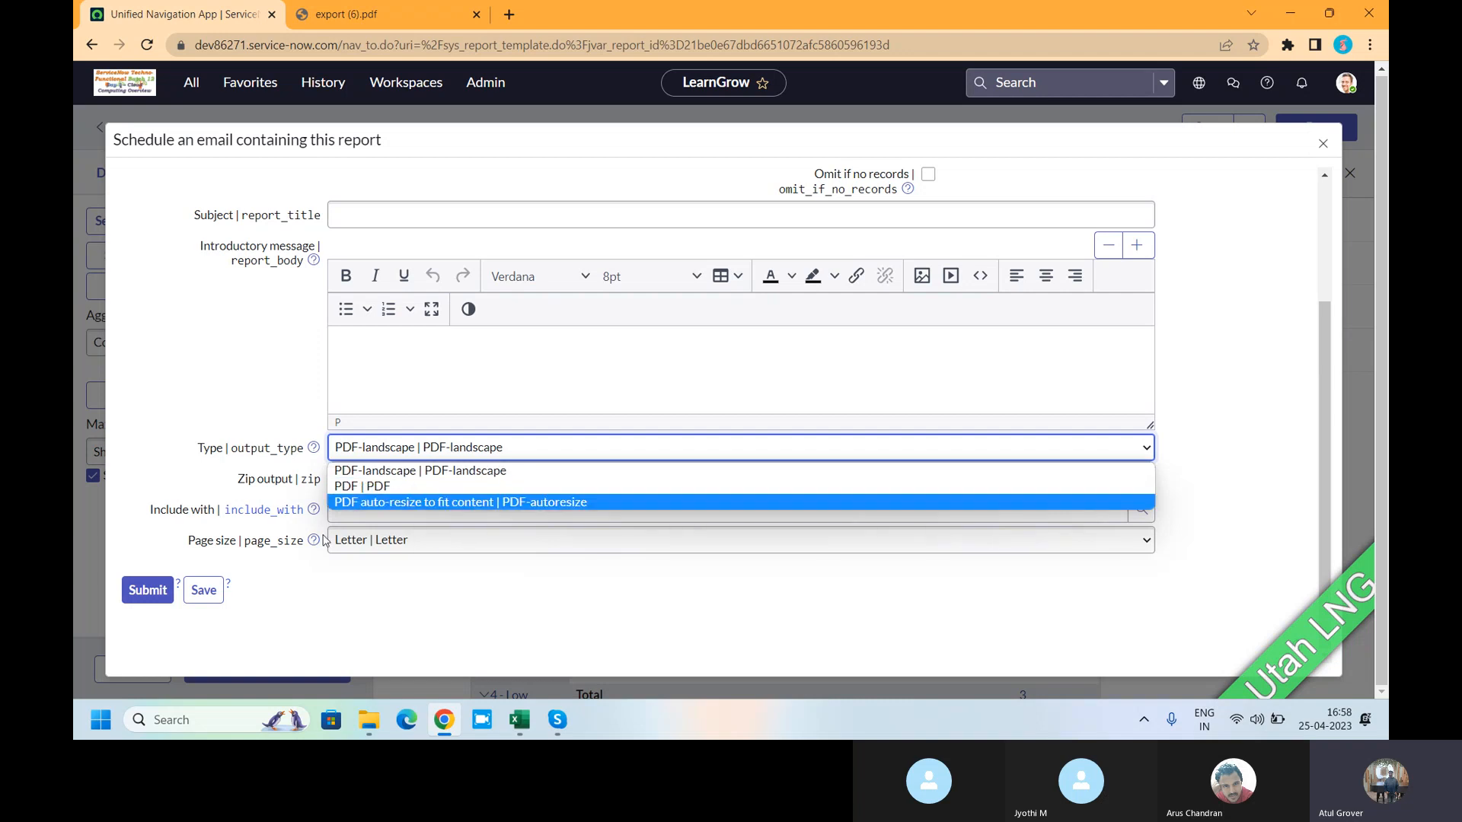
click(418, 474)
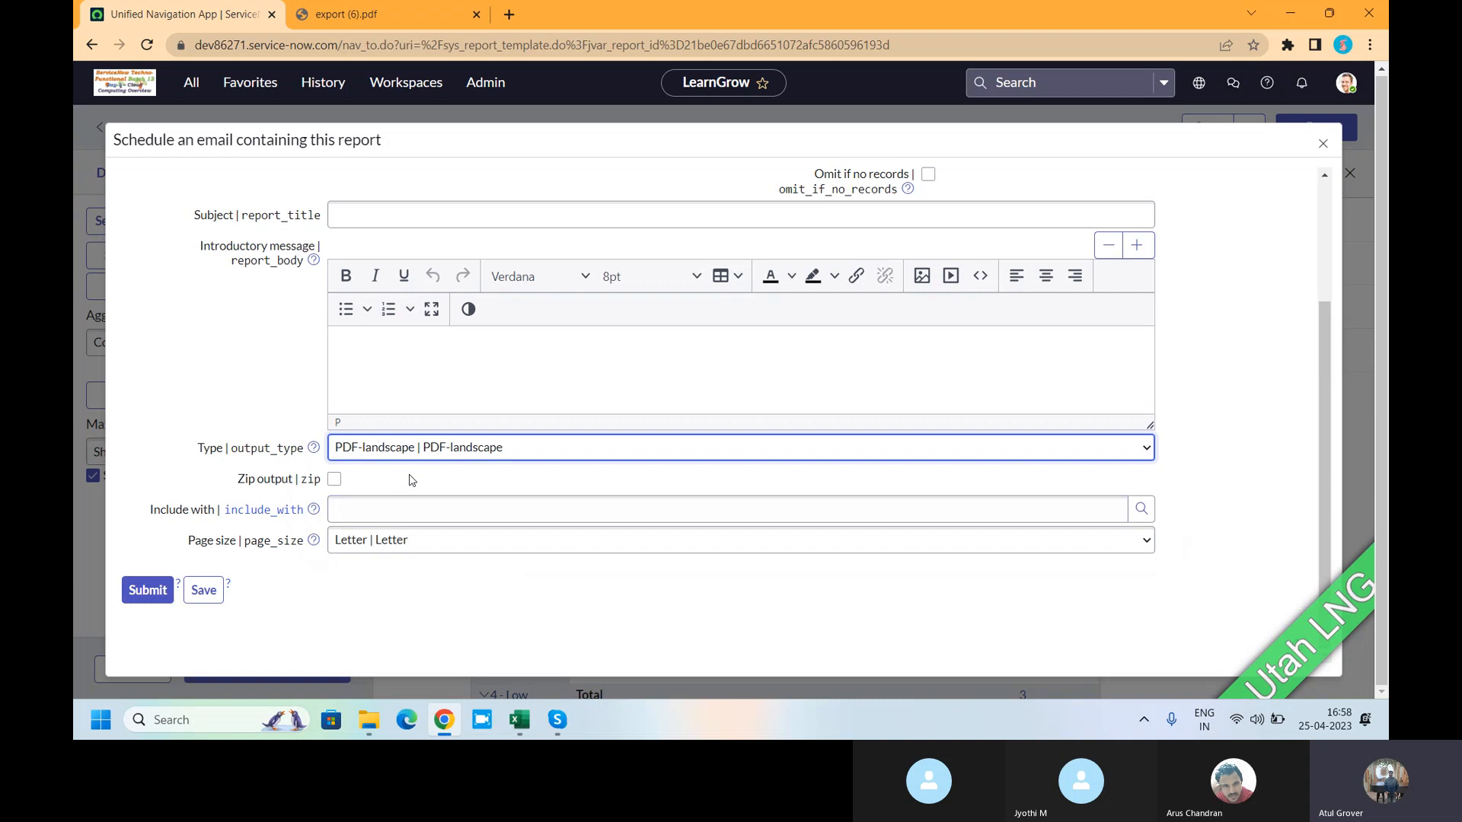
click(334, 478)
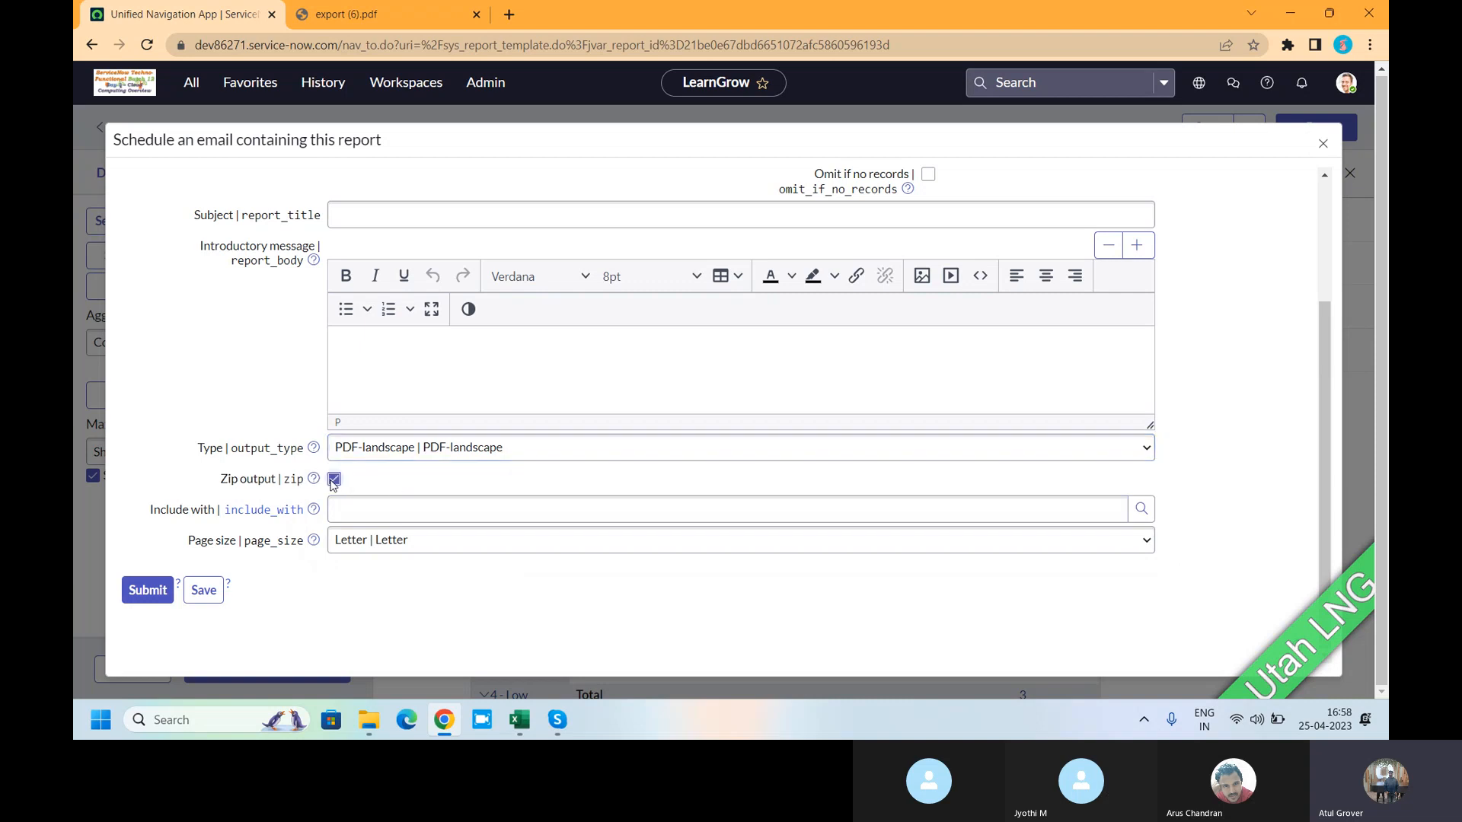
click(451, 506)
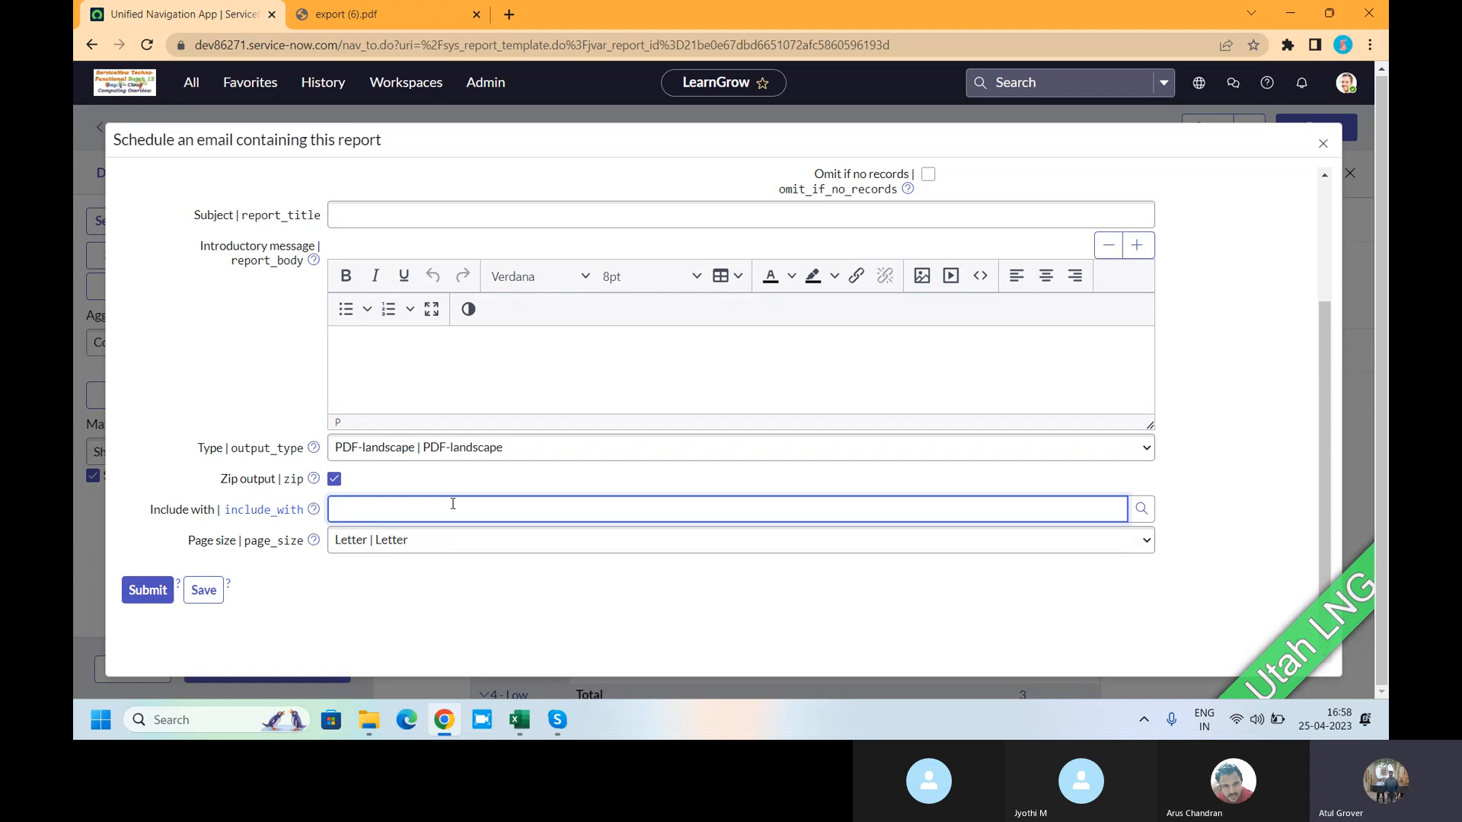
click(448, 542)
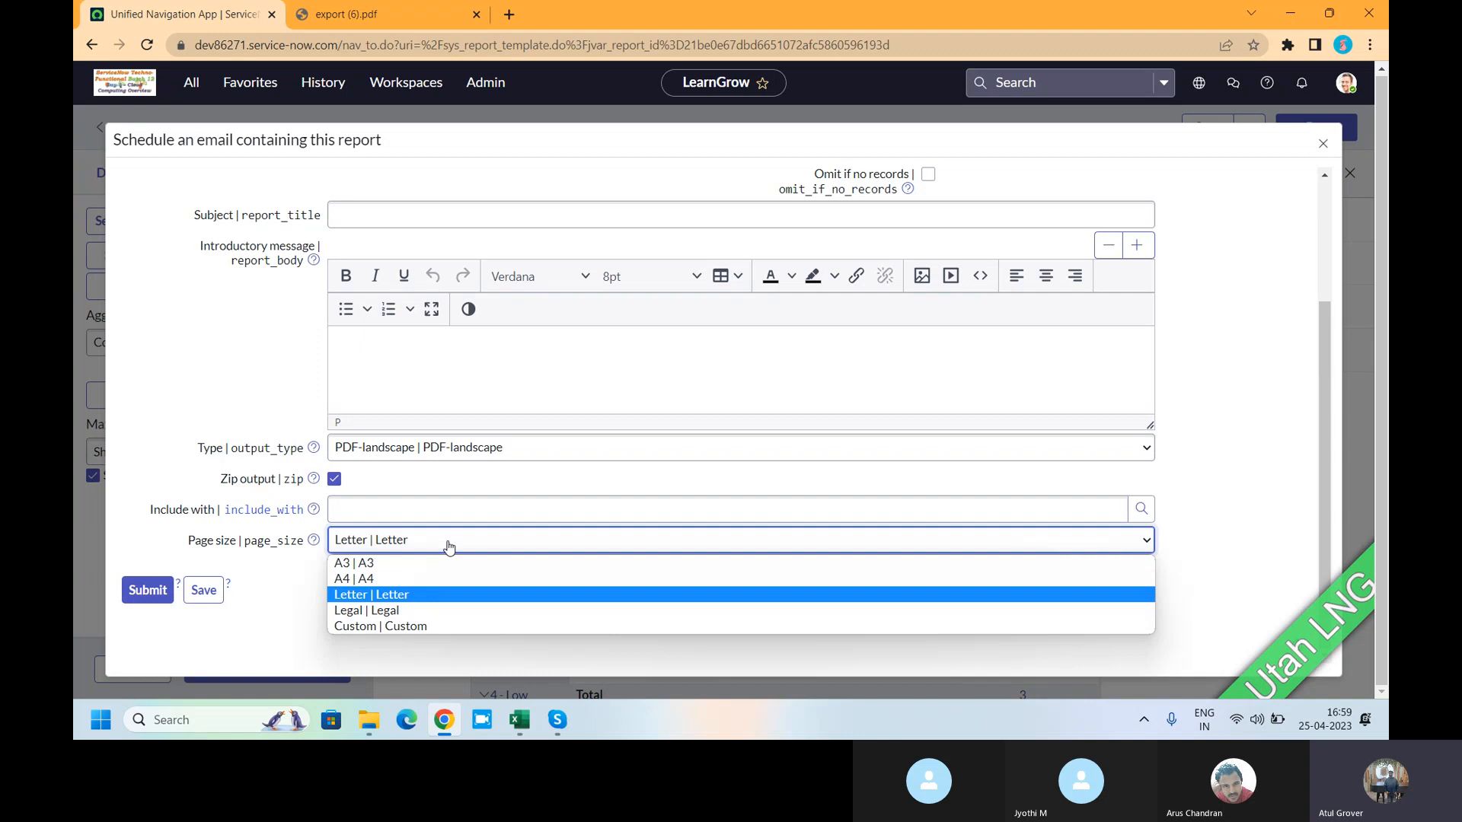
click(439, 577)
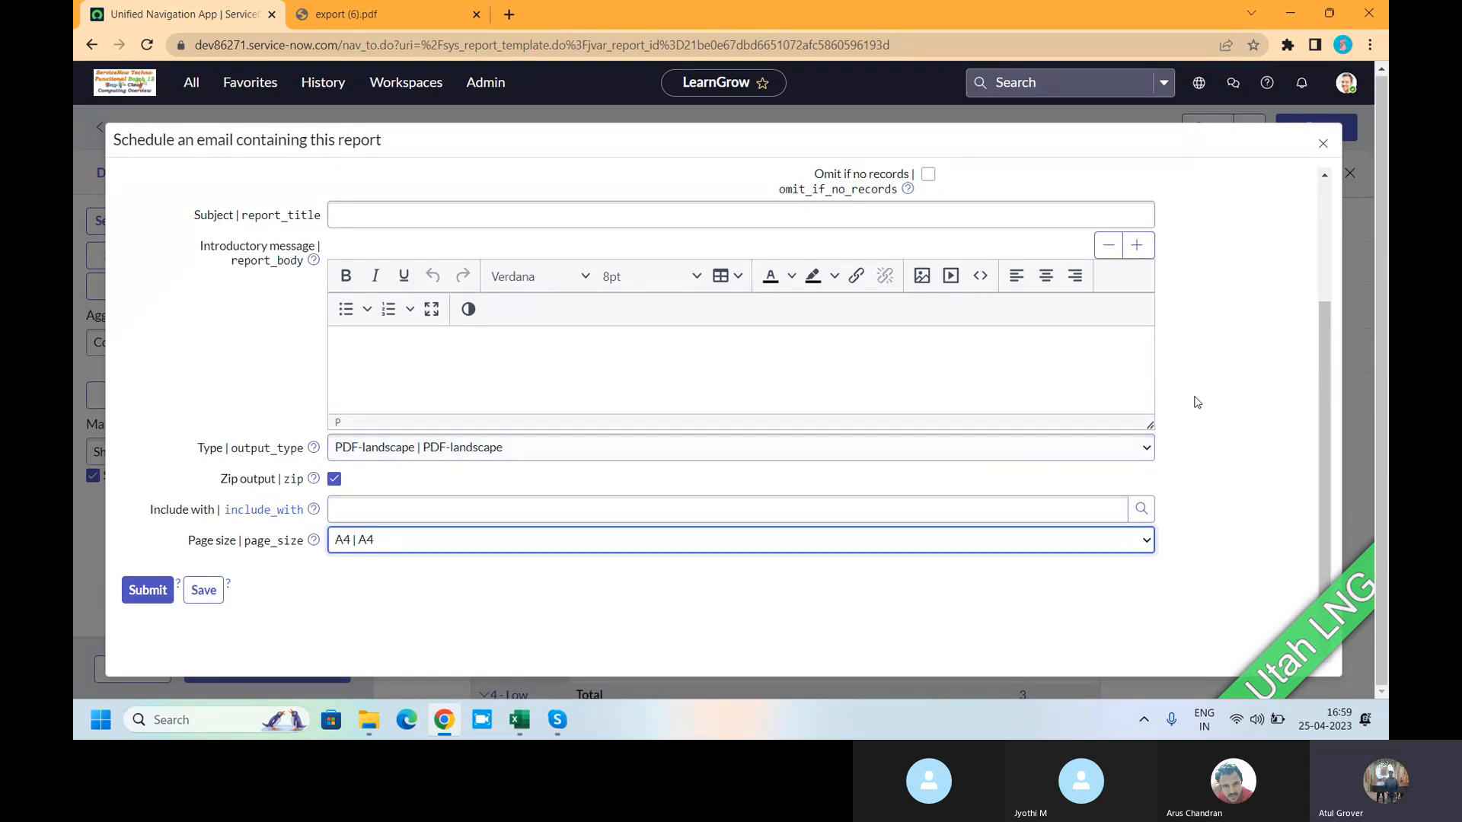
scroll(1197, 402, up, 2)
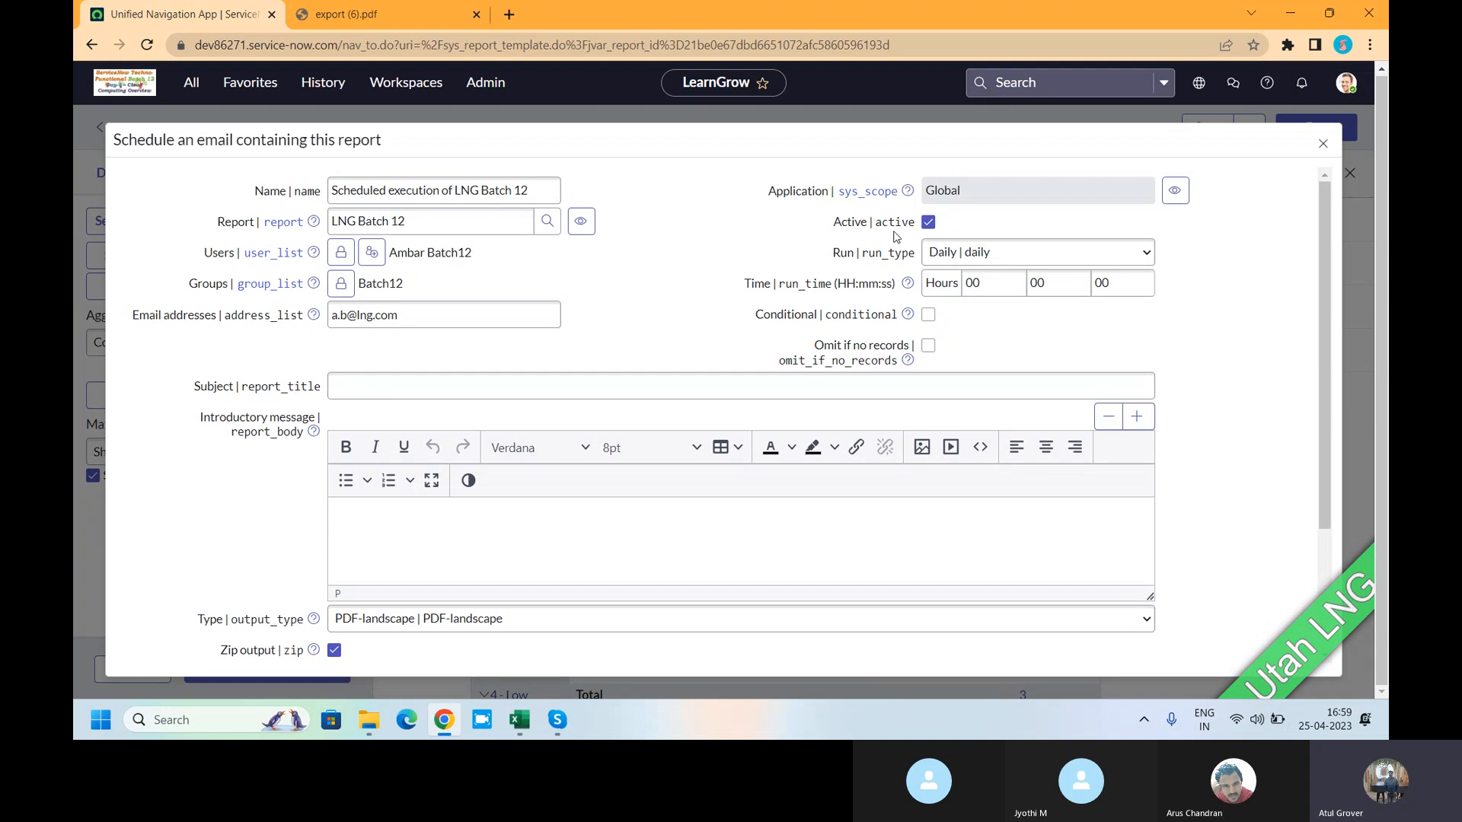
- Try Daily, Weekly on Friday, and Monthly on day 1 as the run frequency
click(964, 258)
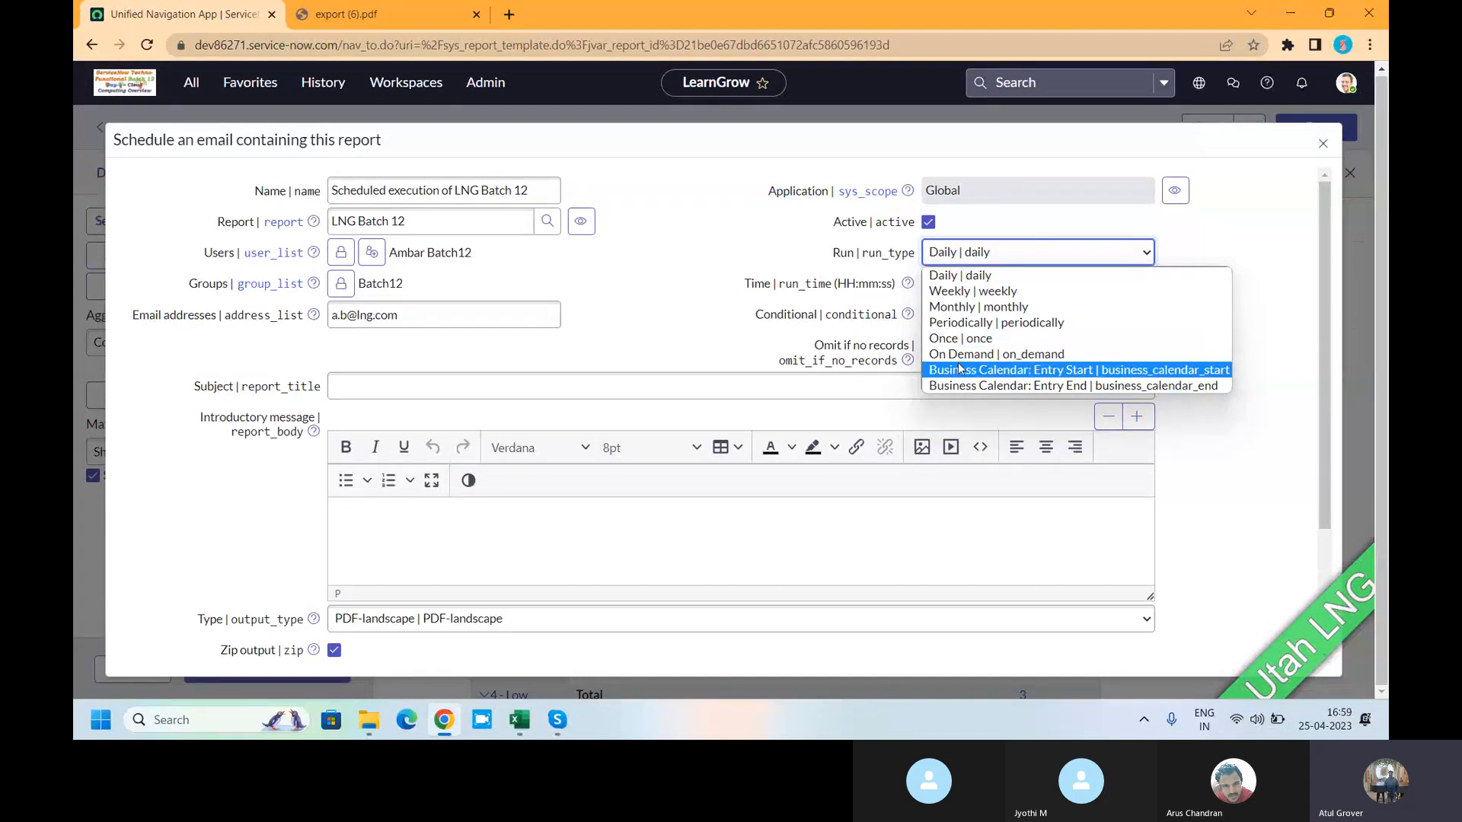
click(971, 274)
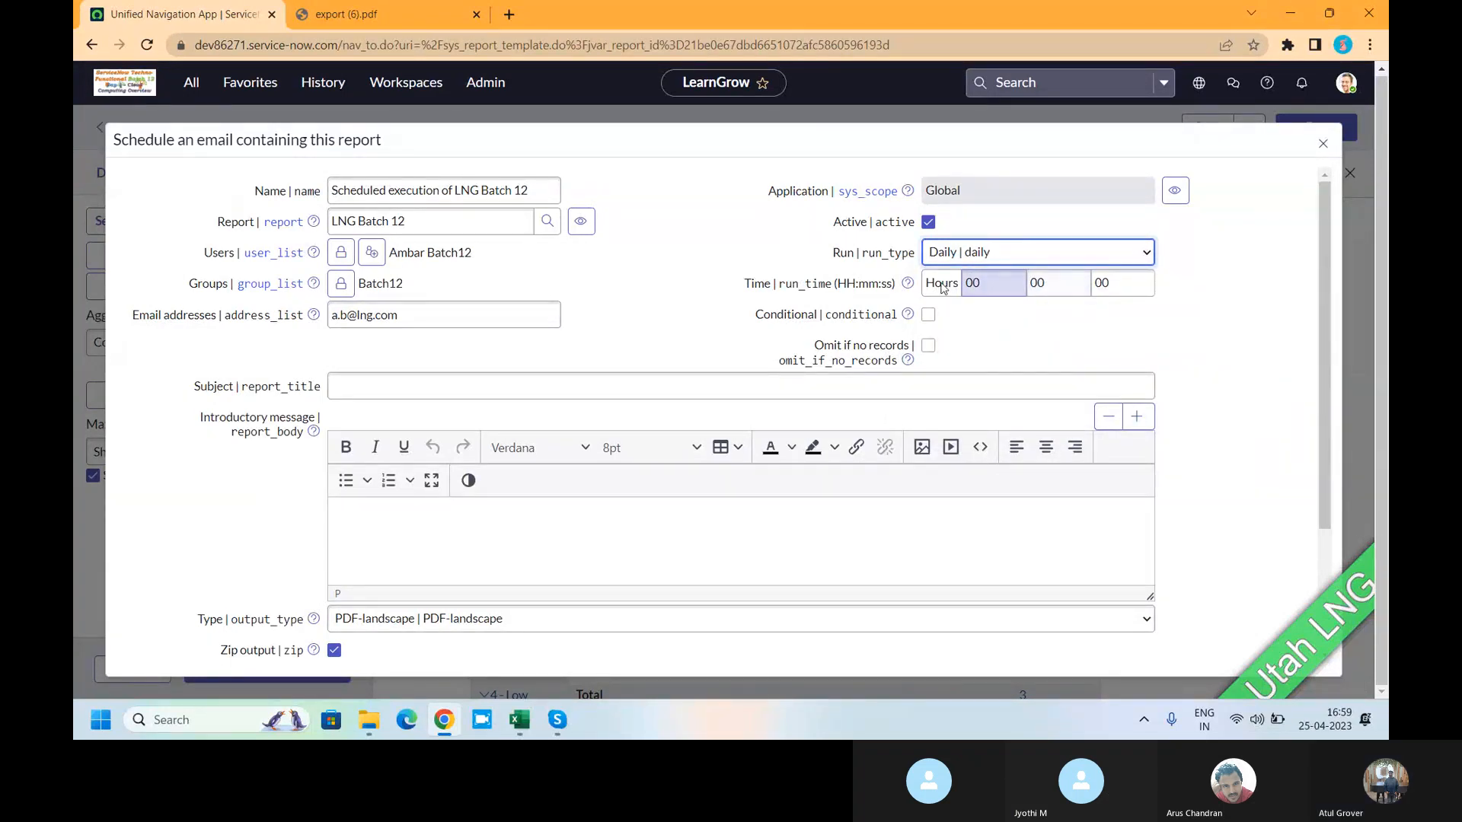
click(966, 252)
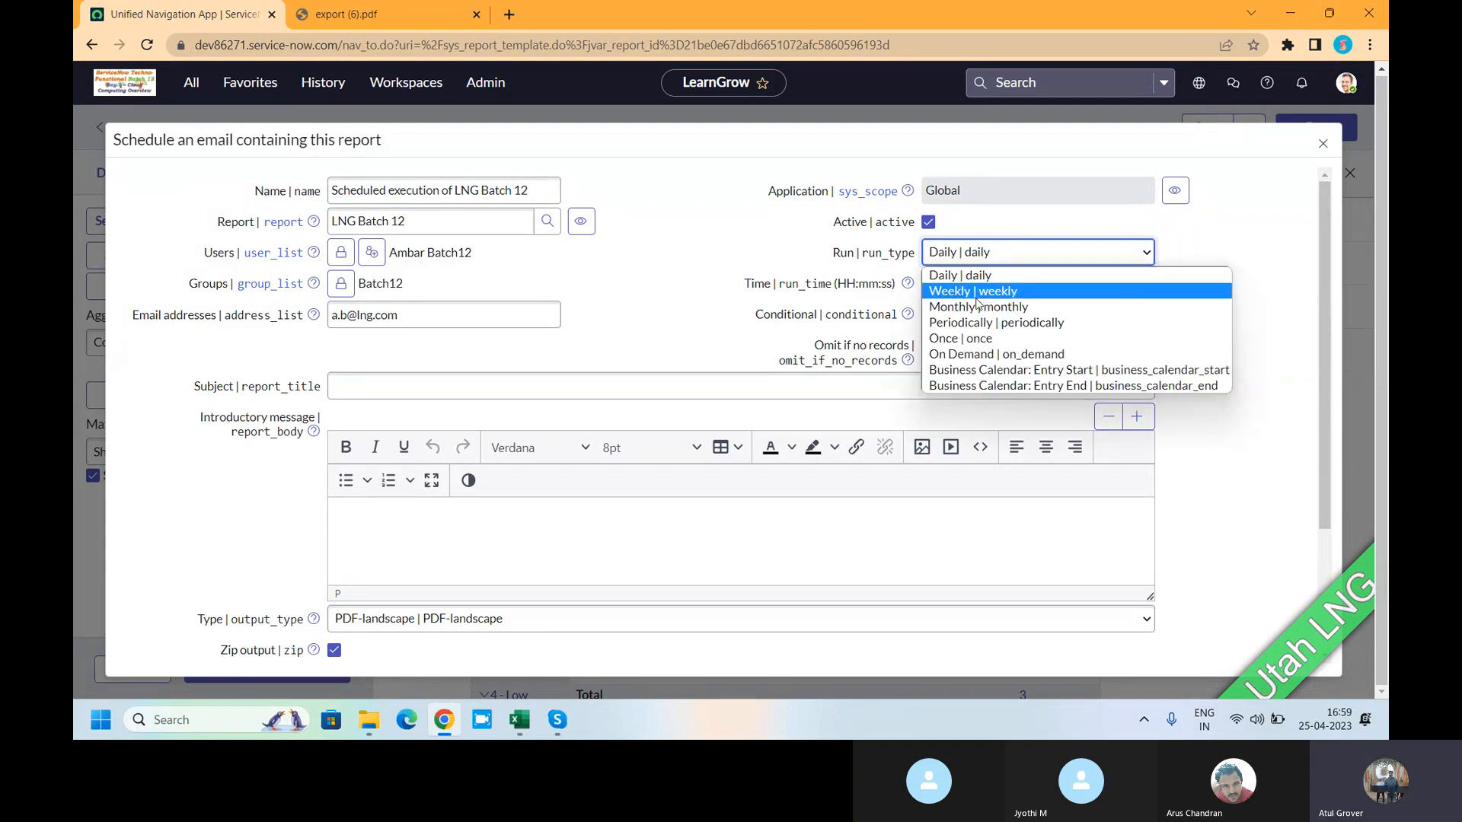
click(977, 297)
click(978, 293)
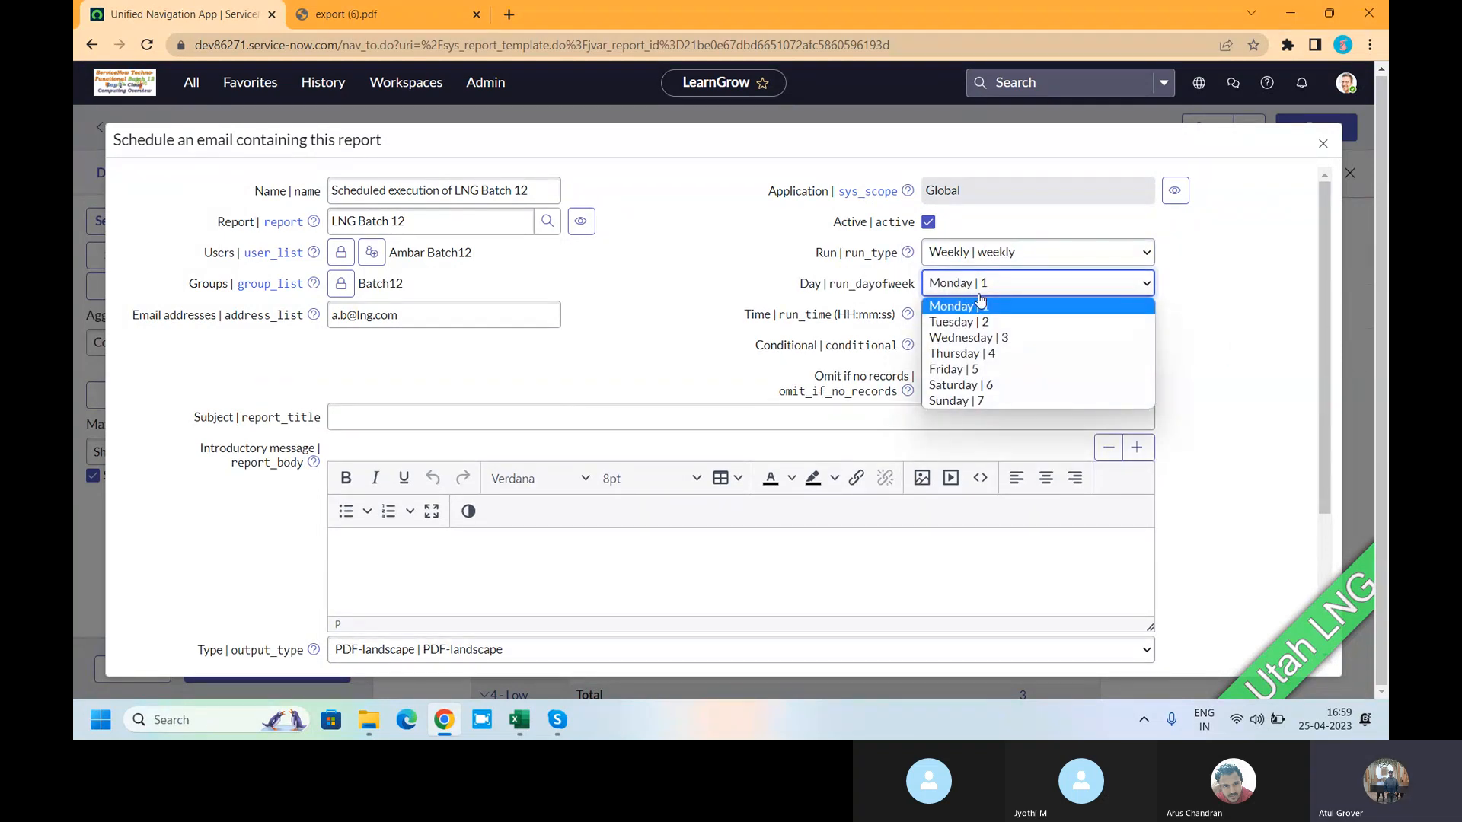
click(979, 367)
click(1036, 314)
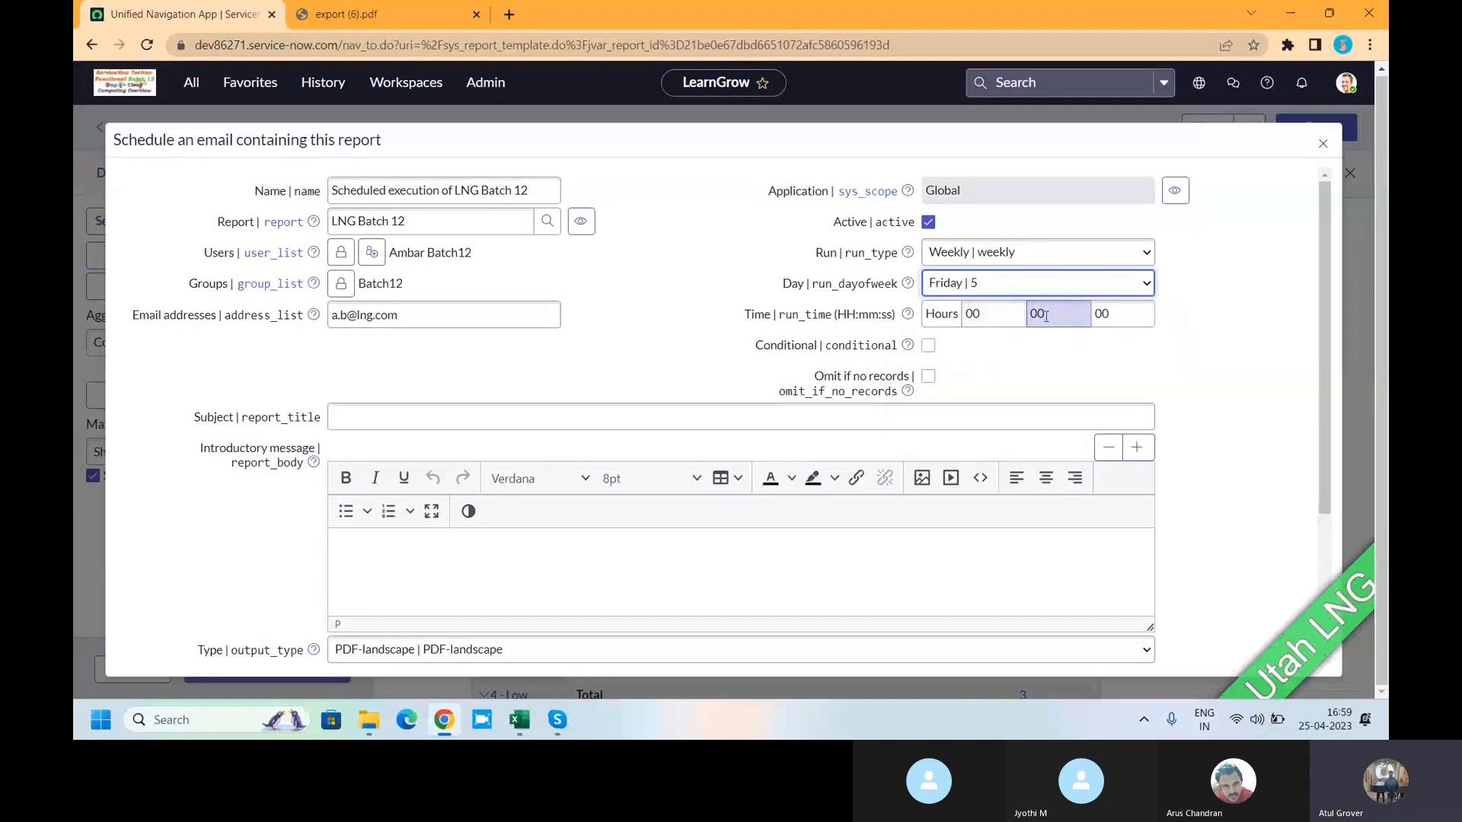
click(1010, 256)
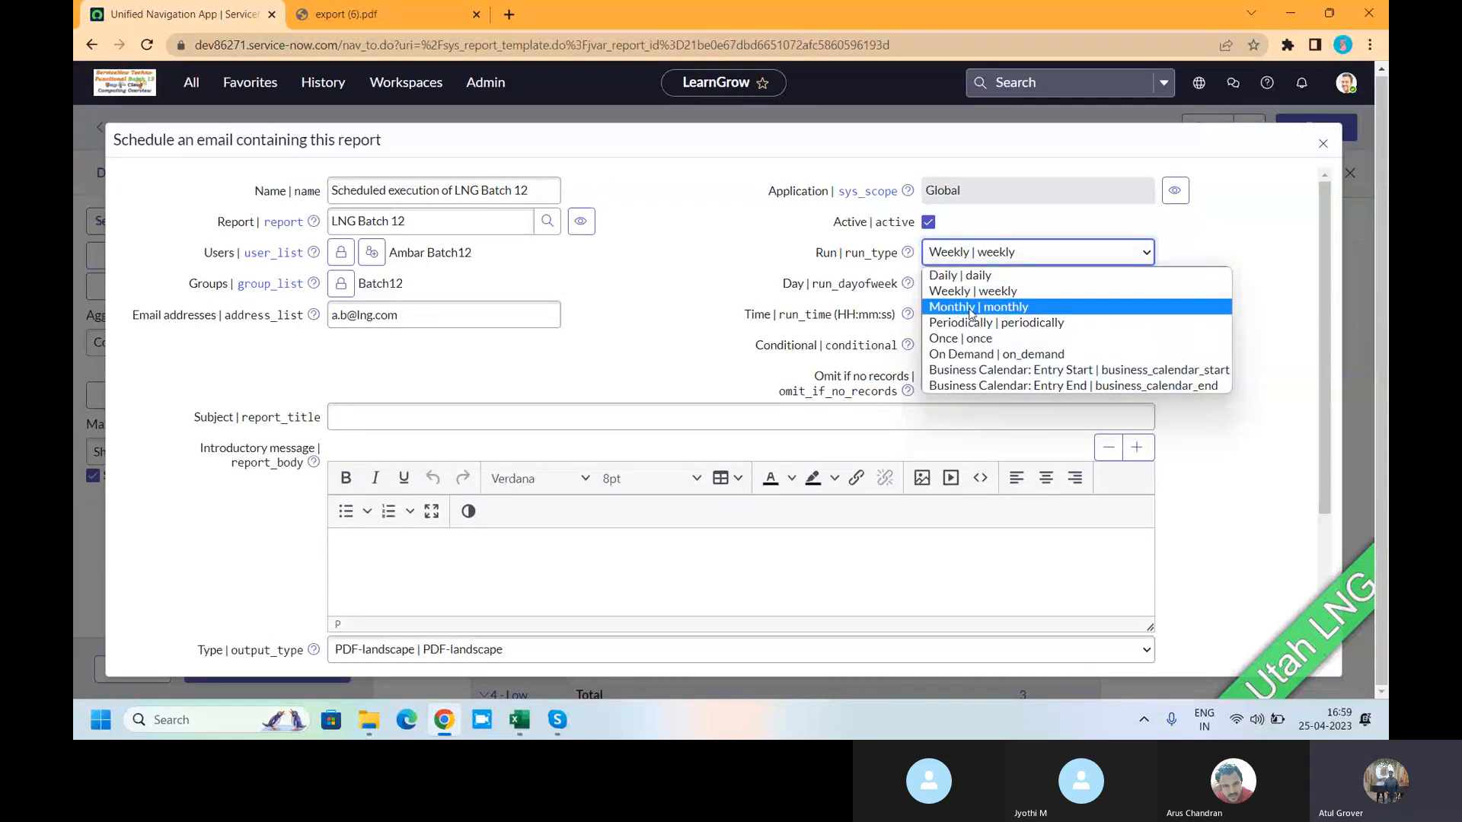
click(969, 312)
click(971, 283)
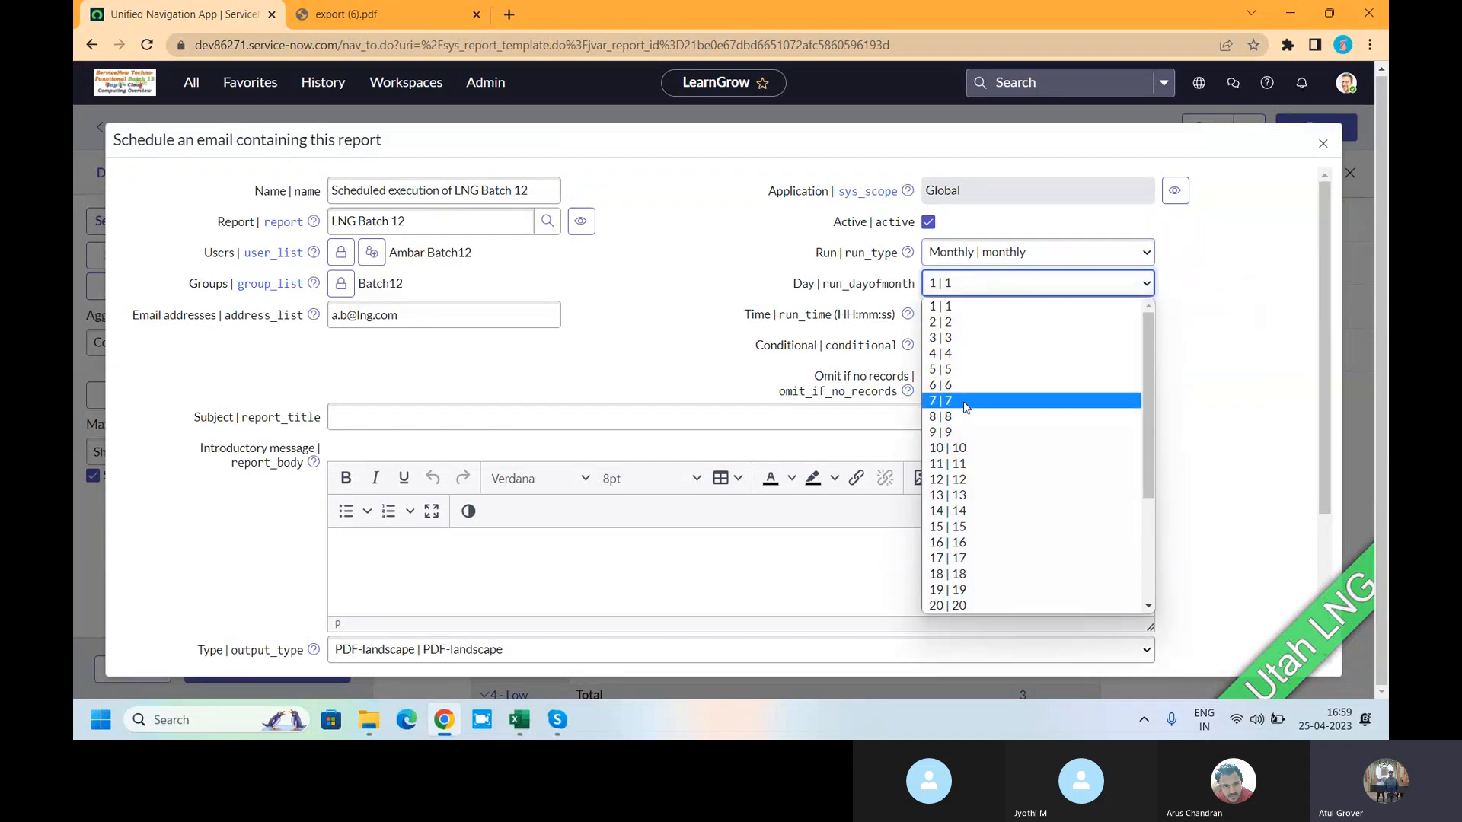
click(1291, 275)
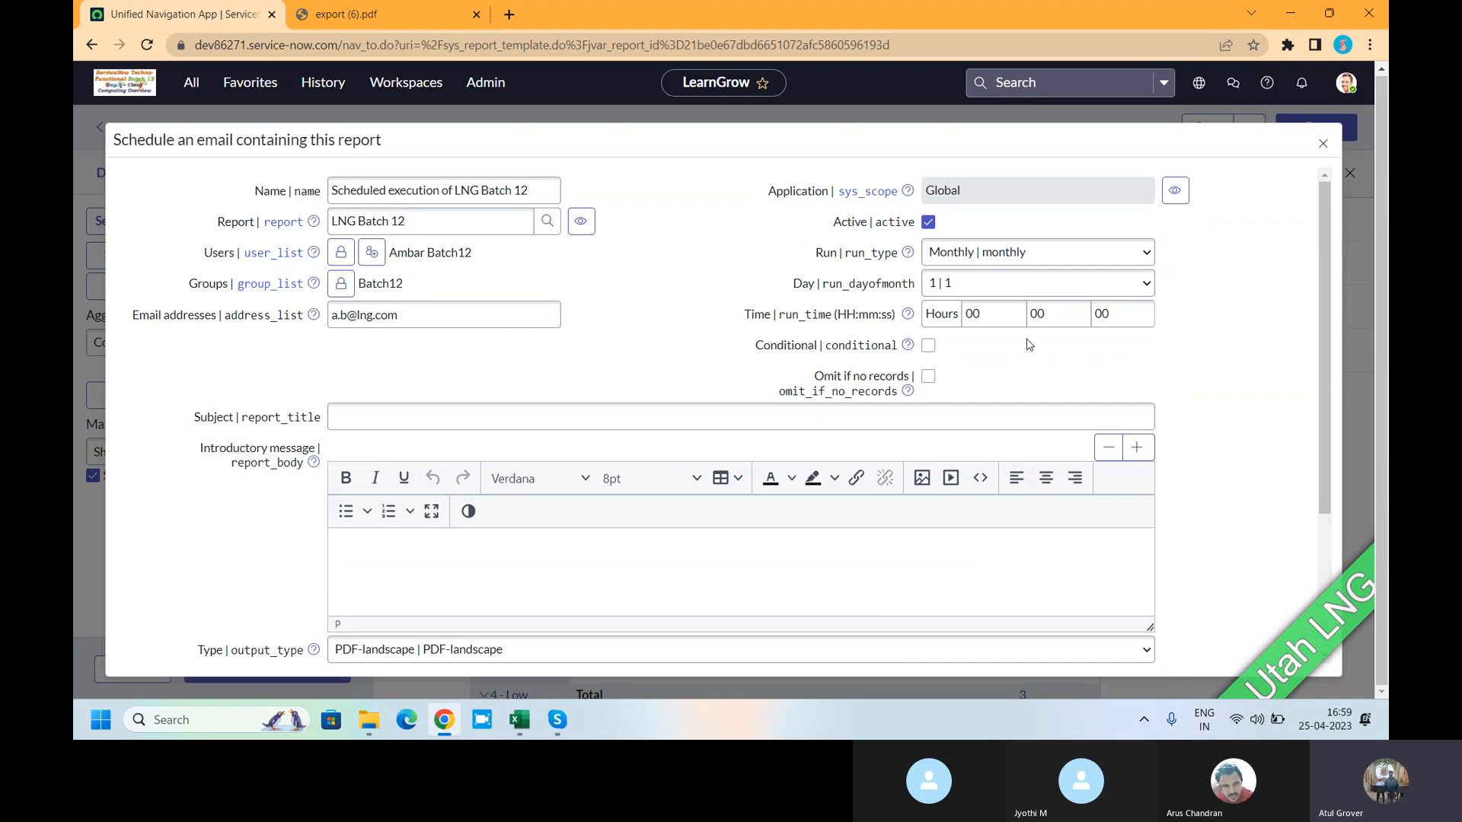
- Try Periodically, Once, On Demand and Business Calendar: Entry Start, settling on Business Calendar: Entry End
click(1027, 252)
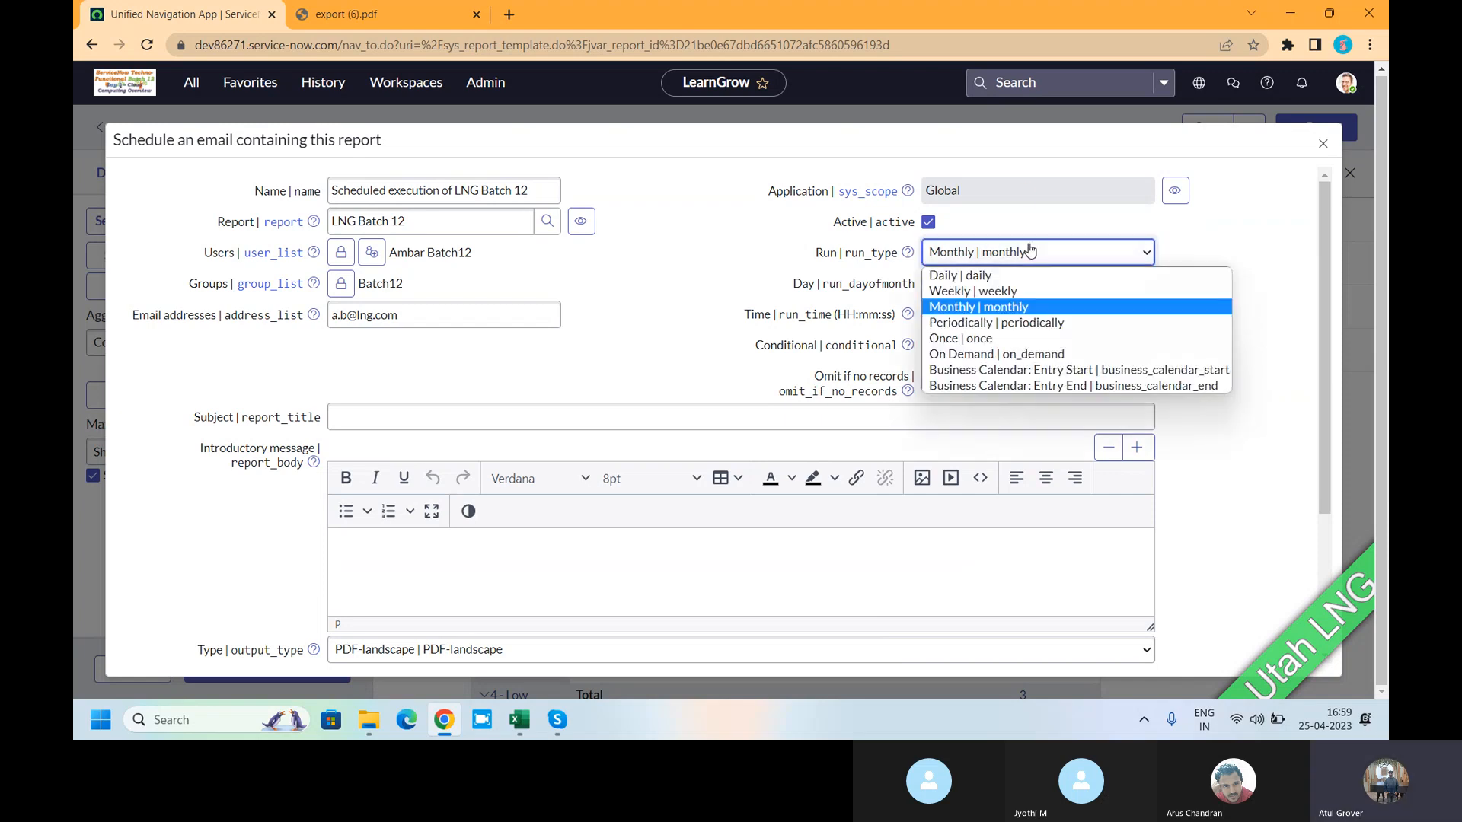
click(1006, 324)
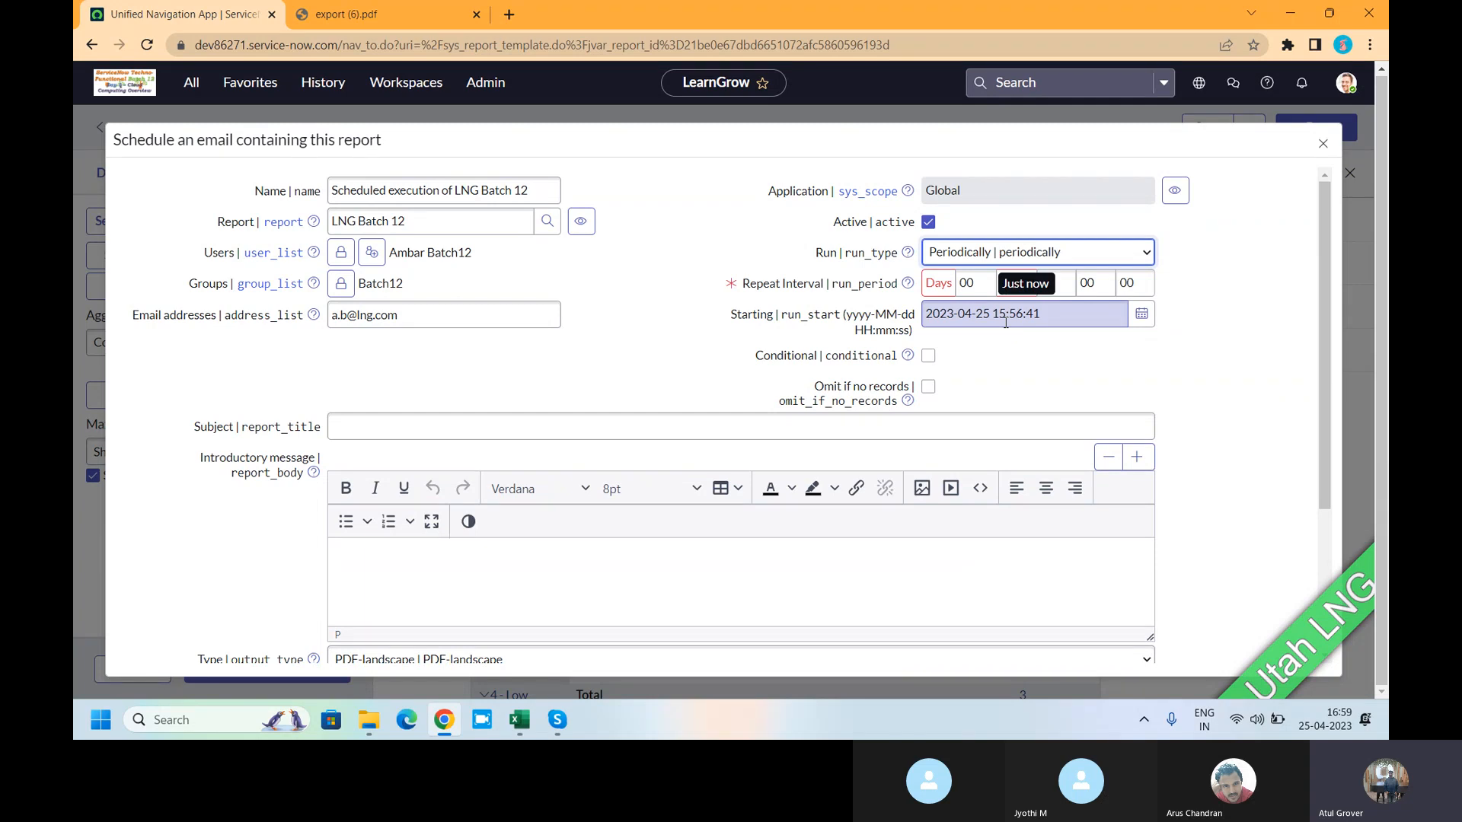
click(1033, 283)
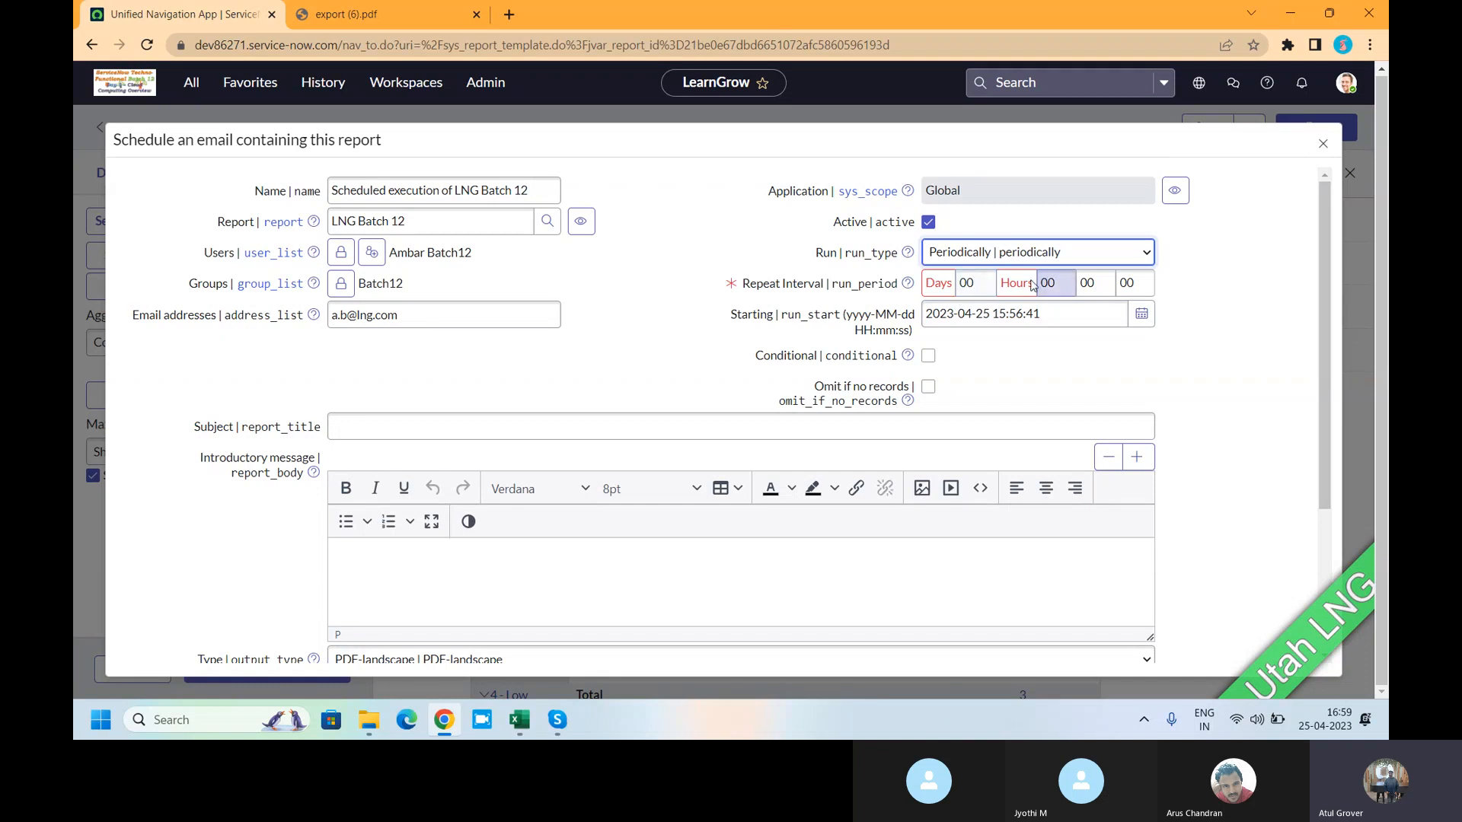
click(967, 282)
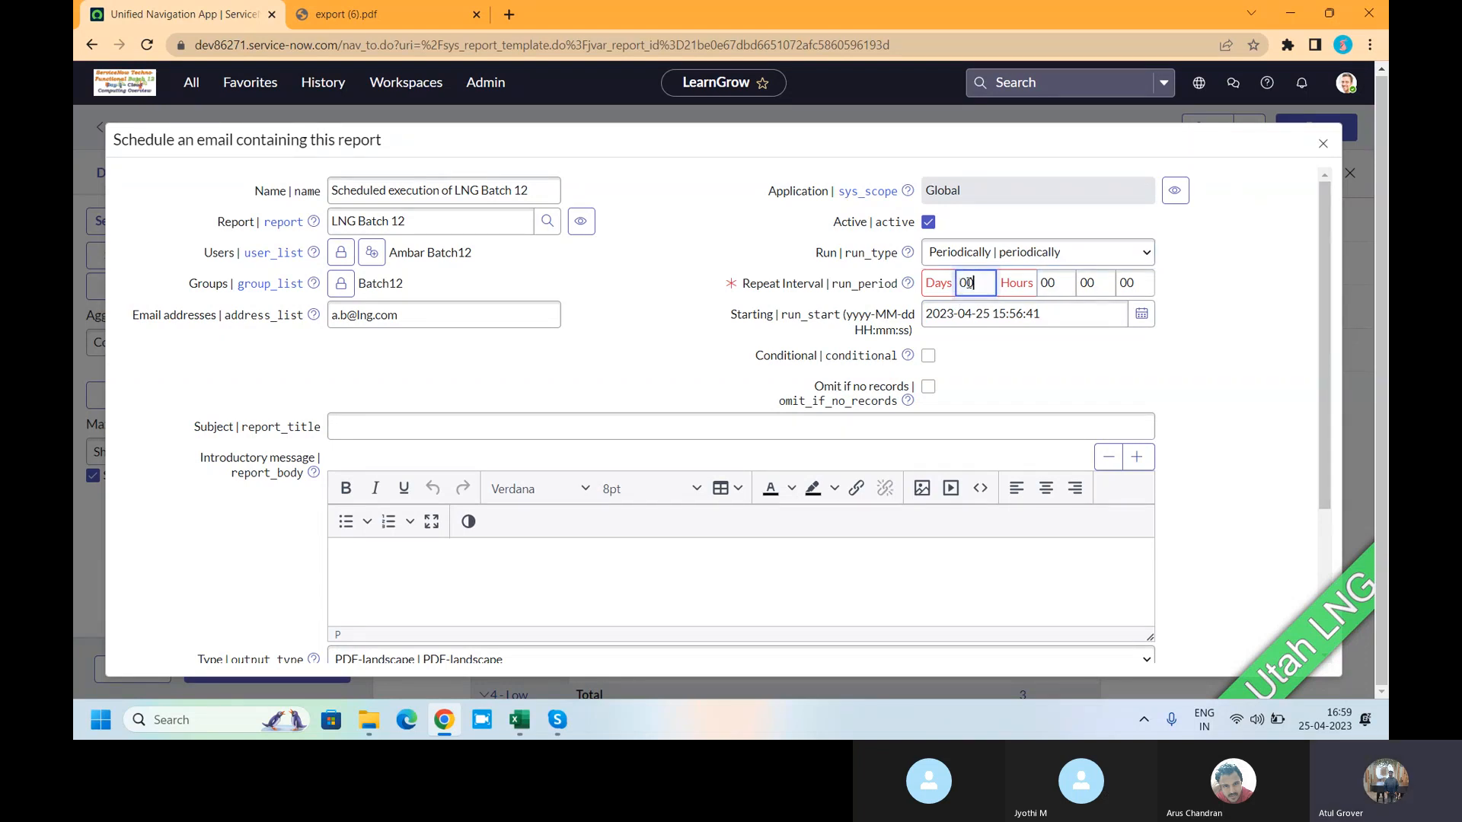
double_click(967, 283)
click(1061, 253)
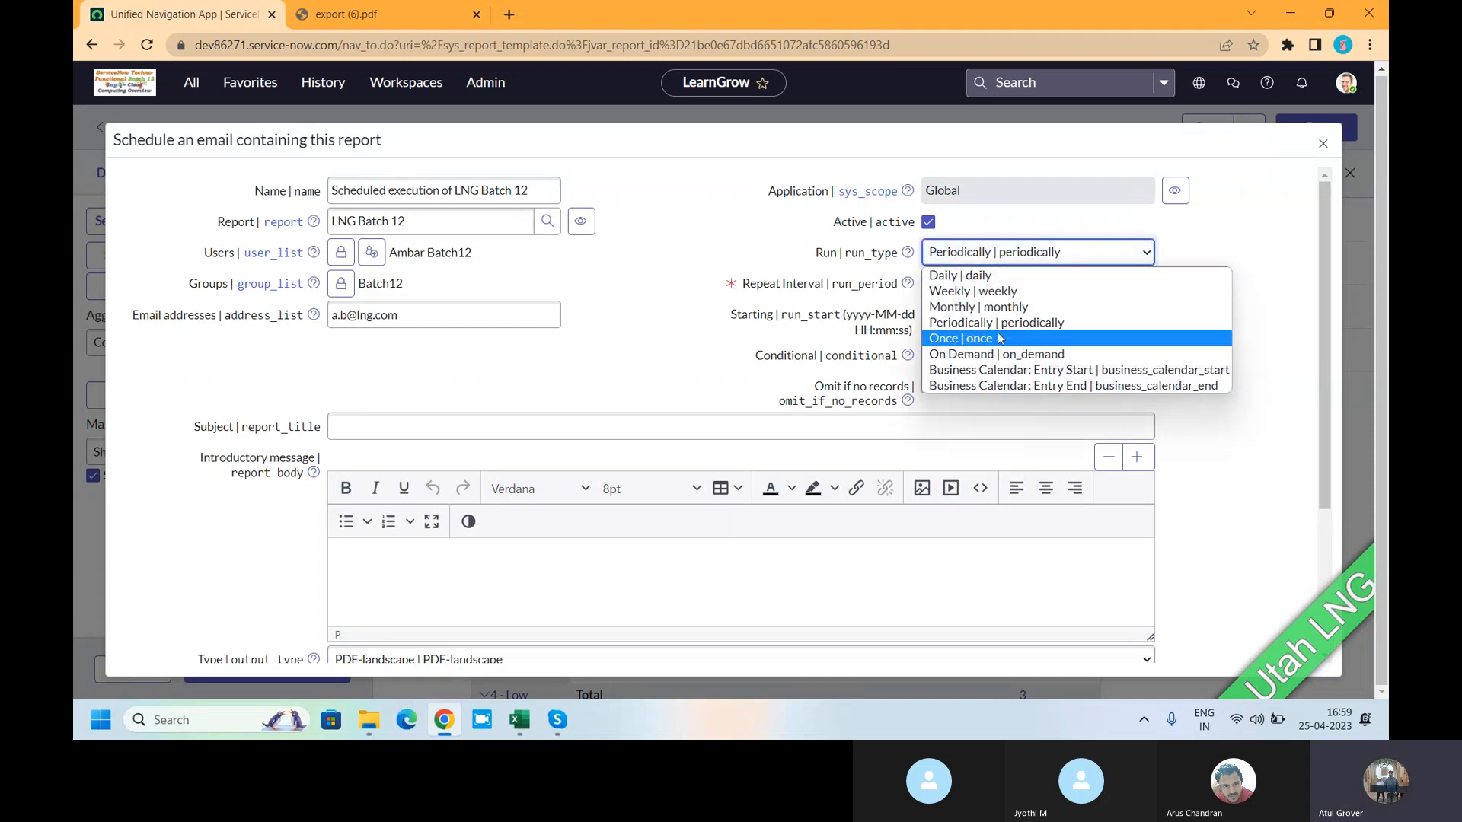
click(999, 338)
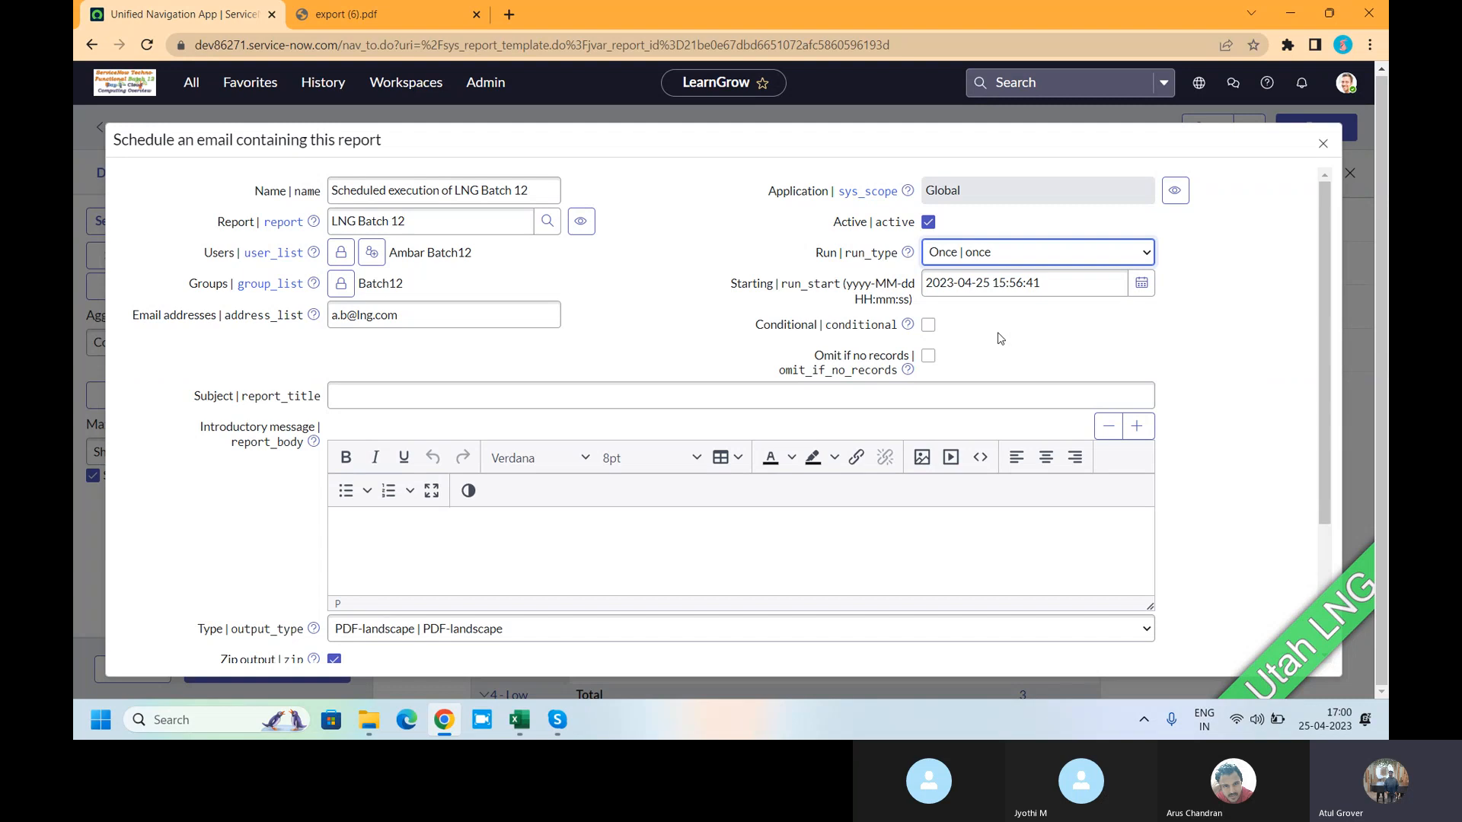
click(989, 254)
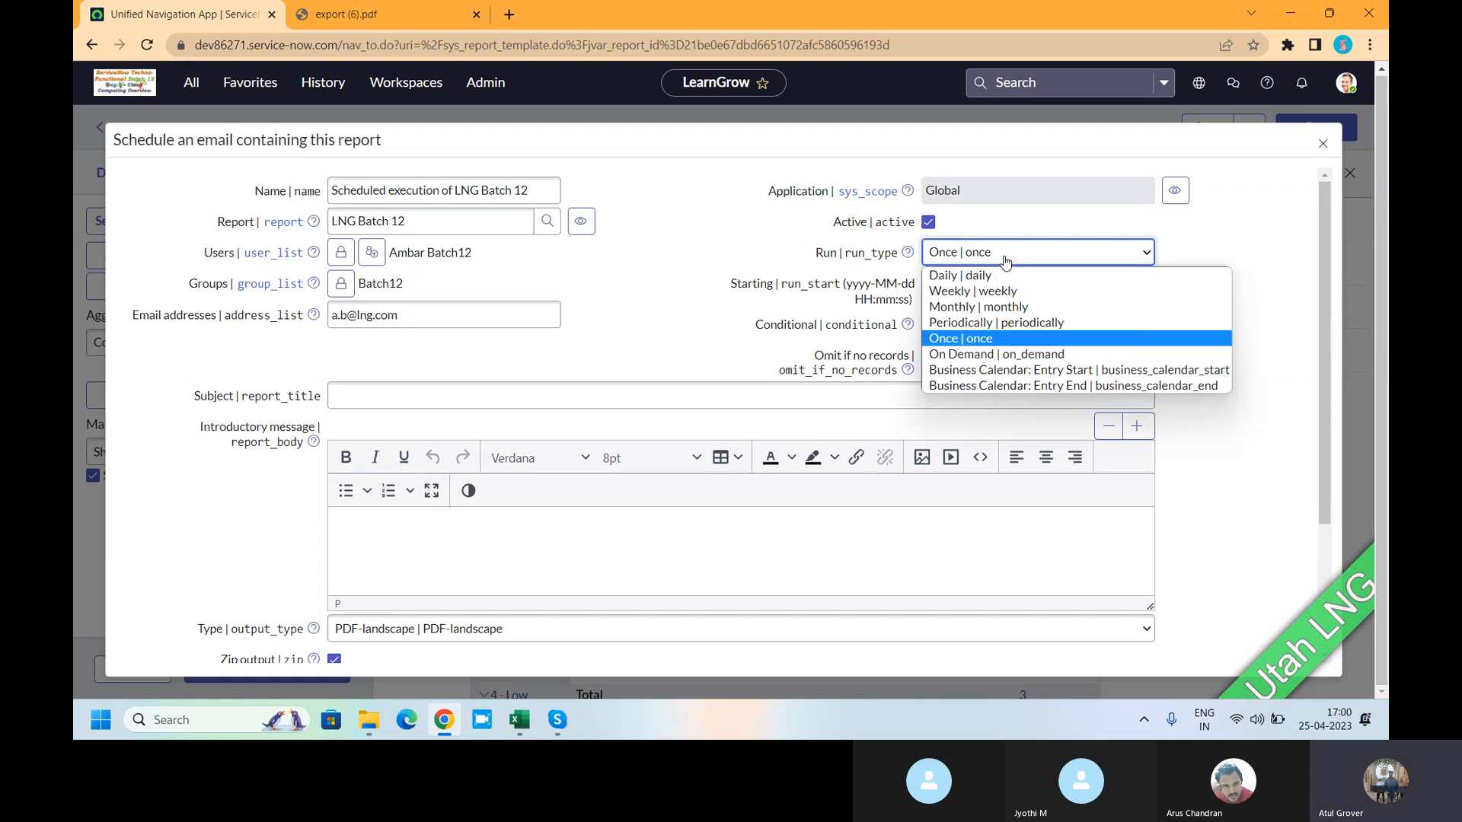
click(968, 356)
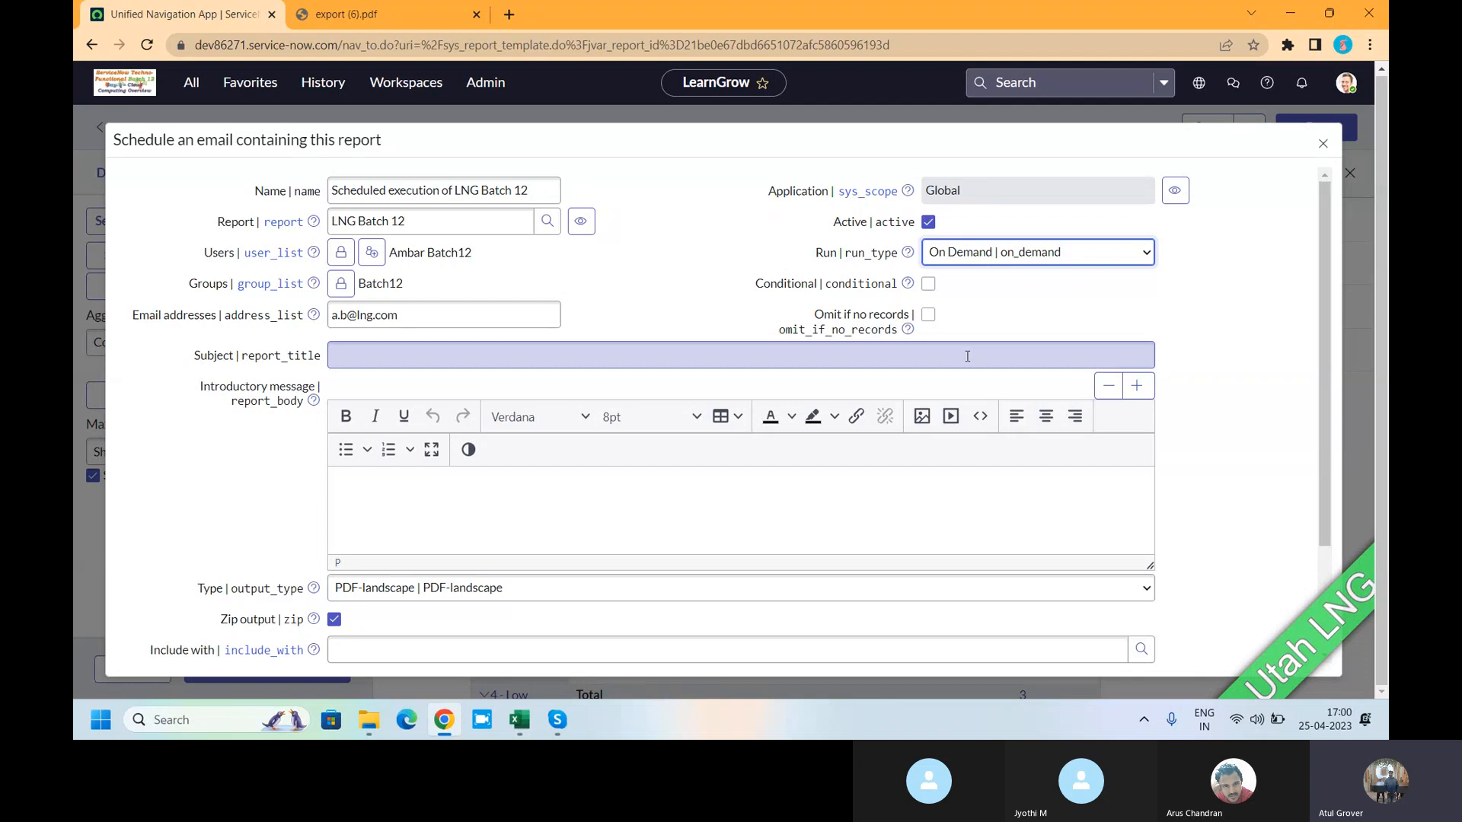
click(979, 255)
click(984, 371)
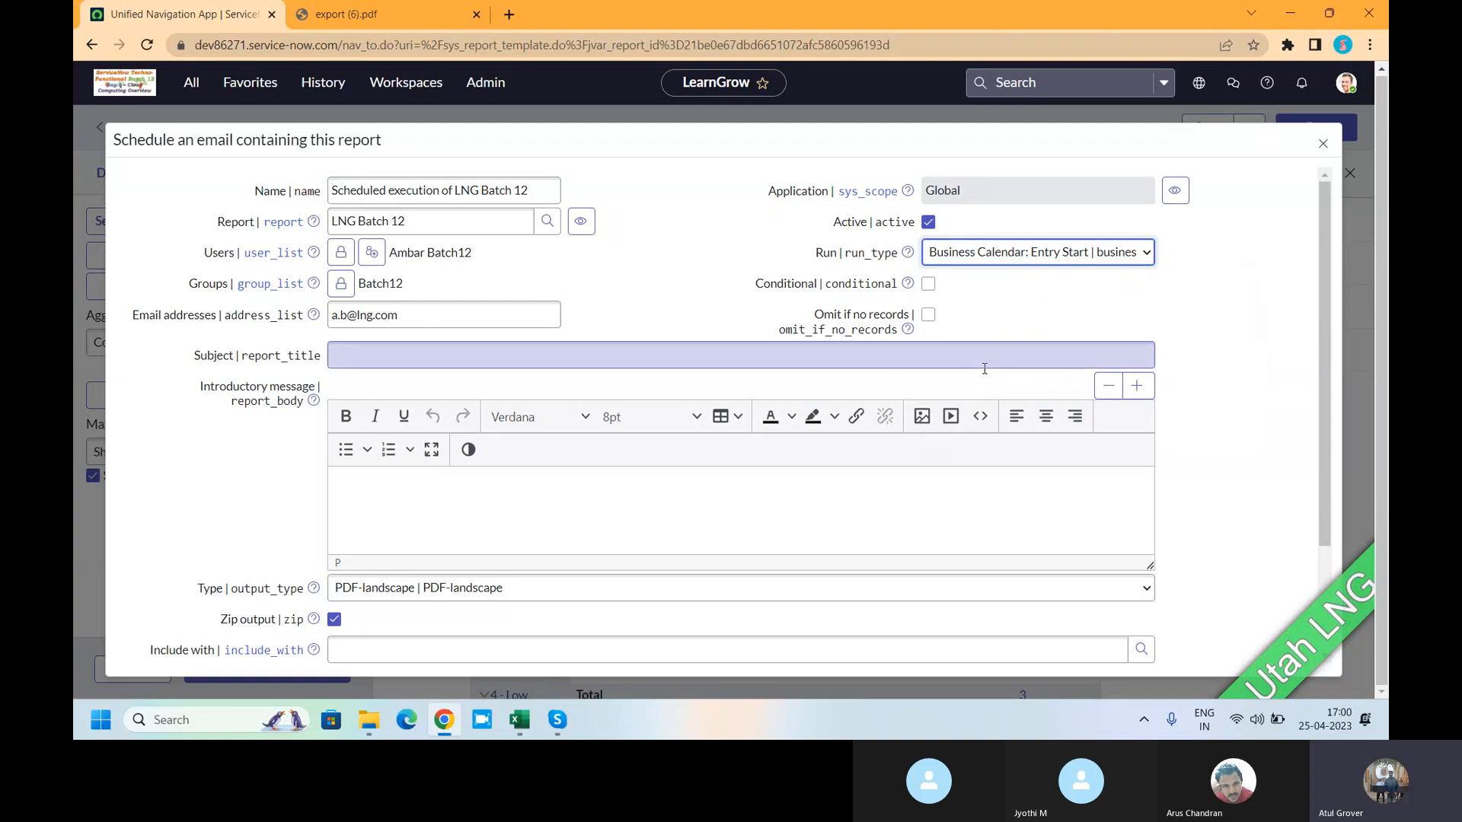
click(1007, 249)
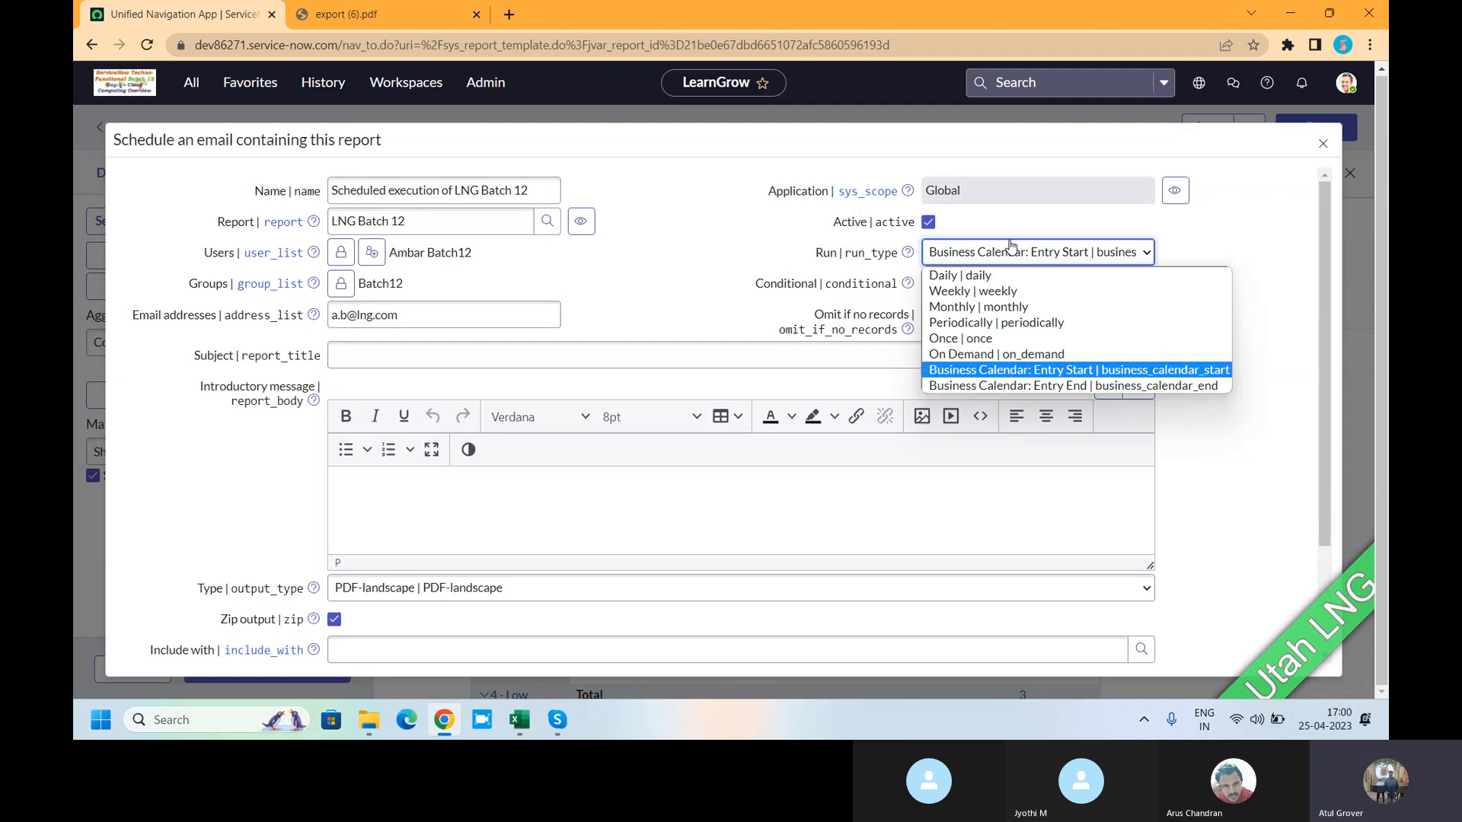
click(1017, 386)
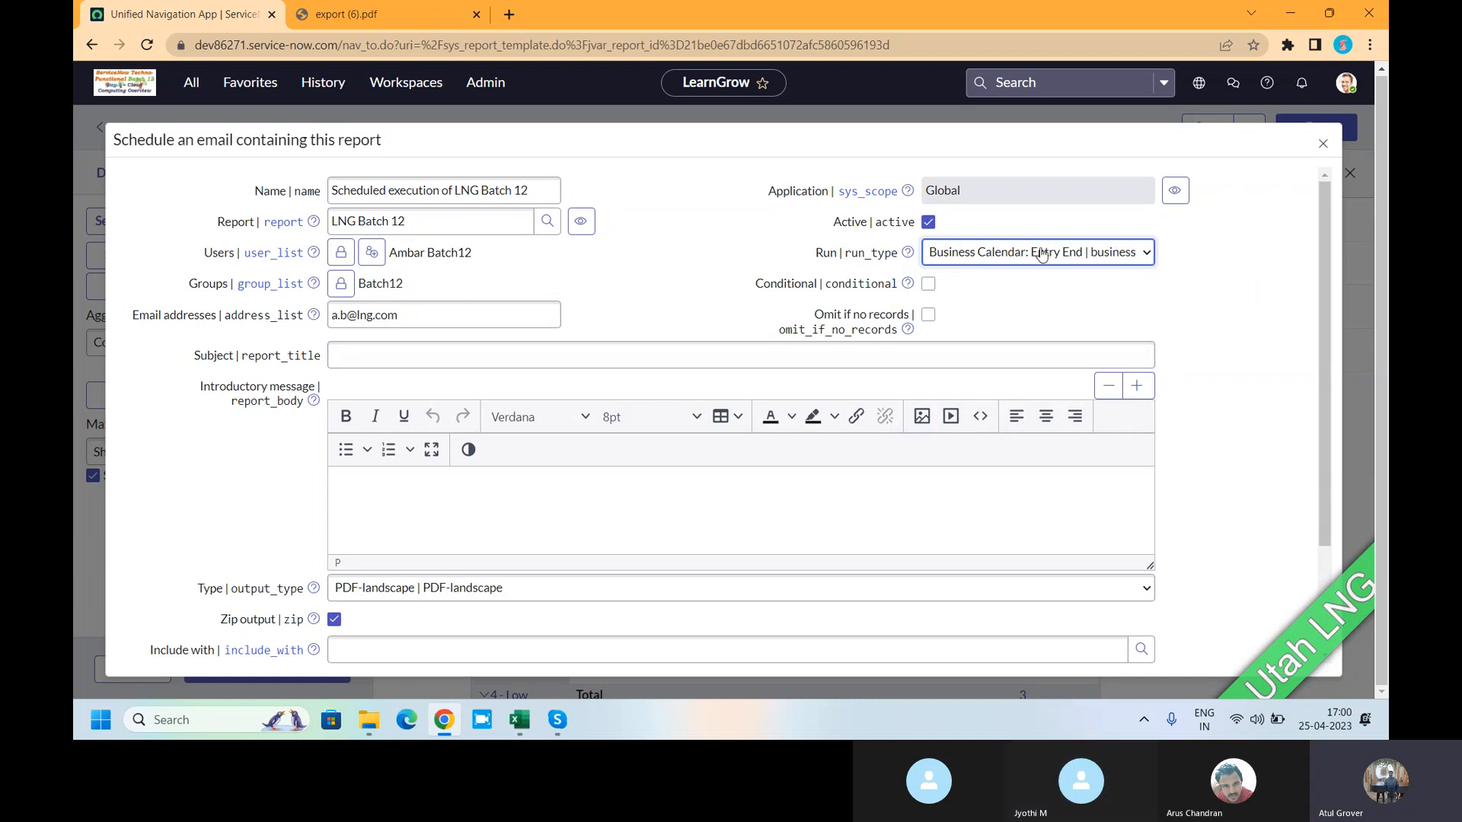
- Try the Conditional and Omit if no records options, leaving both switched off
click(929, 284)
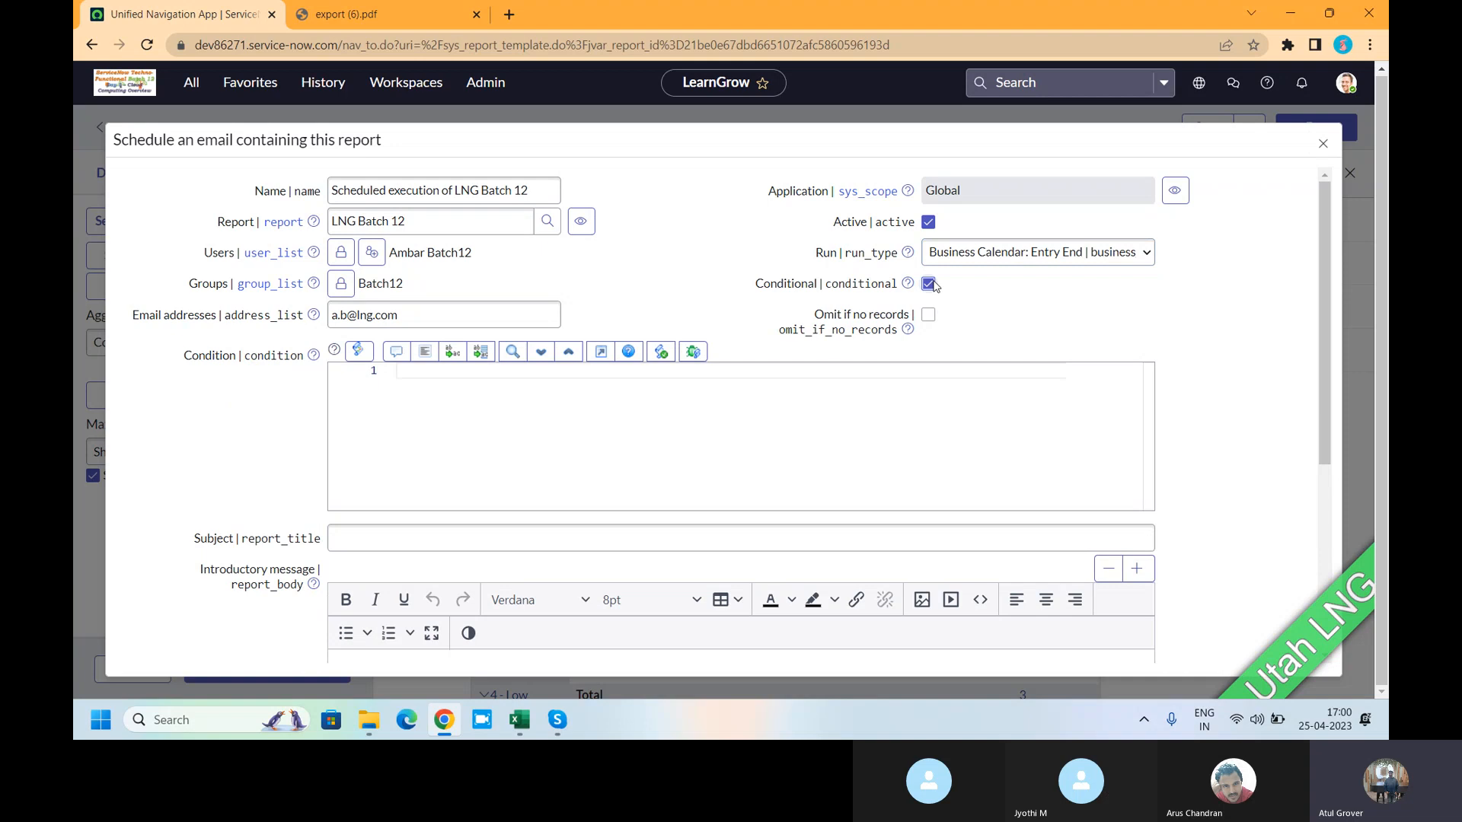
click(440, 376)
click(927, 283)
click(929, 315)
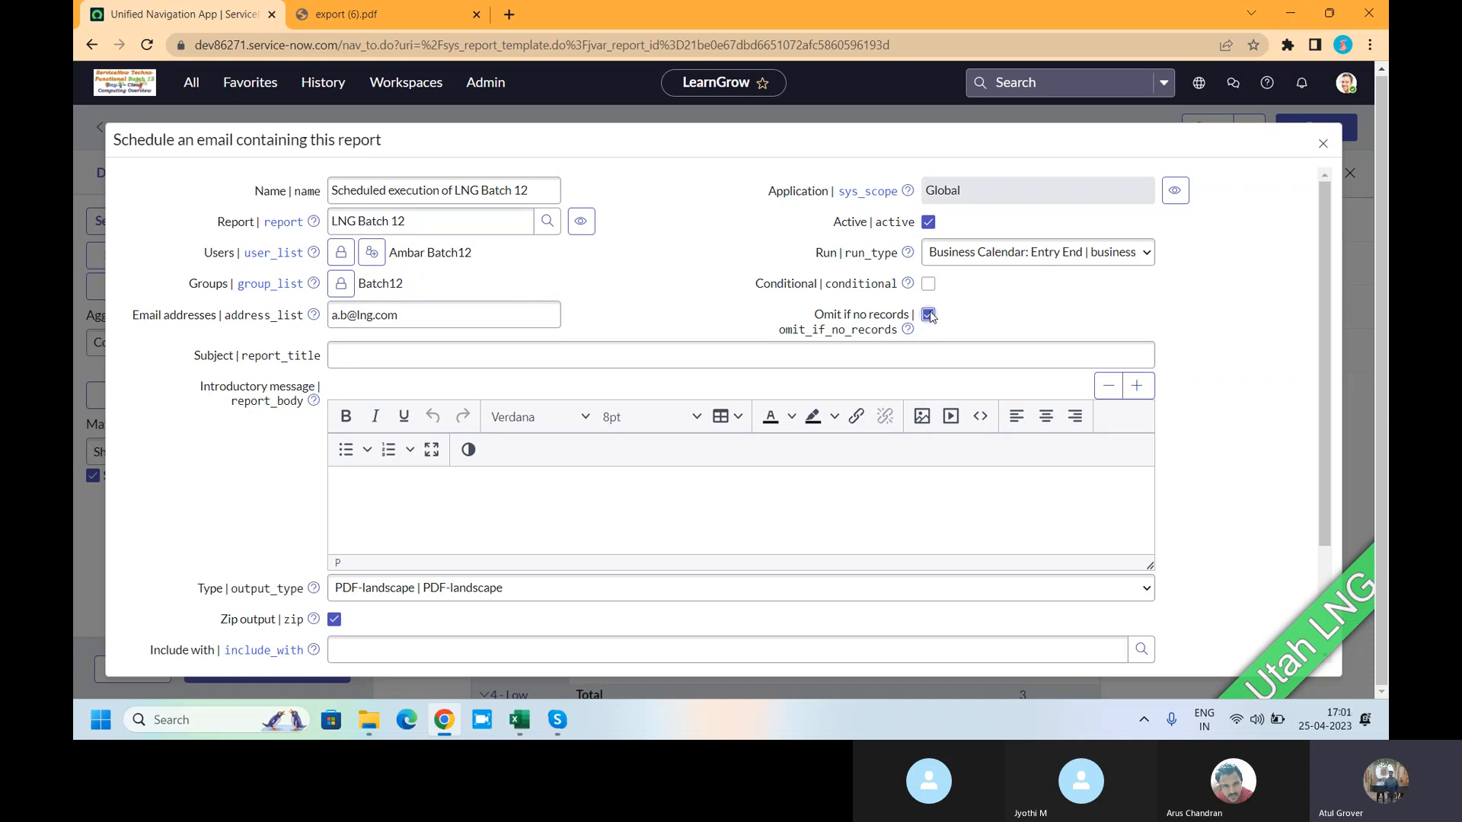
click(928, 315)
- Submit the email schedule, which fails because the Calendar field is empty
click(388, 486)
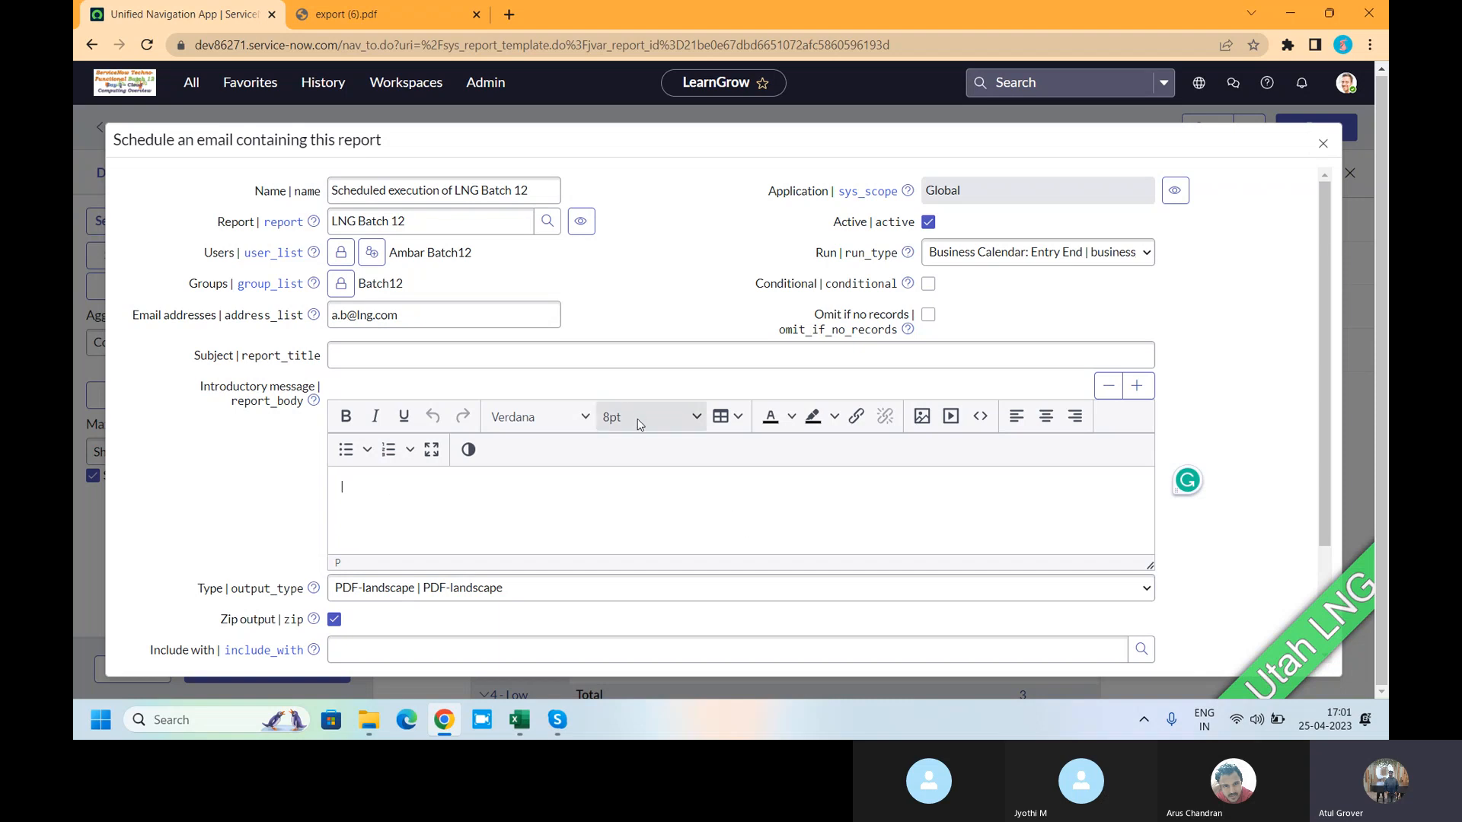
scroll(647, 426, down, 2)
click(147, 591)
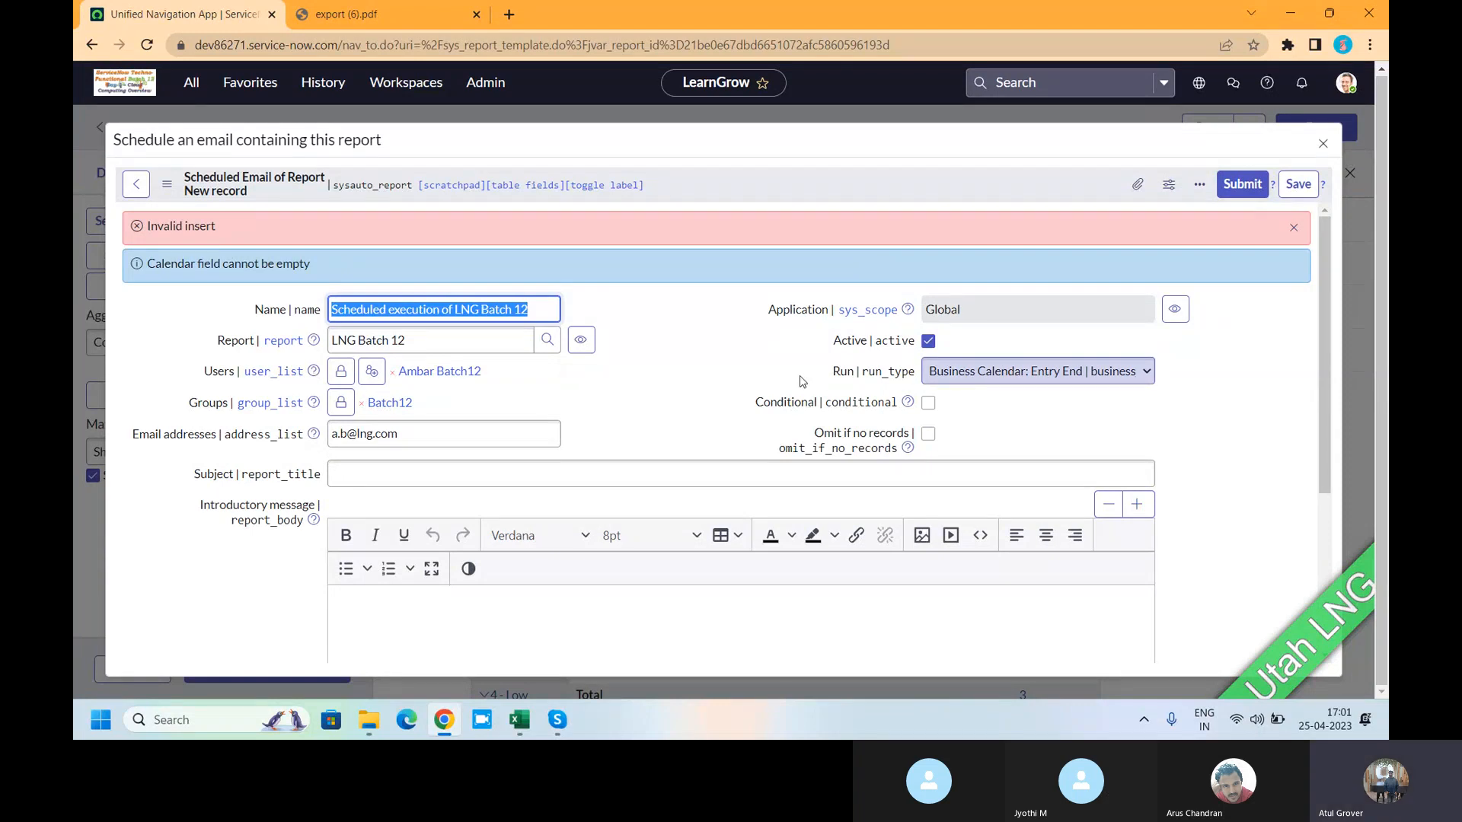
- Change the schedule's Run to Daily at 23:59 and submit it
scroll(737, 379, down, 3)
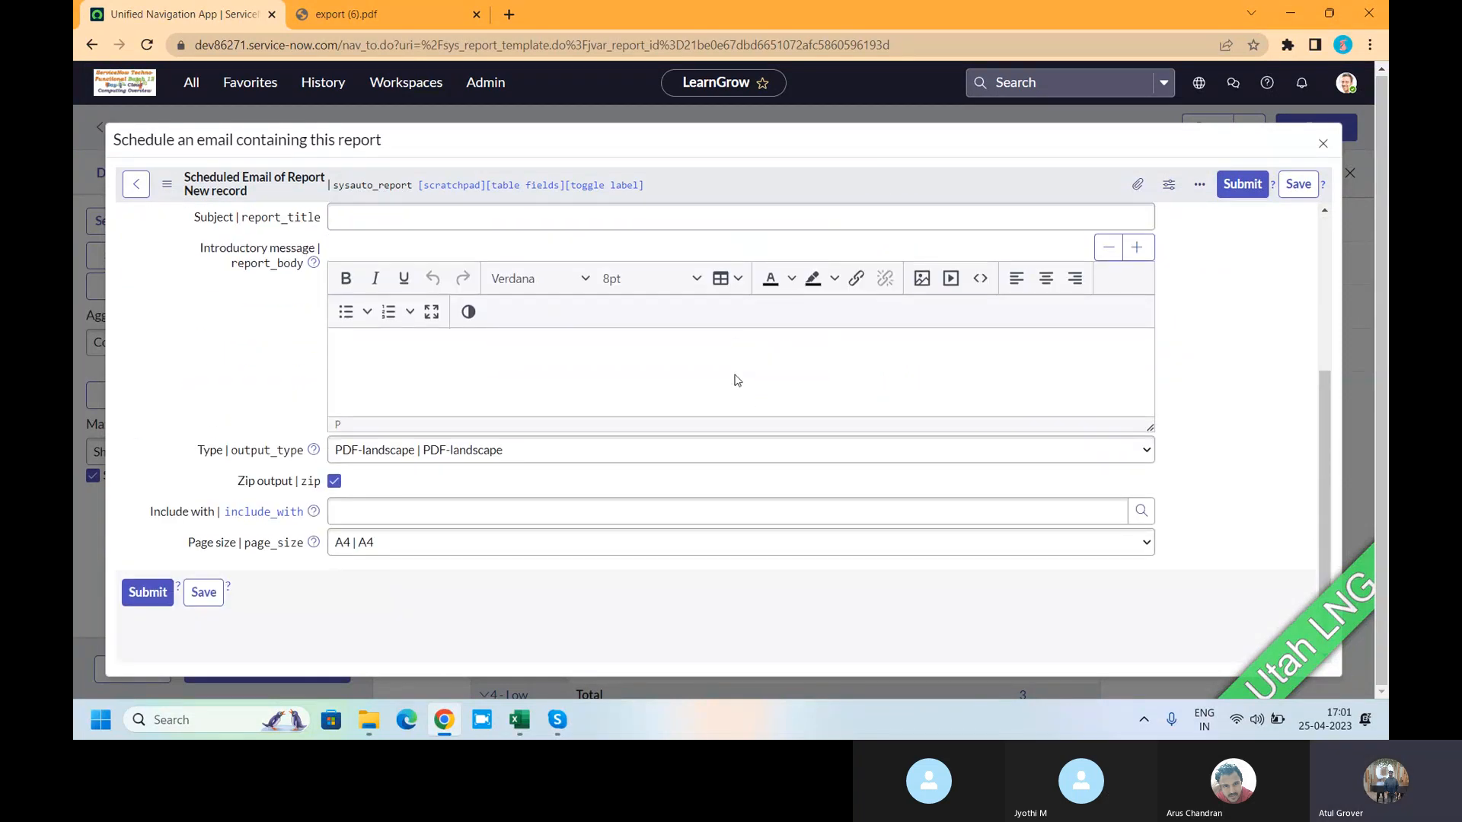
scroll(737, 380, up, 3)
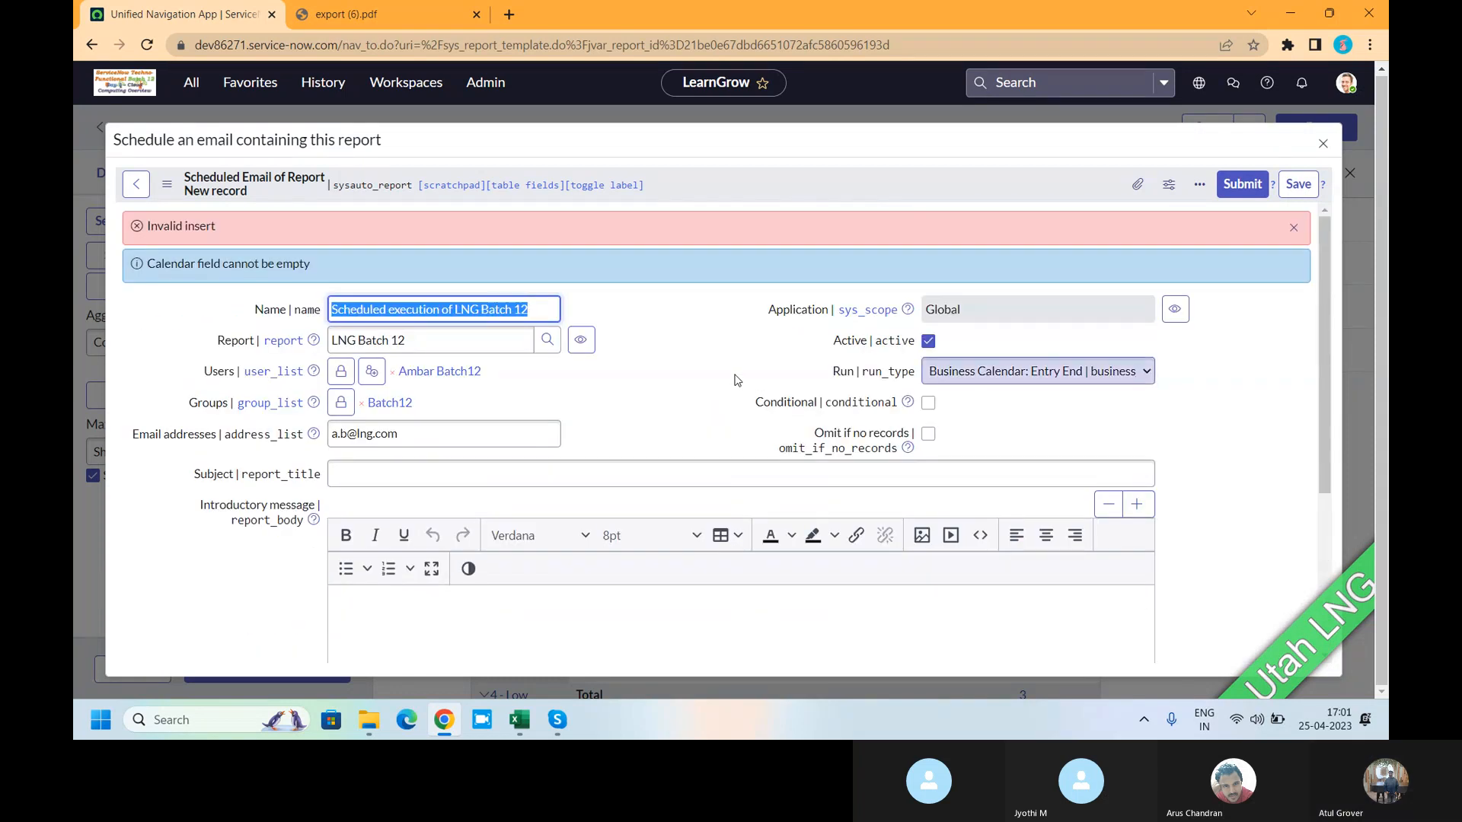
click(994, 378)
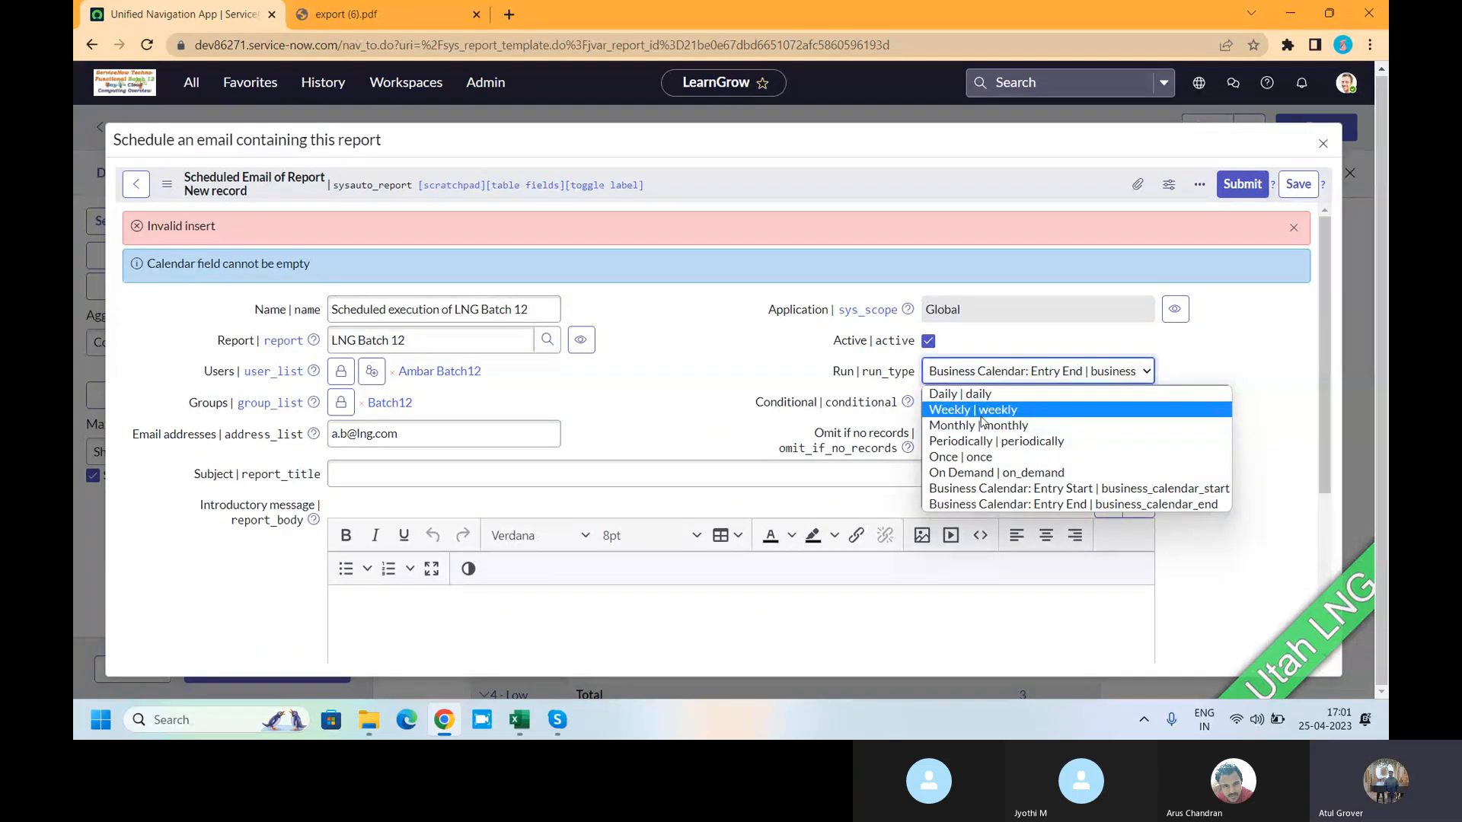
click(989, 392)
click(1061, 412)
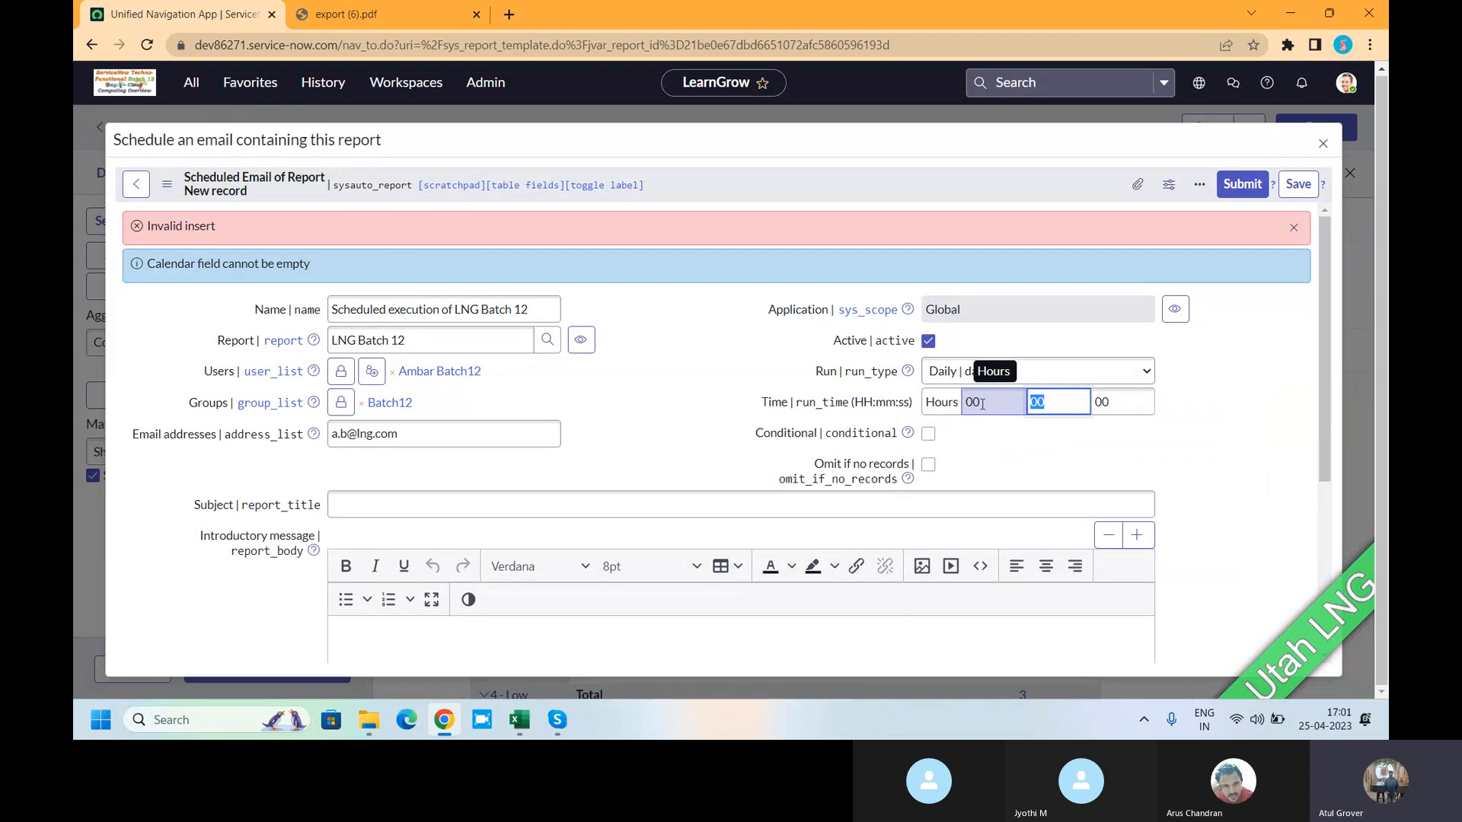
click(982, 404)
text(23)
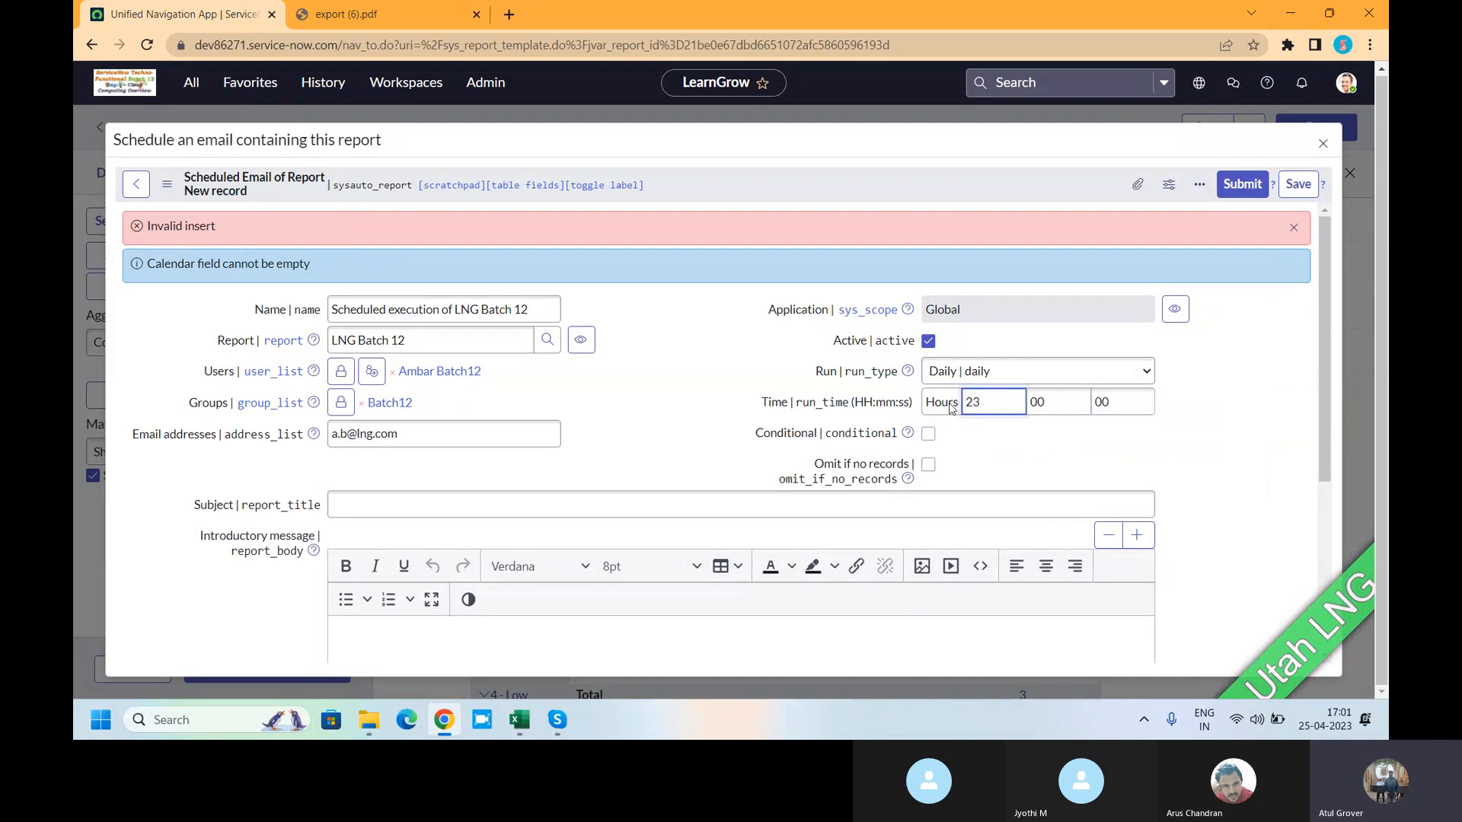
key(Tab)
text(59)
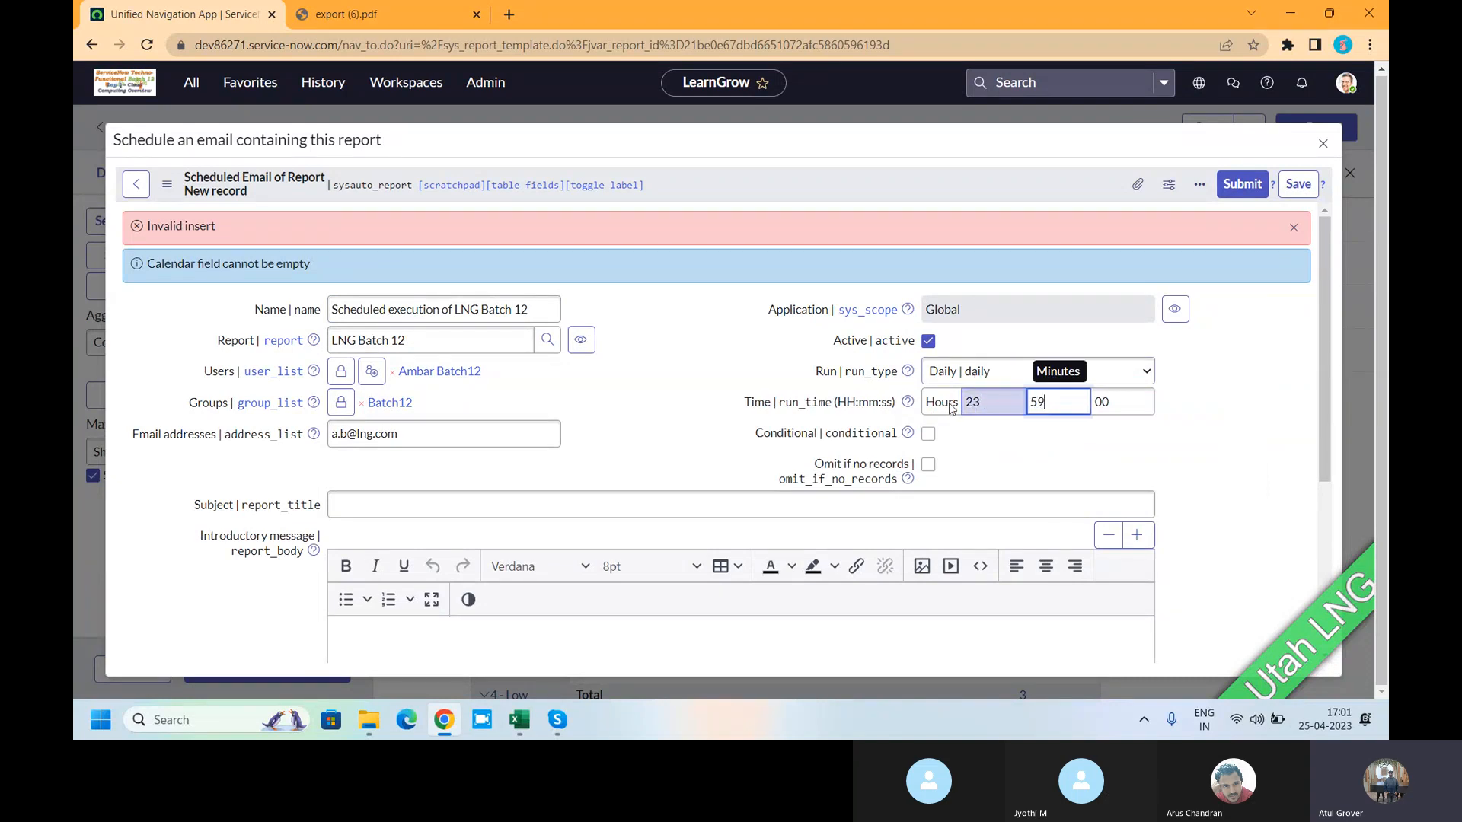
click(1237, 185)
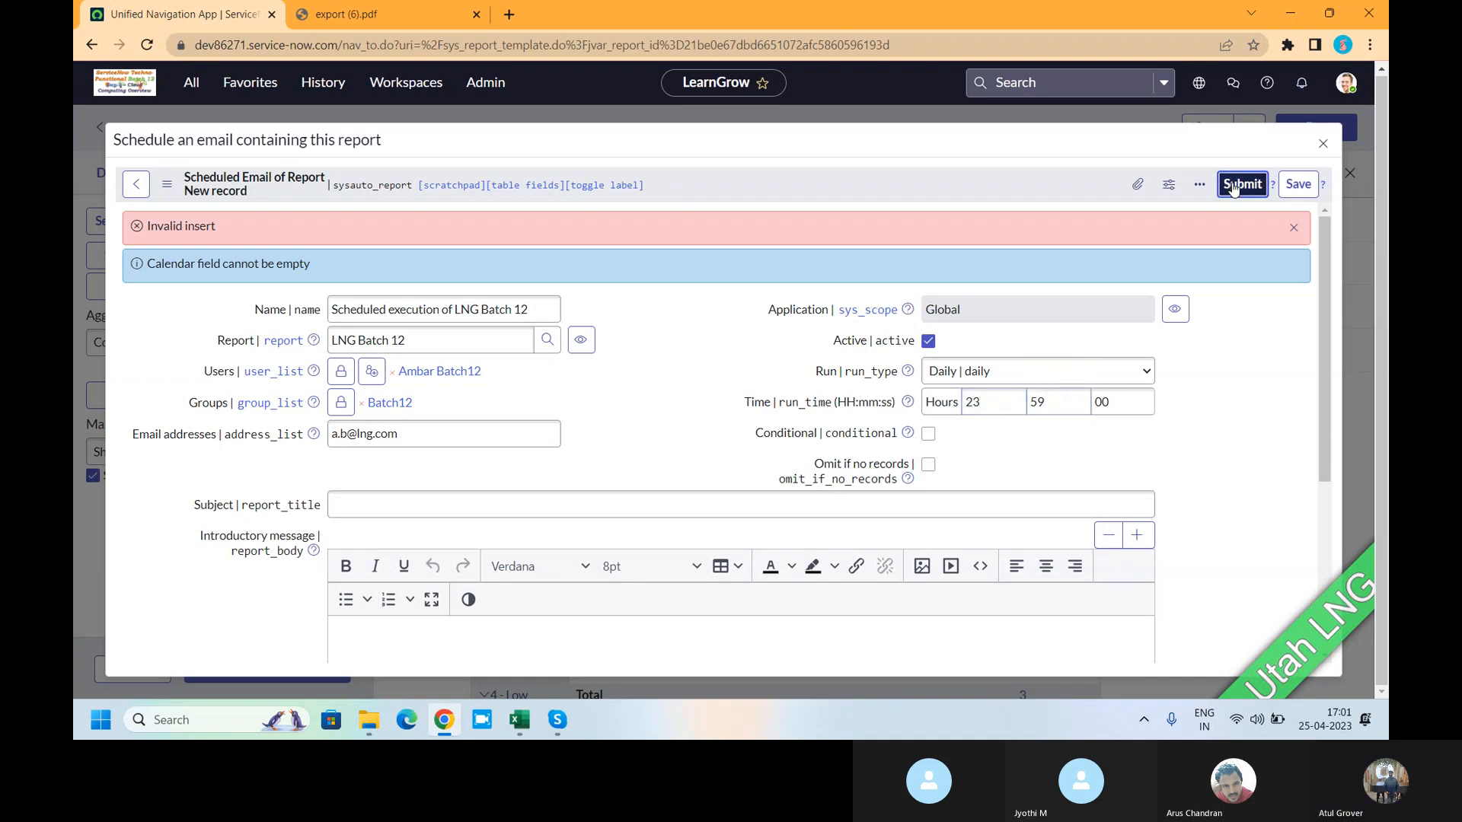
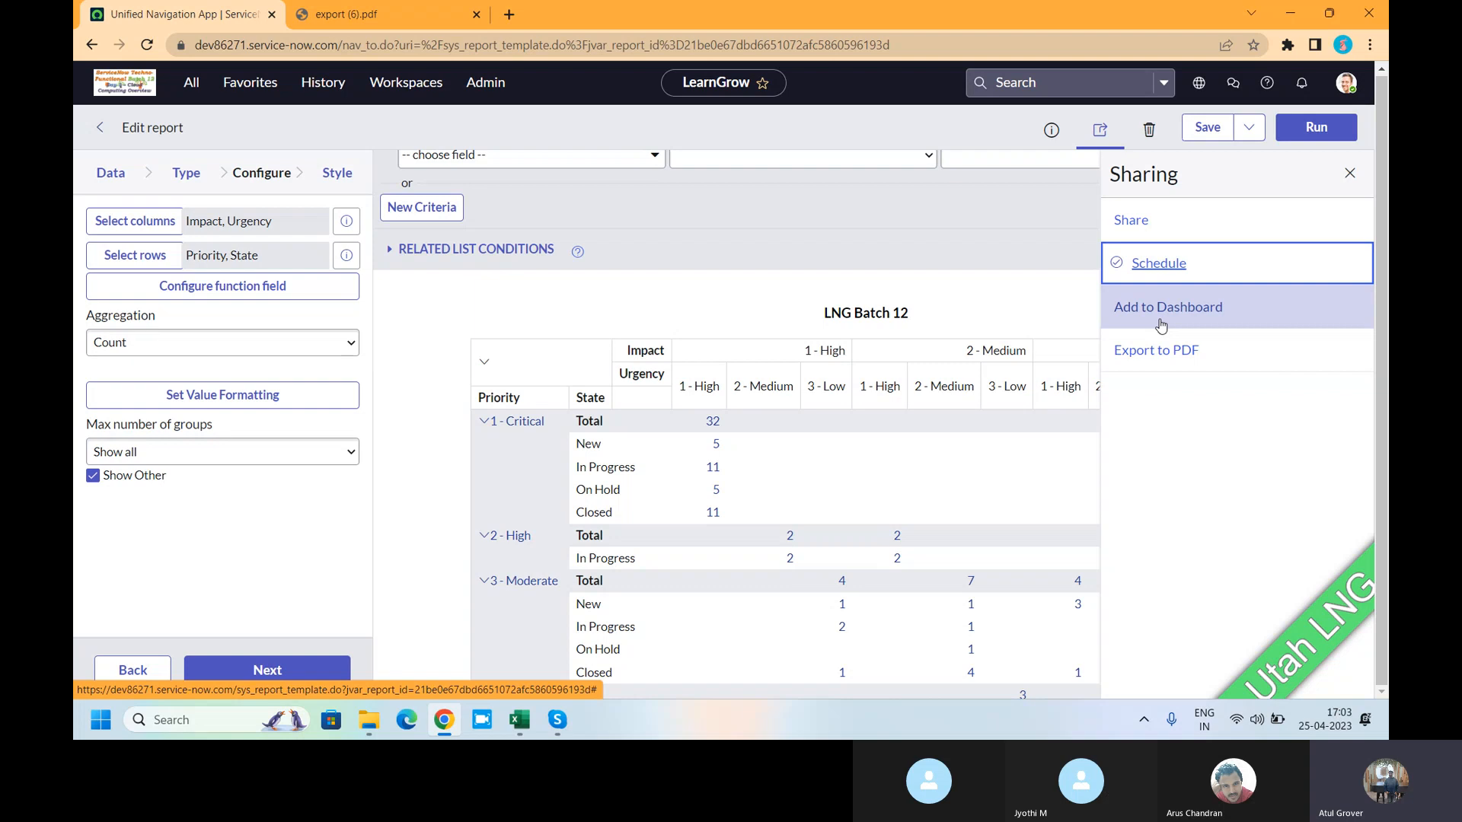
- Filter the navigator for 'dashboard', open Self-Service > Dashboards, and list all dashboards
click(191, 82)
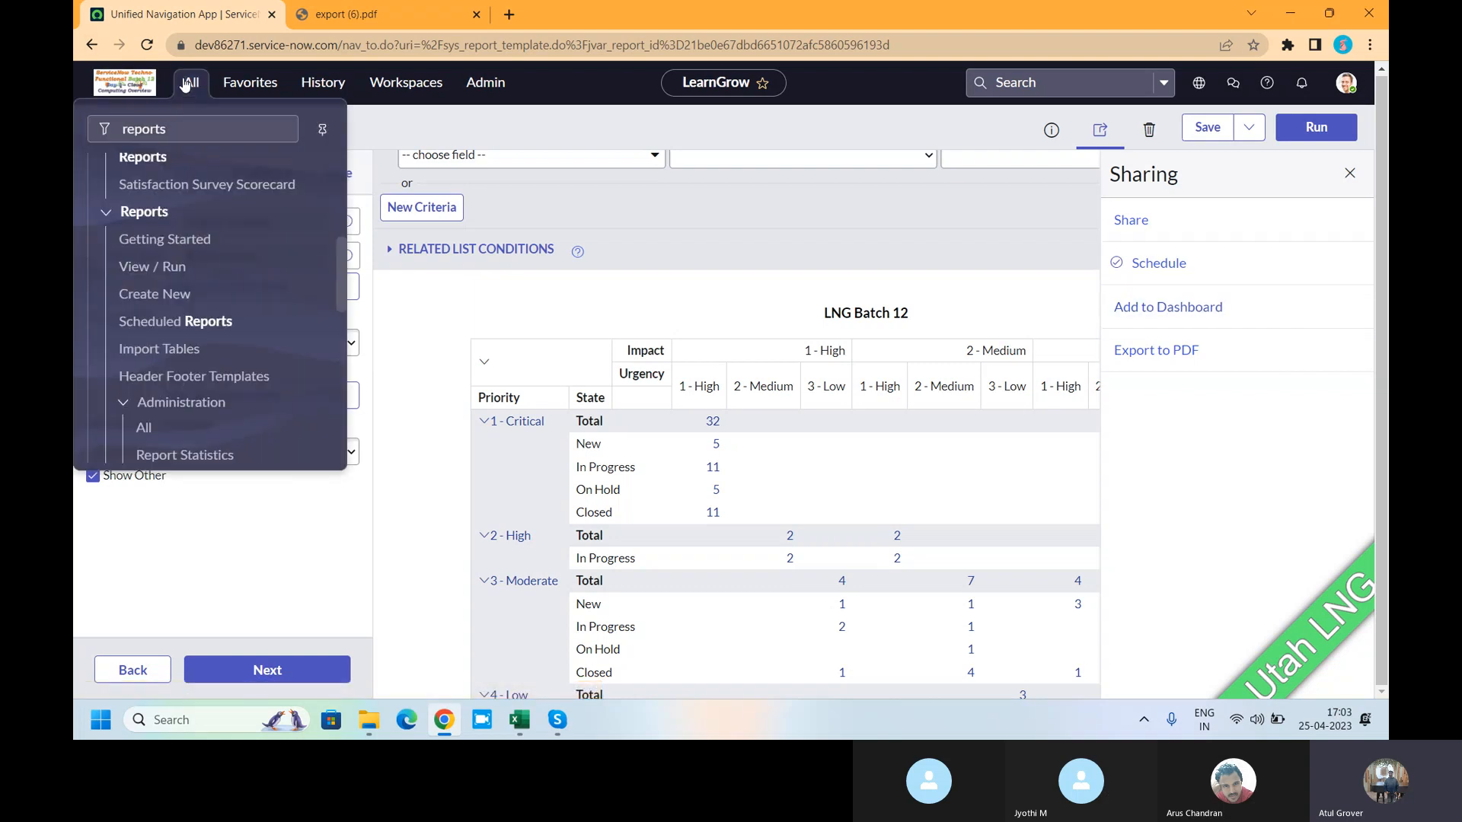
text(dashbopa)
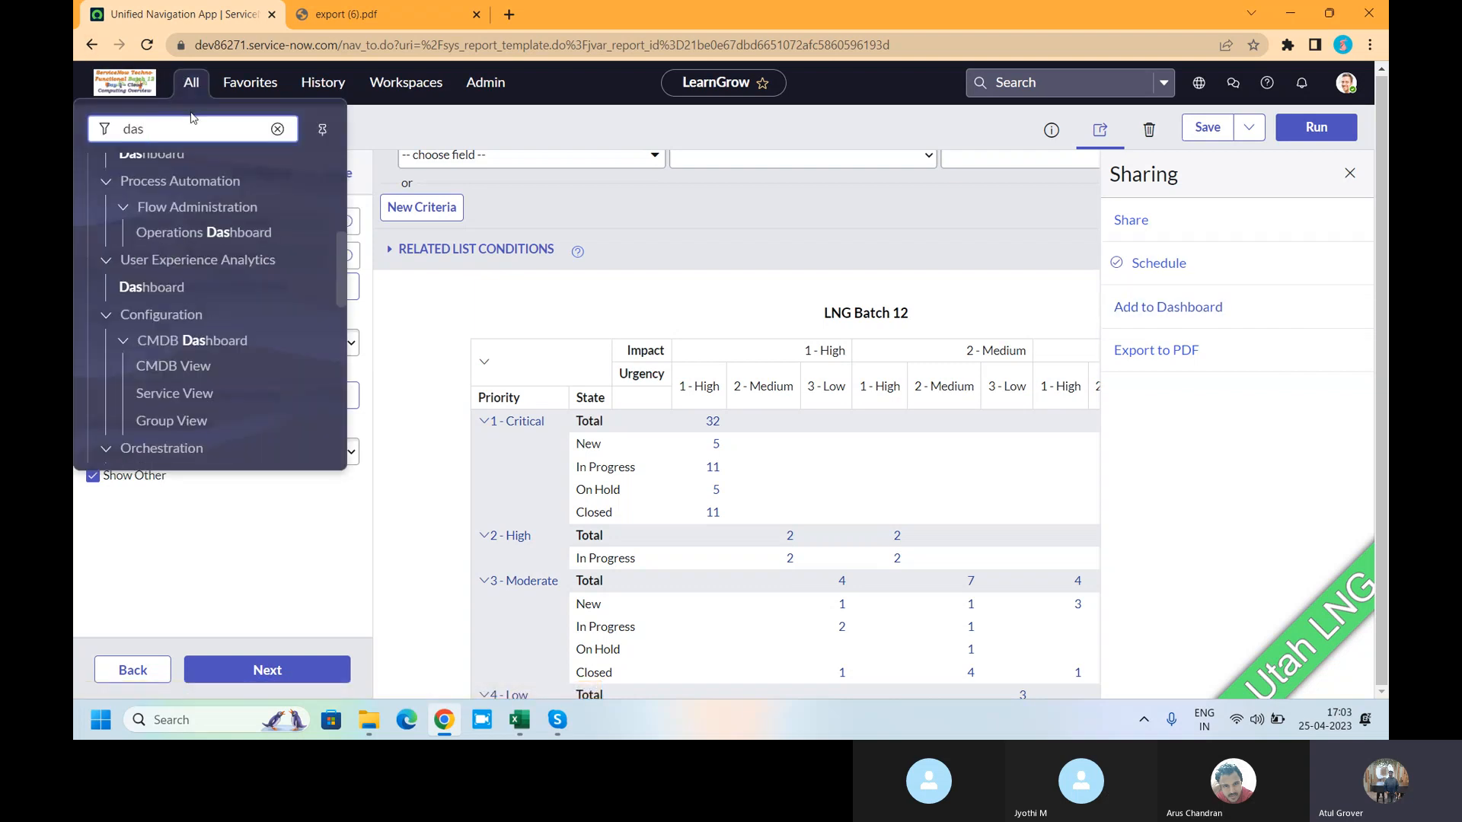
key(BackSpace)
key(BackSpace)
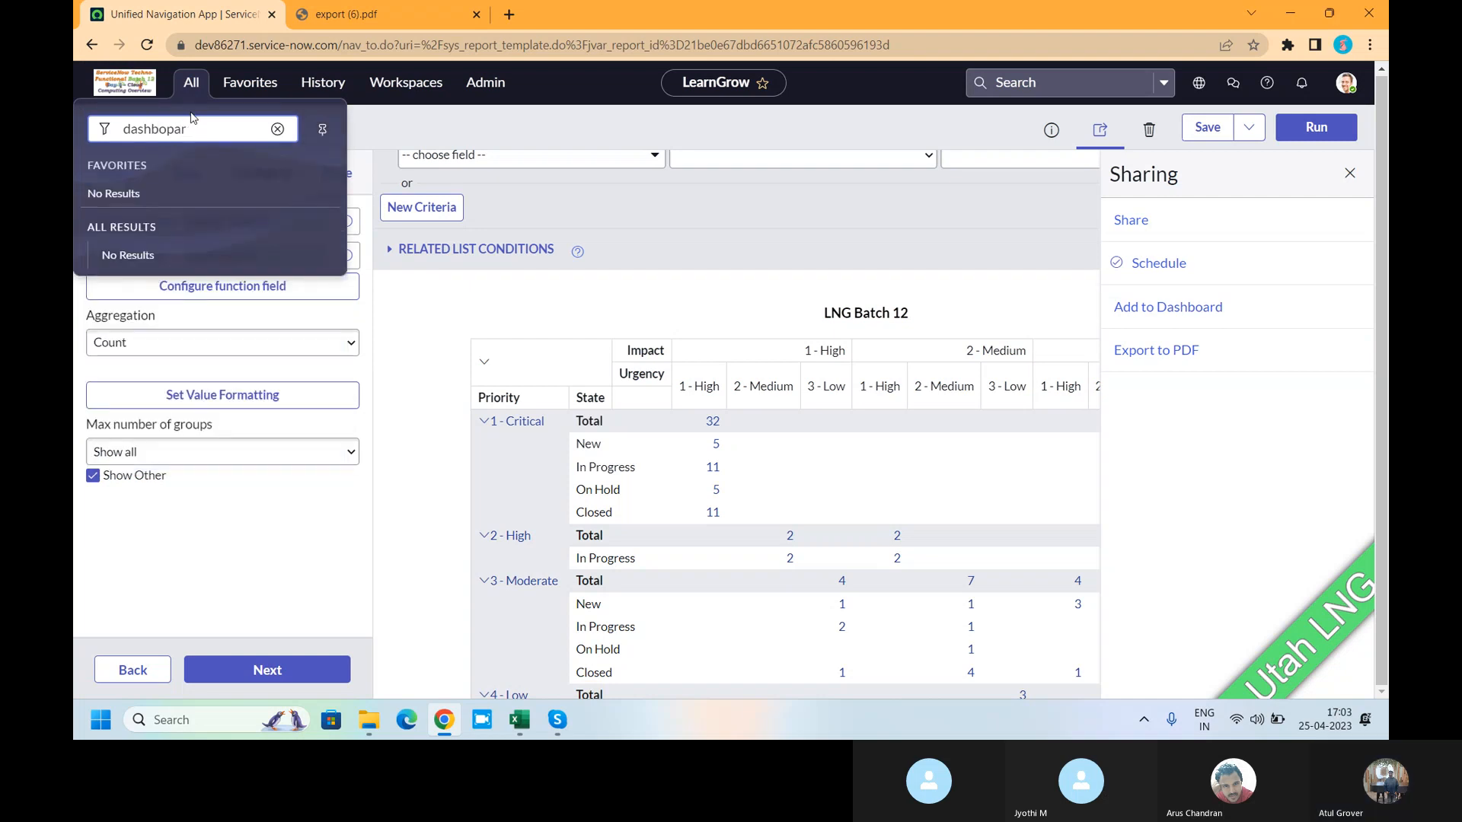
text(oard)
key(BackSpace)
key(BackSpace)
key(BackSpace)
key(BackSpace)
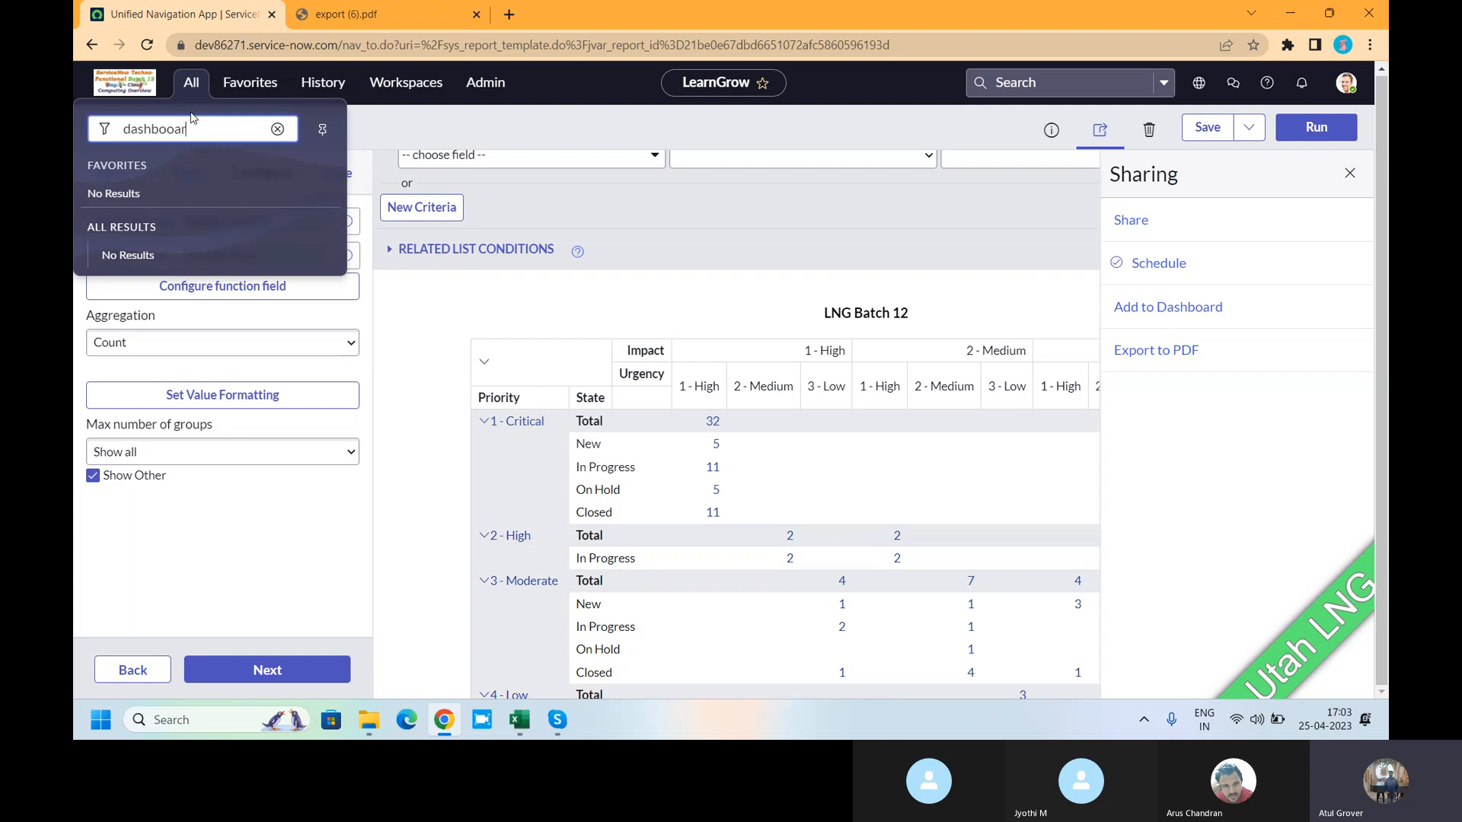
text(ard)
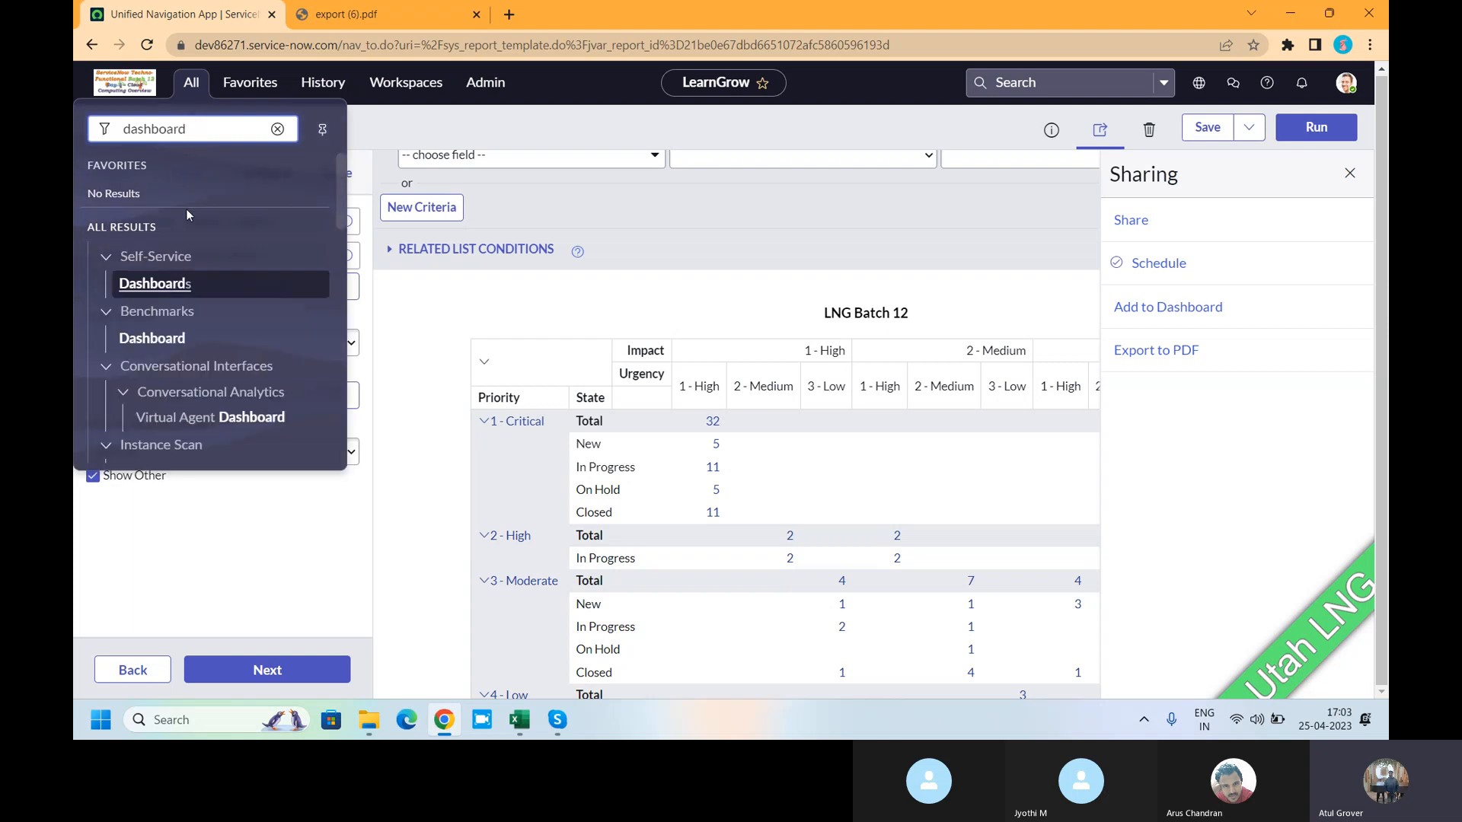
click(162, 284)
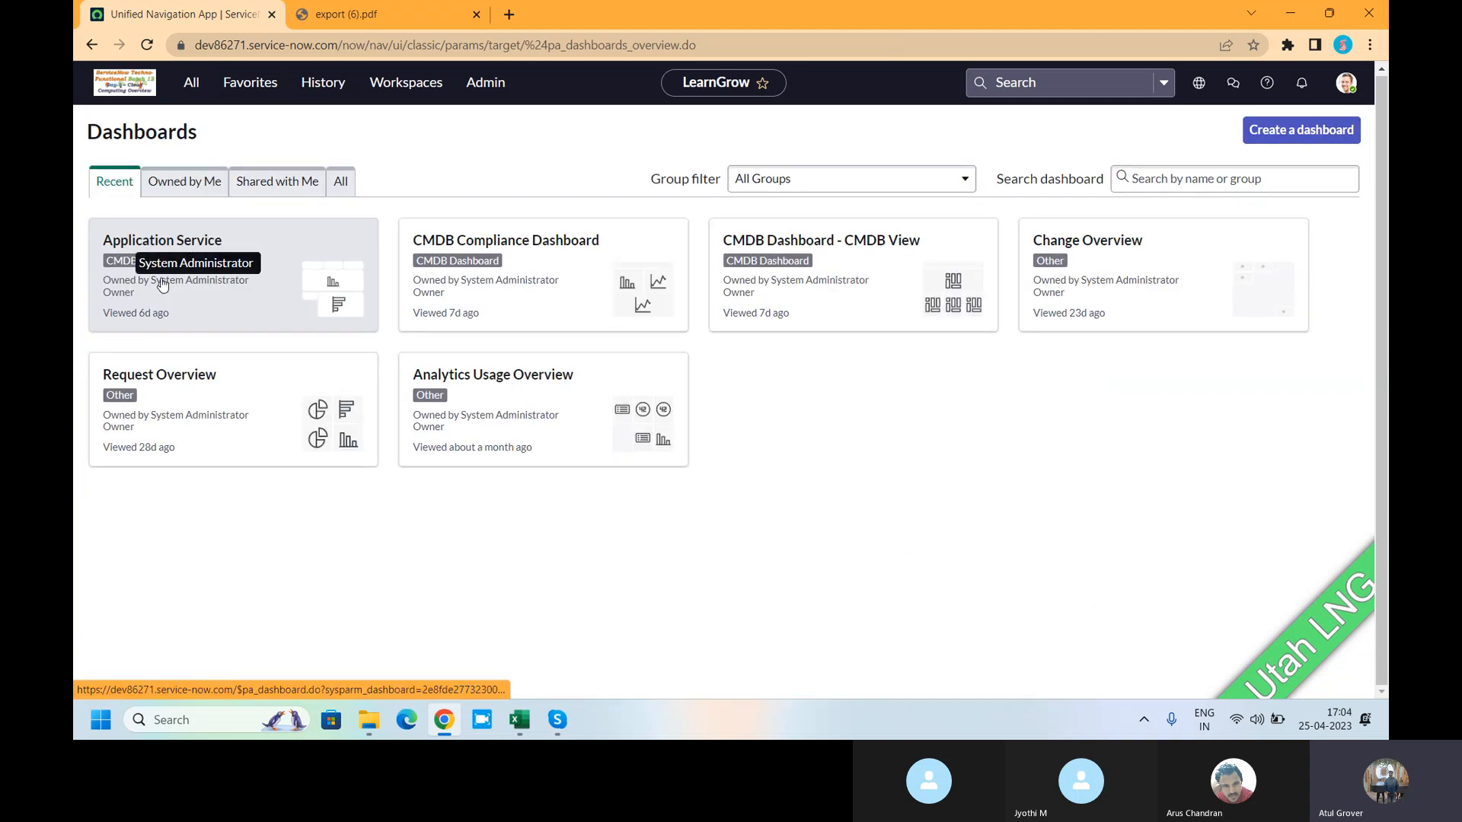
click(342, 184)
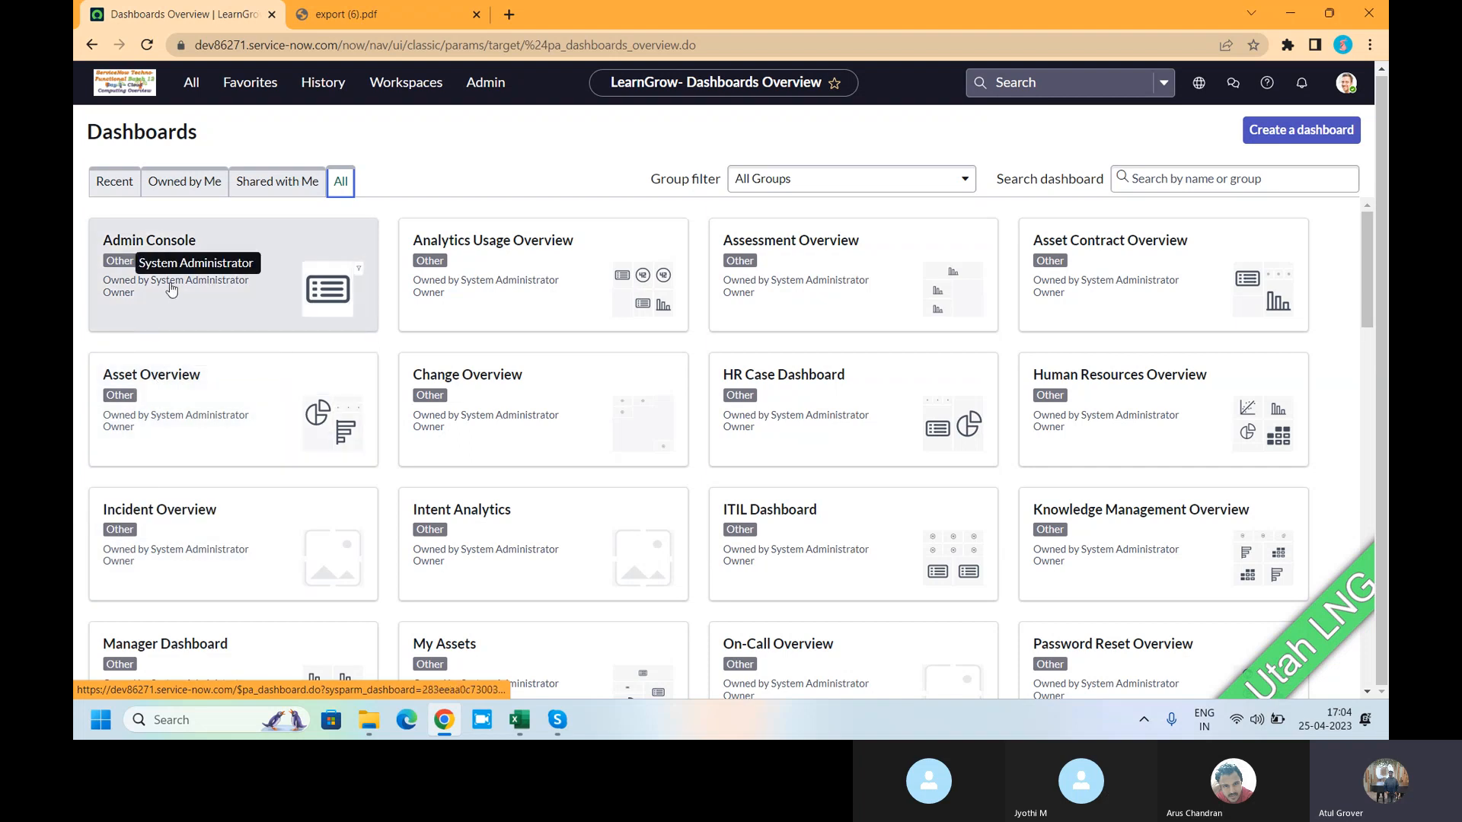
click(835, 533)
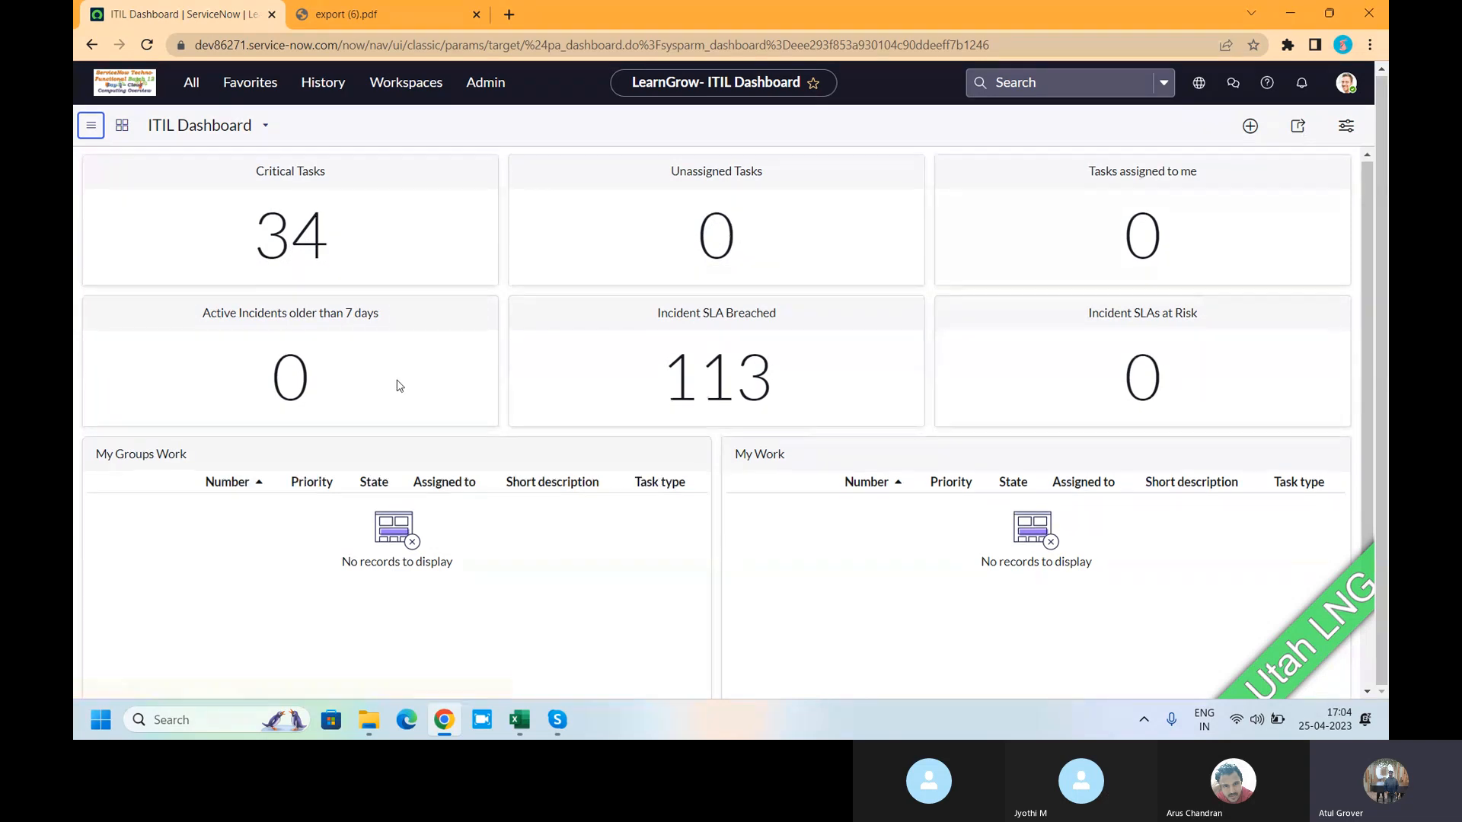
scroll(744, 482, down, 2)
scroll(786, 477, up, 2)
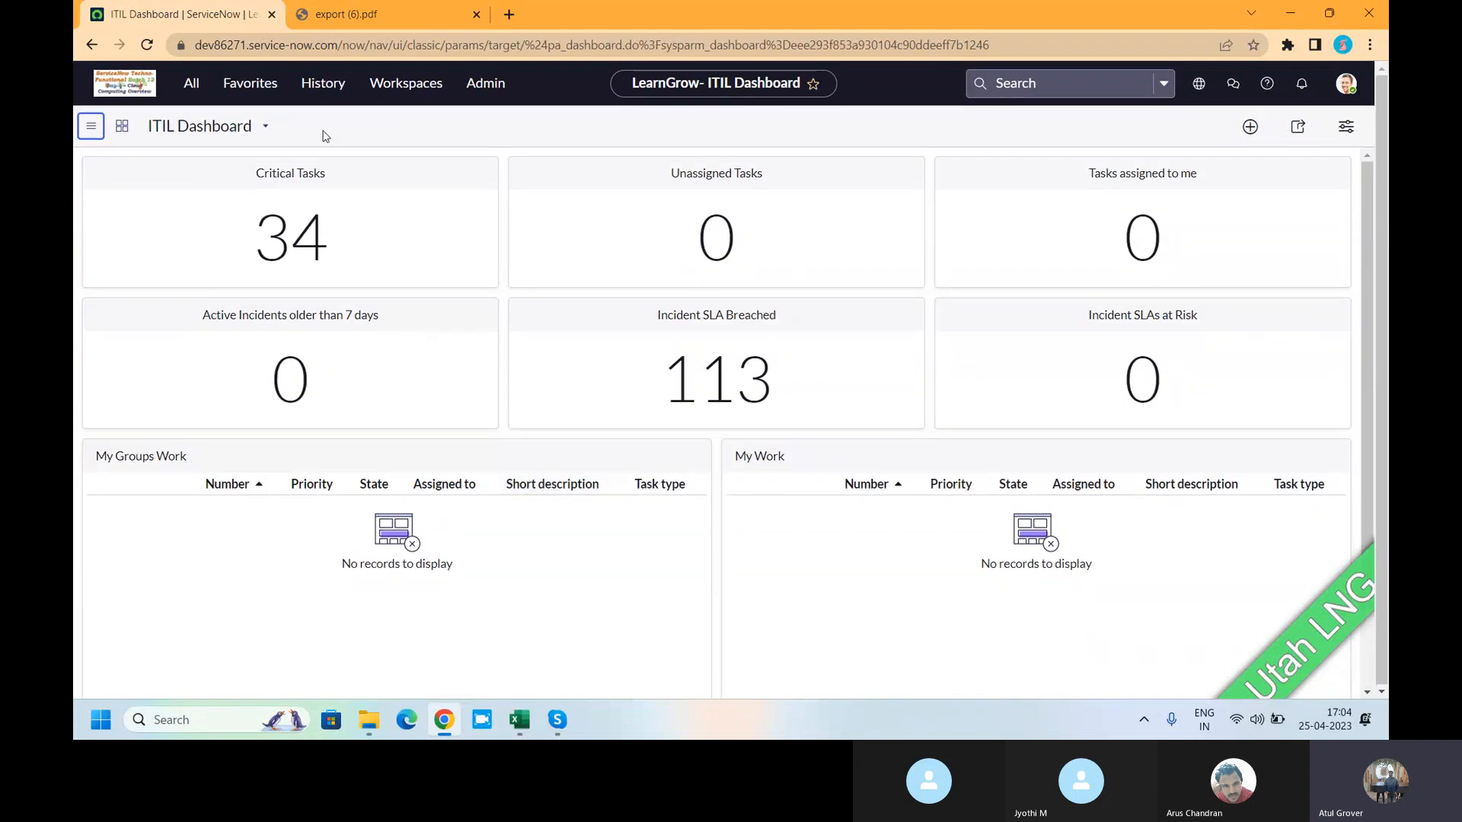
click(93, 46)
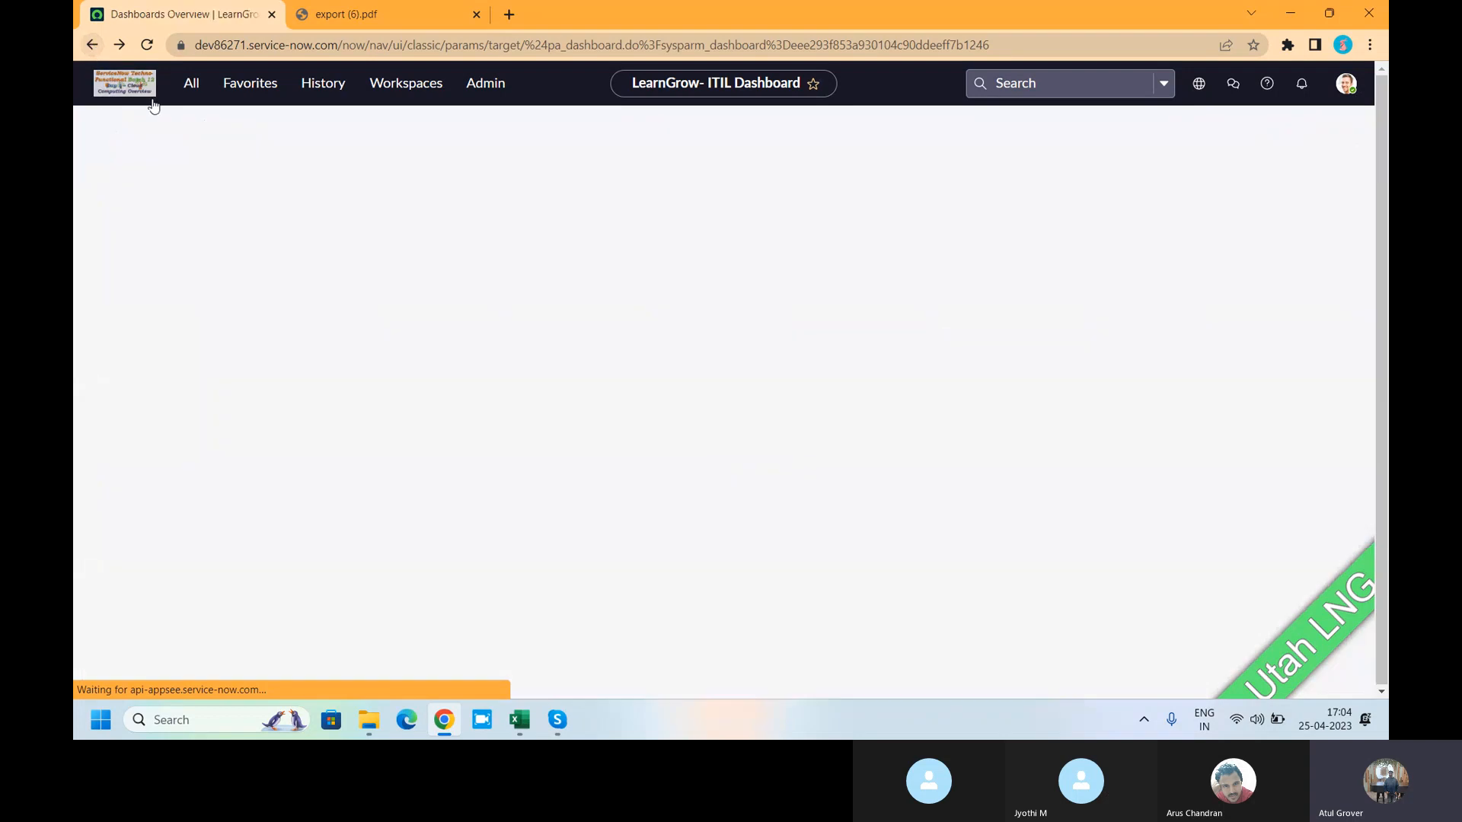
click(340, 183)
- Search dashboards for 'change' and open Change Overview, scrolling through its priority charts
click(1187, 181)
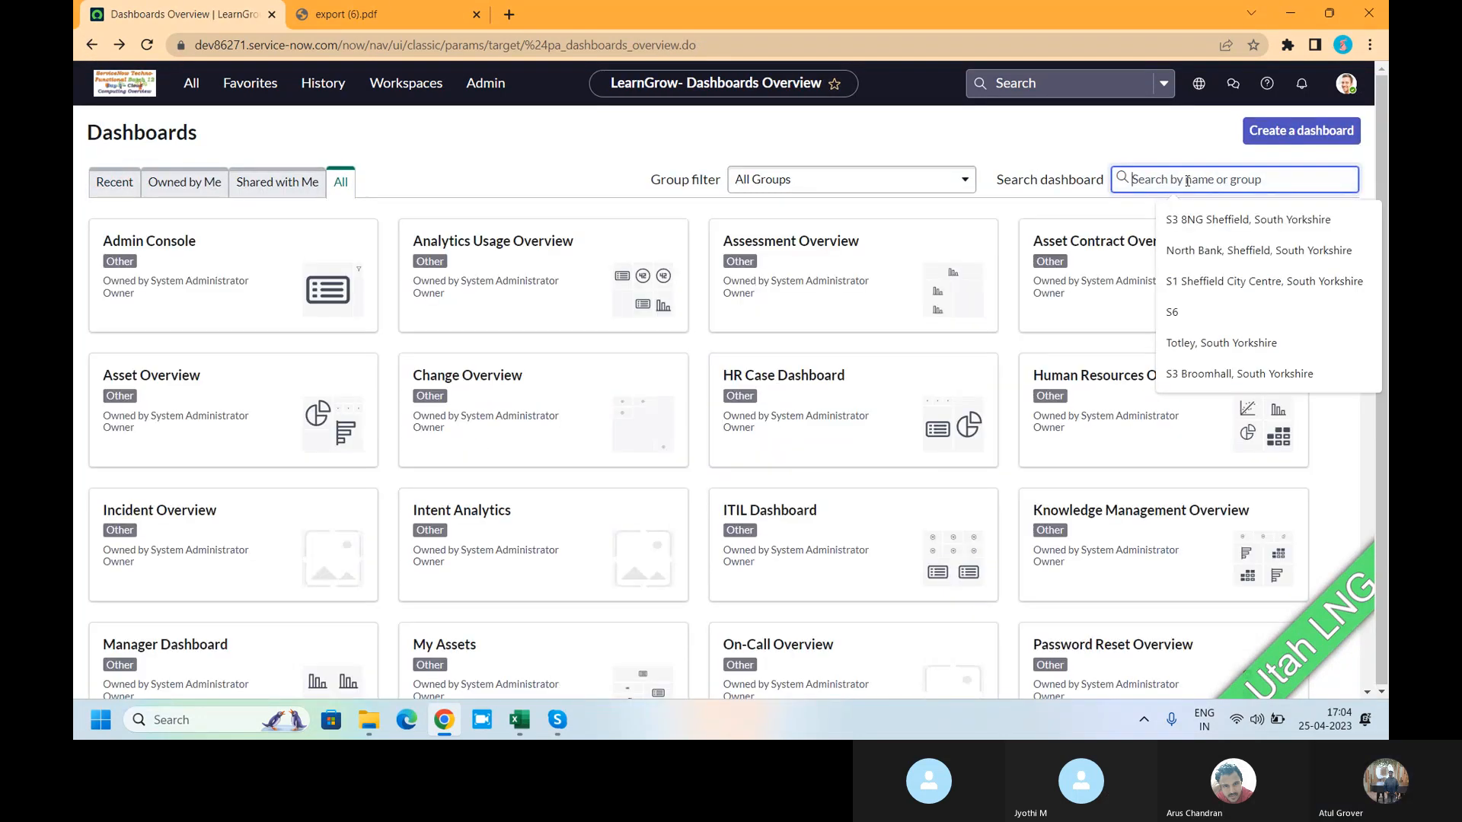
text(change)
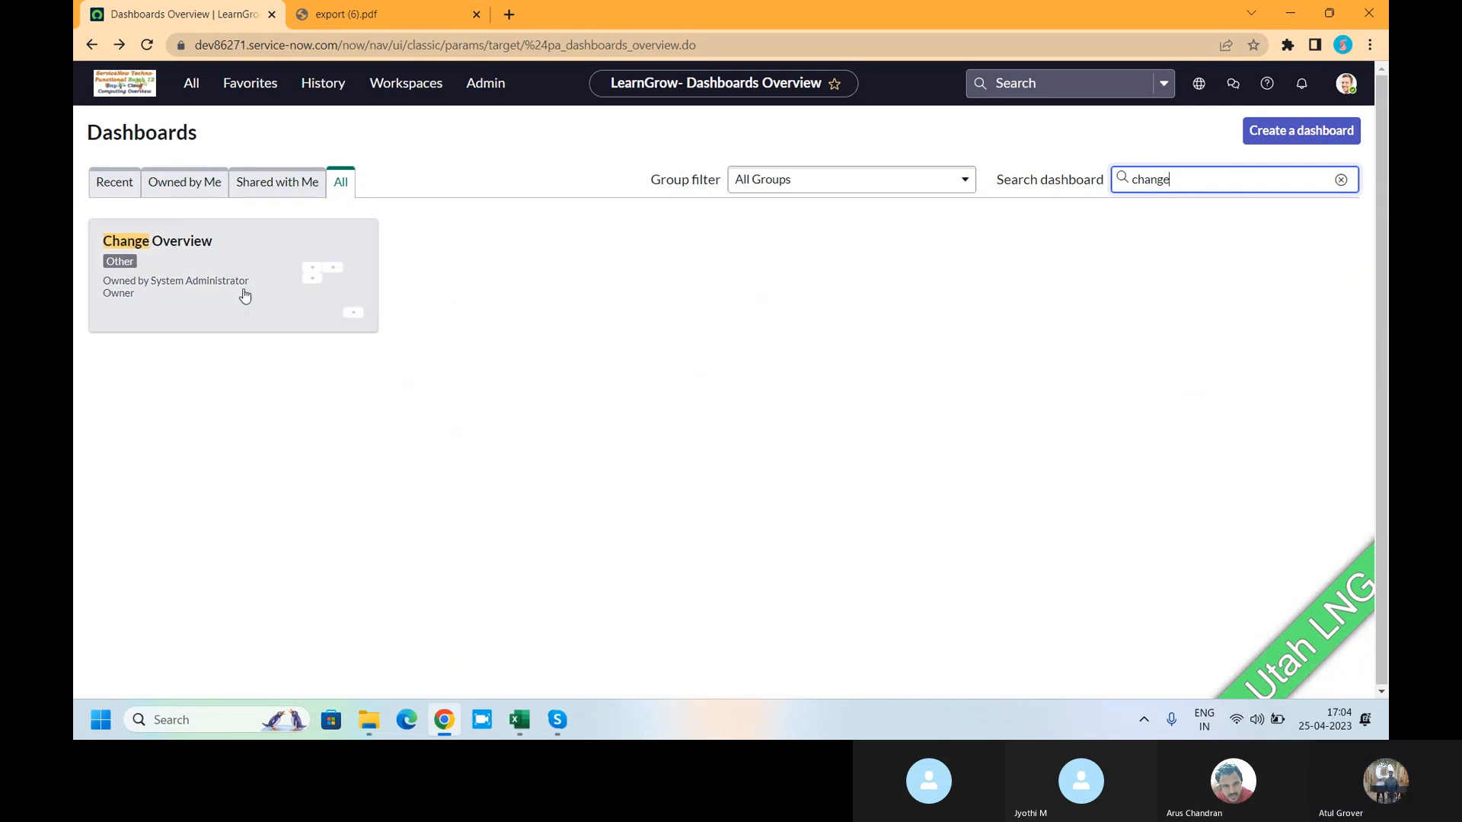
click(245, 295)
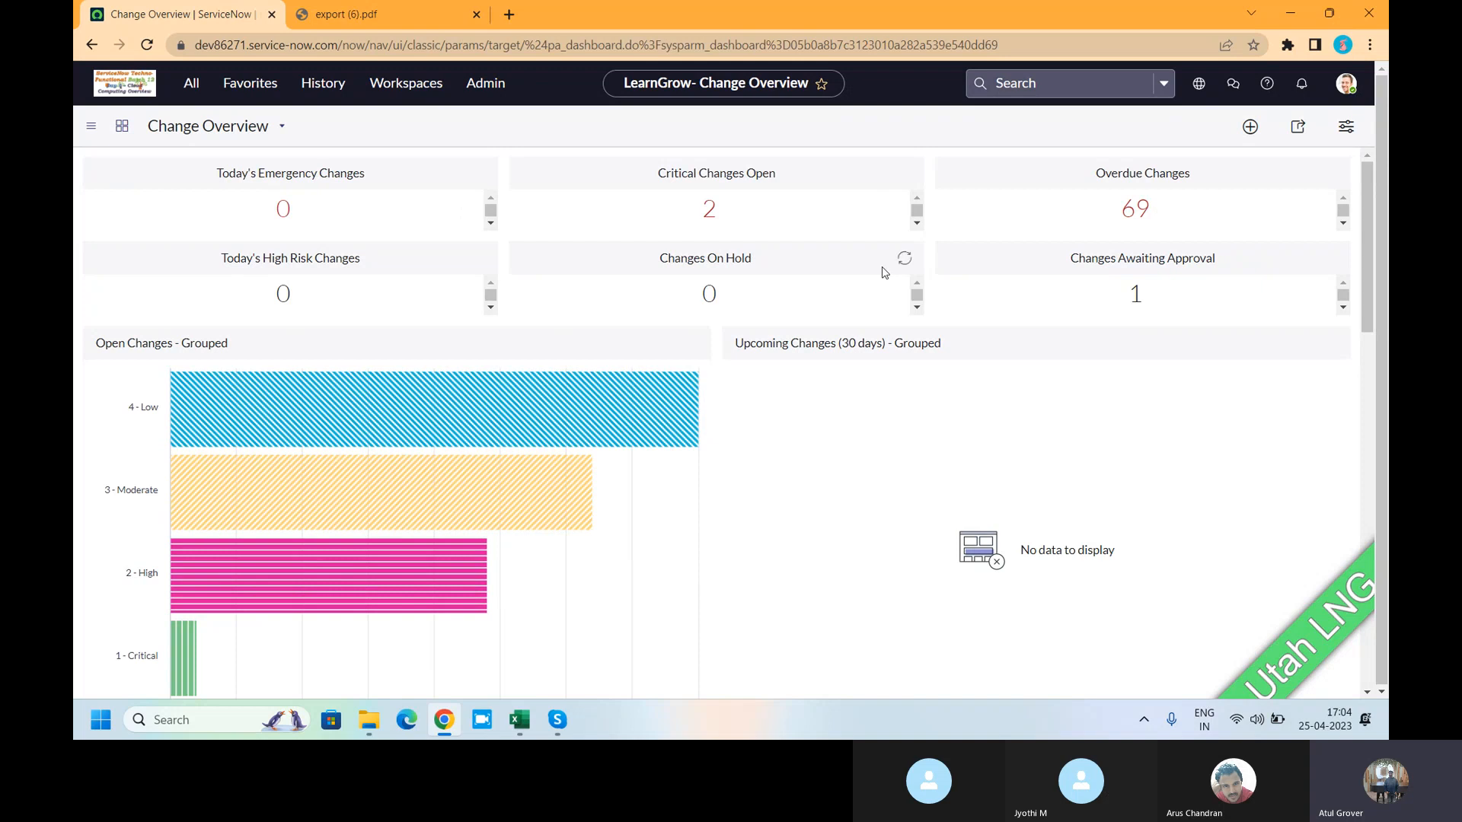
scroll(879, 384, down, 5)
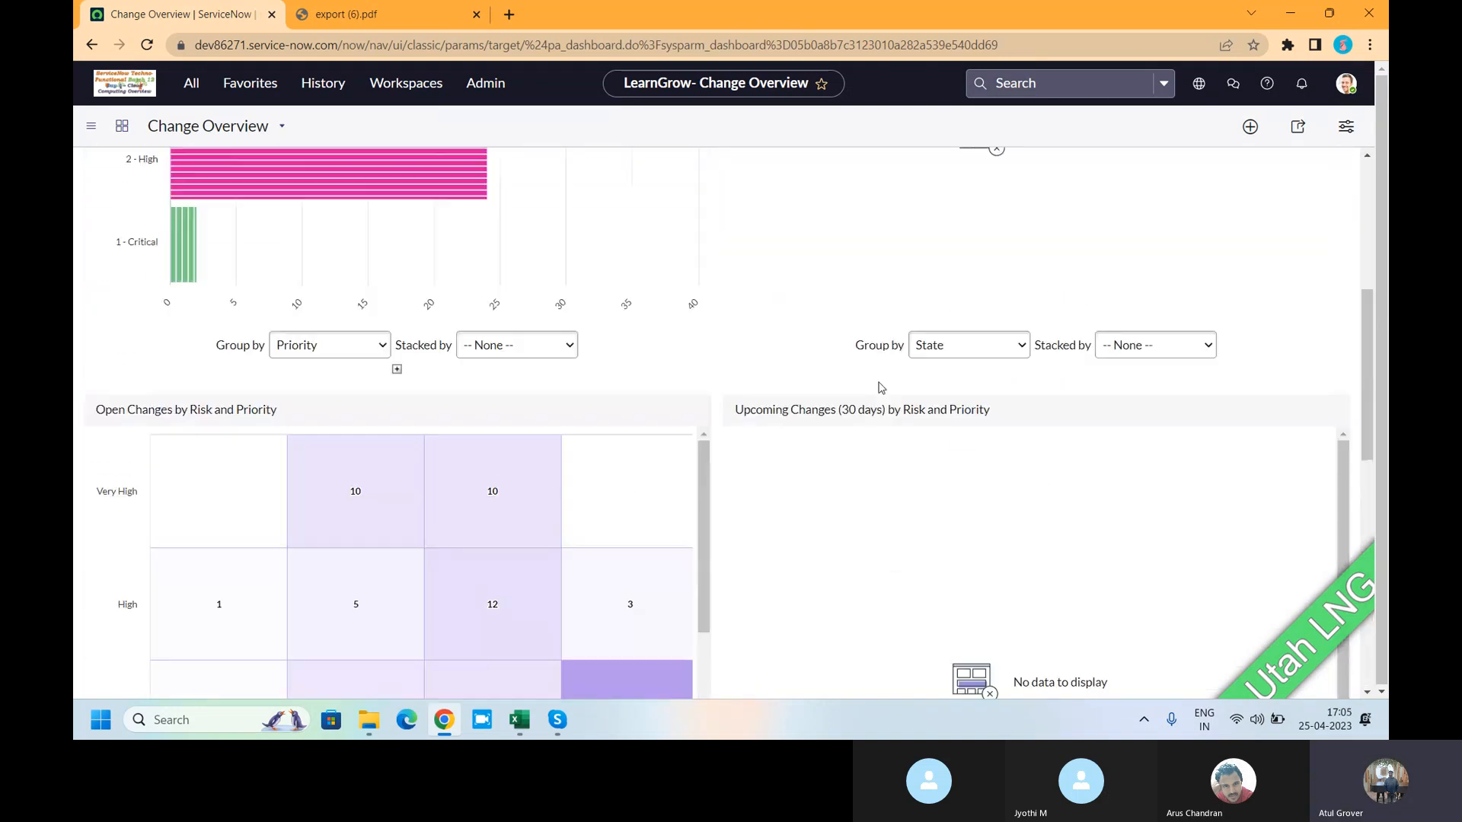
scroll(879, 386, up, 2)
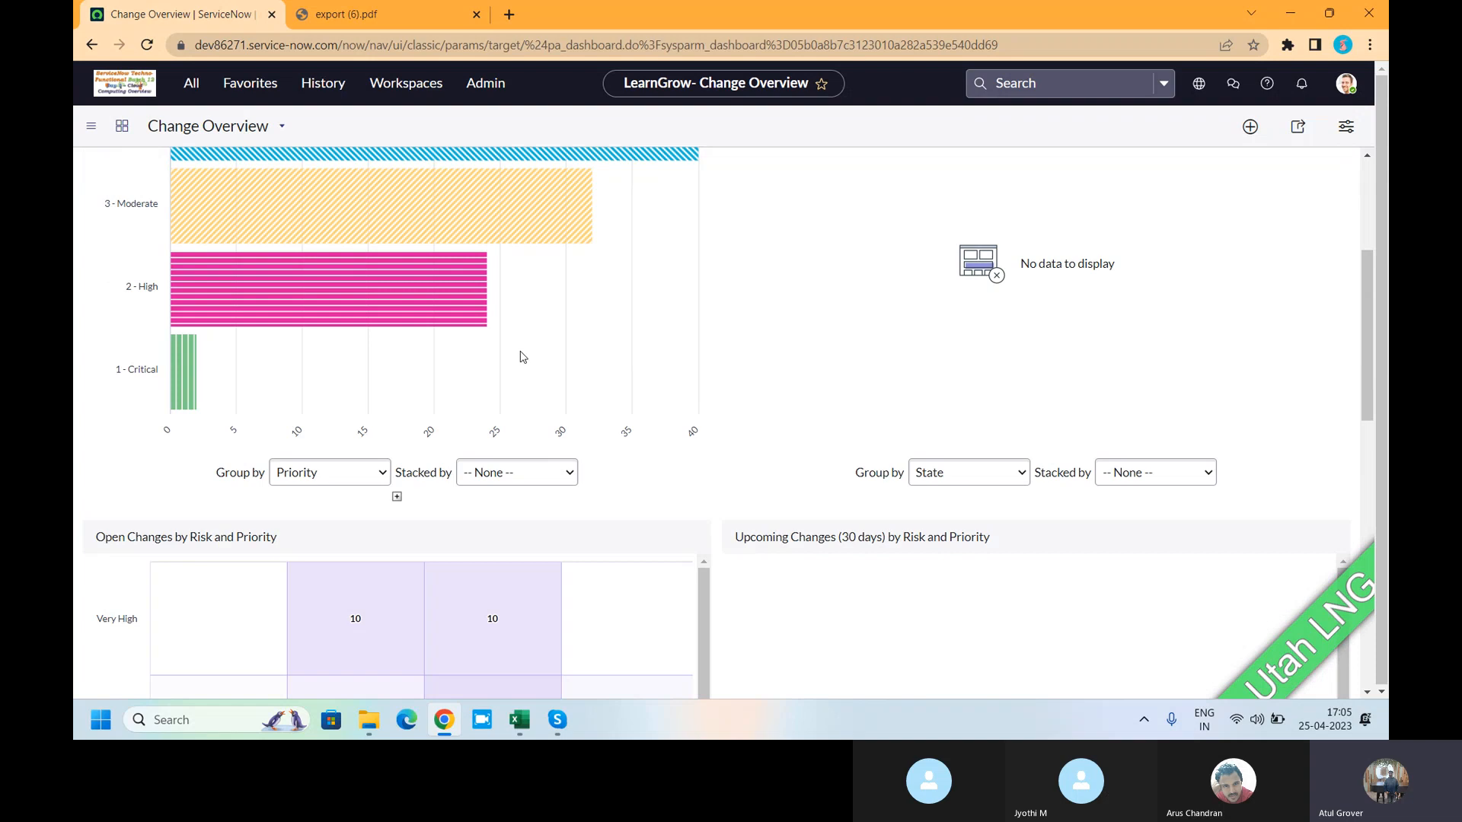
scroll(523, 355, up, 4)
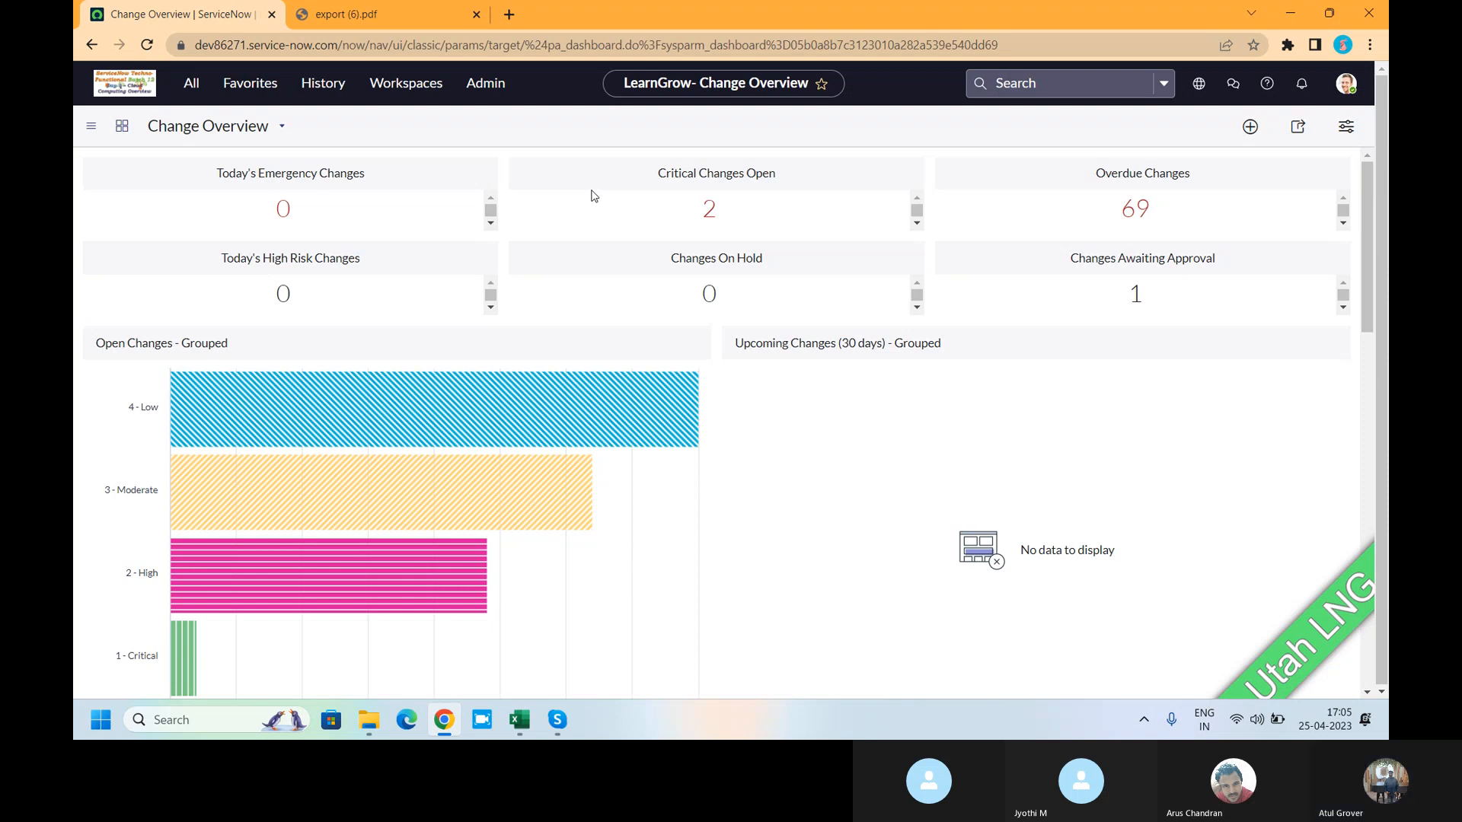
- Start a new dashboard from the Dashboards page and name it 'LNG Batch12'
click(188, 90)
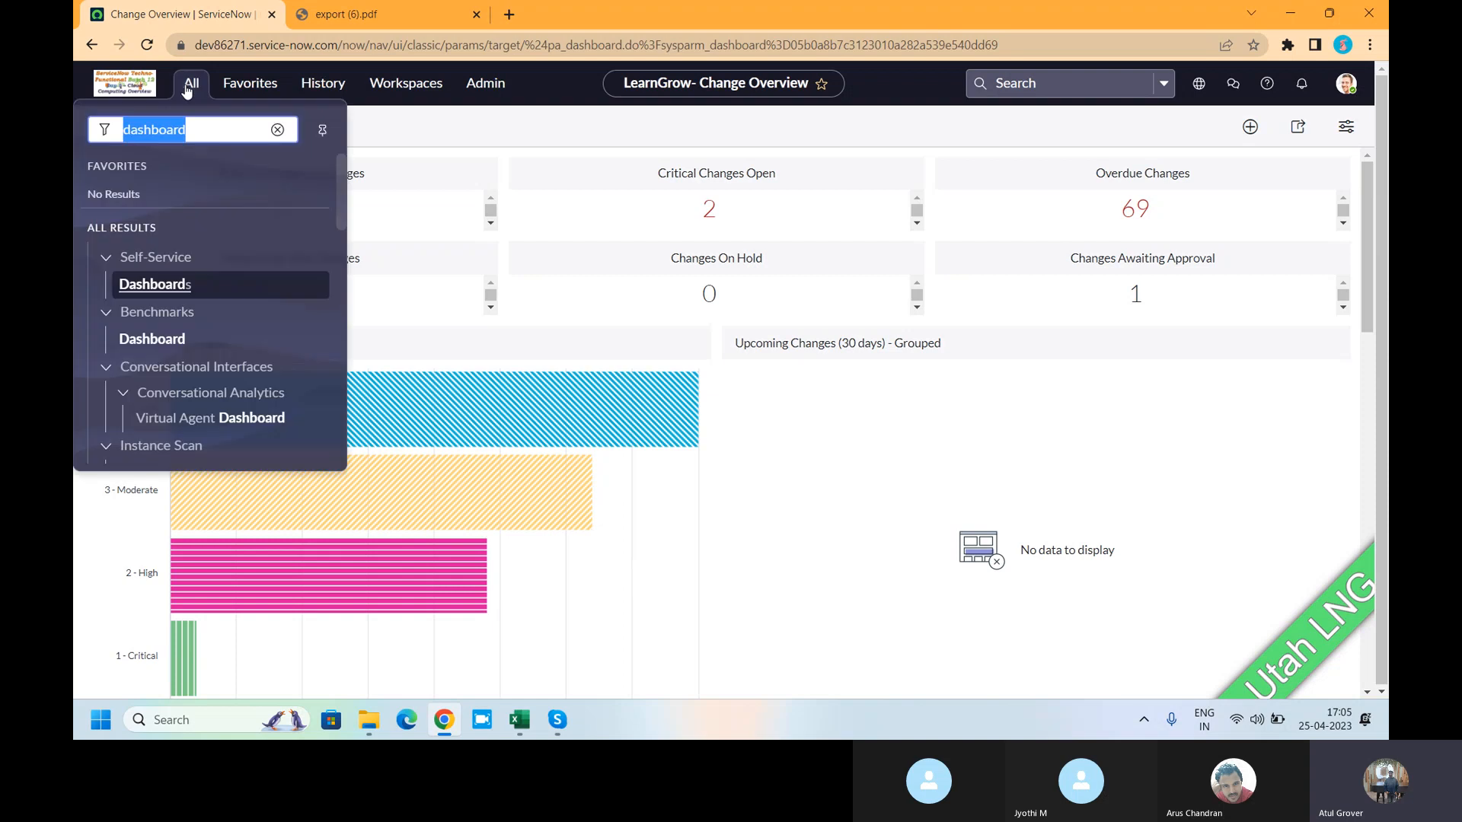
click(146, 287)
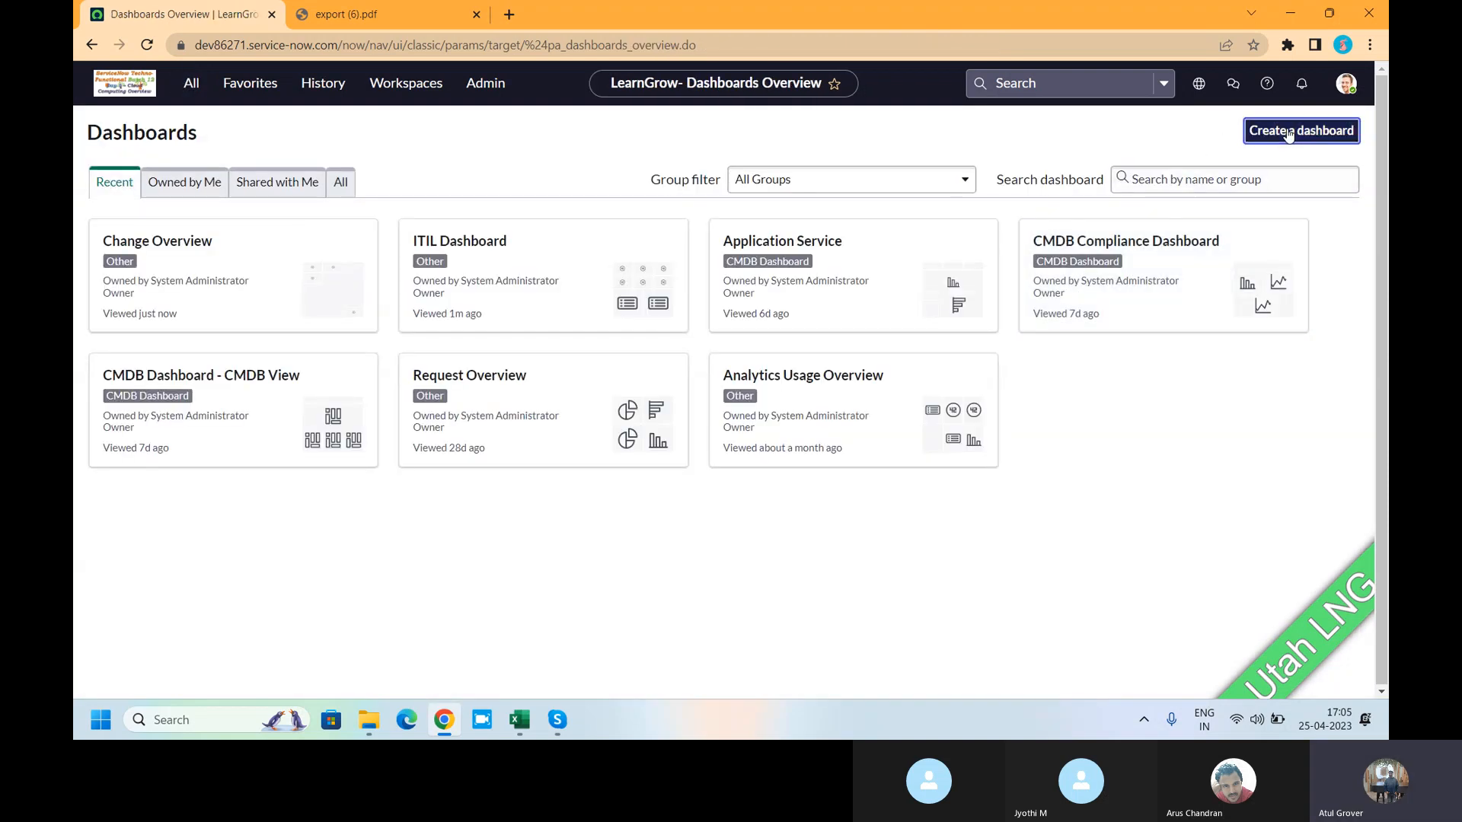
click(1288, 133)
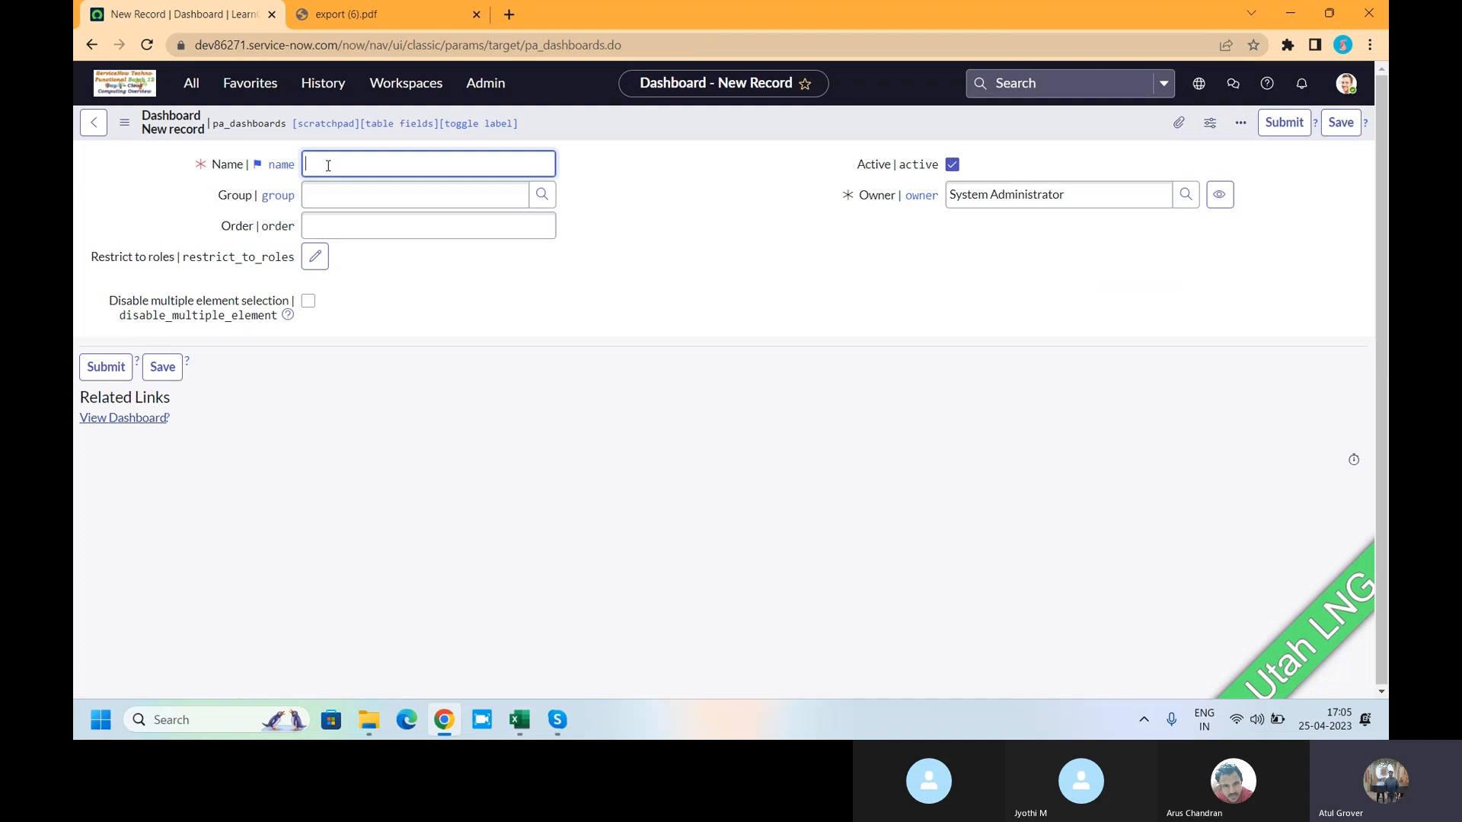
text(LNG Batch12)
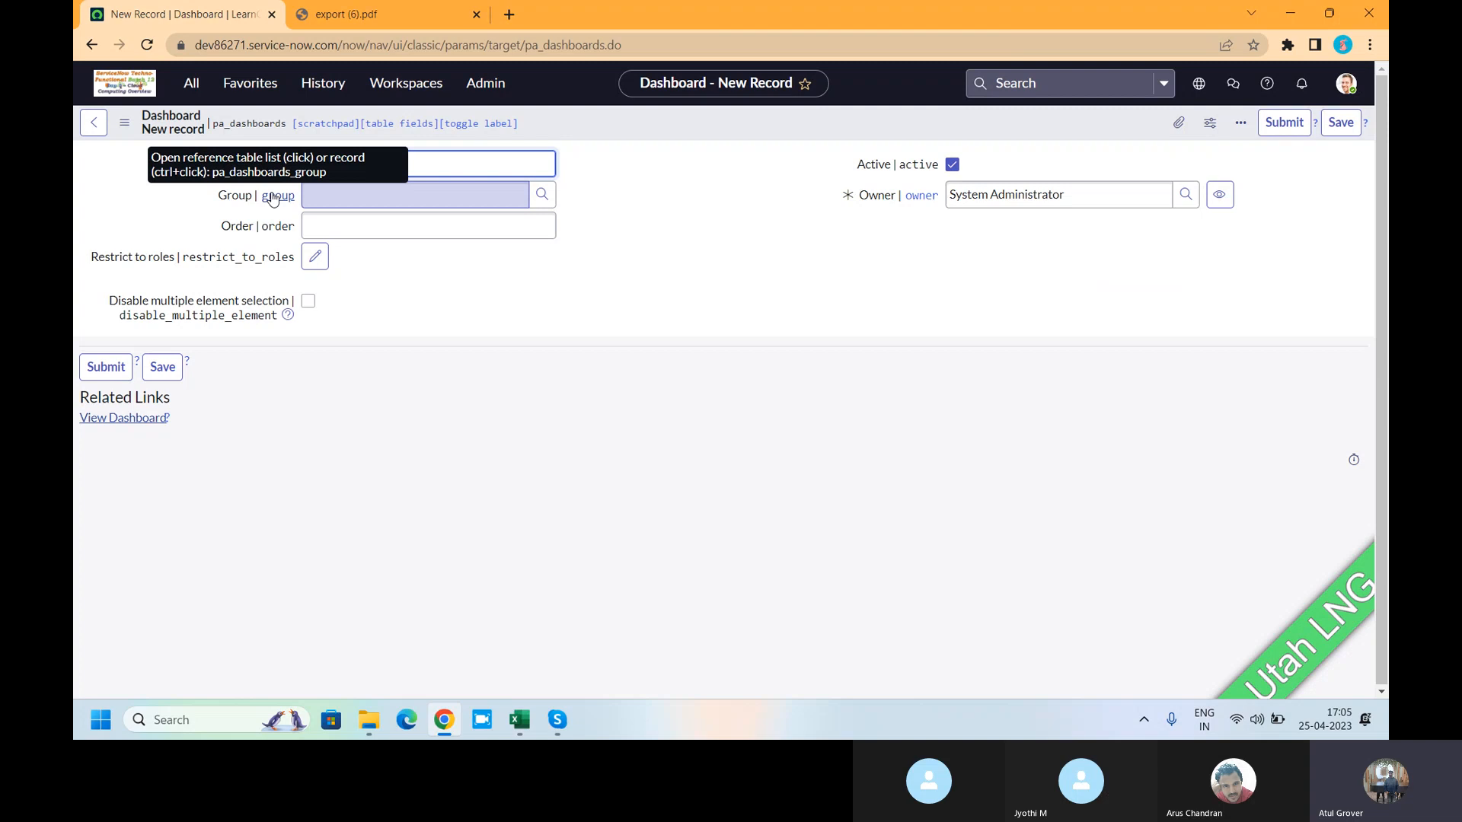
- Try entering 'batch12' as the dashboard's group, then clear the Group field
click(342, 195)
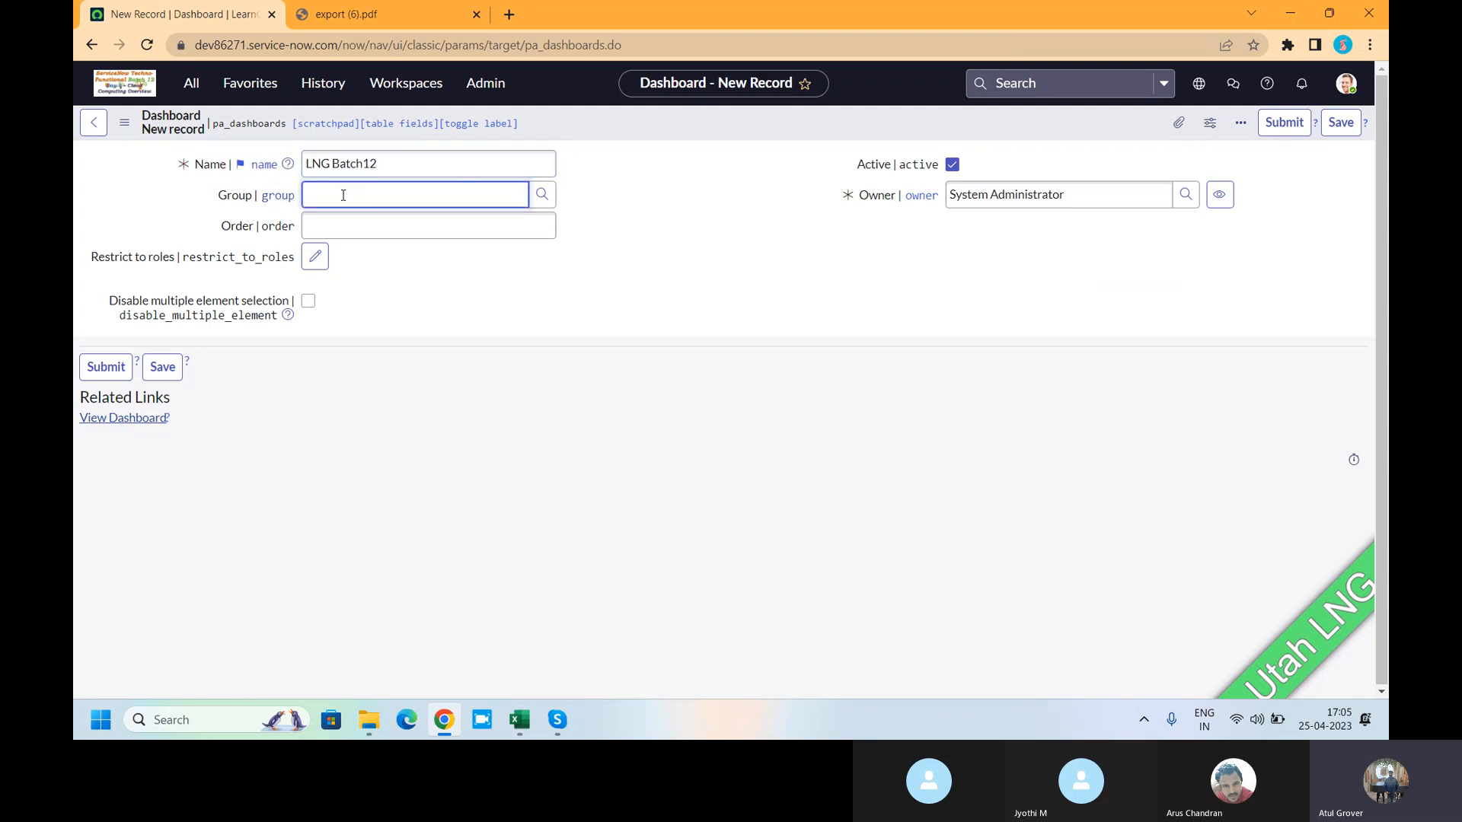
text(batch12)
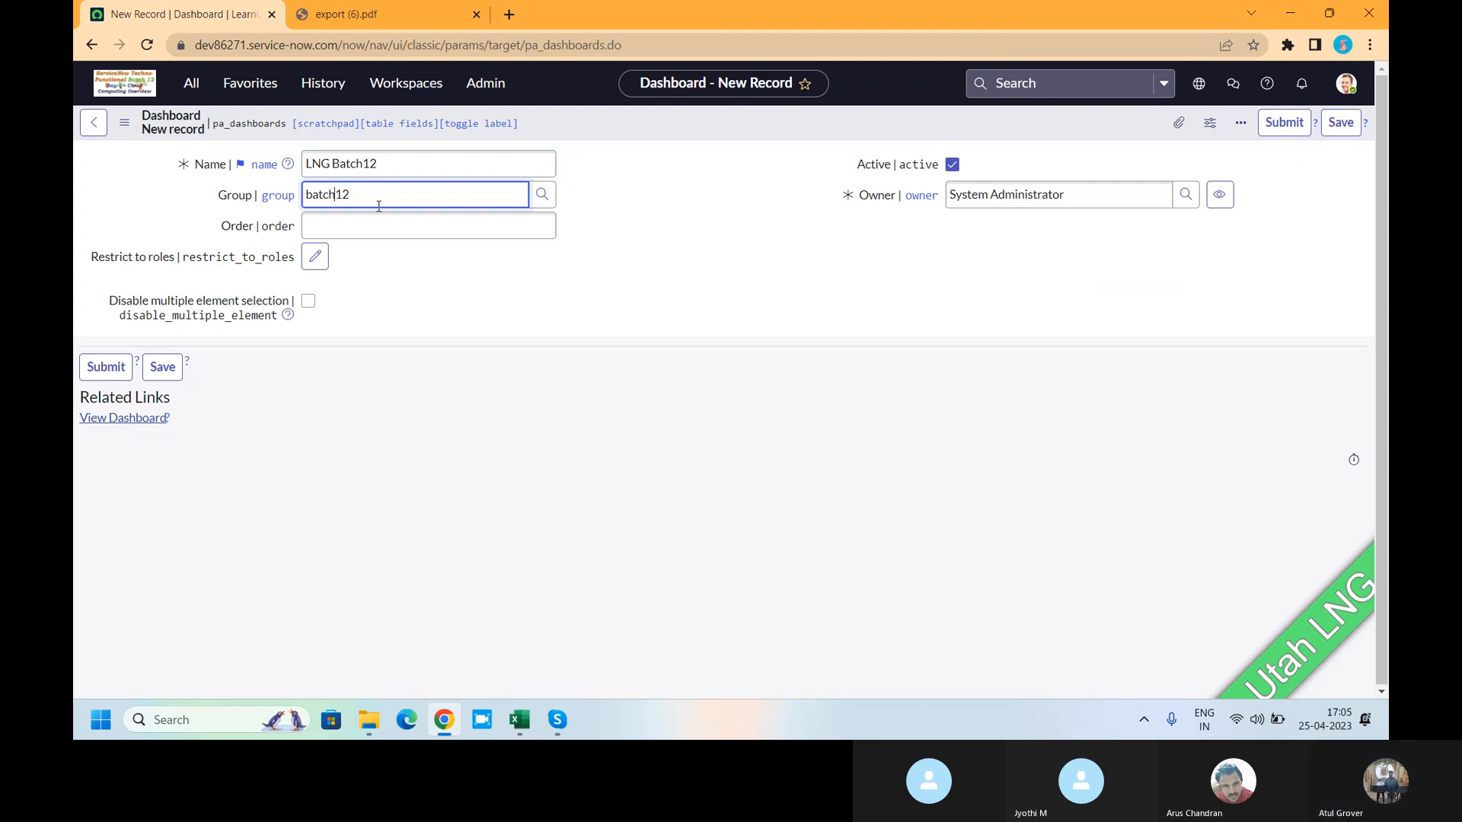
key(ctrl+a)
text(*B)
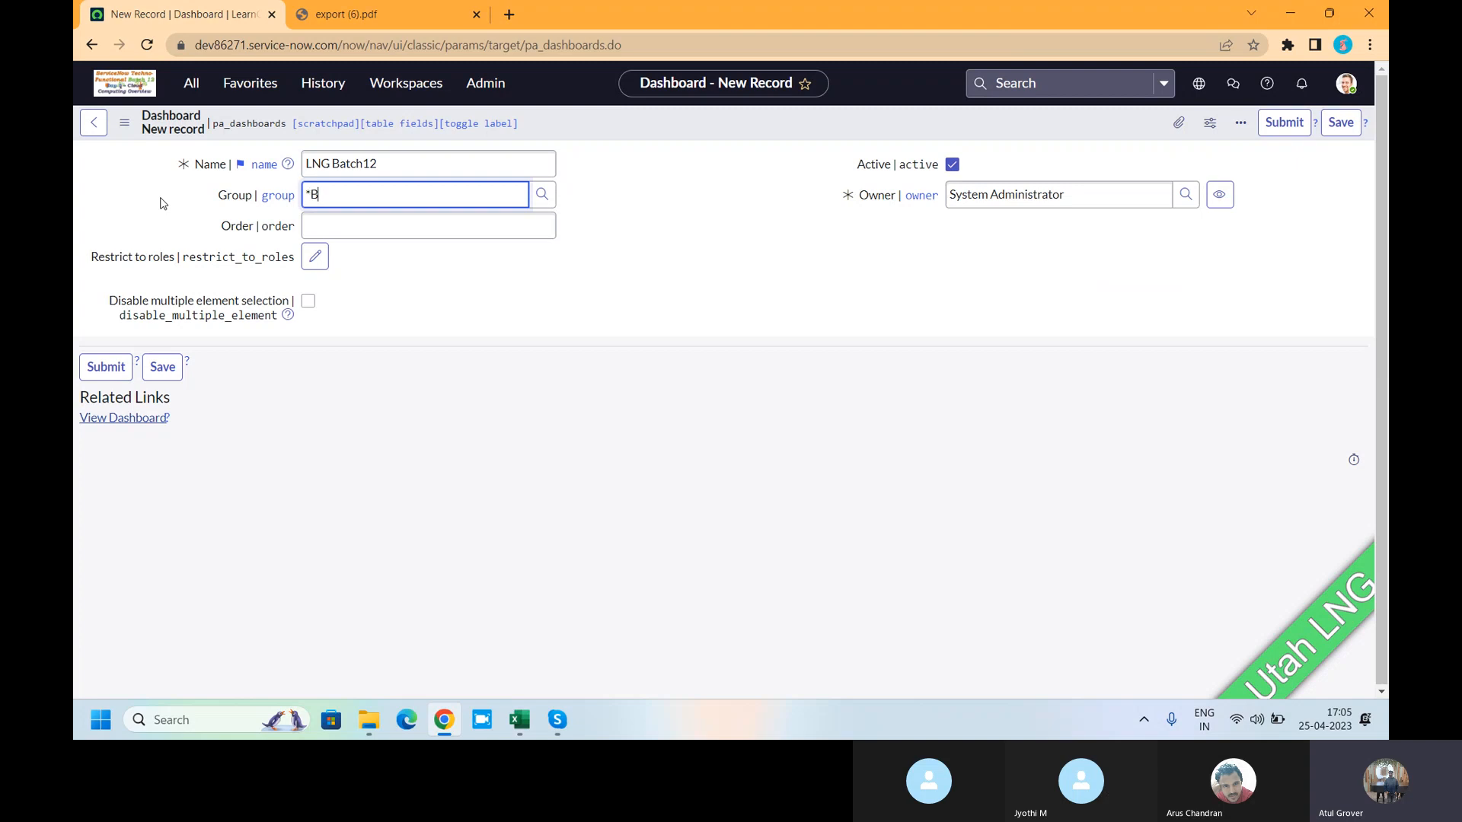
text(atc)
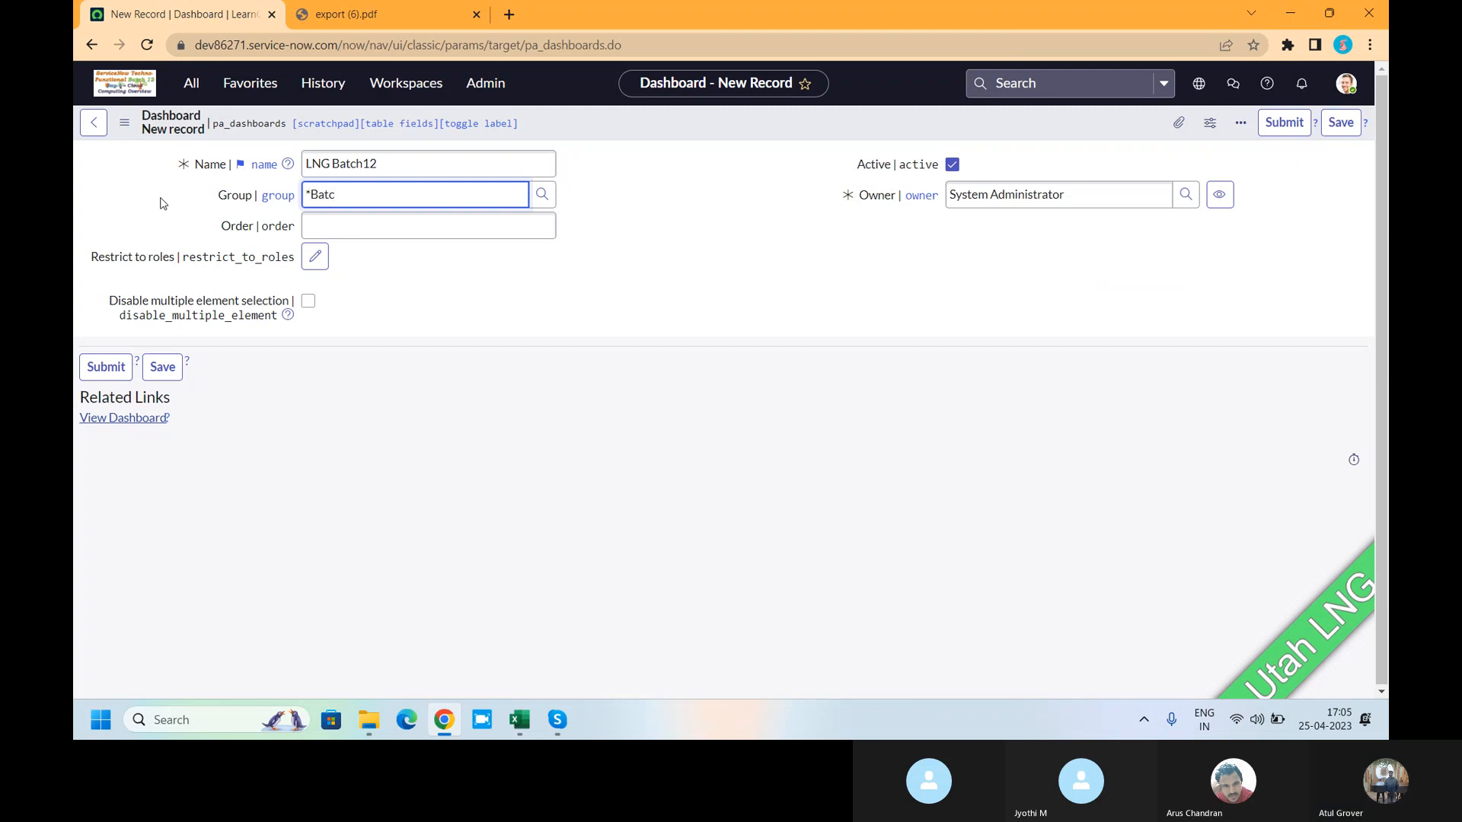
key(BackSpace)
key(BackSpace)
key(BackSpace)
key(BackSpace)
key(BackSpace)
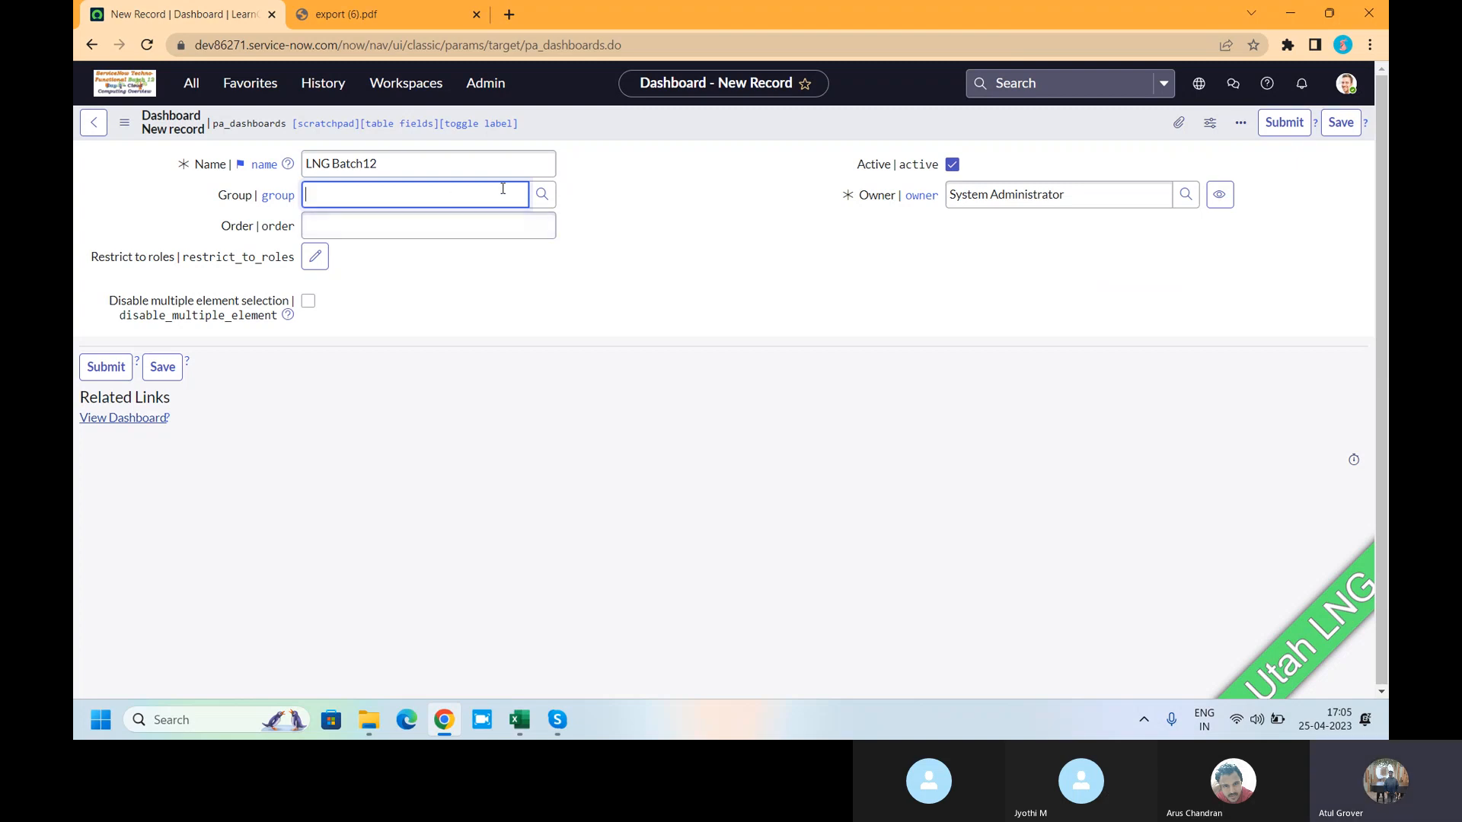
- Save the LNG Batch12 dashboard record and open it through View Dashboard
click(507, 223)
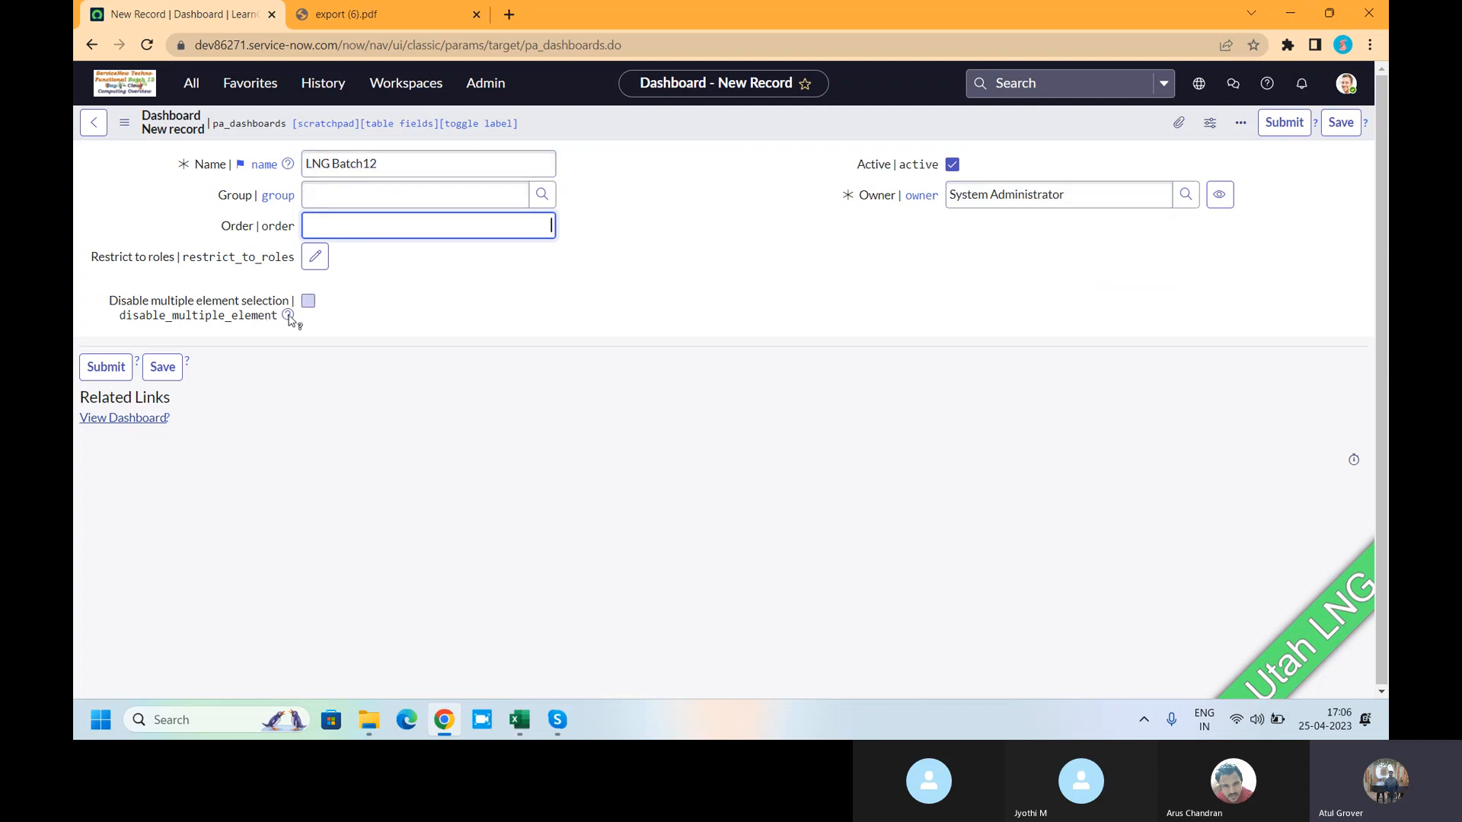
mouse_move(289, 317)
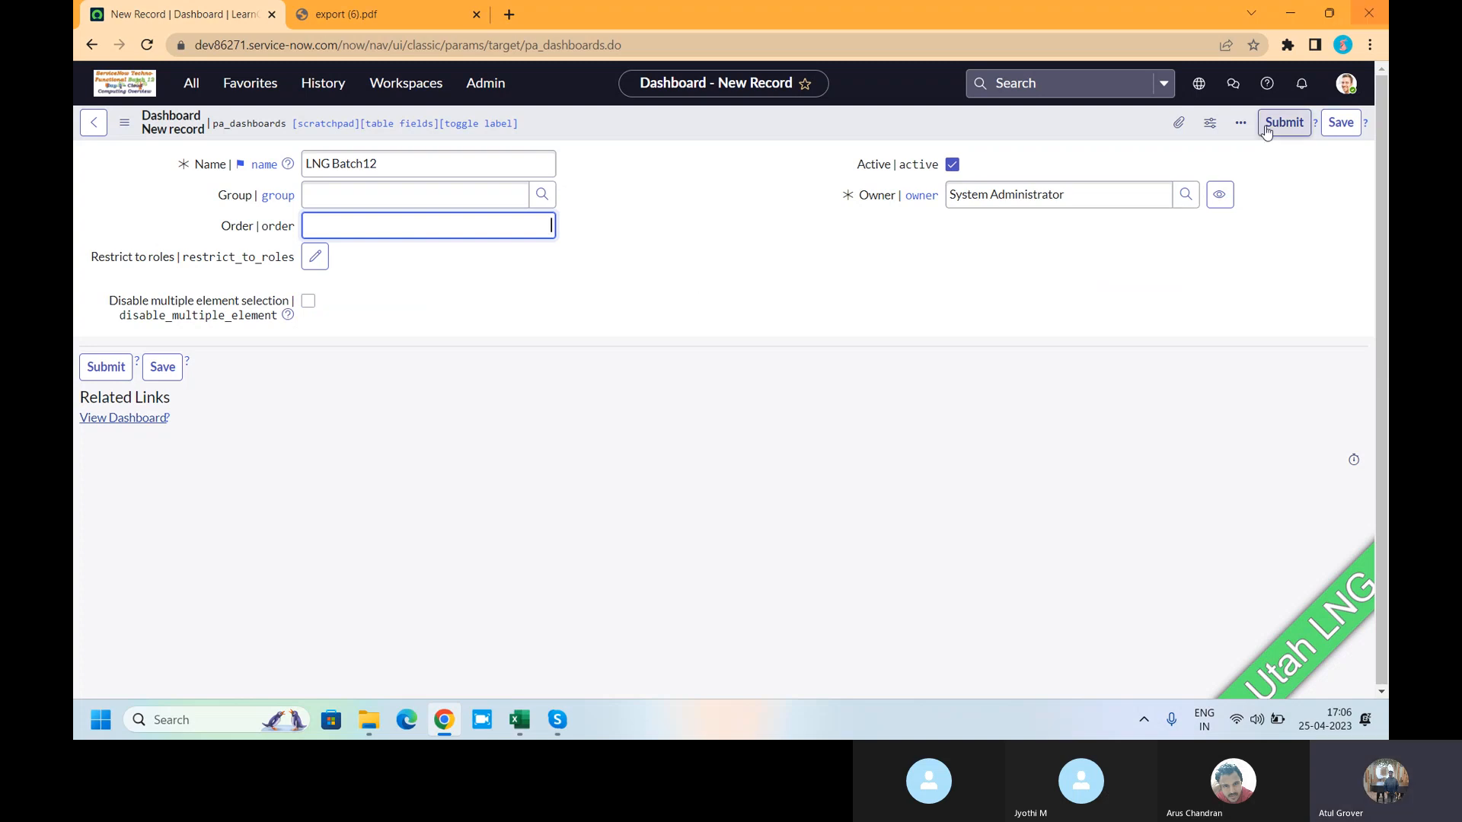
click(1341, 126)
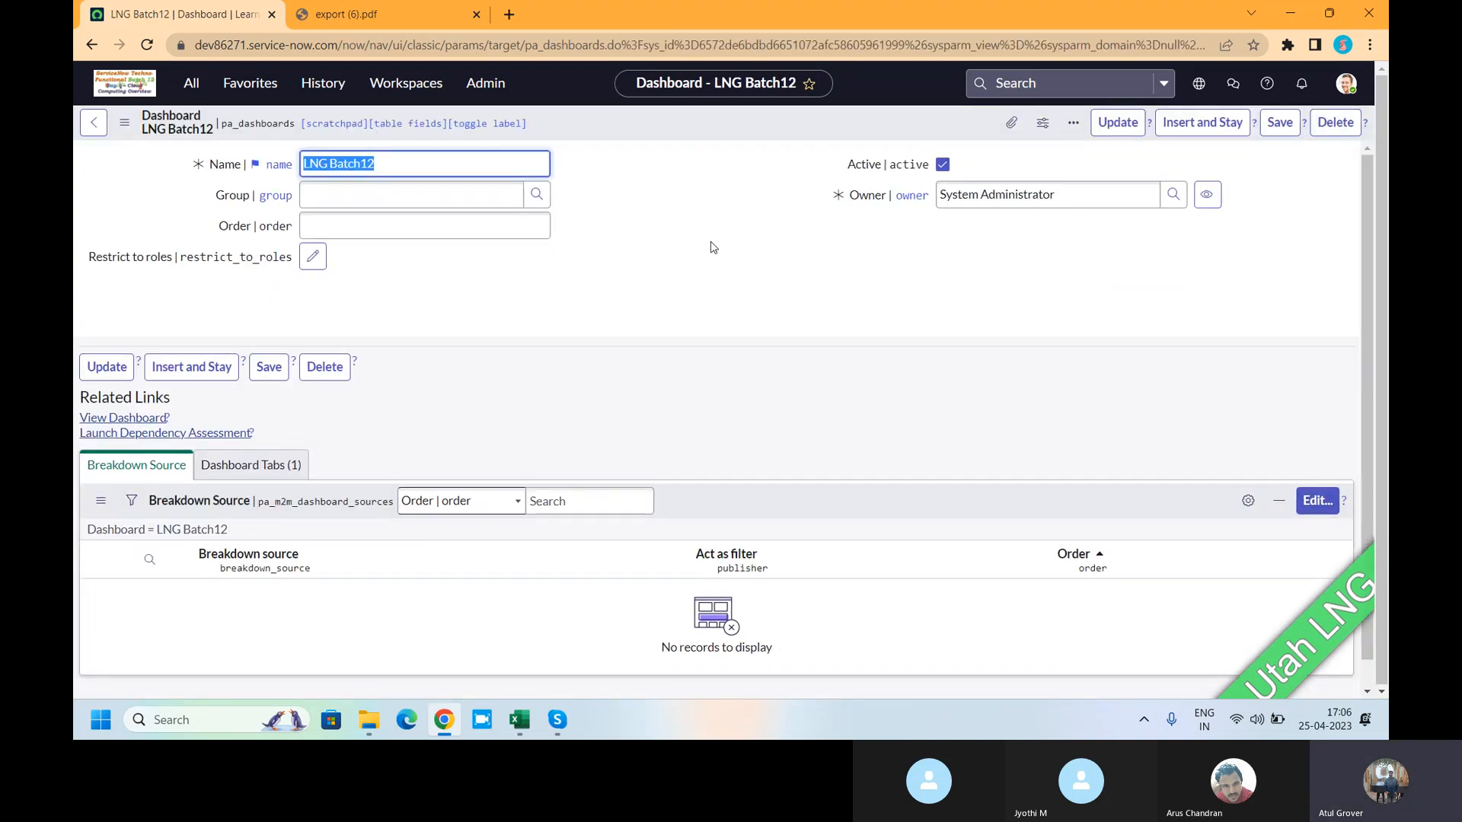
click(125, 419)
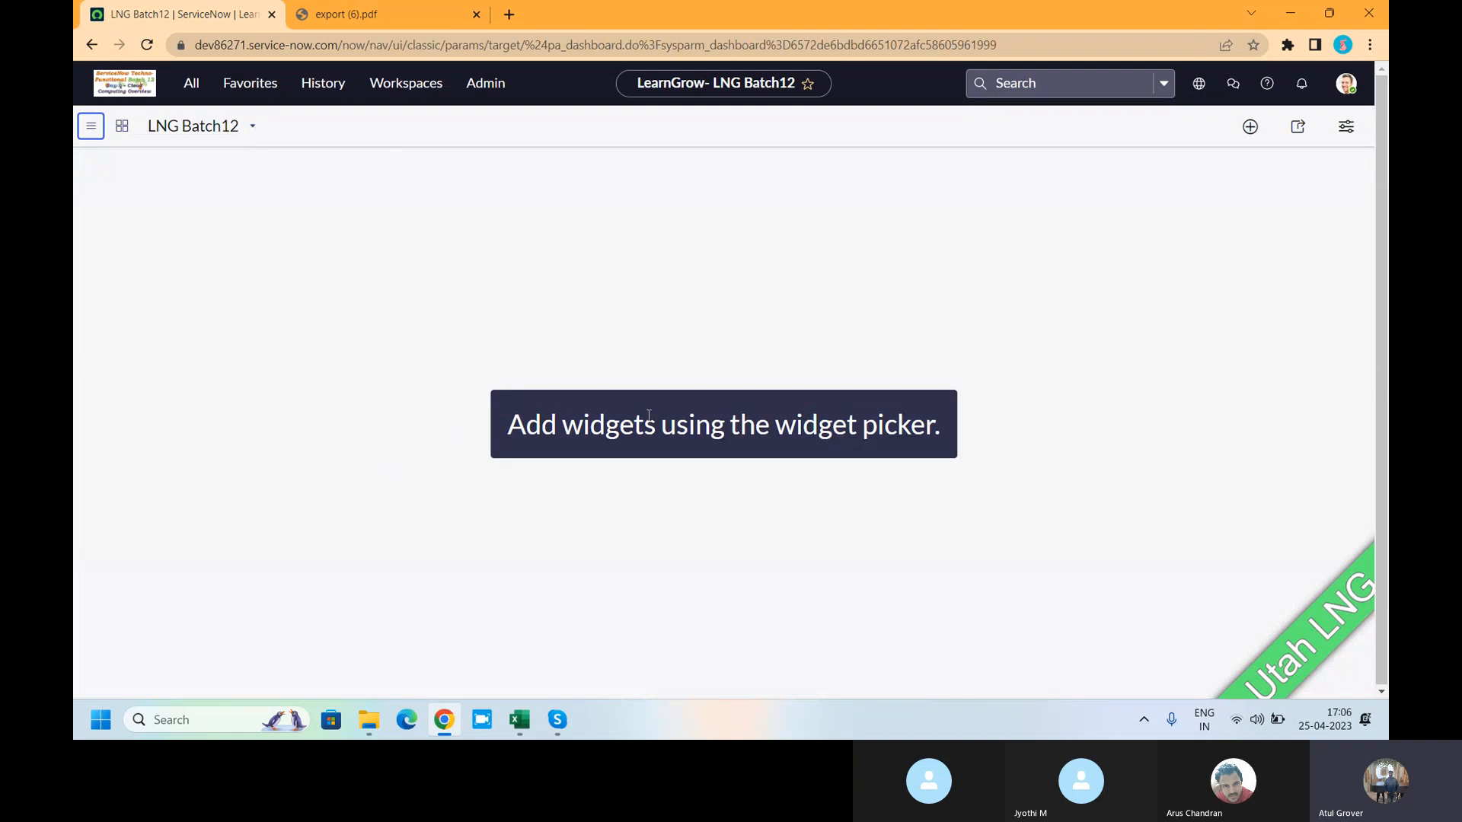
- Add the LNG Batch 12 report from the Reports widget category to the dashboard
drag(512, 423, 934, 427)
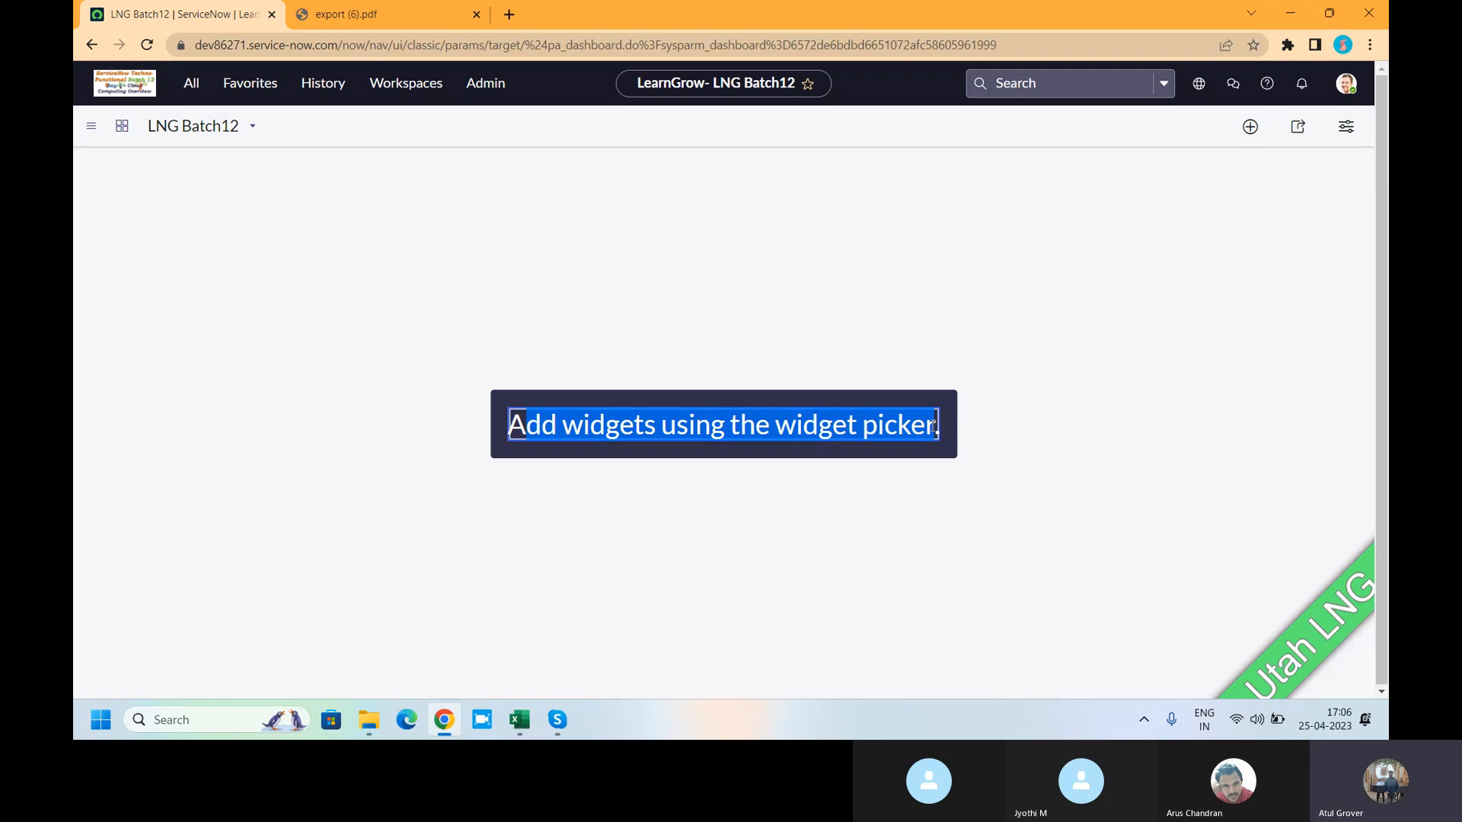
click(1250, 127)
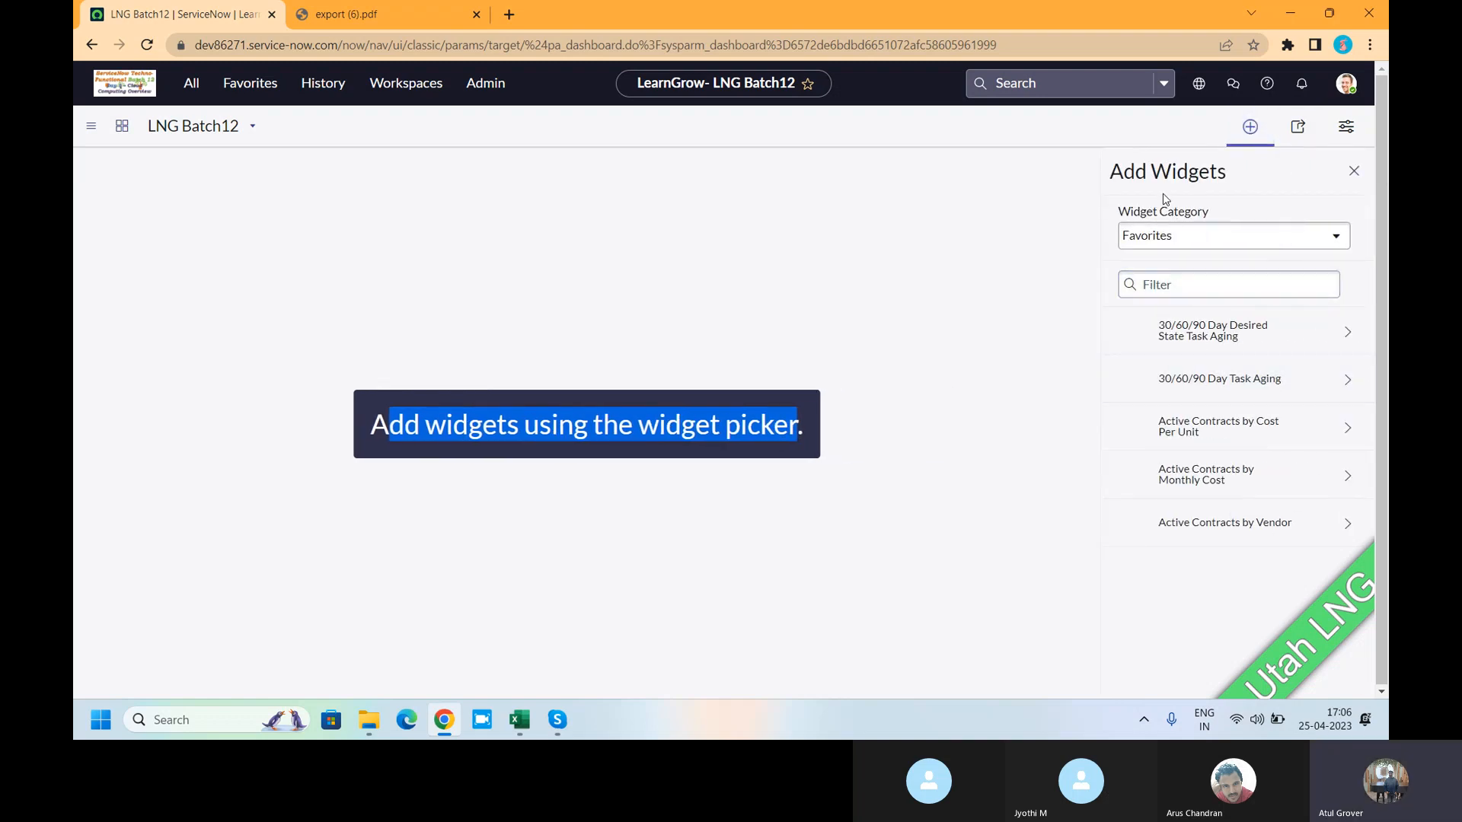
click(1156, 239)
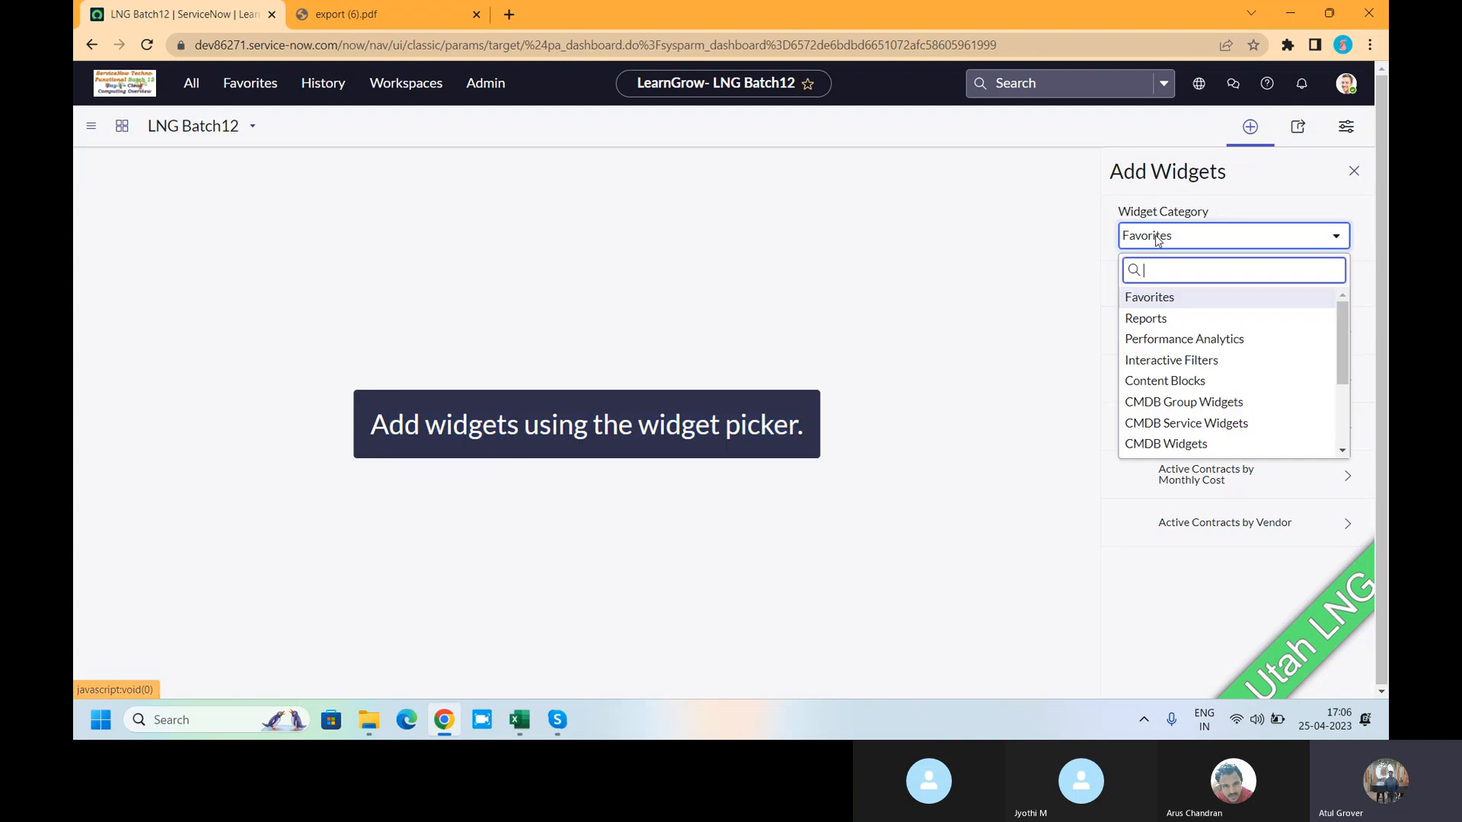
click(1153, 324)
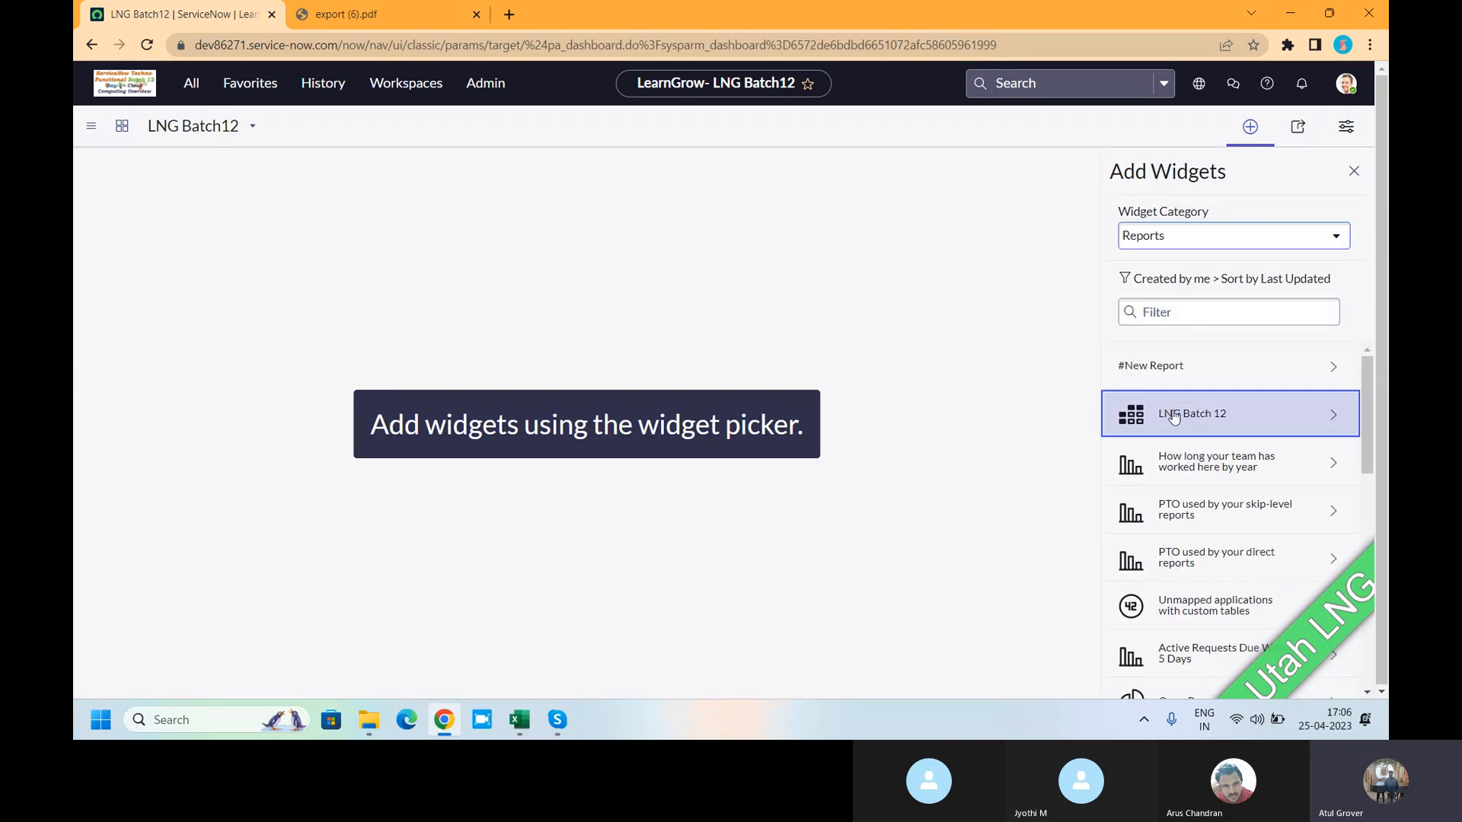
click(1173, 414)
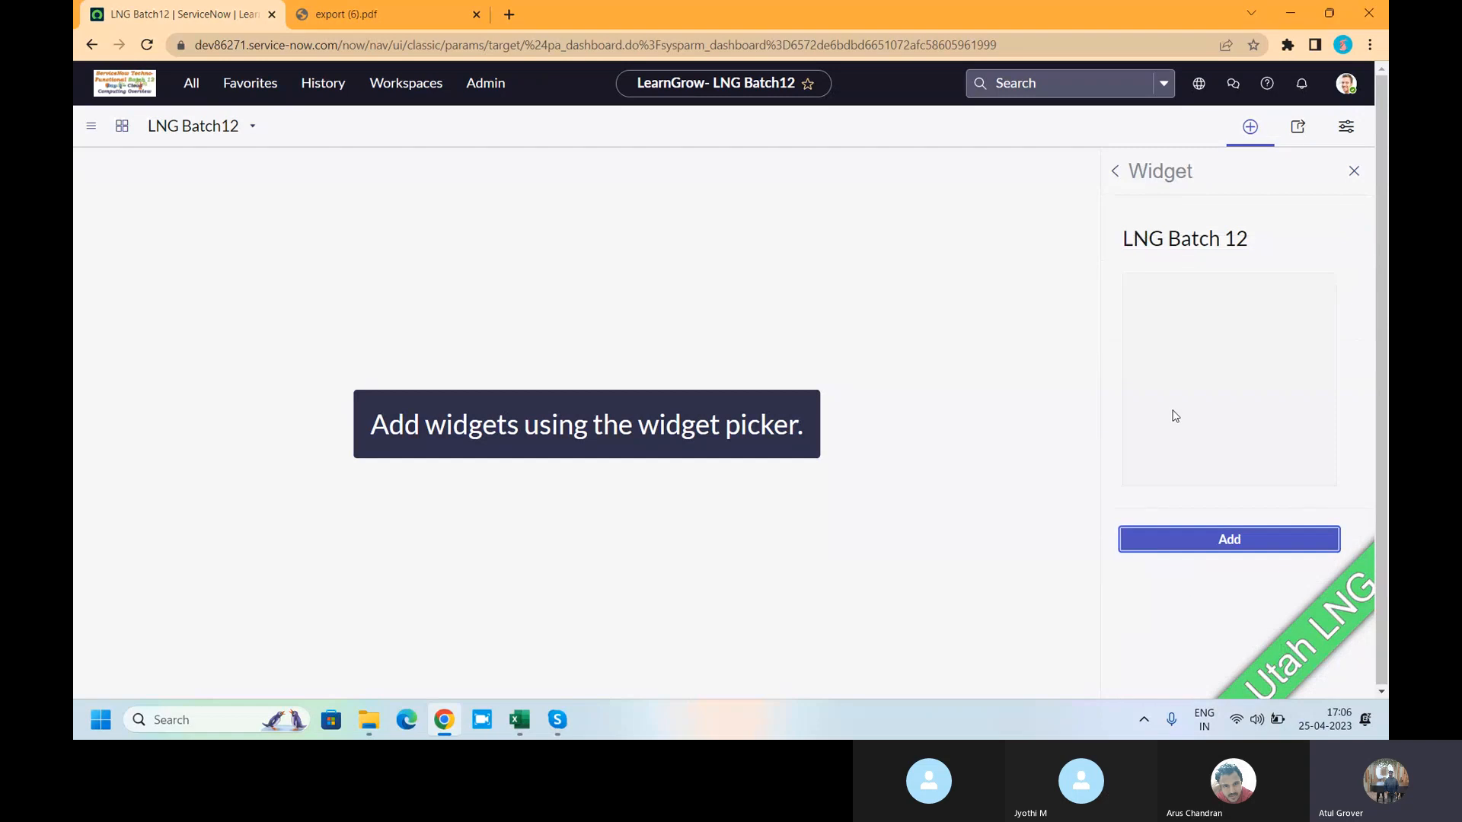
click(1241, 552)
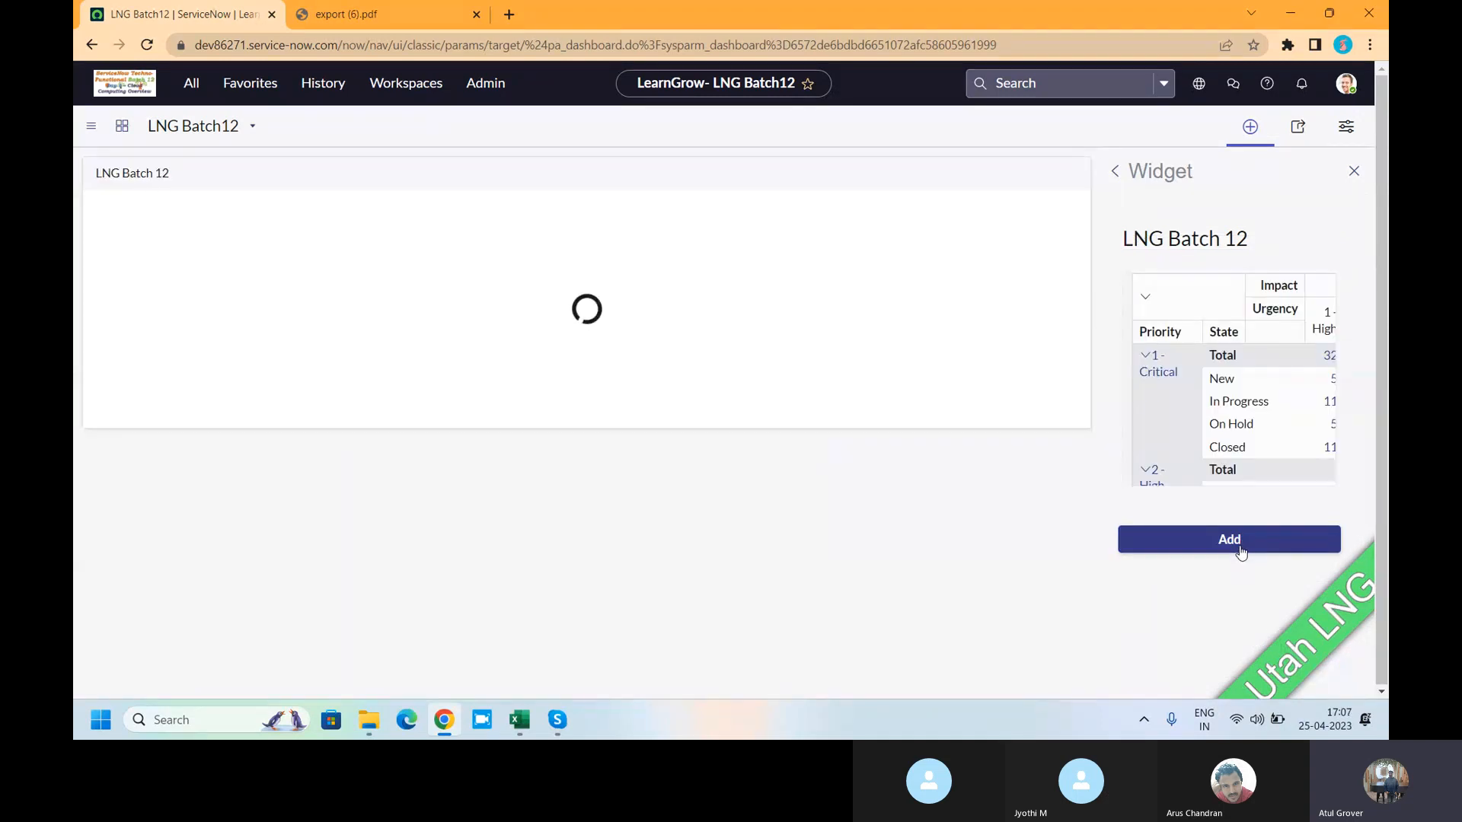
click(1248, 128)
click(1249, 128)
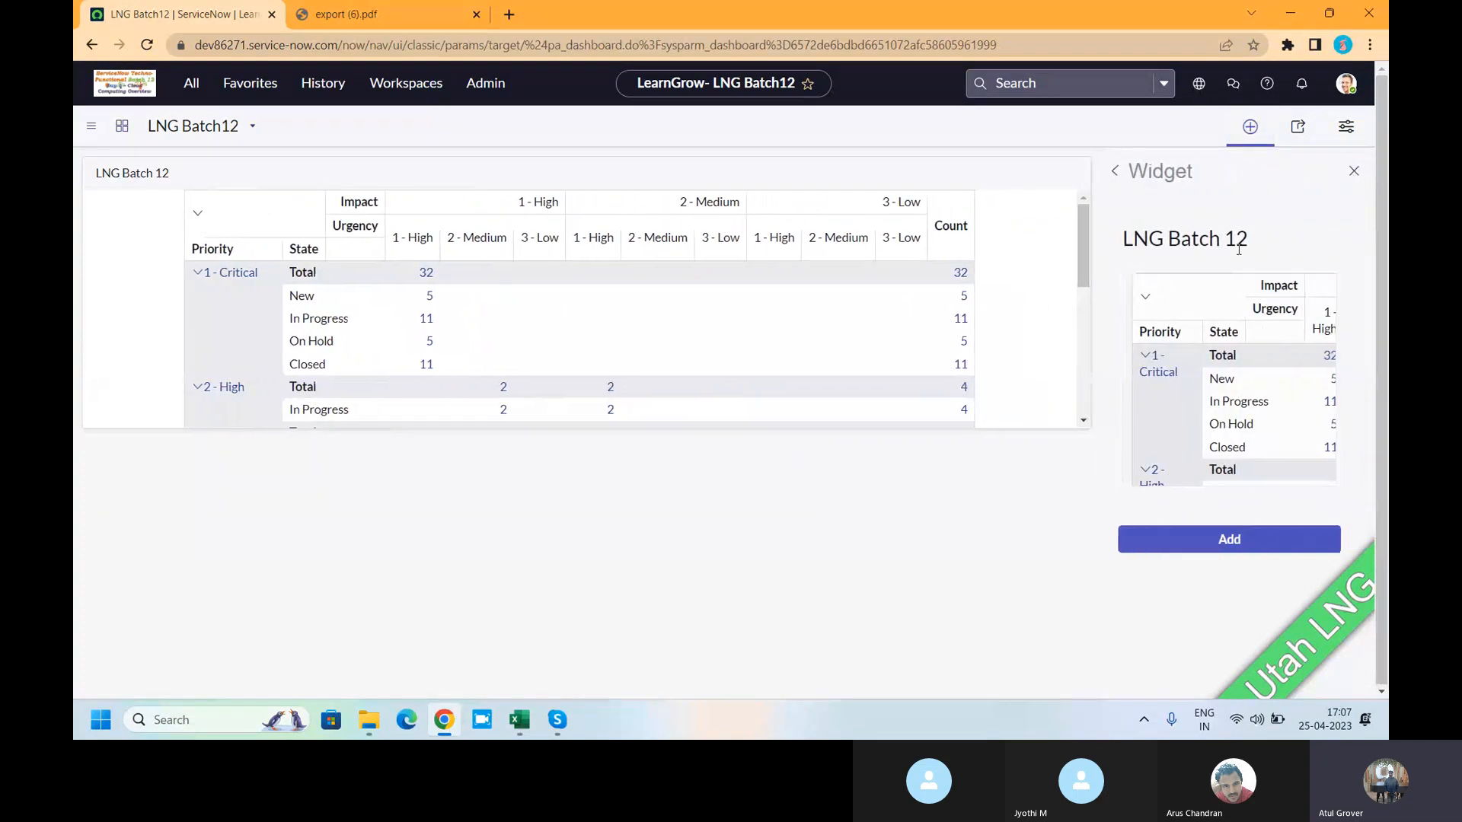
click(1114, 170)
- Add the Performance Analytics breakdown 'How long direct reports have been in their current role'
click(1218, 237)
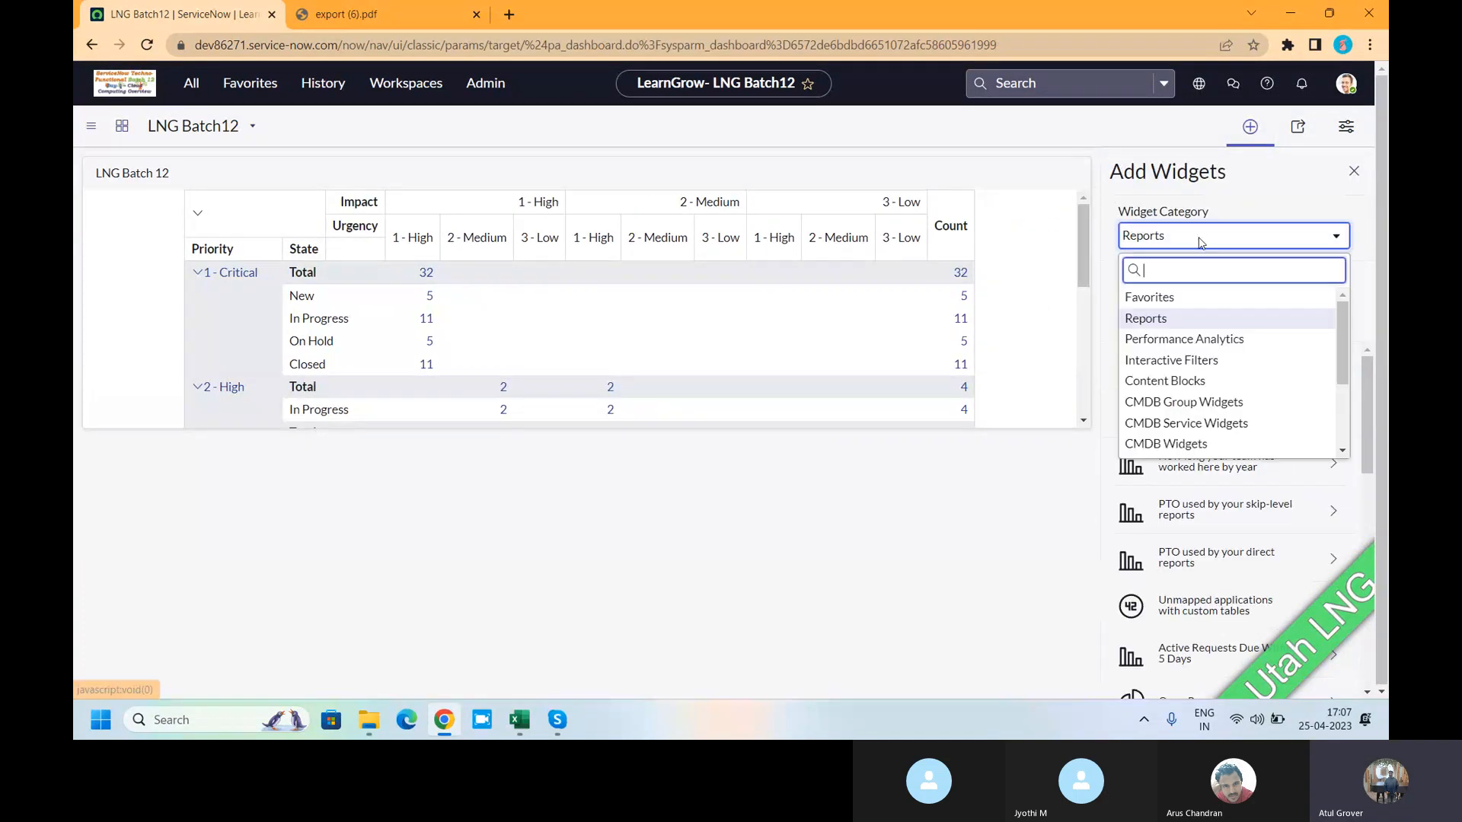
click(1179, 339)
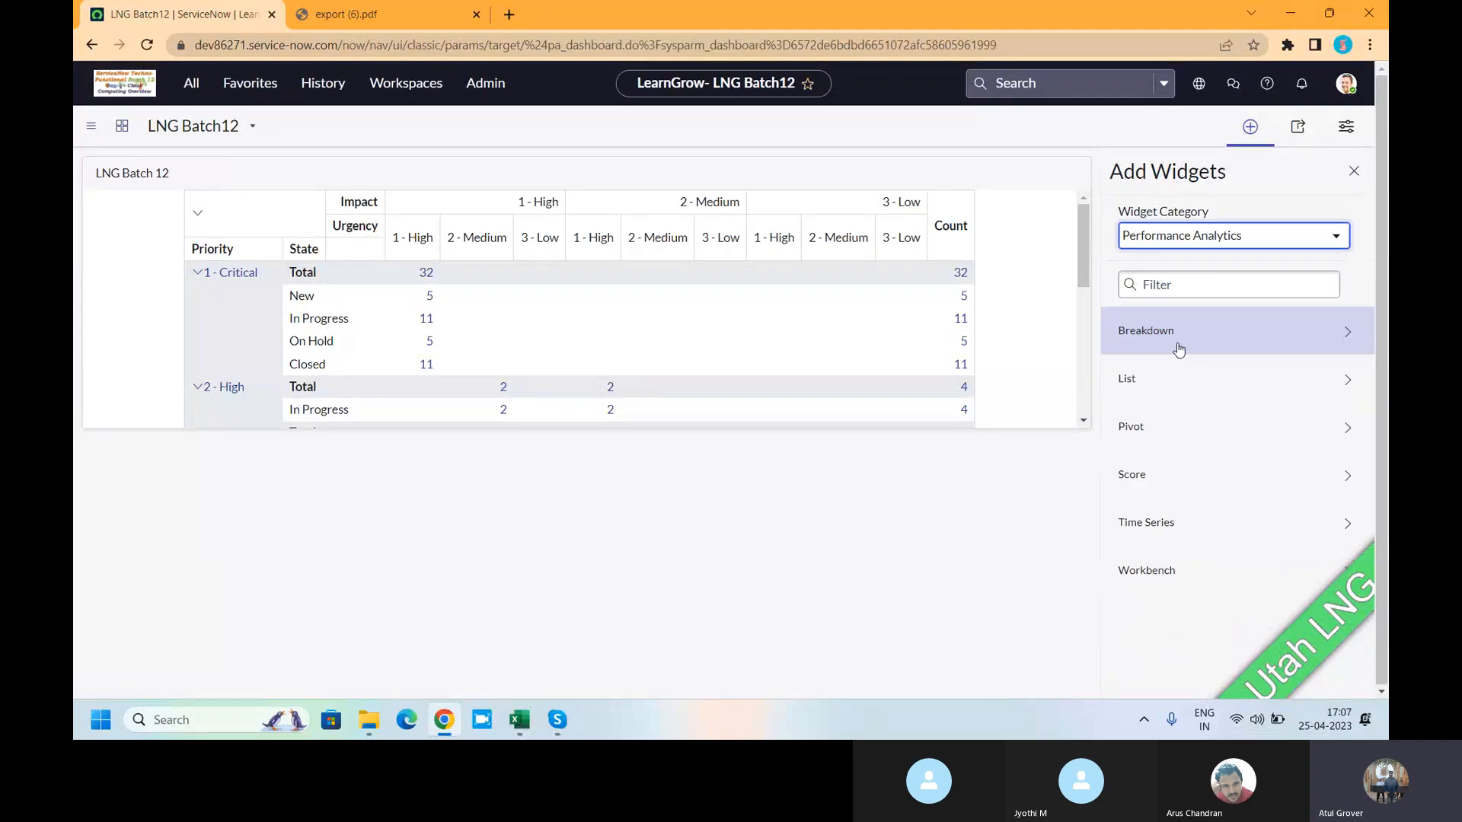
click(1180, 335)
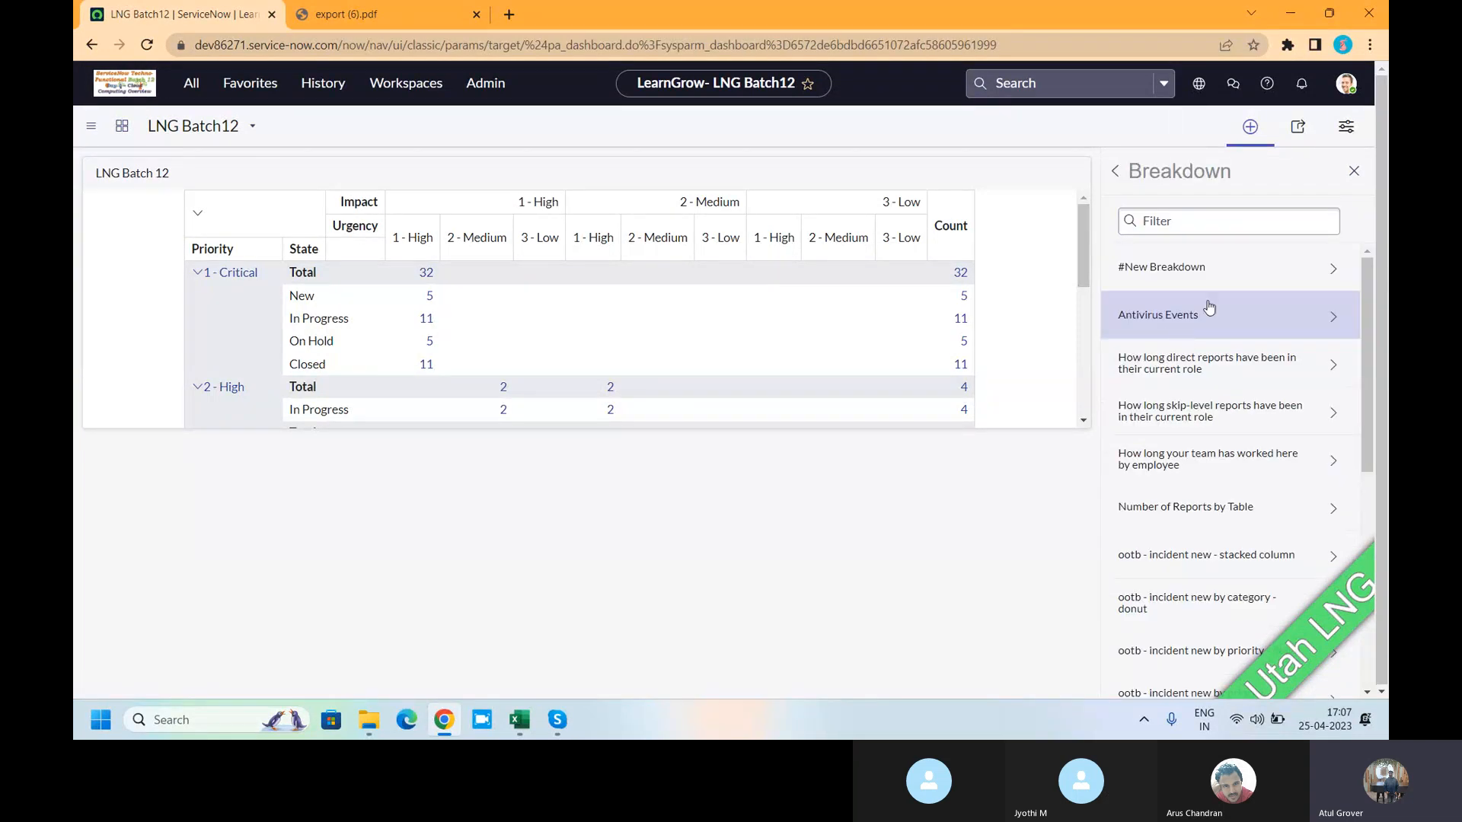
click(1218, 359)
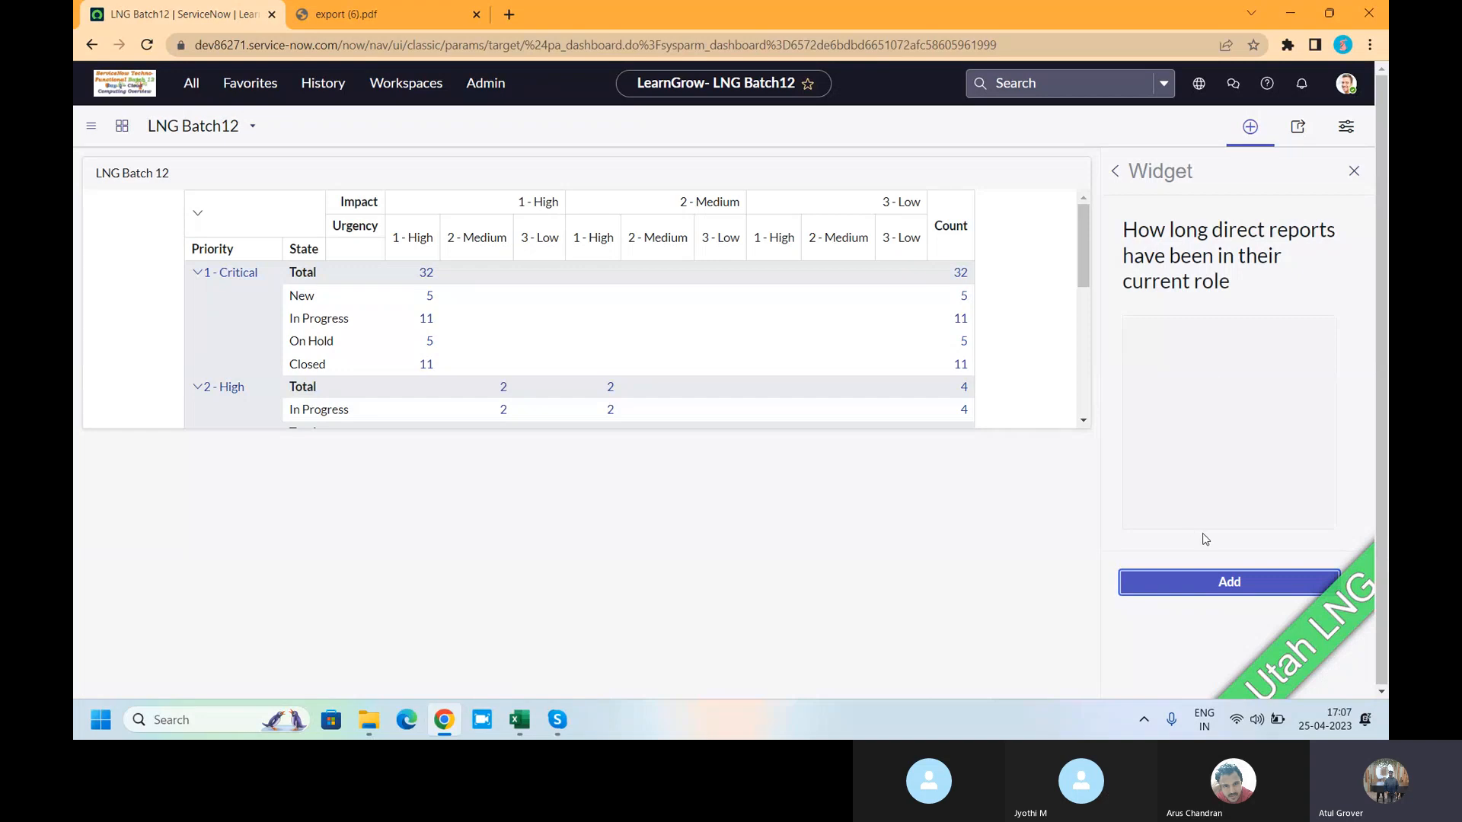
click(1205, 580)
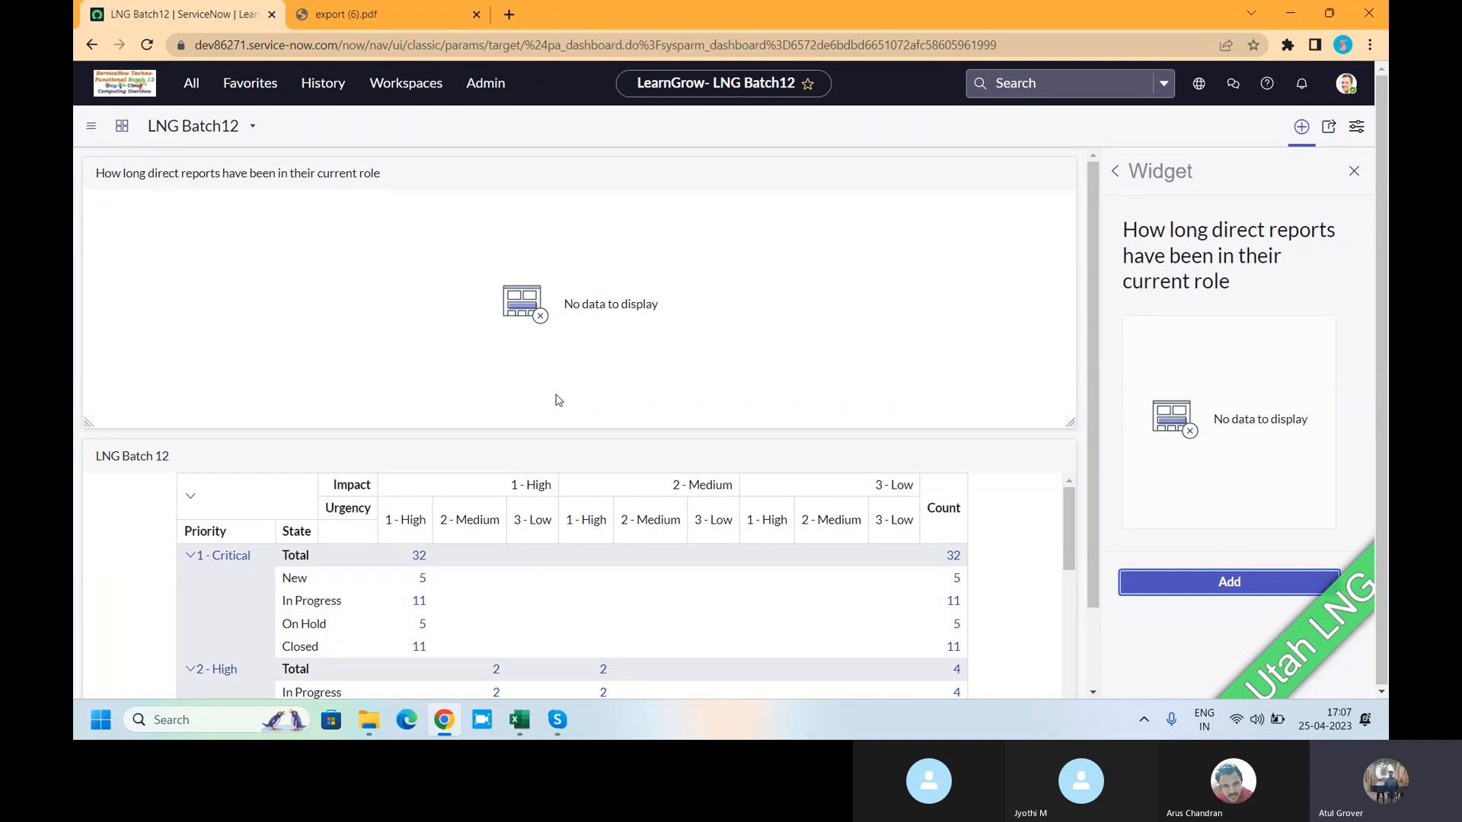
- Try several quick layouts in dashboard configuration, finally applying the 2x2 grid layout
click(1357, 128)
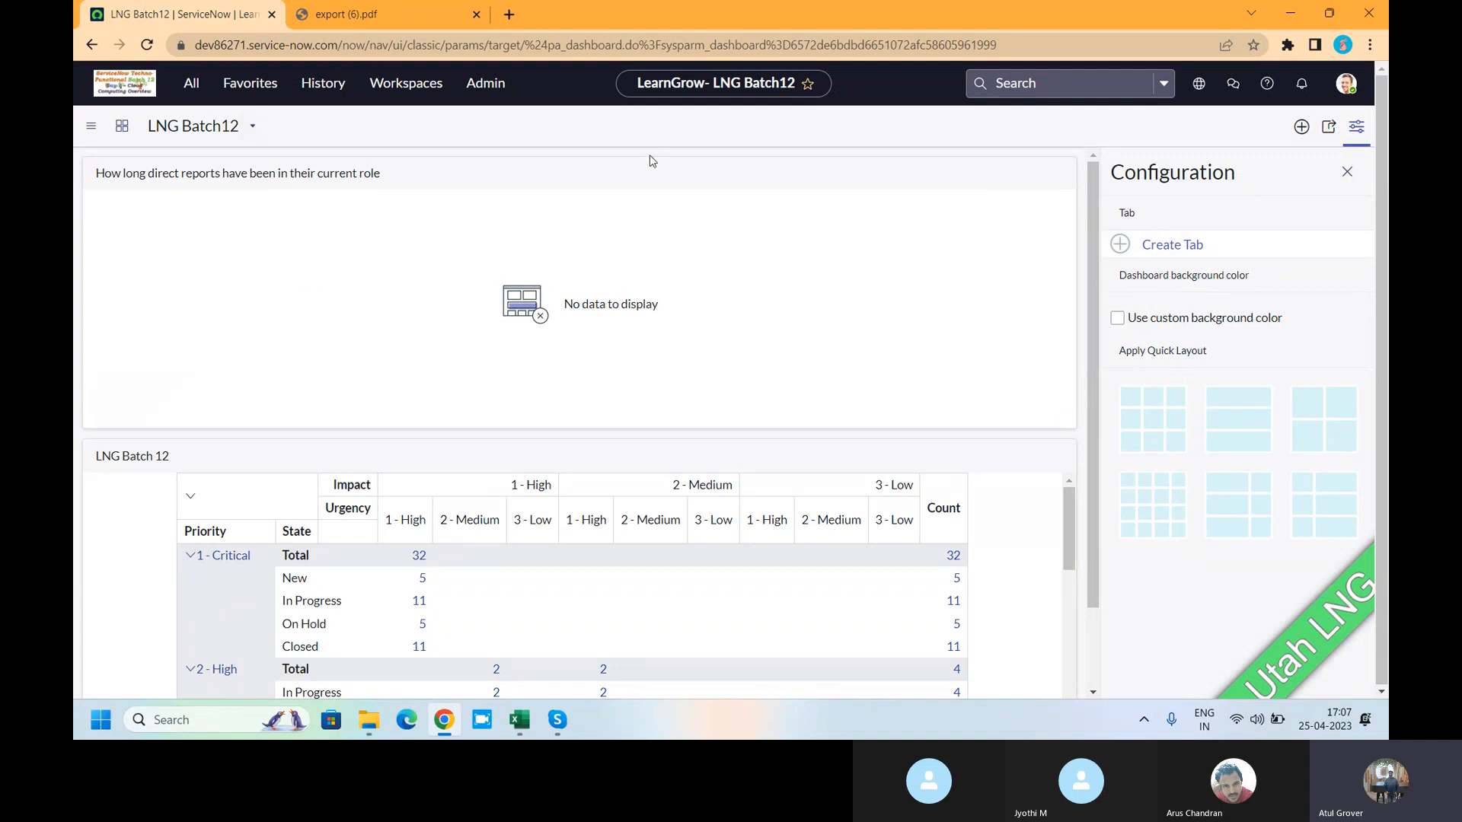
click(1344, 411)
click(1216, 423)
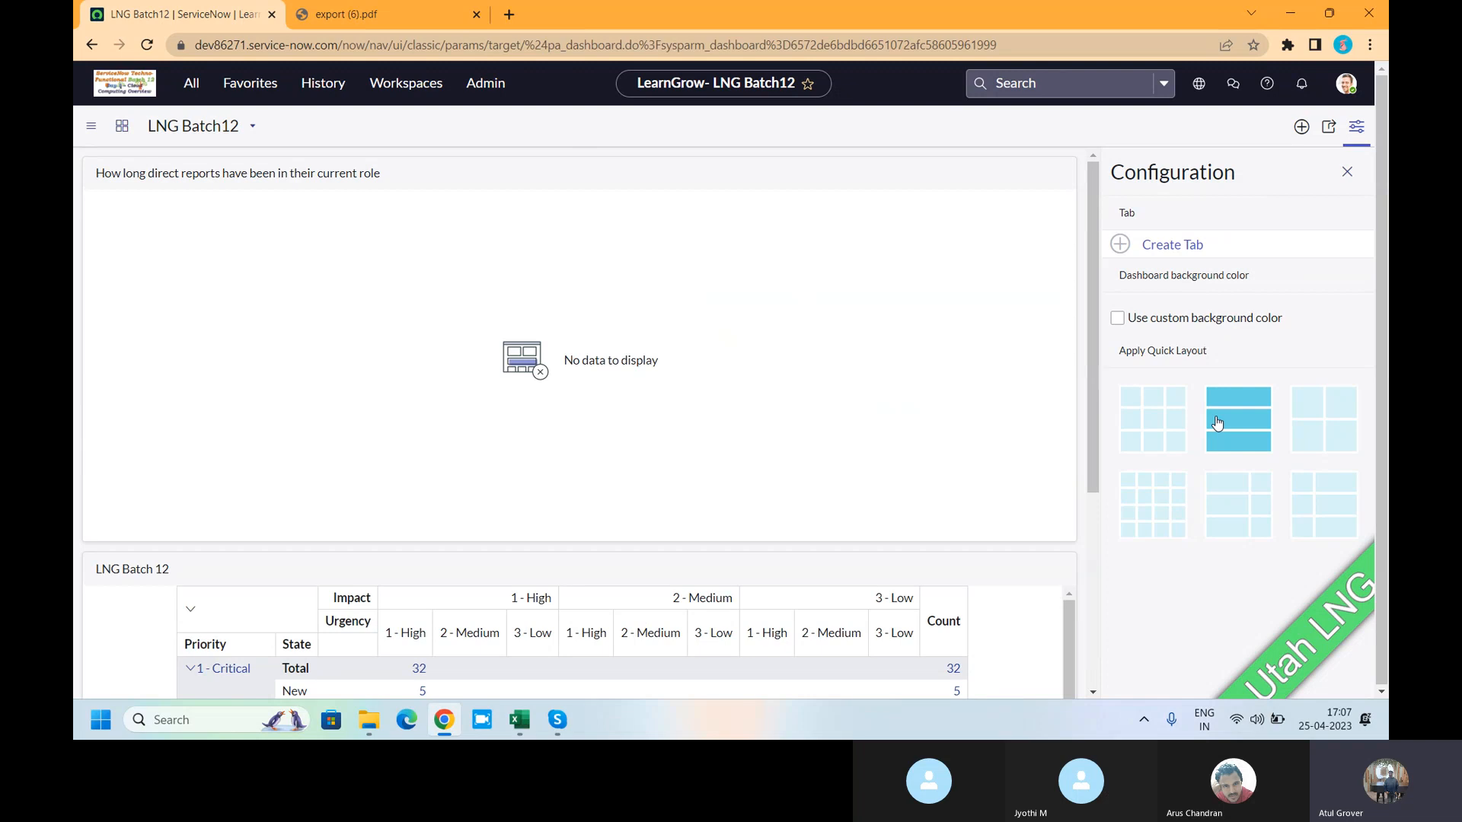
click(1144, 423)
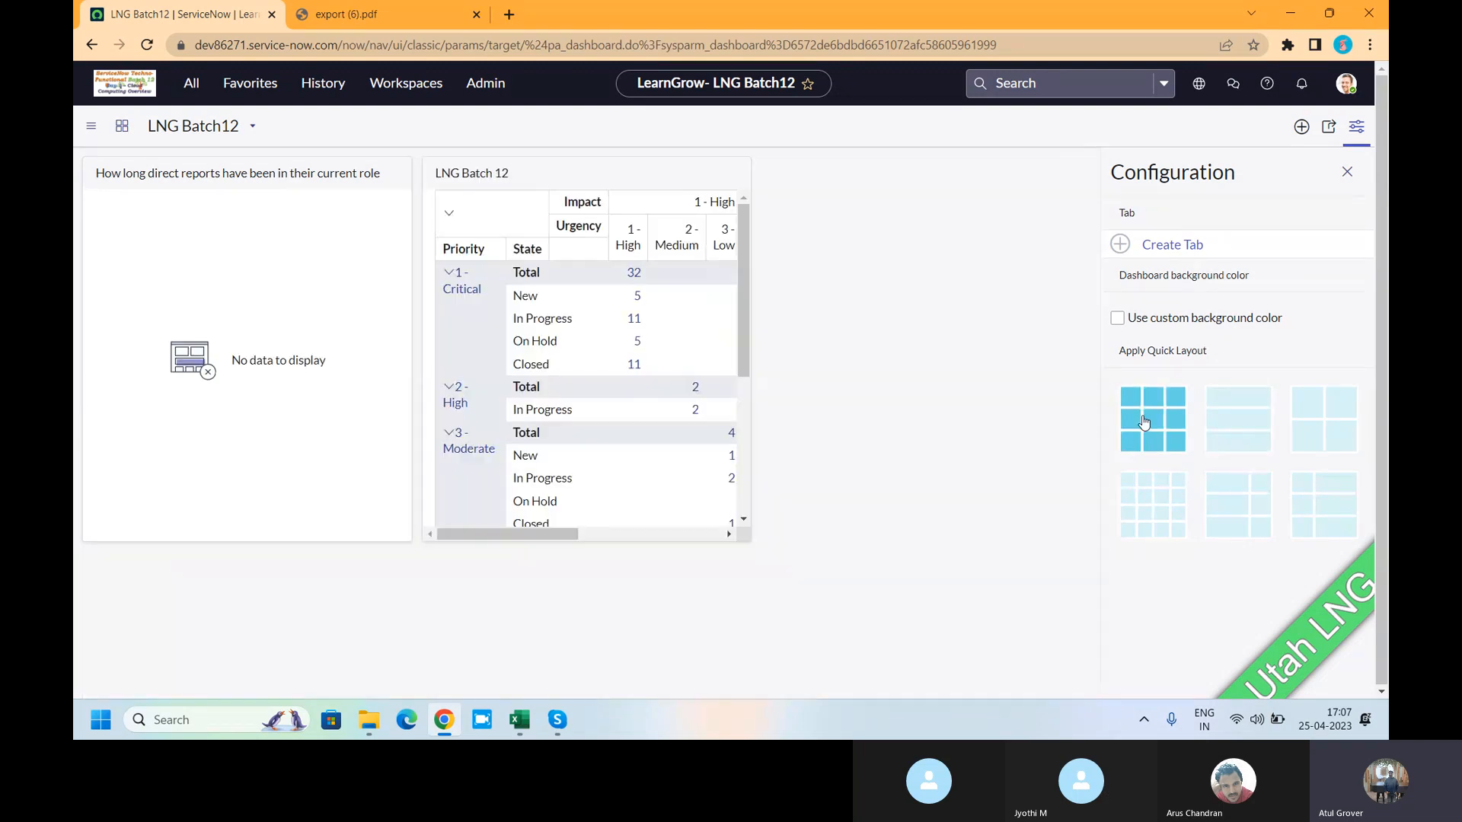
click(1149, 502)
click(1239, 500)
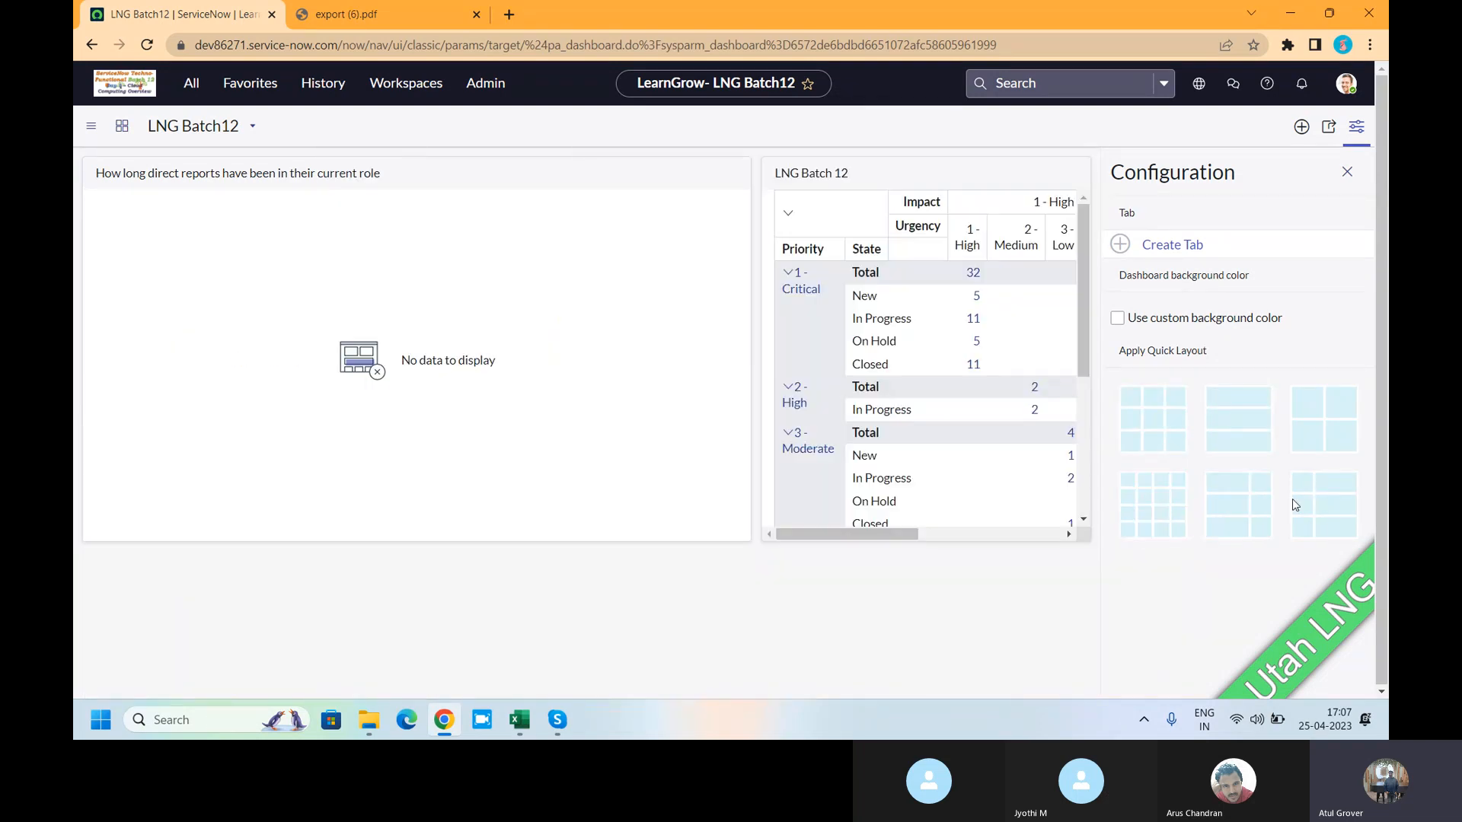
click(1320, 506)
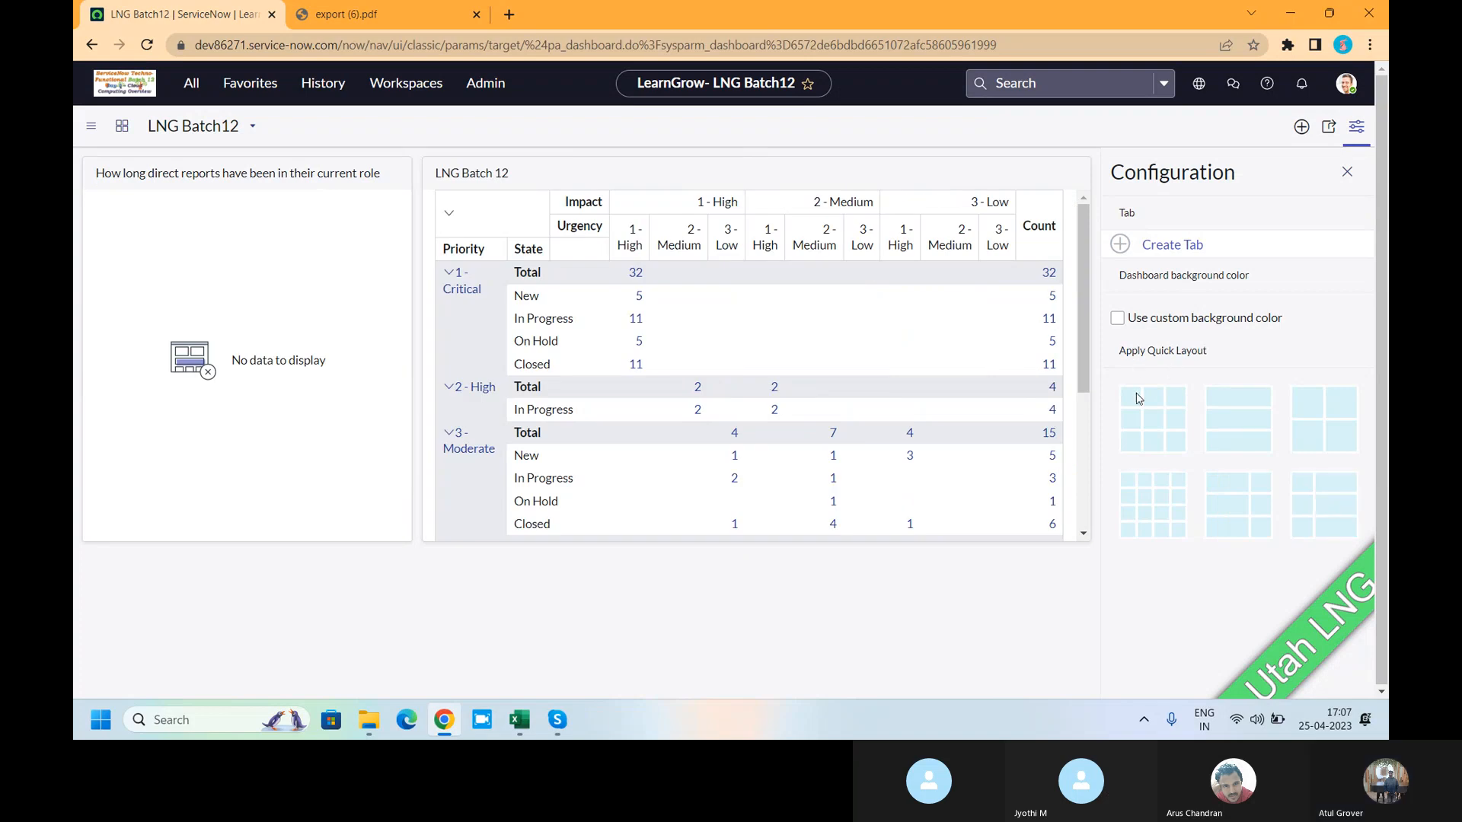
click(1303, 422)
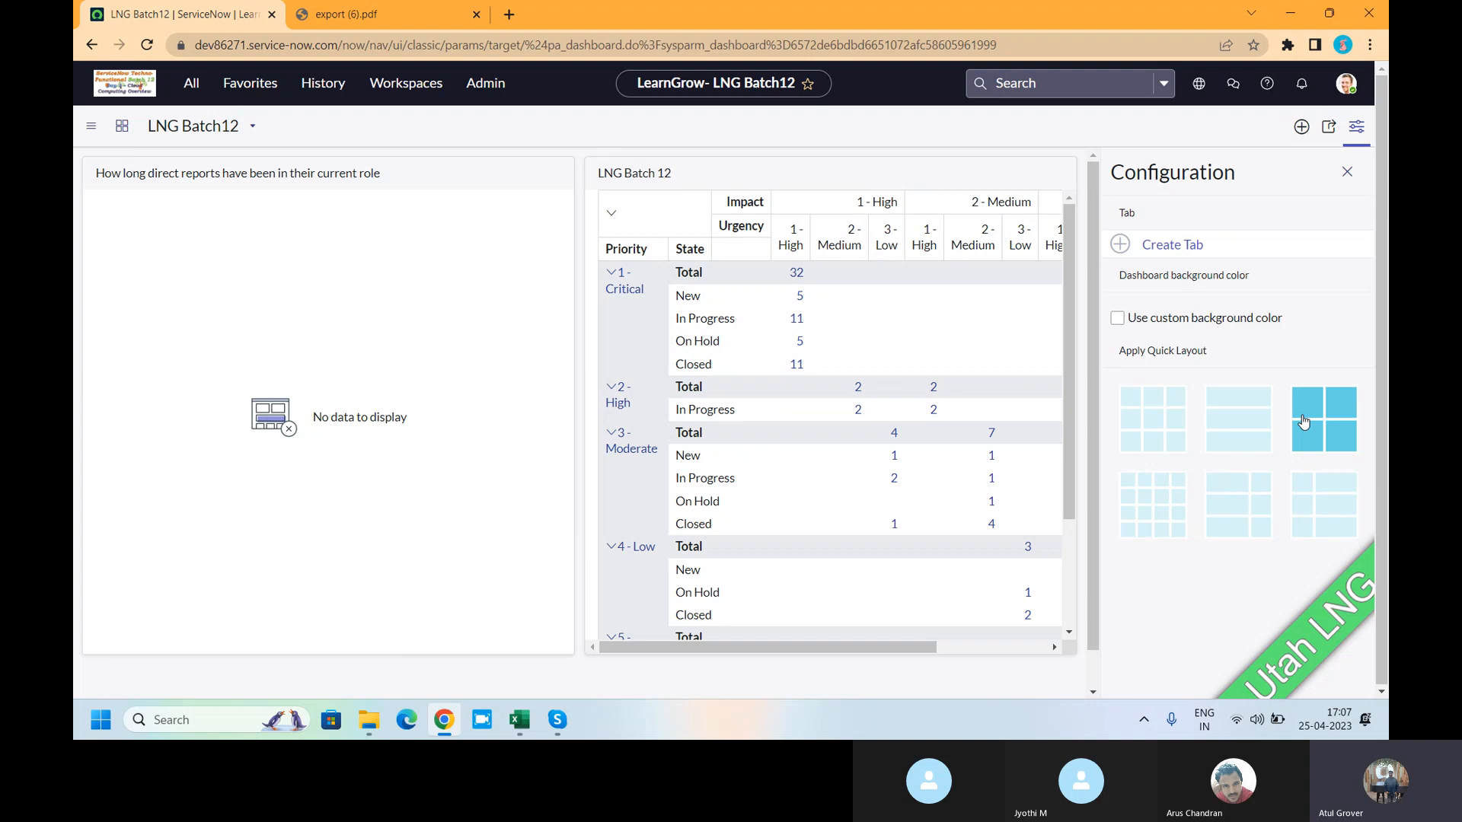
mouse_move(965, 174)
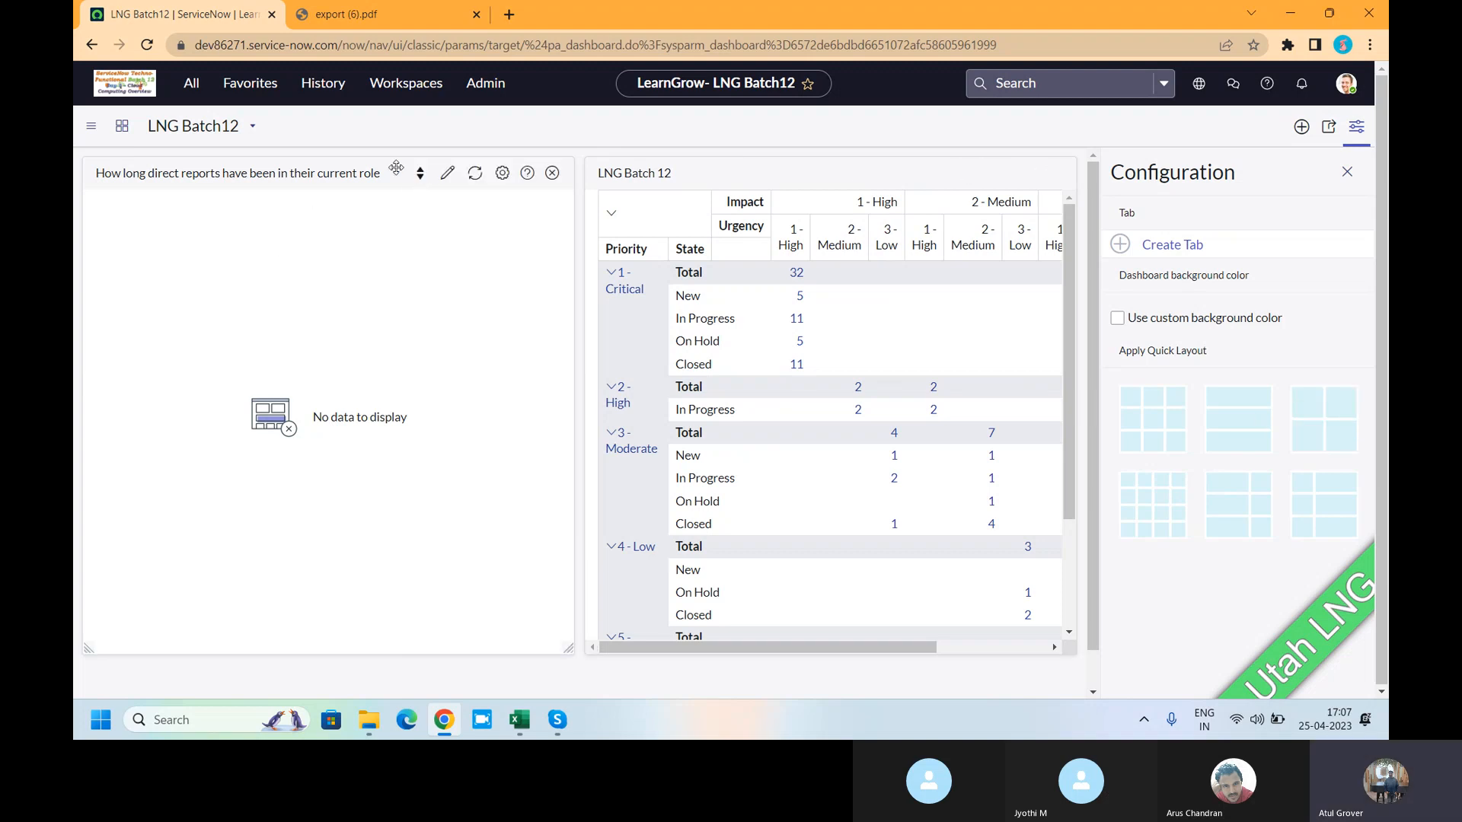
- Create a second dashboard tab and rename it 'Change'
click(1185, 251)
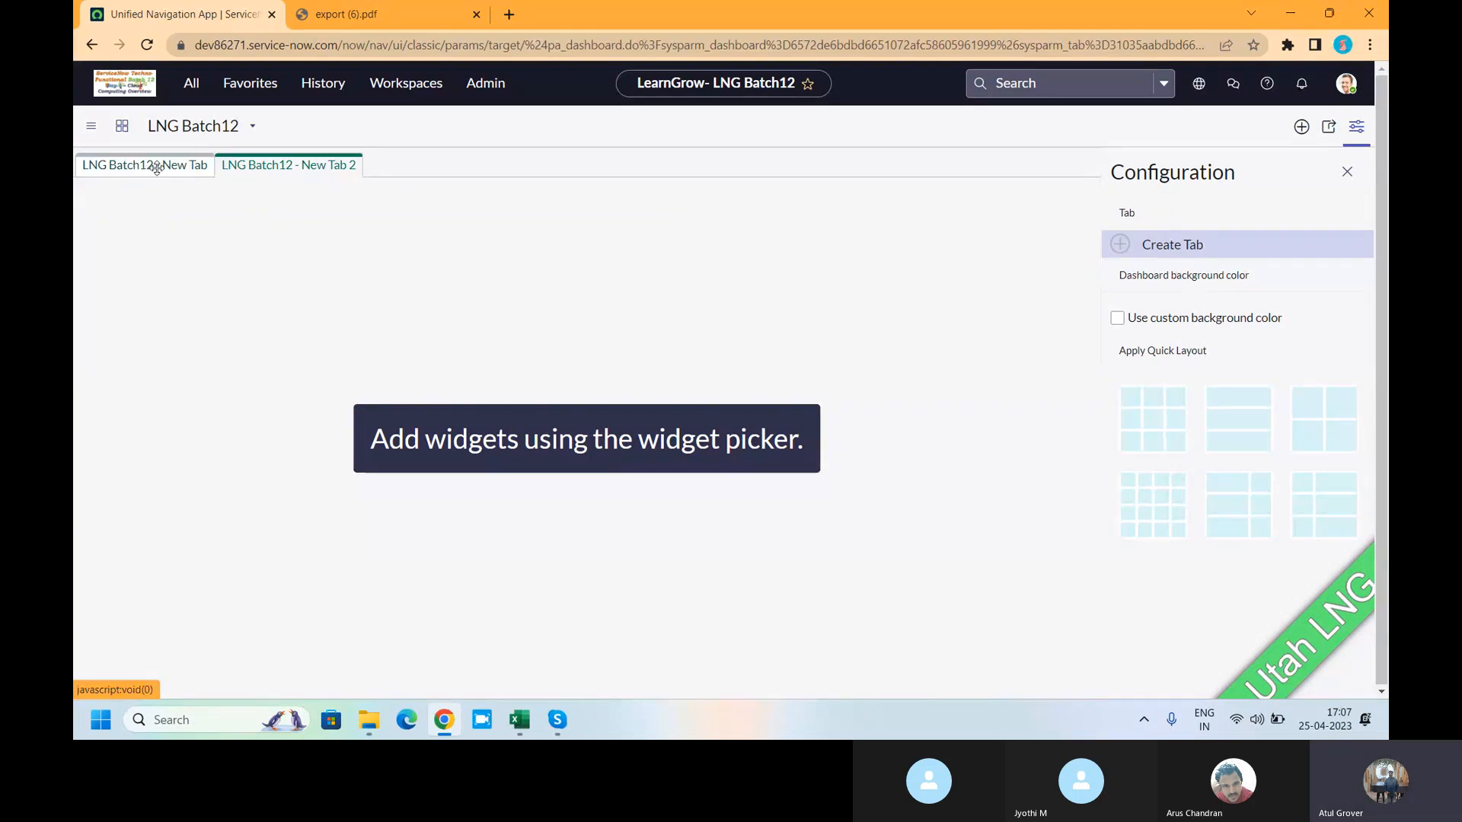
mouse_move(313, 173)
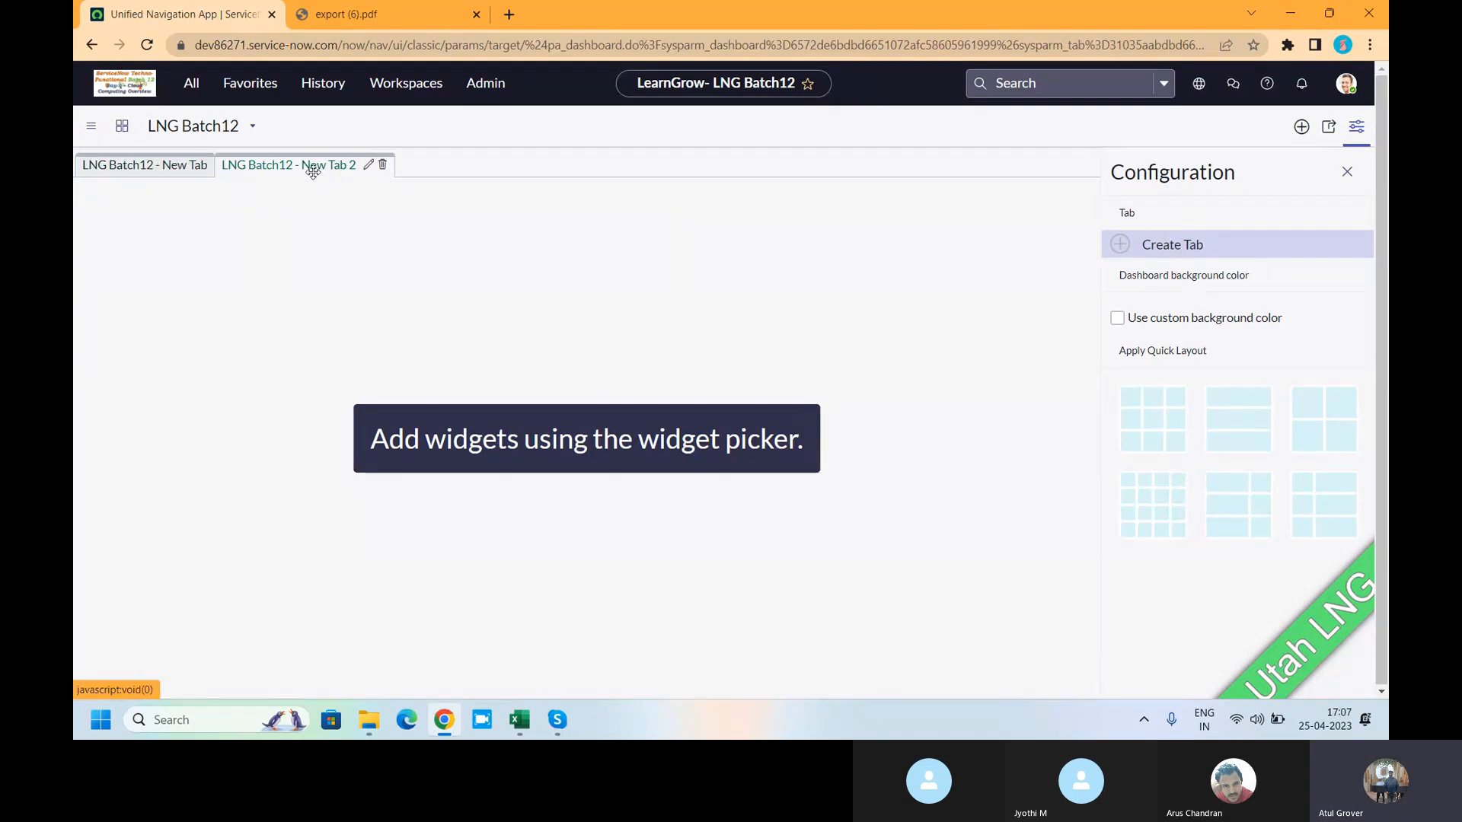
click(367, 167)
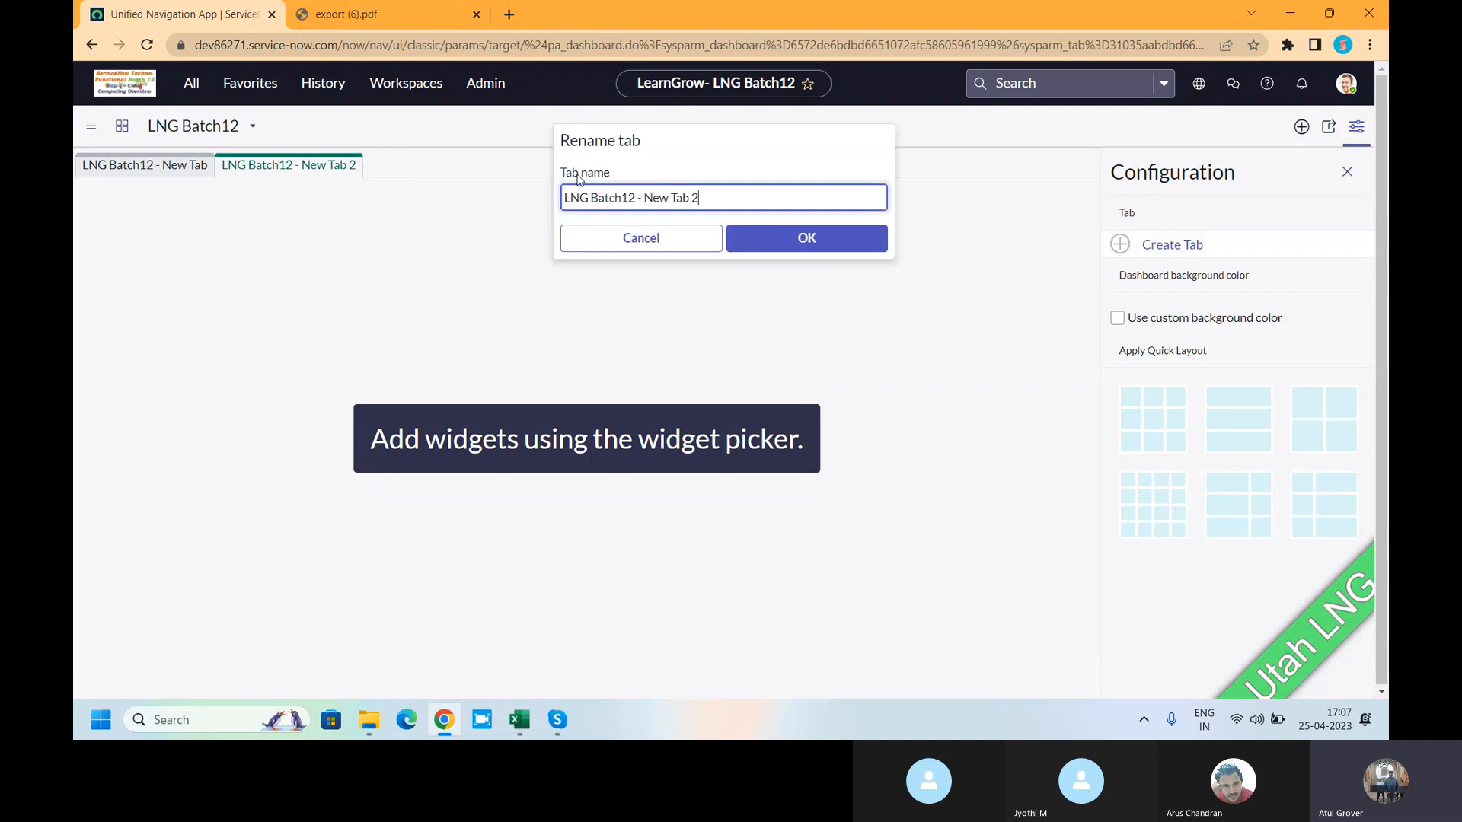
drag(714, 192, 415, 199)
text(Change)
click(792, 240)
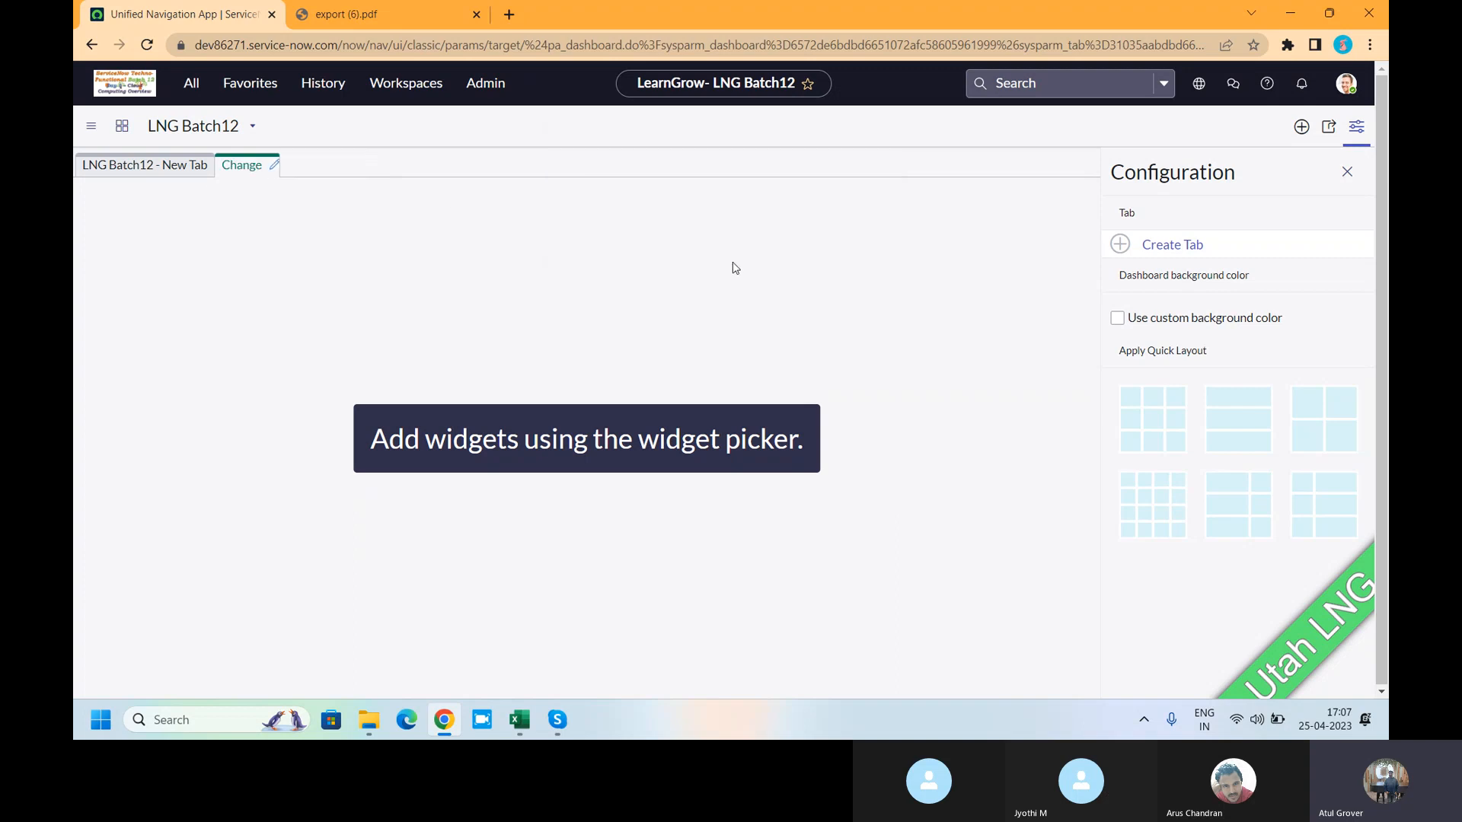
- Rename the first tab, holding the existing widgets, to 'Incident'
click(199, 168)
click(219, 164)
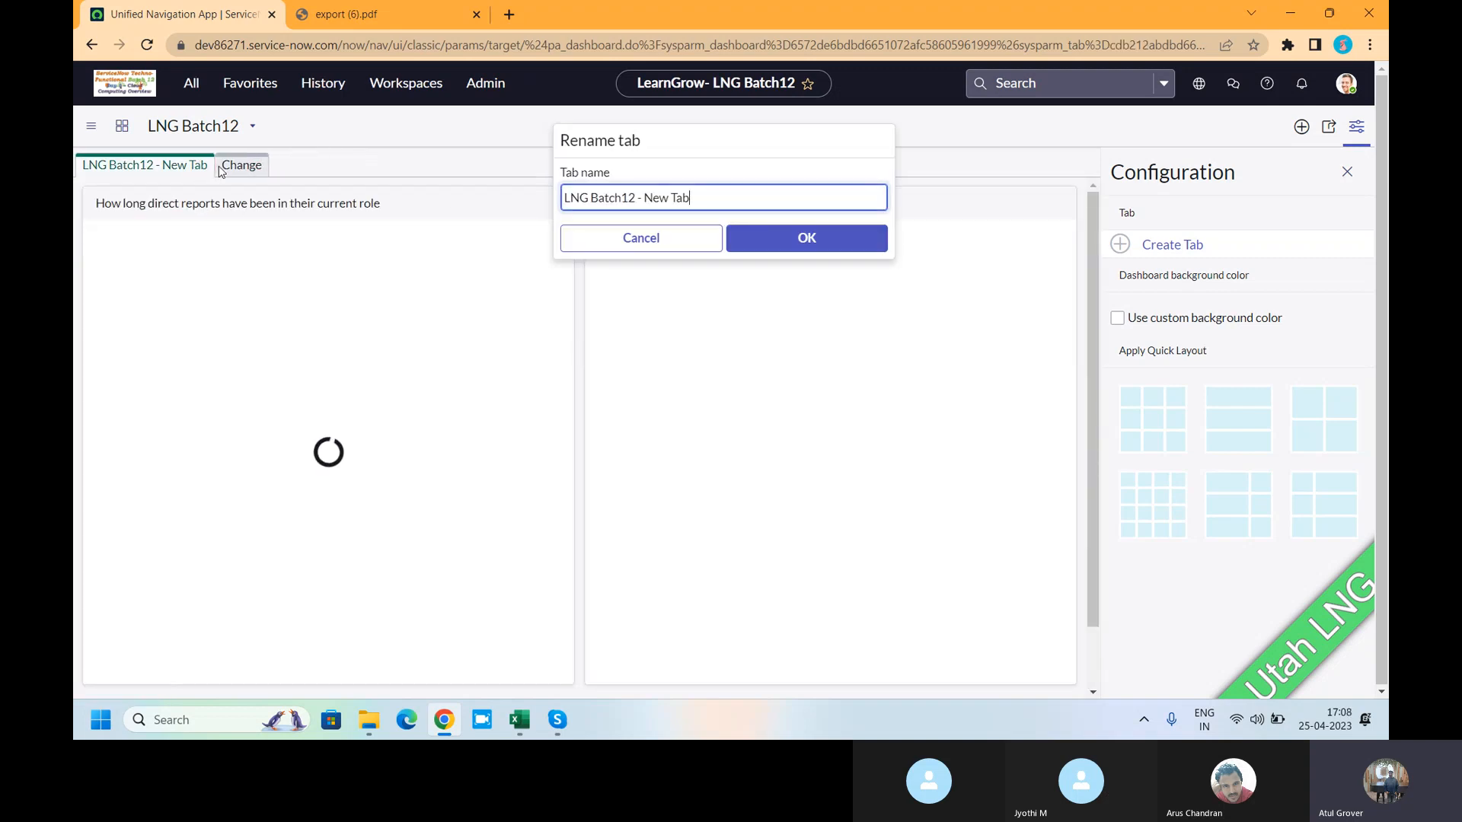
key(ctrl+a)
text(I)
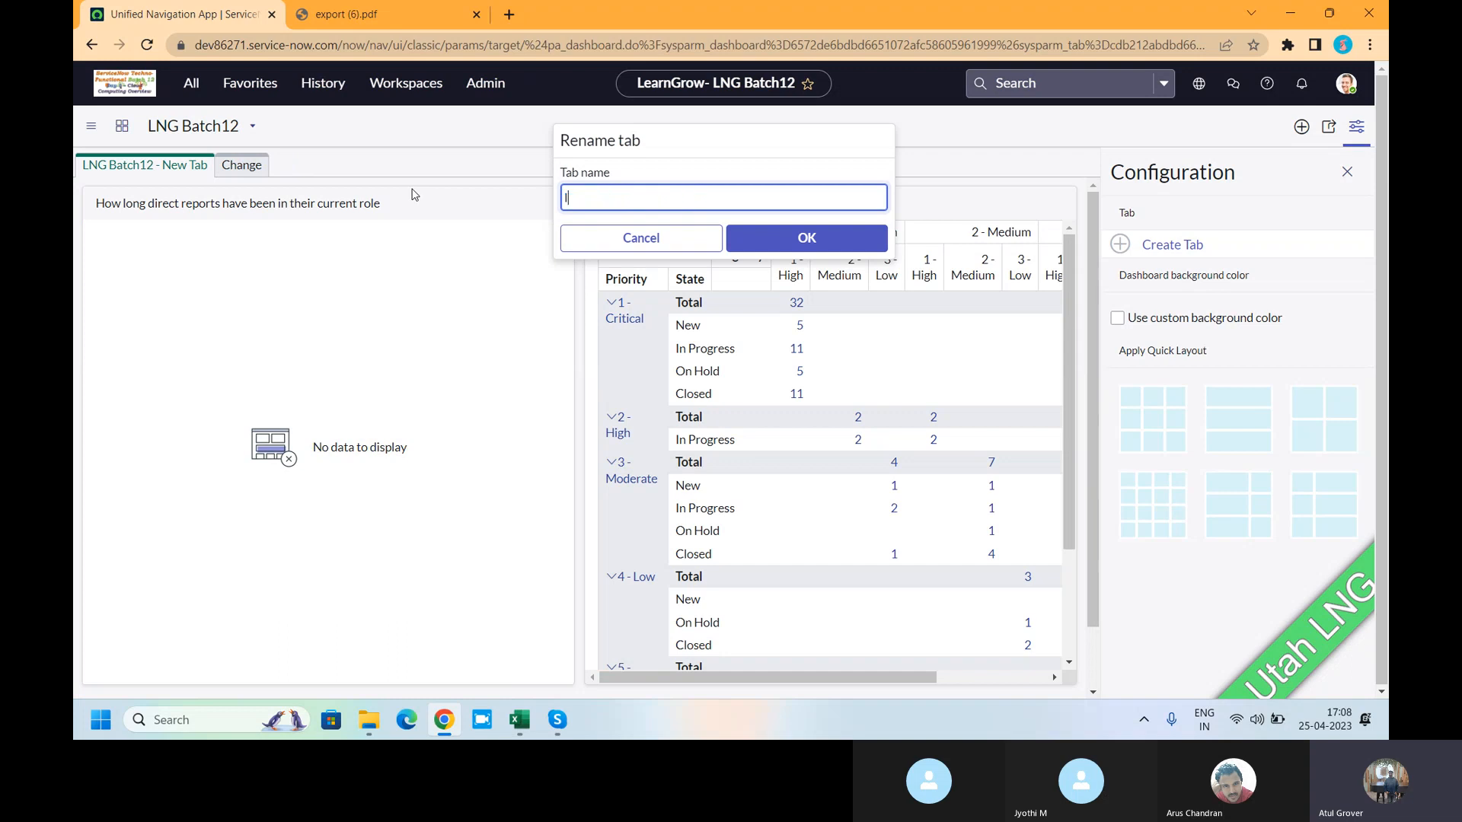
text(ncidenrt)
key(BackSpace)
key(BackSpace)
click(792, 238)
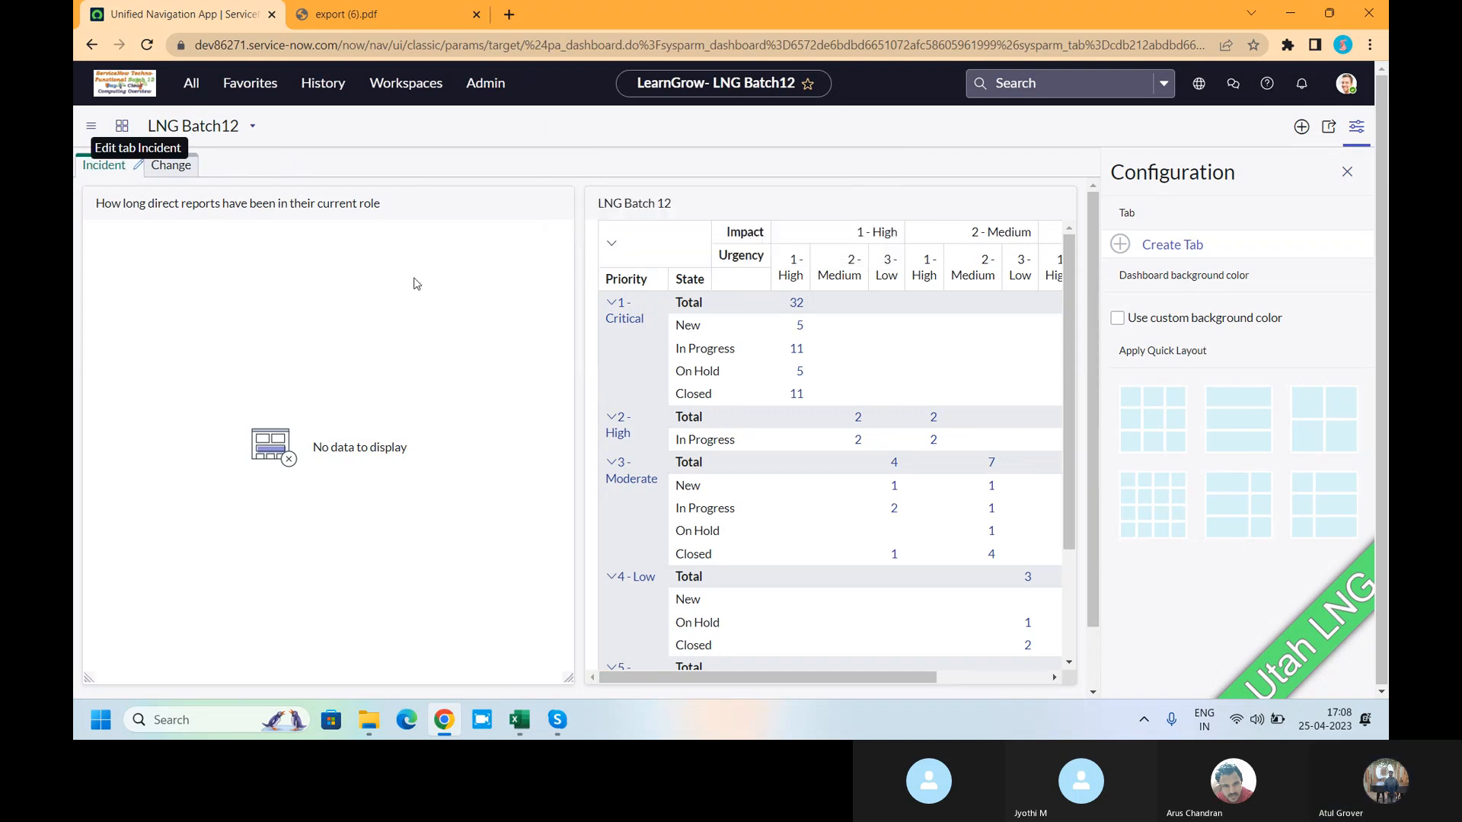
- Switch to the empty Change tab and bring up the Breakdown widget list
click(168, 164)
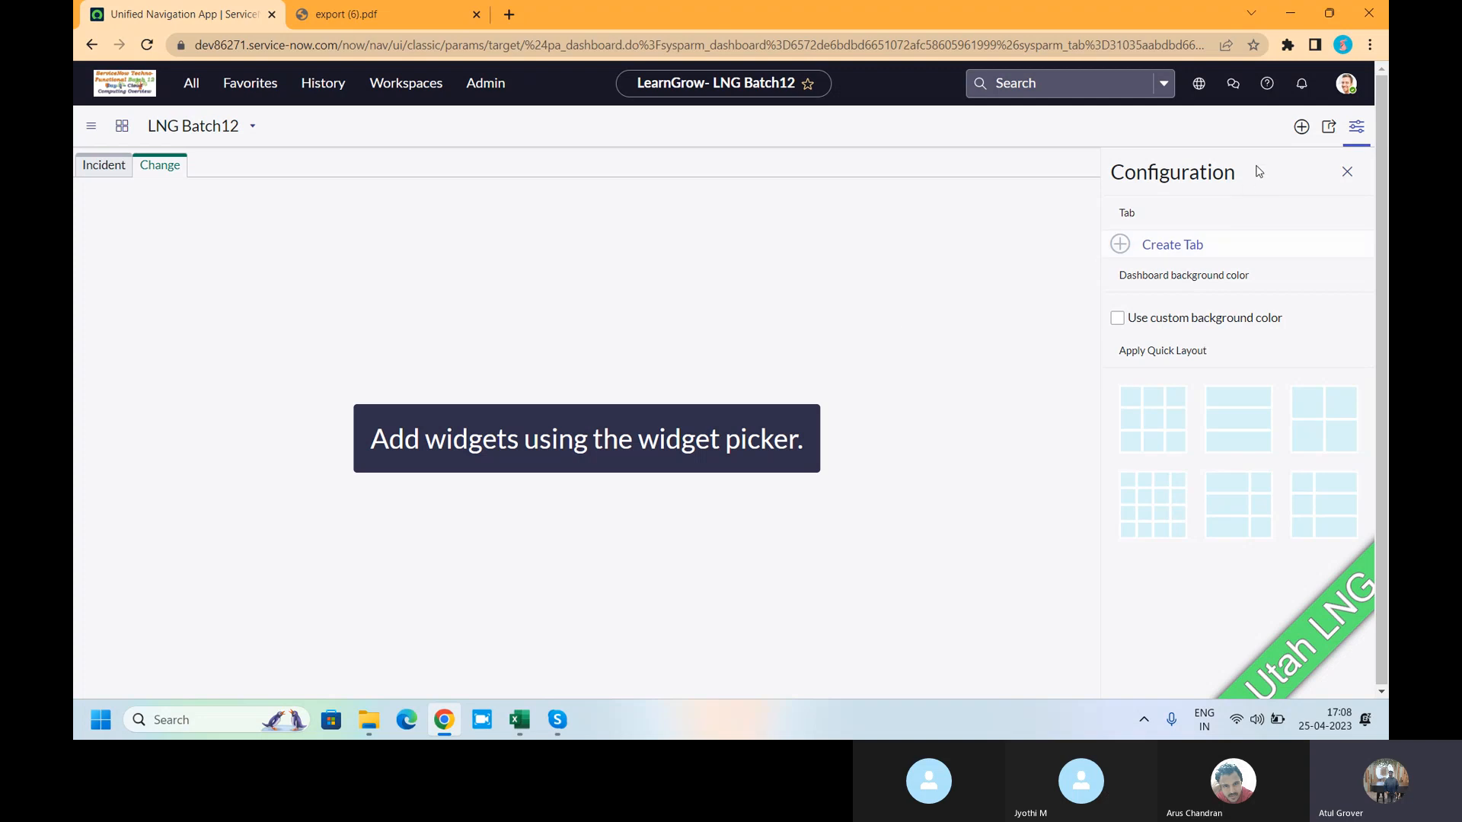
click(1312, 136)
click(1112, 175)
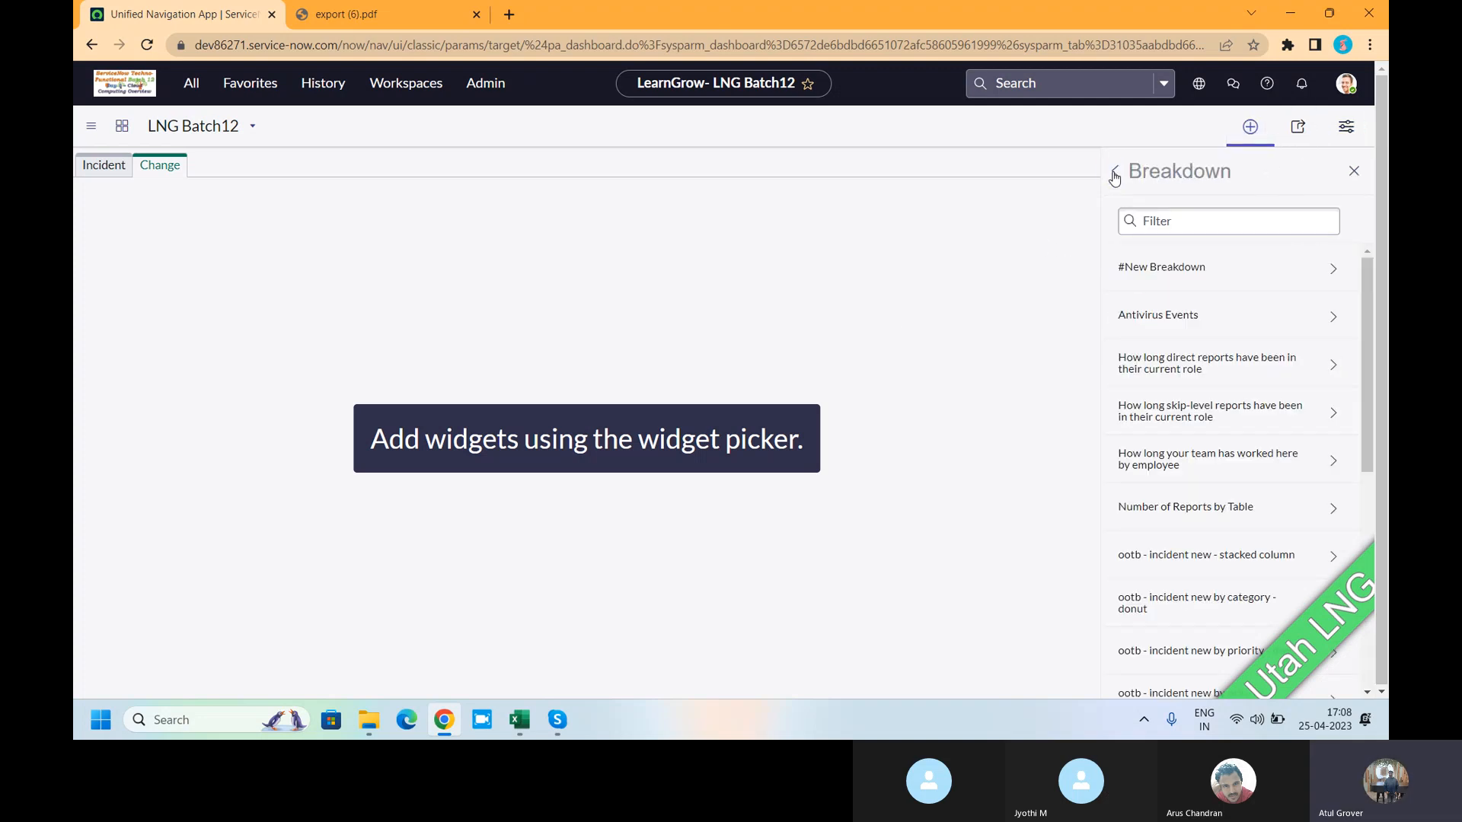
scroll(1195, 365, down, 5)
- Add the 'ootb - incident open by assignment group - scorecard' breakdown to the Change tab
click(1187, 415)
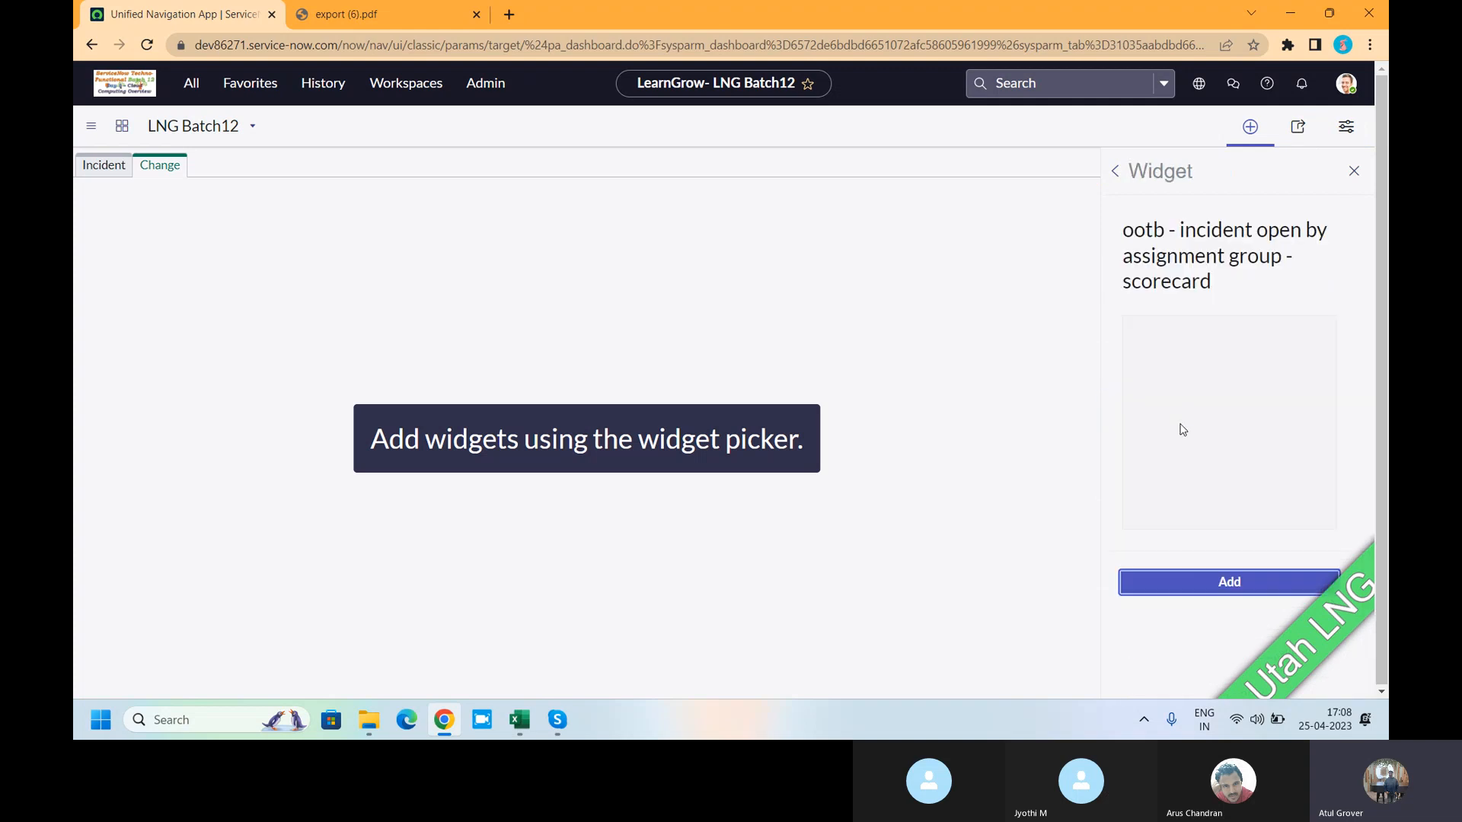
click(1226, 588)
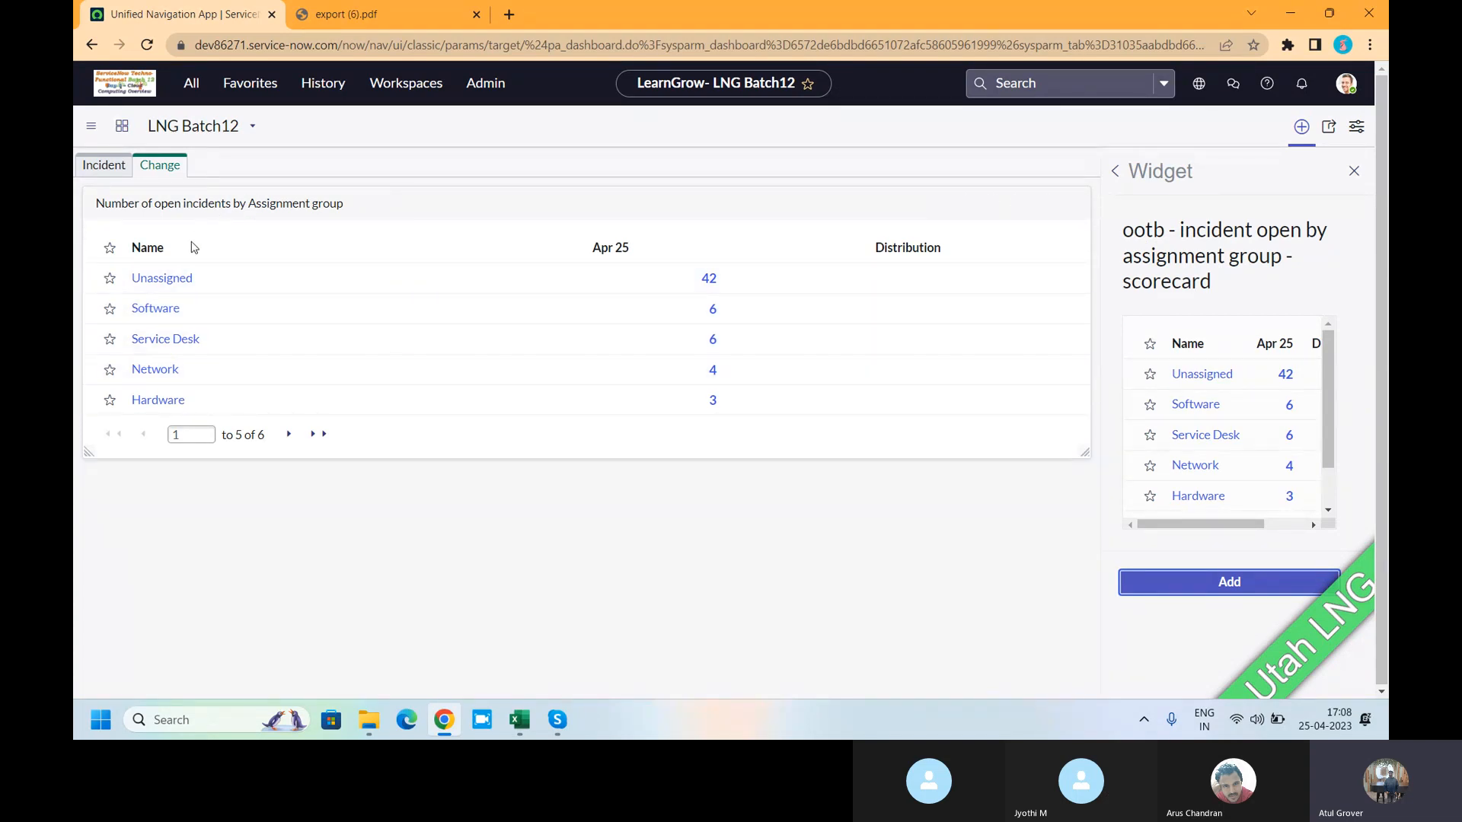
click(1116, 172)
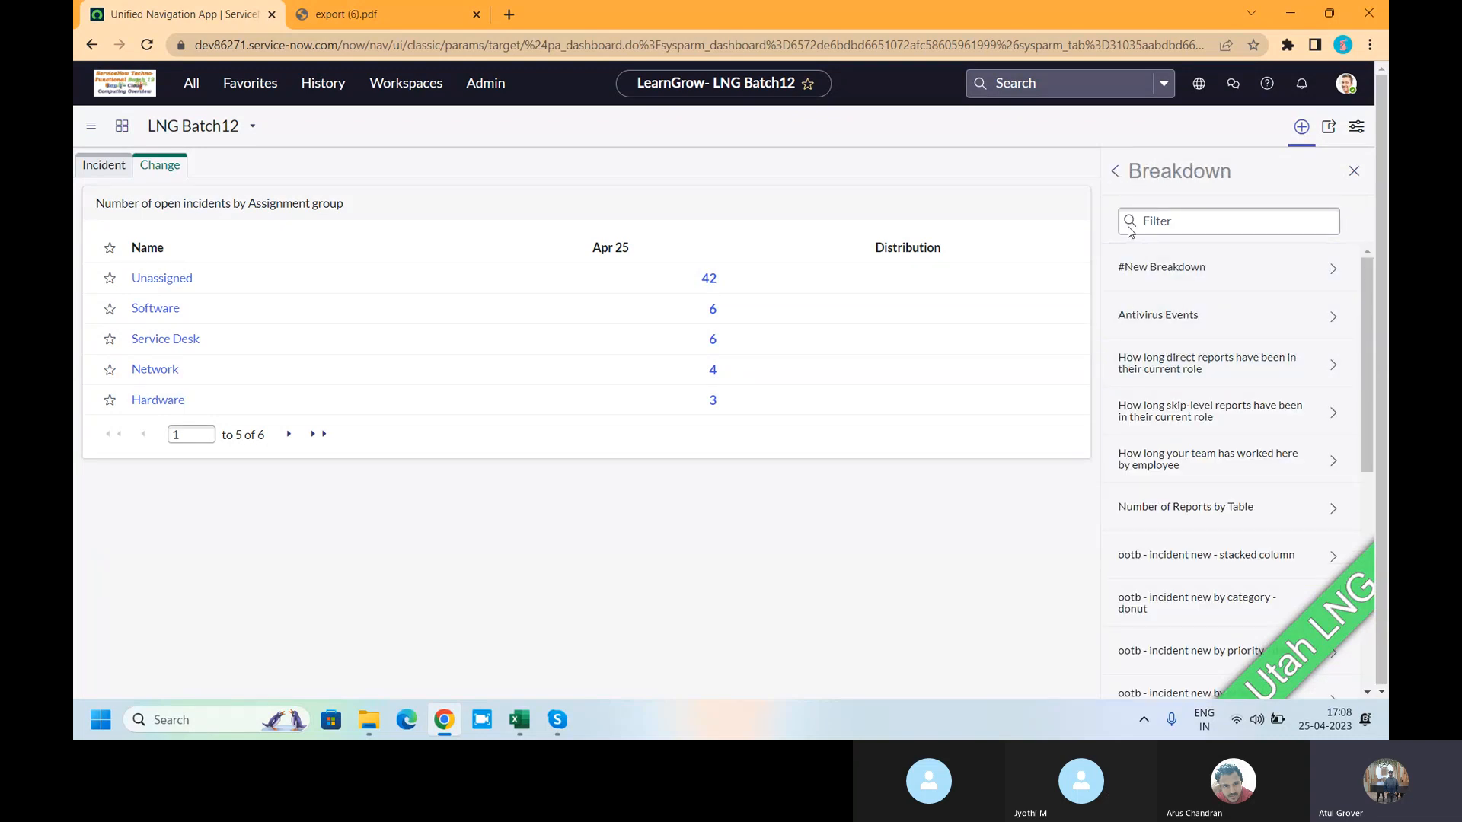
click(1124, 180)
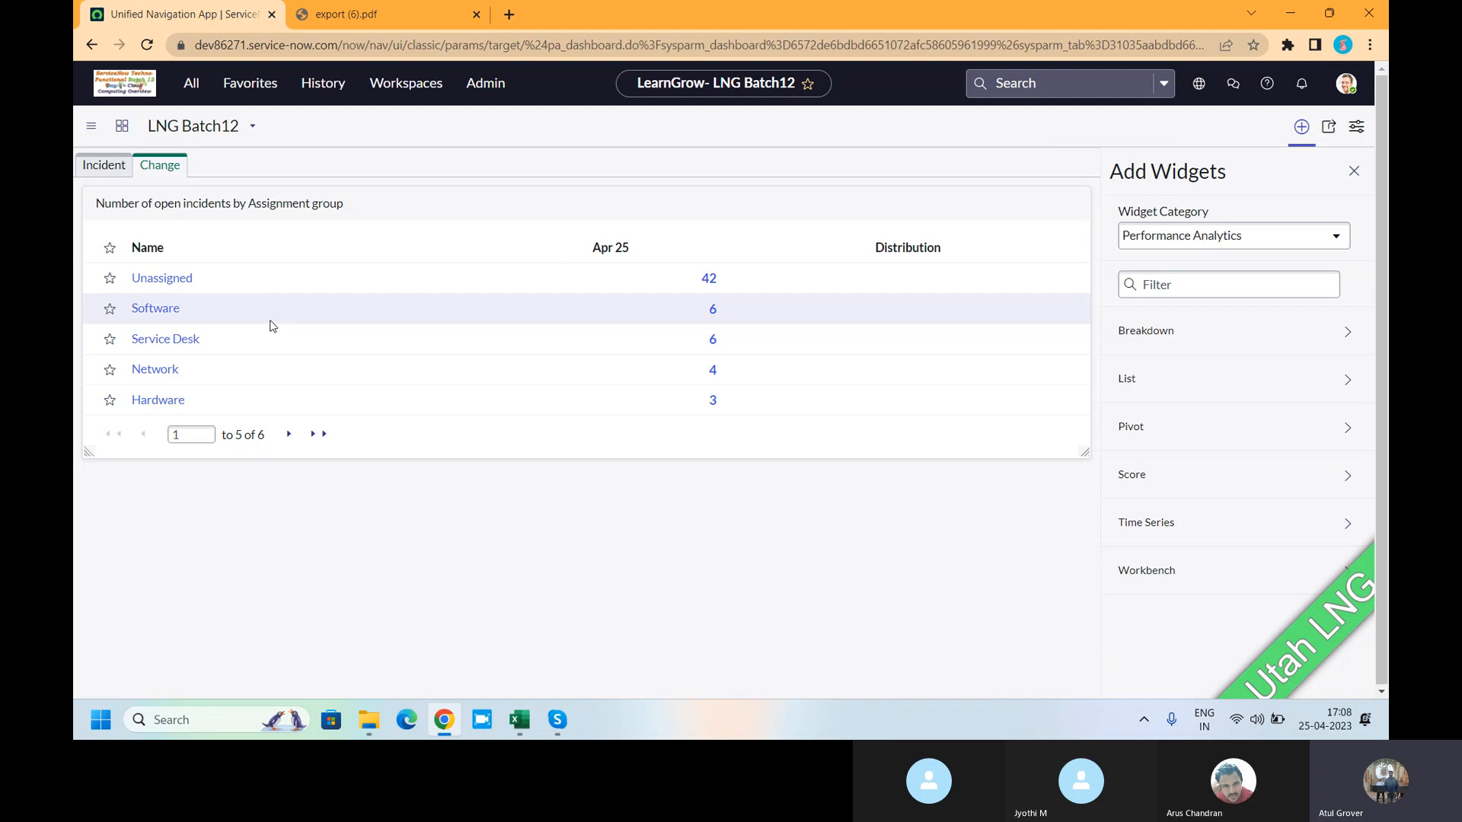
- Open the dashboard's sharing panel and review its current groups, users and roles
click(1356, 128)
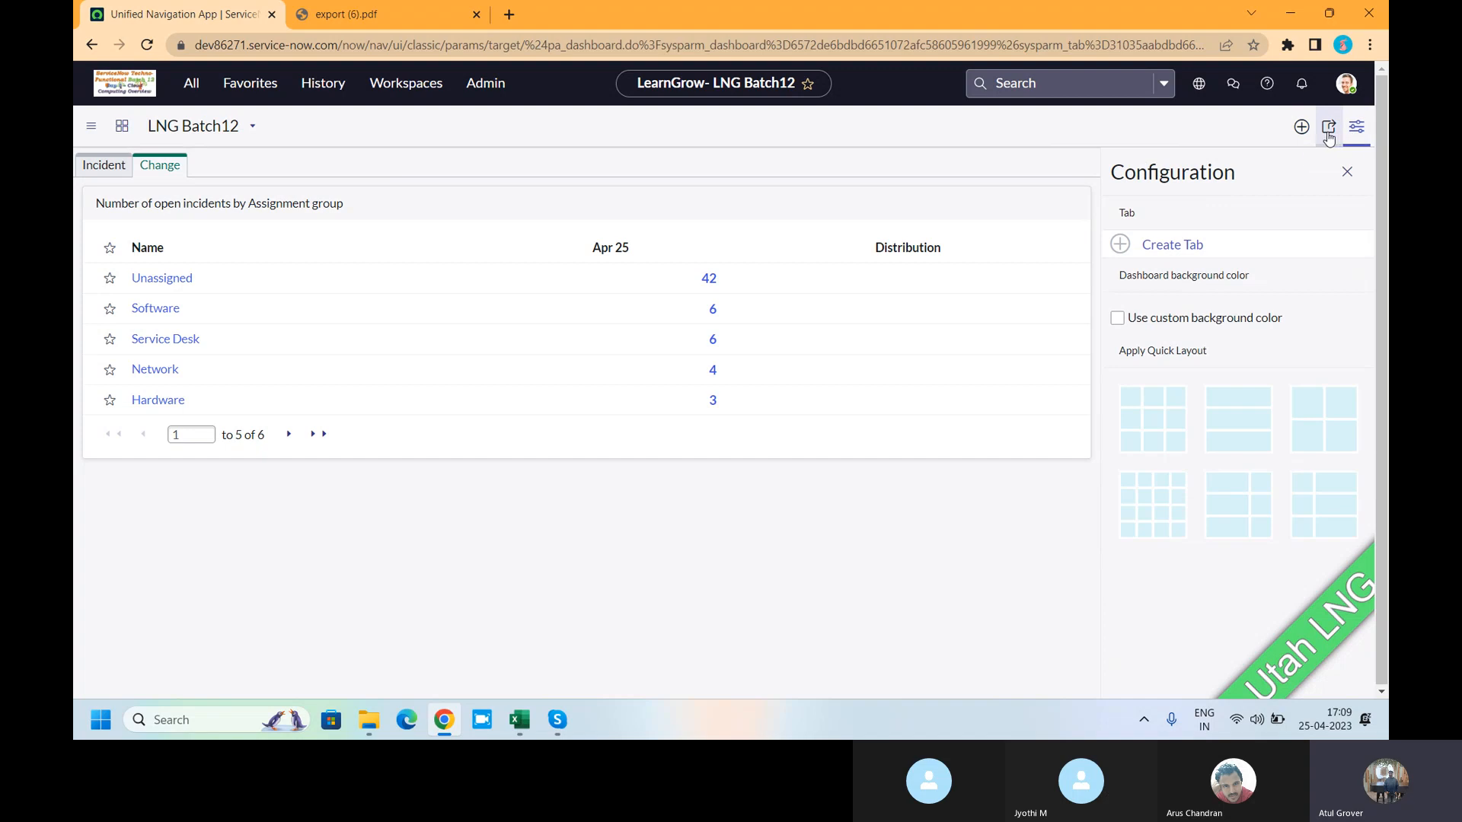
click(1328, 130)
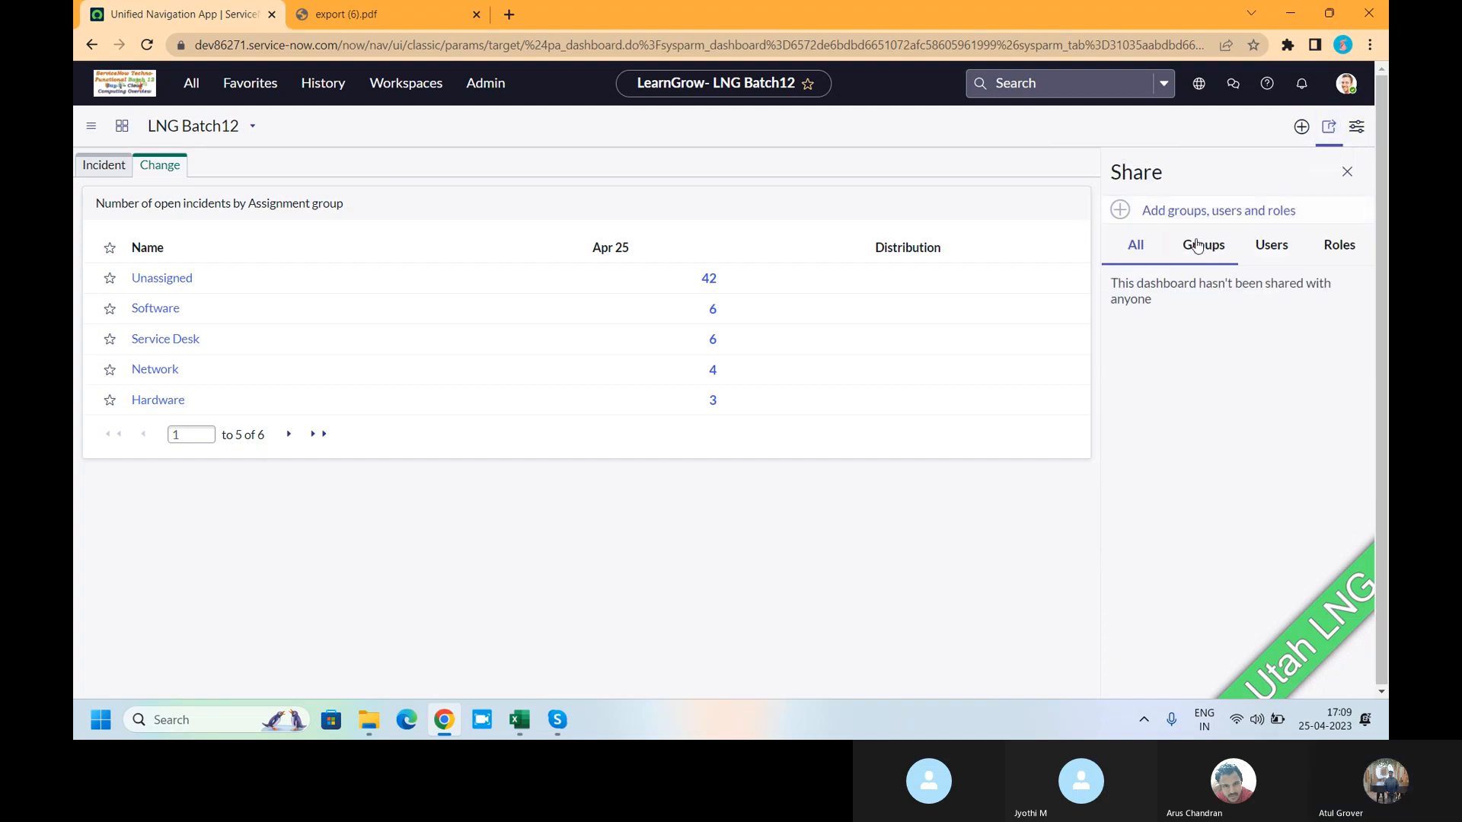
click(1232, 254)
click(1272, 243)
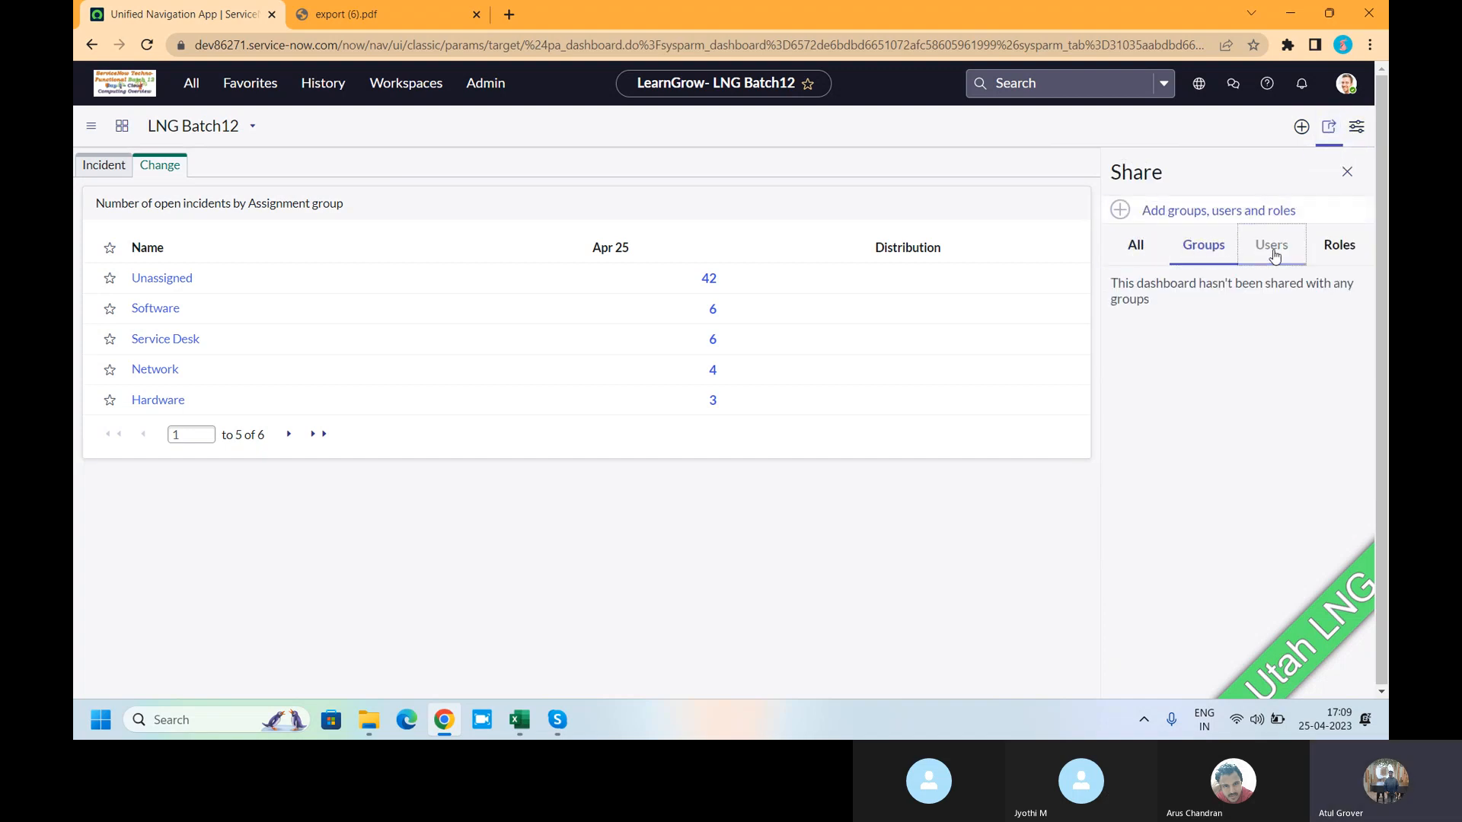
click(1337, 244)
- Share the dashboard with the Agent_Batch12 group at Can view and confirm it under Groups
click(1193, 212)
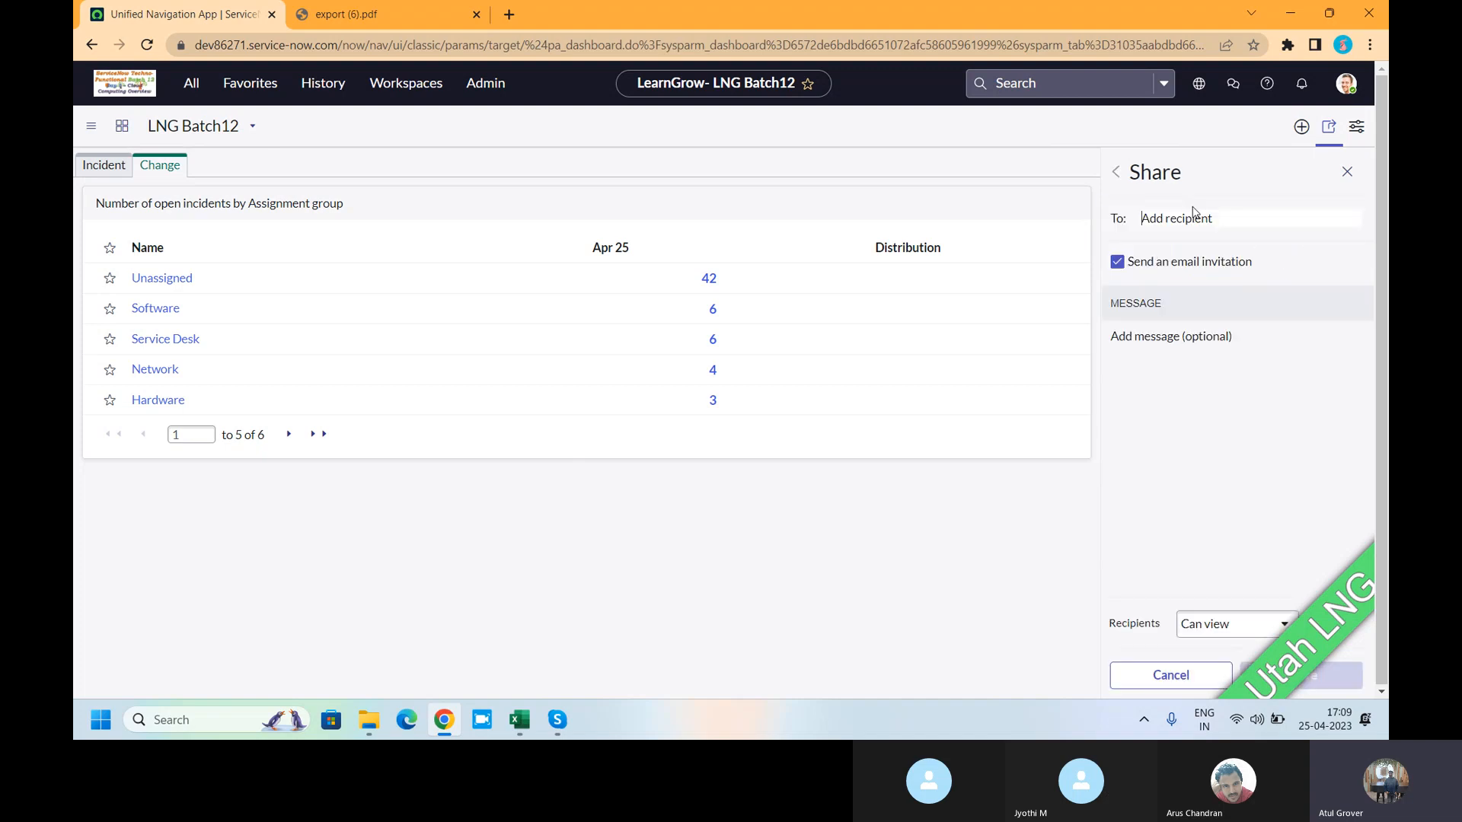
text(batch)
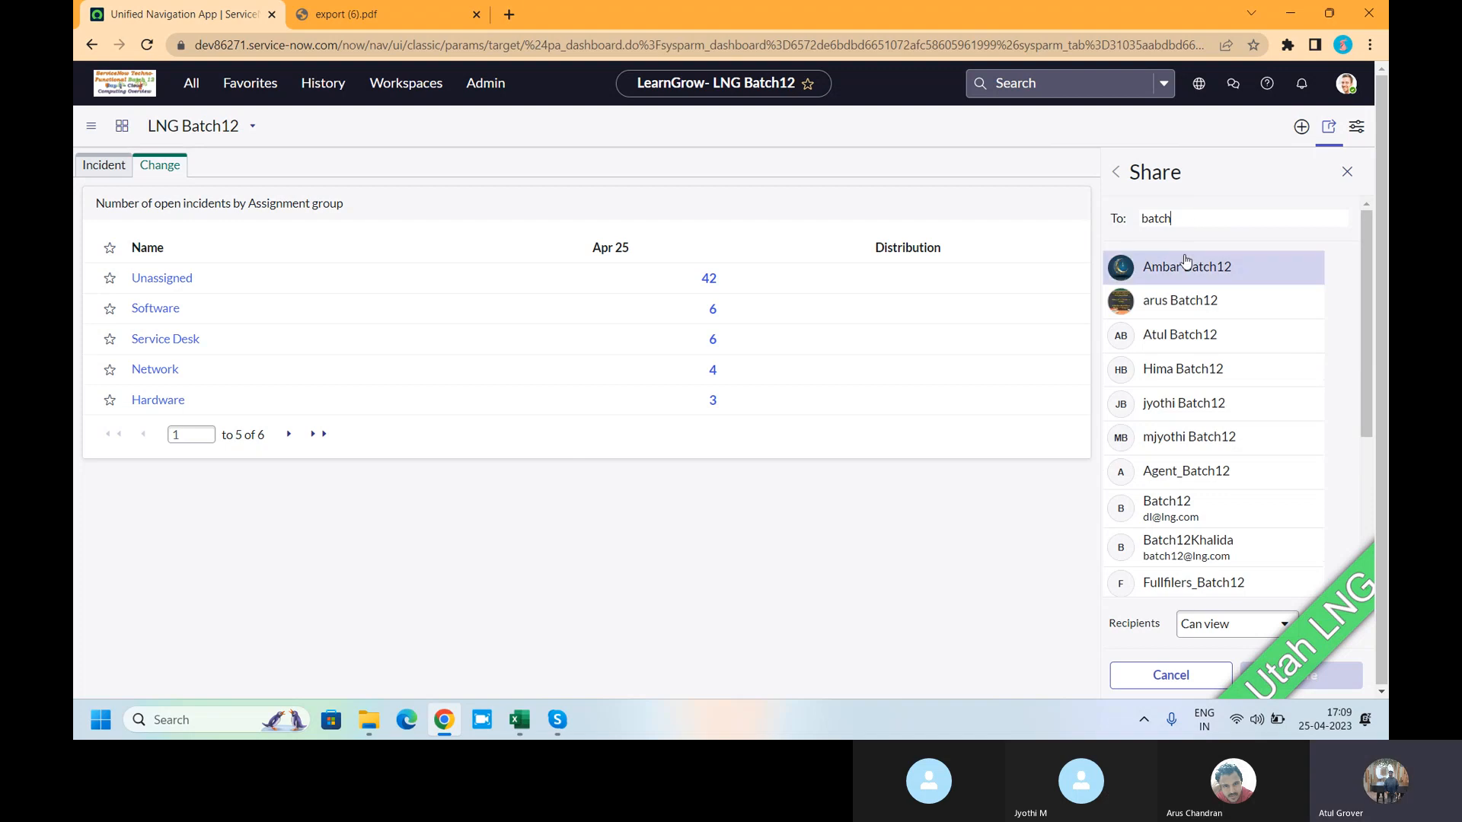
text(12)
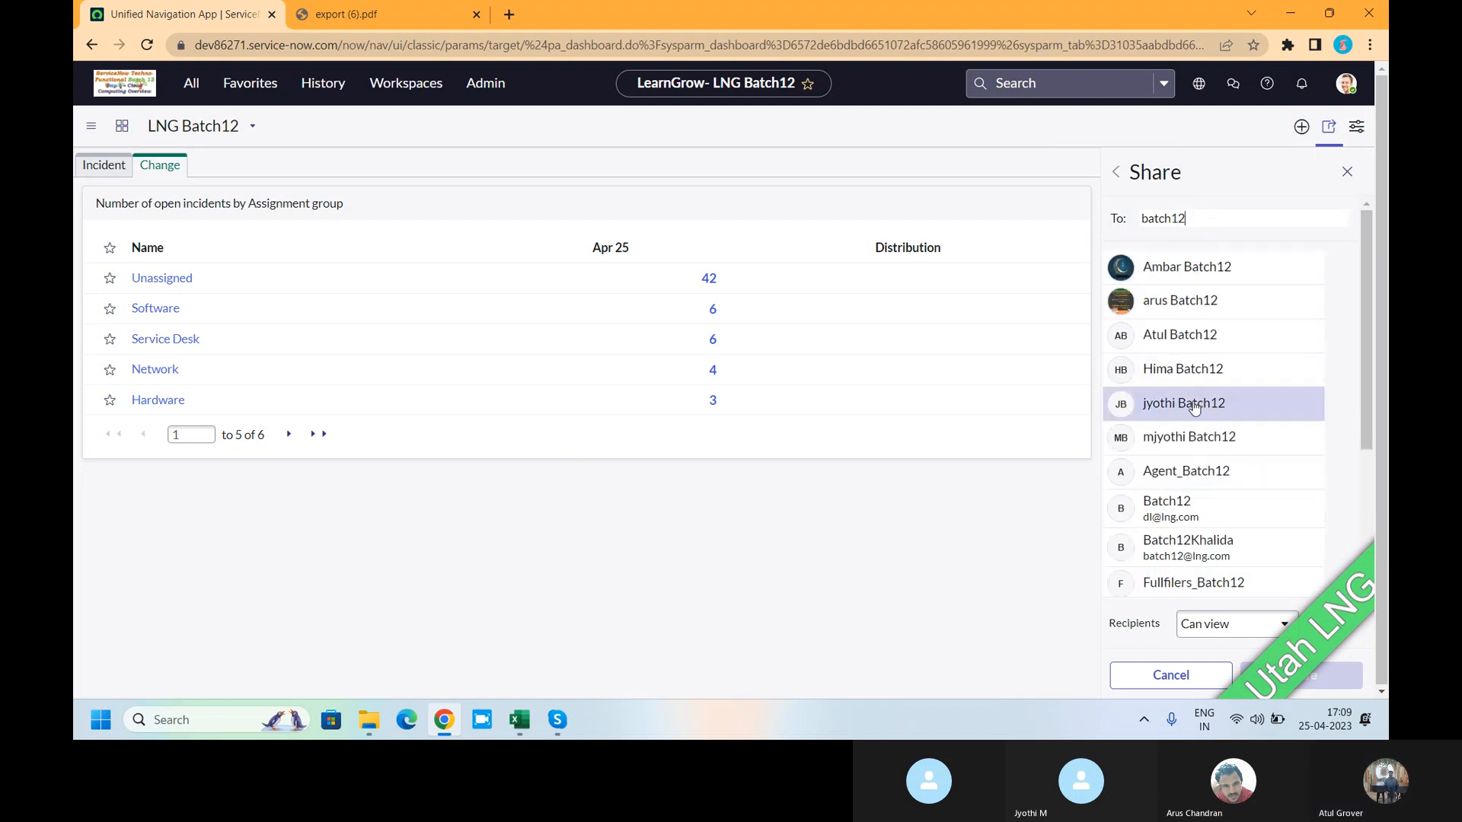
click(1184, 472)
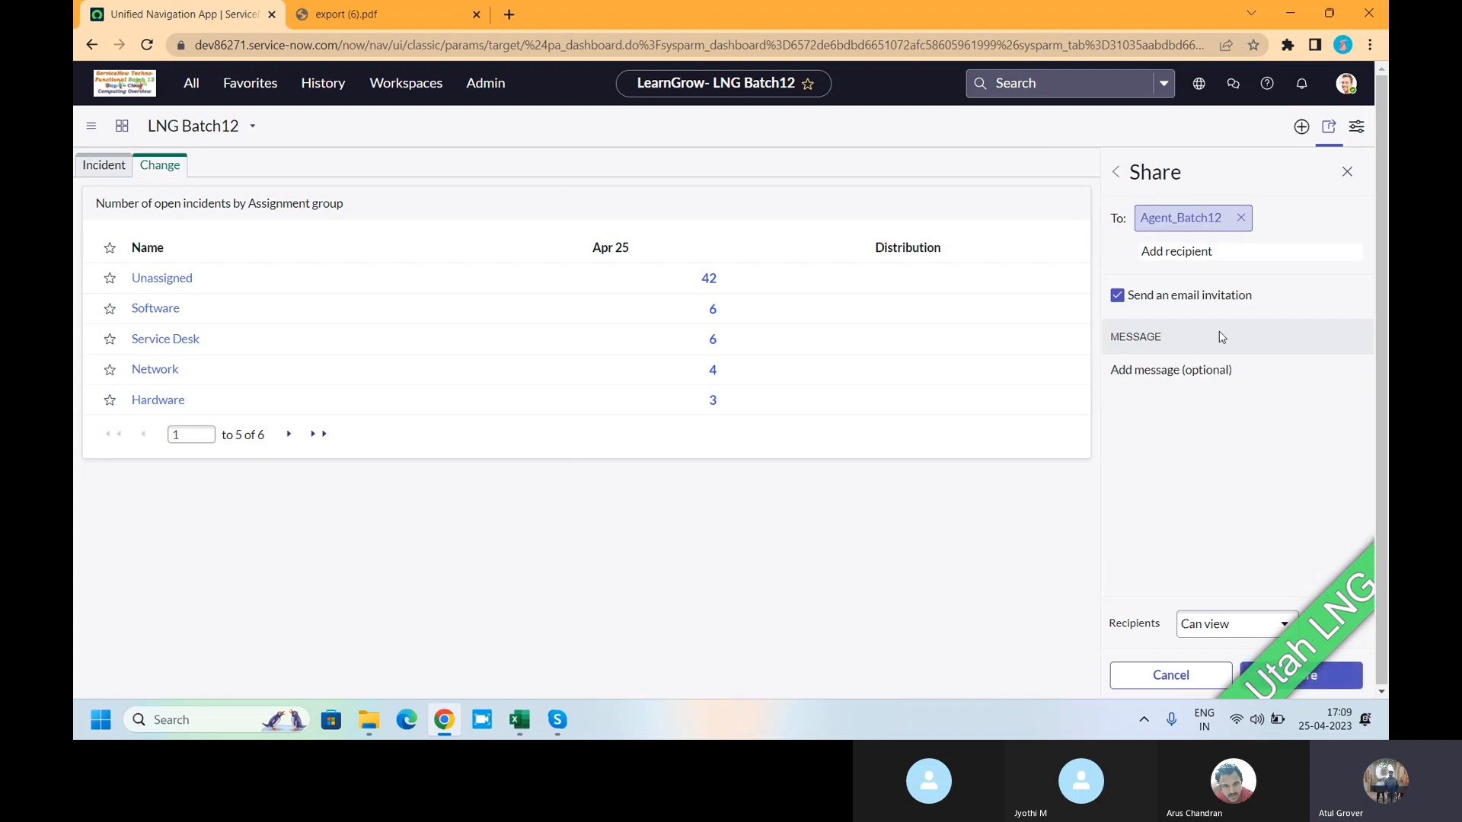
click(1243, 625)
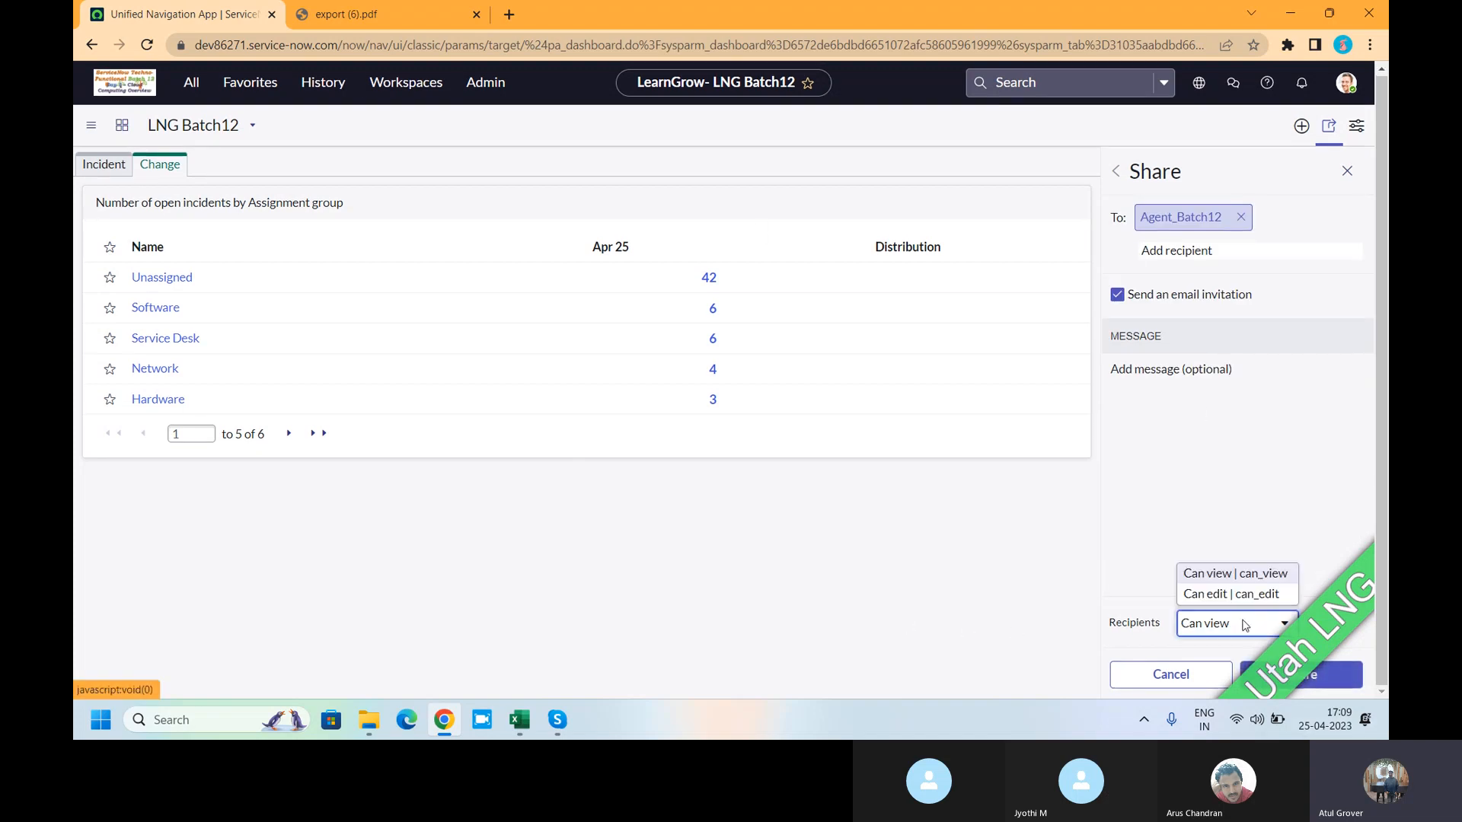
click(1246, 575)
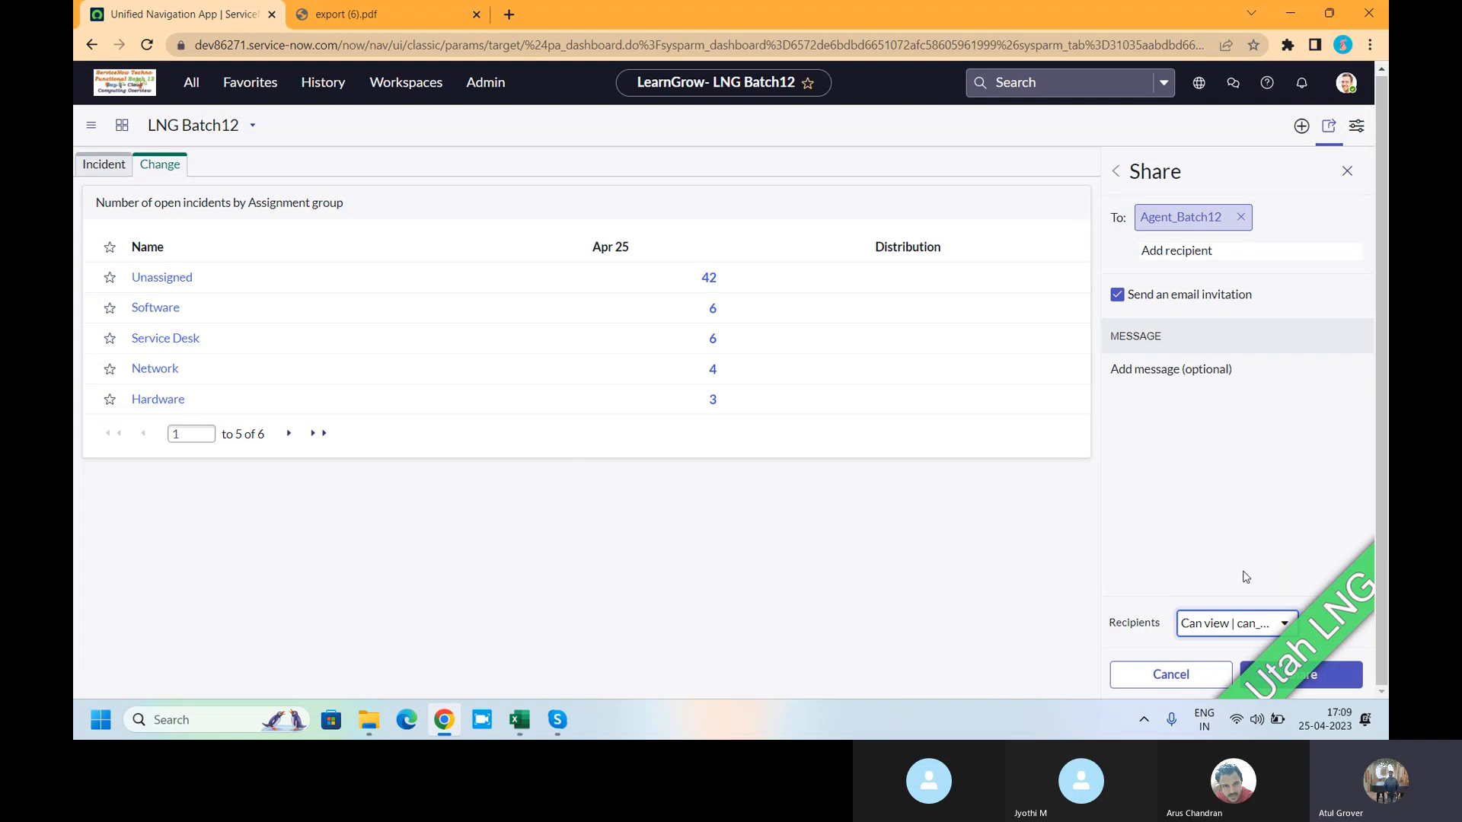
click(1342, 682)
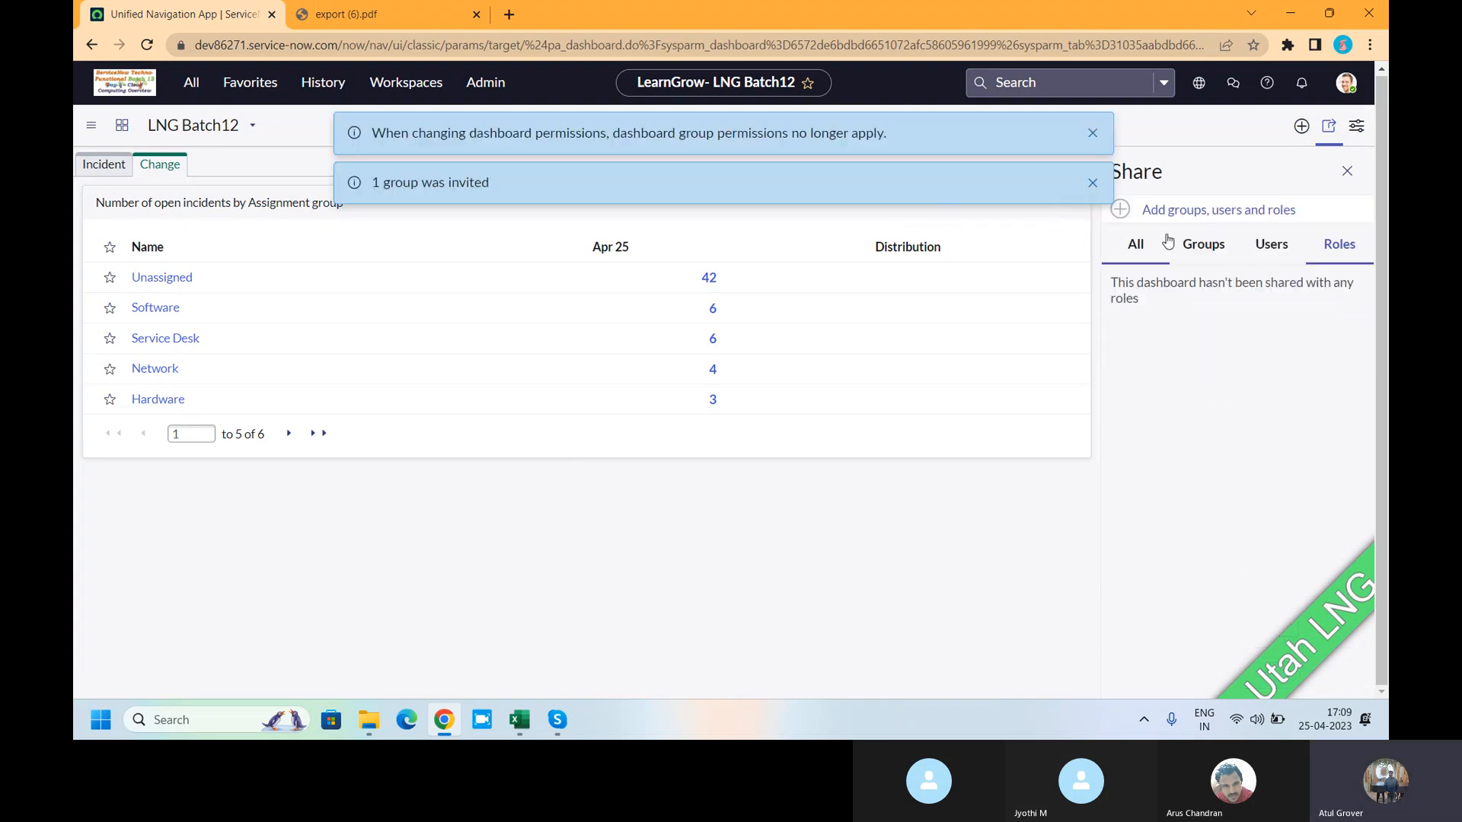
click(1217, 248)
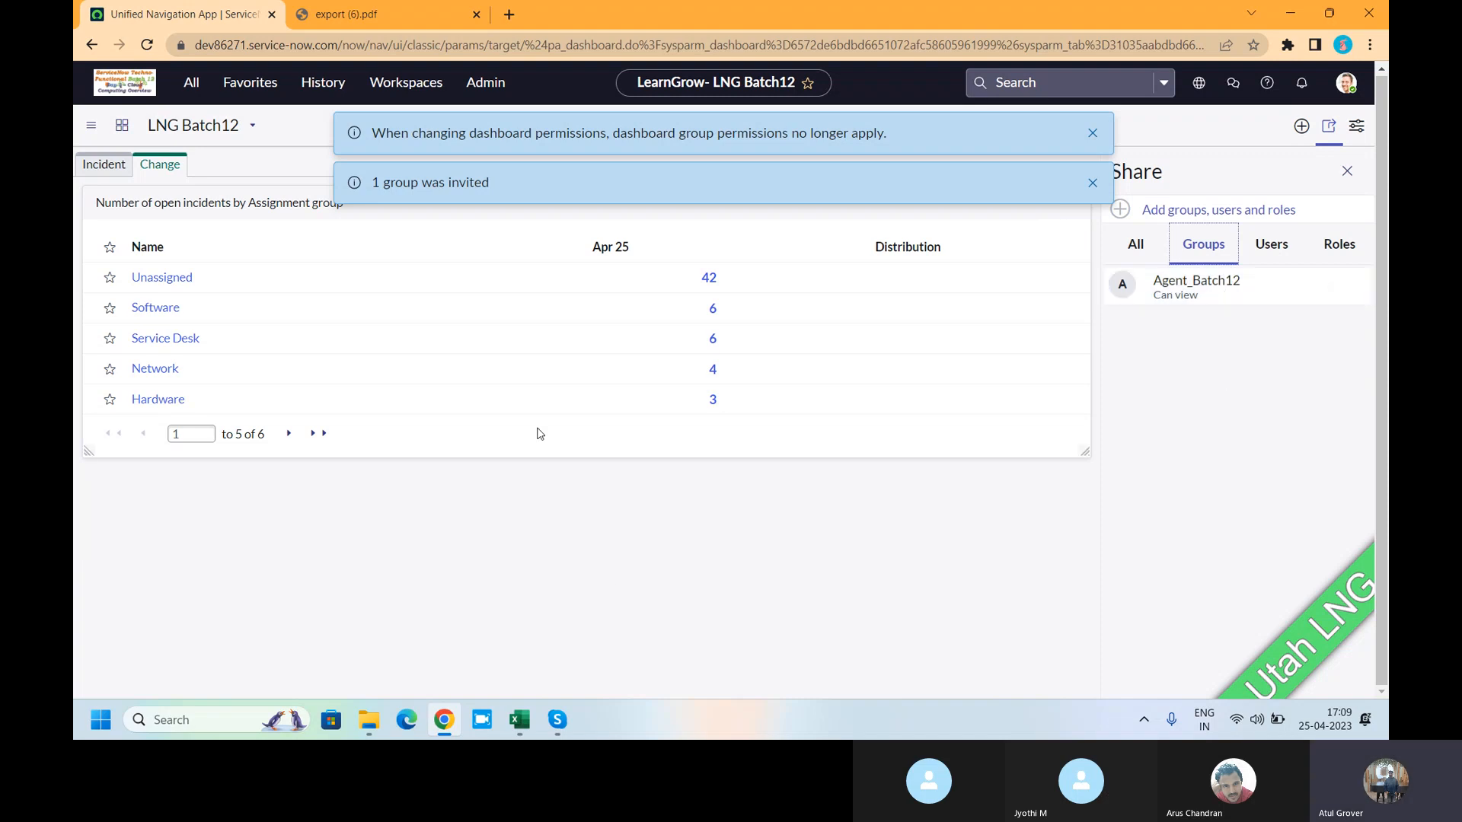
- Return to the dashboard's Incident tab and edit the 'How long direct reports…' widget's content
click(1347, 174)
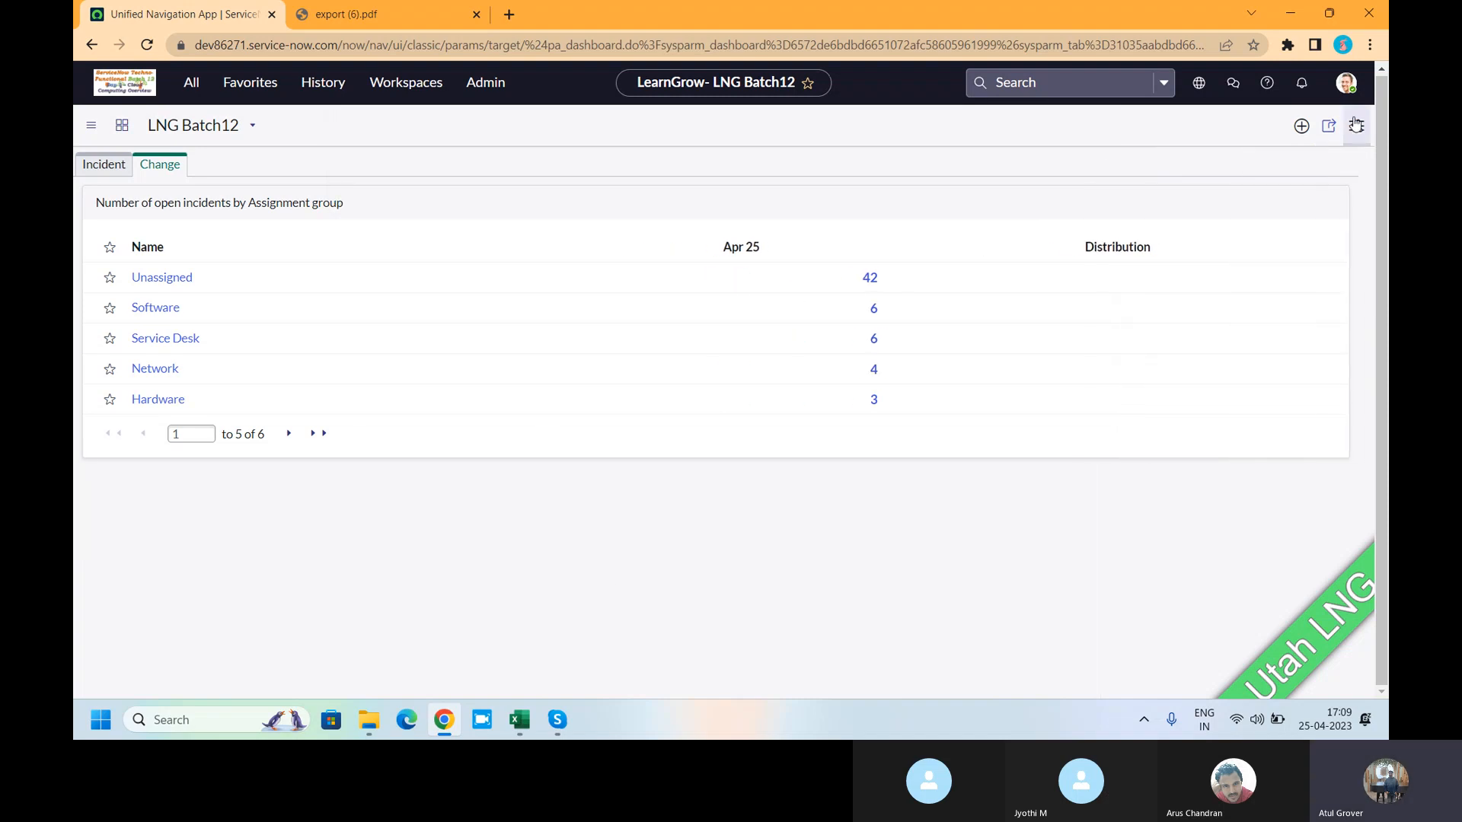
click(1355, 129)
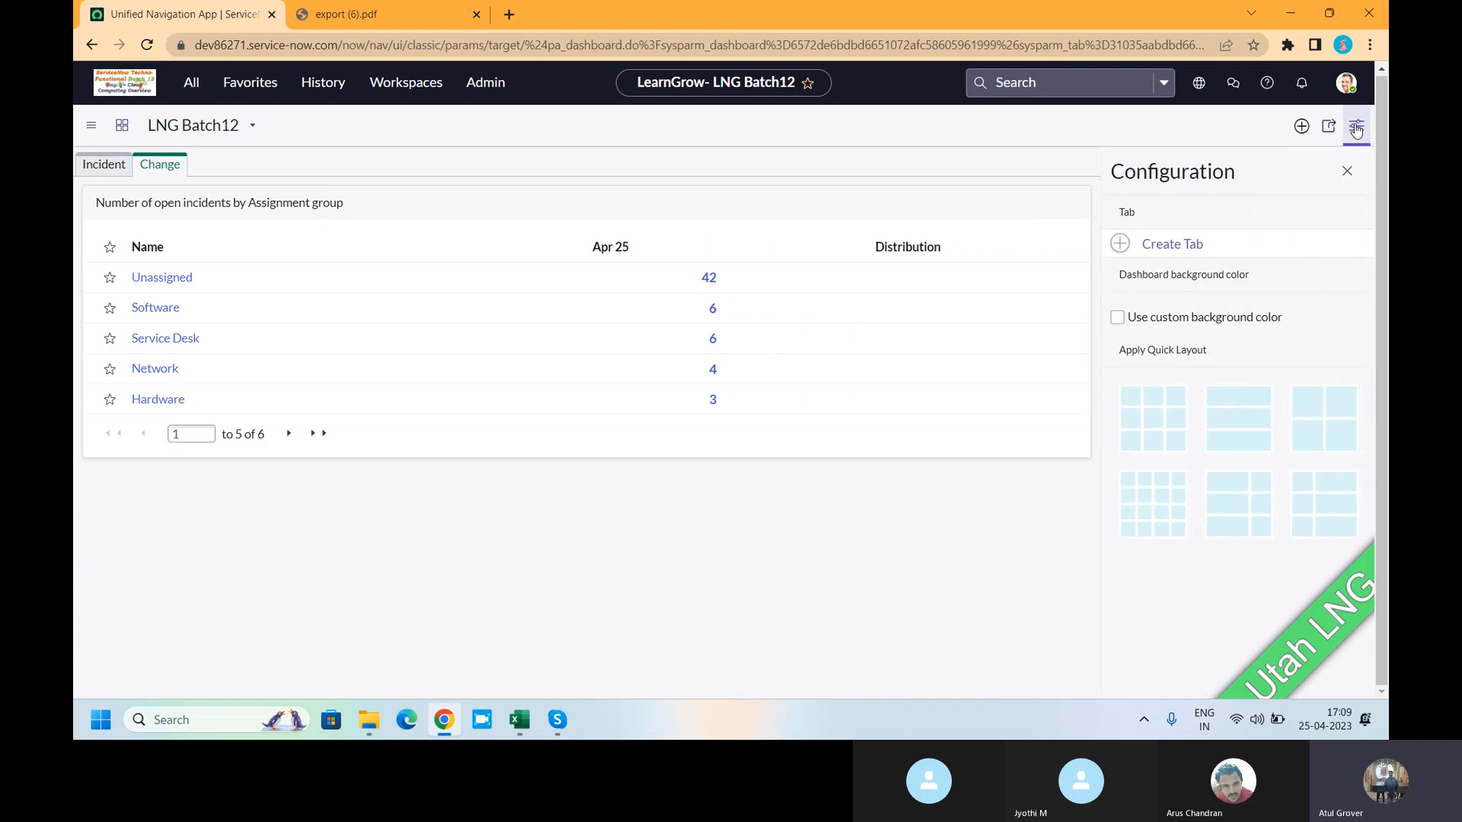
mouse_move(1003, 213)
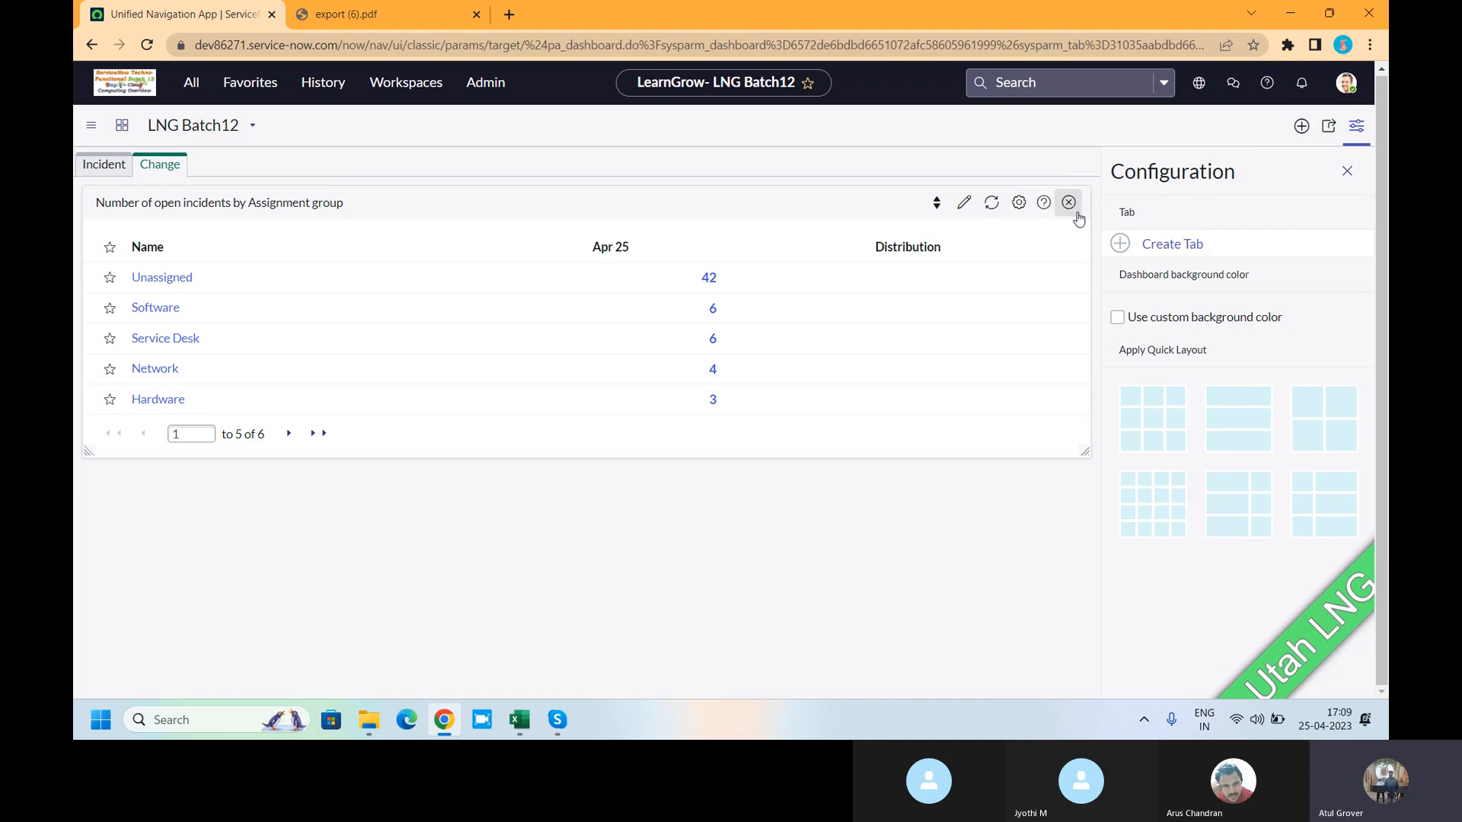
click(99, 166)
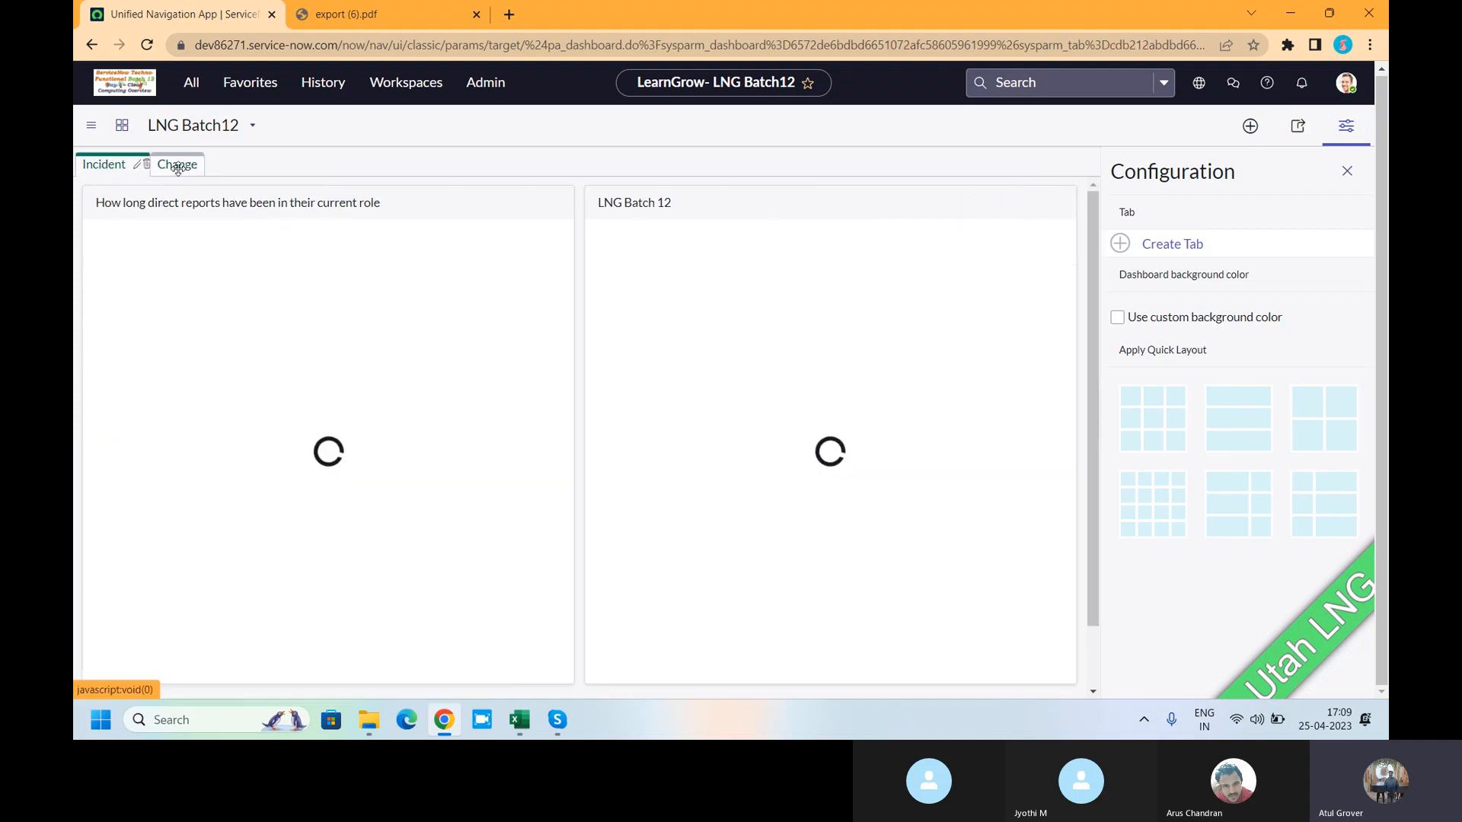
mouse_move(381, 204)
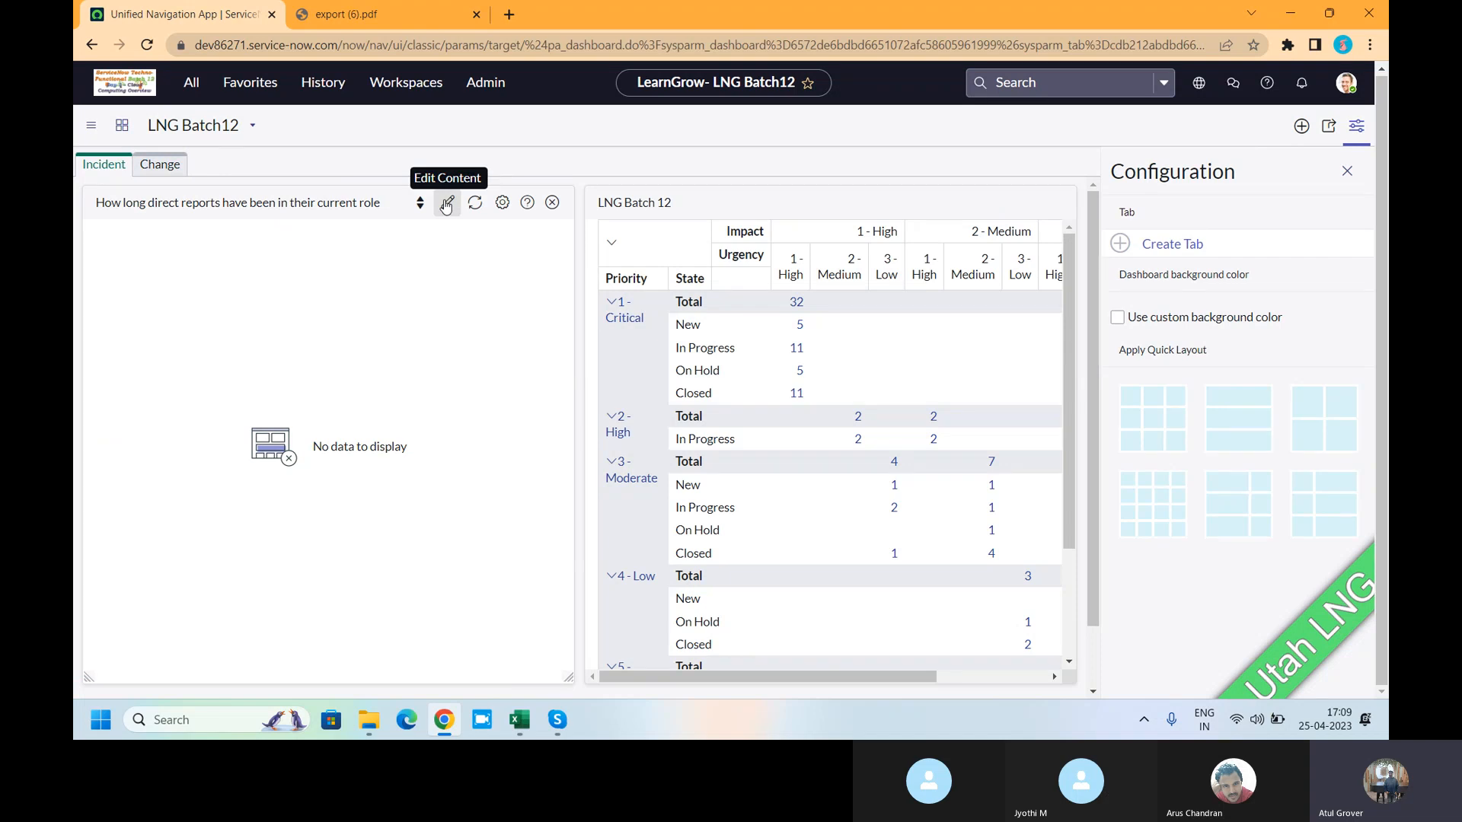
click(446, 204)
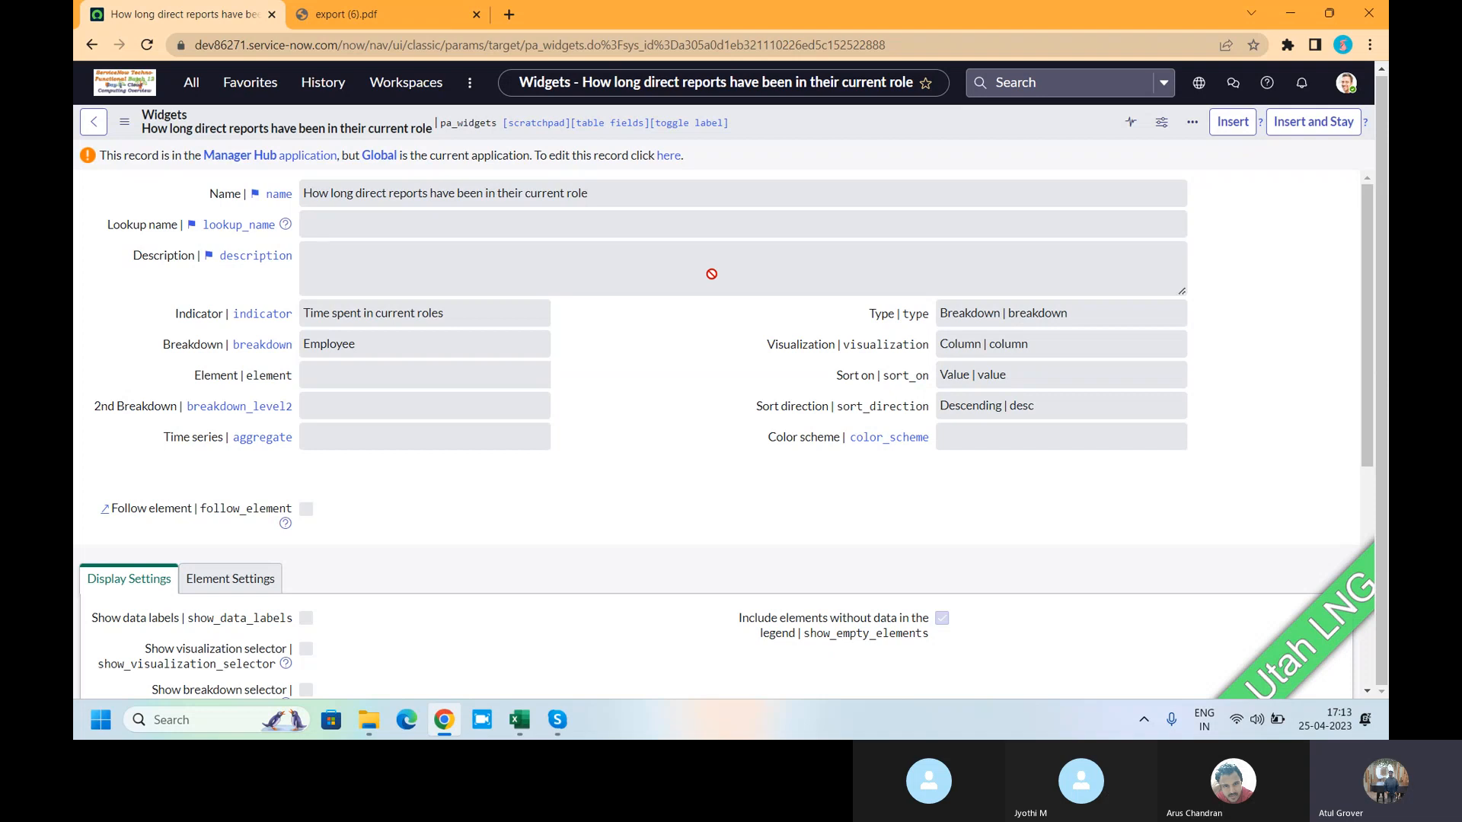
- Bring up the Windows app search
key(super)
- Launch Notepad and write 'database view' followed by a line starting 'view -->'
text(note)
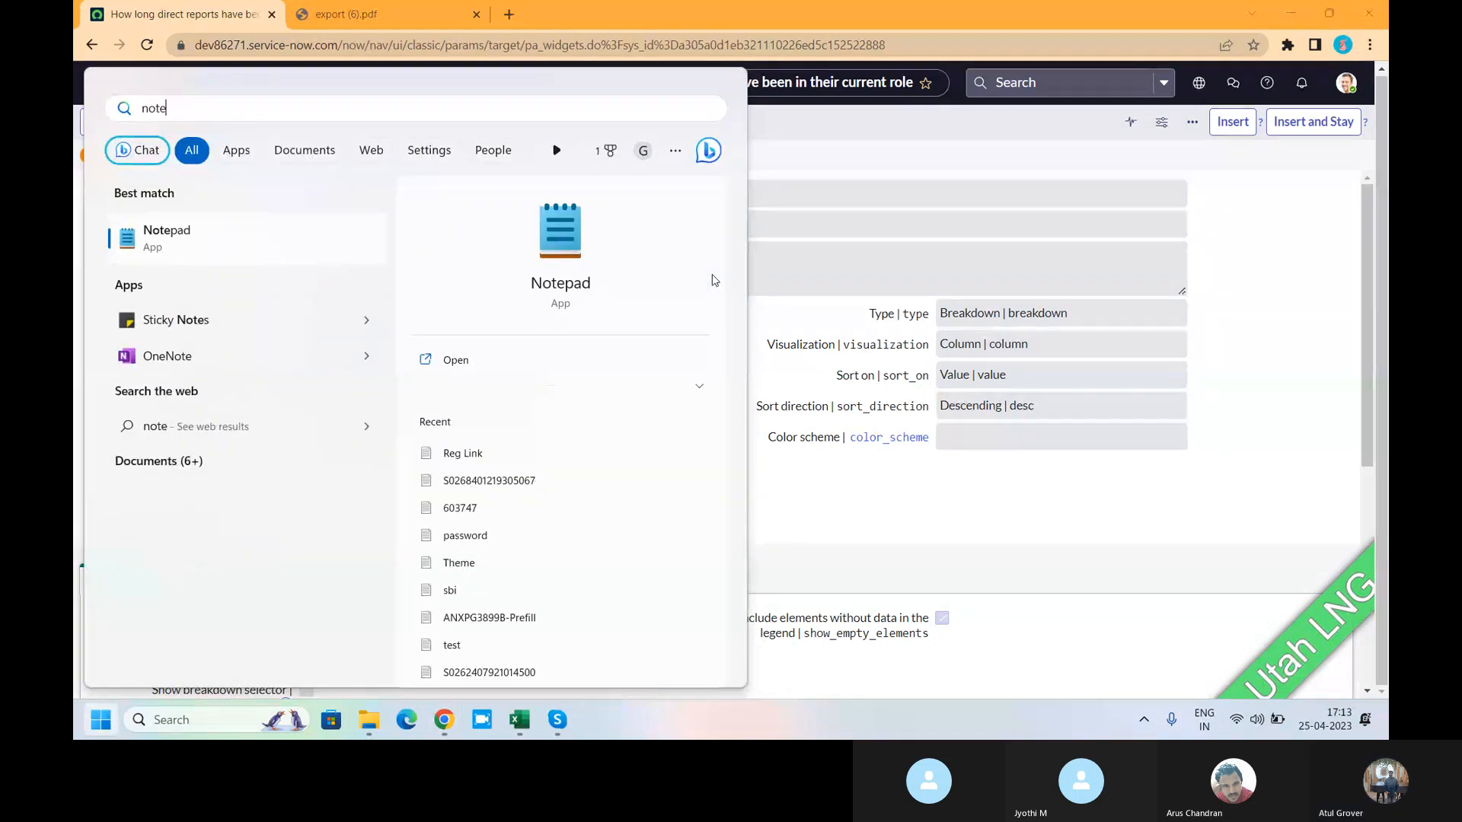
key(Return)
text(datab)
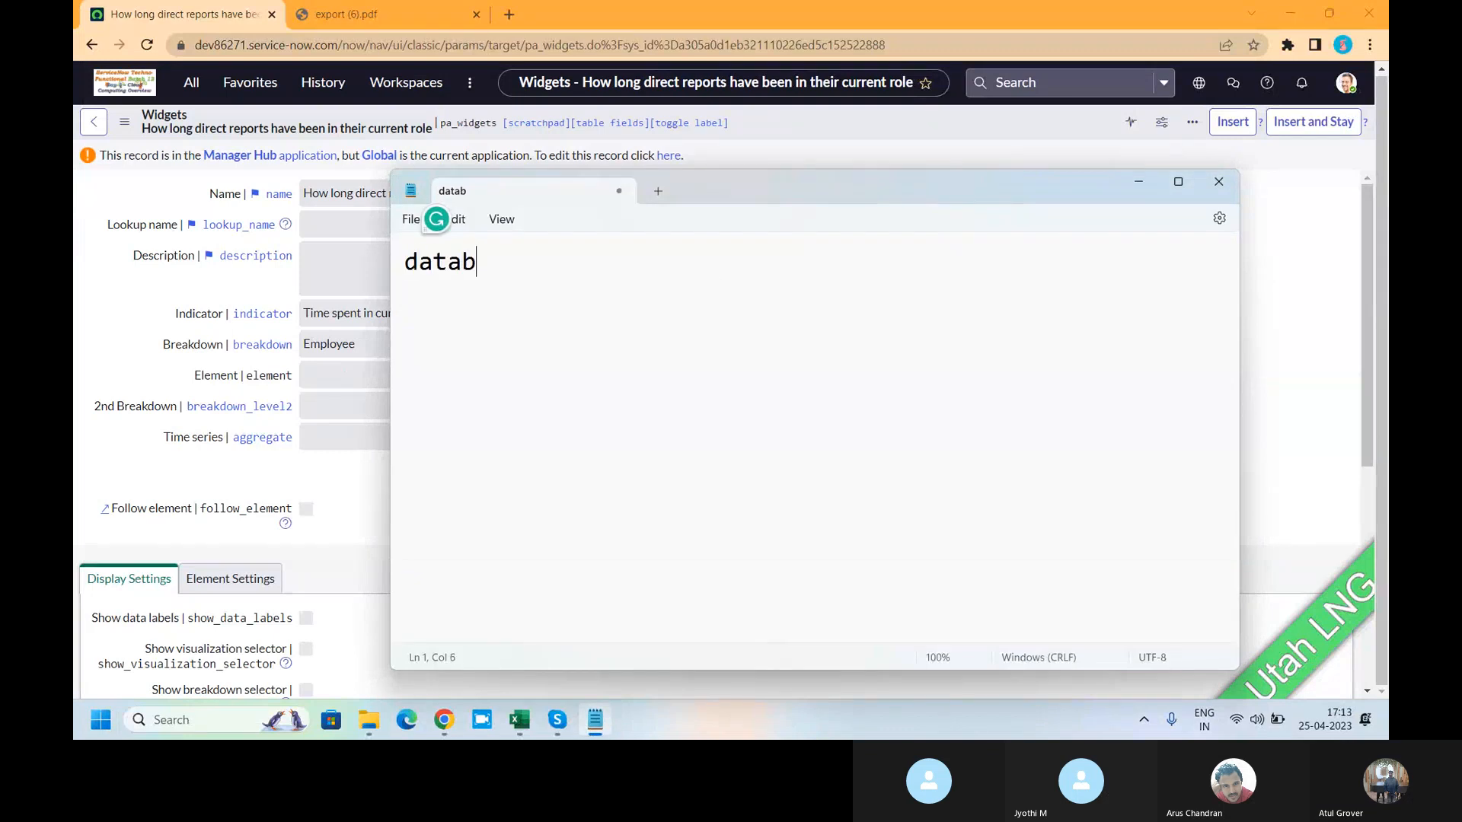
text(ase view)
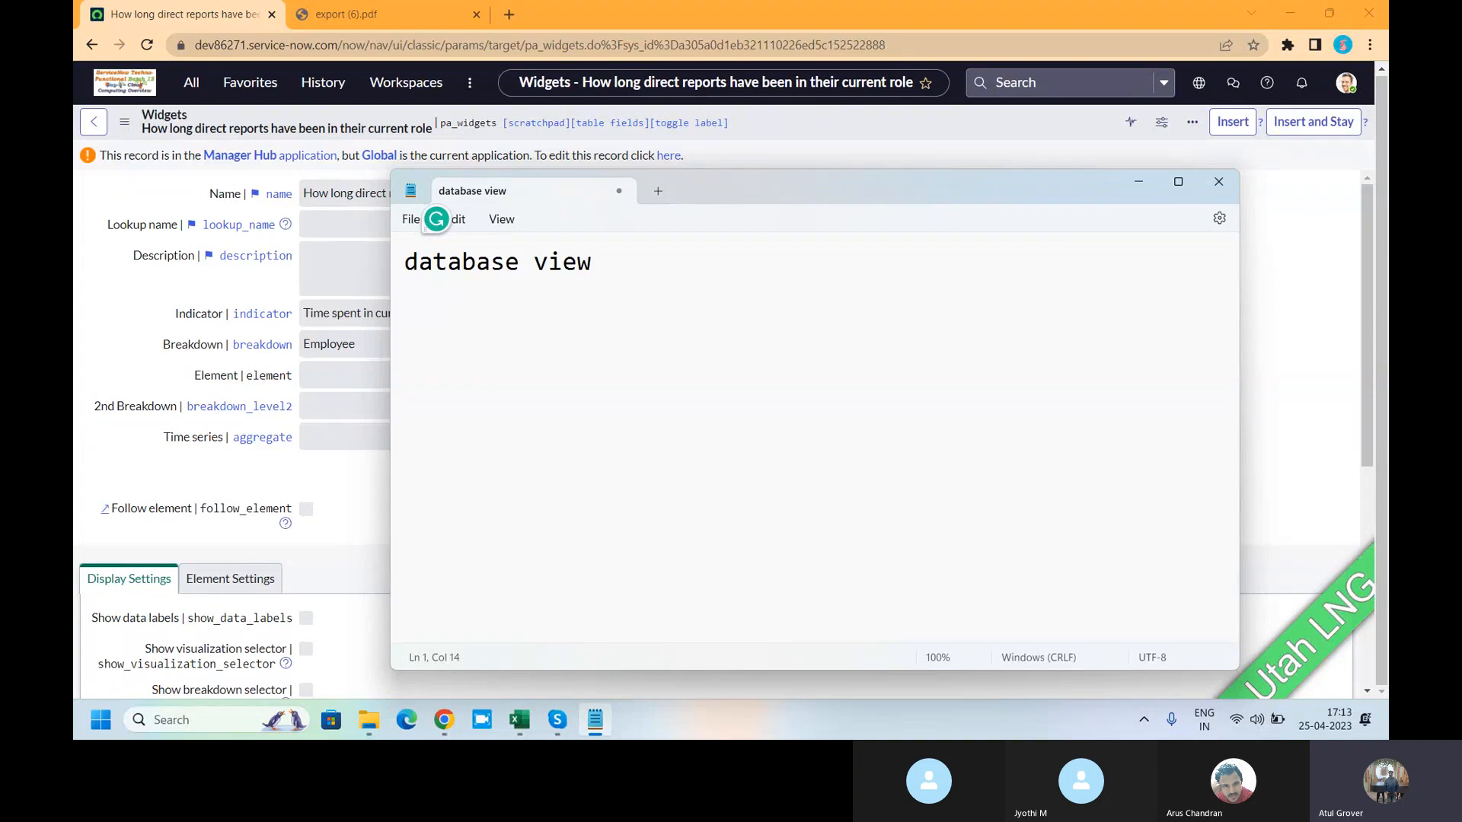
key(Return)
key(Return)
text(view -->)
- Filter the ServiceNow navigator on 'database vi' and open System Definition > Database Views
click(194, 82)
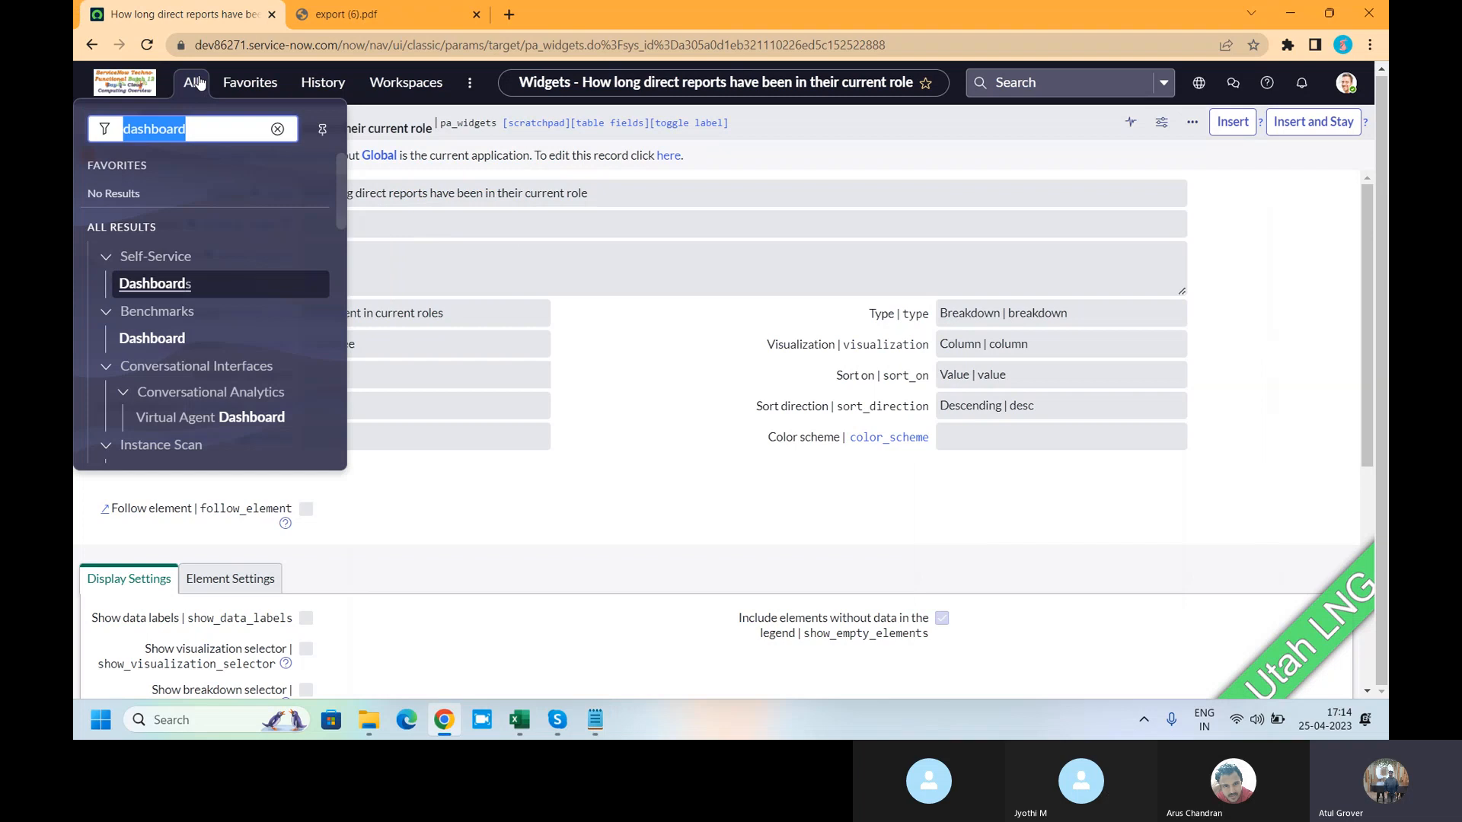
text(databa)
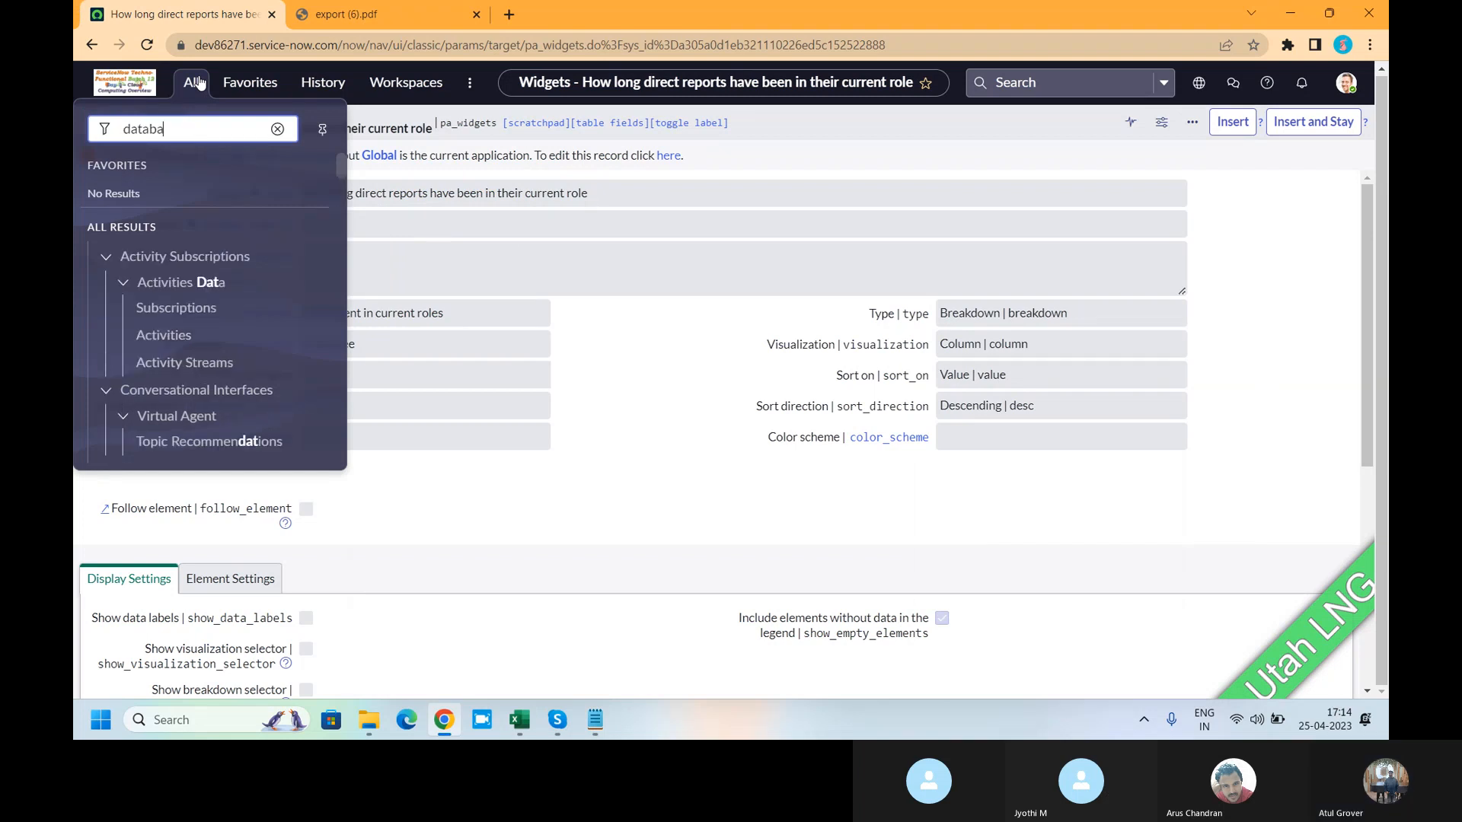
text(se )
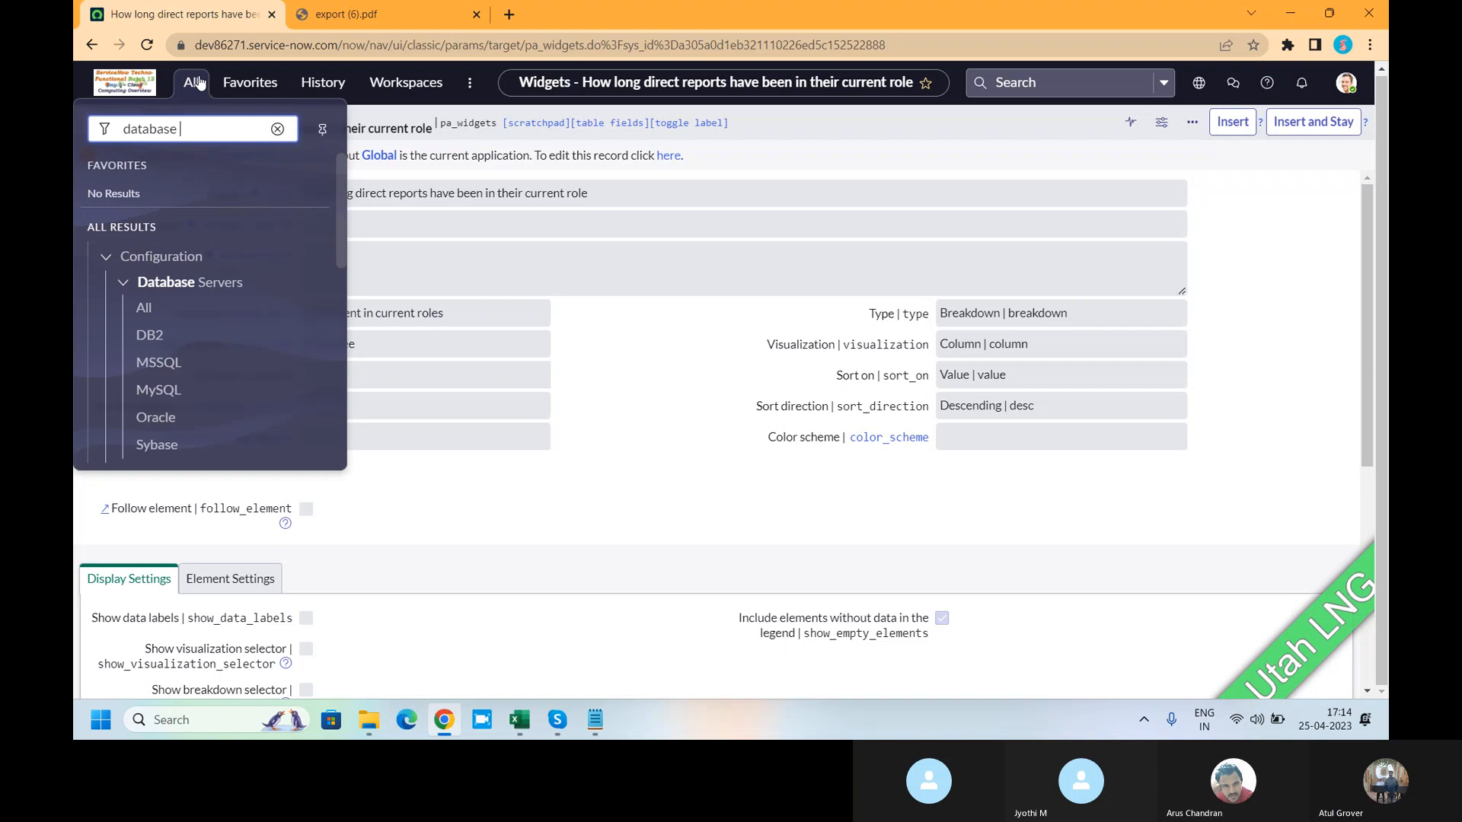
text(vi)
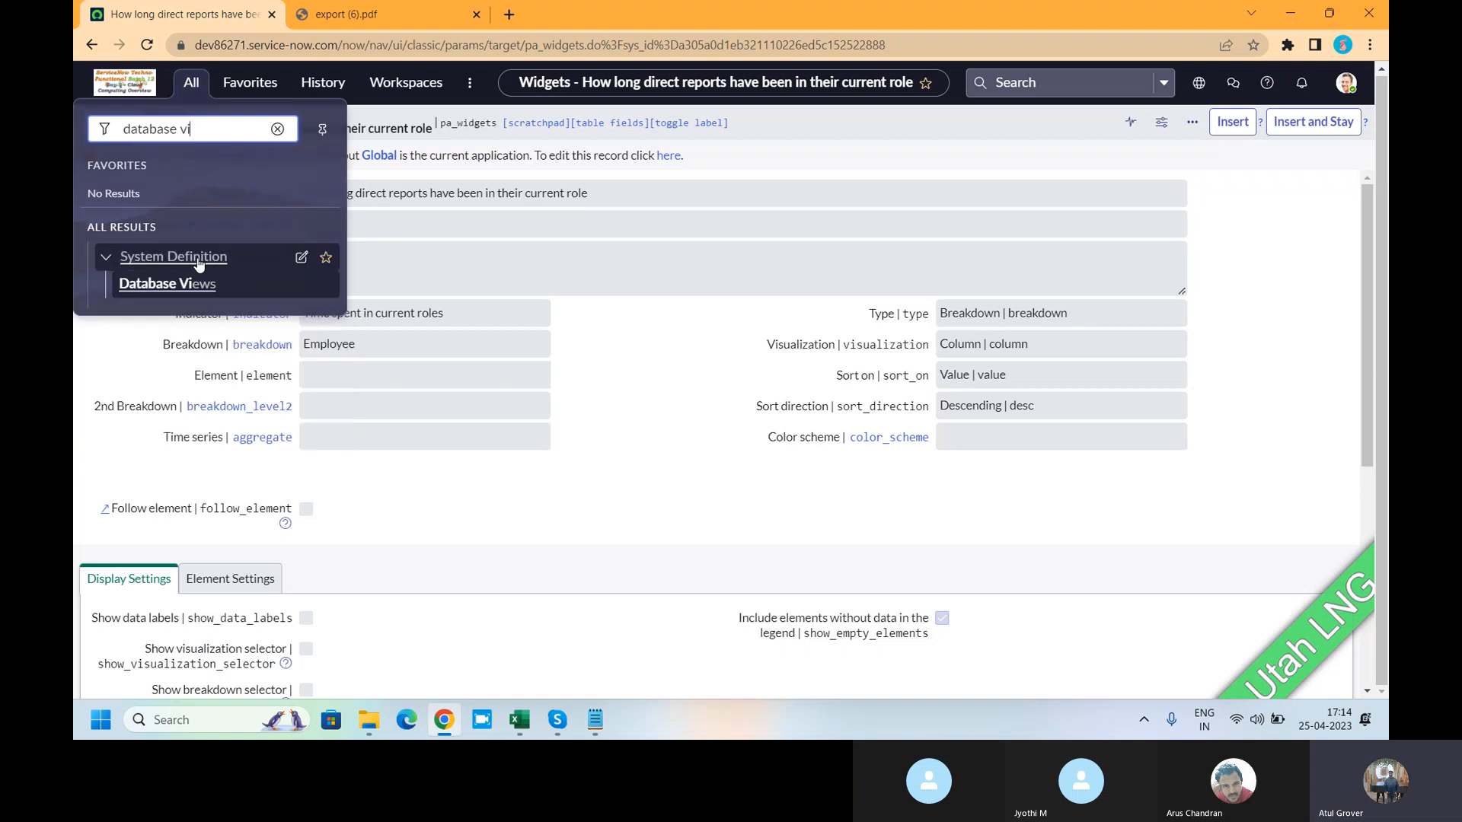
click(169, 283)
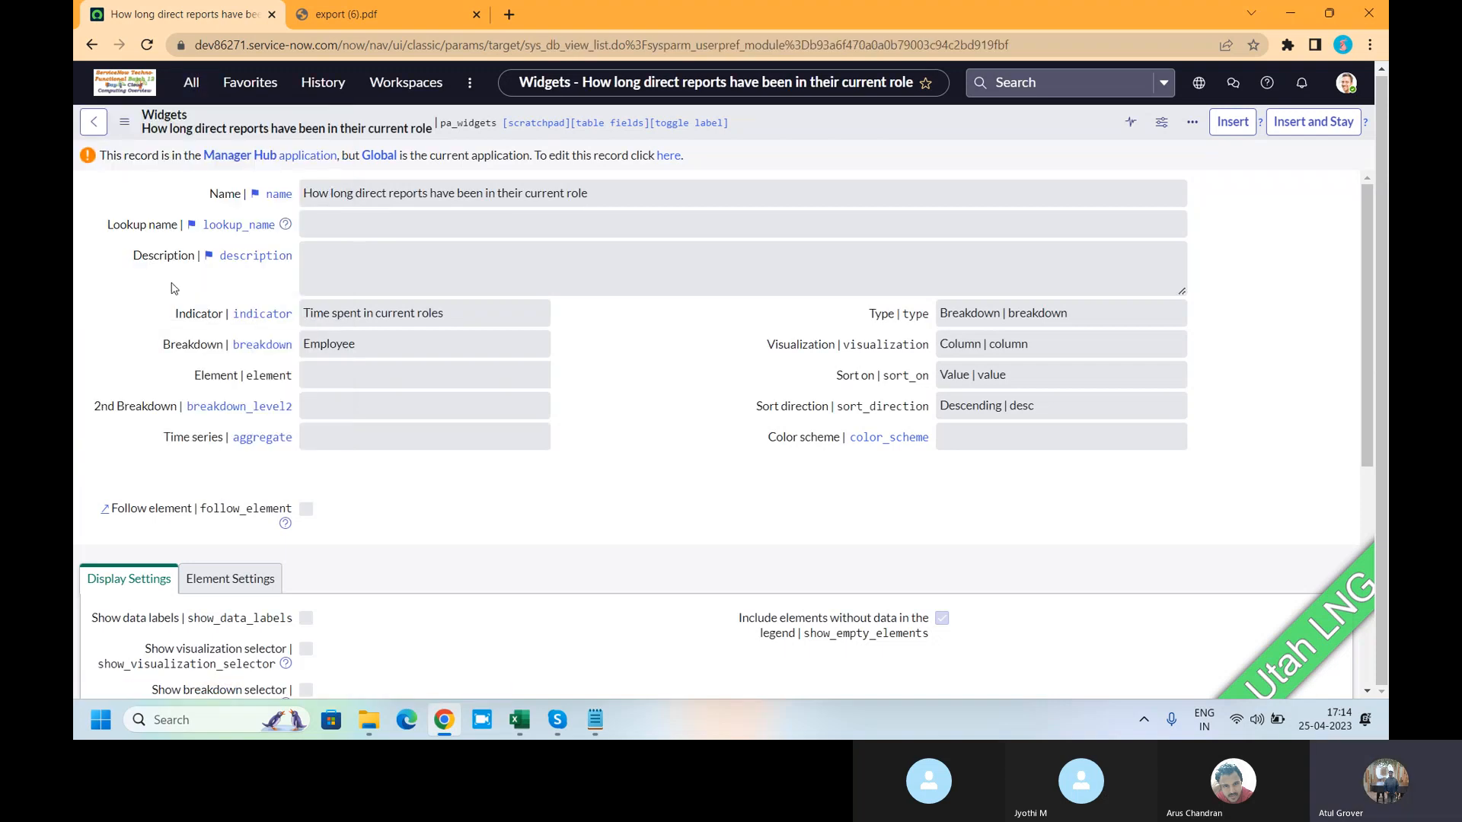